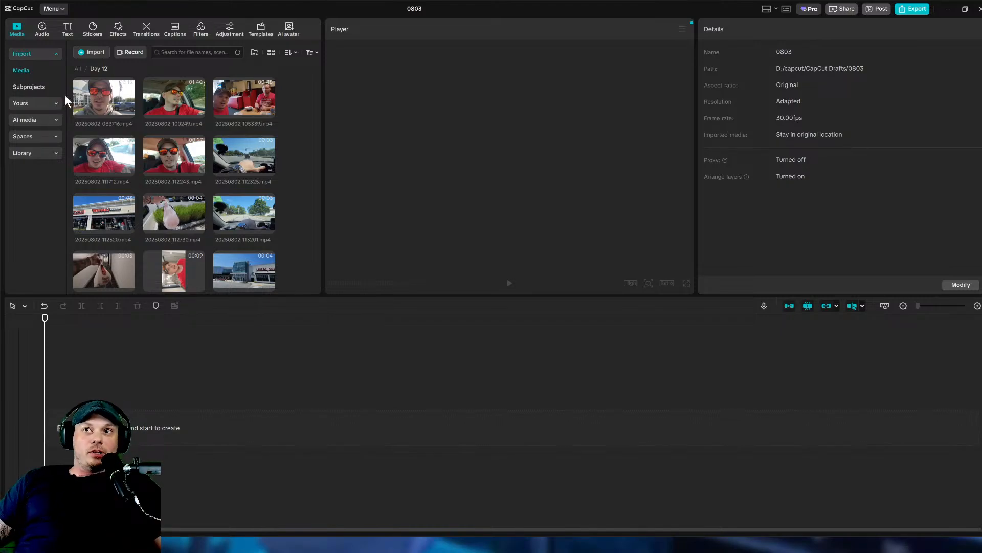
Place the Day 12 video clips on the timeline in order, with 20250802_220015.mp4 at the very end.
drag(69, 93, 285, 170)
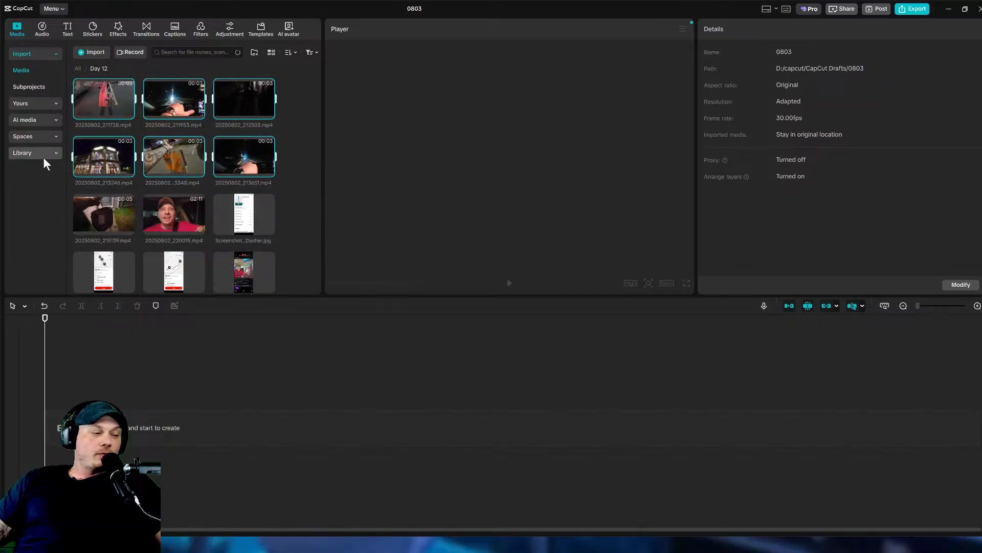
drag(174, 156, 186, 414)
drag(61, 428, 51, 426)
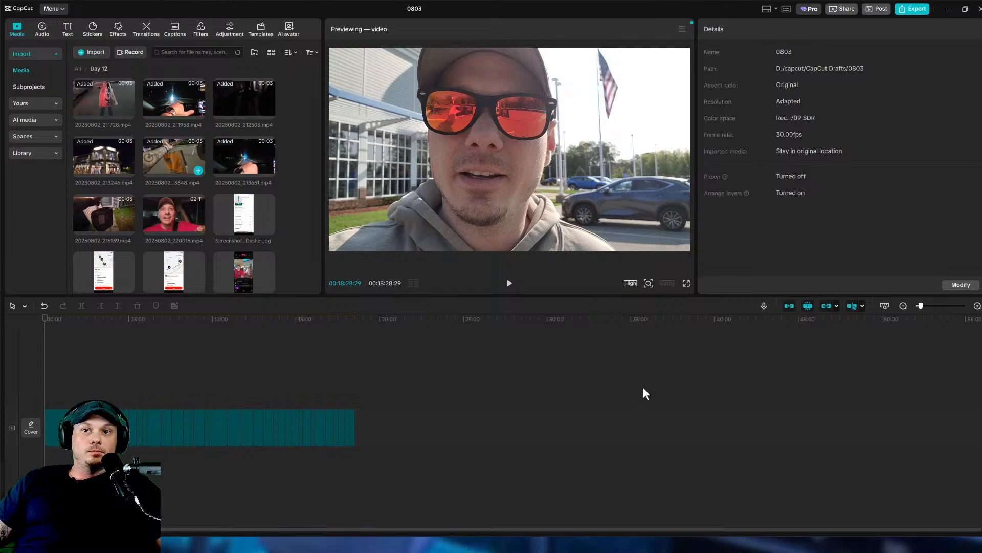
key(ctrl+a)
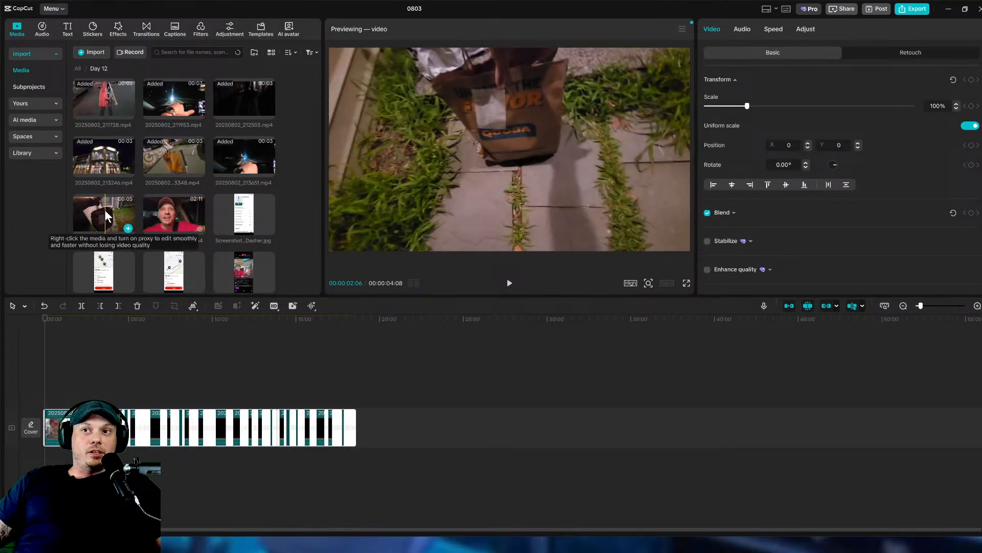
click(373, 381)
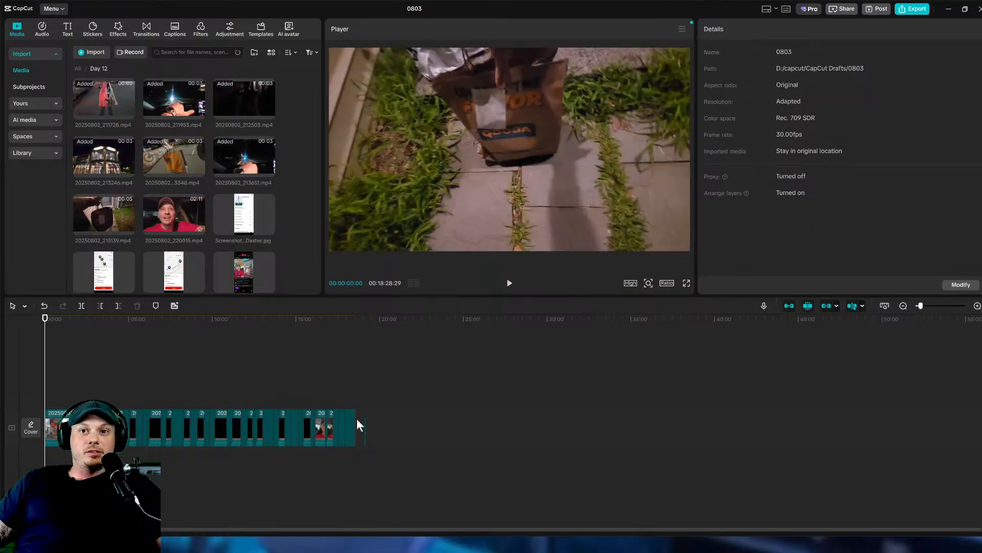
drag(171, 213, 368, 426)
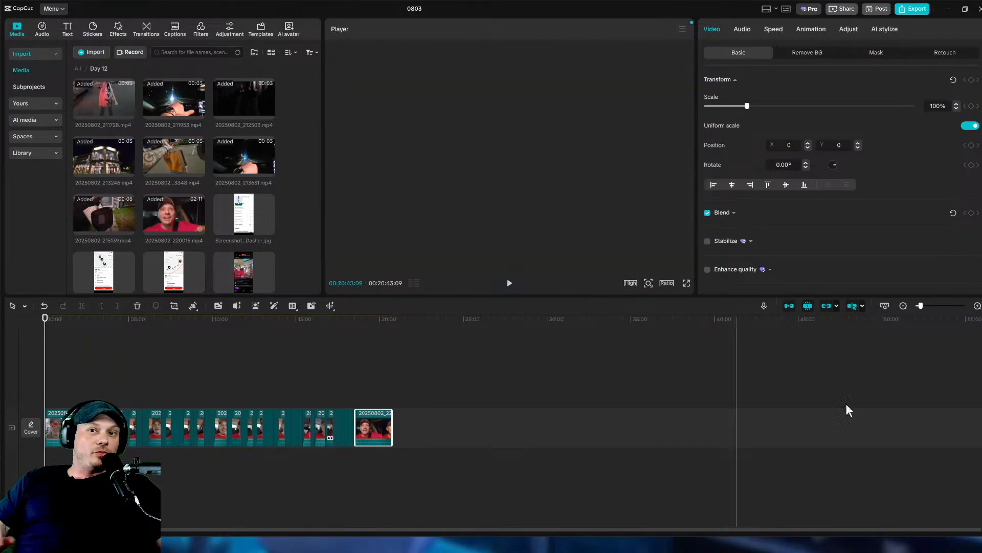
Look through the timeline for the 20250802_171547.mp4 clip and bring the playhead to its start.
click(976, 306)
click(976, 306)
click(976, 306)
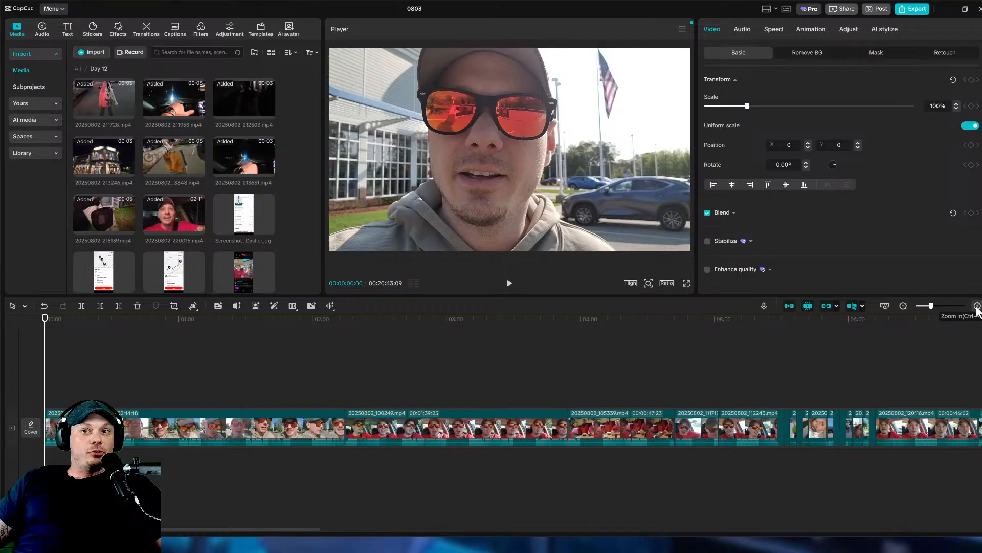
click(976, 306)
click(976, 306)
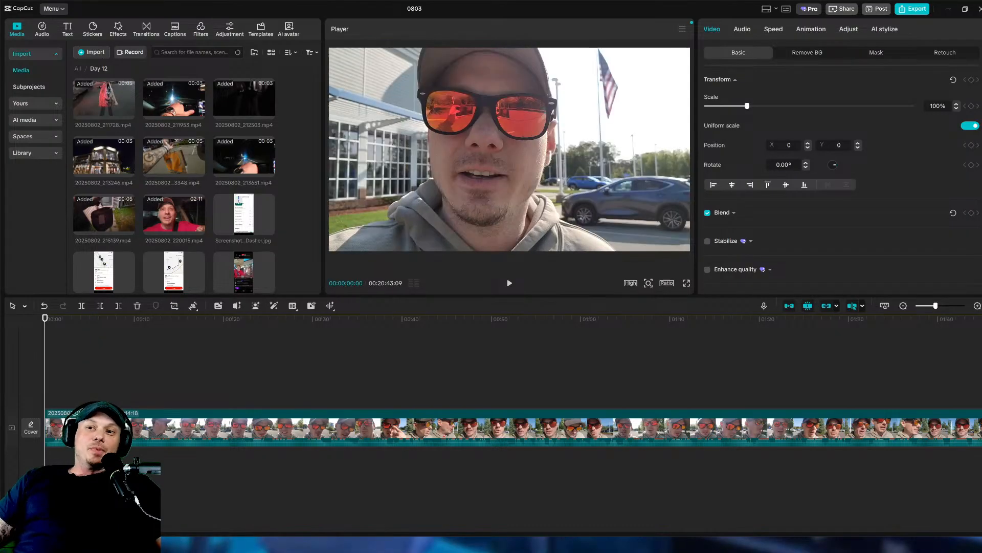
drag(82, 532, 698, 535)
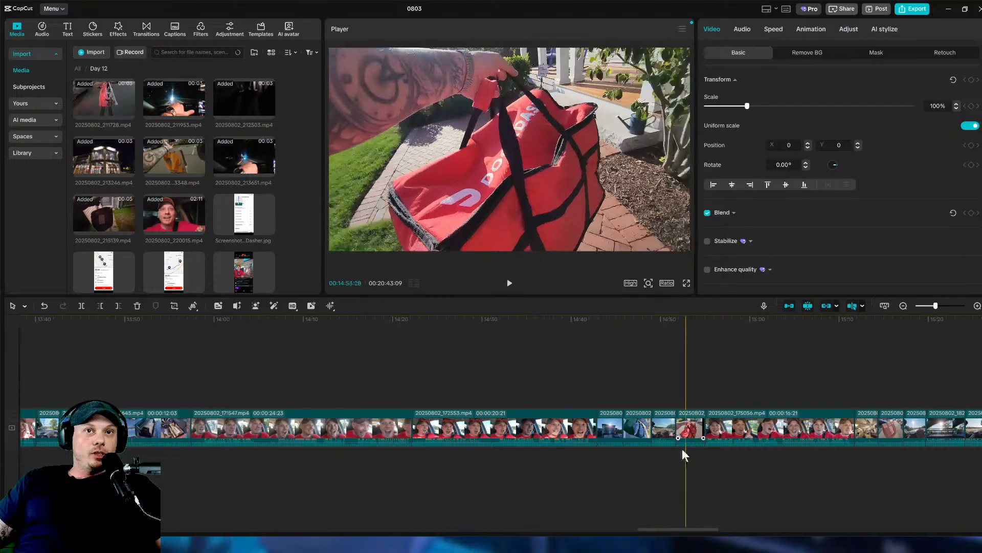
drag(683, 528, 645, 530)
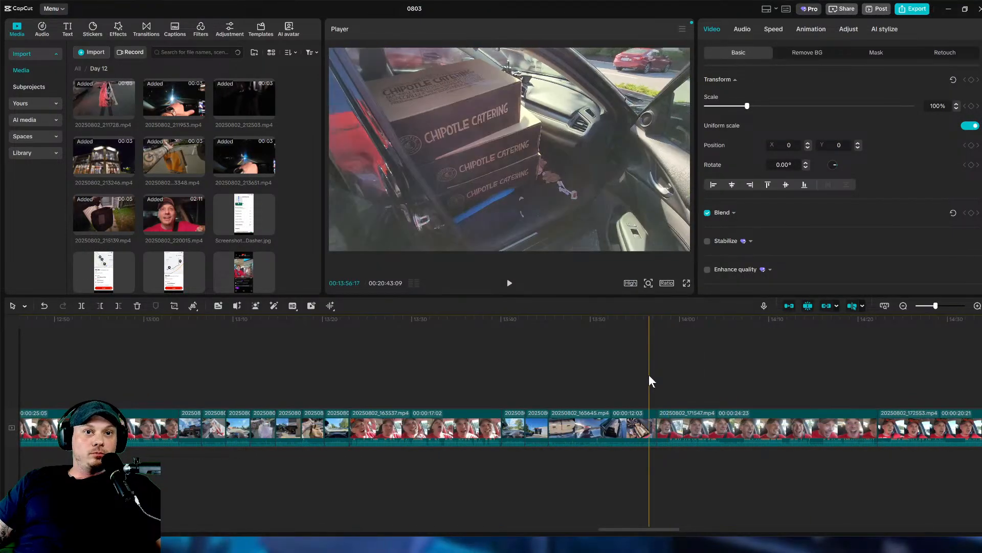
click(656, 379)
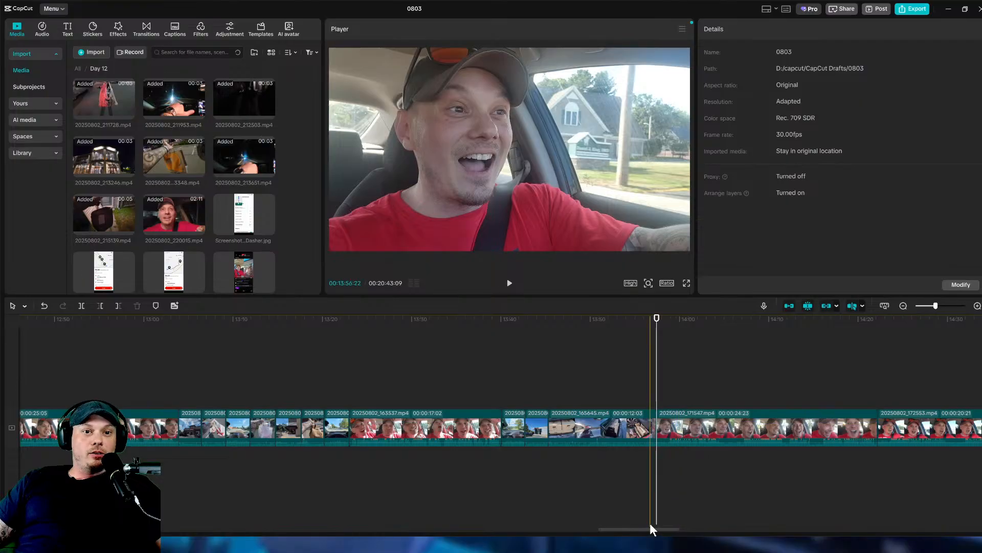
drag(656, 530, 671, 532)
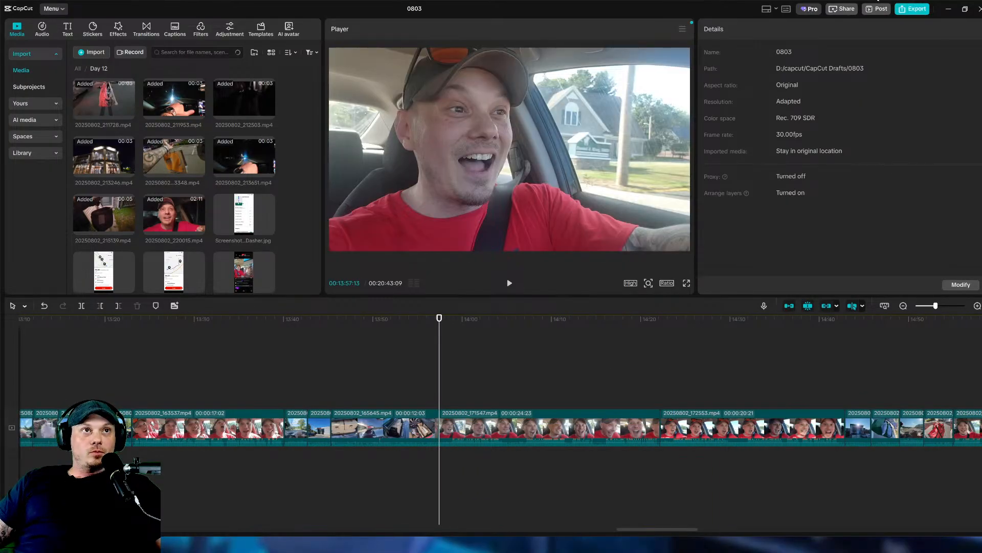
Switch to the Windows sound settings, choose Headset Earphone (G435 Wireless) as output with master volume 100, and return to the editor.
right_click(877, 1)
click(895, 18)
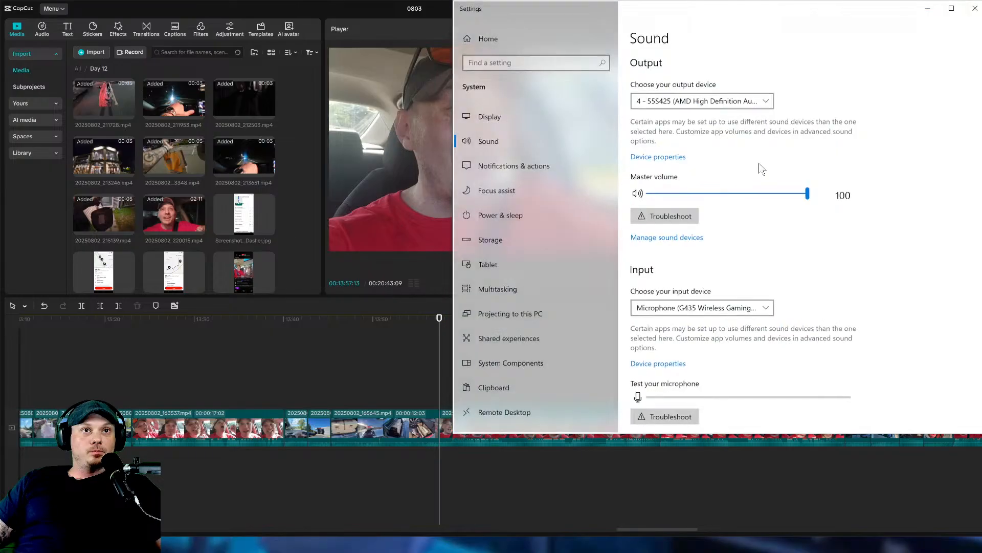
click(681, 100)
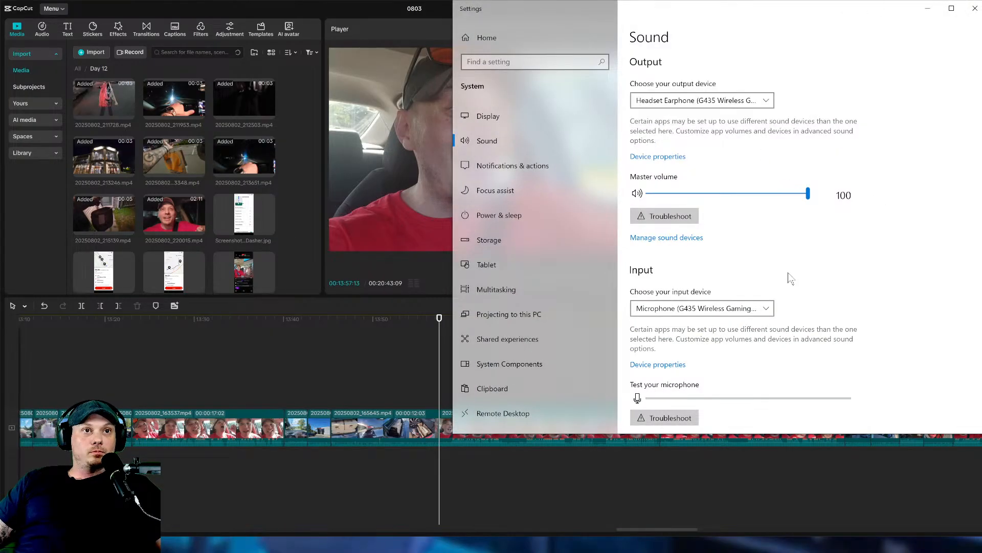
mouse_move(800, 200)
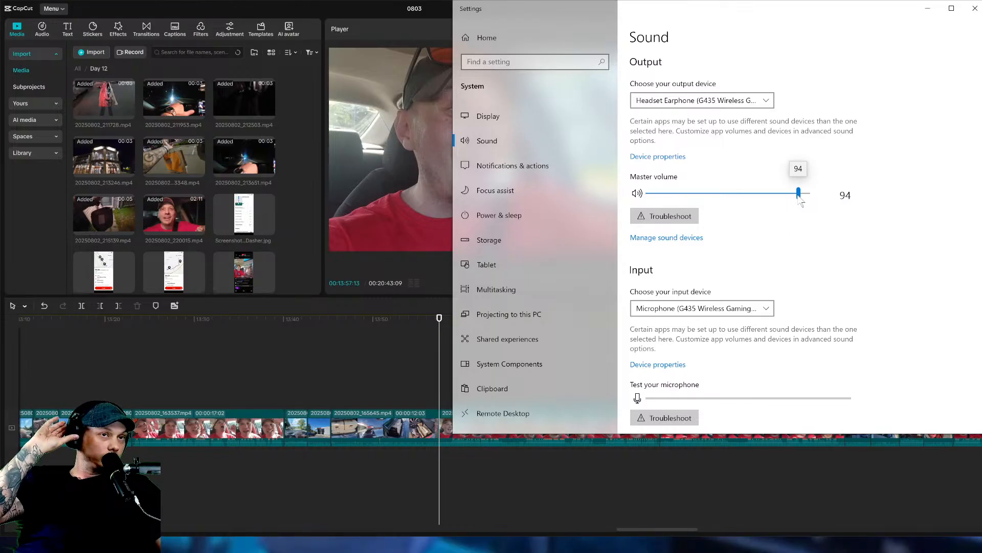
mouse_move(799, 199)
mouse_down()
mouse_move(820, 201)
mouse_move(812, 201)
mouse_up()
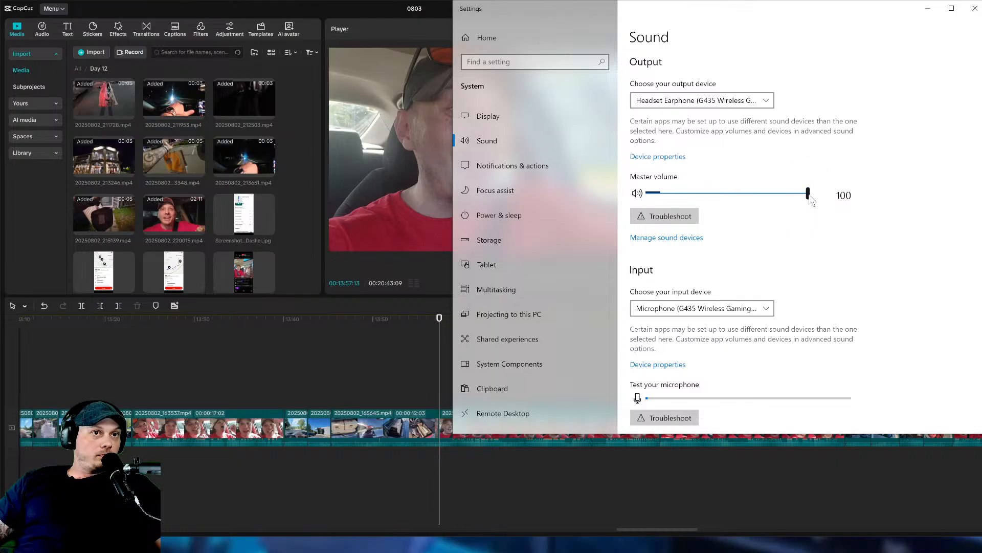
click(927, 9)
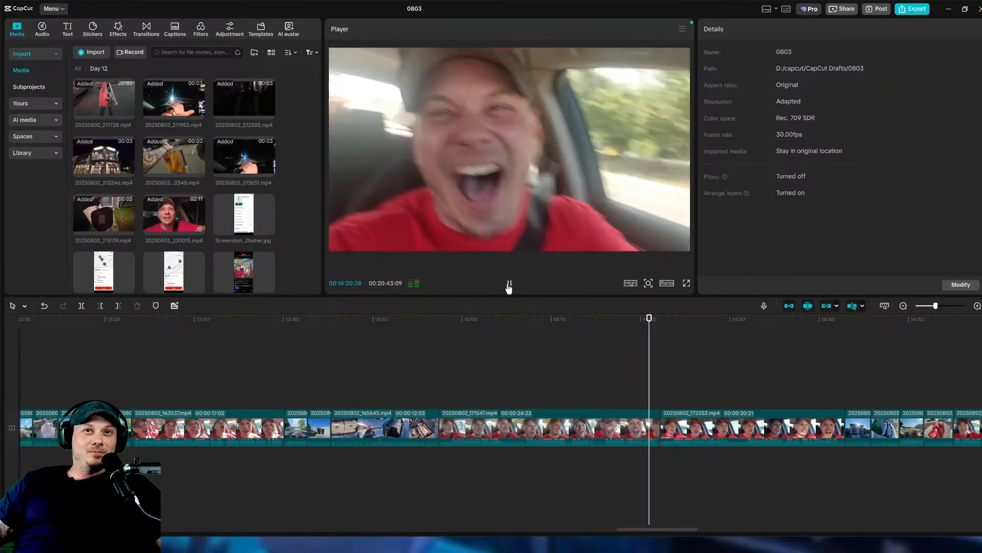
Copy the 20250802_171547.mp4 clip and insert the duplicate at the start of the main track, before the first clip.
click(509, 285)
click(539, 422)
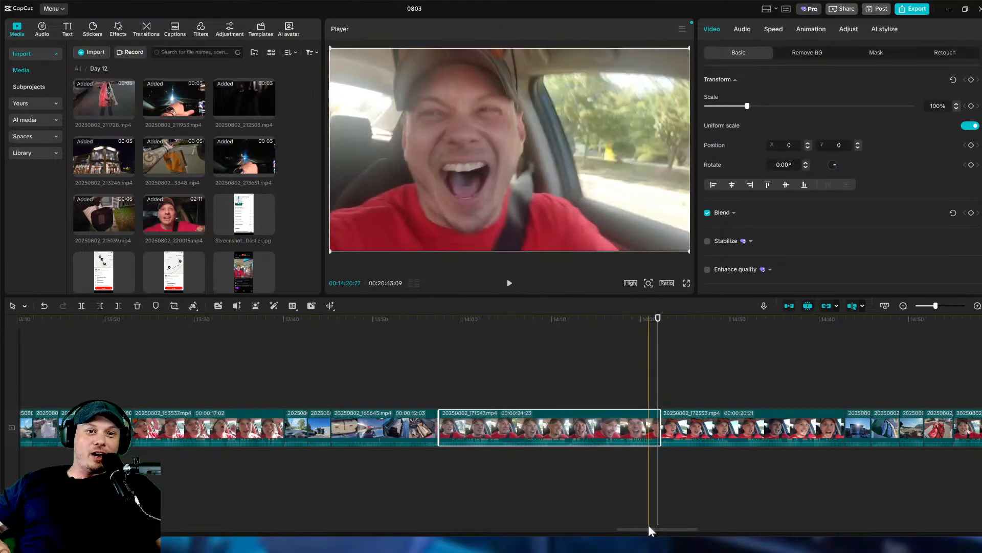
drag(649, 530, 46, 530)
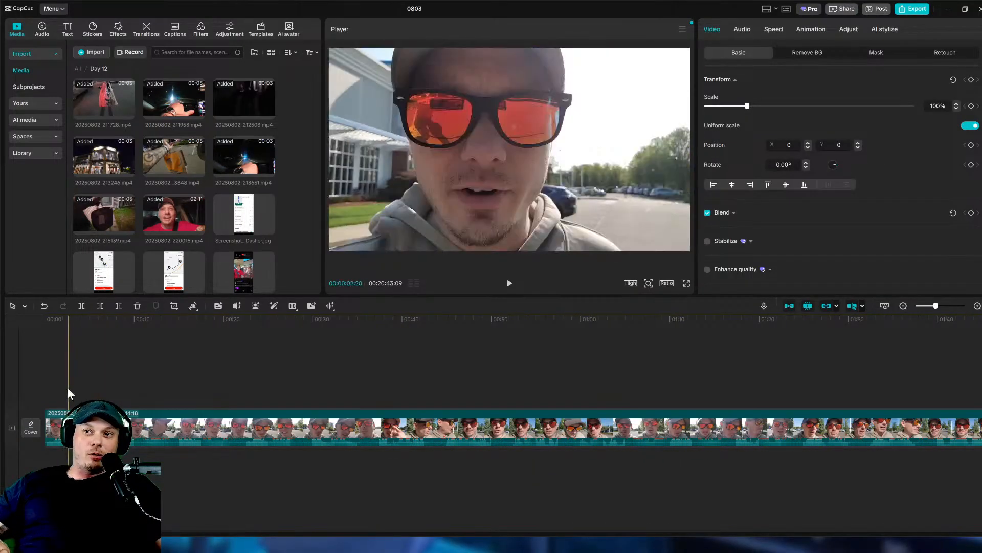
click(66, 383)
key(ctrl+v)
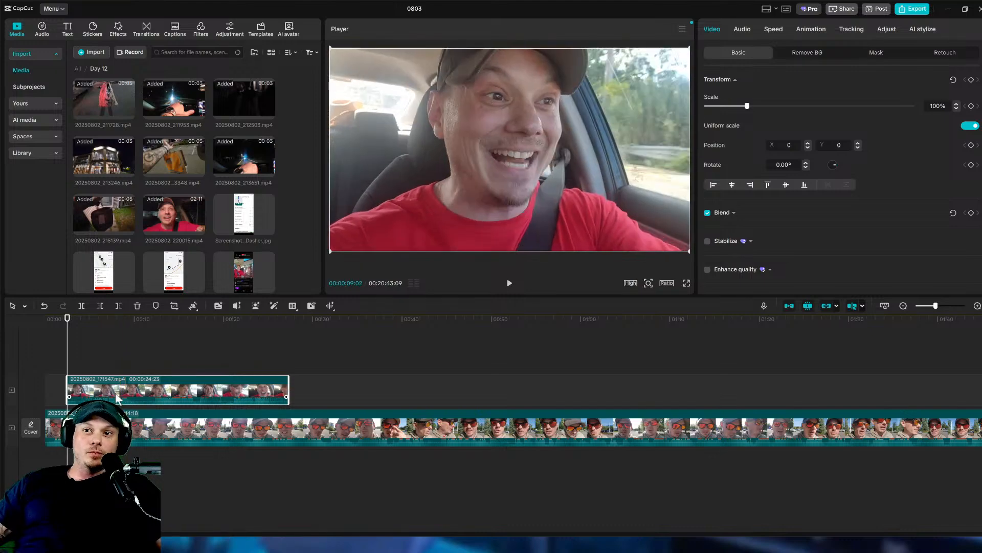
drag(154, 389, 132, 426)
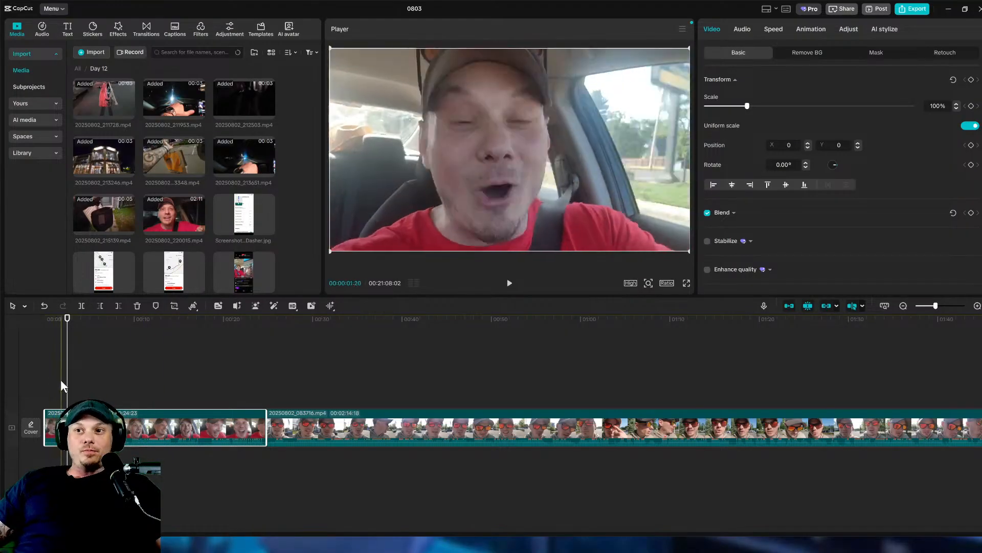
Play the opening clip from its start and split it at 00:00:02:24.
click(47, 385)
key(space)
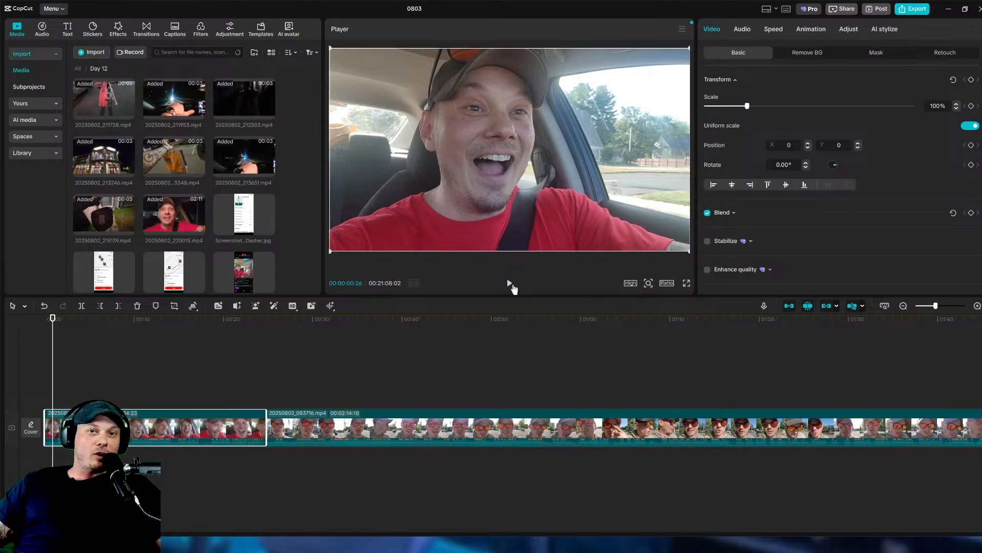
click(513, 286)
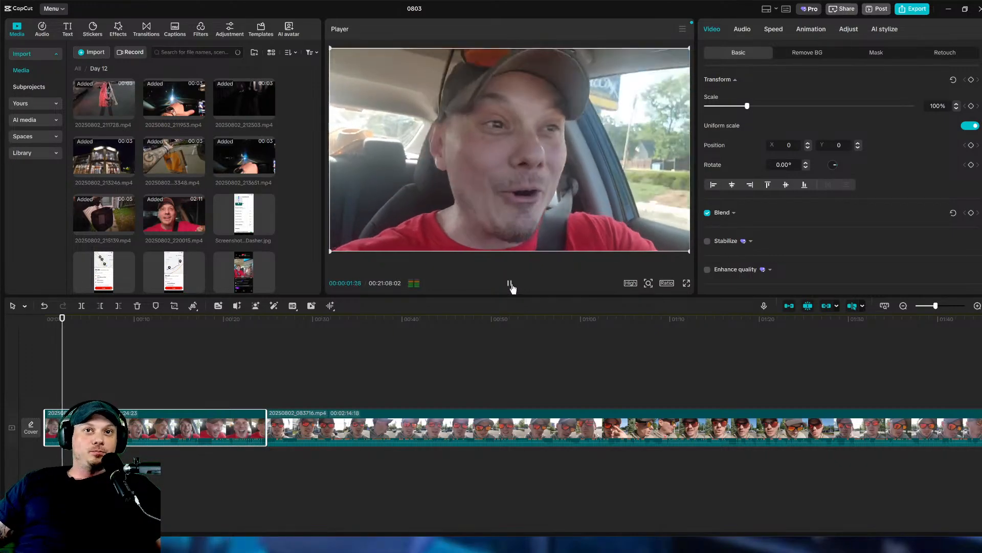
click(509, 284)
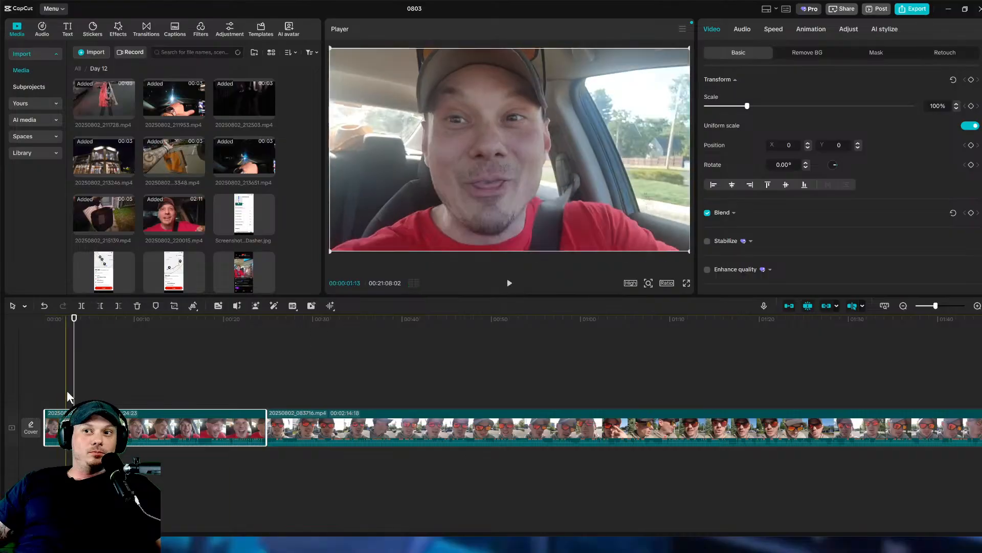
click(70, 384)
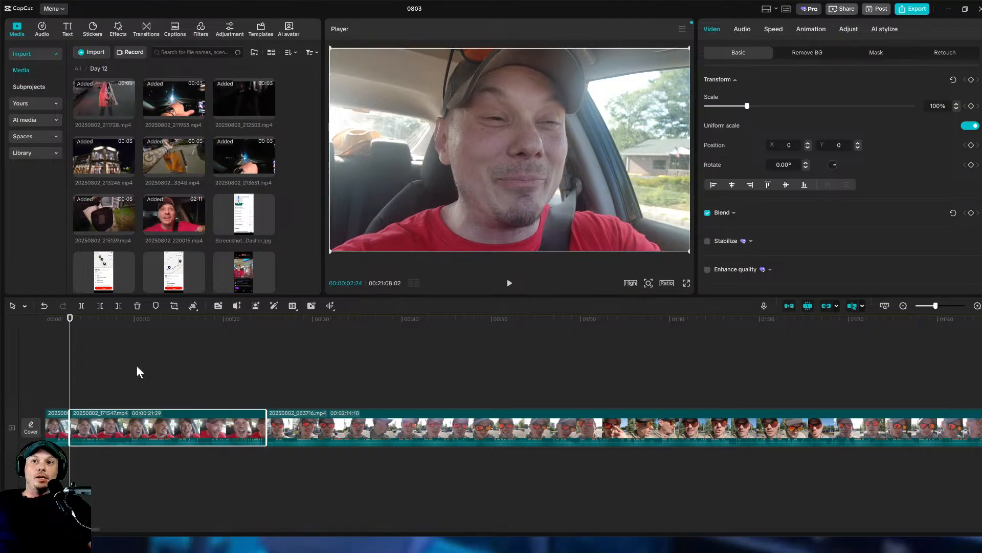
Play on from the first cut and split the opening footage again at 00:00:06:25.
click(507, 286)
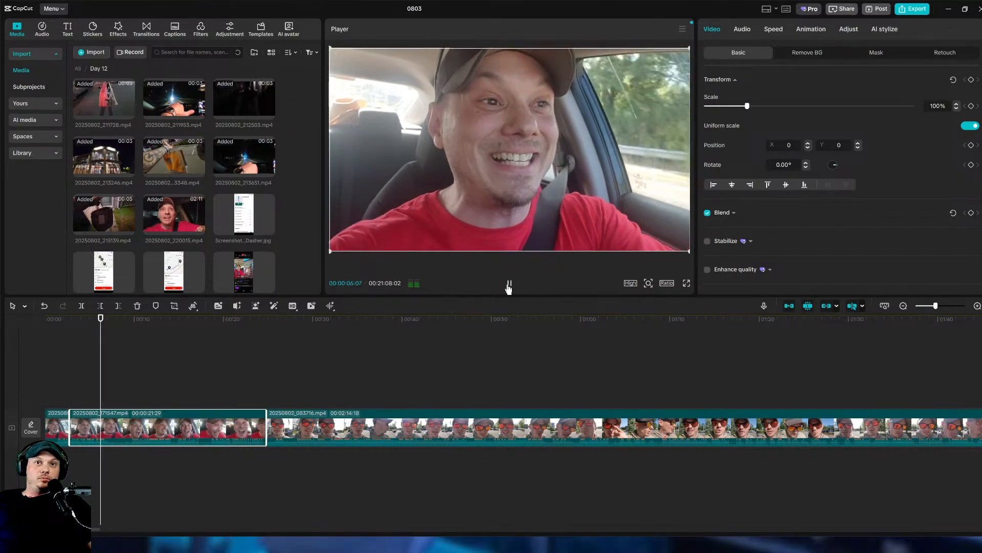
click(509, 285)
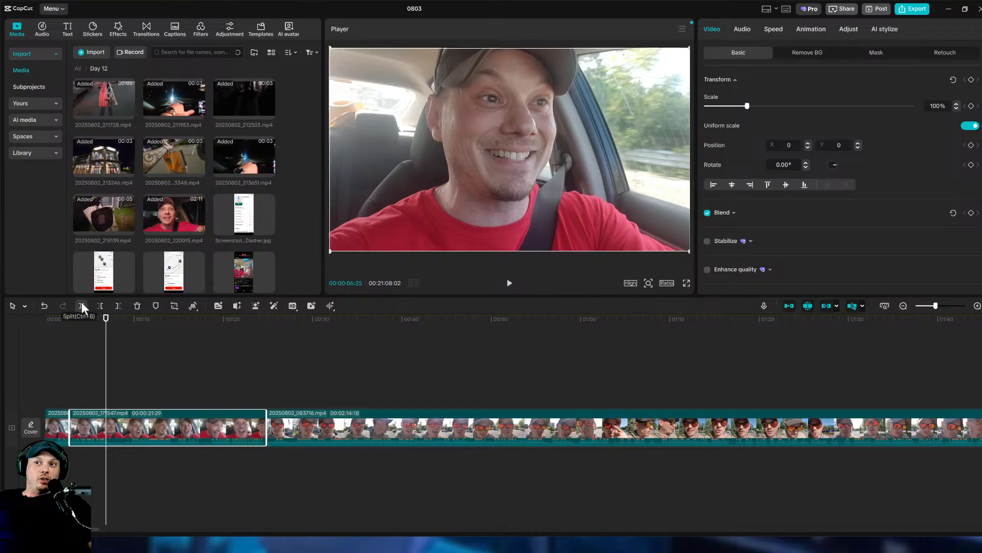
click(81, 306)
Mute the short segment between the two cuts by lowering its volume to -∞ dB.
click(81, 387)
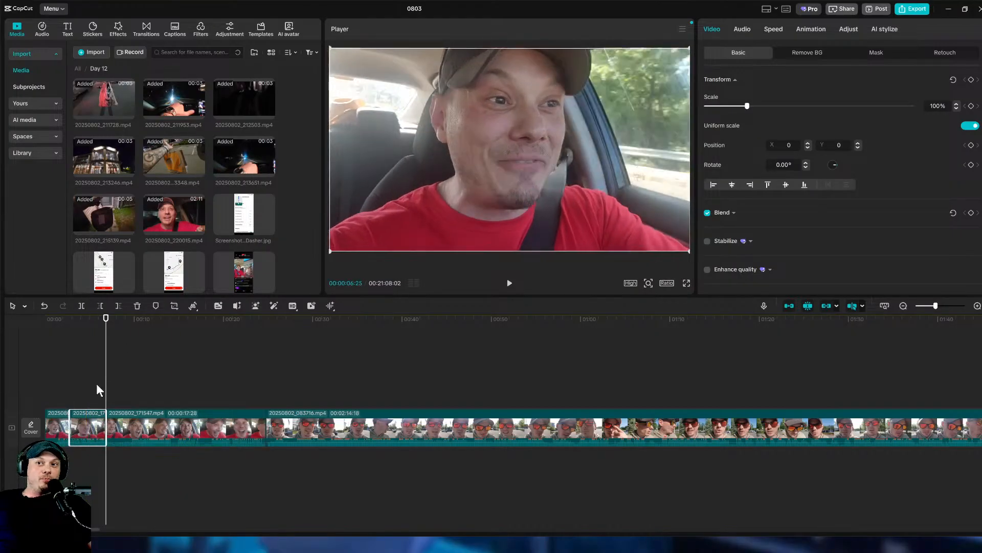
click(88, 427)
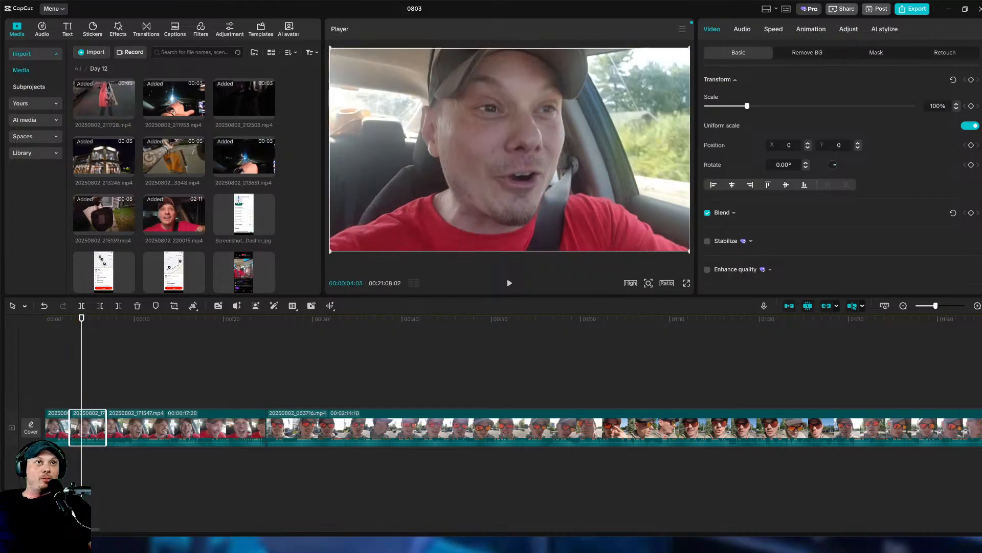
click(743, 28)
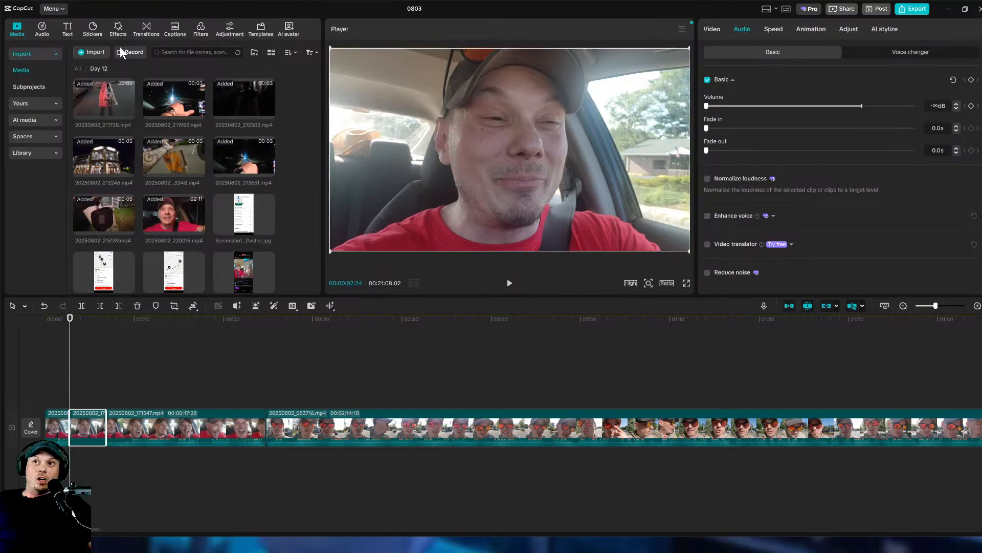
Examine the favorite sound effects for one that suits the muted segment of the opening clip.
click(43, 34)
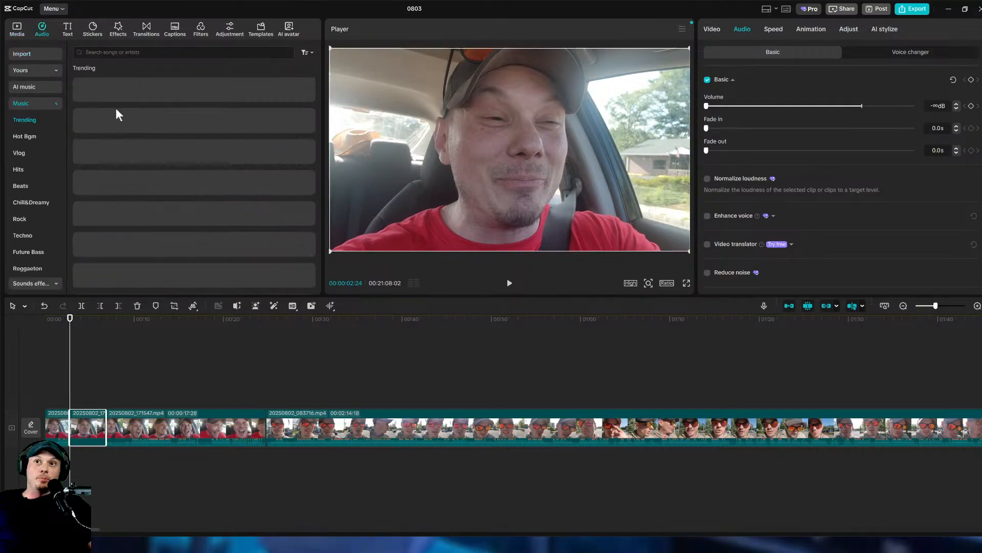
click(38, 70)
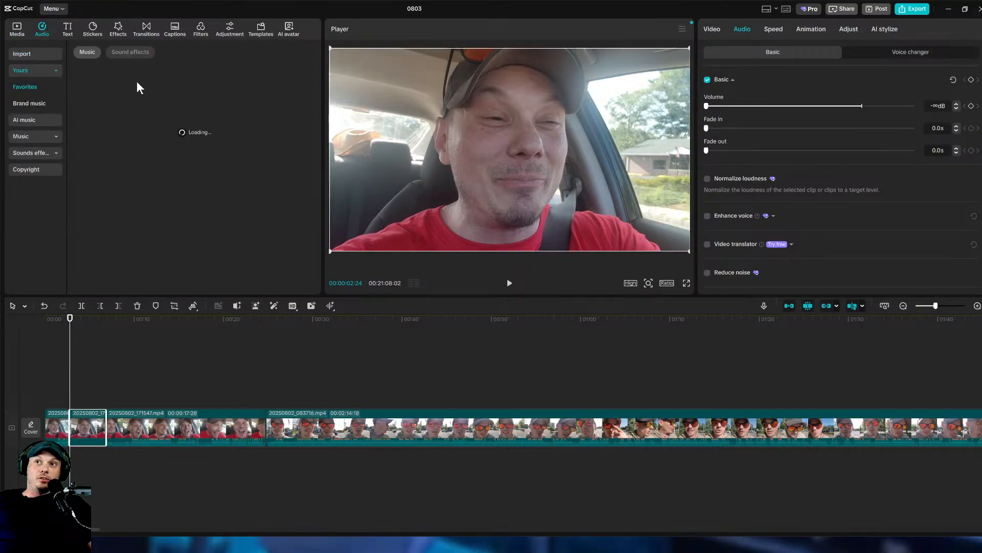
click(132, 52)
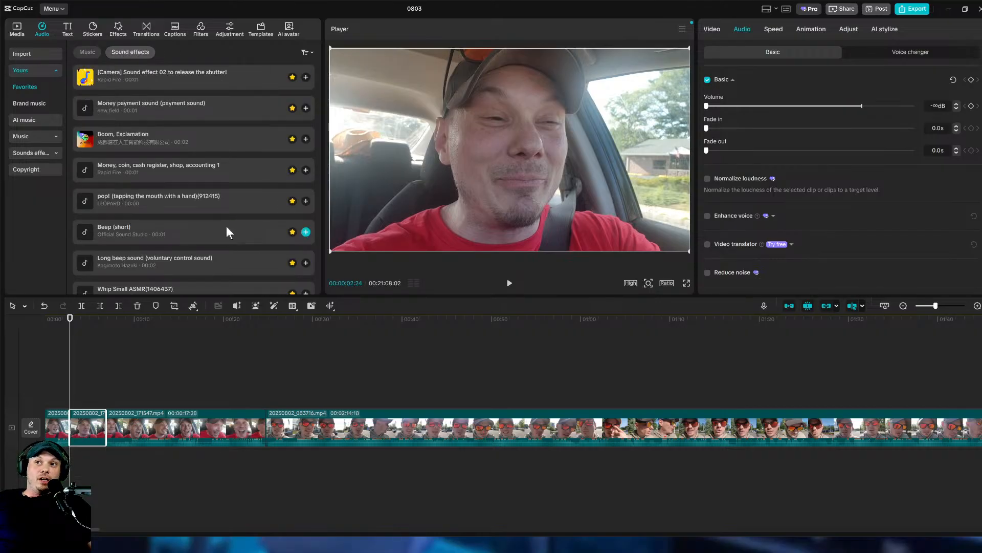
scroll(228, 225, down, 2)
scroll(229, 215, up, 2)
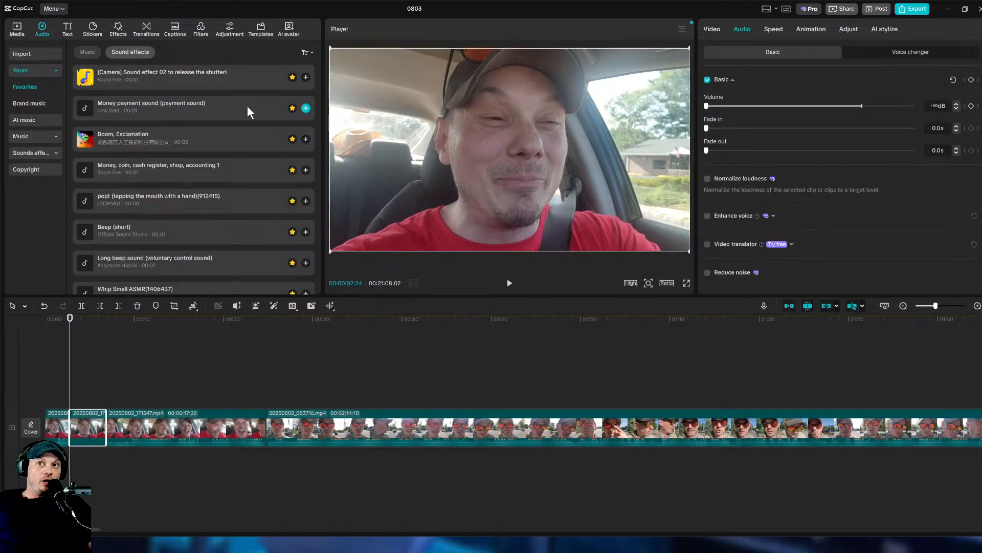
scroll(225, 171, down, 1)
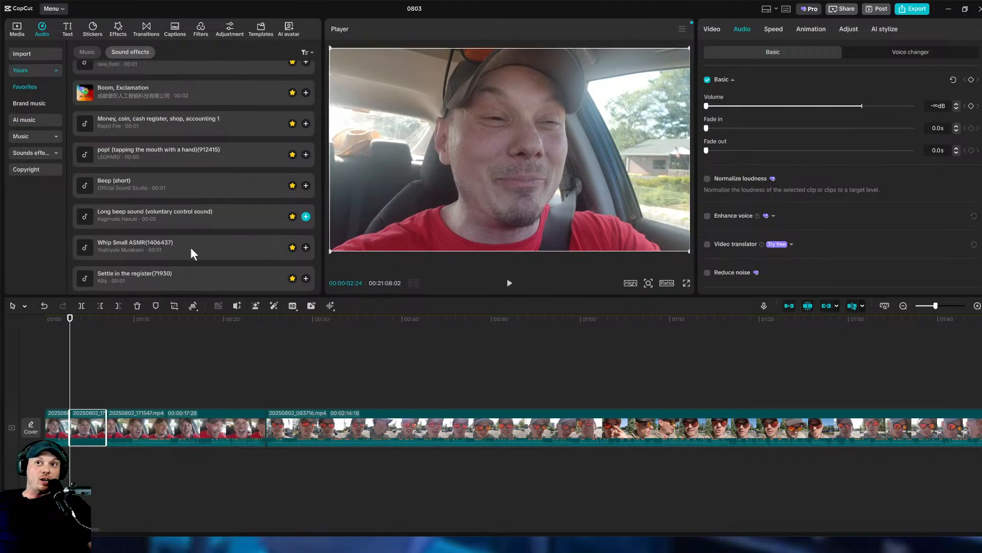
scroll(245, 226, down, 2)
scroll(244, 215, up, 3)
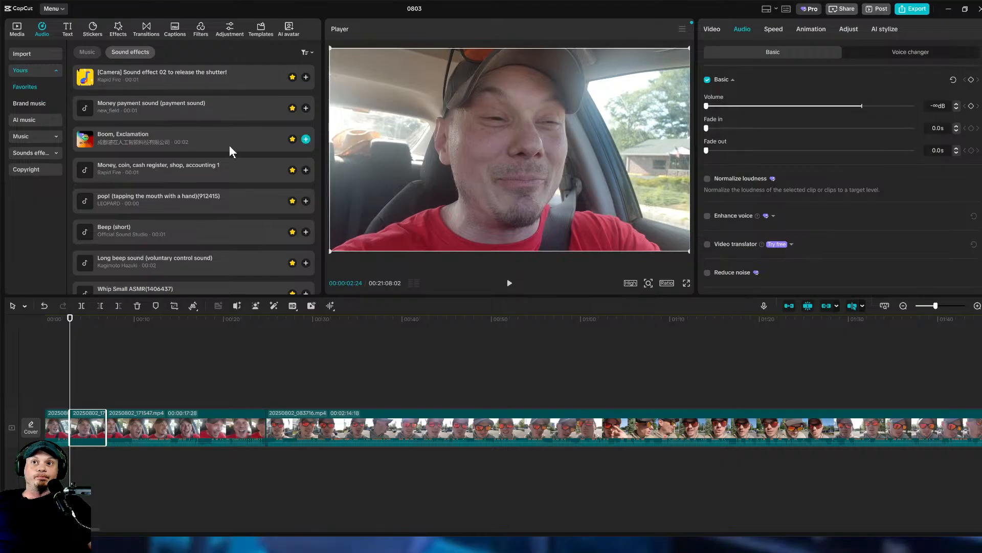
Search the sound effects library for "beep long".
scroll(225, 146, down, 3)
scroll(225, 145, up, 3)
click(88, 52)
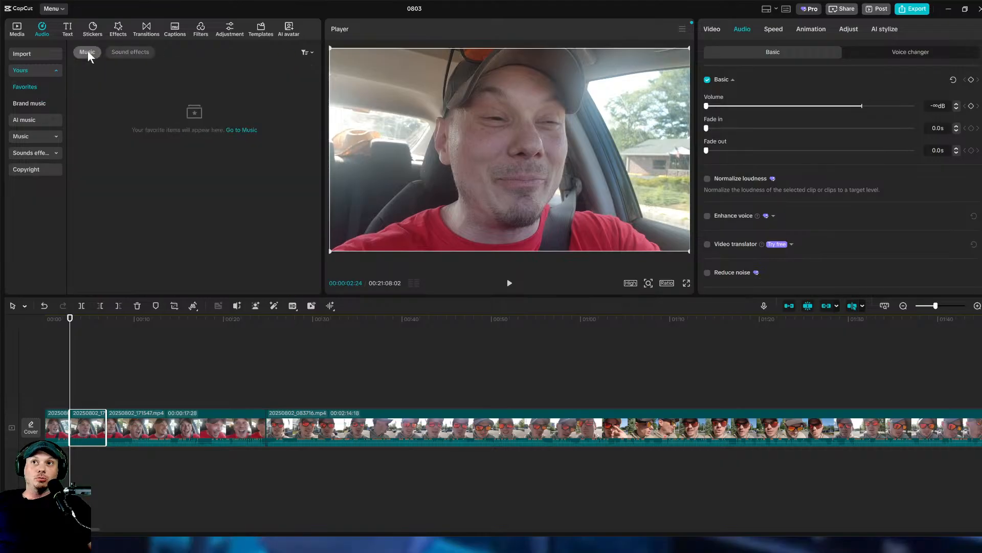
click(33, 155)
click(164, 52)
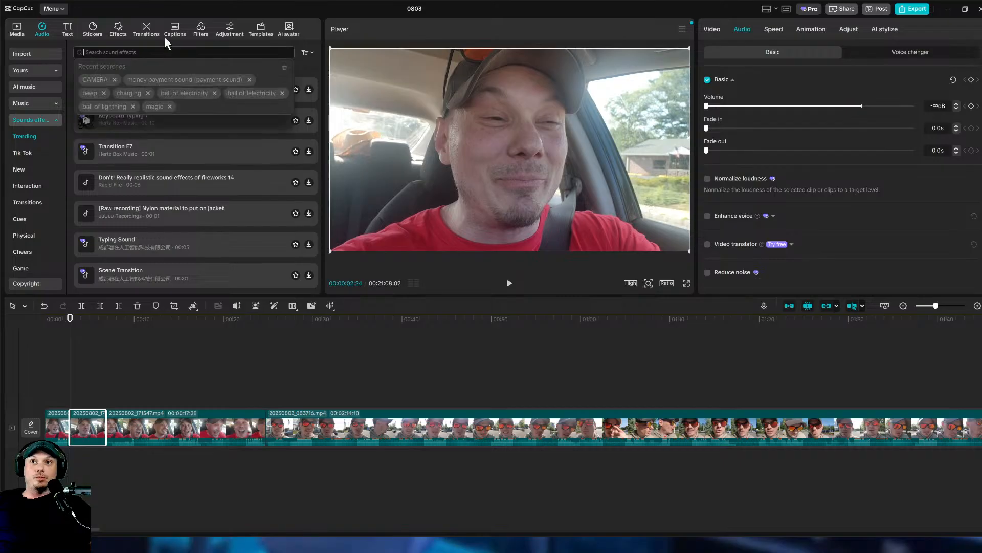
text(beep)
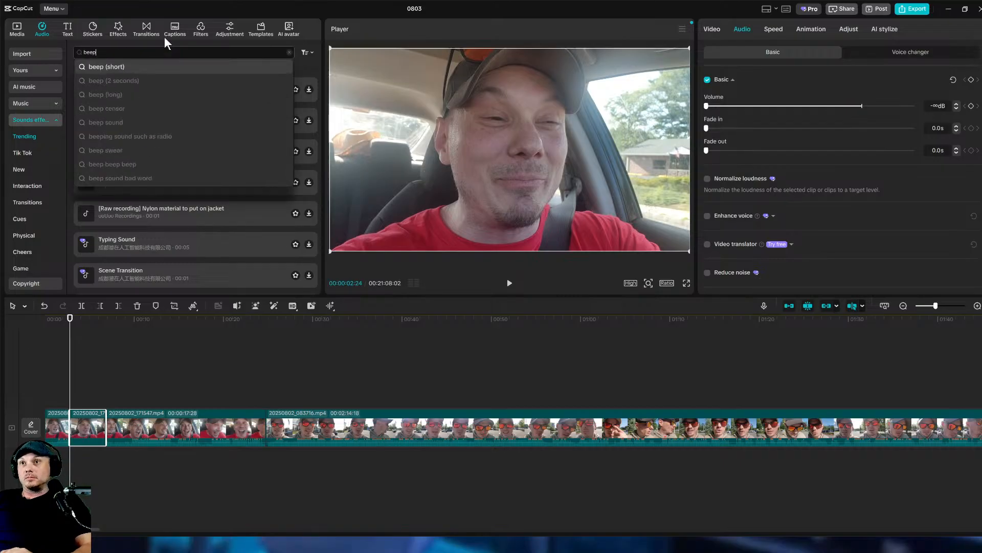
text( long)
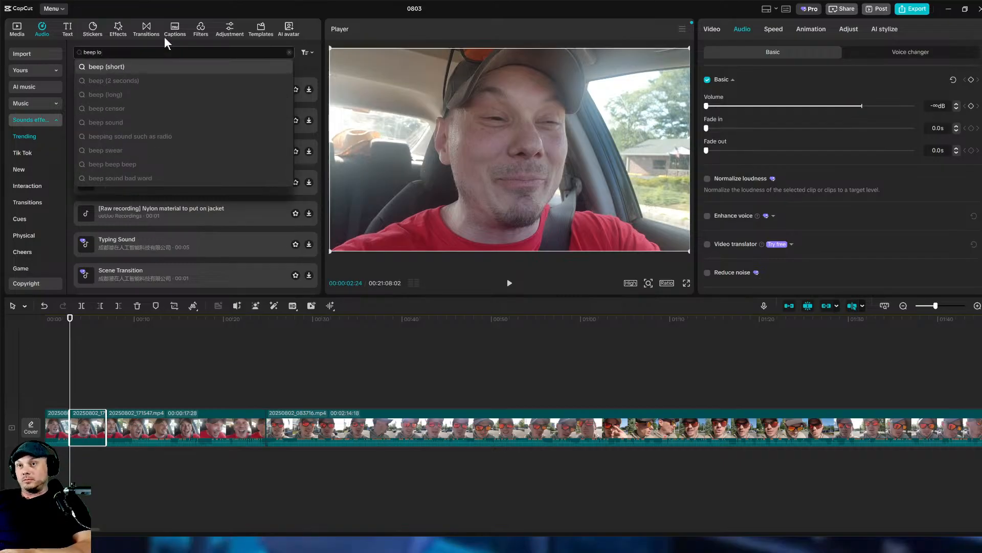
key(Return)
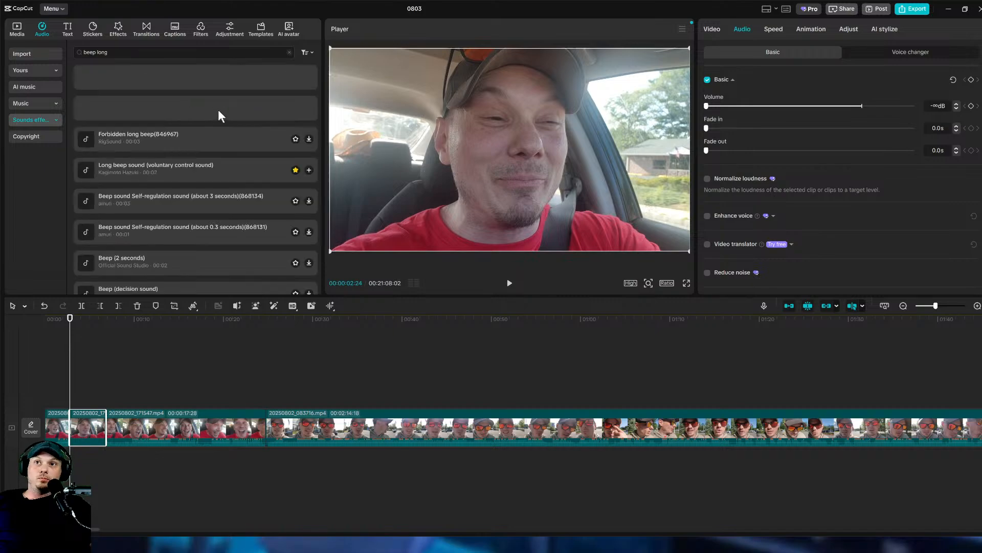
Preview the Beep (long) sound effect, place it beneath the muted segment and trim it to that segment's length.
click(209, 73)
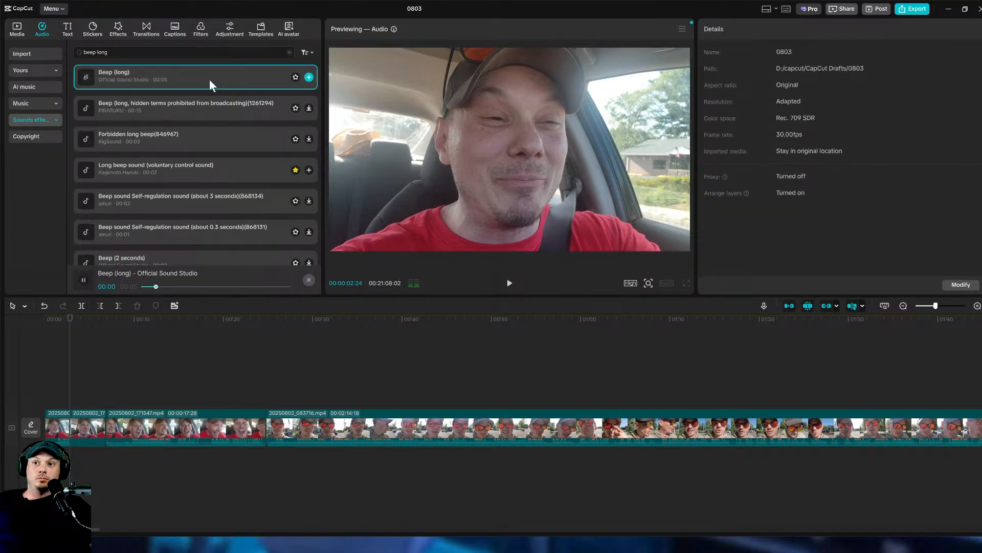
drag(211, 79, 106, 459)
click(100, 463)
Play the teaser's opening through the beep and lower the beep's volume to -1.6 dB.
click(53, 379)
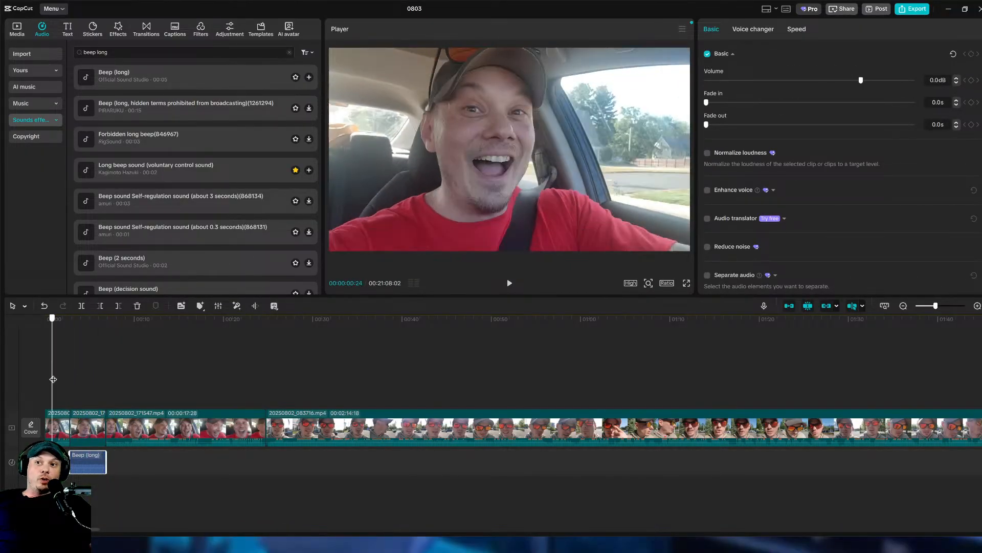
click(56, 380)
click(510, 284)
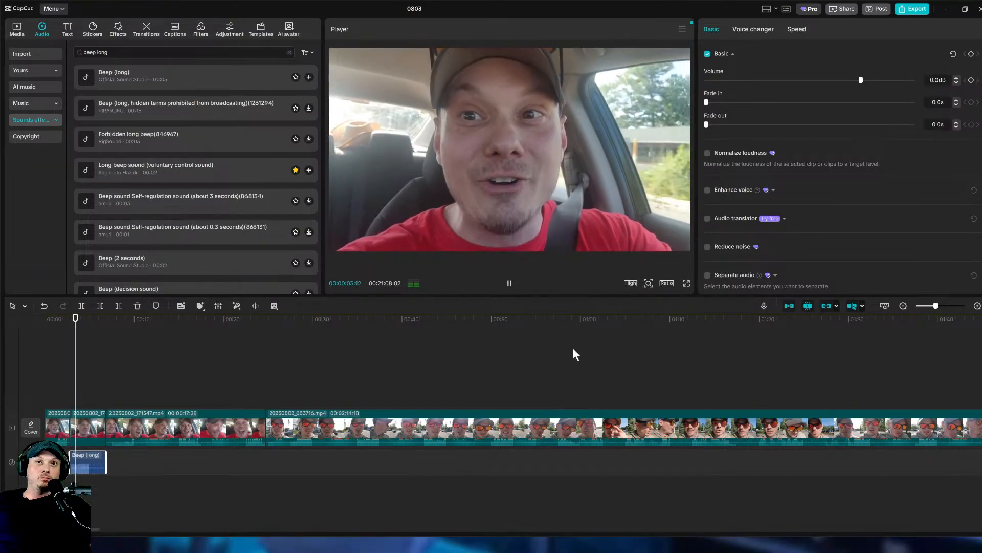
click(510, 285)
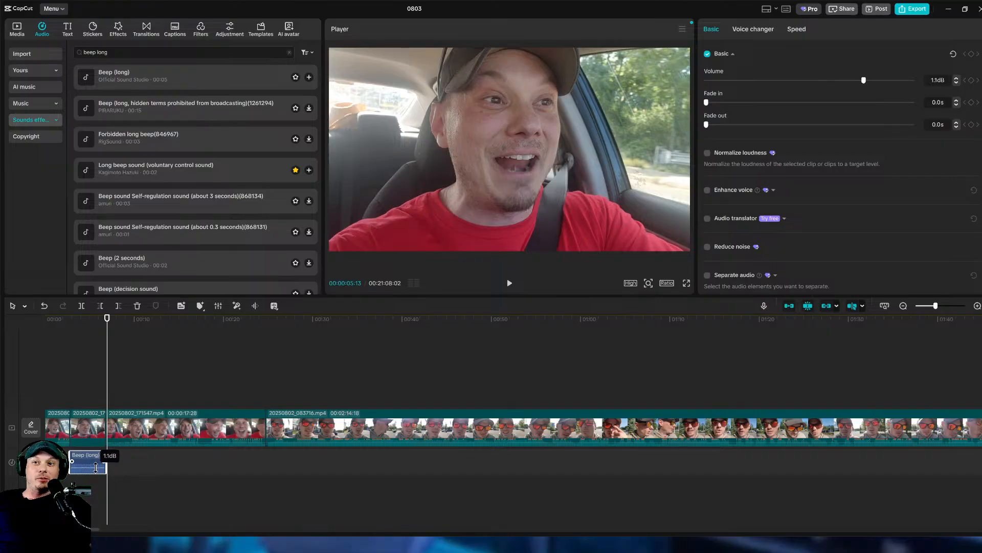
drag(97, 468, 97, 463)
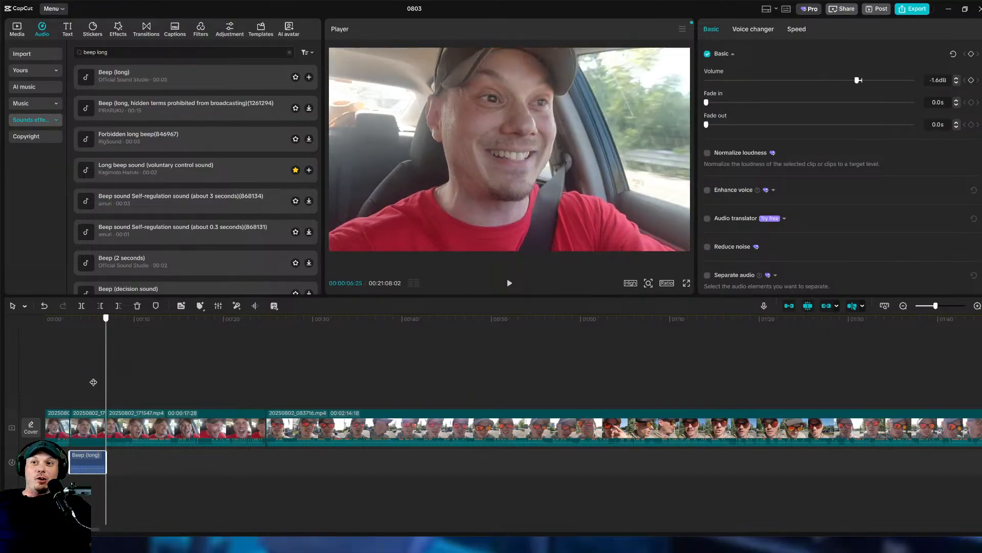
Import the intro3 video from the final cuts folder inside MadDasher on drive D.
click(17, 30)
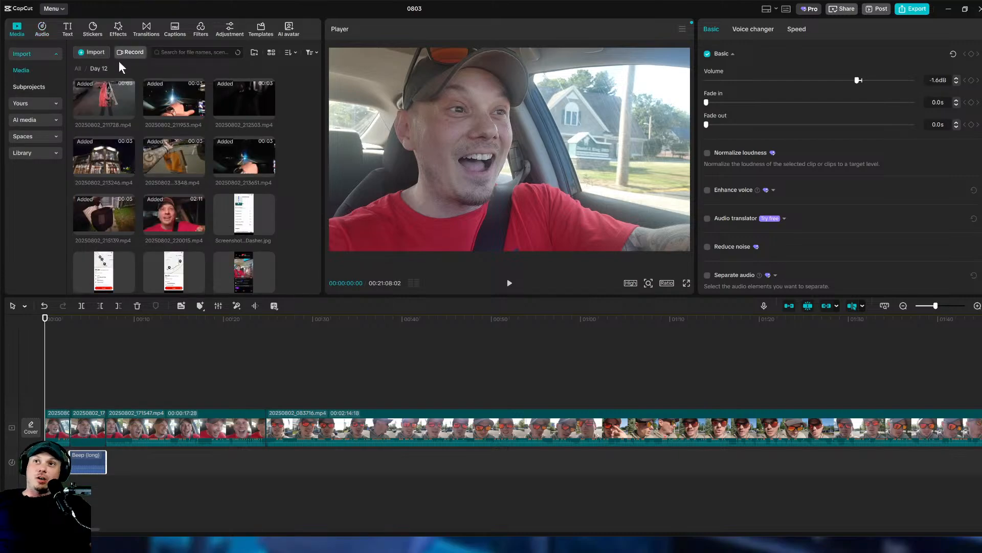
click(95, 54)
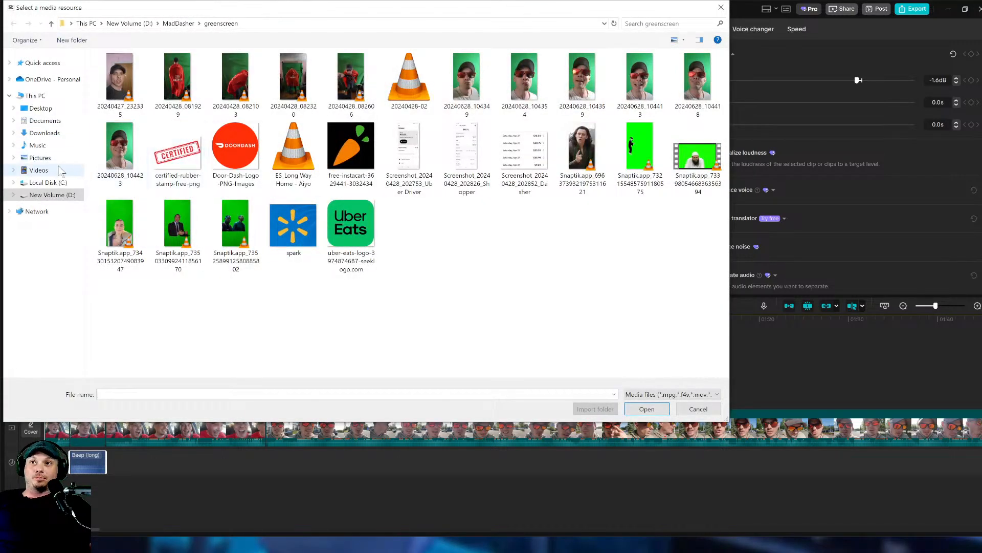
click(60, 195)
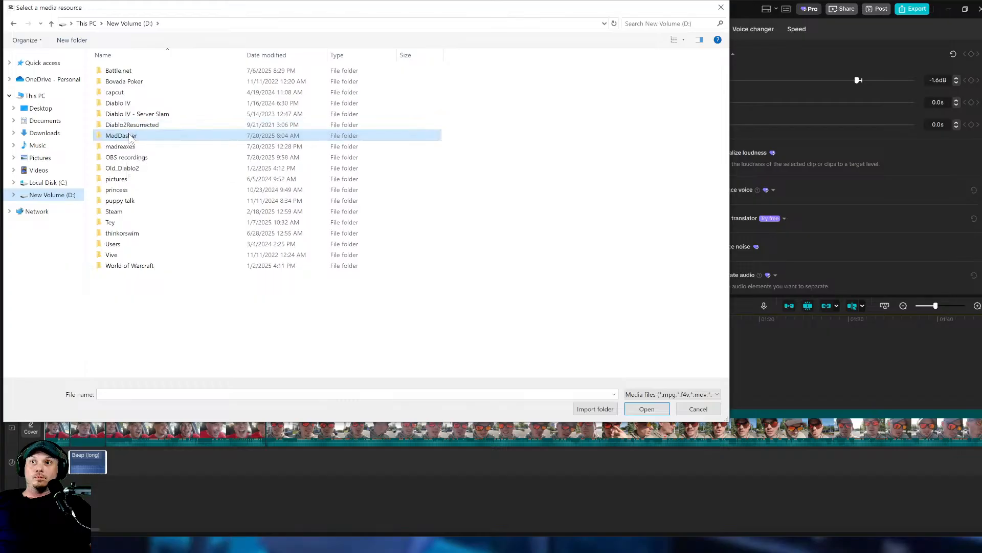
double_click(131, 134)
double_click(469, 97)
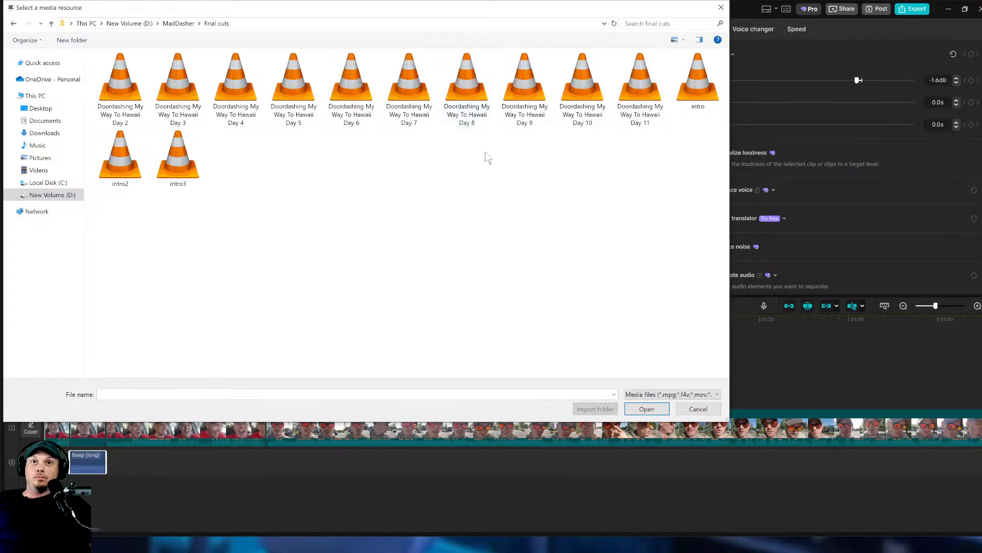
double_click(194, 184)
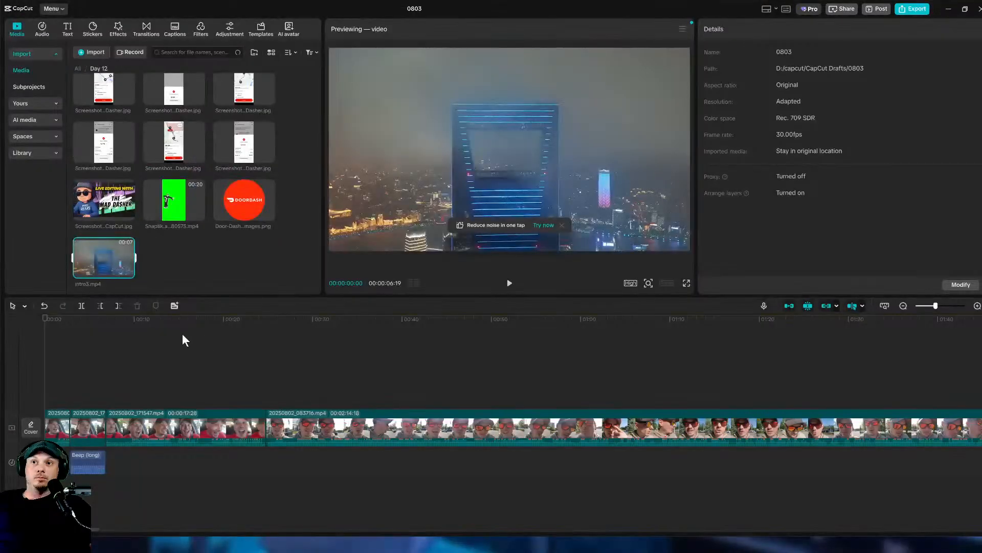
Insert intro3.mp4 between the teaser footage and the 20250802_083716.mp4 clip, and play the intro through.
drag(102, 264, 268, 430)
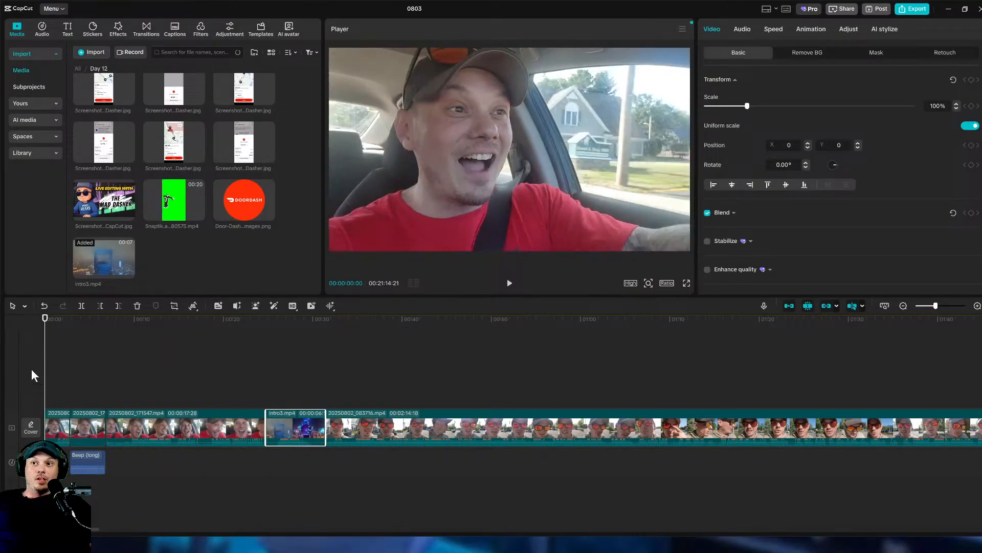
drag(44, 373, 264, 415)
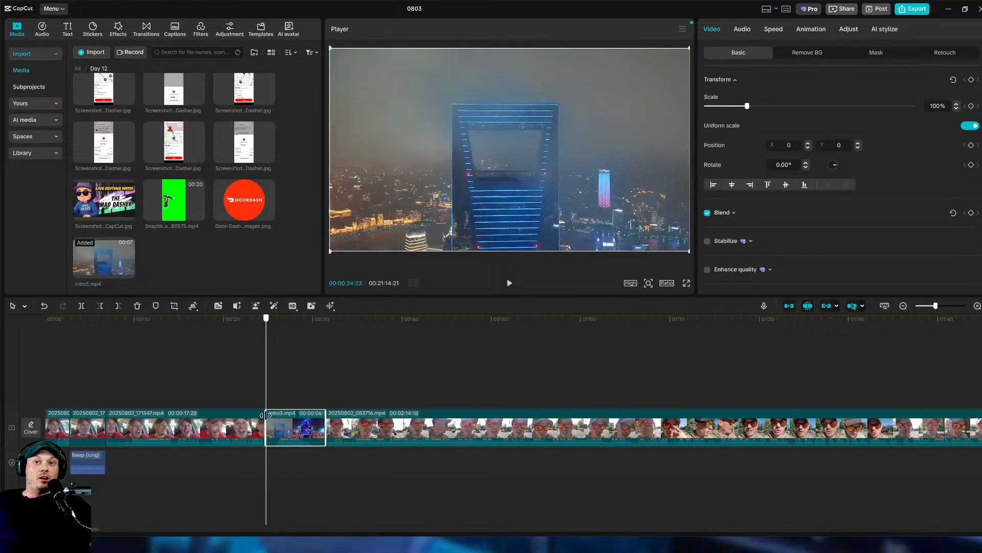
click(510, 284)
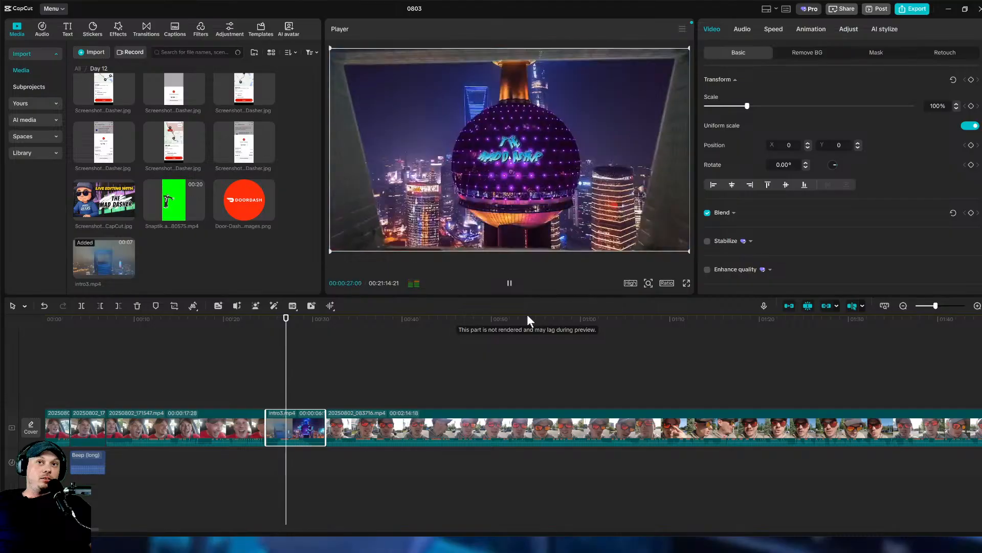
click(510, 284)
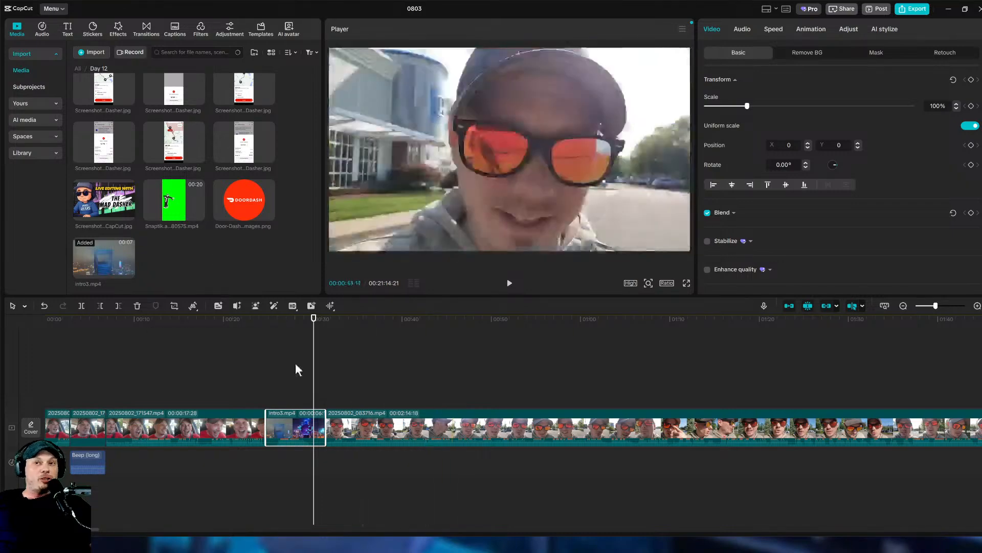
Review the 20250802_083716.mp4 clip from its start, skipping ahead to sample several parts up to near its end.
drag(308, 361, 325, 370)
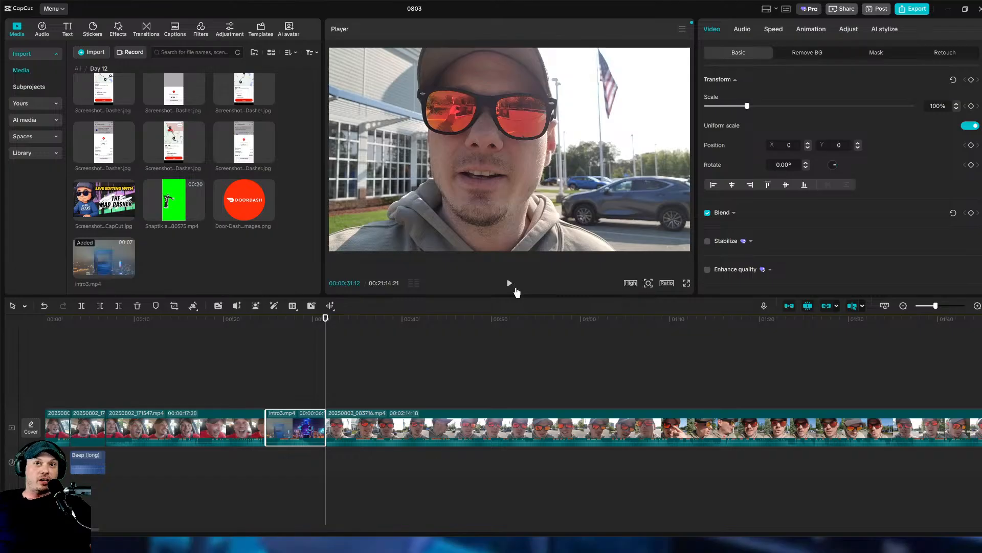
click(509, 283)
drag(84, 529, 100, 533)
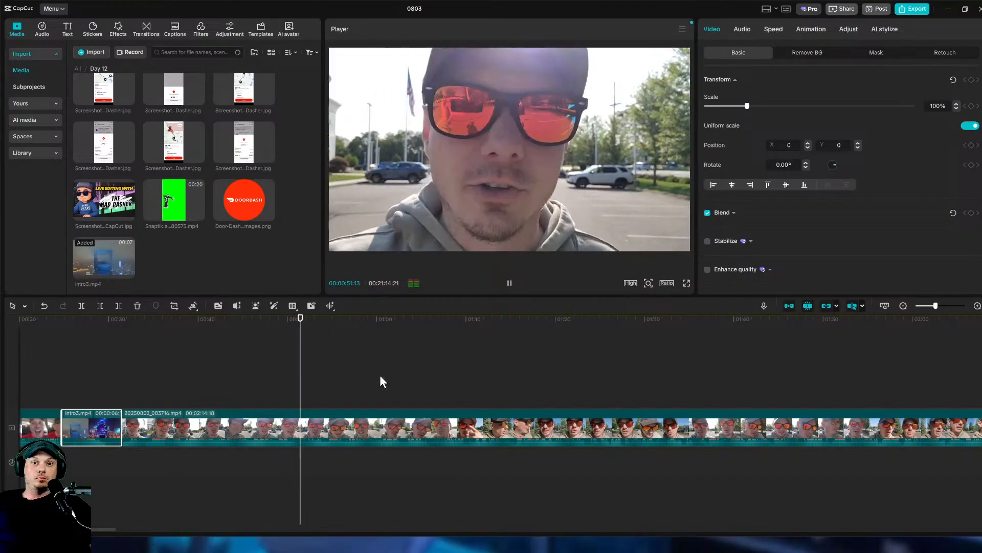
click(507, 369)
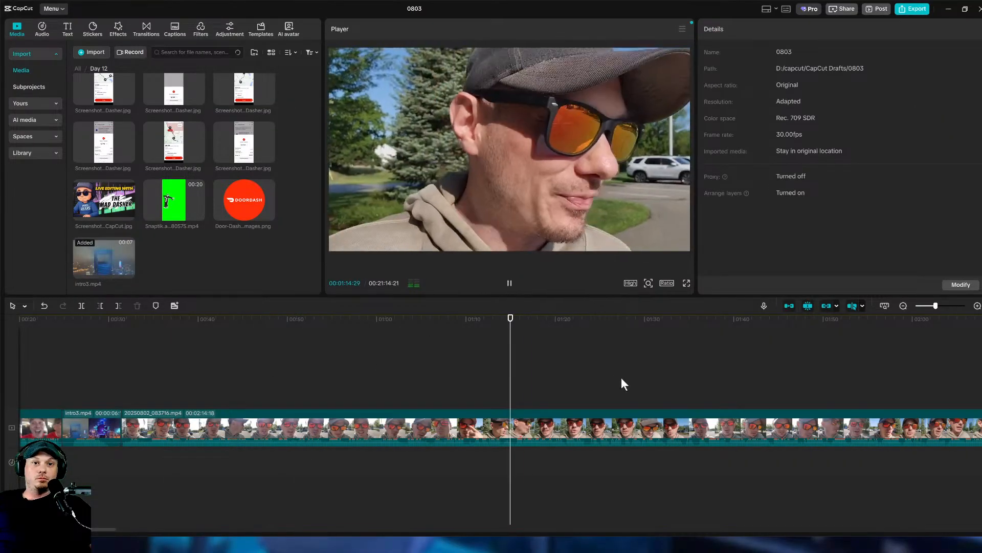
drag(109, 529, 141, 534)
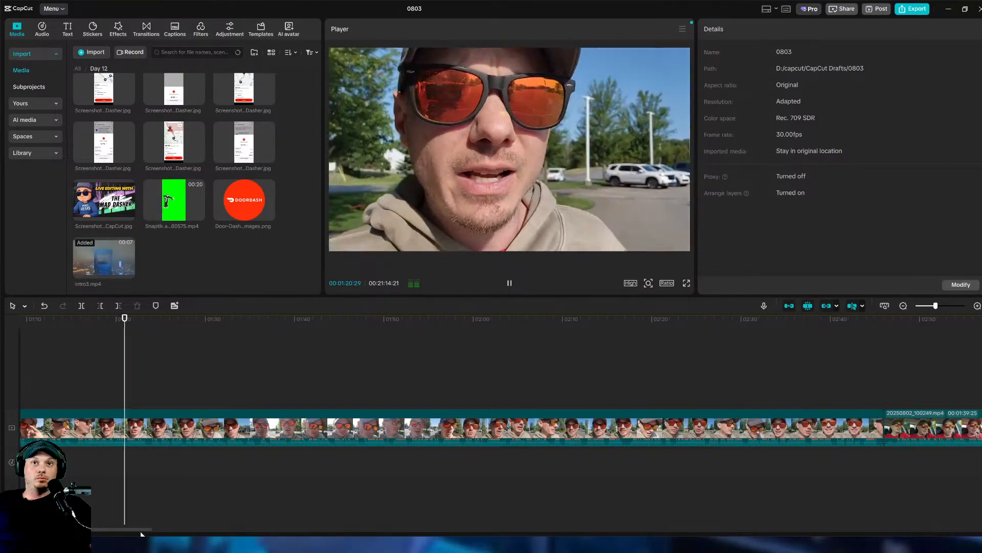
drag(141, 534, 144, 533)
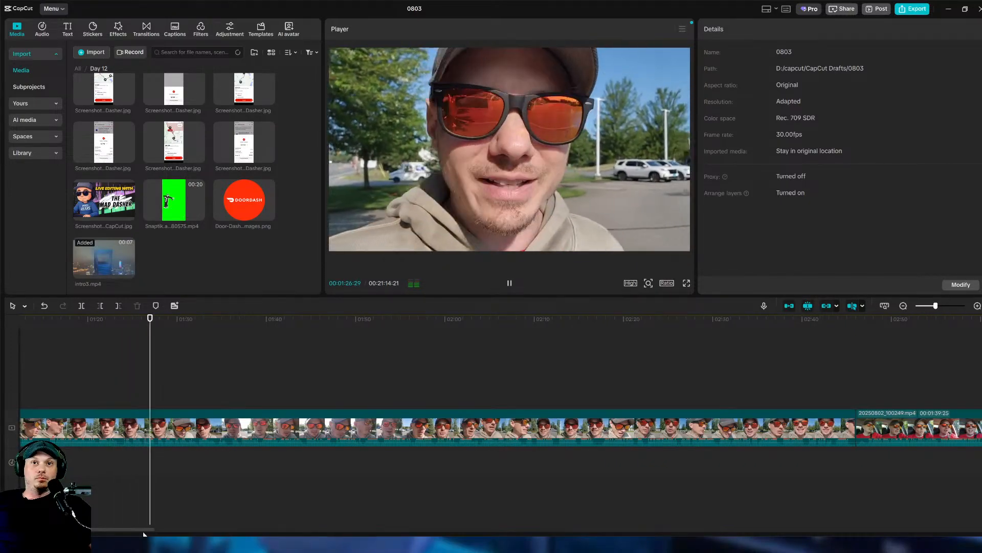
drag(143, 533, 147, 533)
click(403, 394)
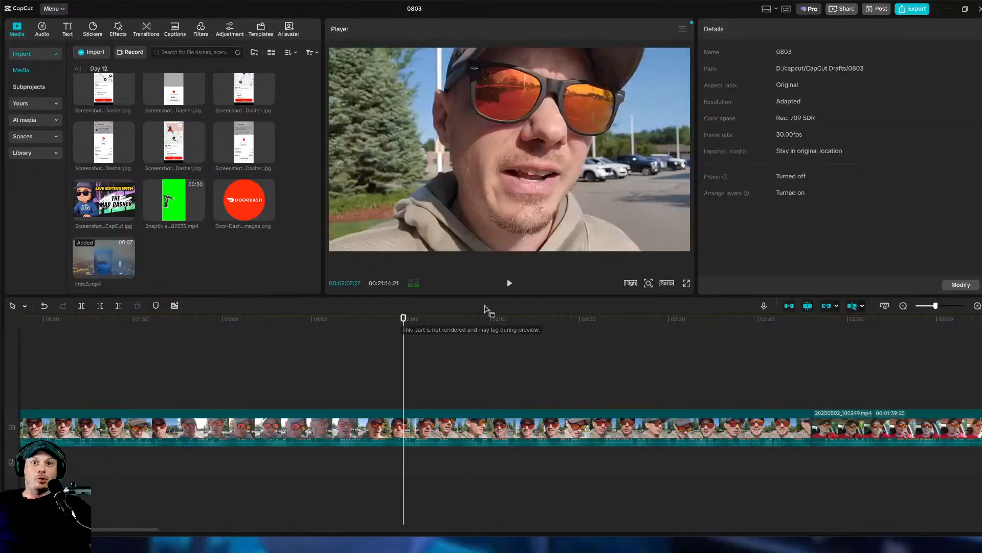
click(509, 282)
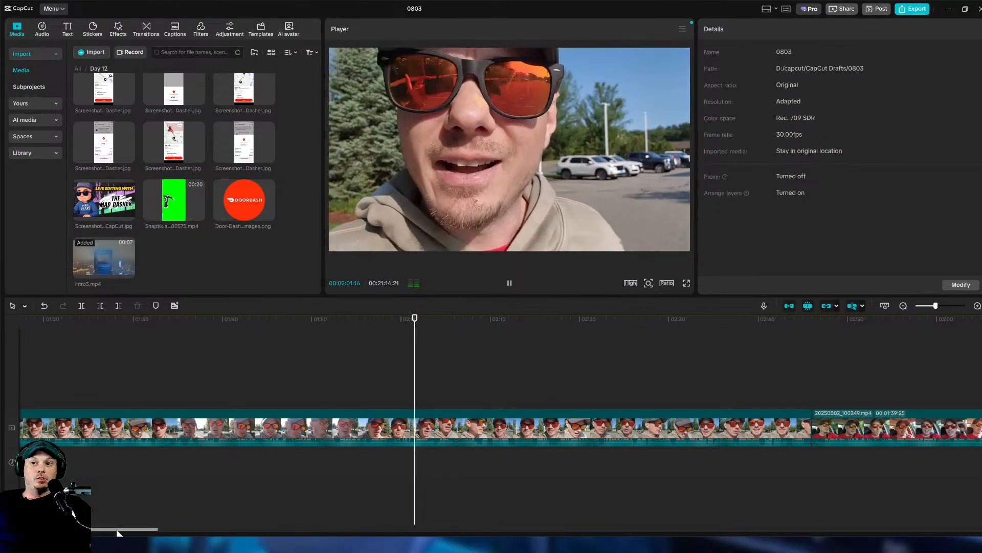
drag(117, 533, 178, 530)
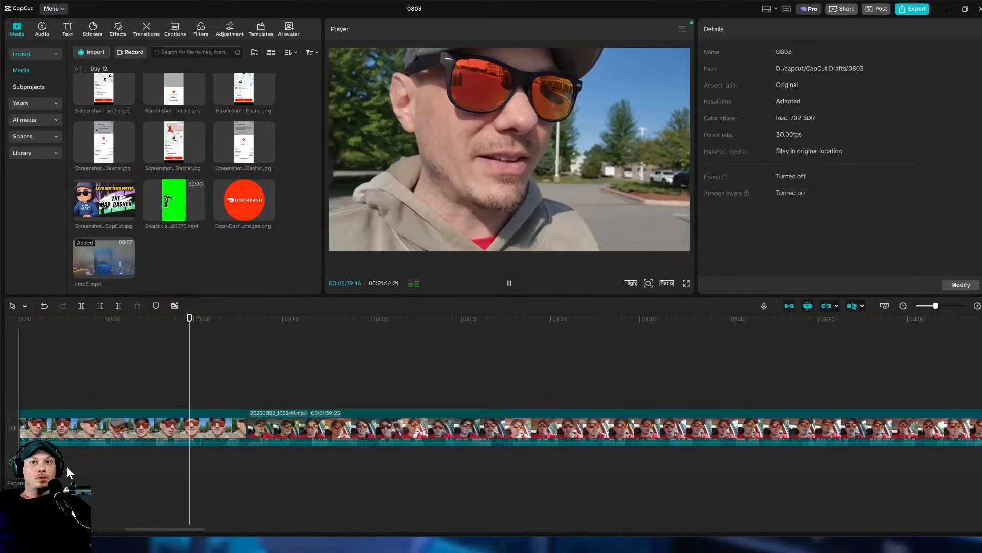
click(511, 283)
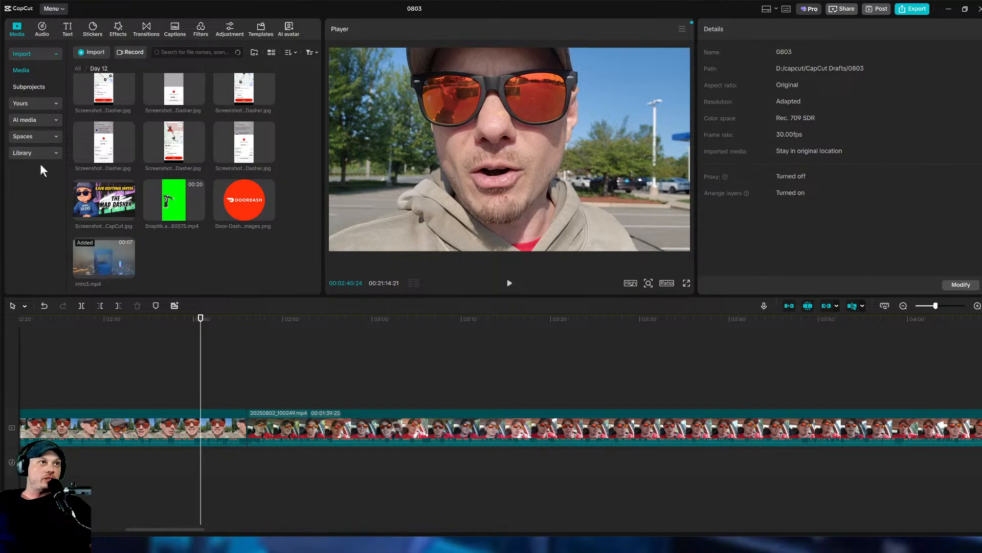
Search the stock media library for "city" and preview the cloudy-skyline clip.
click(49, 152)
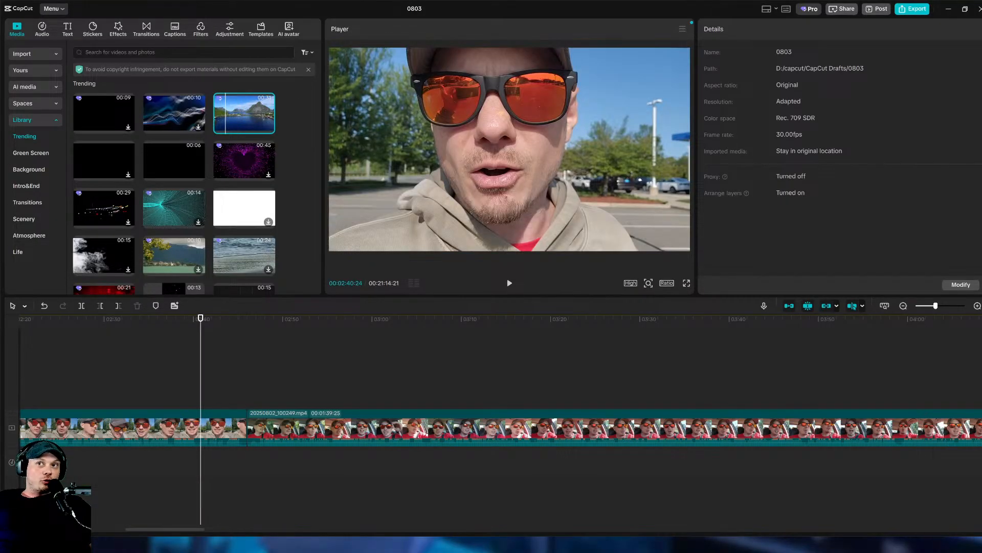
click(162, 51)
text(city)
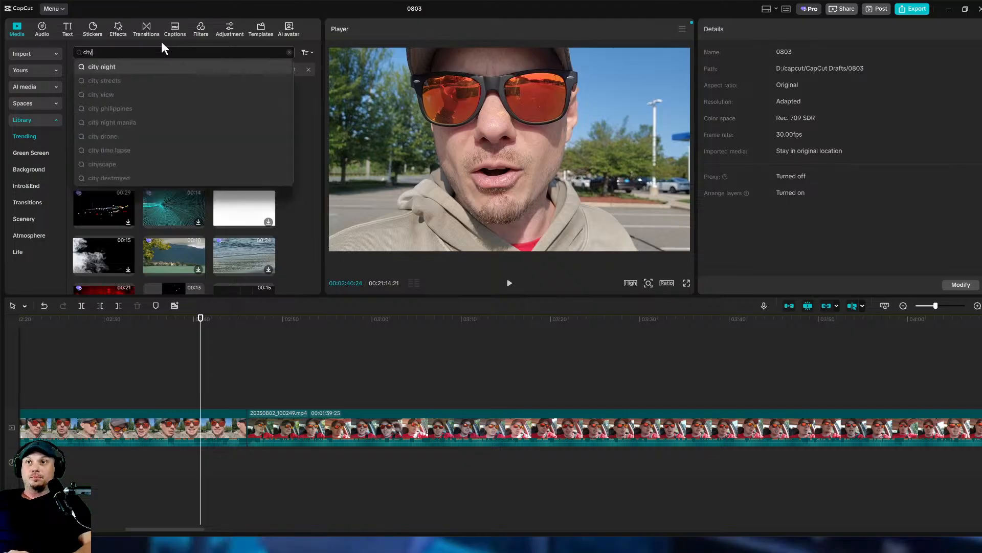
key(Return)
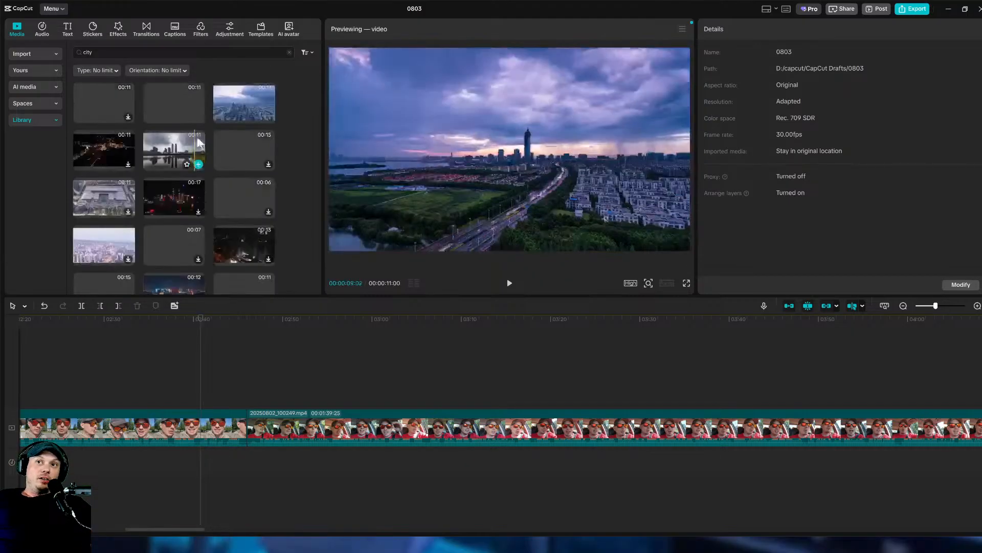
click(151, 102)
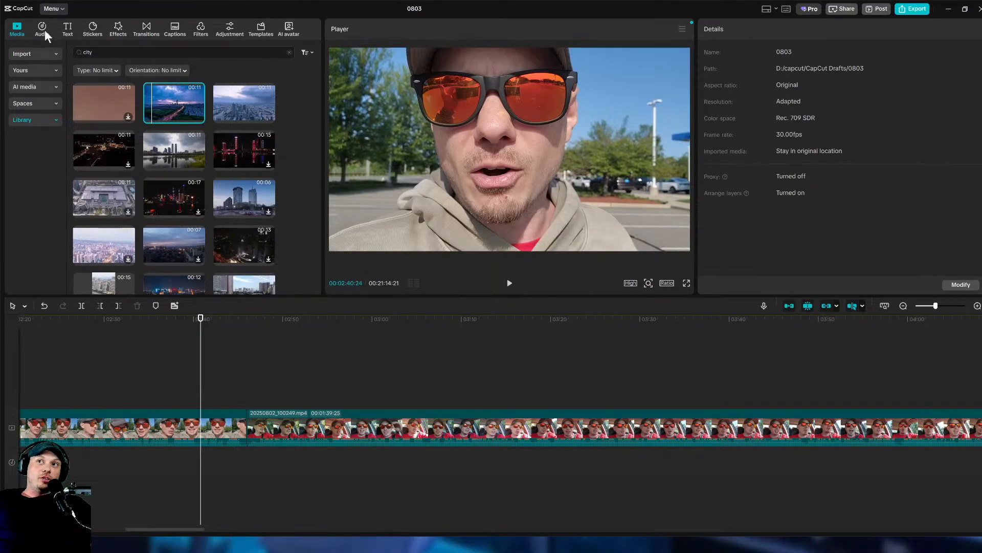
Play the 20250802_100249.mp4 clip from its start and return to the stock city footage.
click(44, 30)
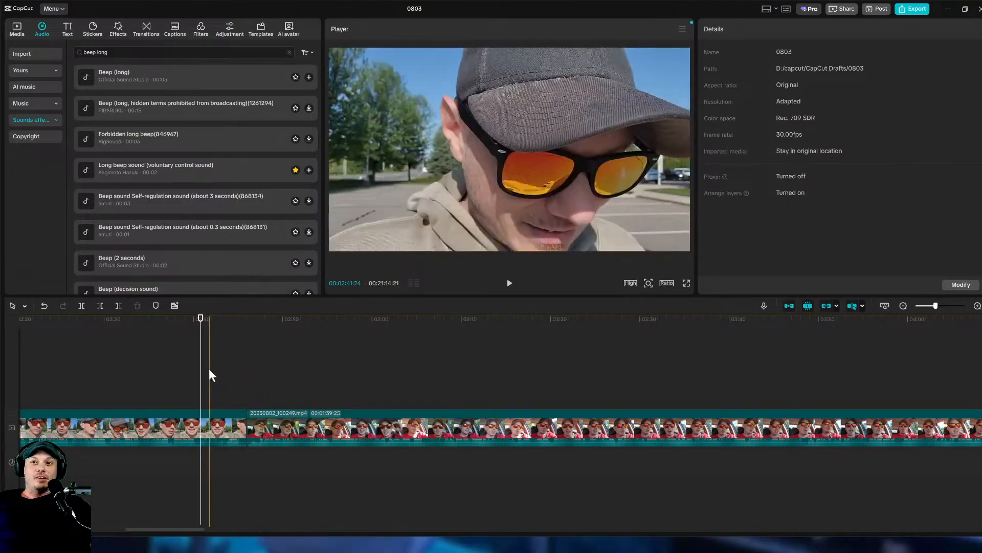
click(246, 386)
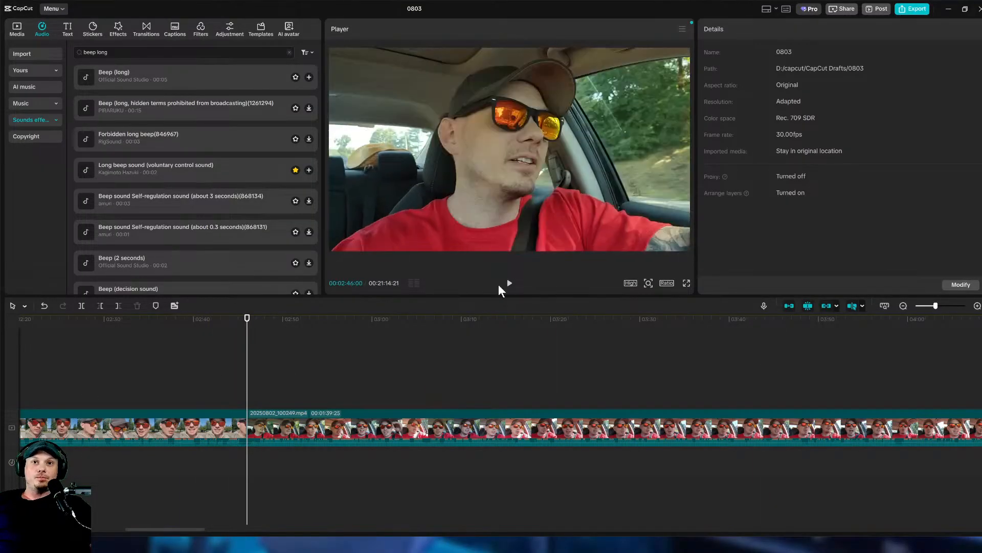
click(509, 282)
click(17, 28)
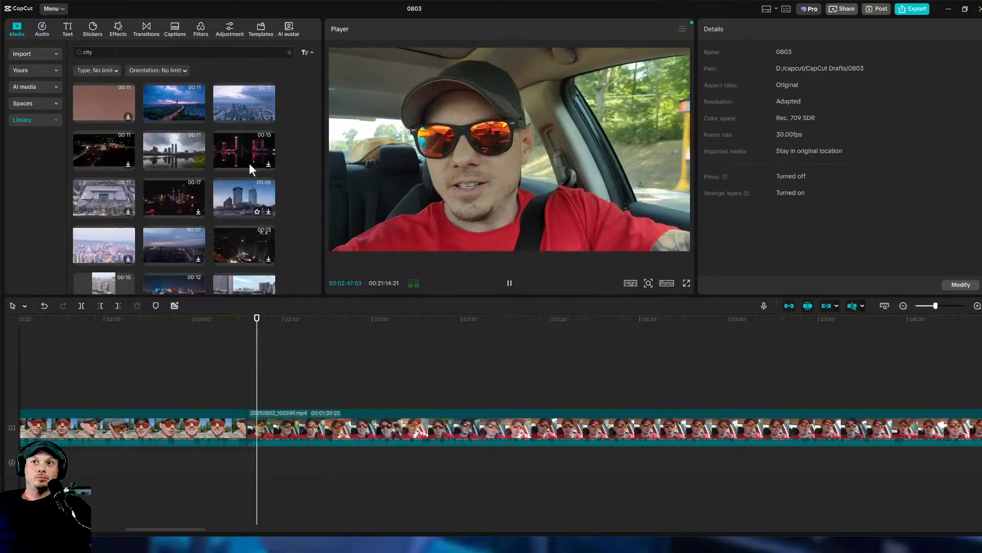
Return to the imported Day 12 media and keep reviewing the 20250802_100249.mp4 clip, pausing it at 00:03:31:02.
click(32, 54)
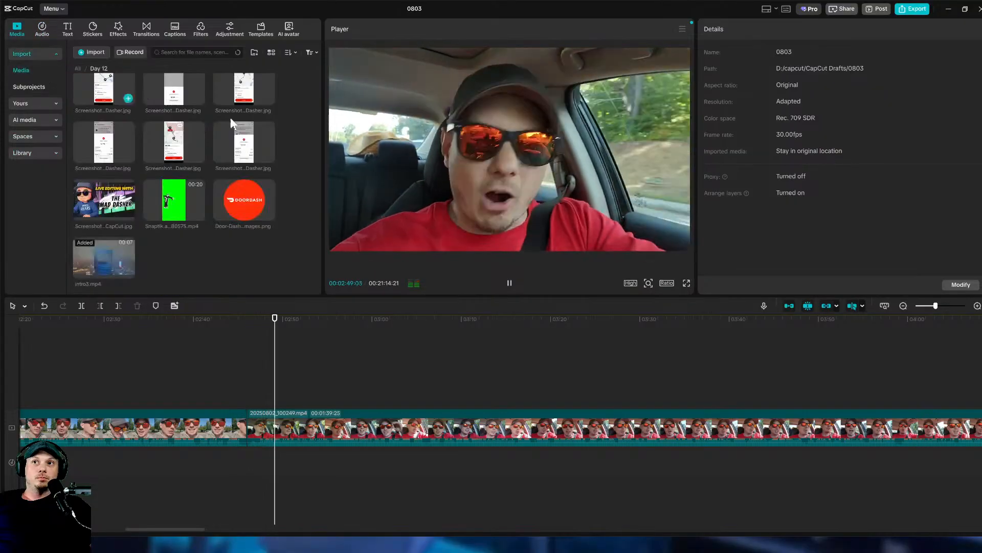
scroll(208, 201, up, 10)
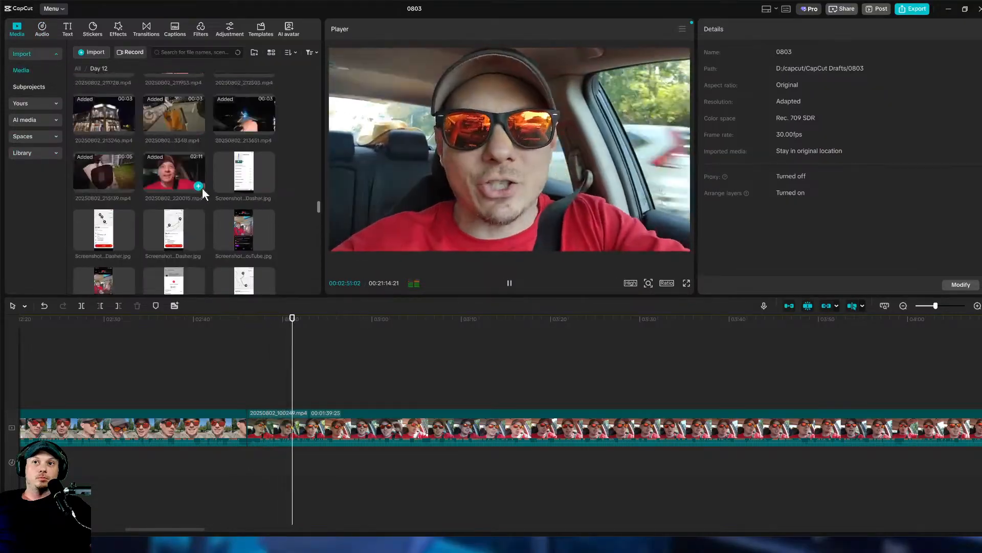
scroll(201, 188, down, 8)
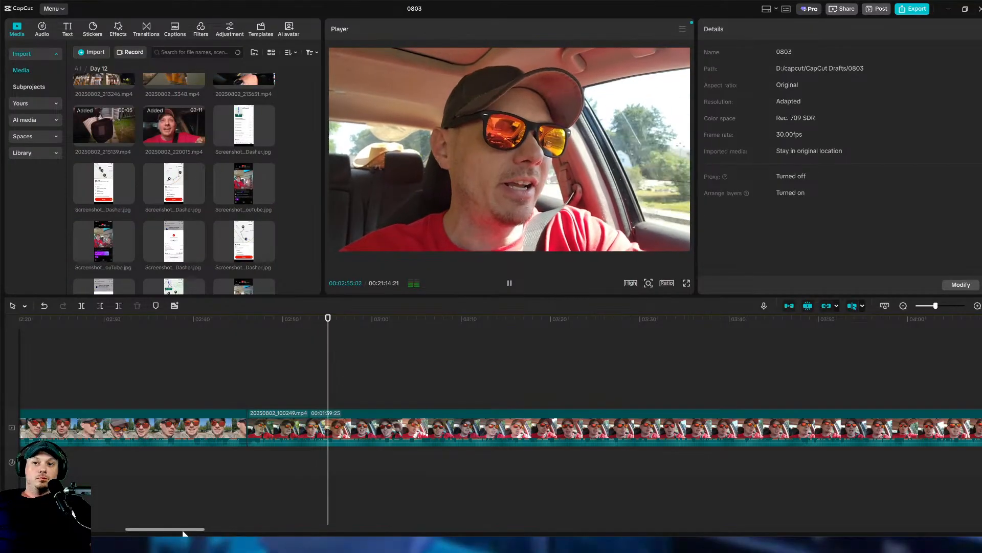
scroll(189, 531, down, 2)
drag(189, 532, 199, 533)
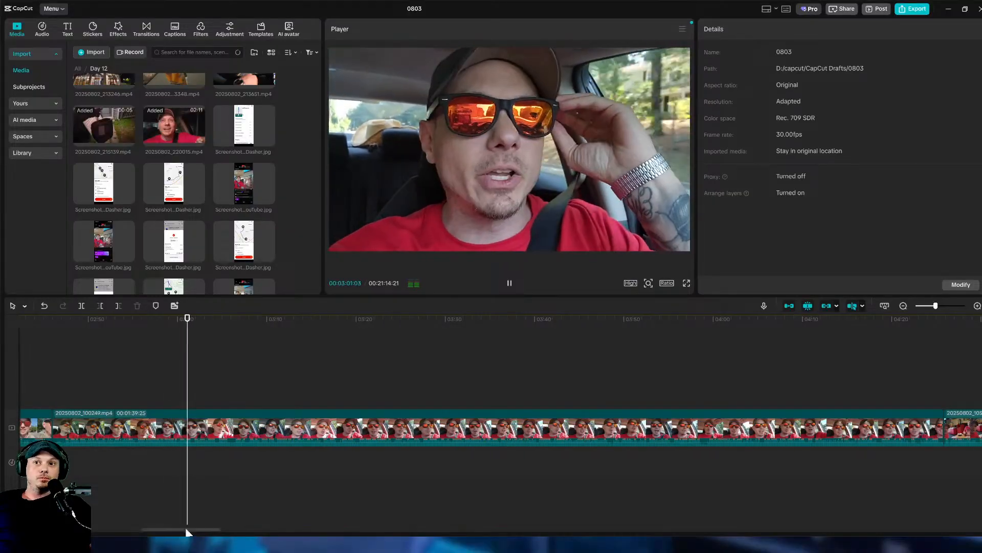
drag(193, 530, 199, 530)
scroll(500, 425, right, 5)
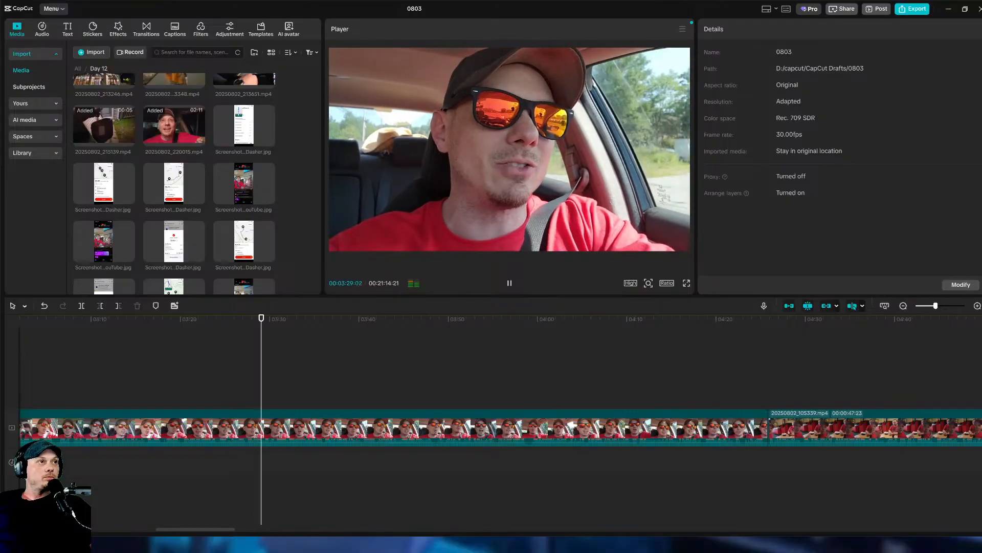
click(509, 283)
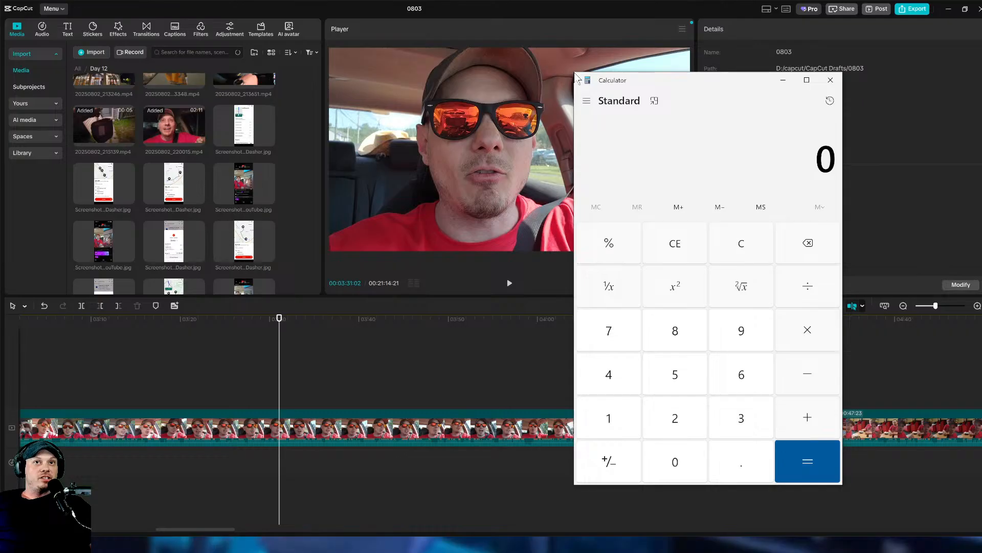
Shrink the Calculator window, enter 2,553.98 in it and minimise it to return to the video editor.
drag(574, 75, 685, 333)
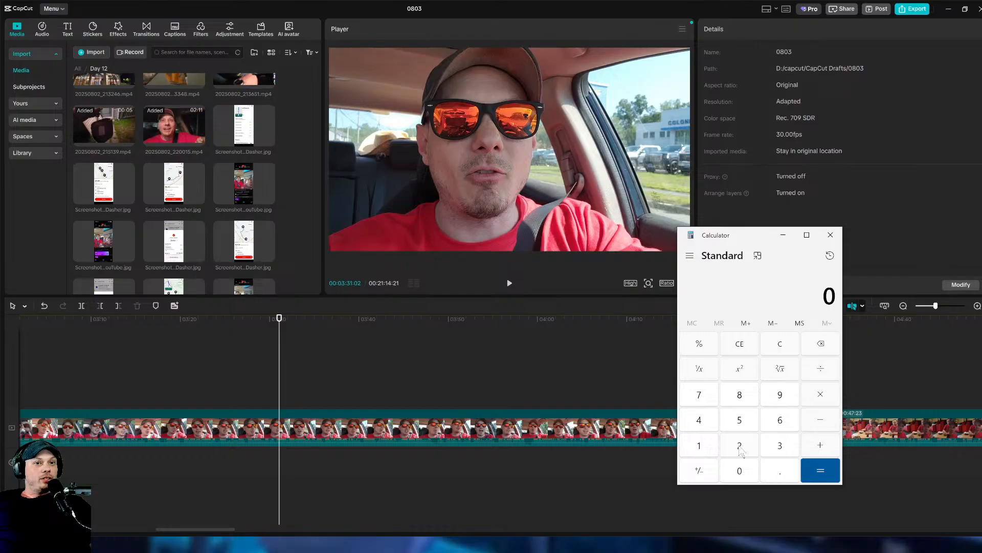
click(780, 449)
click(779, 470)
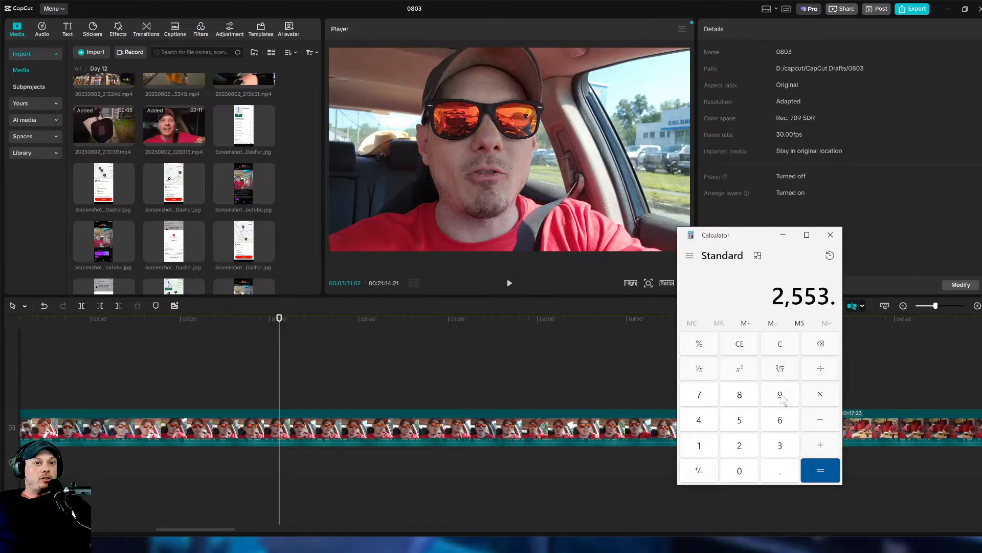
click(780, 395)
click(739, 394)
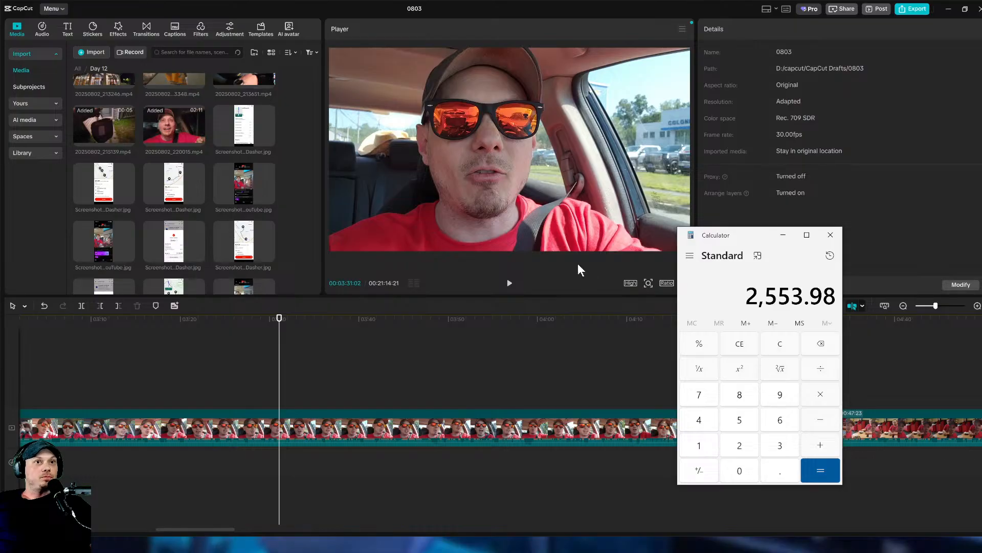
click(783, 235)
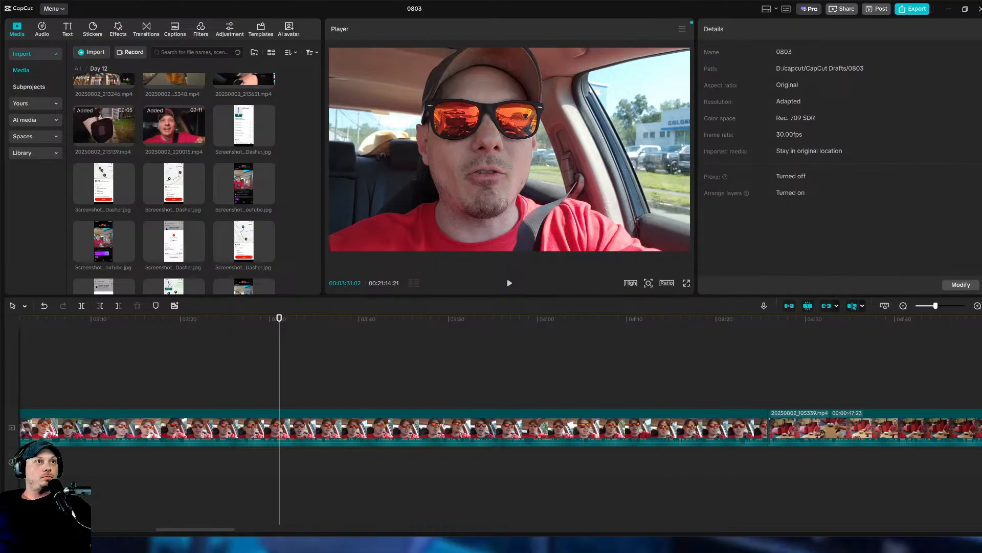
Resume the 20250802_100249.mp4 clip, replay the passage around 00:03:33 and pause at 00:03:33:16.
click(509, 283)
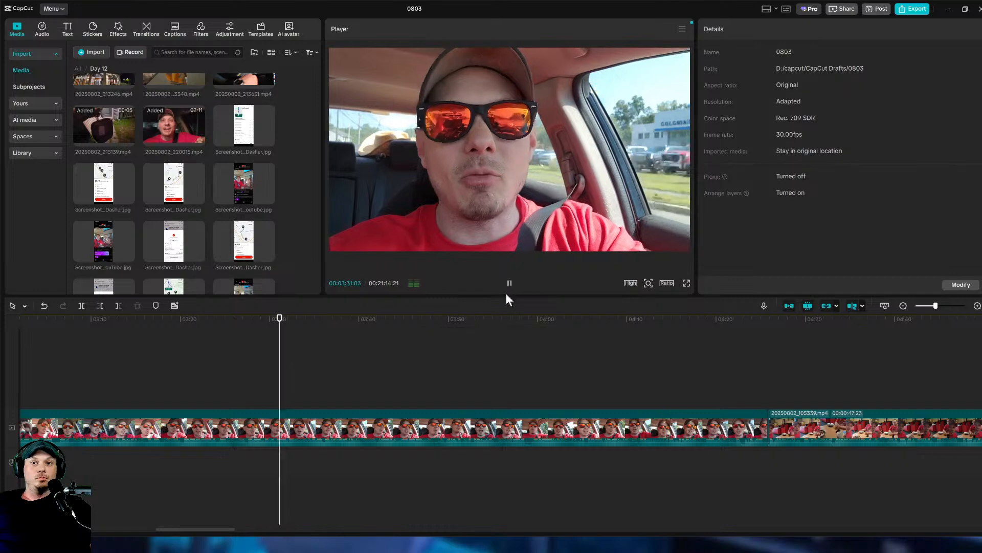
mouse_move(193, 532)
mouse_down()
mouse_move(215, 532)
mouse_move(204, 533)
mouse_up()
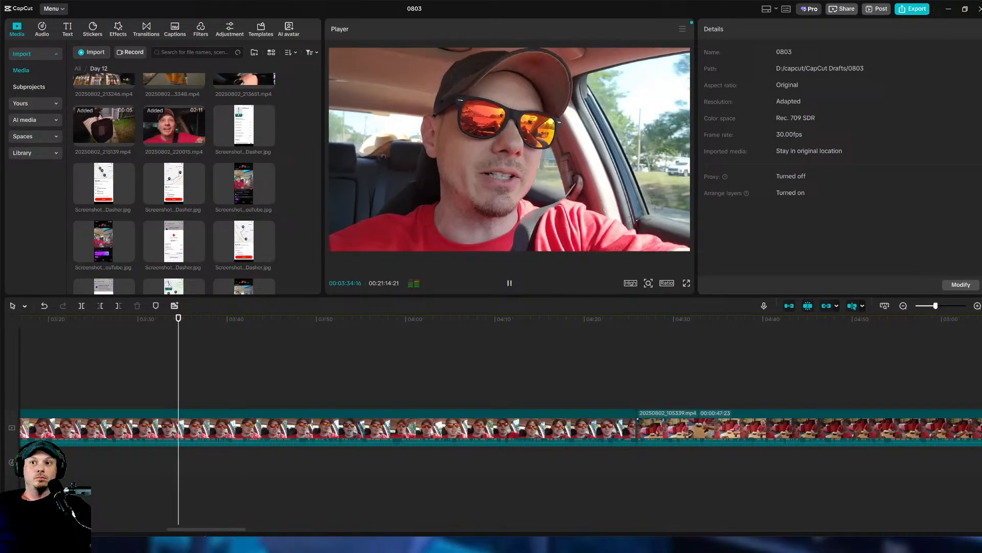
click(143, 373)
click(509, 283)
click(510, 289)
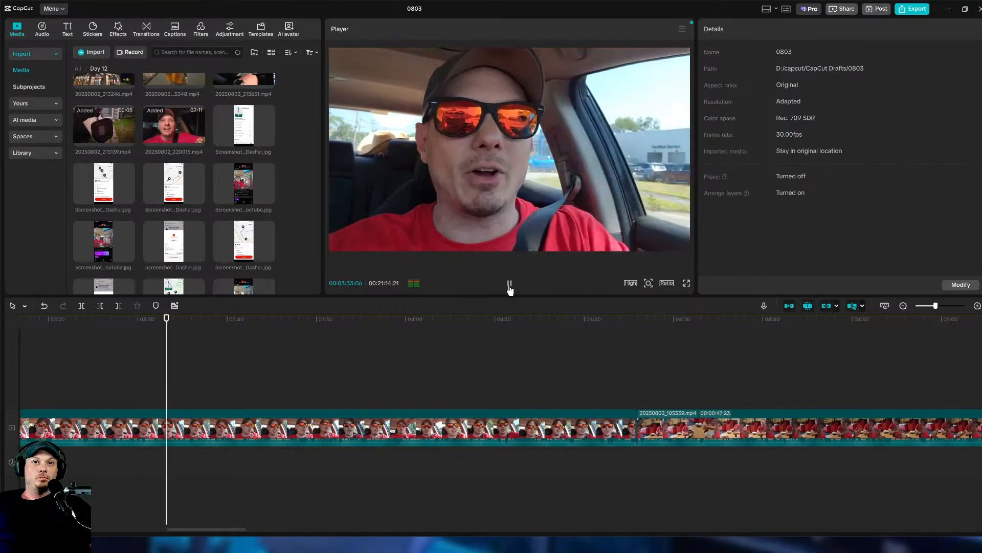
click(509, 289)
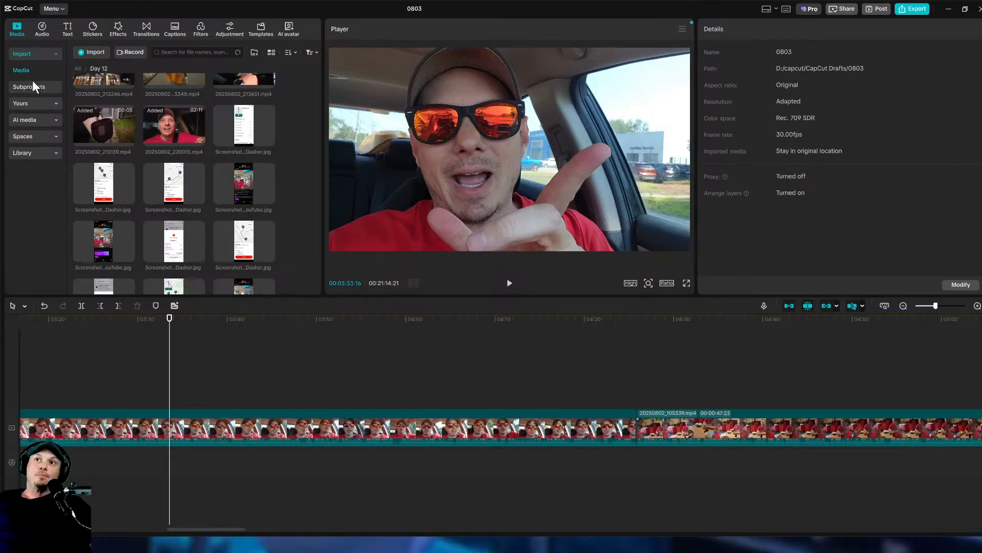
Import the MadReaXs channel screenshot from the Downloads folder and place it above the main clip at 00:03:33:16.
click(84, 52)
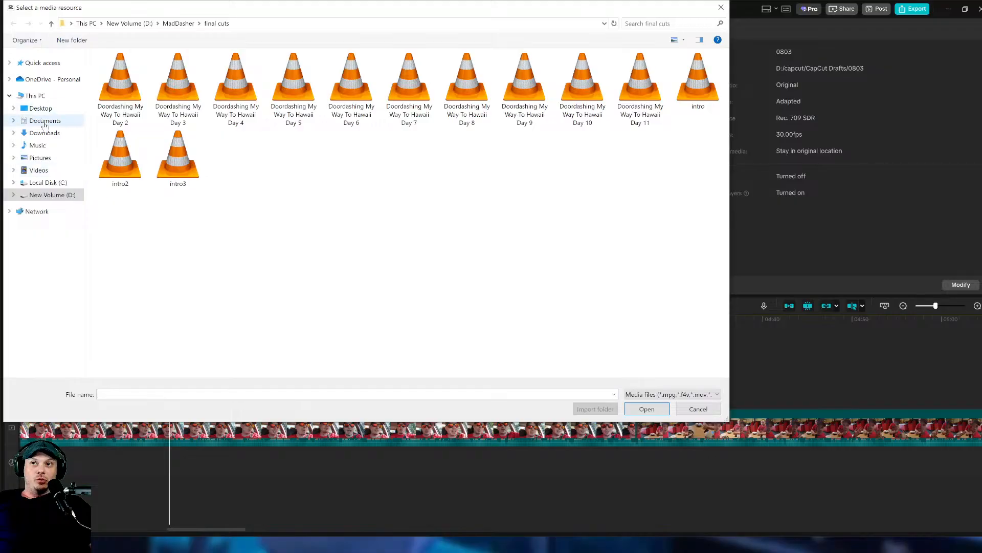
click(45, 132)
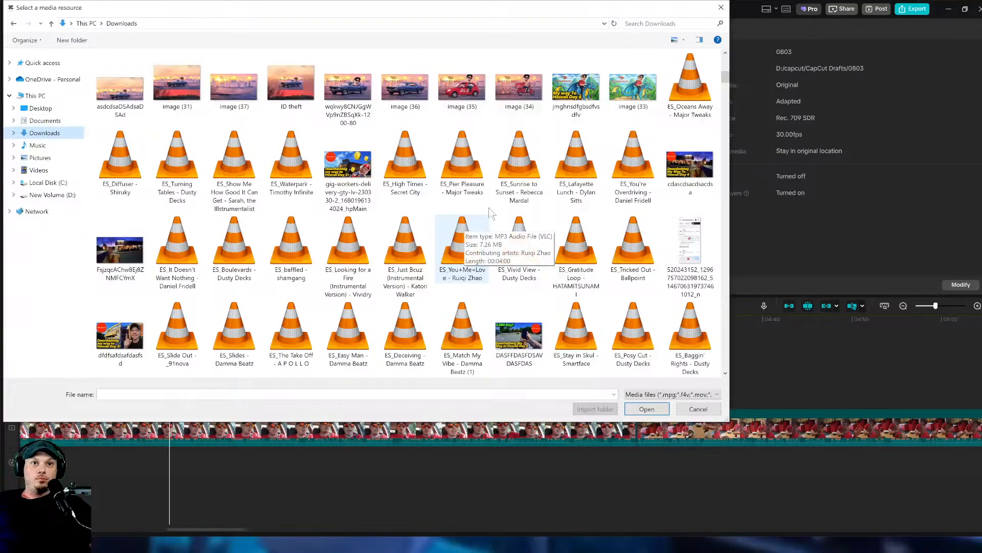
scroll(492, 232, down, 3)
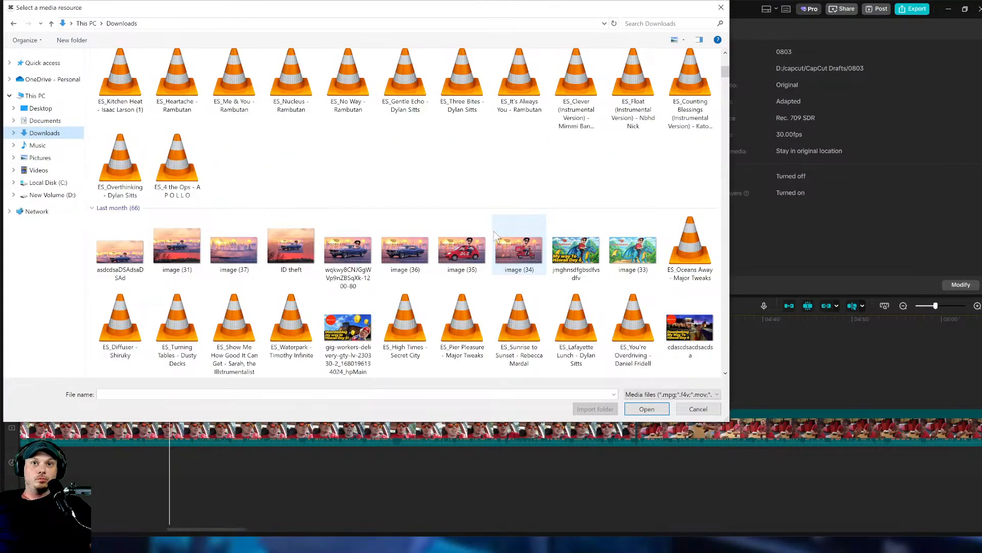
scroll(496, 234, down, 3)
double_click(690, 328)
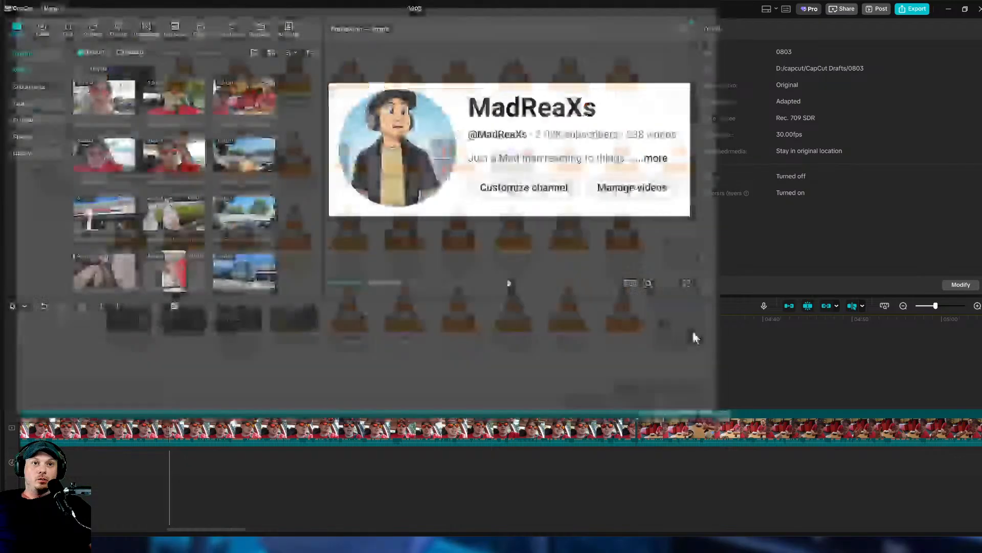
drag(173, 249, 173, 395)
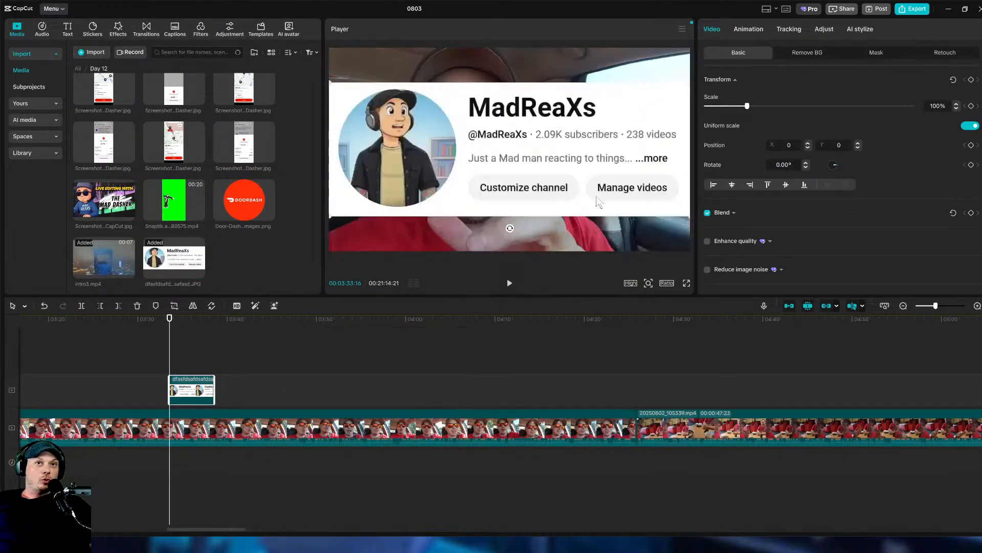
Shrink the channel screenshot overlay to 38% in the video frame's upper-right corner and lengthen it to 00:00:14:24.
drag(333, 216, 435, 177)
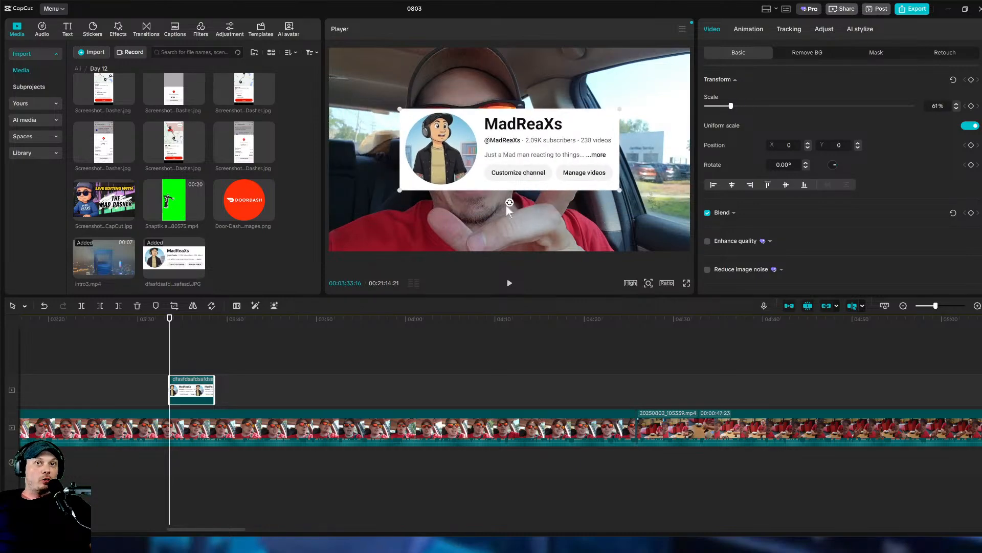
drag(509, 202, 511, 205)
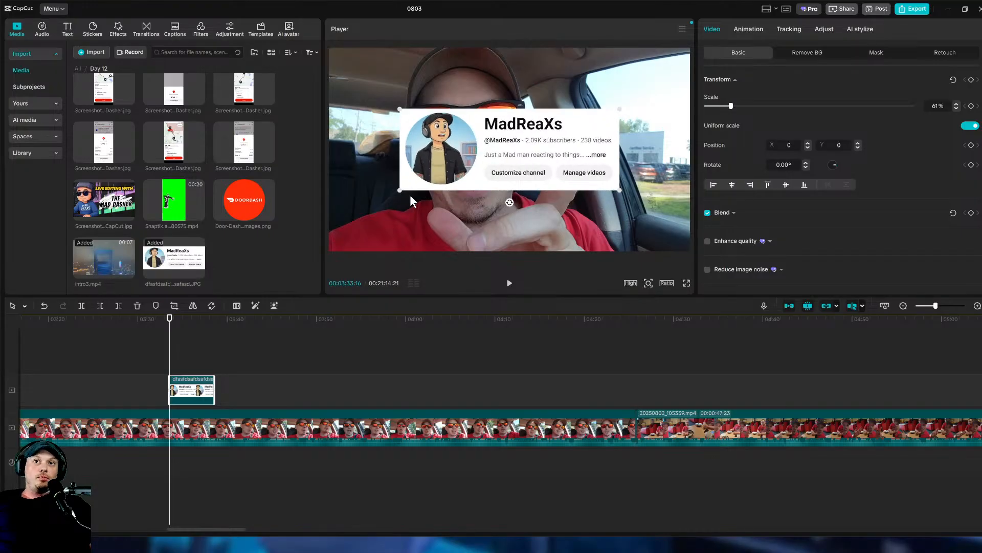
drag(398, 190, 439, 175)
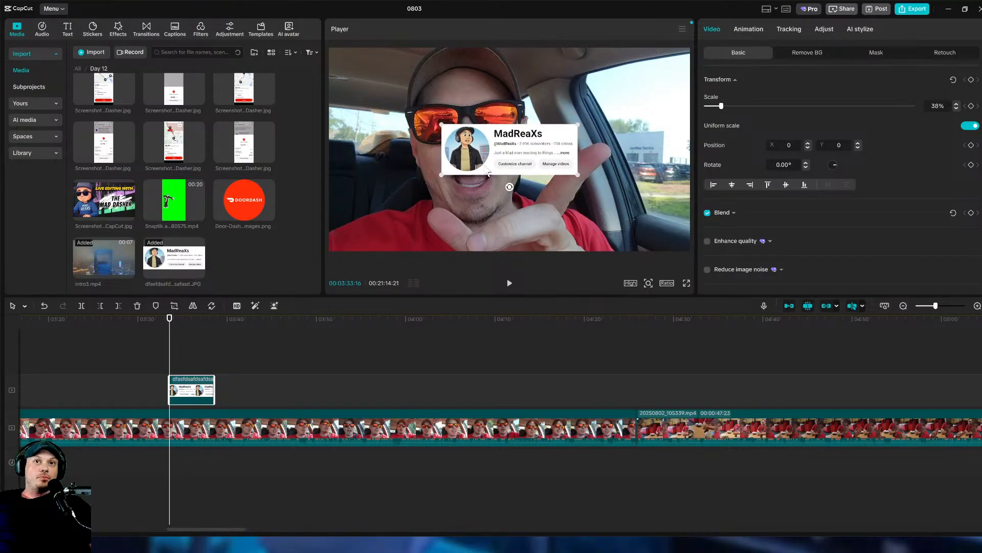
drag(510, 171, 624, 91)
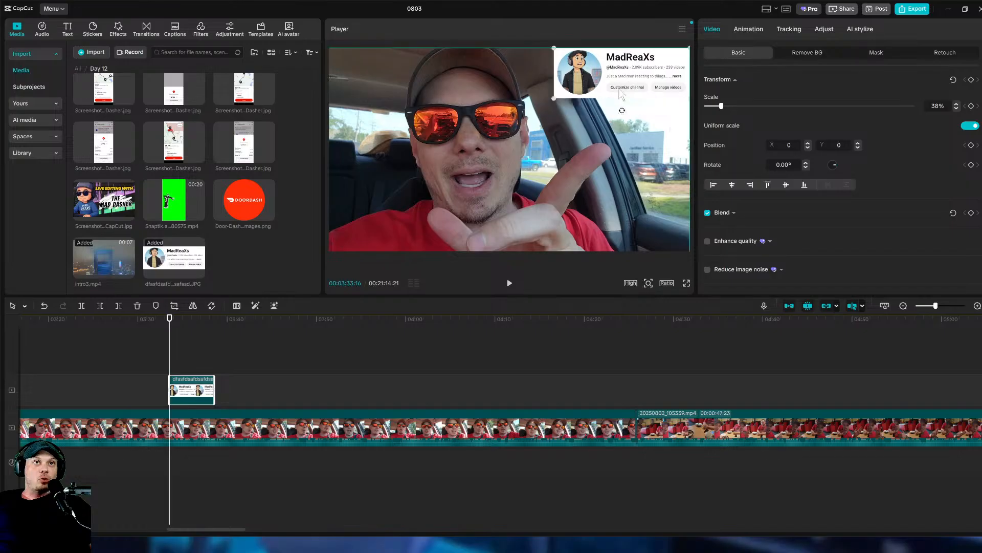
click(244, 200)
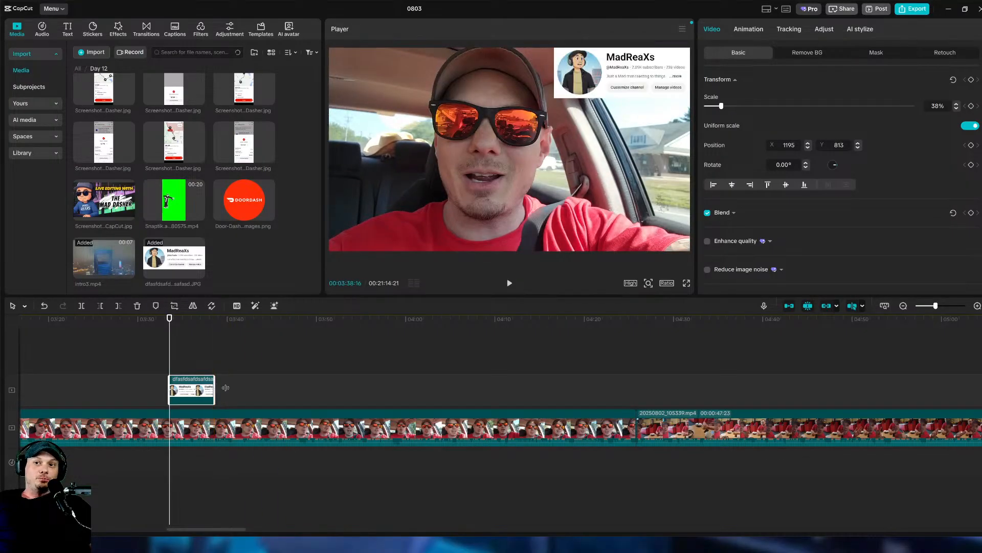
drag(214, 389, 302, 388)
Add the favourite sound effect "[Camera] Sound effect 02 to release the shutter!" at the start of the channel screenshot overlay.
click(42, 31)
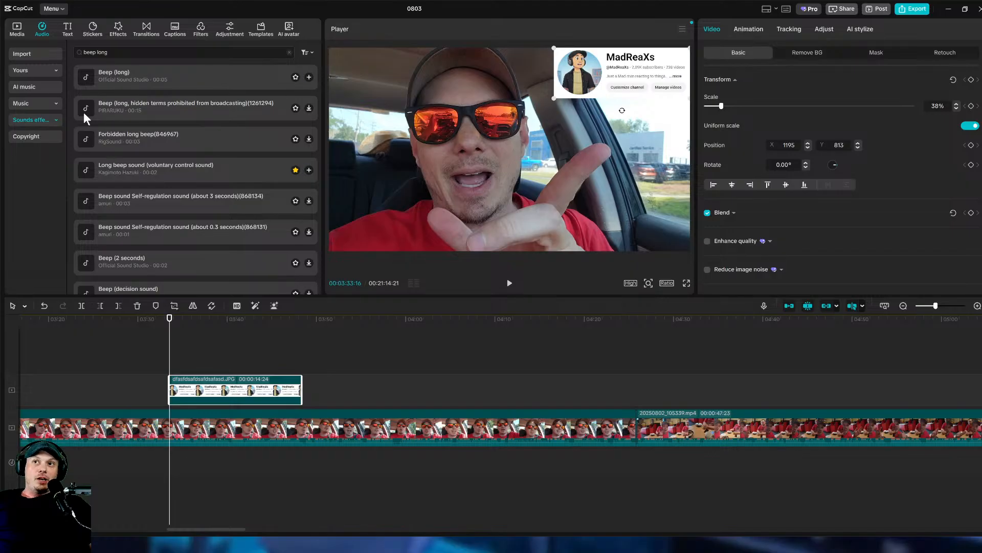
click(46, 72)
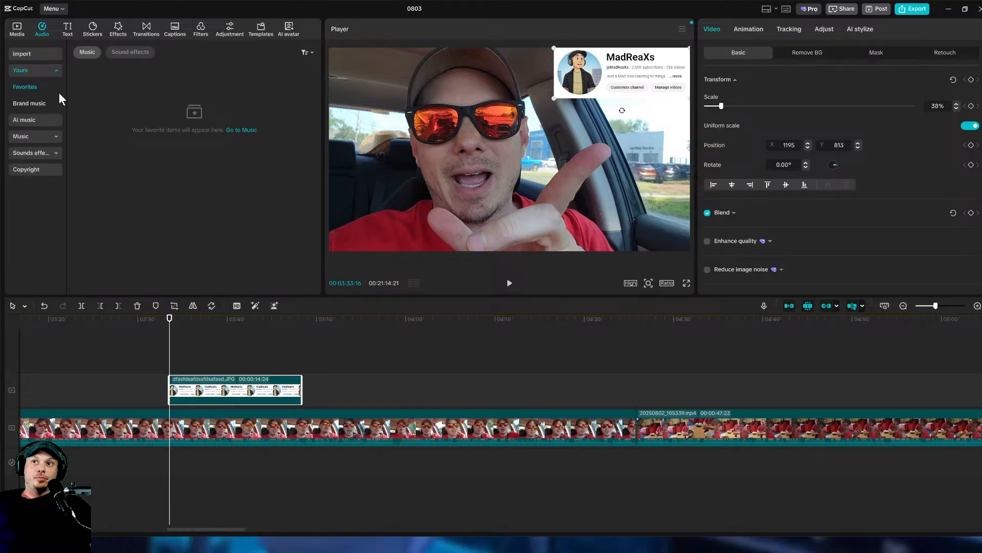
click(134, 52)
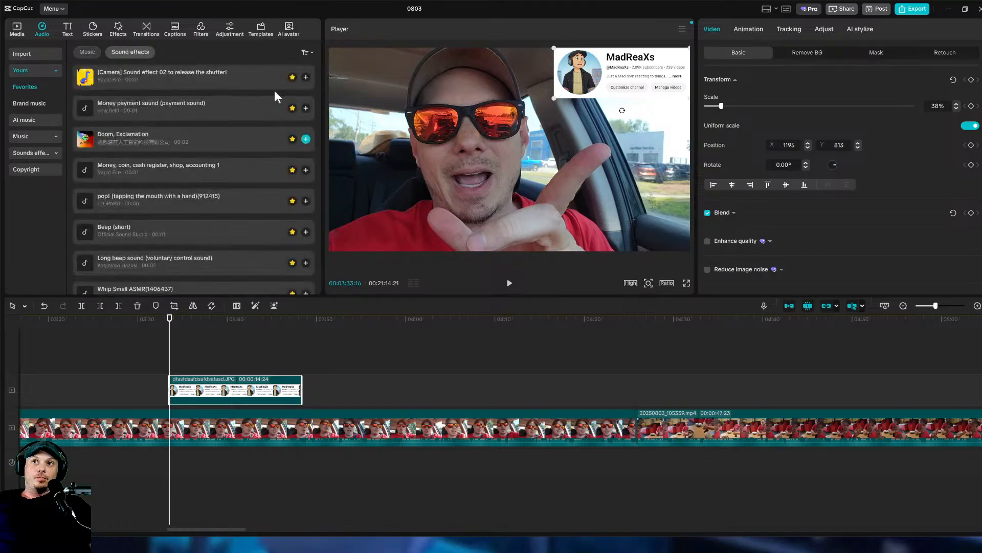
click(306, 78)
Play the section with the channel screenshot from just before it appears and trim the overlay's end to 00:03:42:02.
click(161, 348)
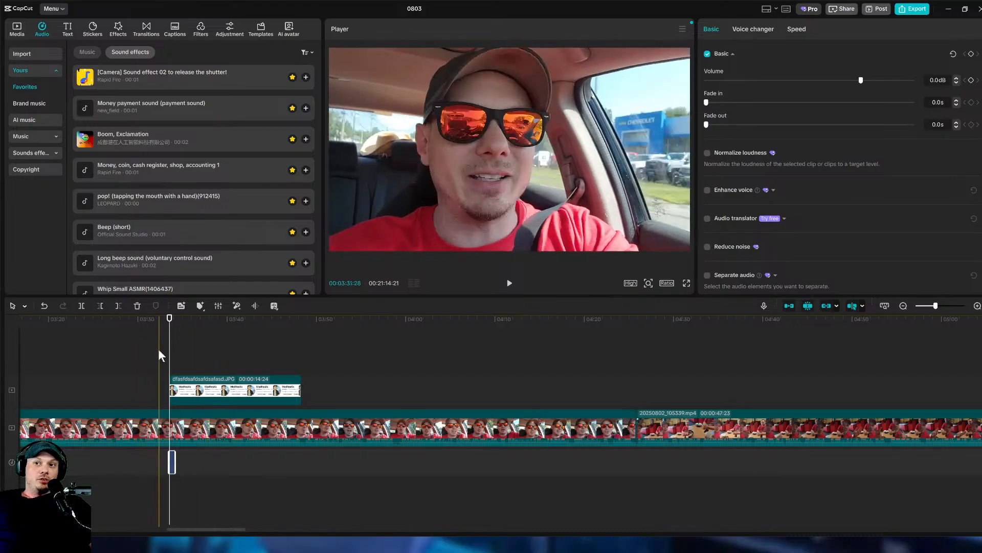
click(509, 283)
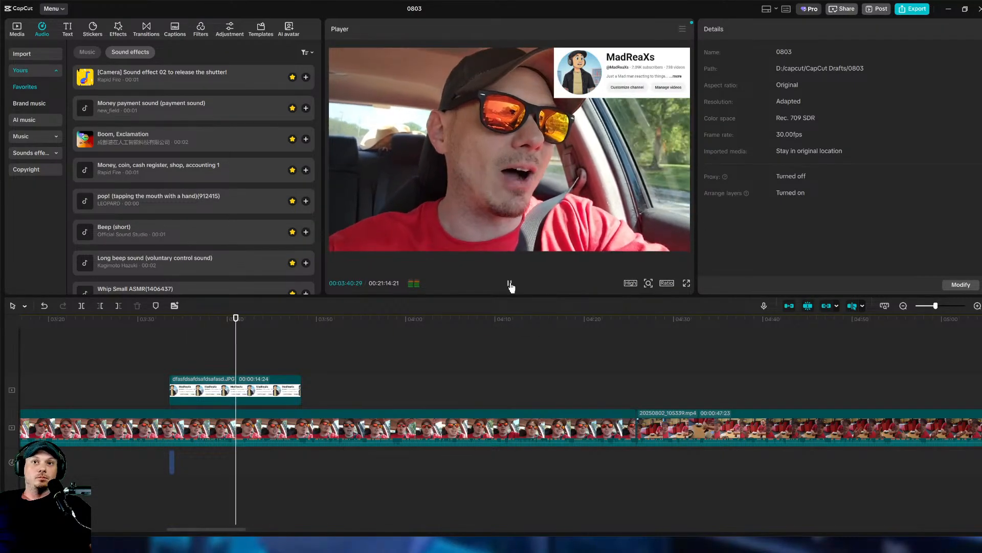
click(303, 386)
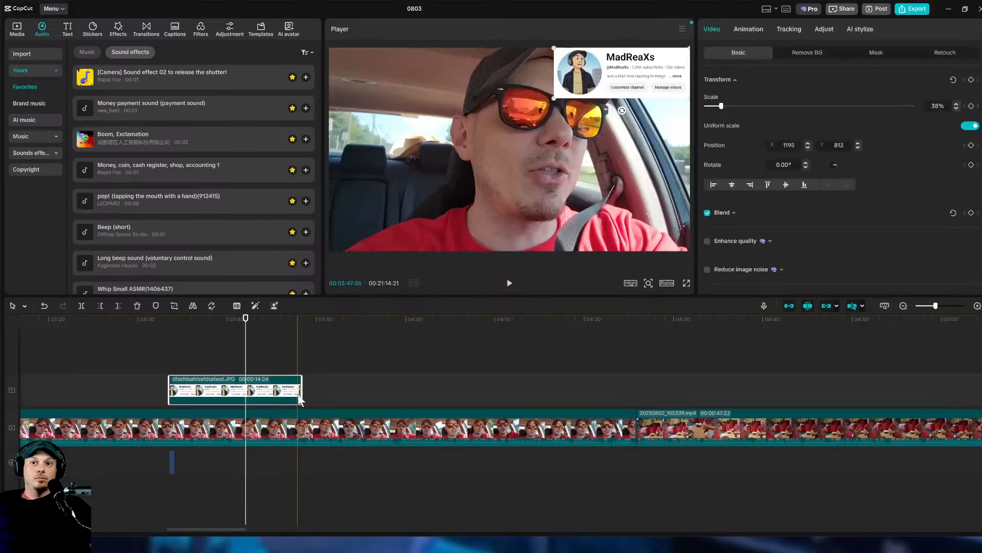
drag(301, 388, 254, 391)
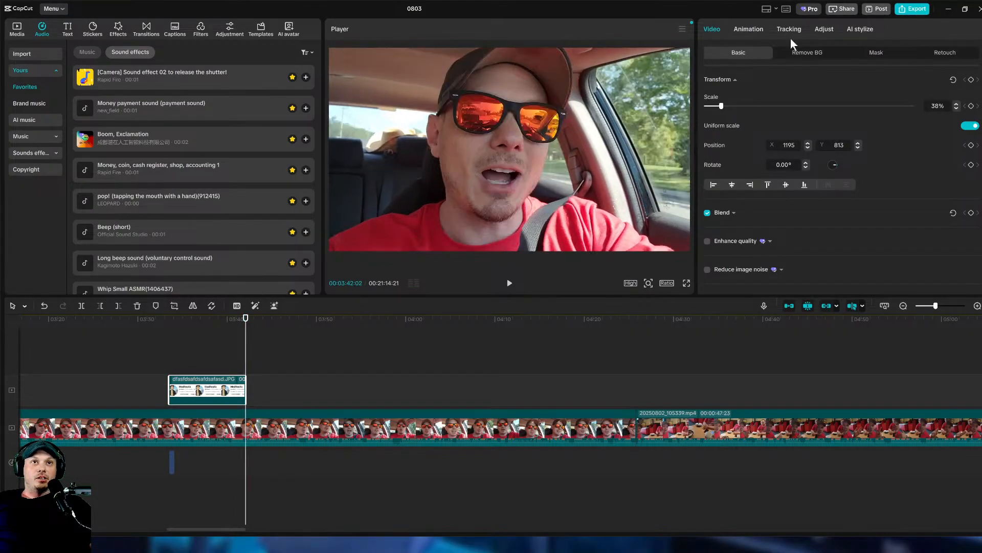
Apply the Slide Right out animation to the channel screenshot overlay.
click(234, 361)
click(239, 392)
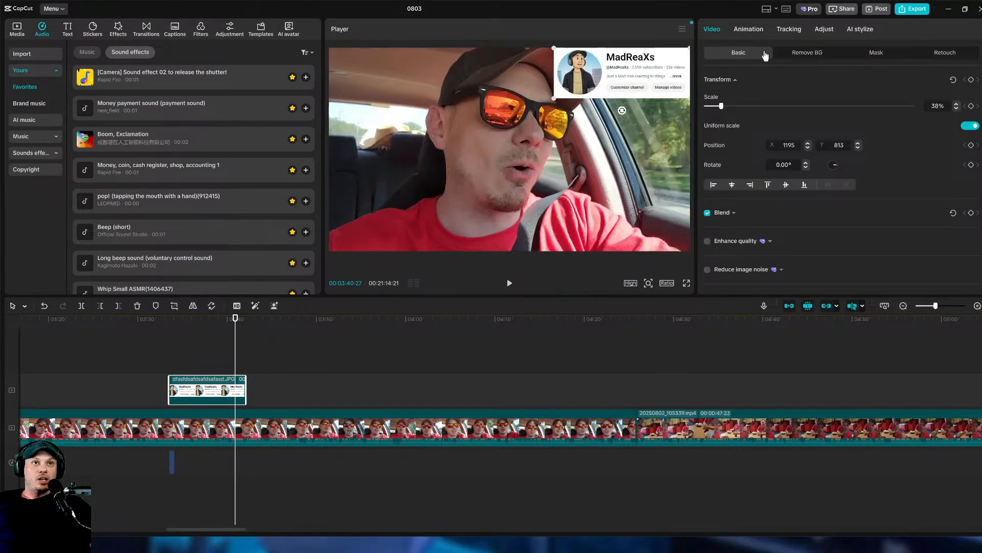
click(758, 31)
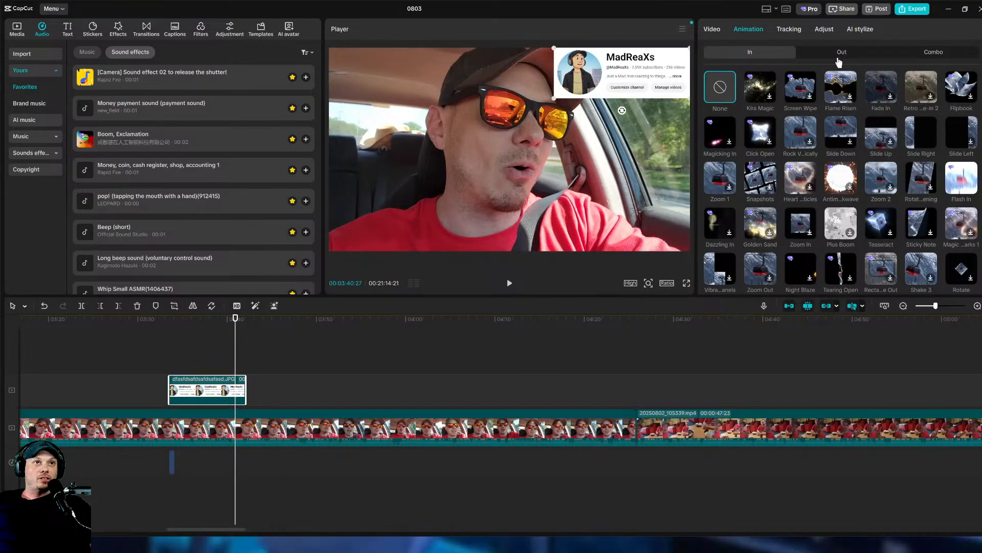
click(868, 53)
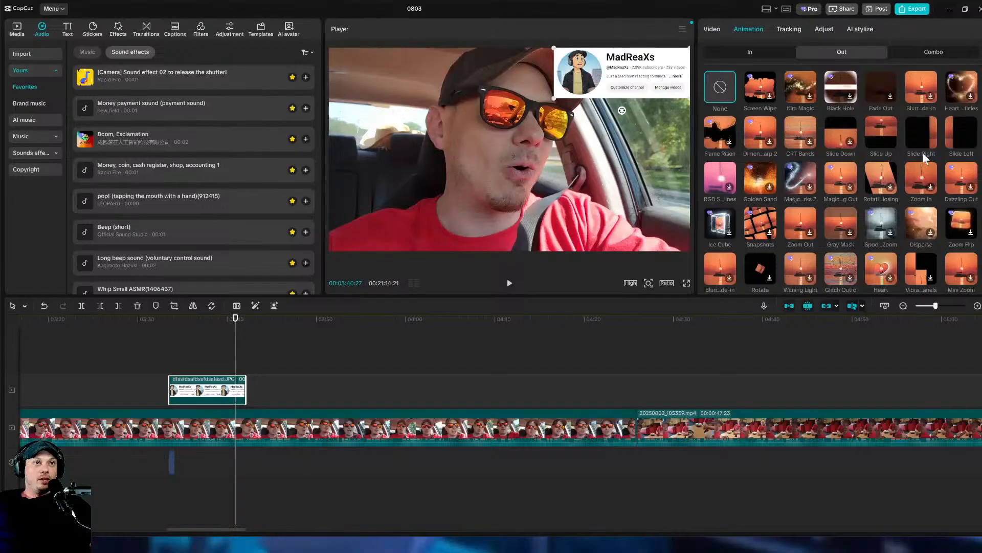
click(923, 134)
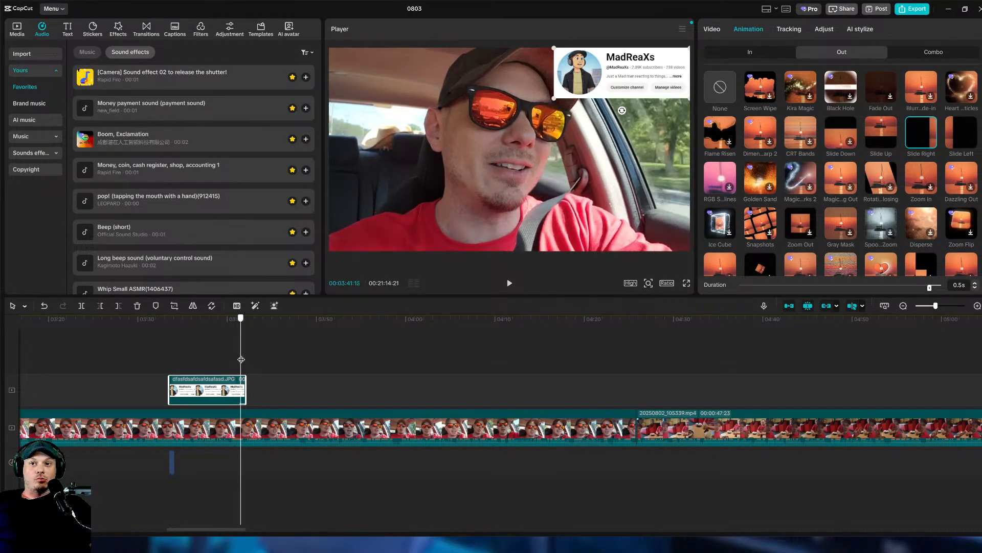
Add the favourite sound effect "Swish" at 00:03:41:16, near the end of the channel screenshot overlay.
scroll(241, 230, down, 3)
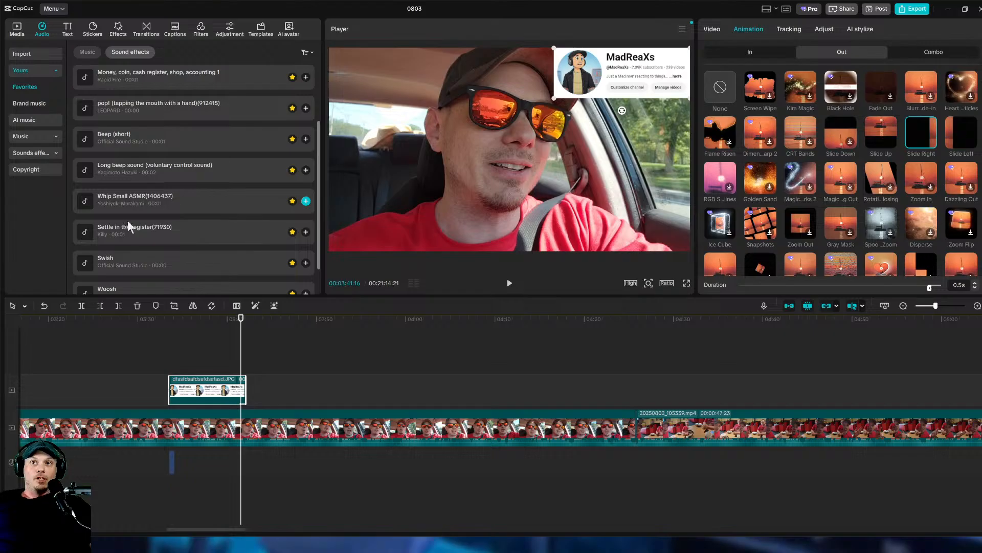
click(237, 265)
click(306, 262)
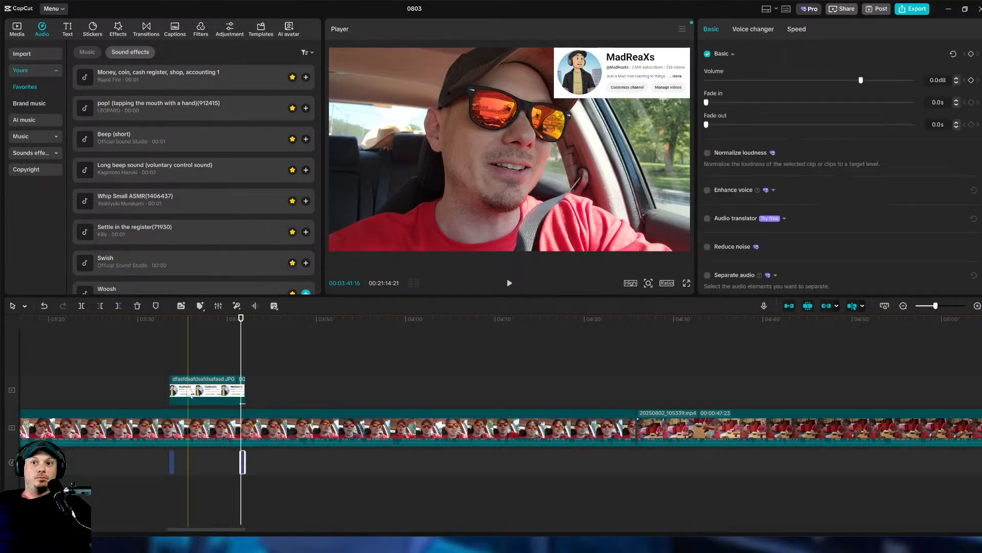
Play from just before the Swish sound effect and pause at about 00:03:54:16.
click(231, 354)
click(509, 283)
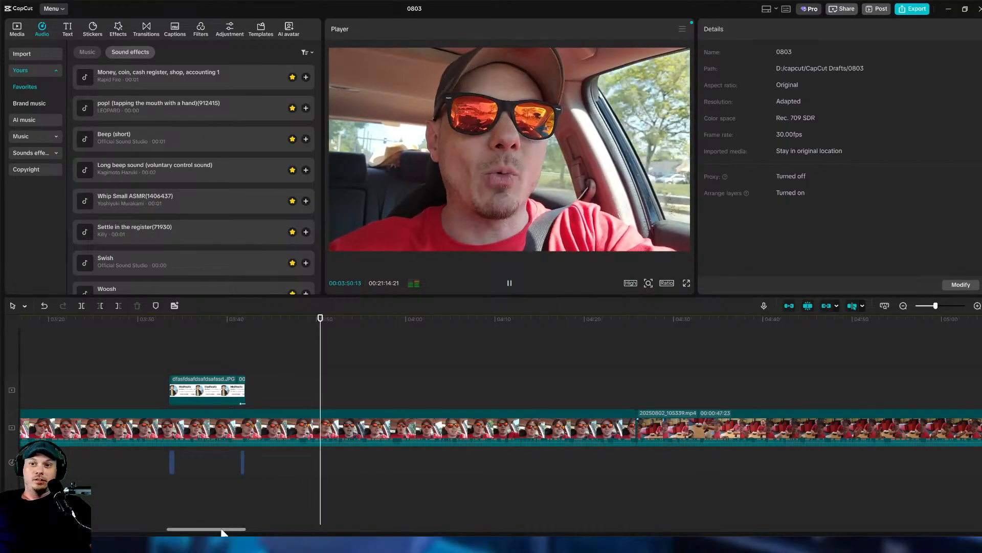
drag(221, 531, 228, 532)
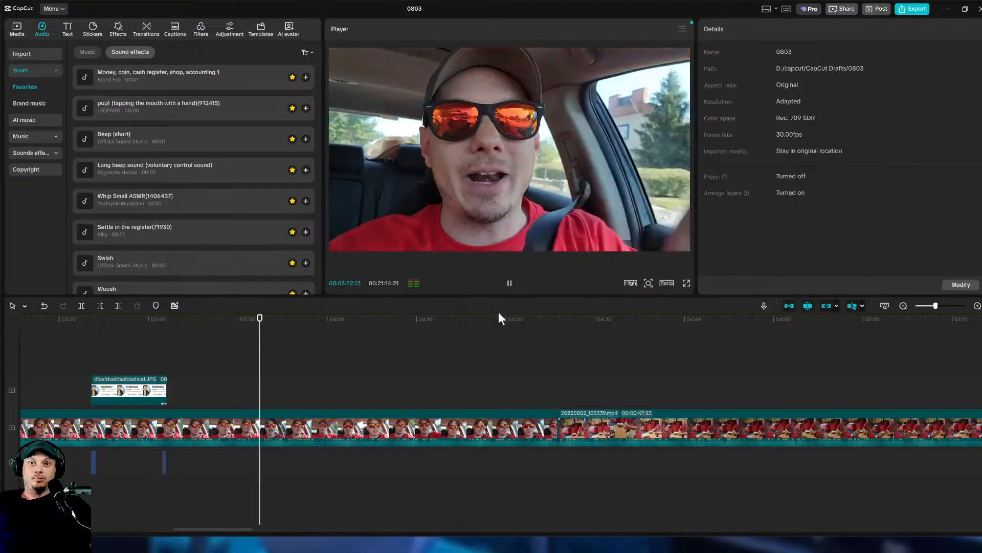
click(510, 283)
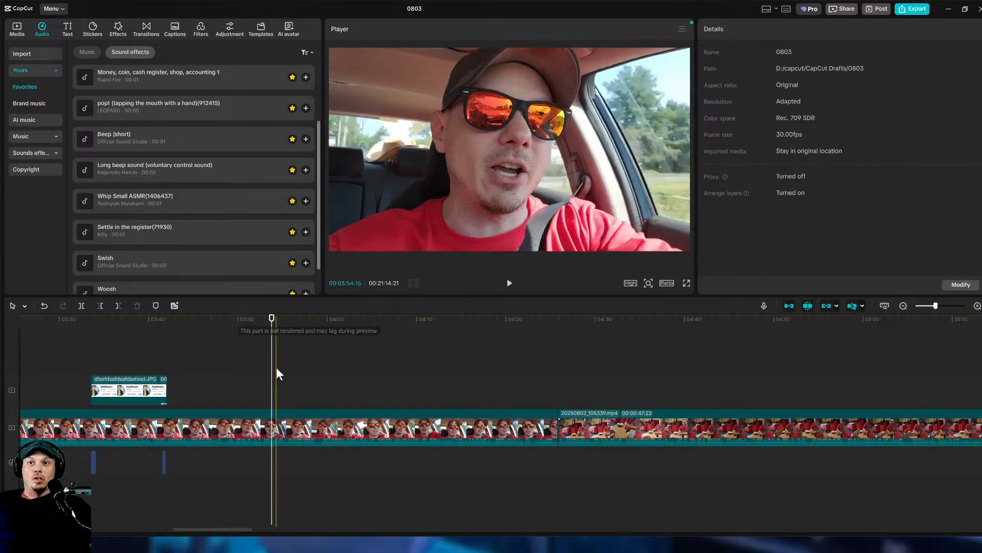
Add the green "$12.00" text preset at 00:03:53:10, extended to the end of the driving clip, with the text $2,553.98.
click(268, 370)
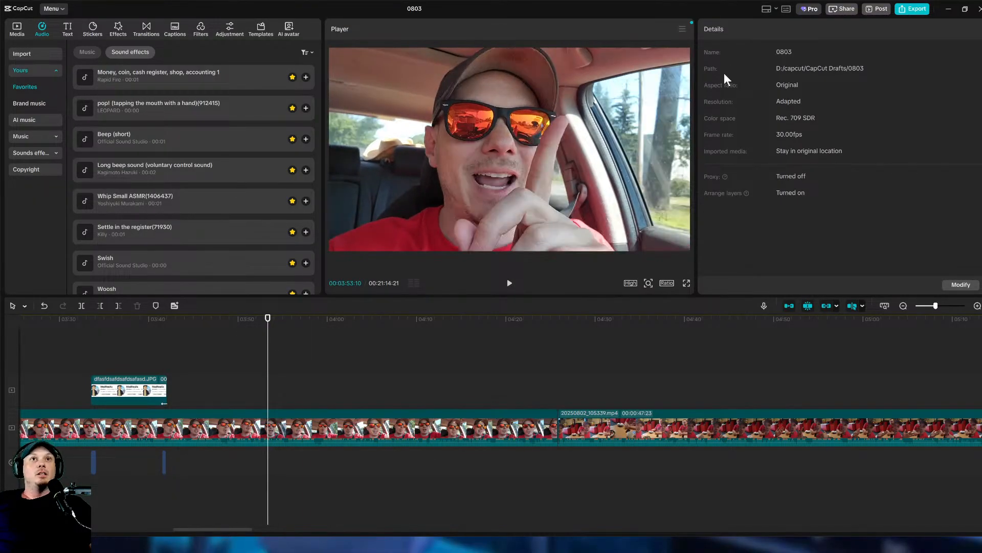
click(69, 29)
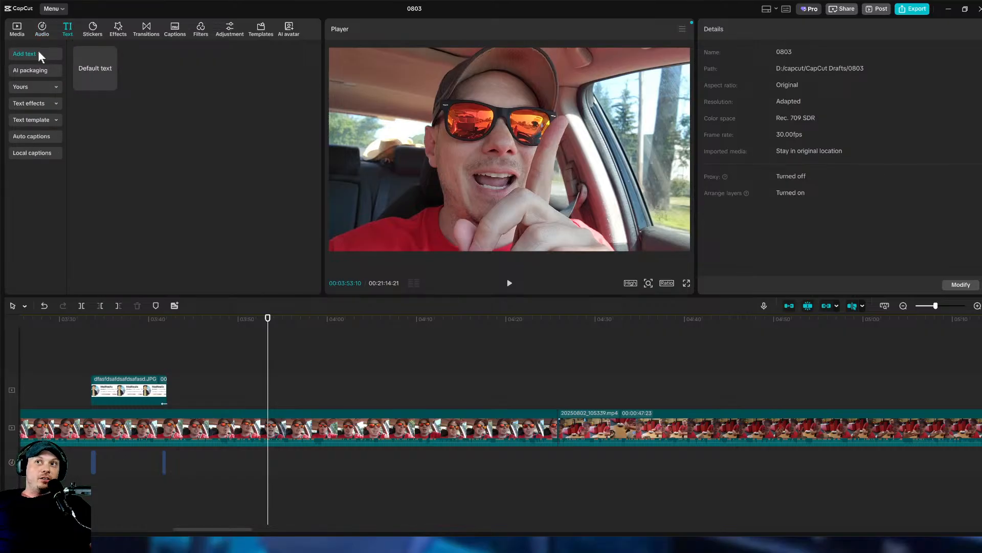
click(51, 87)
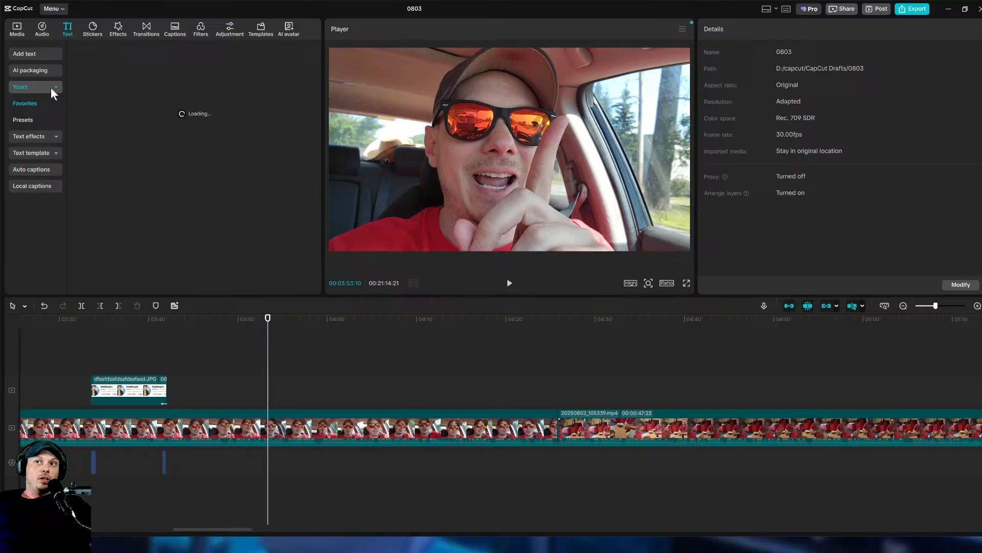
click(34, 118)
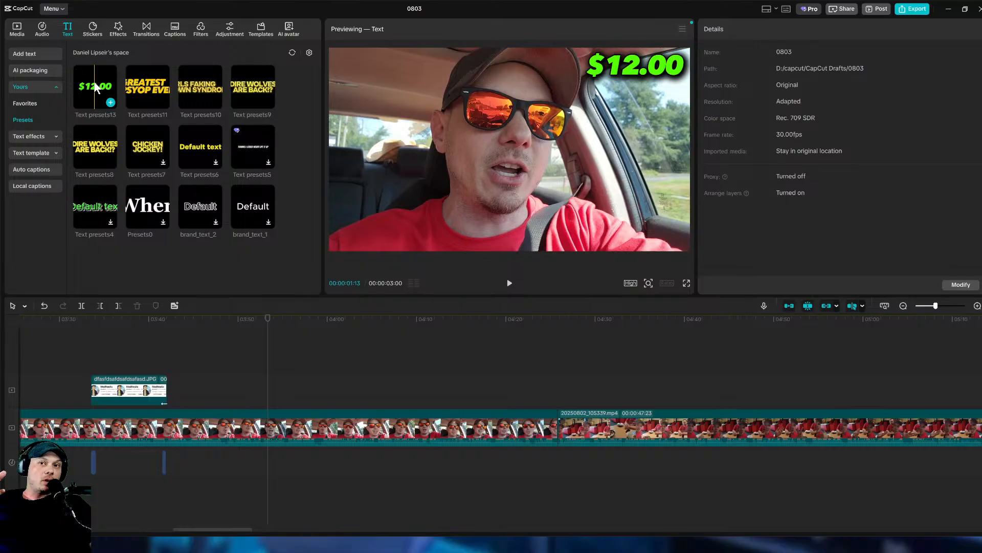
drag(95, 87, 269, 357)
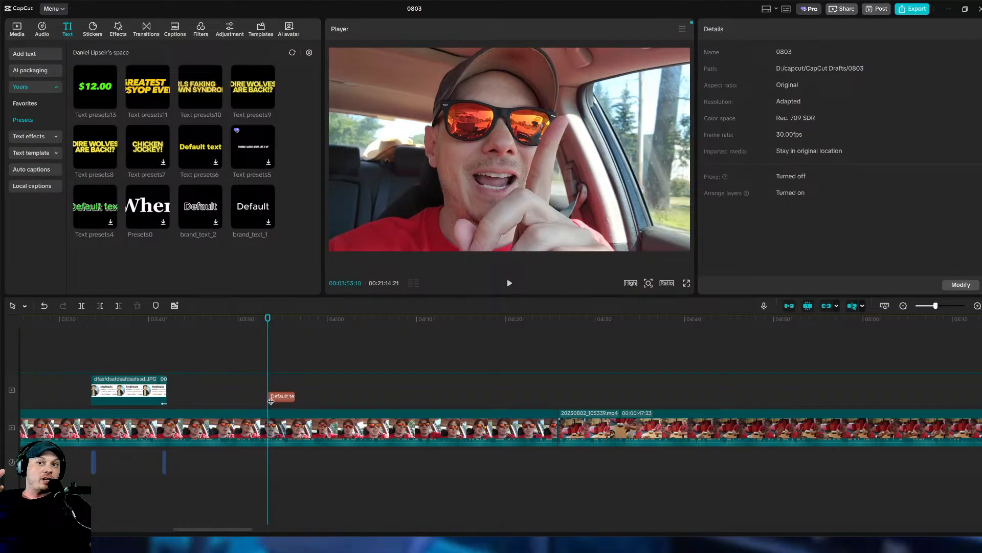
drag(271, 400, 558, 364)
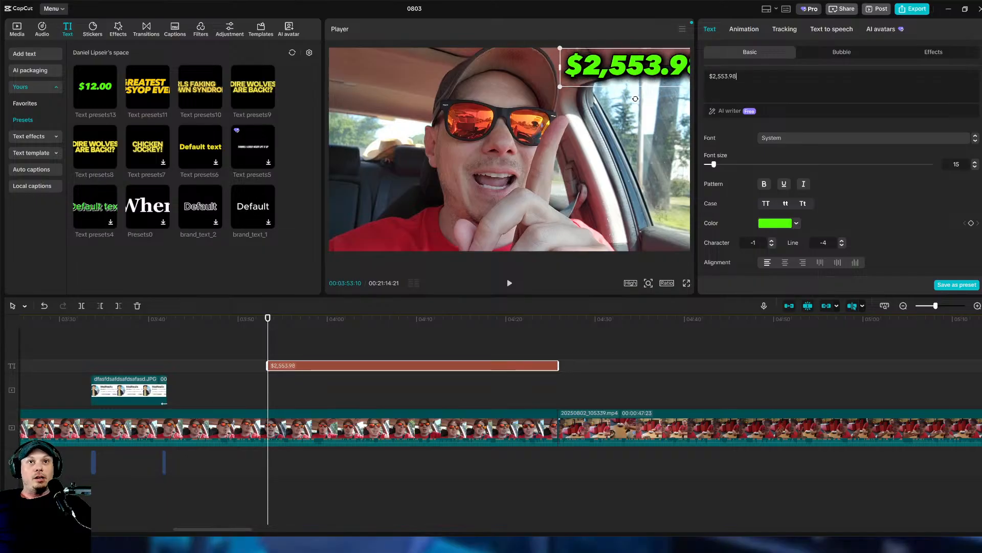
Shrink the $2,553.98 text to fit inside the video frame's upper-right corner and play it back.
drag(618, 65, 593, 67)
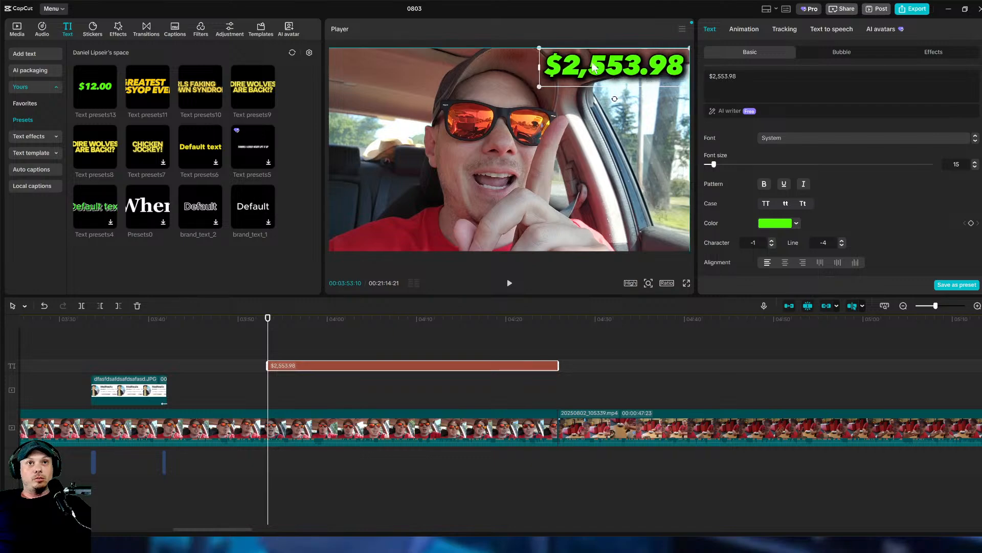
drag(545, 86, 592, 70)
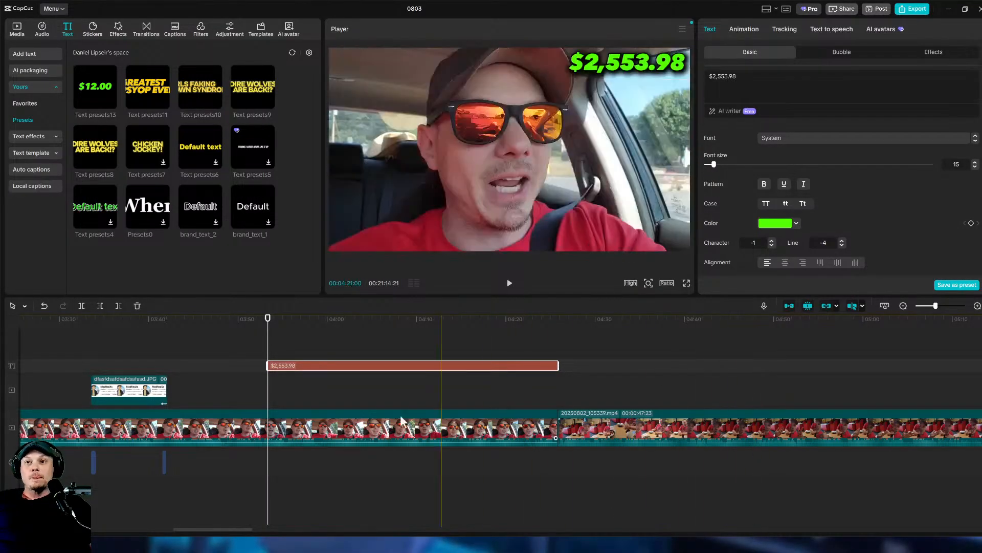
click(509, 283)
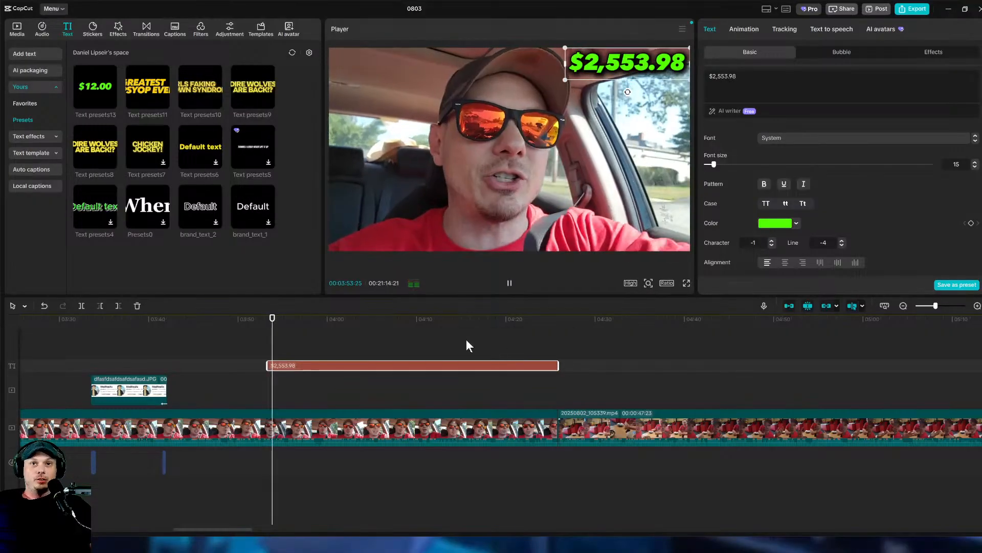
Add the favourite sound effect "Money, coin, cash register, shop, accounting 1" at the start of the $2,553.98 text, 00:03:53:10.
click(268, 348)
click(268, 348)
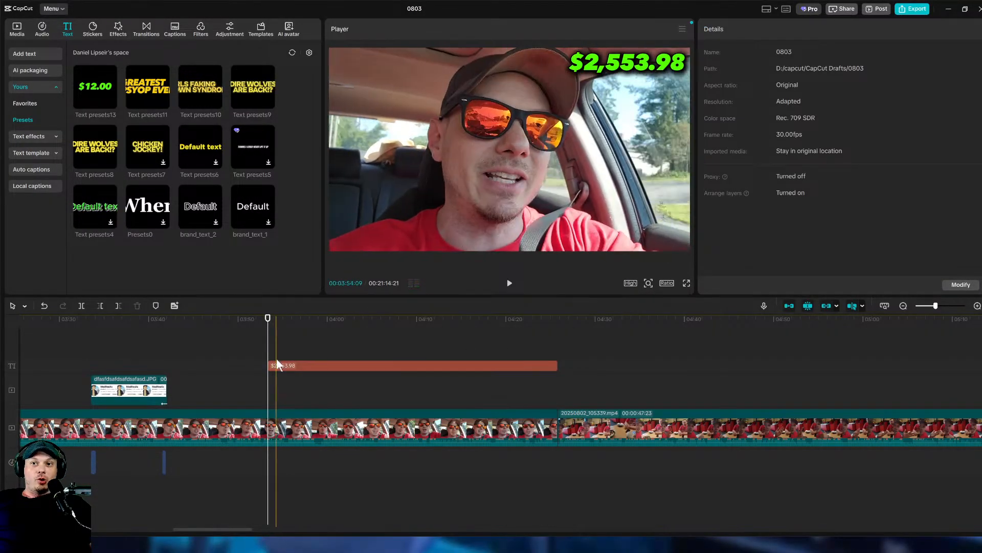
click(41, 28)
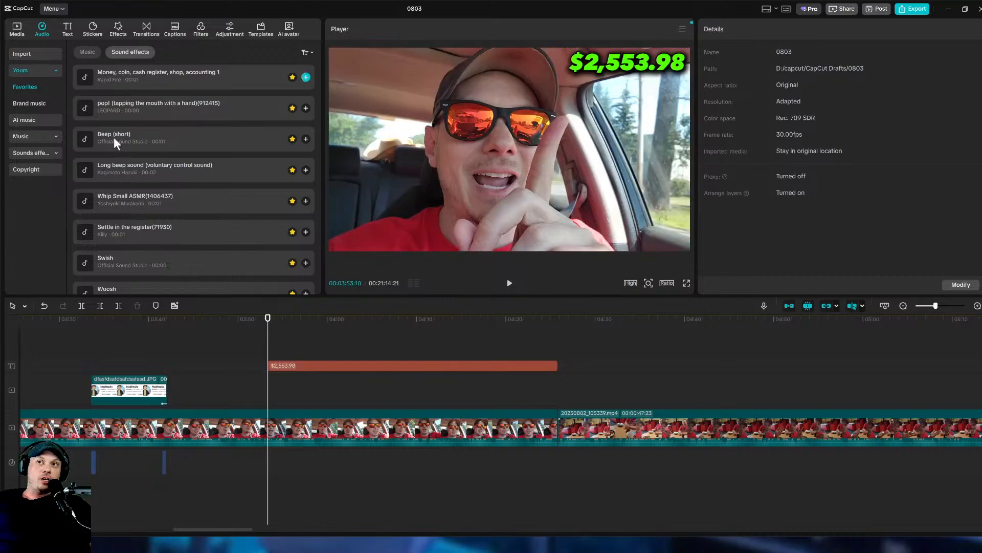
click(247, 79)
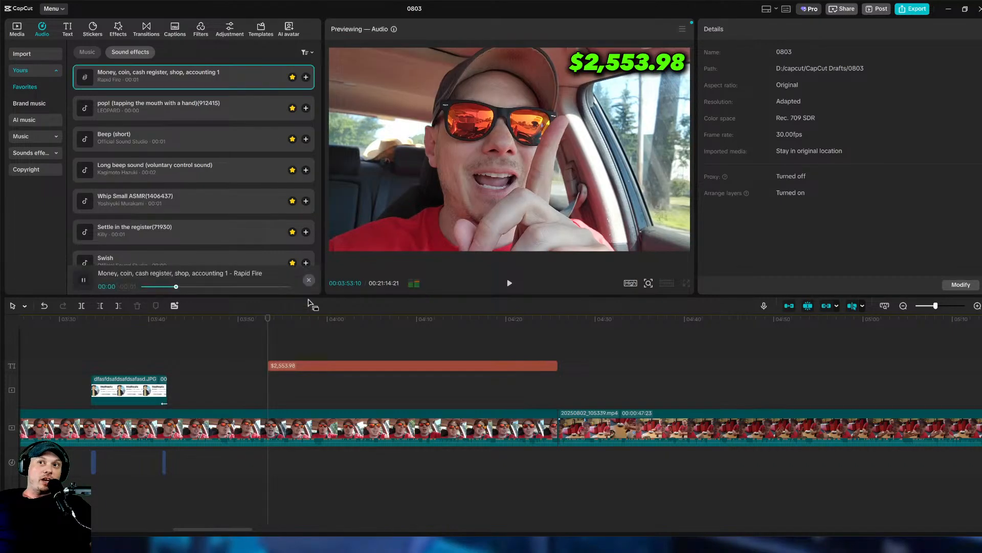
click(306, 77)
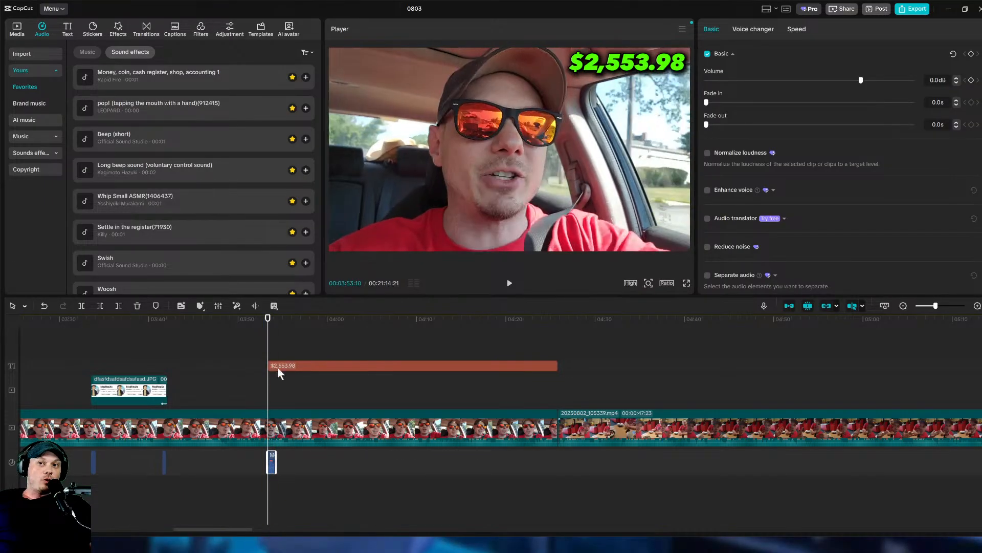
Play from just before the $2,553.98 text into the restaurant clip and pause at 00:04:44:18.
click(259, 353)
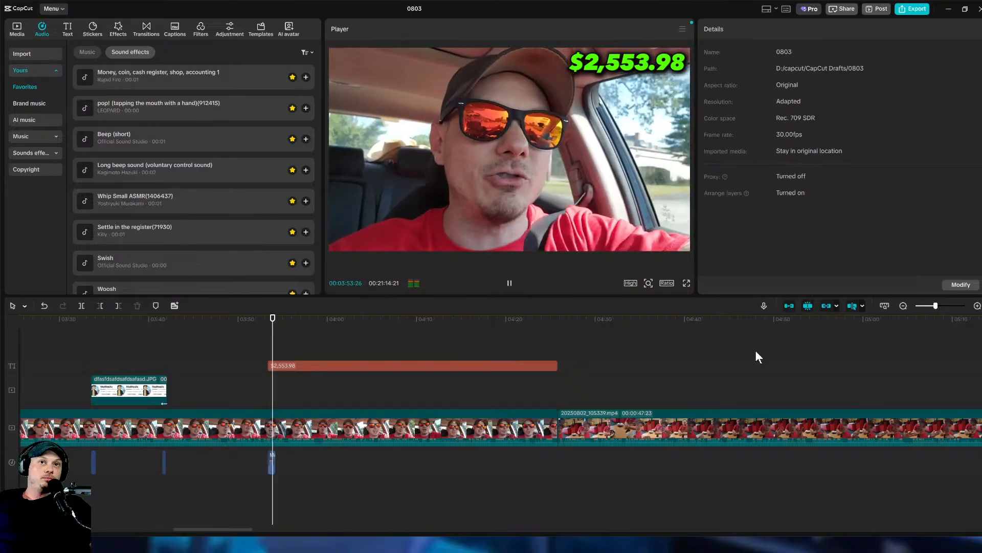
click(509, 282)
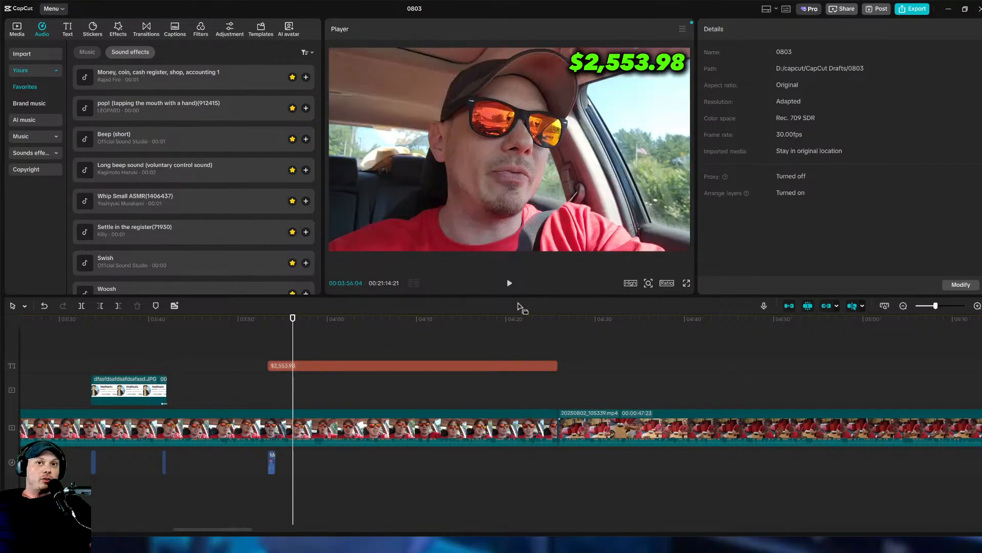
click(509, 283)
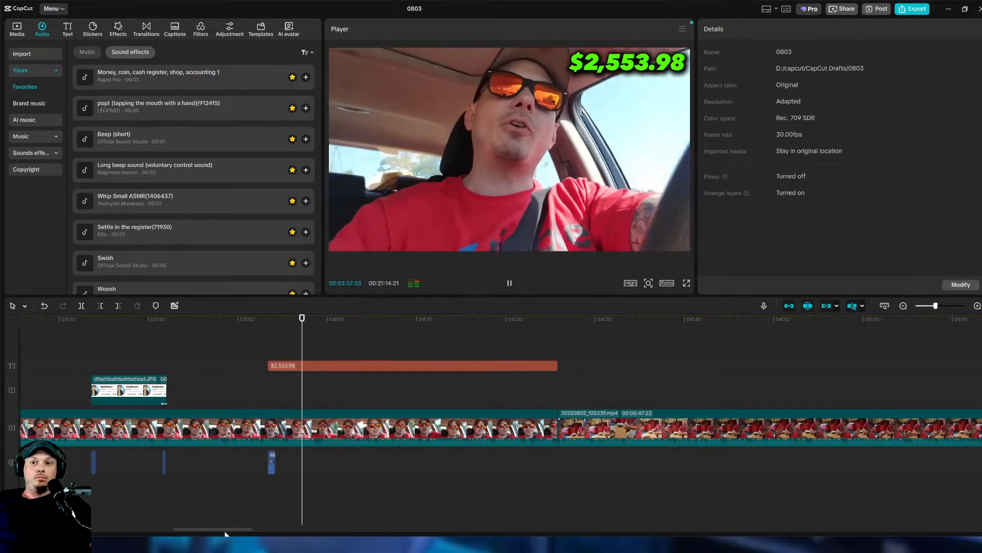
drag(221, 530, 244, 534)
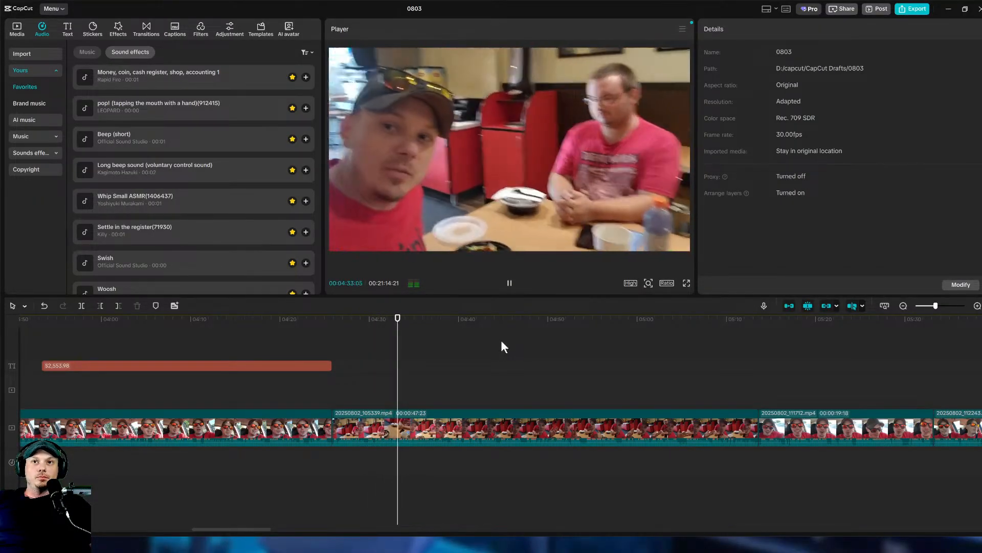
drag(255, 532, 283, 532)
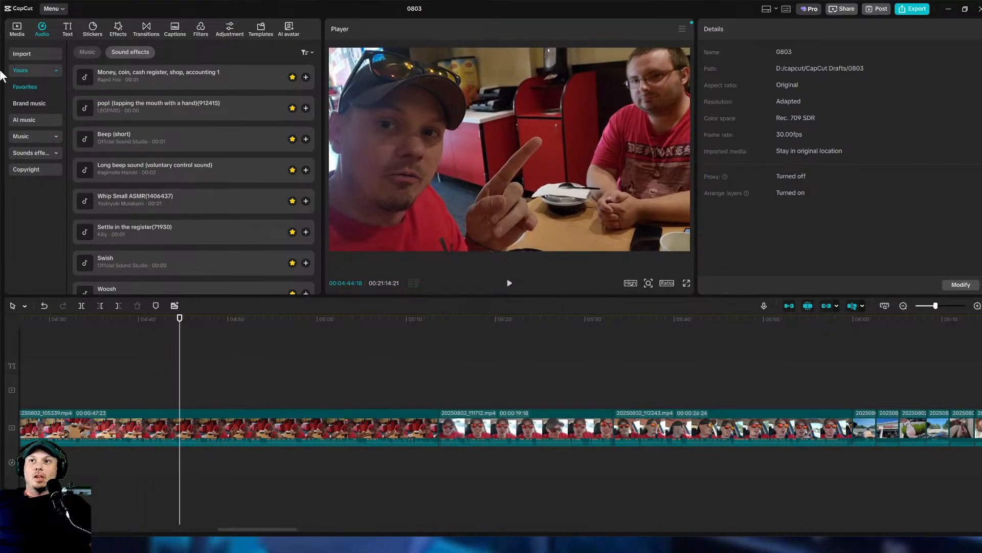
Overlay the Dasher ratings screenshot Screenshot_20250802_101226_Dasher.jpg at 00:04:44:18 and lengthen it to 00:00:29:00, ending with the restaurant clip.
click(23, 27)
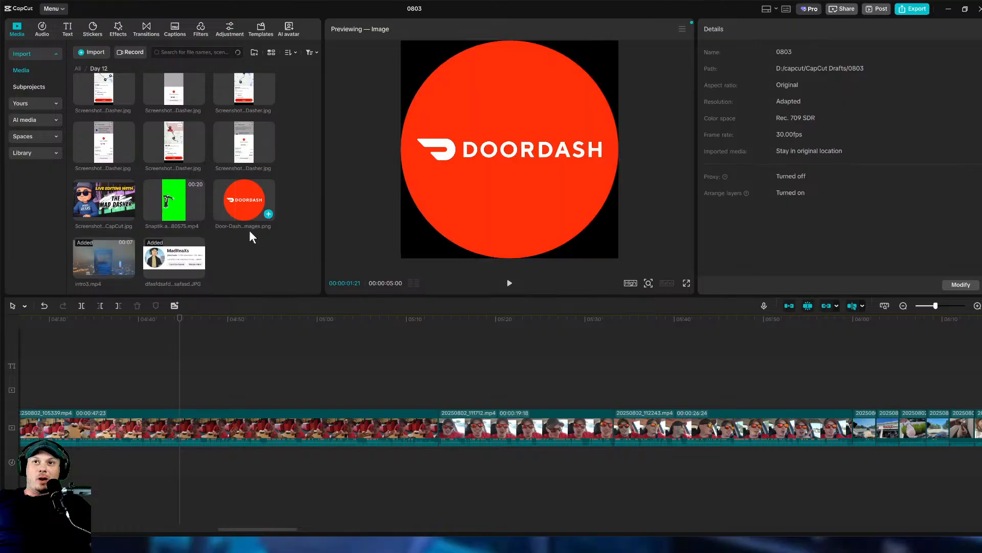
scroll(250, 229, up, 3)
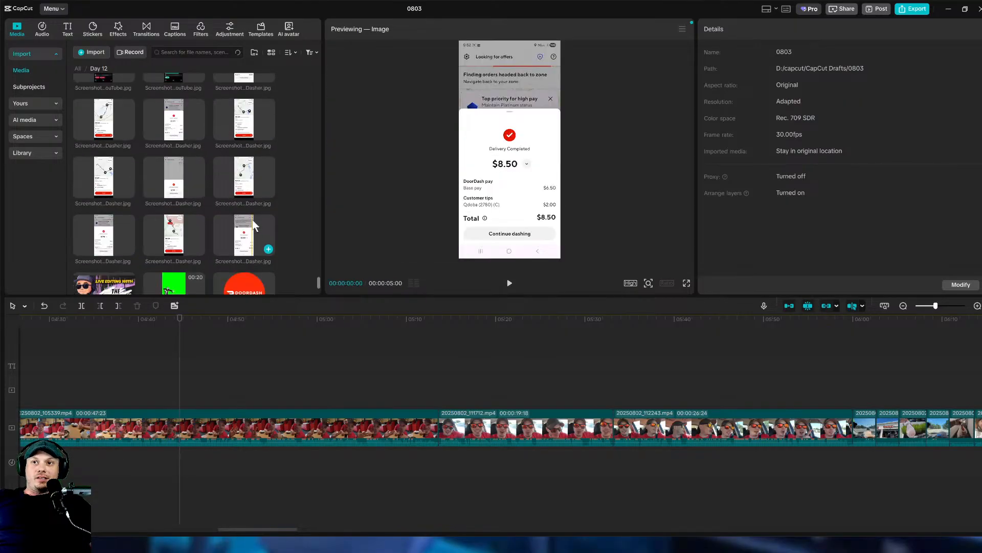
scroll(219, 241, down, 5)
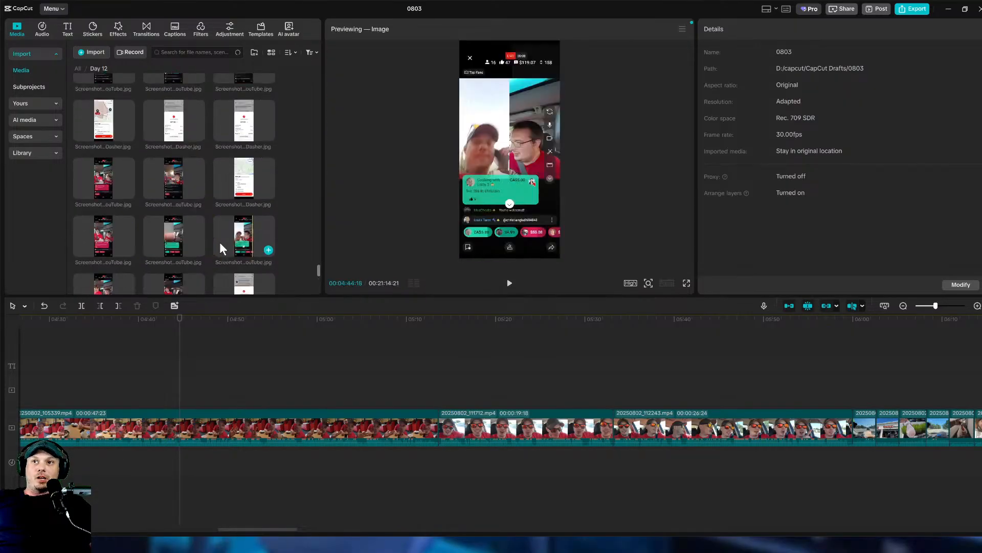
scroll(219, 241, up, 5)
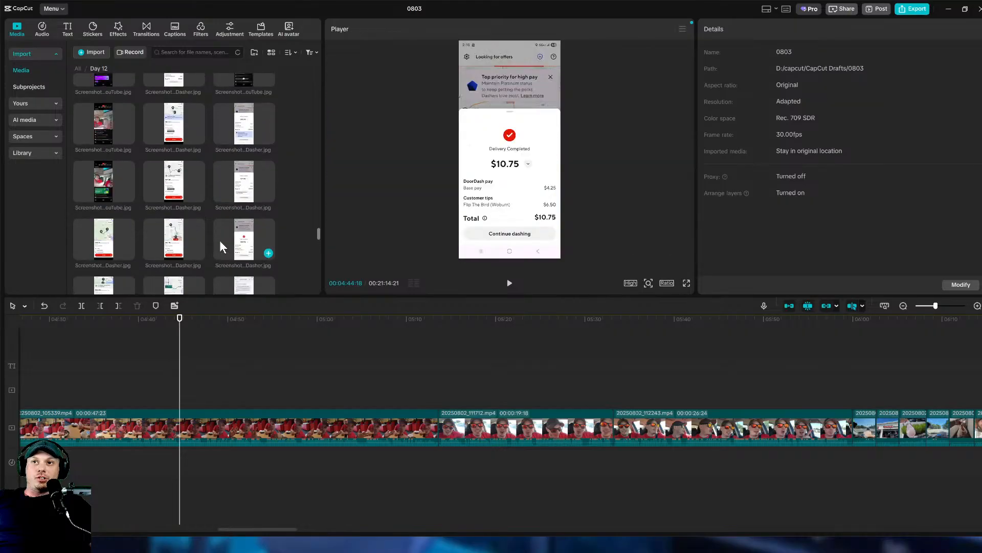
scroll(220, 241, up, 5)
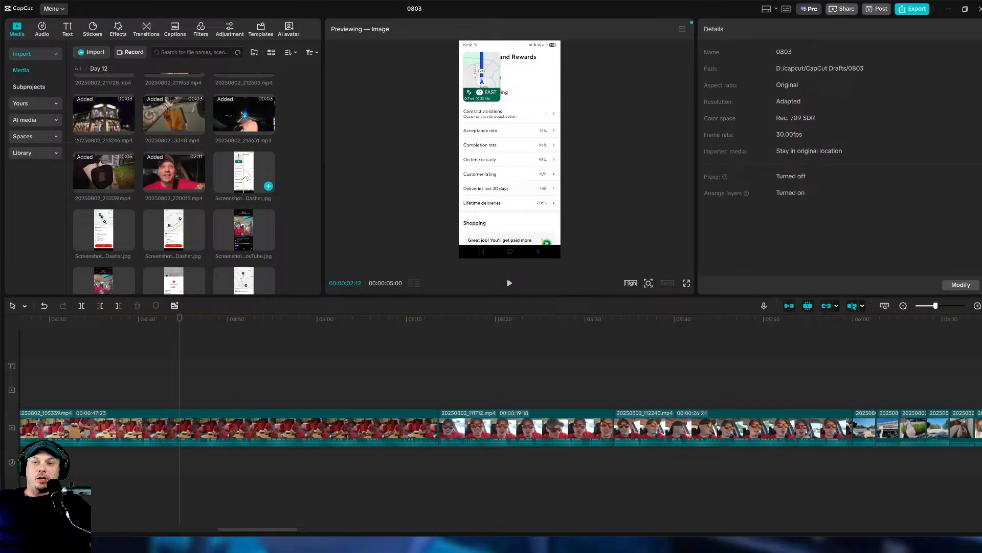
scroll(247, 177, down, 5)
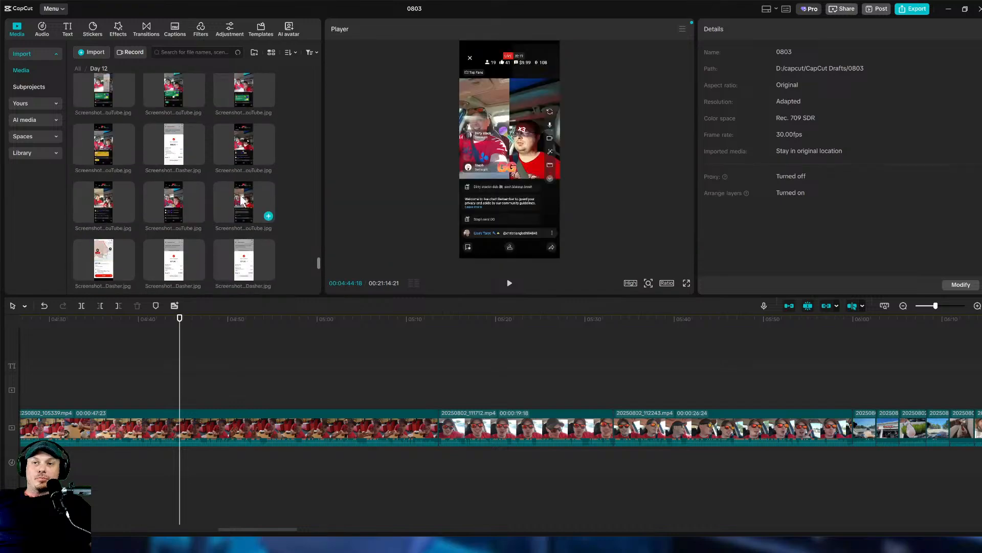
scroll(239, 211, up, 1)
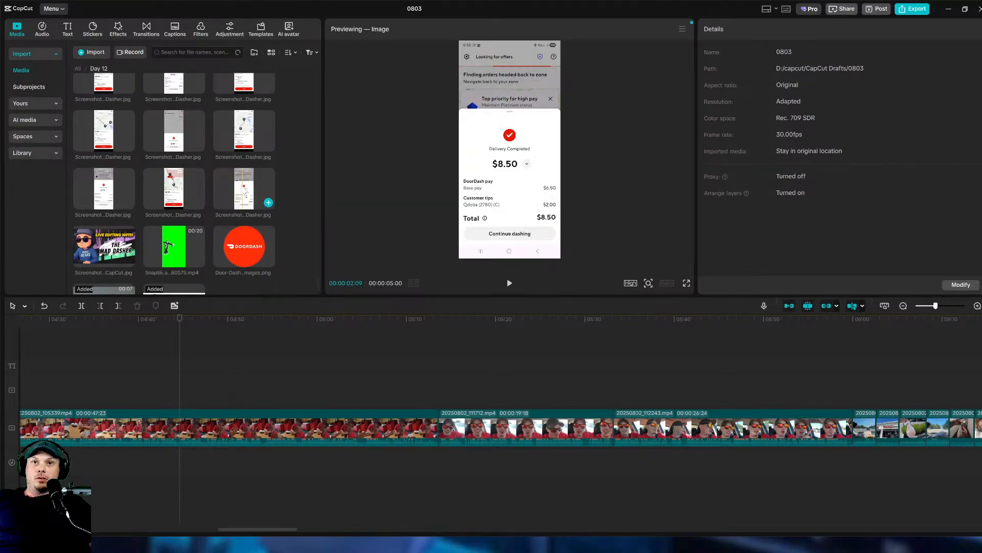
scroll(245, 192, up, 5)
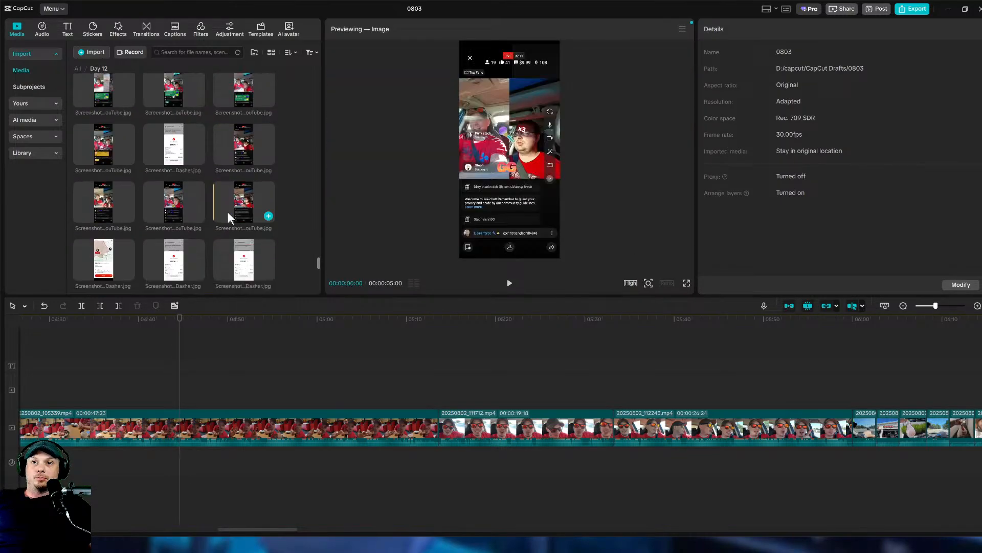
scroll(228, 211, up, 4)
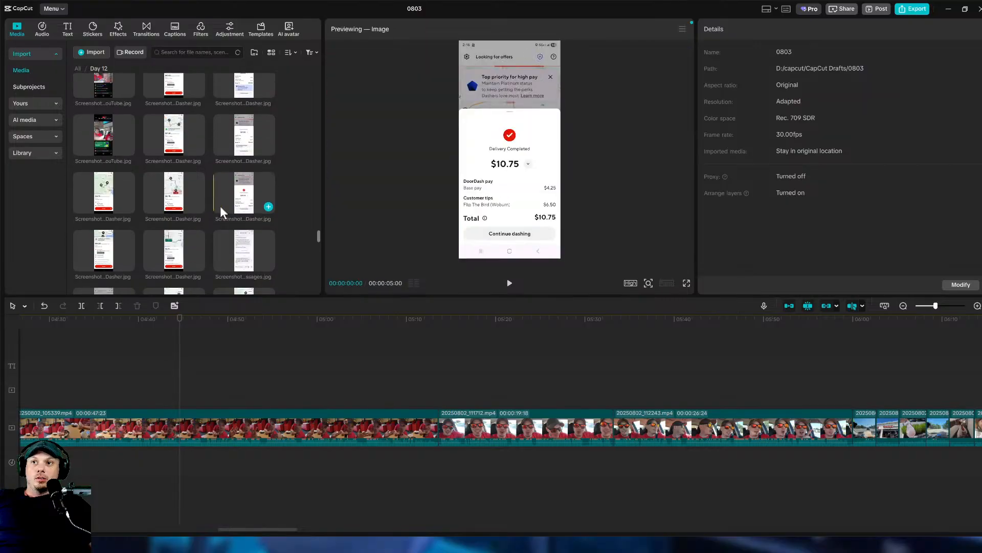
scroll(230, 207, up, 5)
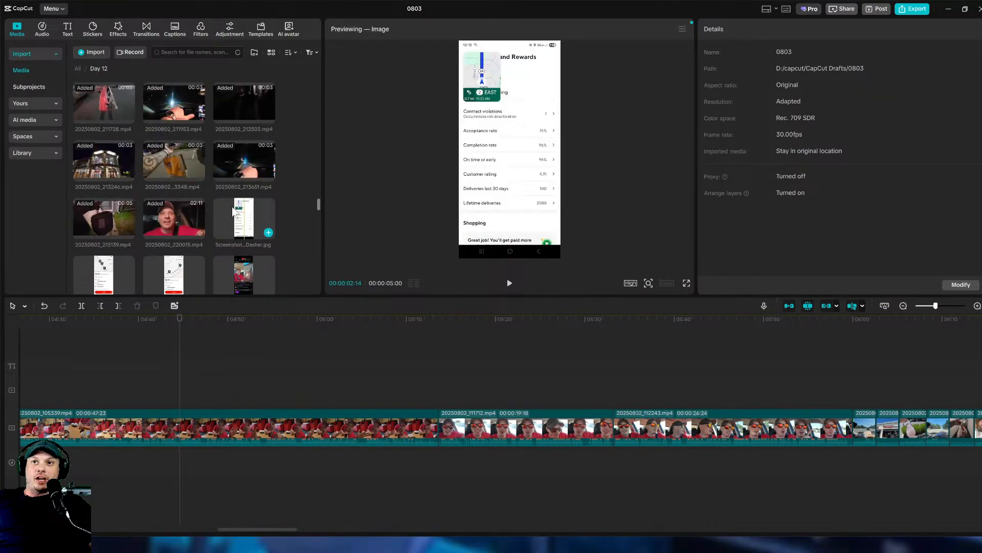
drag(233, 209, 179, 392)
drag(294, 388, 437, 400)
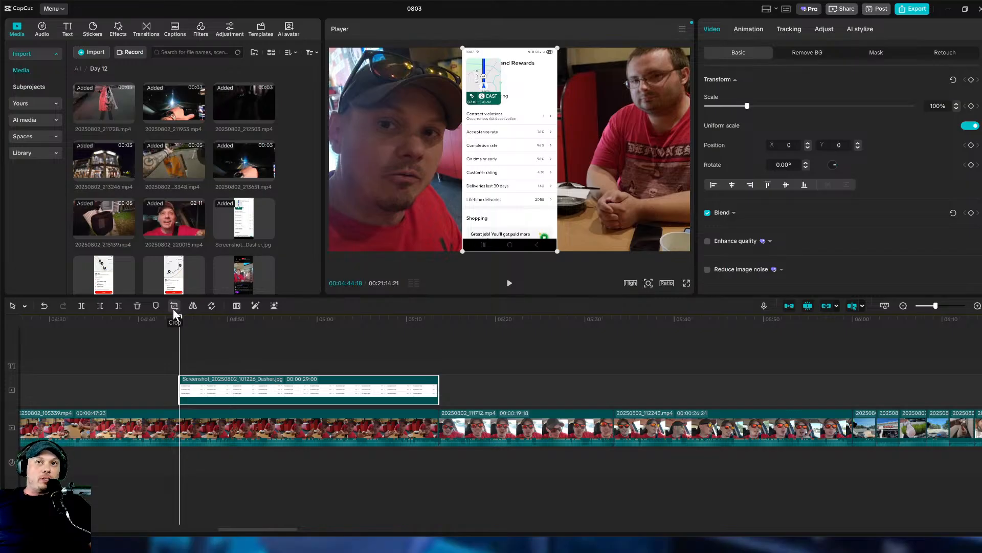
Crop the Dasher ratings screenshot to the rows Acceptance rate through Lifetime deliveries and shrink it to 39% at the video frame's top centre.
click(174, 306)
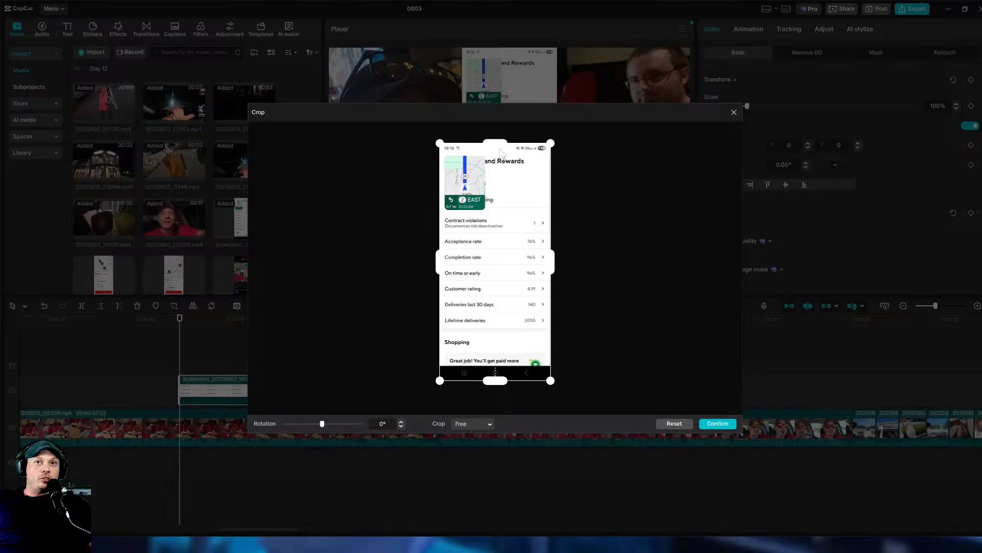
drag(500, 148, 514, 234)
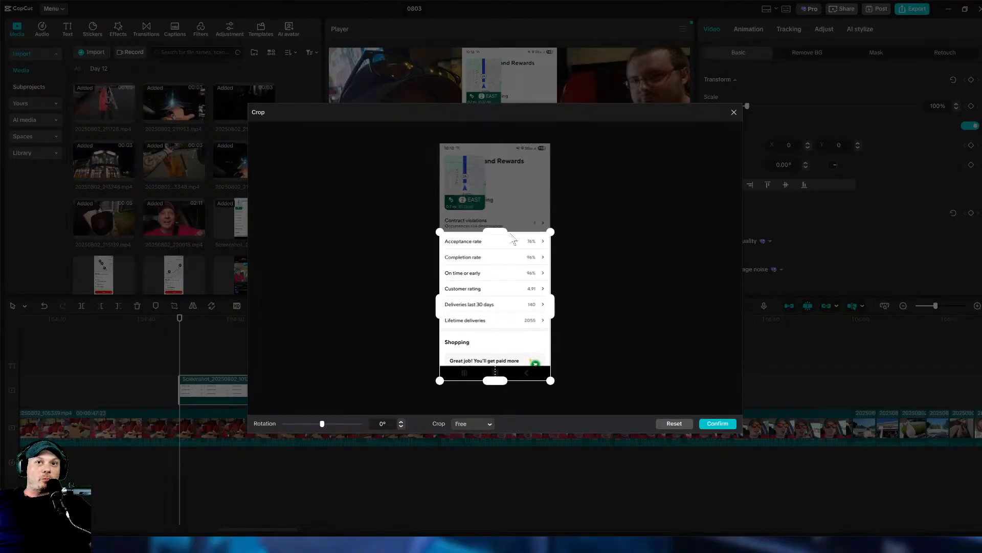
drag(505, 365, 512, 334)
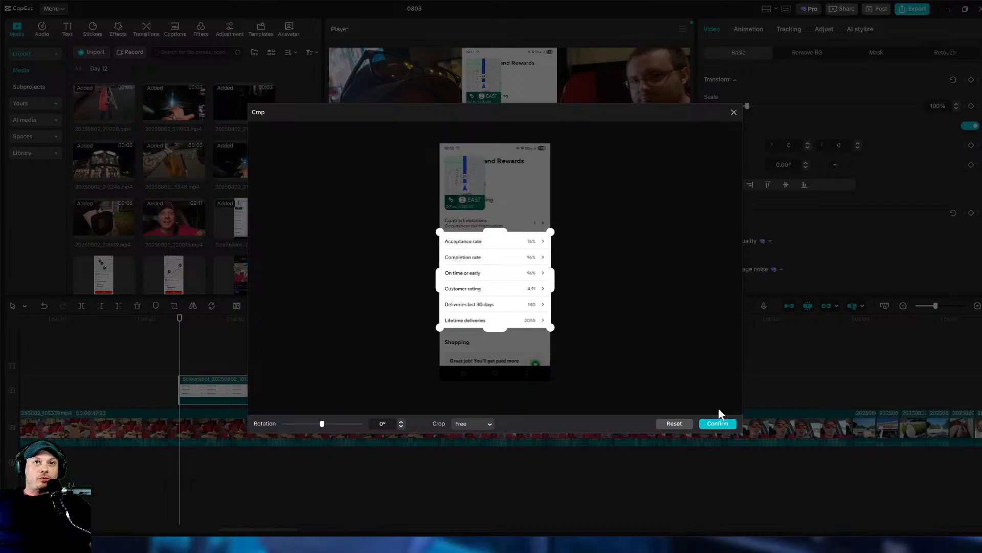
click(719, 424)
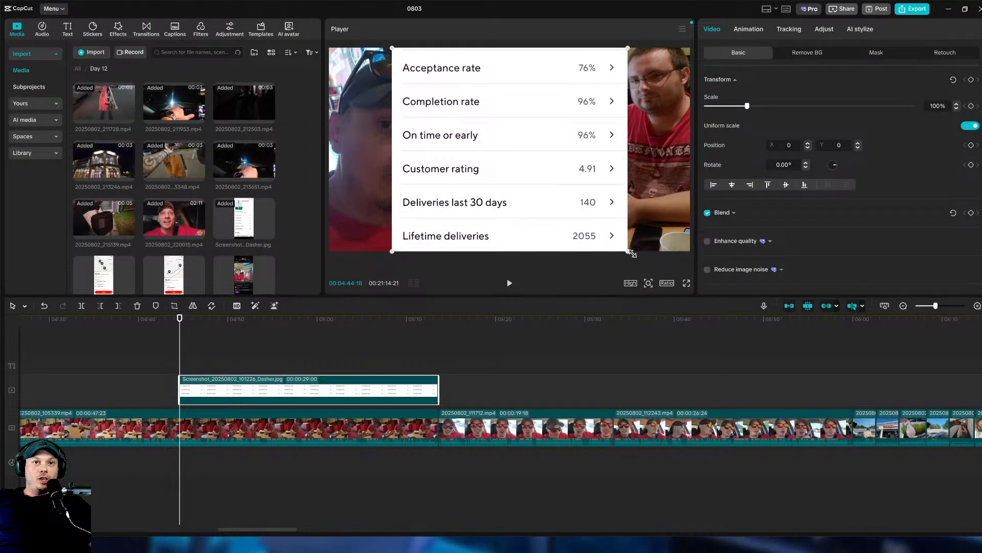
drag(630, 252, 482, 90)
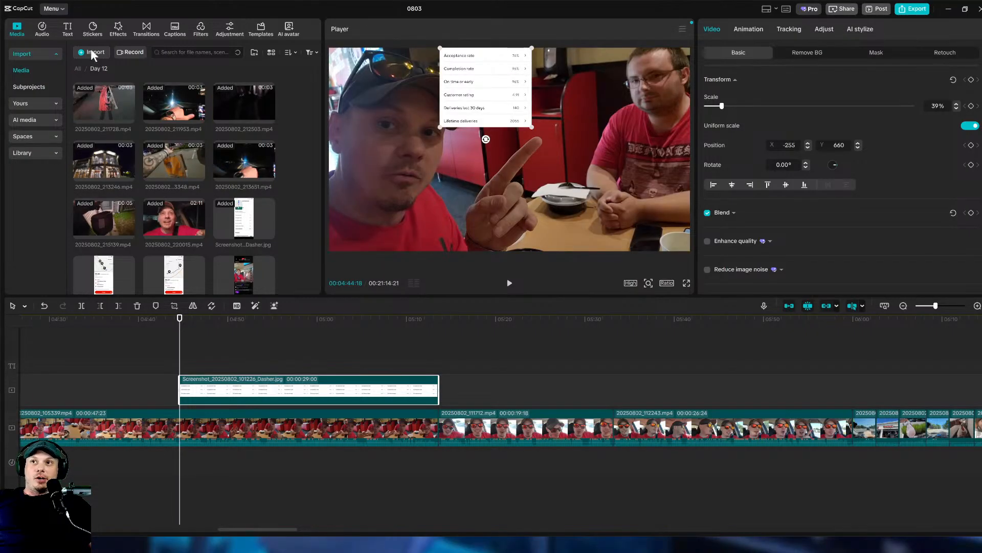
Add the favourite sound effect "[Camera] Sound effect 02 to release the shutter!" at the start of the ratings screenshot, 00:04:44:18.
click(44, 34)
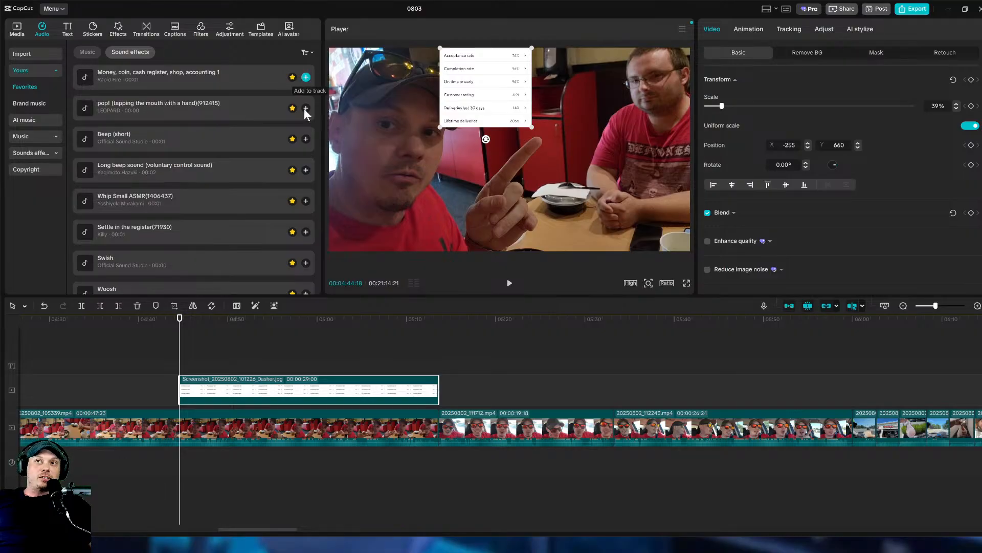
scroll(220, 214, up, 3)
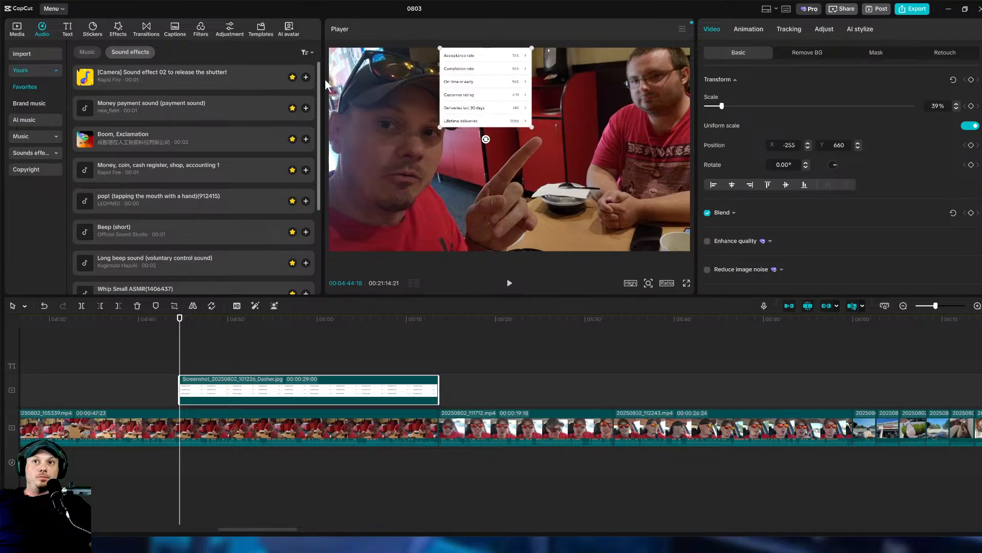
click(306, 77)
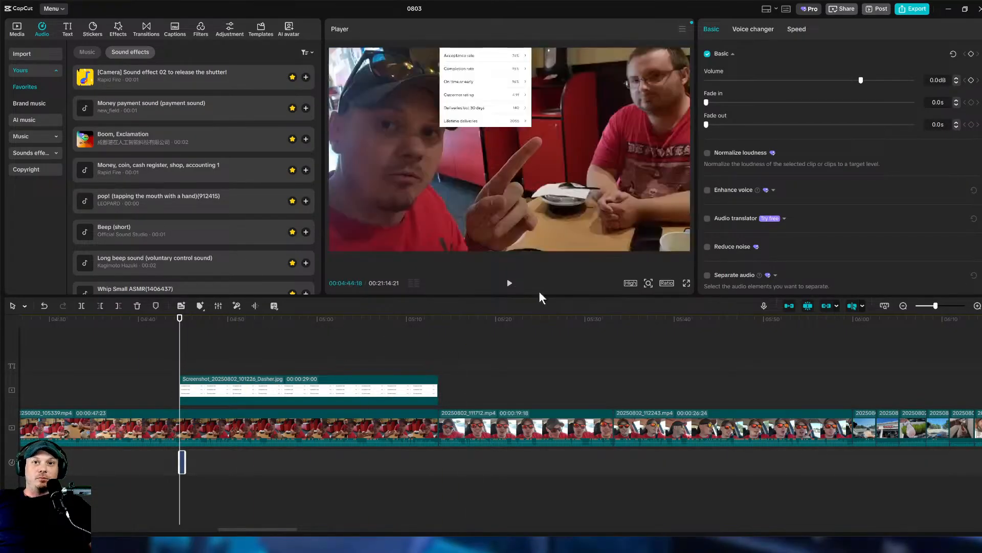
Play back the ratings overlay, skip to the start of 20250802_111712.mp4 at 00:05:13:18 and review that clip.
click(509, 283)
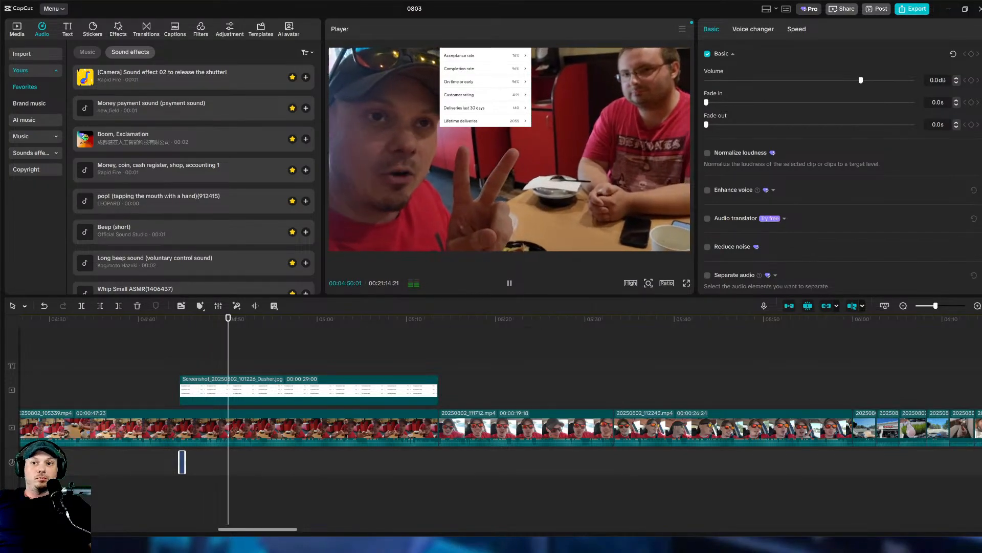
drag(268, 534, 281, 533)
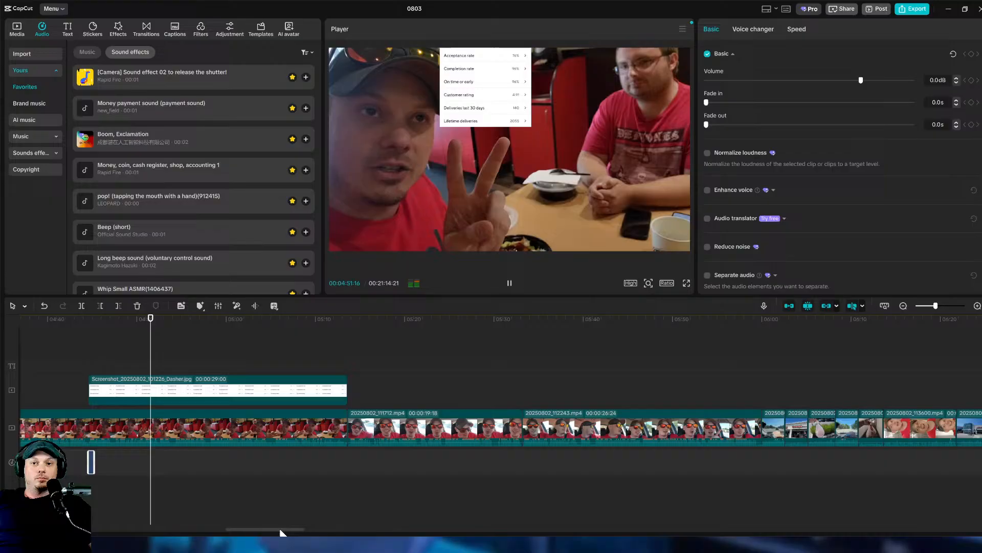
click(296, 359)
click(297, 352)
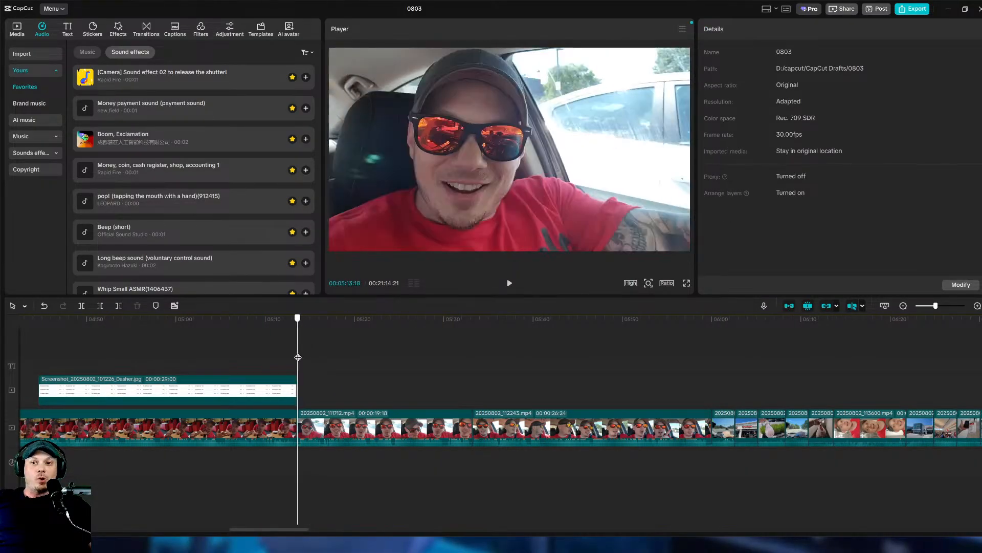
key(space)
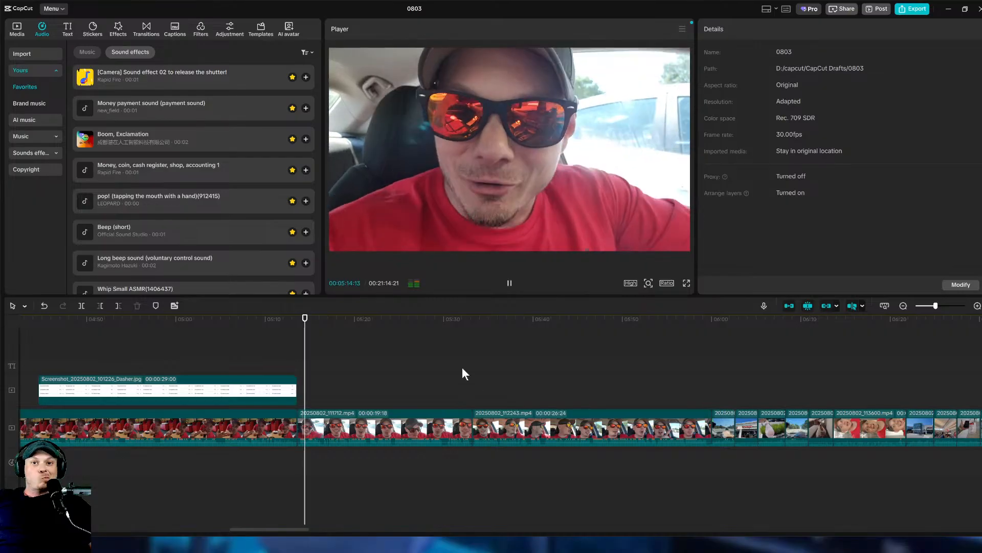
drag(246, 527, 261, 532)
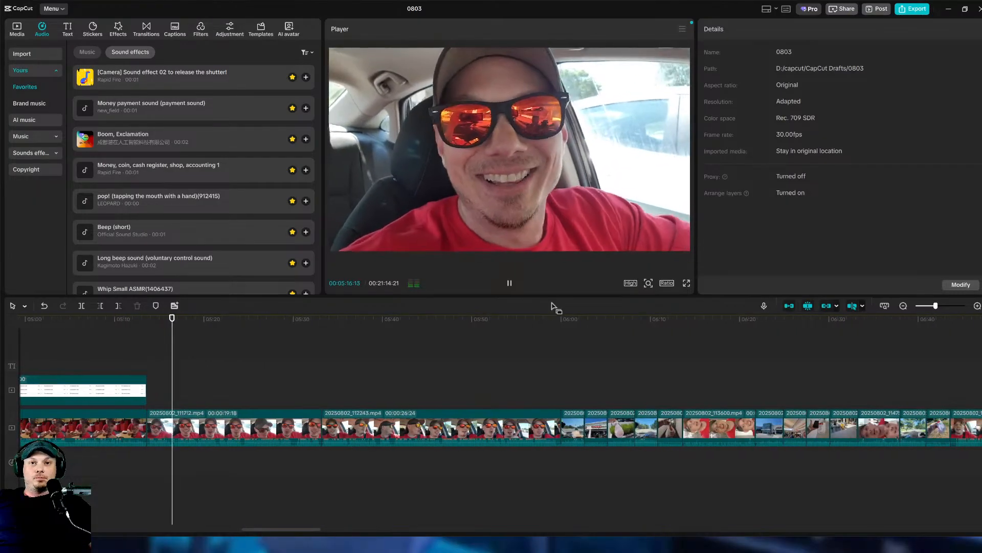
click(19, 28)
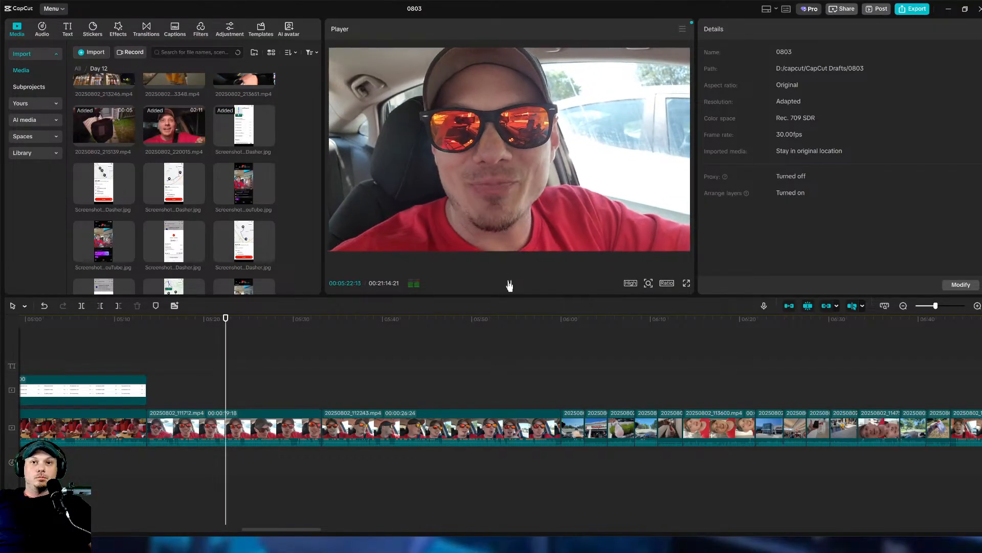
Play the opening of 20250802_112243.mp4 in short passes to find the moment around 00:05:34 for the first delivery offer.
click(322, 361)
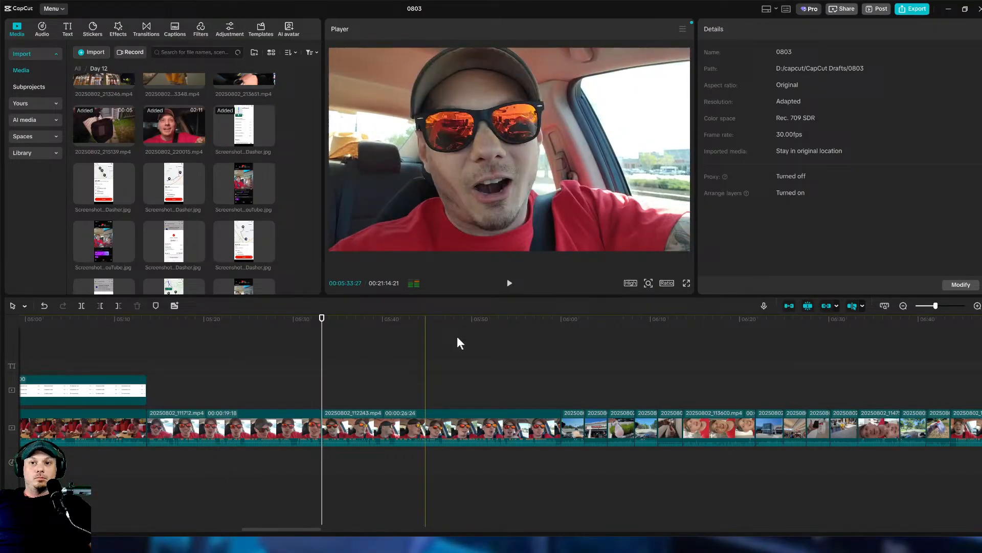
click(509, 285)
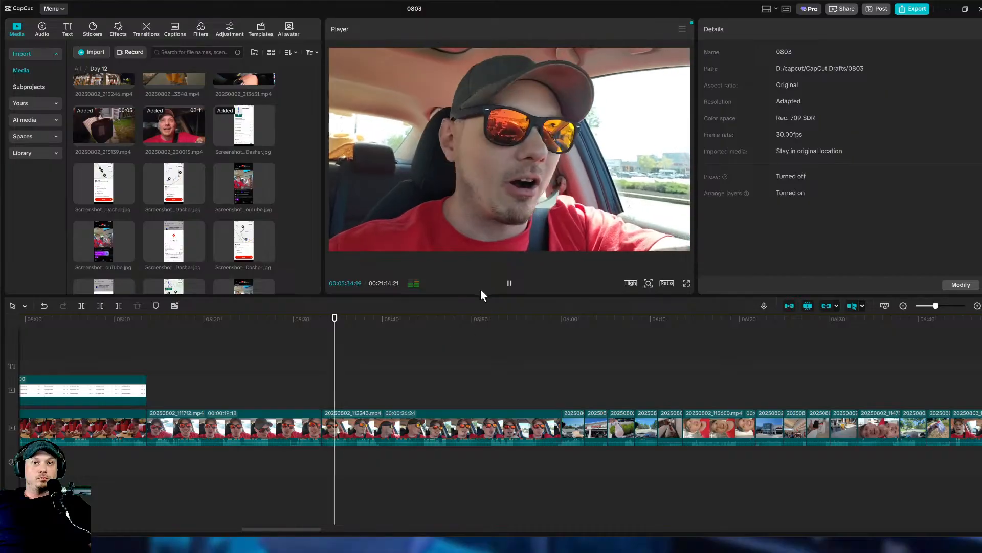
click(509, 285)
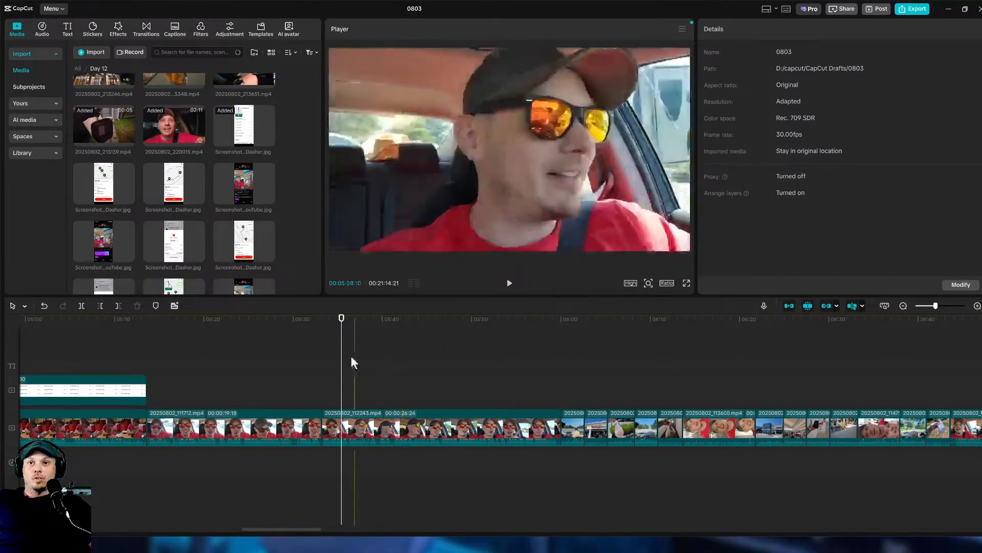
click(334, 371)
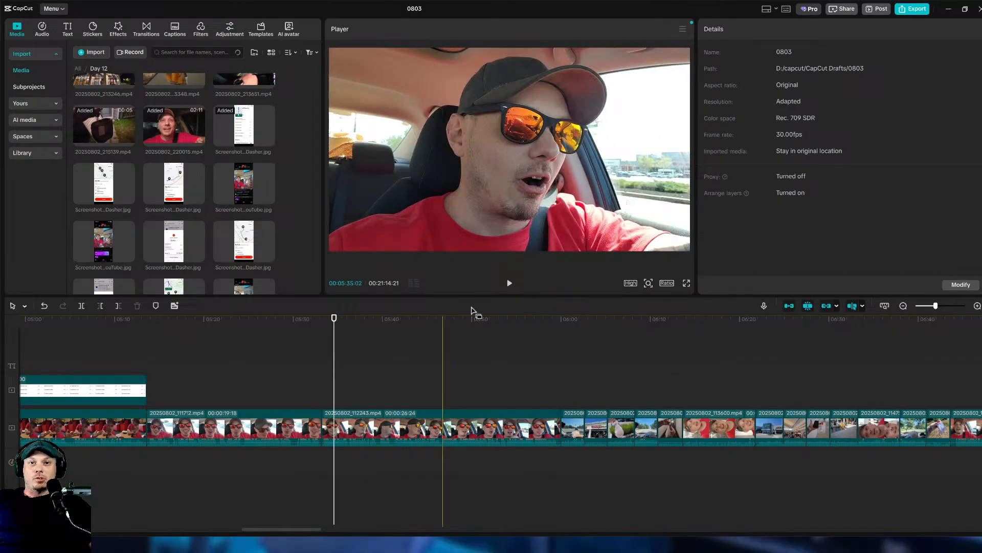
click(513, 284)
click(510, 284)
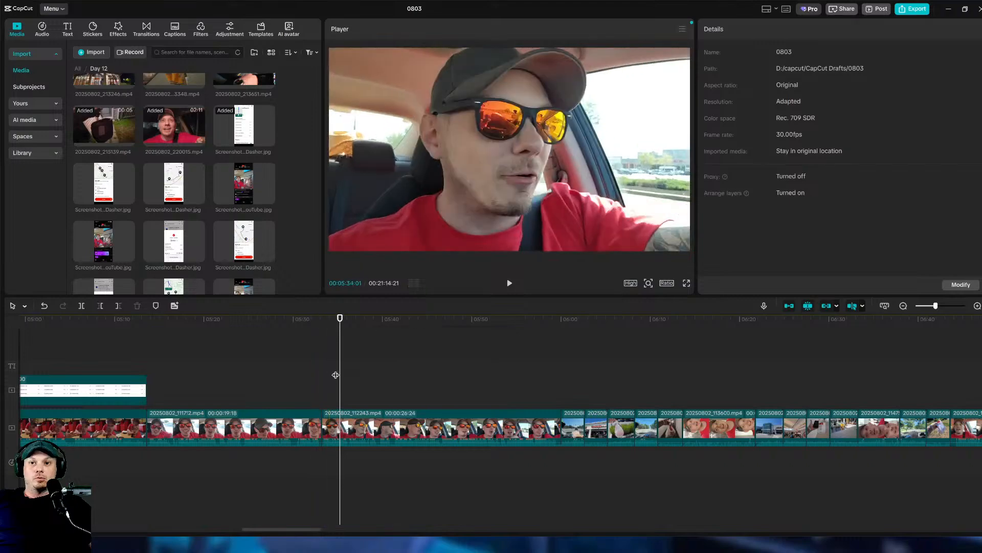
Play on to 00:05:53:05 and overlay the $5.00 Dasher offer screenshot there, ending with clip 20250802_112243.mp4.
click(504, 283)
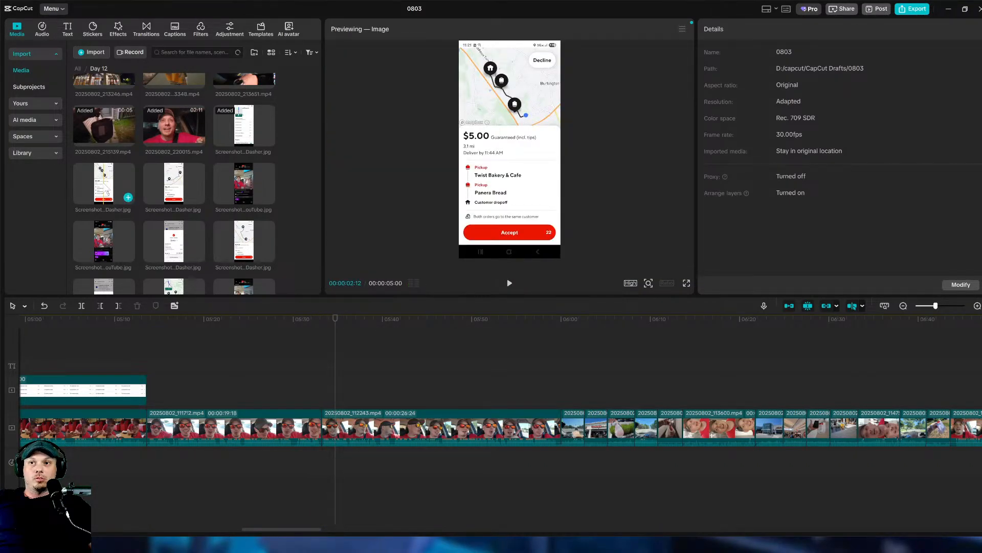
click(509, 284)
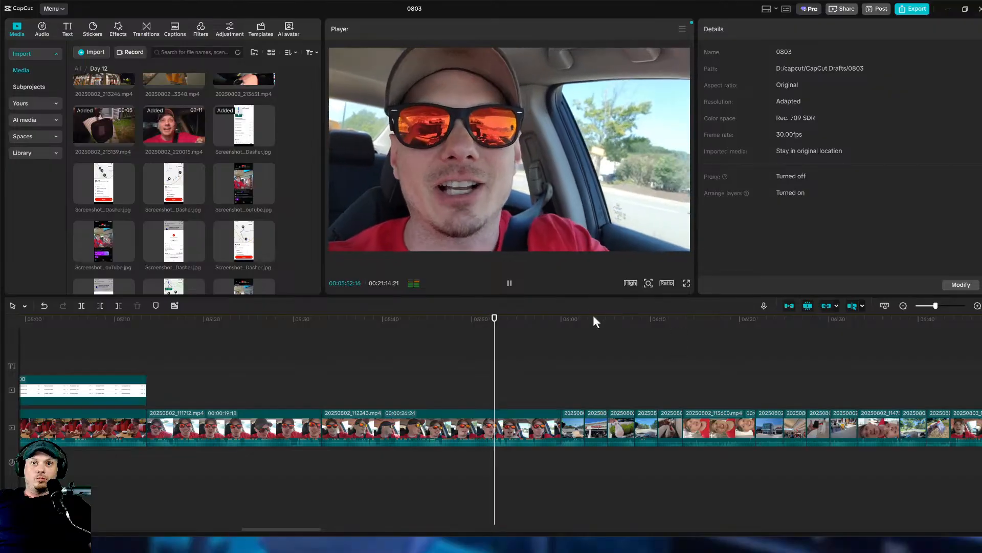
click(509, 283)
drag(104, 183, 562, 387)
click(502, 385)
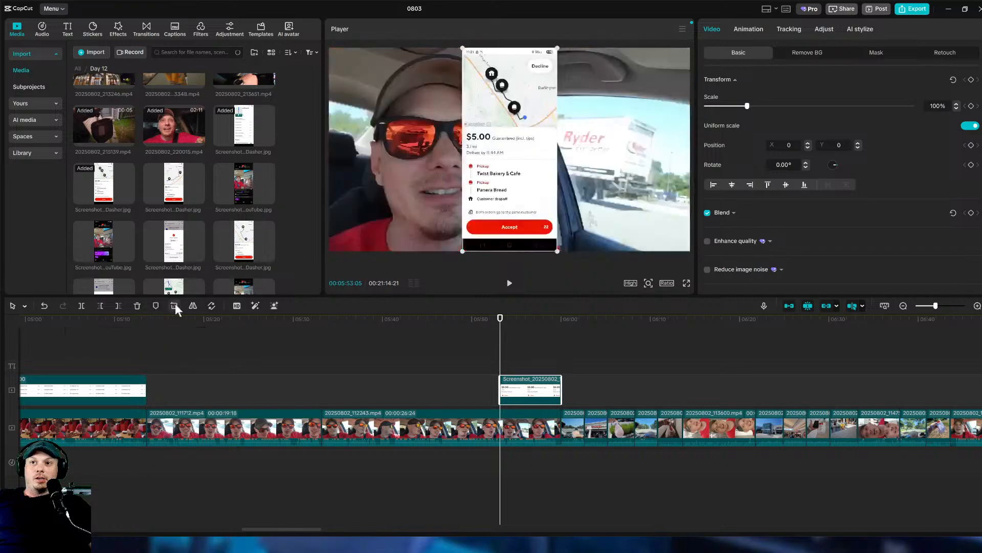
Crop the $5.00 offer screenshot to the area from the price through the Customer dropoff line.
click(174, 307)
drag(544, 384, 525, 327)
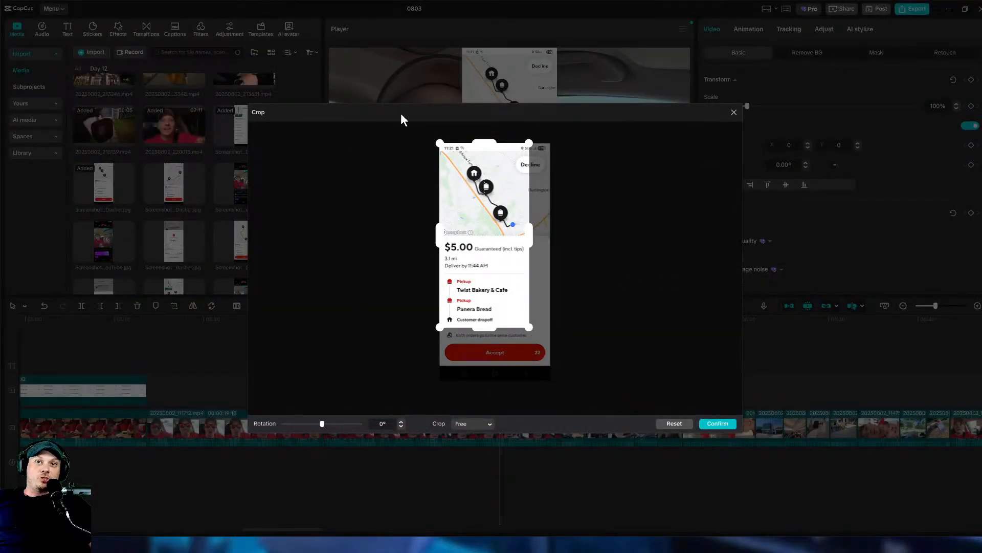
drag(484, 149, 477, 244)
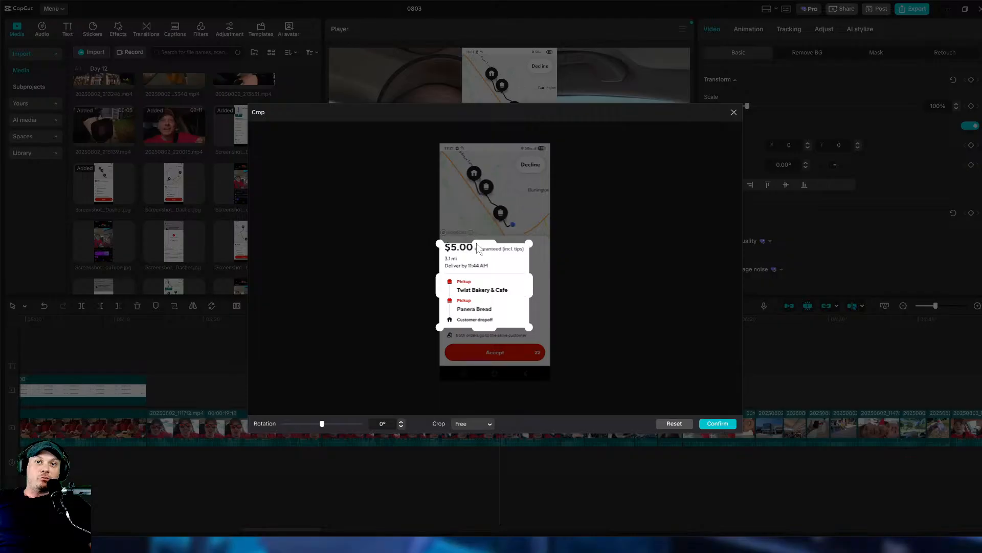
click(718, 424)
Shrink the $5.00 offer to 55% in the video frame's upper-right corner and add the camera shutter sound effect at its start.
drag(610, 254, 569, 180)
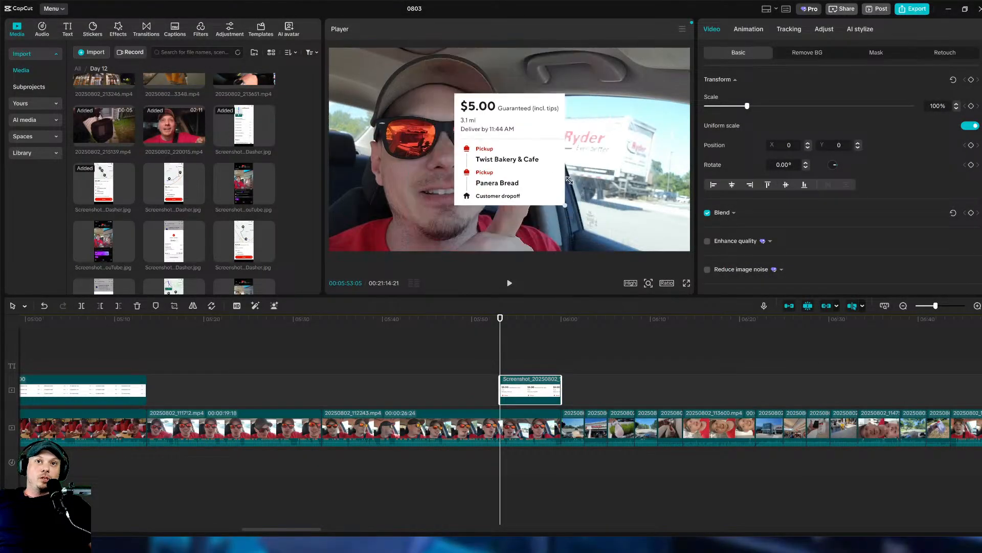
drag(506, 153, 628, 106)
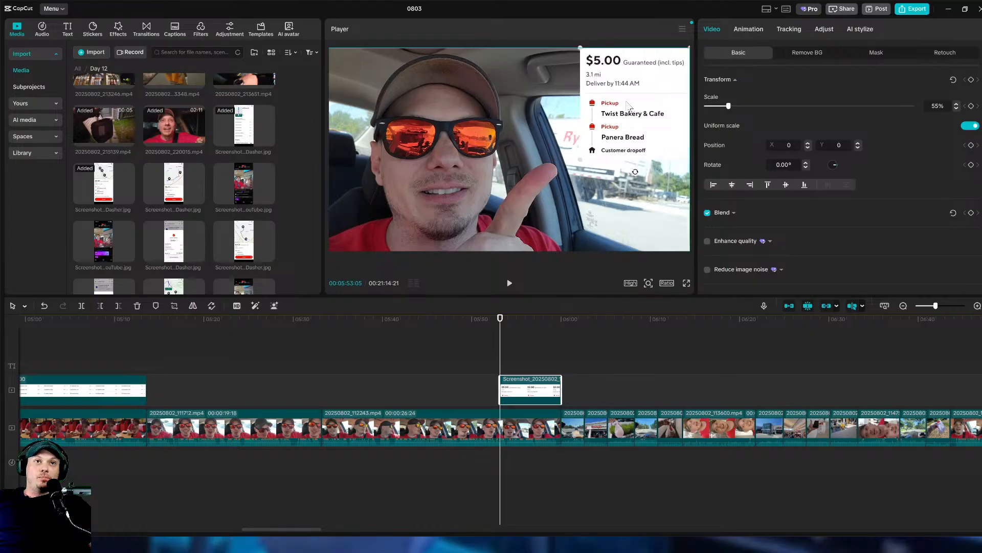
click(43, 29)
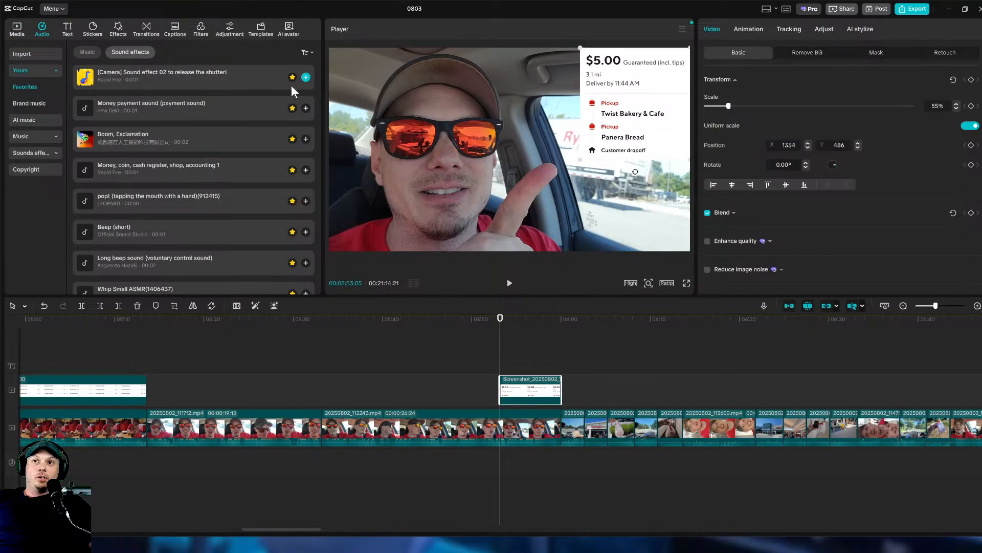
click(305, 77)
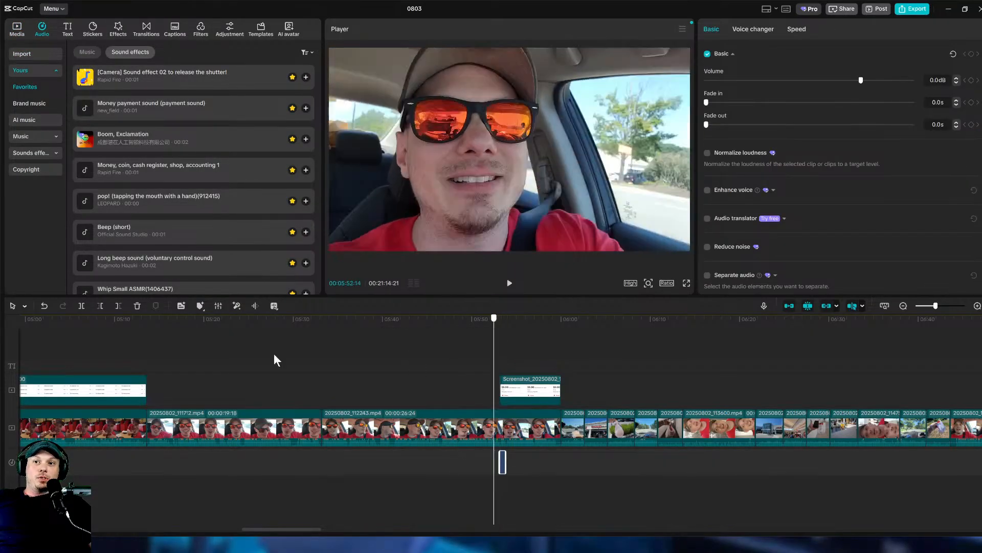
At 00:05:34:17, add the camera shutter sound effect and overlay Screenshot_20250802_112232_Dasher.jpg, lengthened to 00:00:17:08.
click(329, 368)
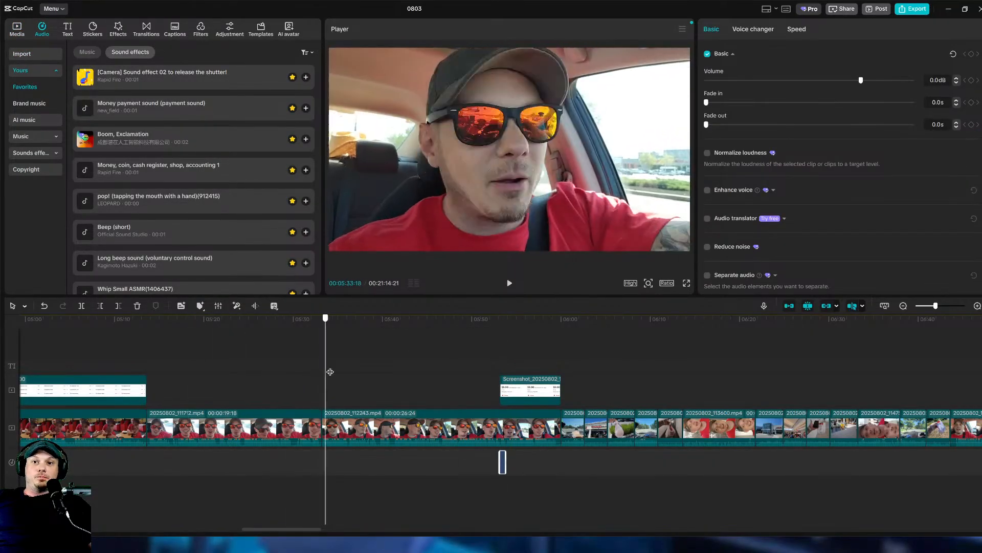
click(509, 283)
click(509, 285)
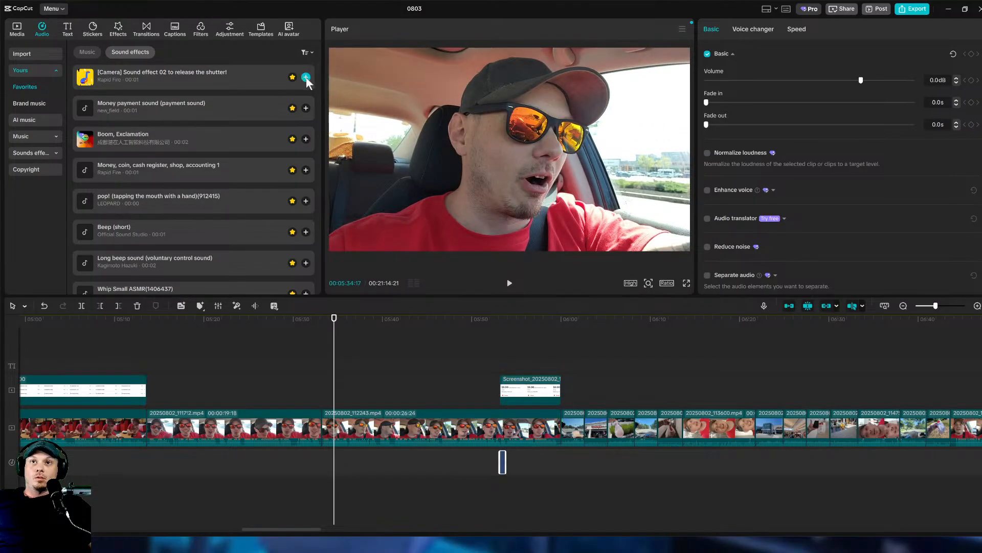
click(18, 32)
drag(225, 179, 490, 402)
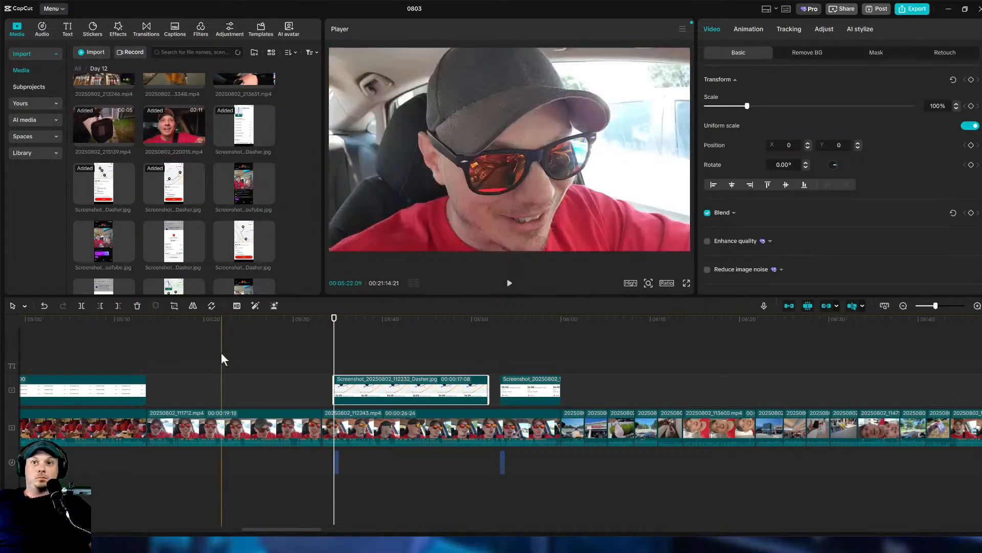
Crop the $6.25 offer screenshot to the area from the price through the Teriyaki Madness pickup line.
click(174, 305)
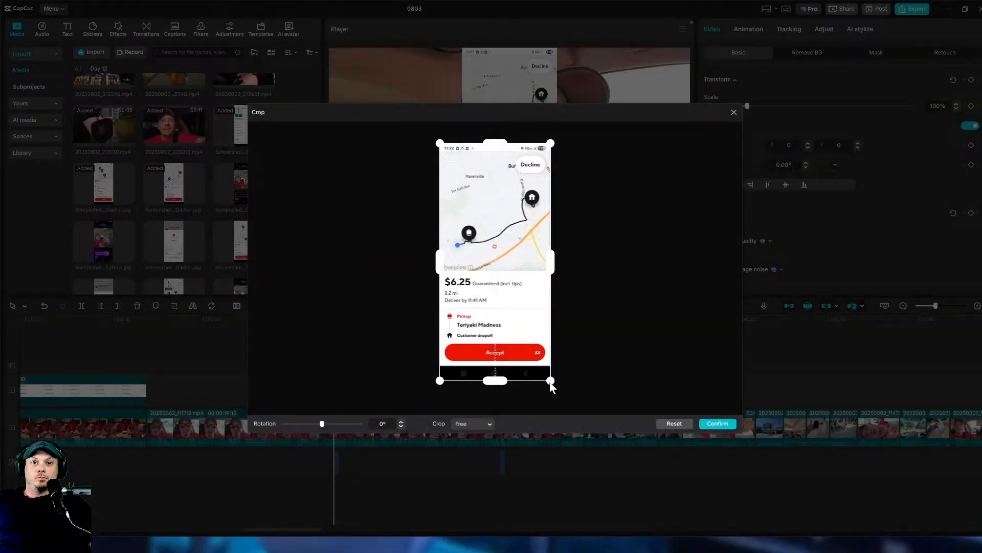
drag(551, 381, 533, 334)
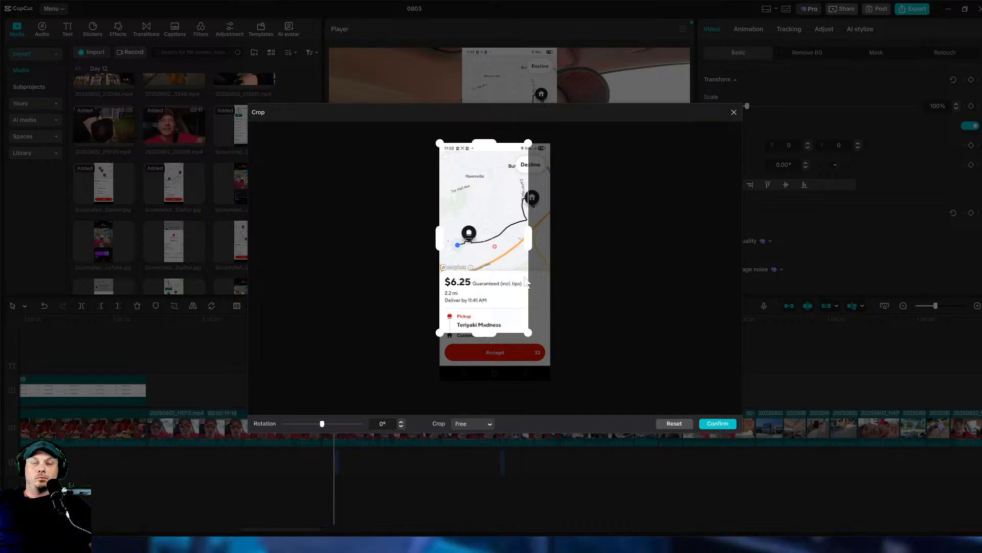
drag(492, 149, 487, 278)
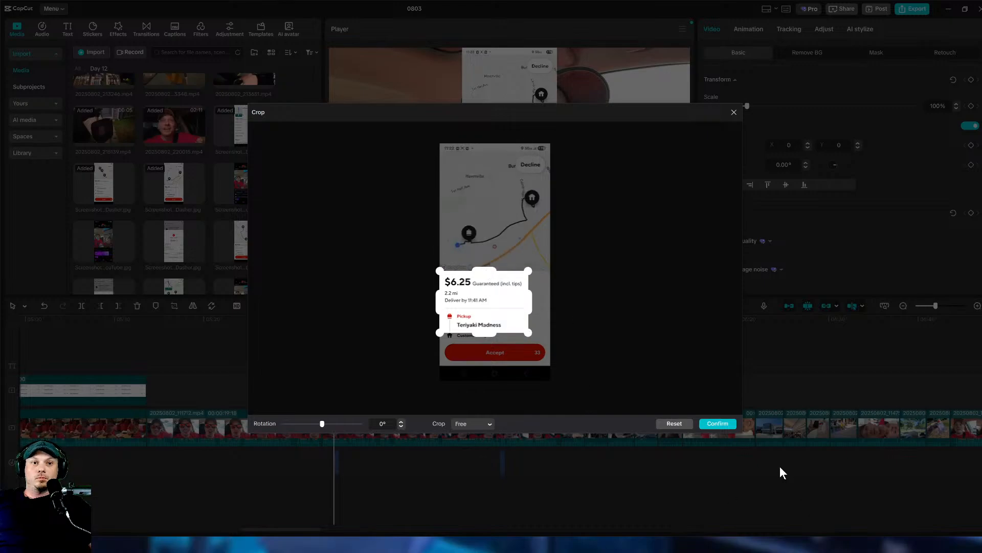
click(718, 424)
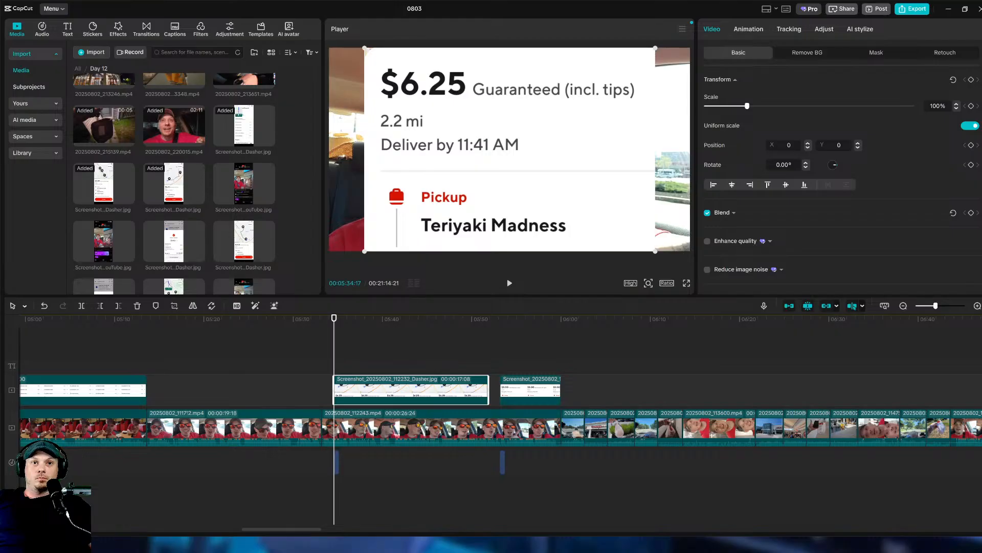
Shrink the $6.25 offer screenshot to 34% in the video frame's upper-right corner and play the section.
drag(657, 250, 559, 138)
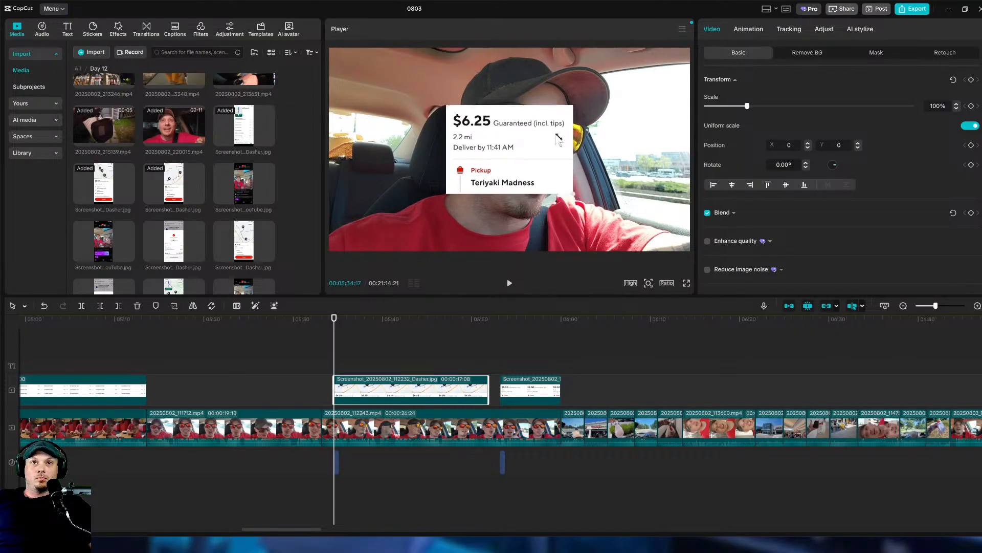
drag(576, 192, 659, 96)
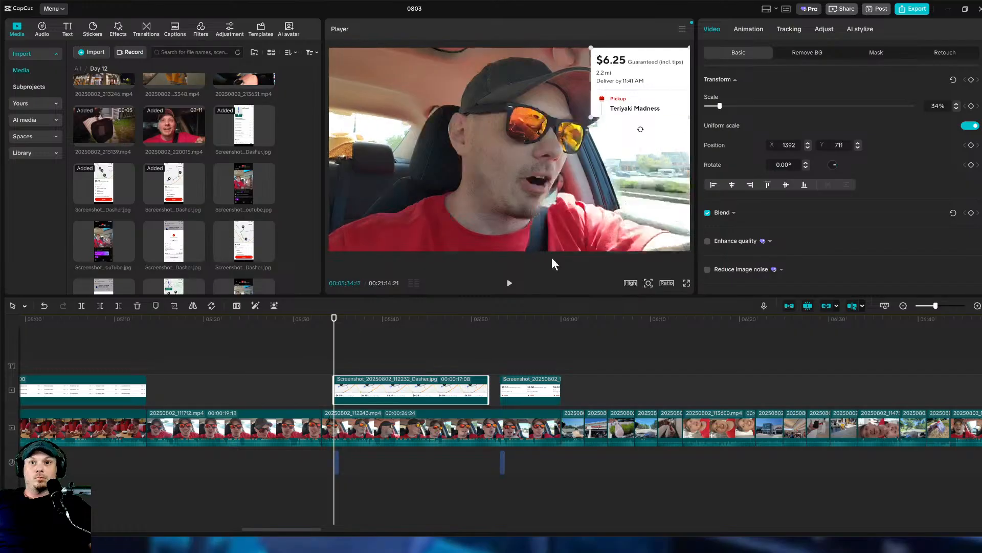
click(509, 283)
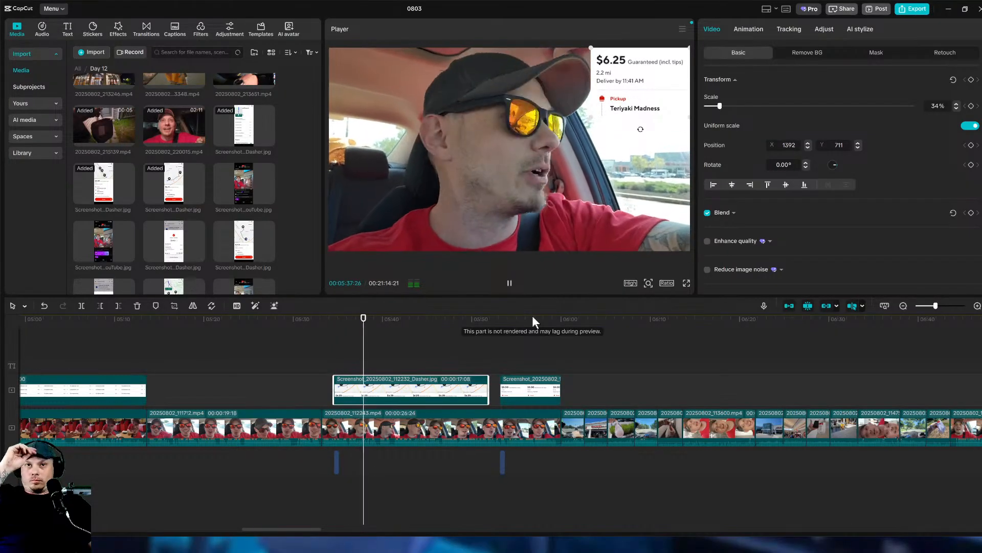
At 00:06:10:25, overlay the $6.50 Delivery Completed screenshot and trim it to end with the bag clip beneath it.
drag(302, 528, 323, 533)
click(327, 344)
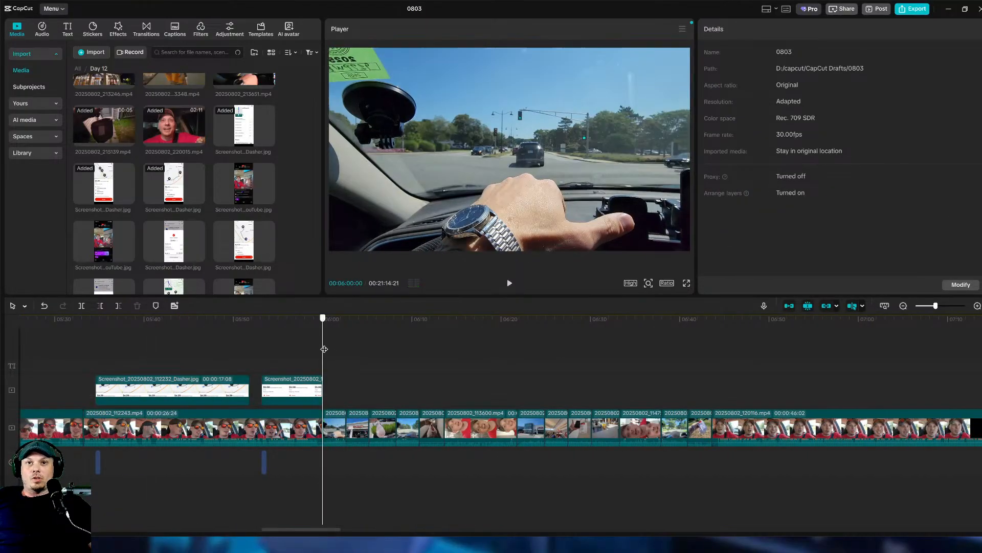
drag(331, 354, 419, 370)
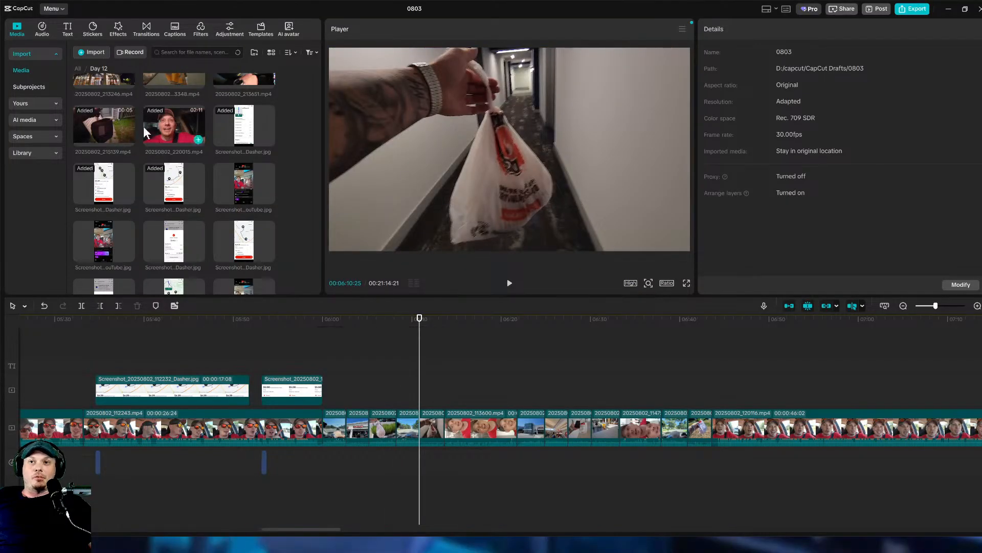
scroll(145, 125, down, 1)
drag(170, 205, 417, 388)
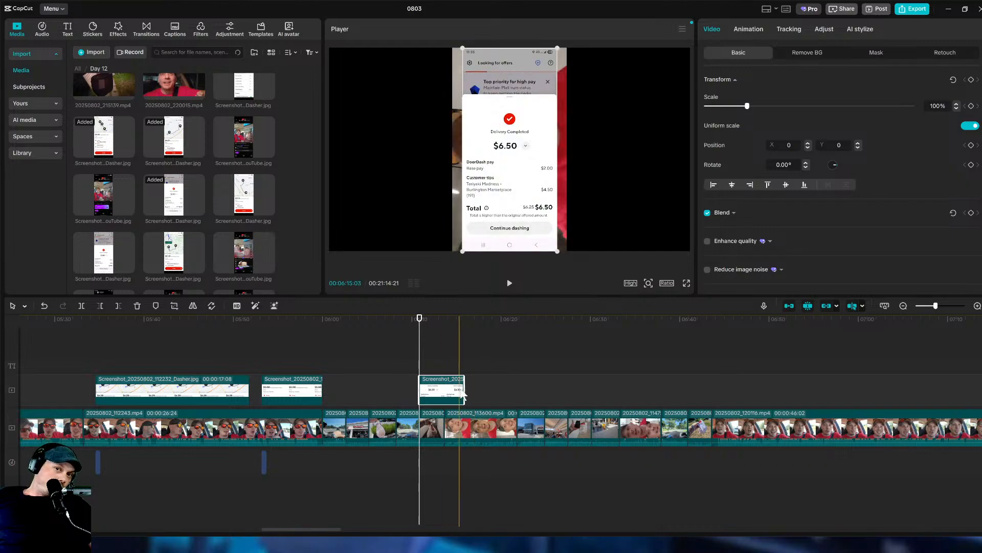
drag(307, 529, 324, 527)
drag(264, 389, 245, 387)
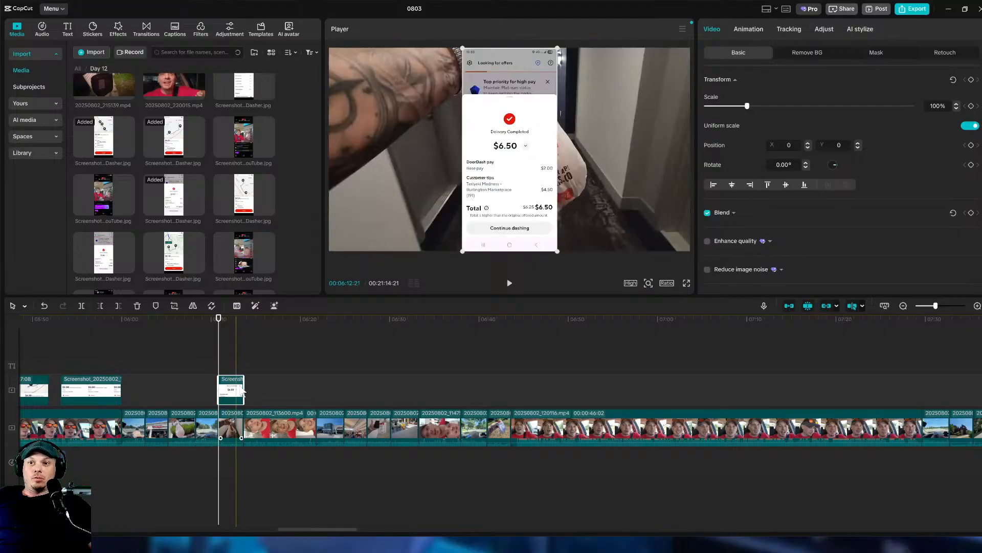
Crop the $6.50 screenshot from the checkmark through the Total line and shrink it to 51% in the frame's upper-left corner.
click(174, 306)
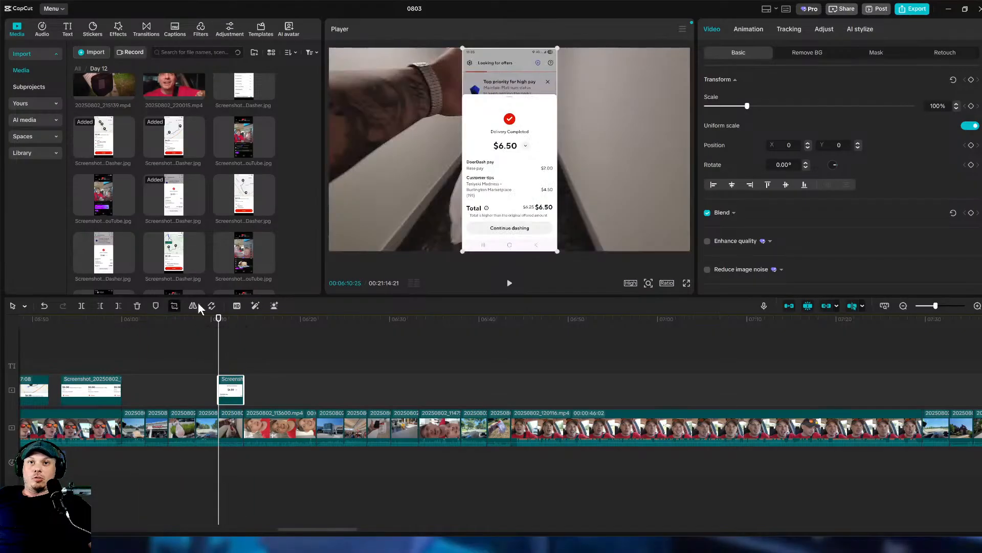
drag(500, 383, 507, 338)
drag(502, 148, 506, 231)
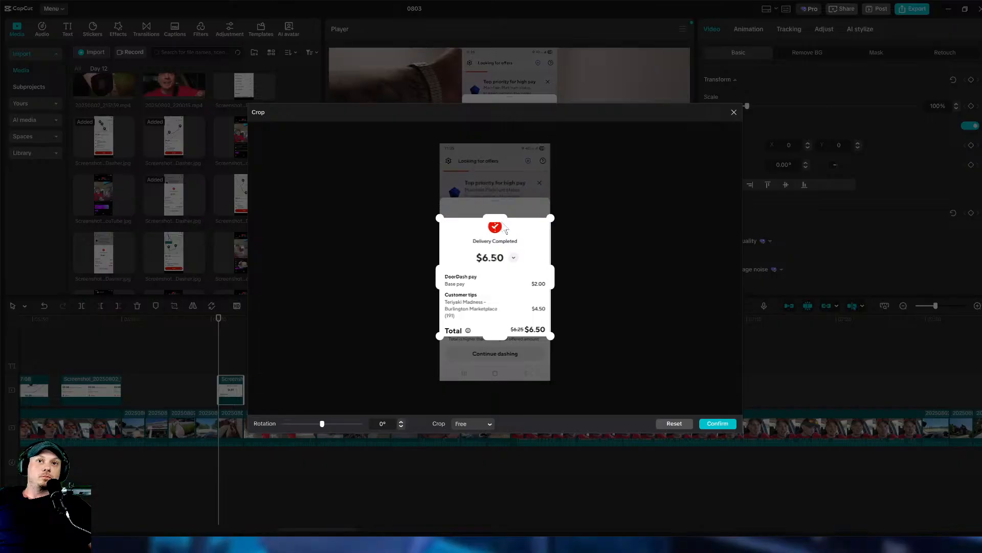
click(716, 424)
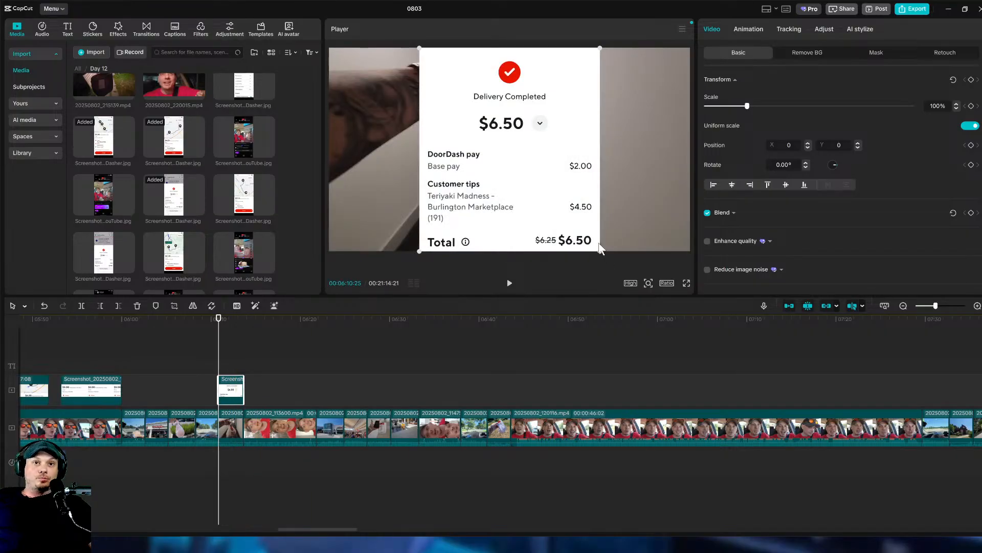
drag(604, 254, 398, 125)
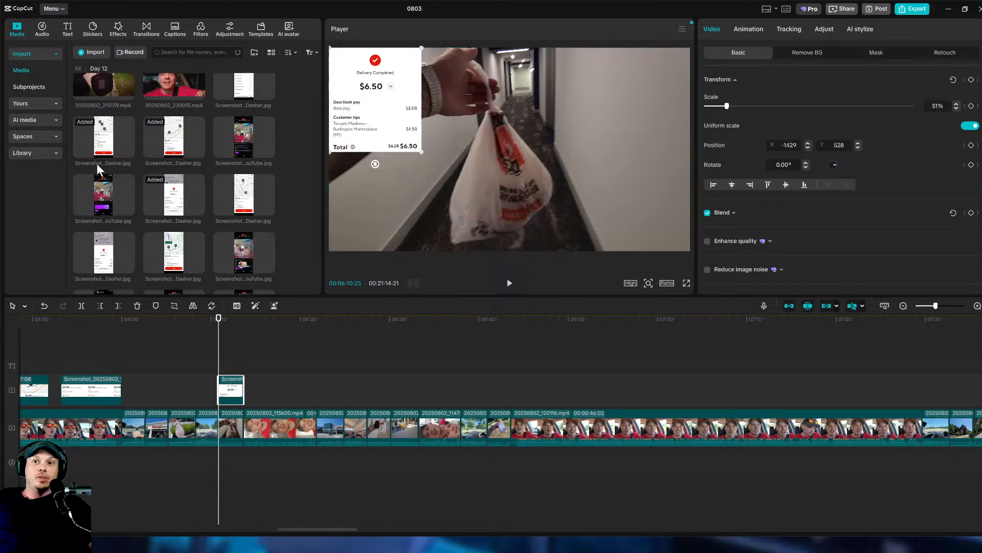
At 00:06:10:25, add the Money payment sound effect and paste the $2,553.98 text, trimmed to the screenshot's length.
click(42, 29)
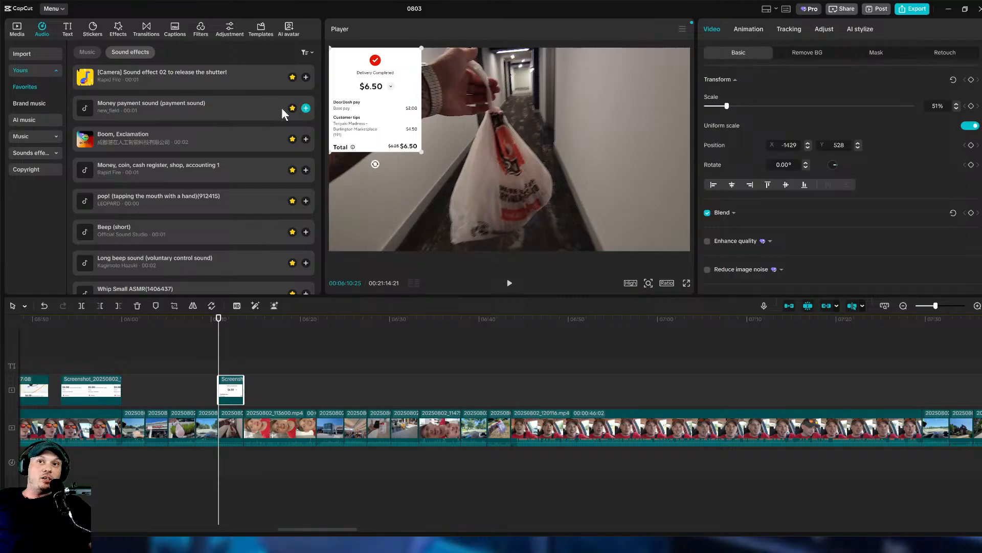
click(305, 108)
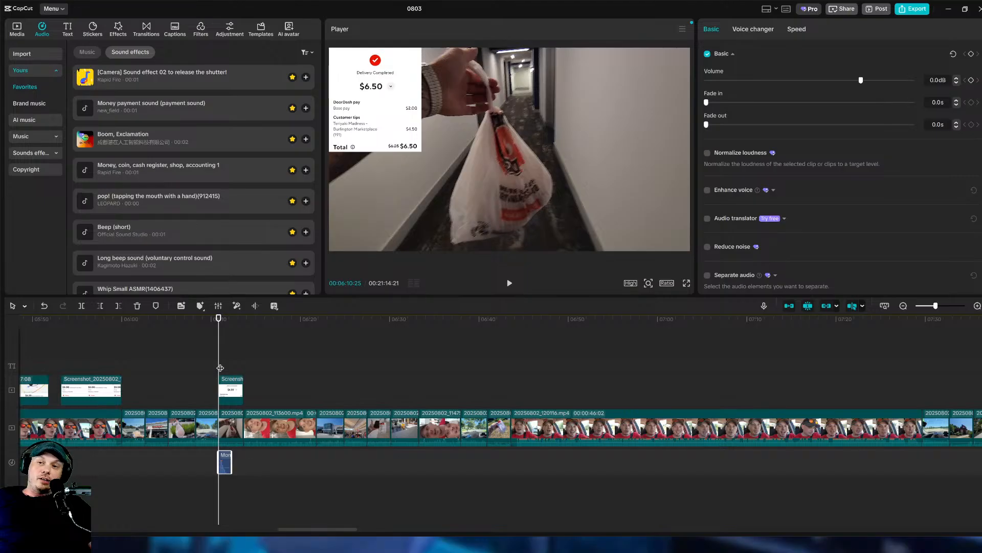
key(ctrl+v)
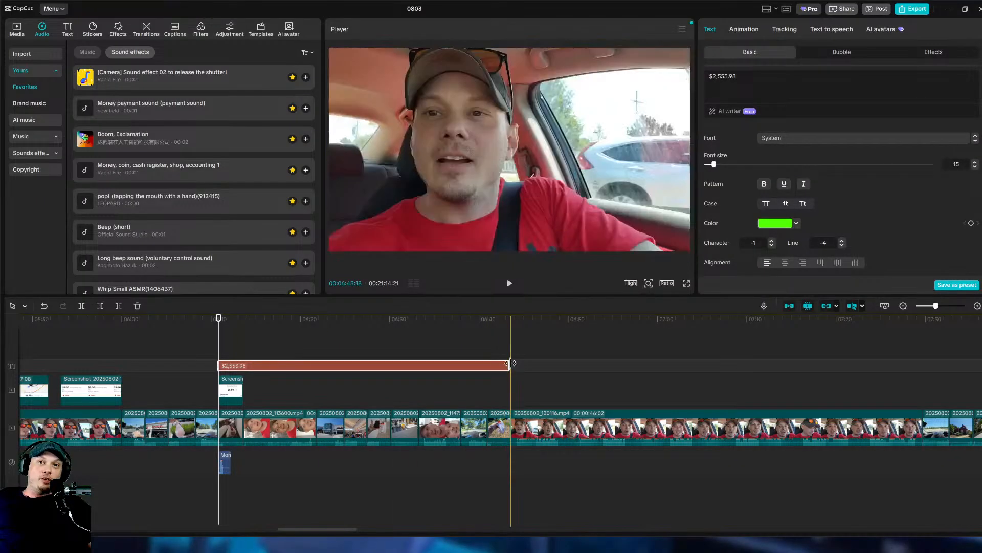
drag(511, 365, 244, 369)
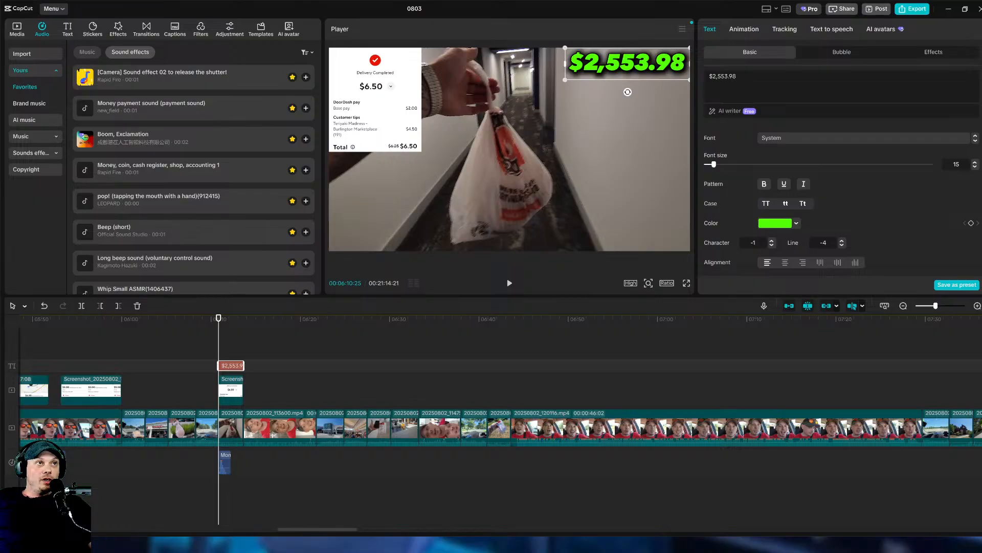
Switch to Calculator and add 6.5 to the running total of 2,553.98.
drag(770, 94, 620, 125)
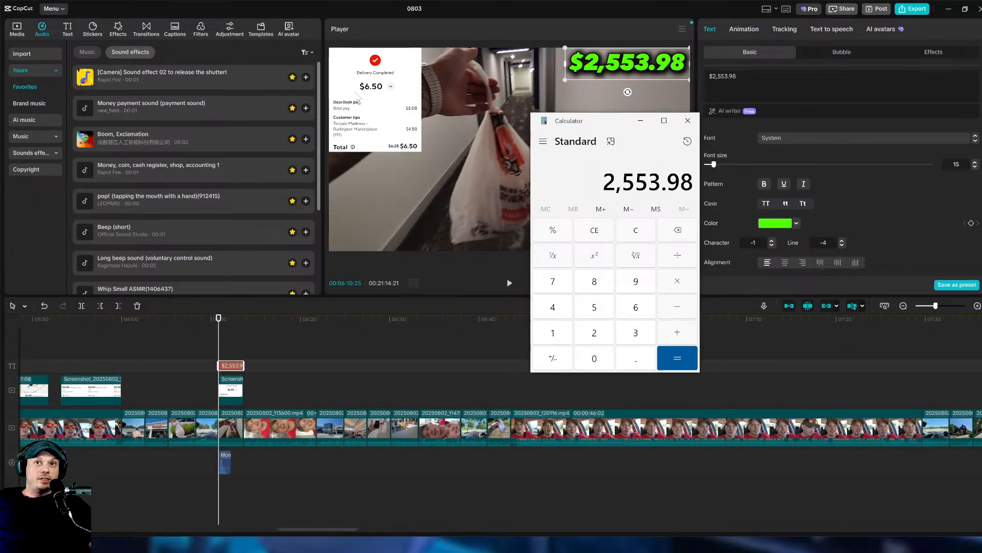
click(677, 332)
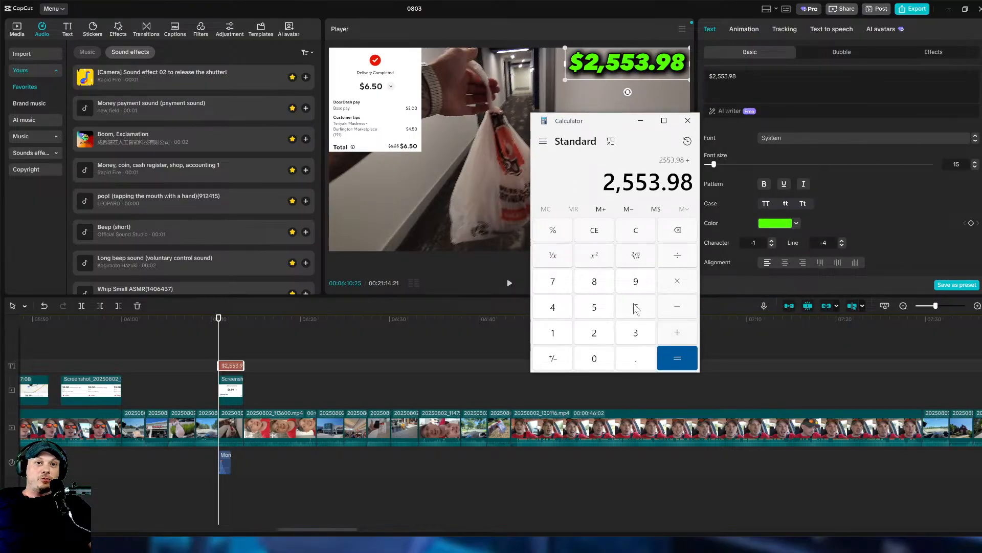
click(636, 307)
click(636, 358)
click(594, 308)
click(677, 359)
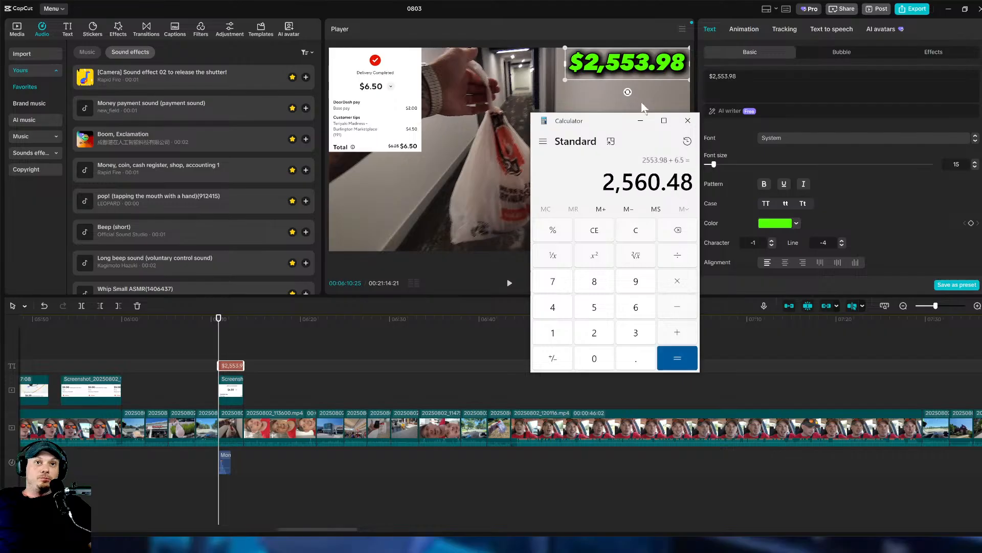
Switch back to CapCut and change the pasted earnings text to $2,560.48.
click(754, 68)
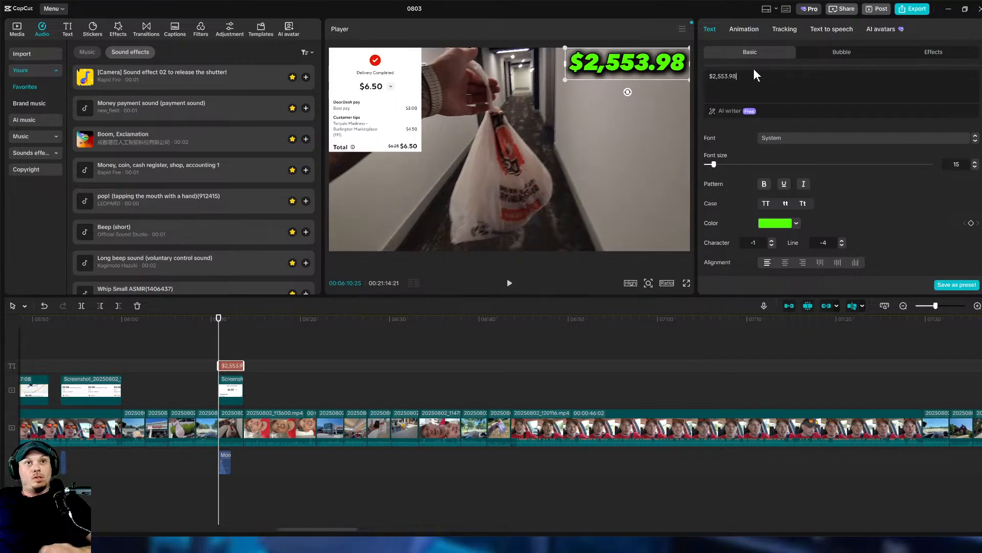
key(alt+Tab)
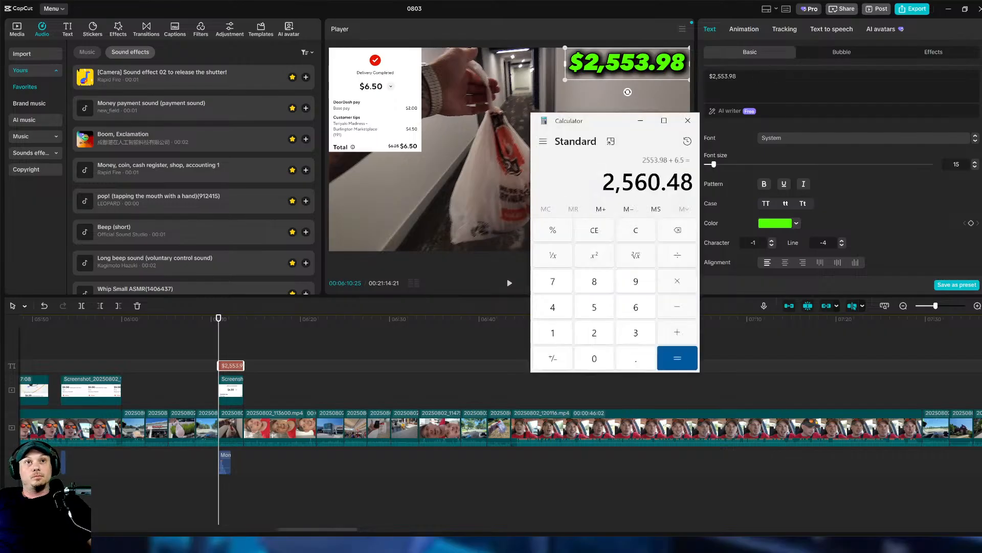
key(alt+Tab)
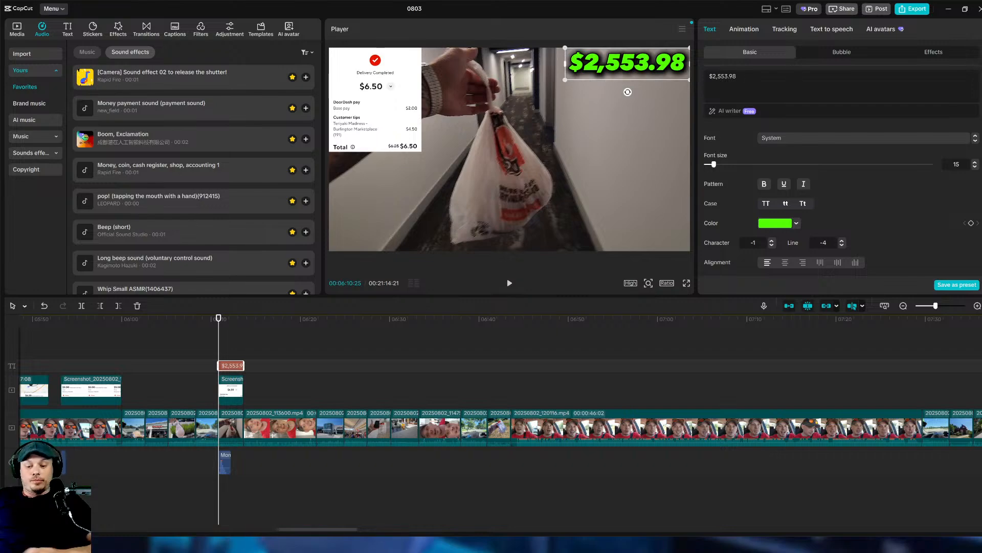
key(BackSpace)
key(BackSpace)
key(BackSpace)
key(BackSpace)
key(BackSpace)
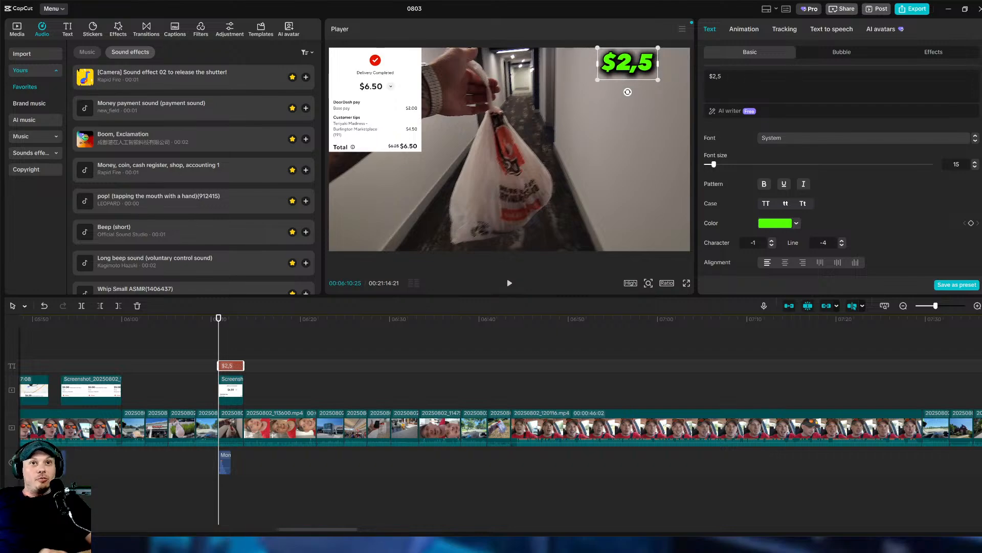
text(60.48)
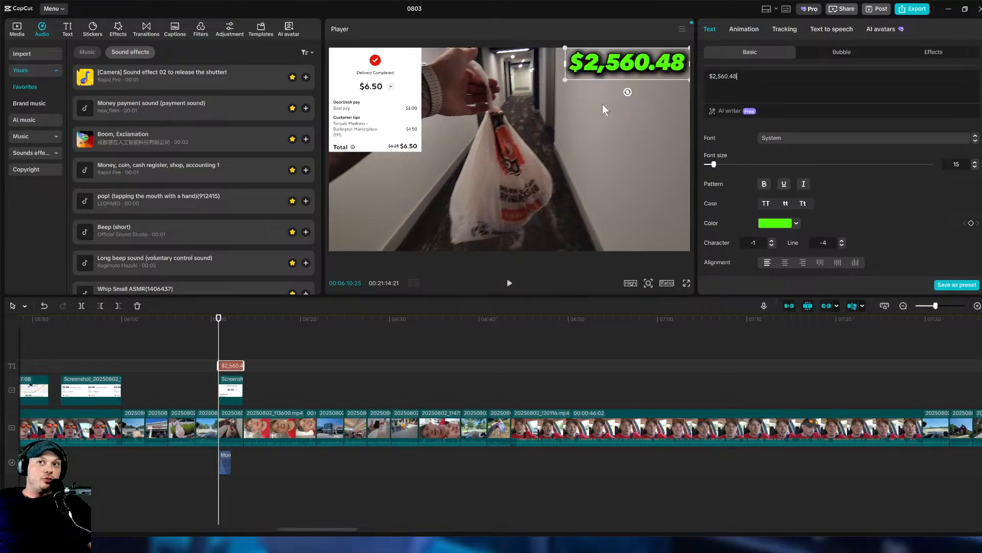
Add the green $12.00 text preset at 00:06:10:25 for the screenshot's length and place it below the $2,560.48 text.
click(68, 29)
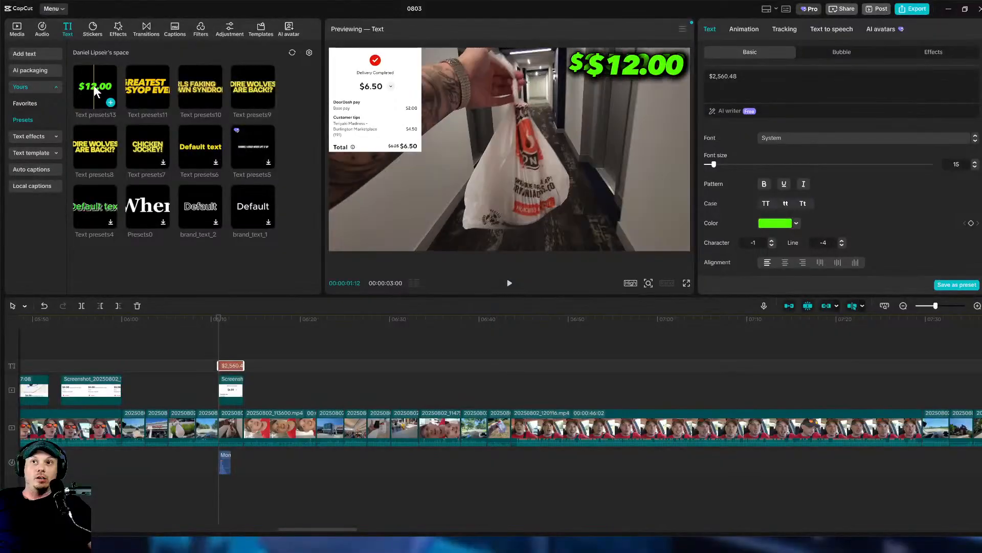
drag(105, 94, 243, 357)
drag(644, 76, 642, 104)
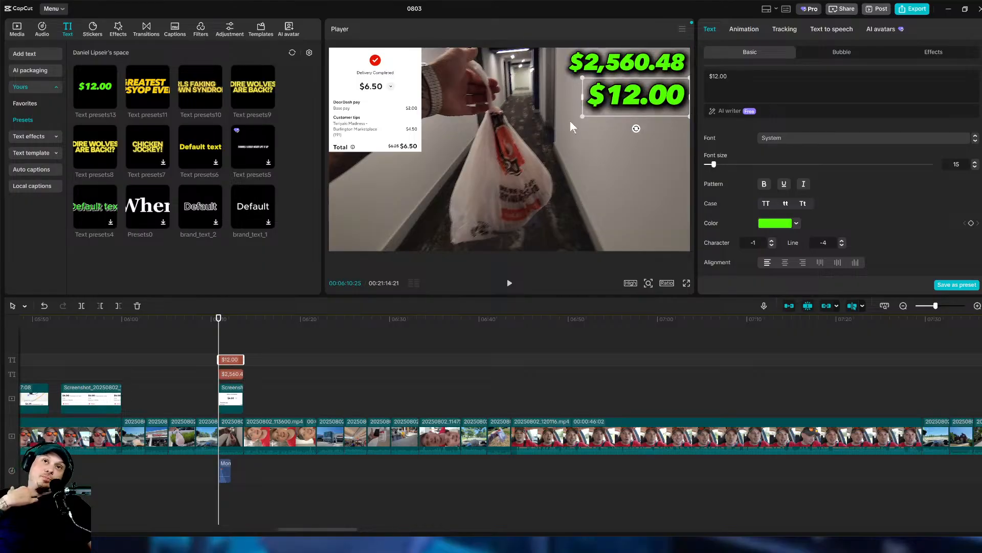
Prefix the $2,560.48 text with "Hawaii/" and shift it so the whole line fits at the frame's right edge.
click(231, 374)
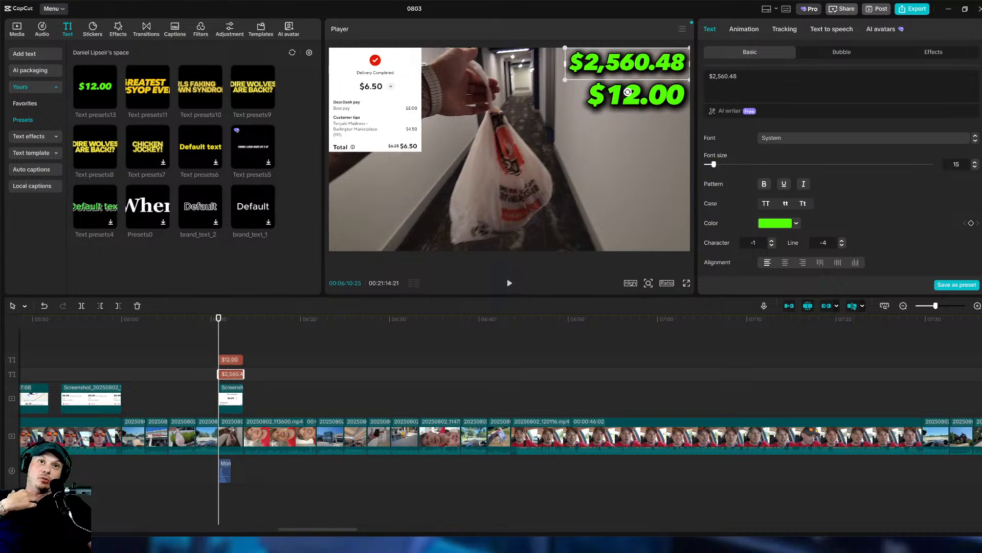
text(Hawa)
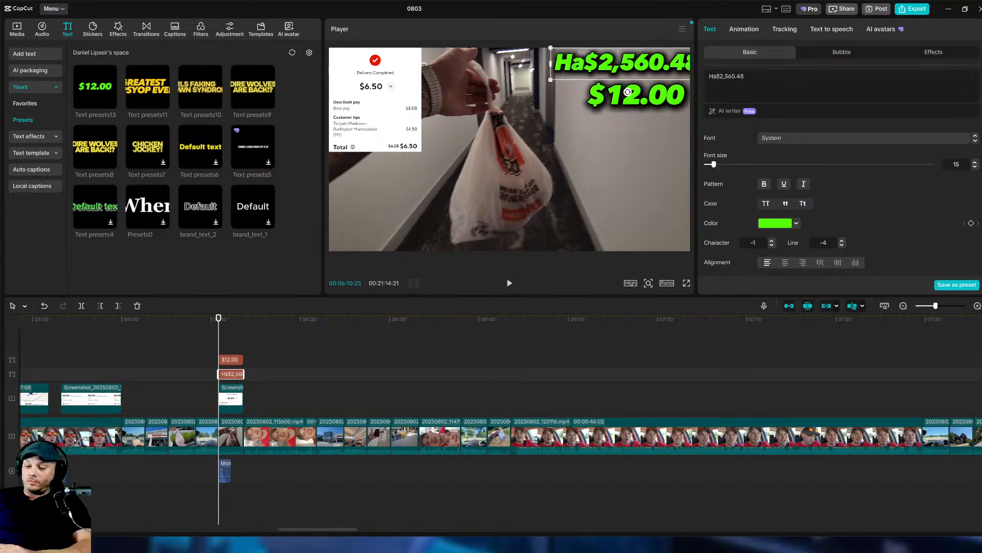
text(ii)
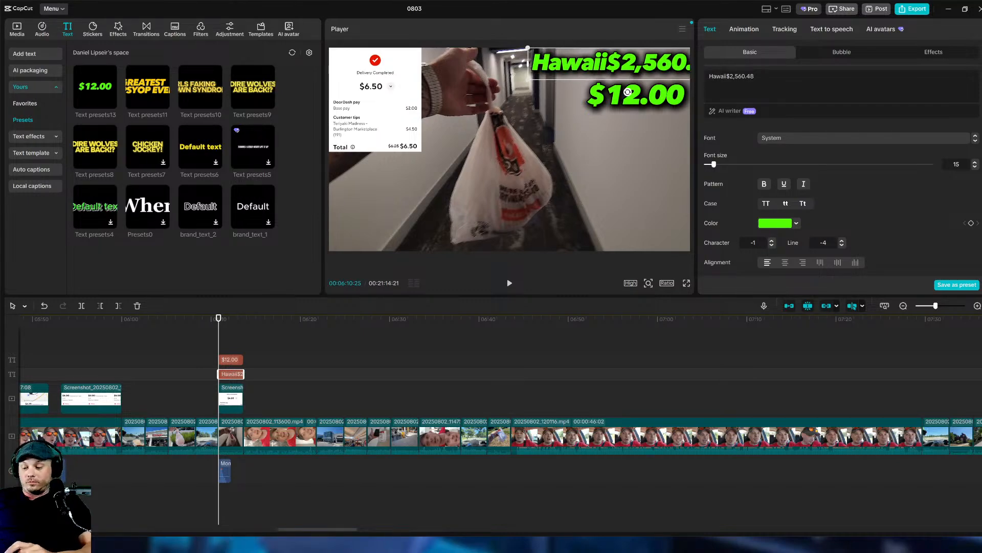
text(/)
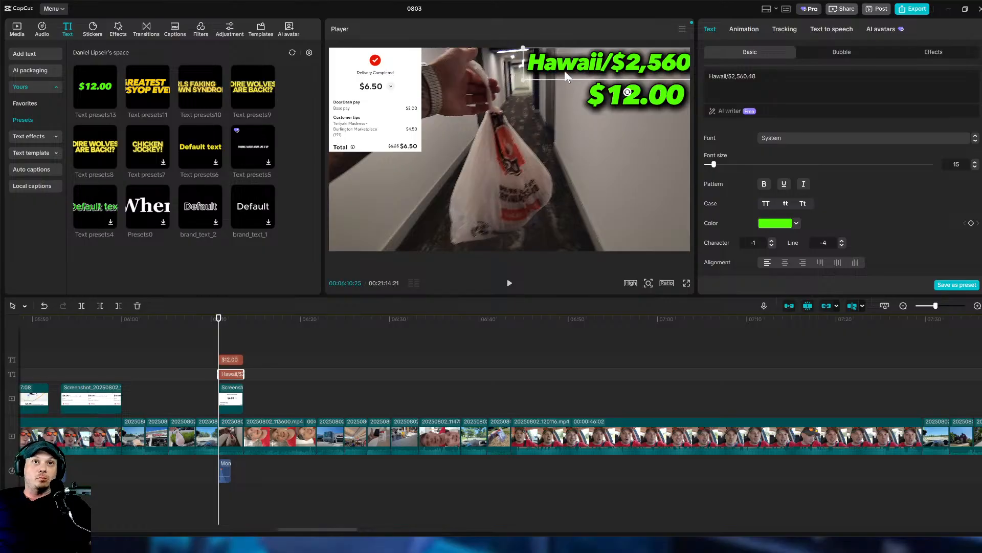
drag(636, 64, 594, 64)
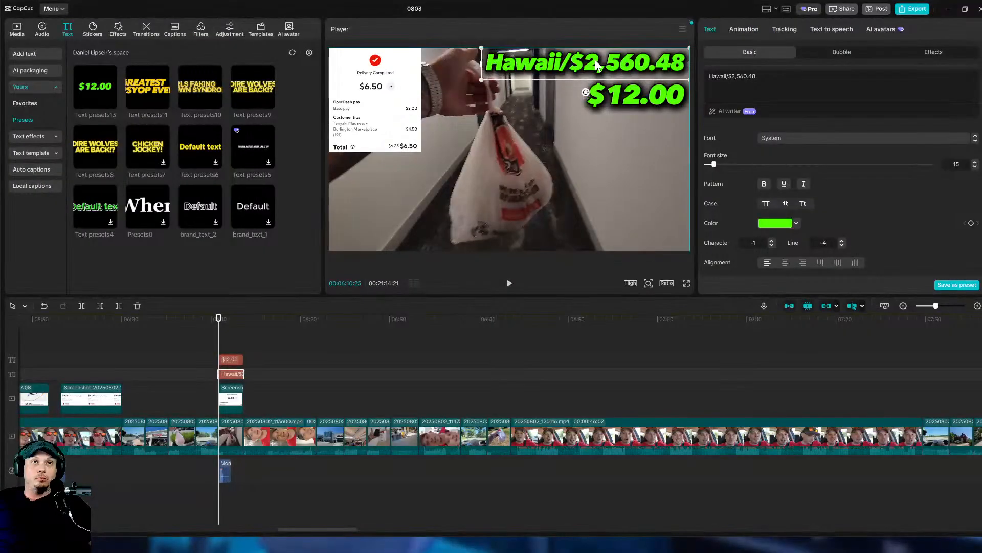
Shrink the $12.00 text, prefix it with "Today/" and fit the line beneath the Hawaii/$2,560.48 text.
click(643, 104)
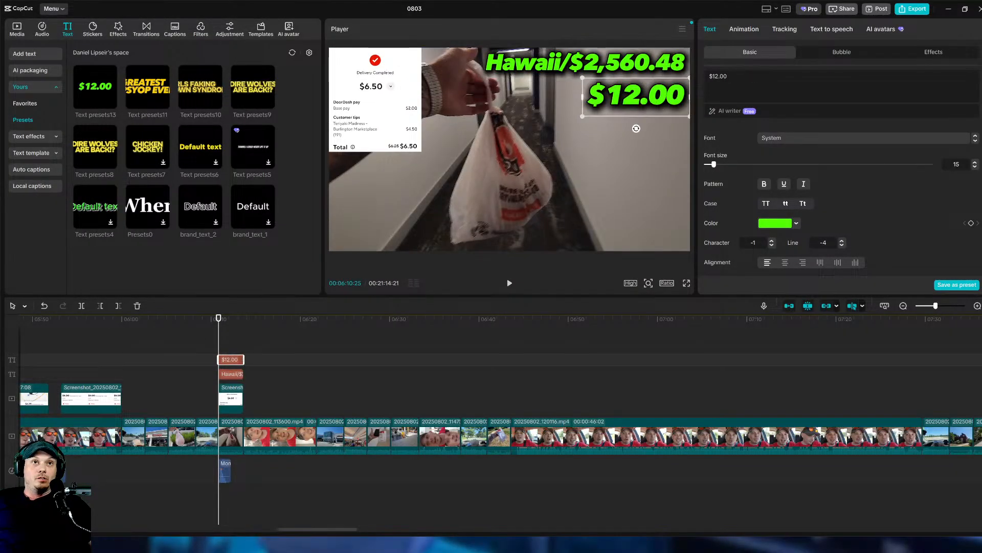
drag(583, 116, 642, 96)
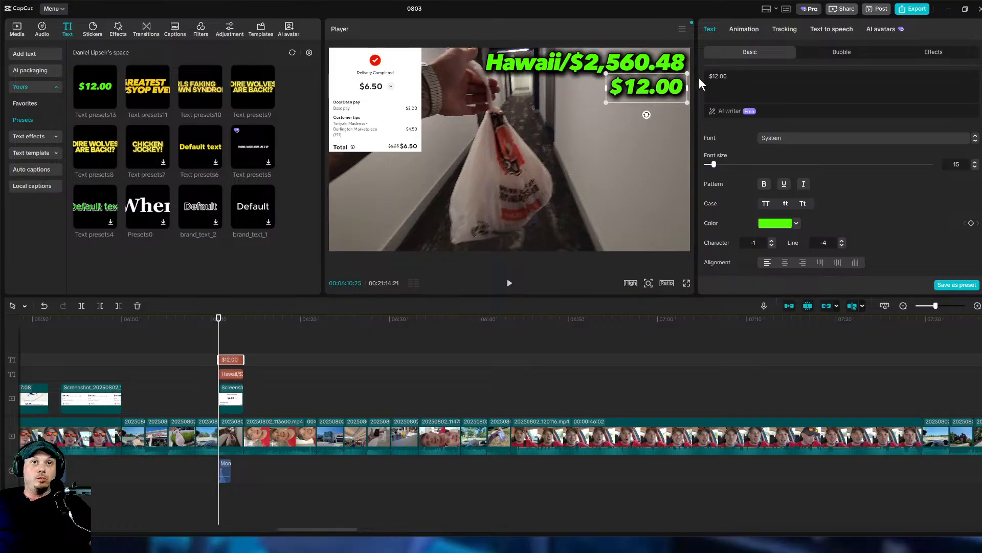
text(Day/)
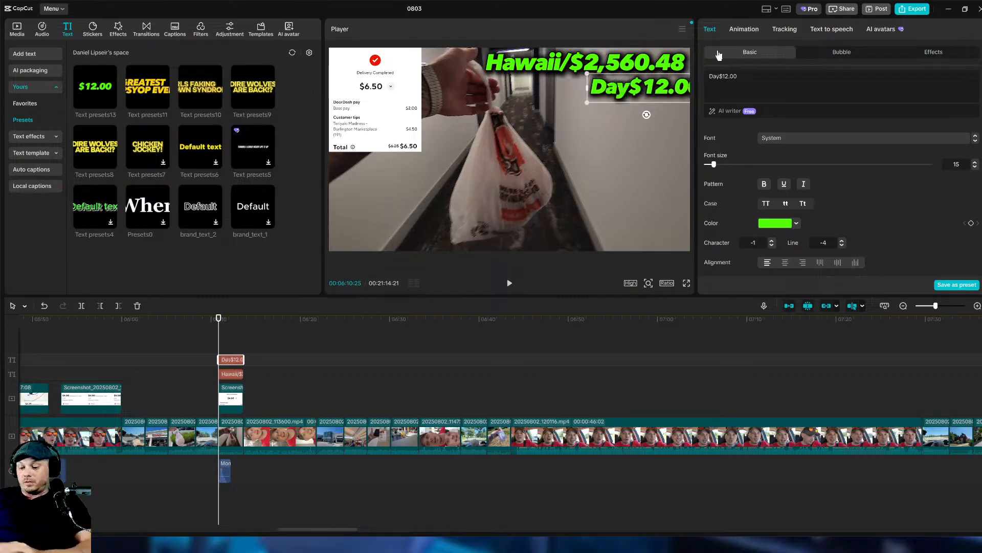
drag(658, 95, 632, 94)
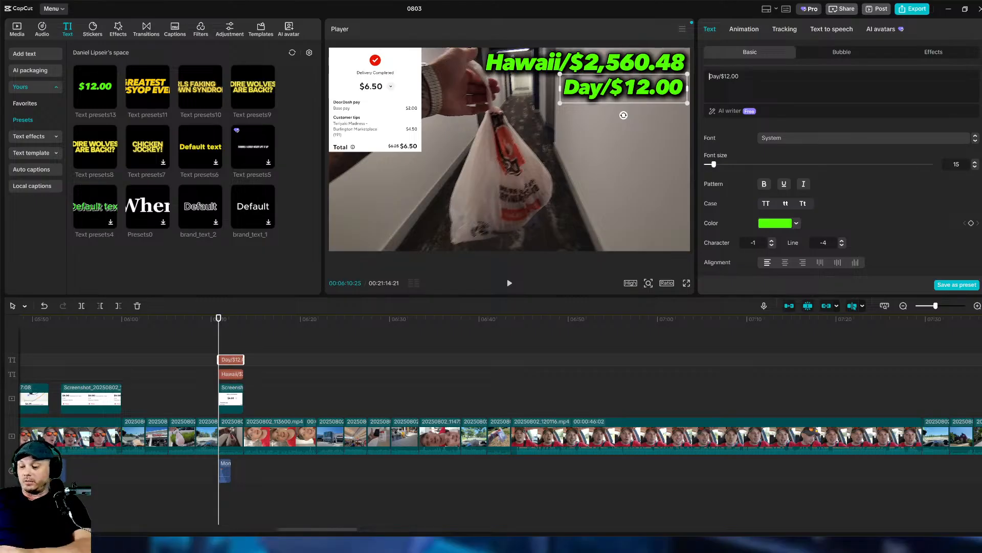
text(Tod)
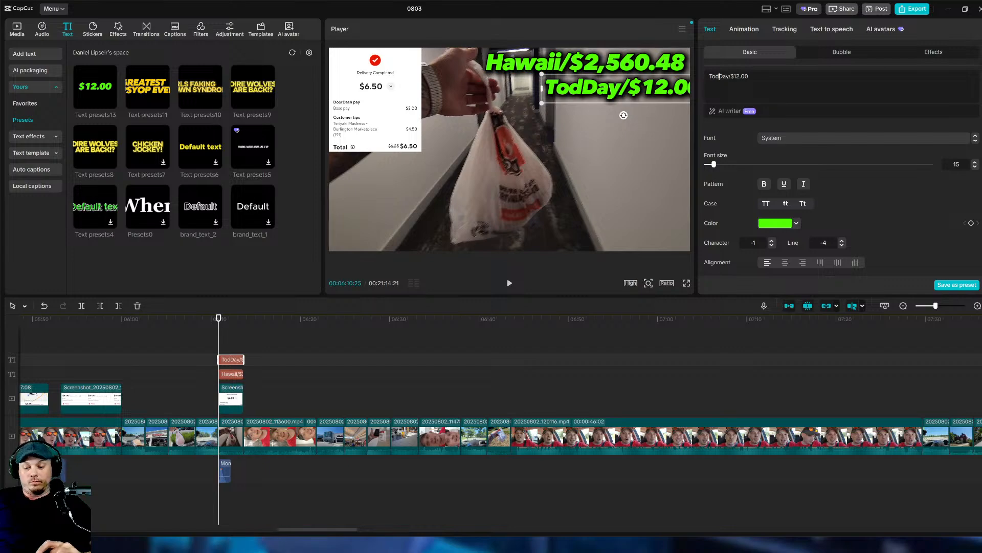
key(Delete)
mouse_move(639, 97)
mouse_down()
mouse_move(596, 97)
mouse_move(636, 95)
mouse_up()
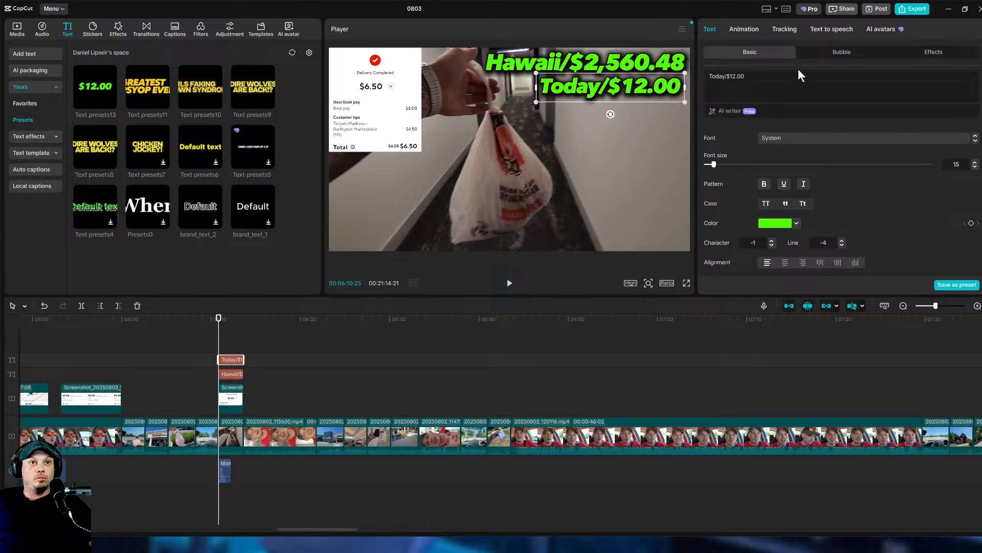
Change the amount in the "Today/" text to $6.50 and align its right end with the Hawaii line above.
key(BackSpace)
key(BackSpace)
key(BackSpace)
key(BackSpace)
key(BackSpace)
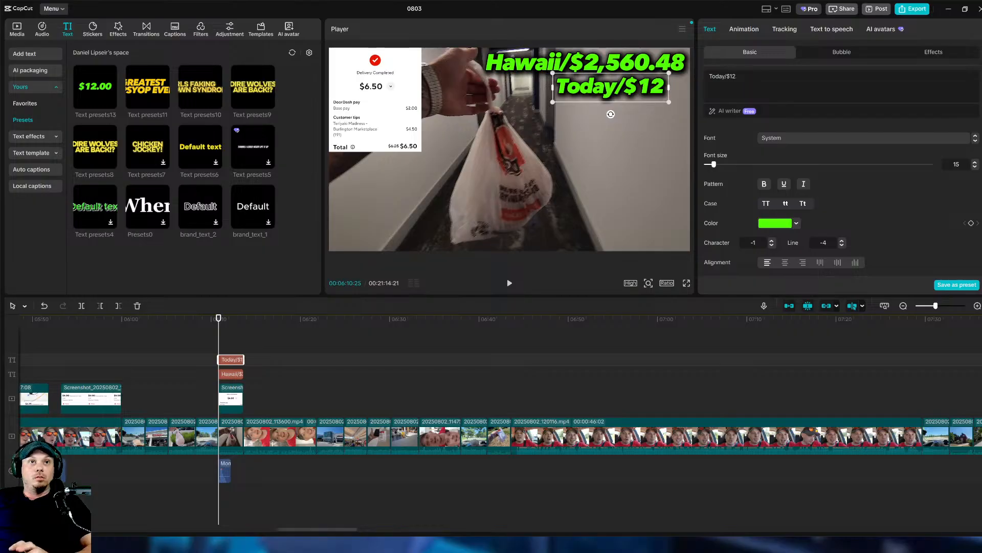
text(6.50)
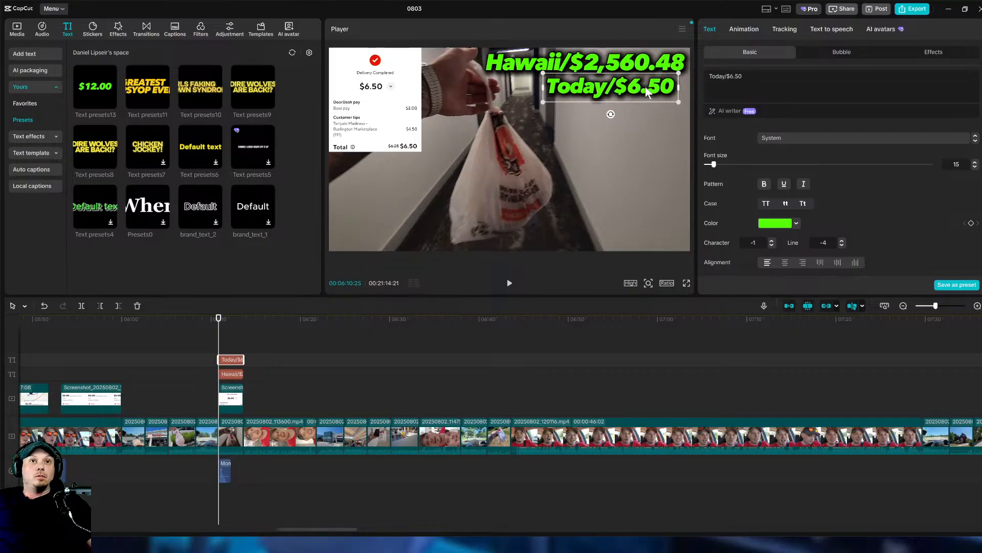
mouse_move(649, 92)
mouse_down()
mouse_move(658, 88)
mouse_move(649, 85)
mouse_up()
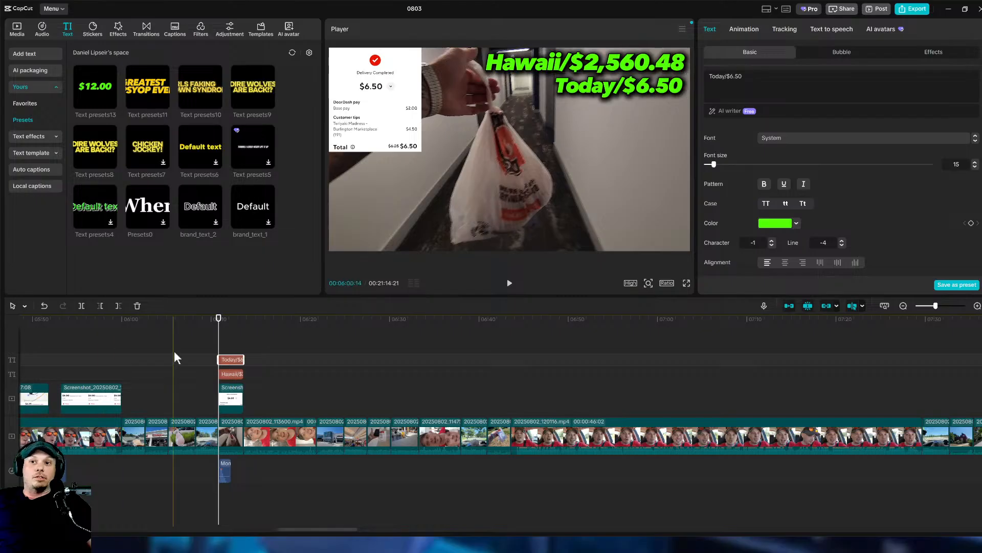
Rotate the sideways clip 20250802_113600.mp4 upright to 450° and enlarge it to 178% so it fills the frame.
click(212, 346)
click(509, 283)
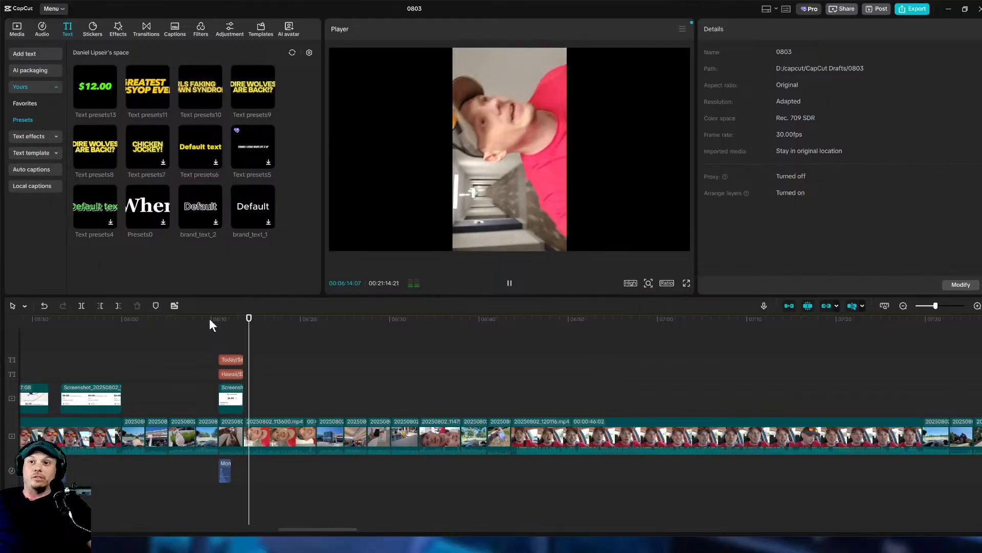
key(space)
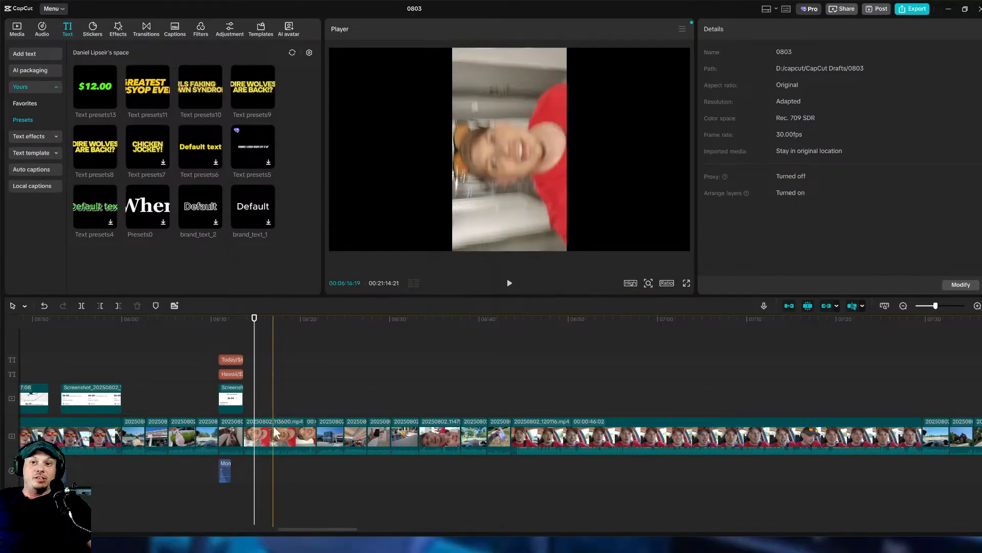
click(276, 431)
click(193, 305)
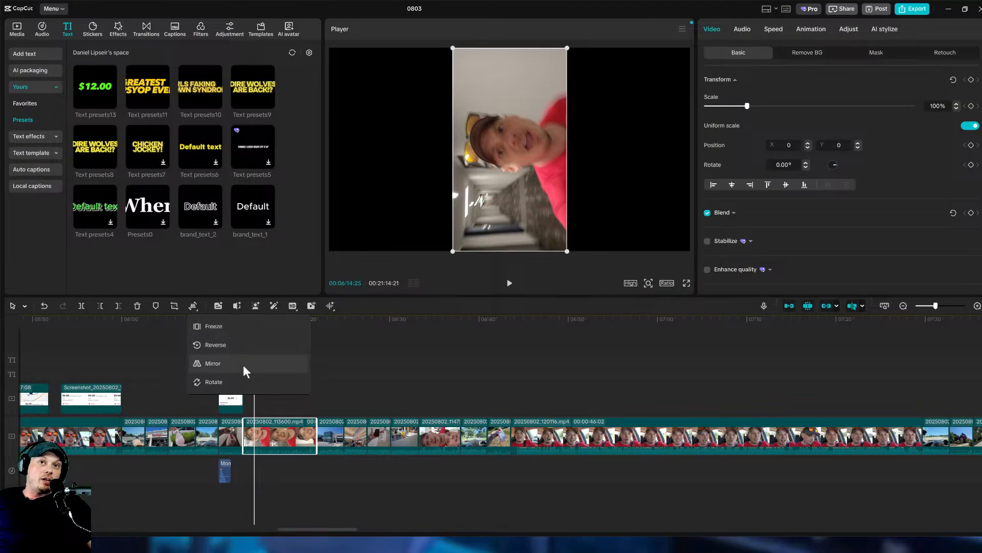
click(242, 382)
click(242, 381)
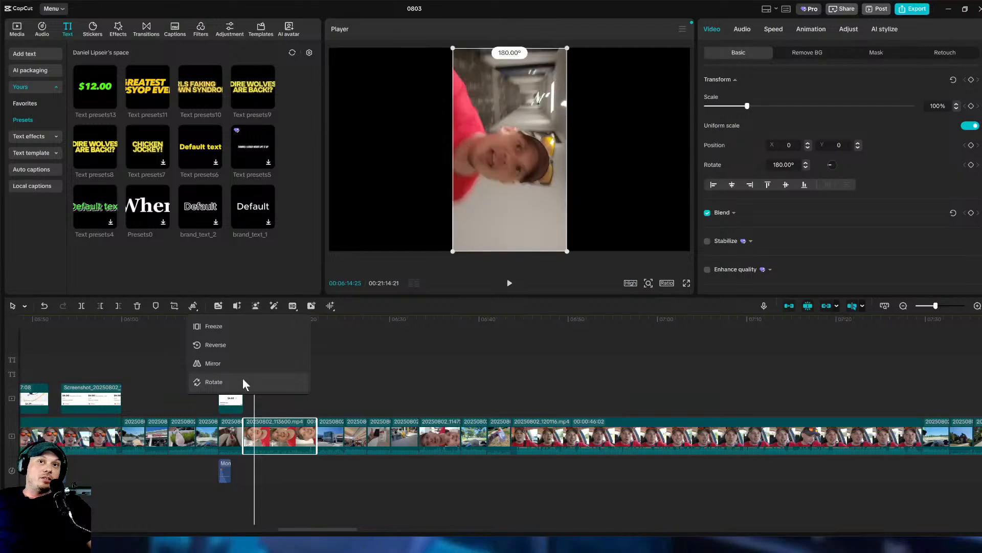
click(242, 382)
click(242, 381)
click(242, 382)
drag(611, 207, 704, 301)
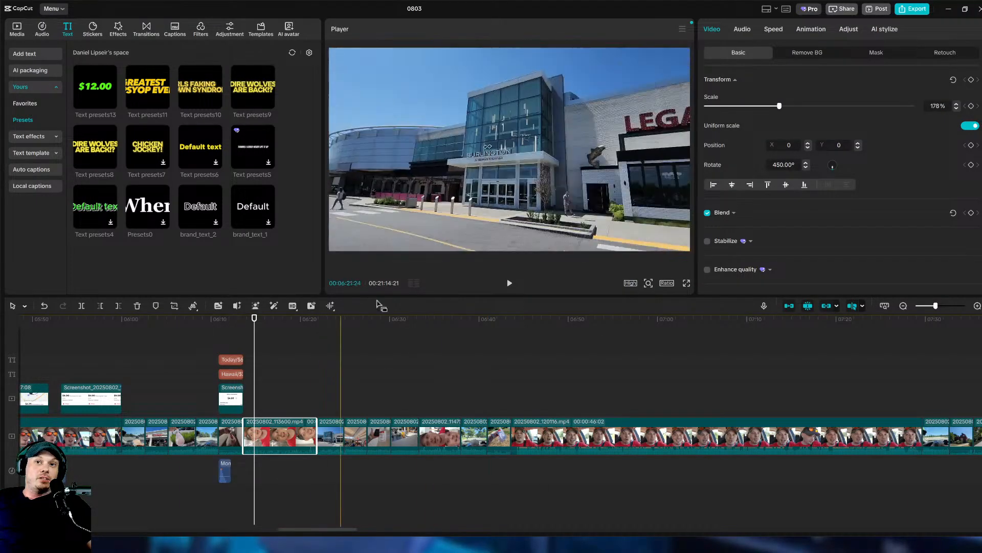
Play back the rotated clip, then overlay the $7.00 Chick-fil-A offer screenshot from 00:06:24:27 for the length of the clip beneath.
click(244, 338)
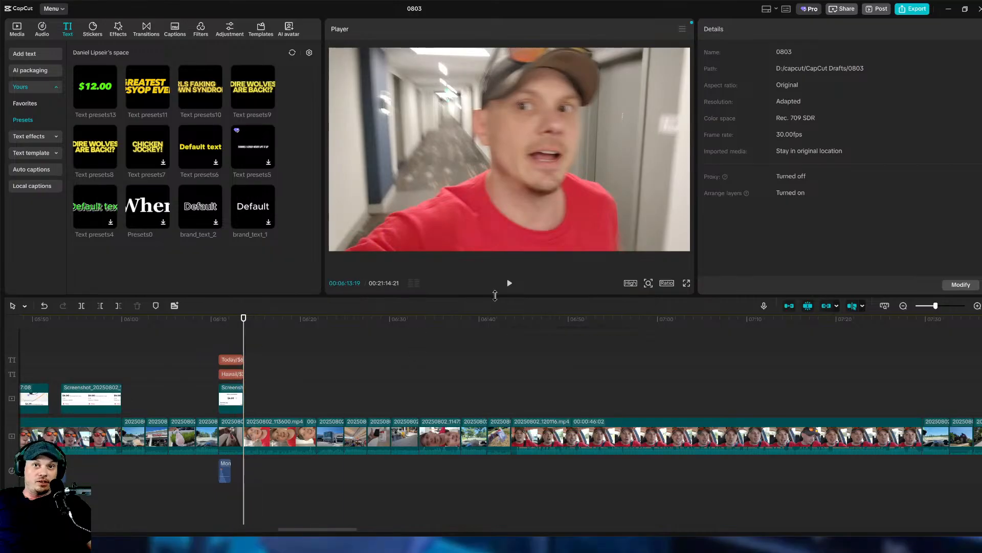
click(509, 284)
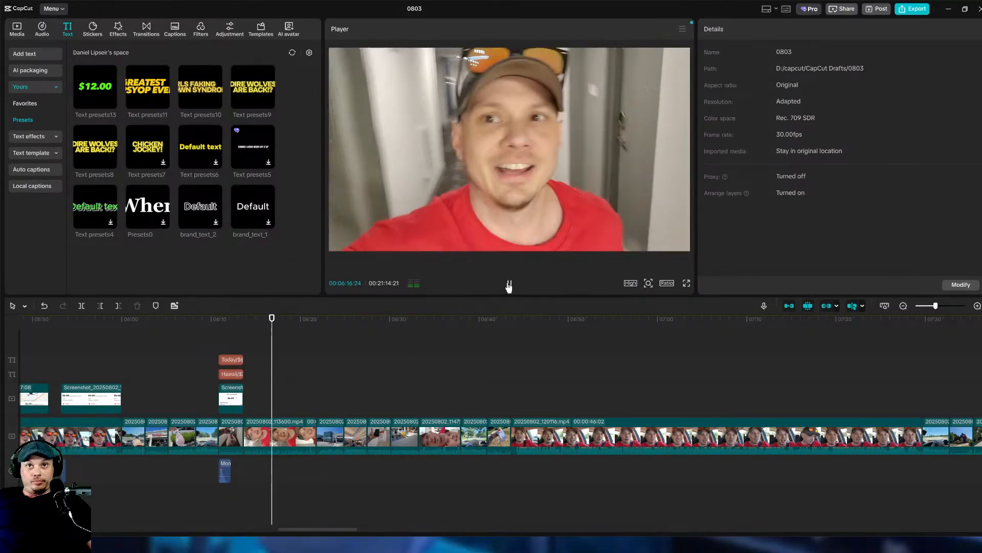
click(508, 284)
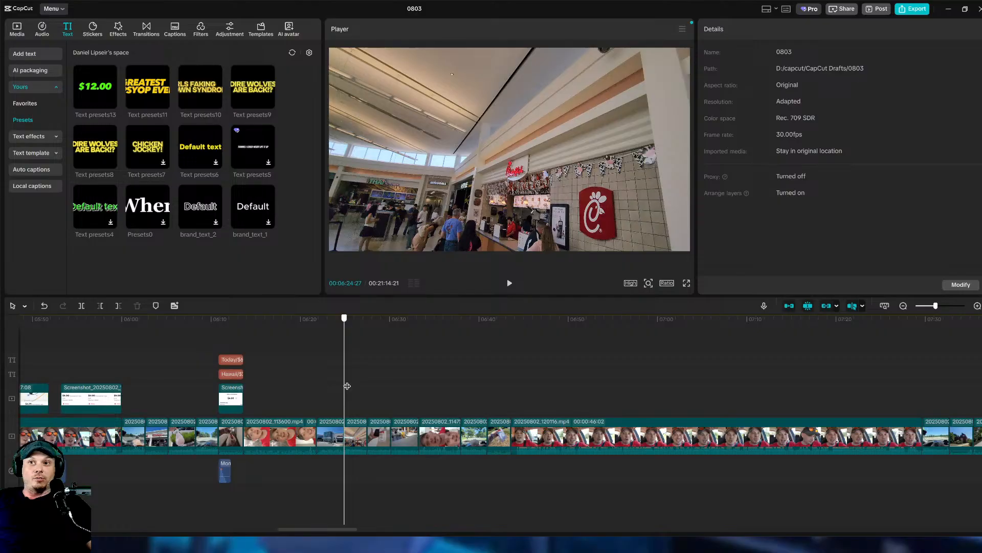
click(15, 28)
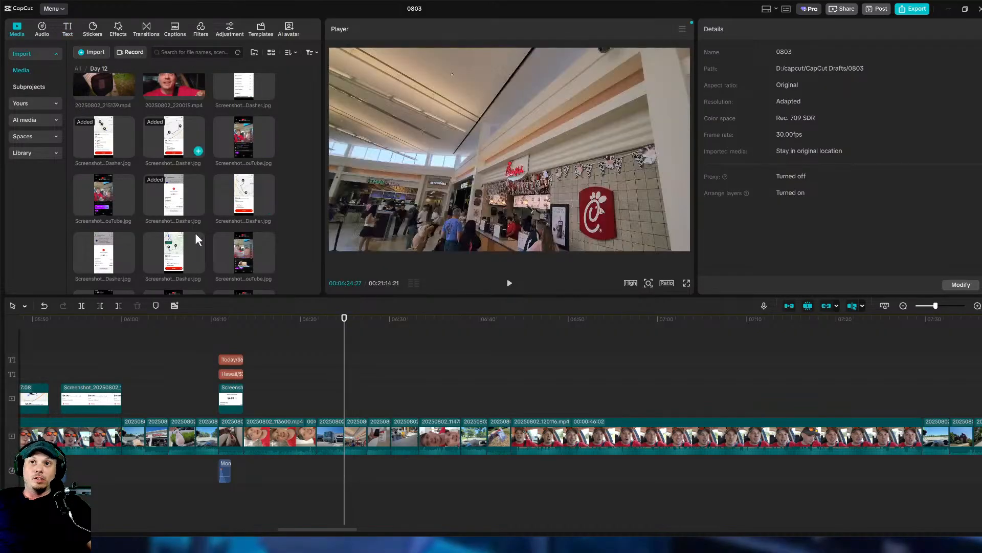
drag(195, 232, 368, 397)
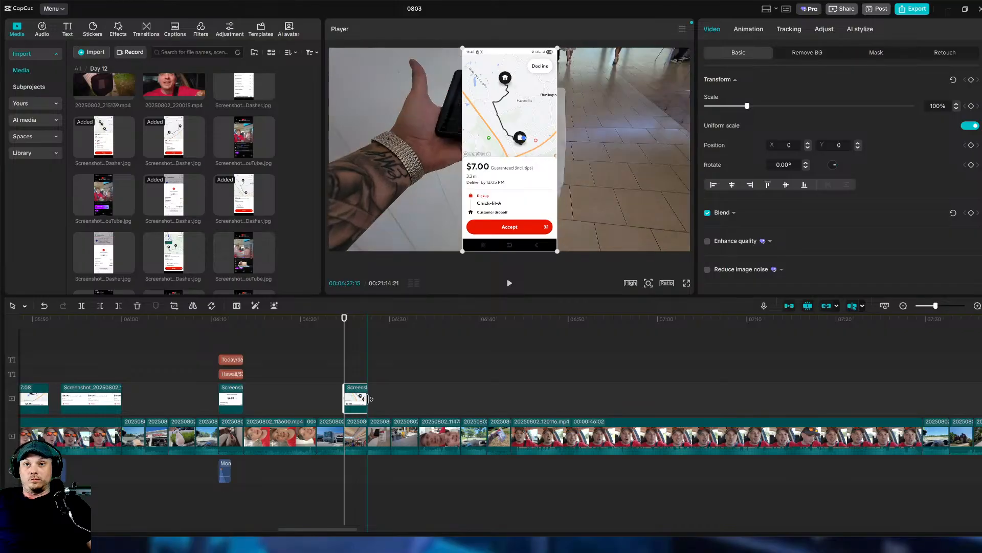
Crop the offer screenshot to its $7.00, mileage and Chick-fil-A pickup details, scale it to 36% and place it in the frame's upper-left corner.
click(174, 305)
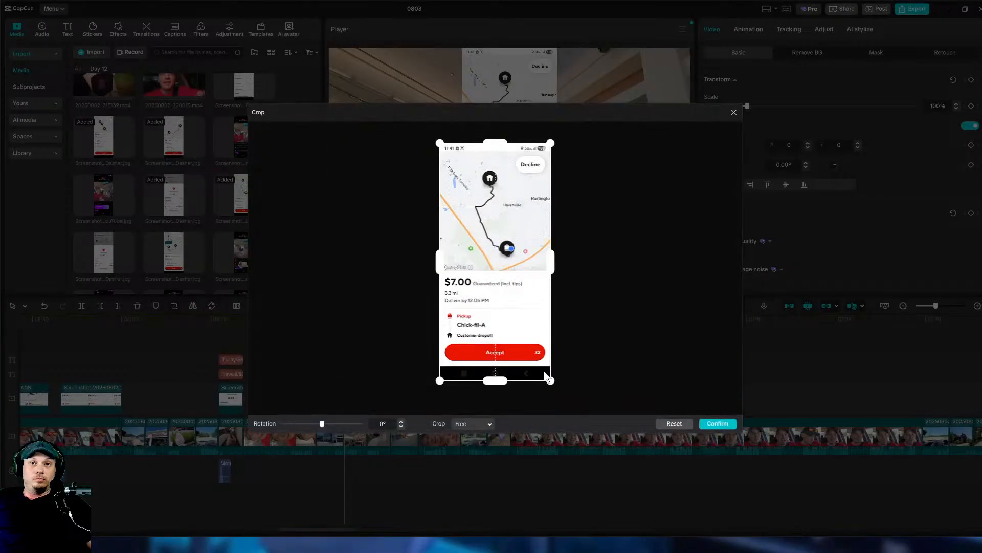
drag(549, 379, 526, 333)
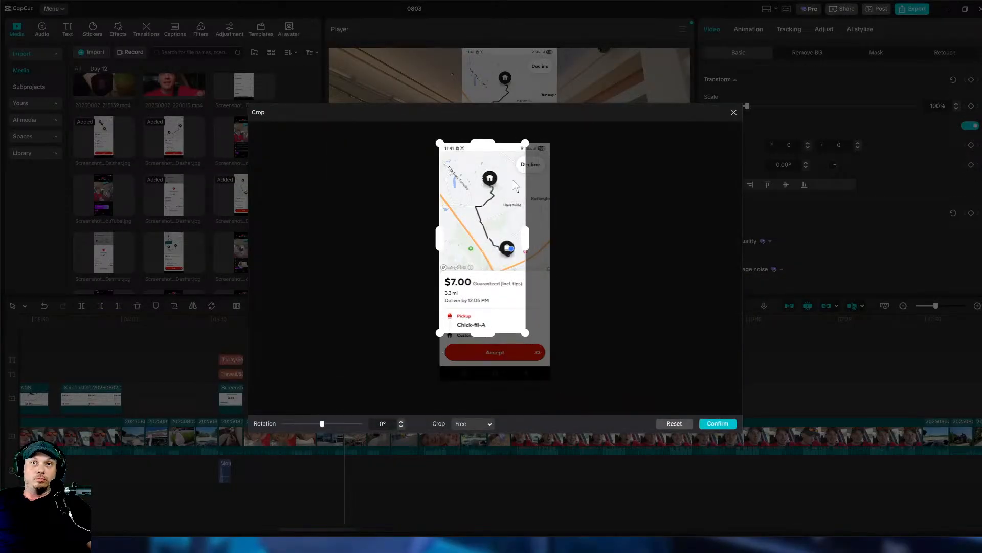
drag(467, 150, 493, 276)
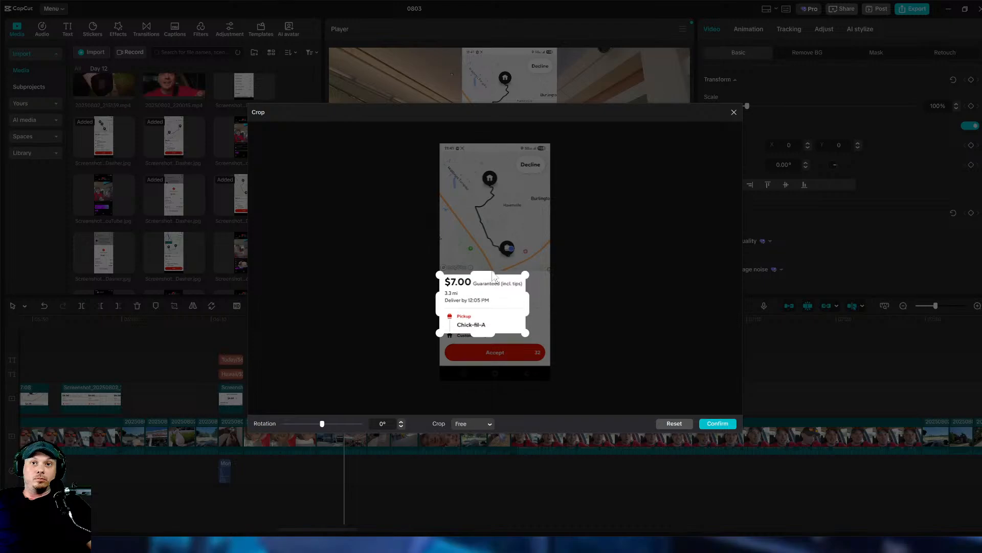
click(718, 423)
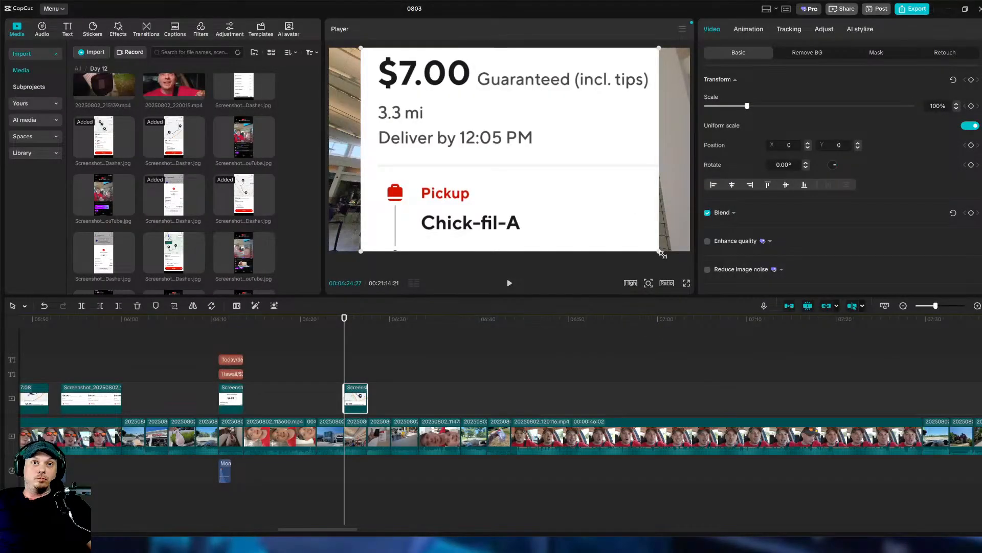
drag(531, 116, 380, 91)
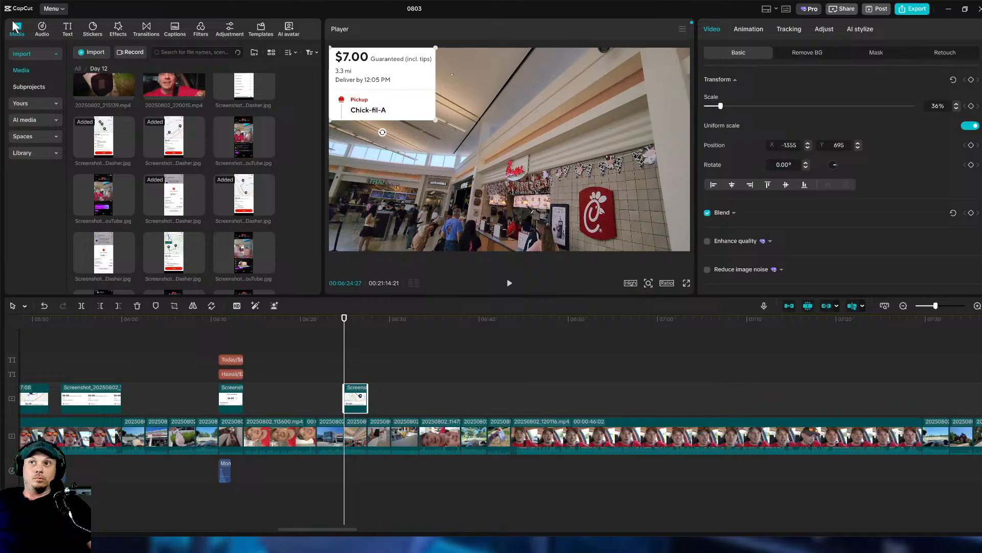
Add the favorite "[Camera] Sound effect 02 to release the shutter!" at 00:06:24:27, where the $7.00 offer screenshot starts.
click(41, 28)
click(305, 76)
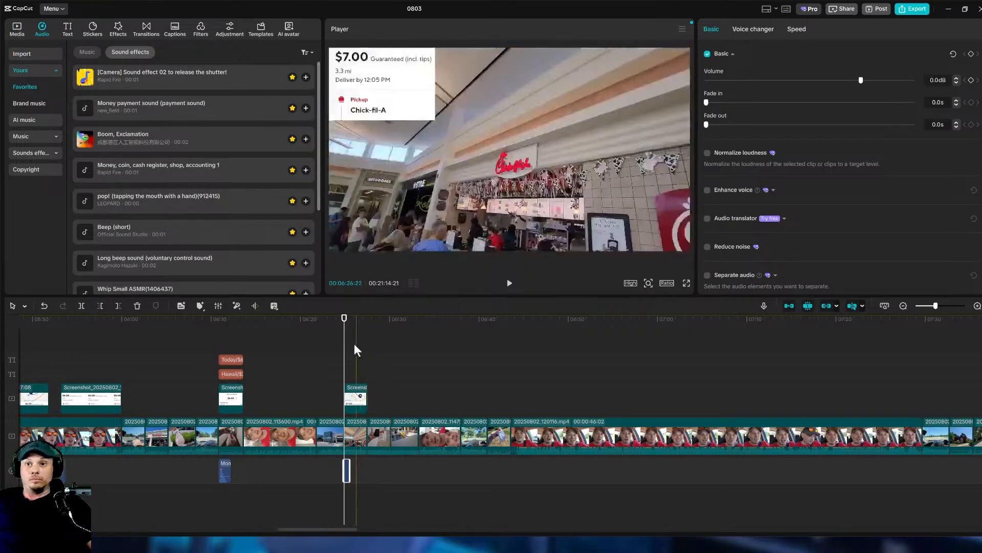
click(349, 319)
Rotate the sideways clip at about 00:06:34 by 90° and enlarge it to 178% so it fills the frame.
drag(329, 531, 357, 531)
scroll(204, 409, left, 5)
click(62, 365)
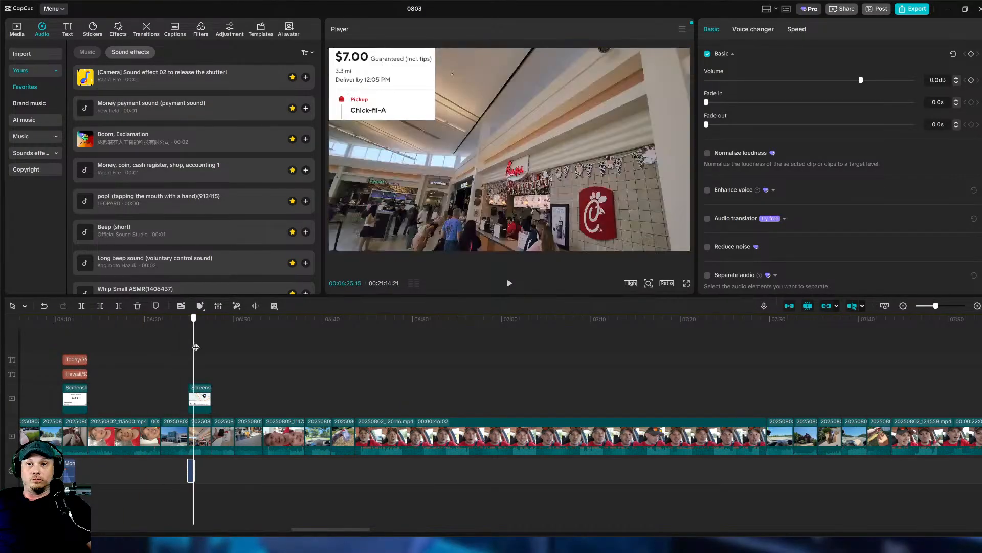
click(250, 359)
drag(250, 358, 272, 359)
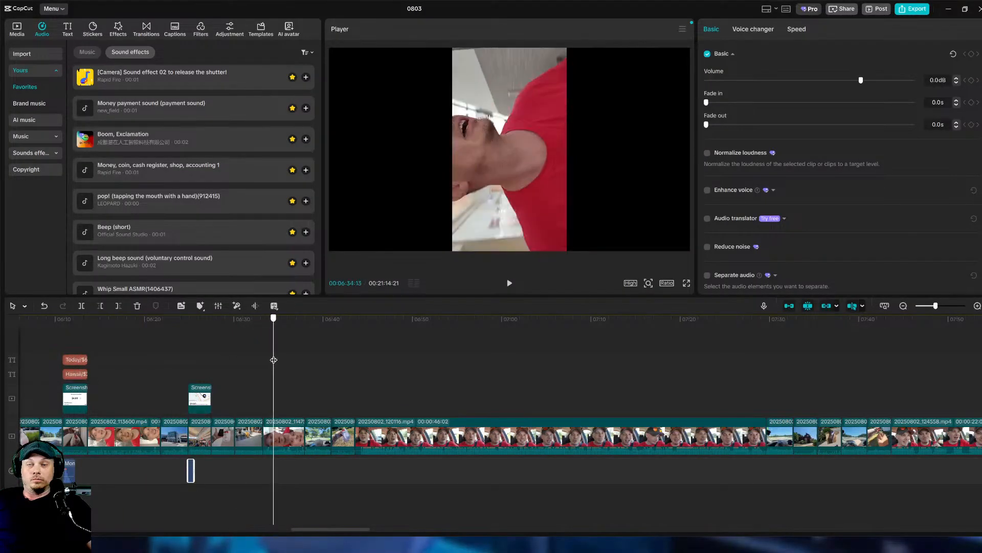
click(284, 438)
click(193, 306)
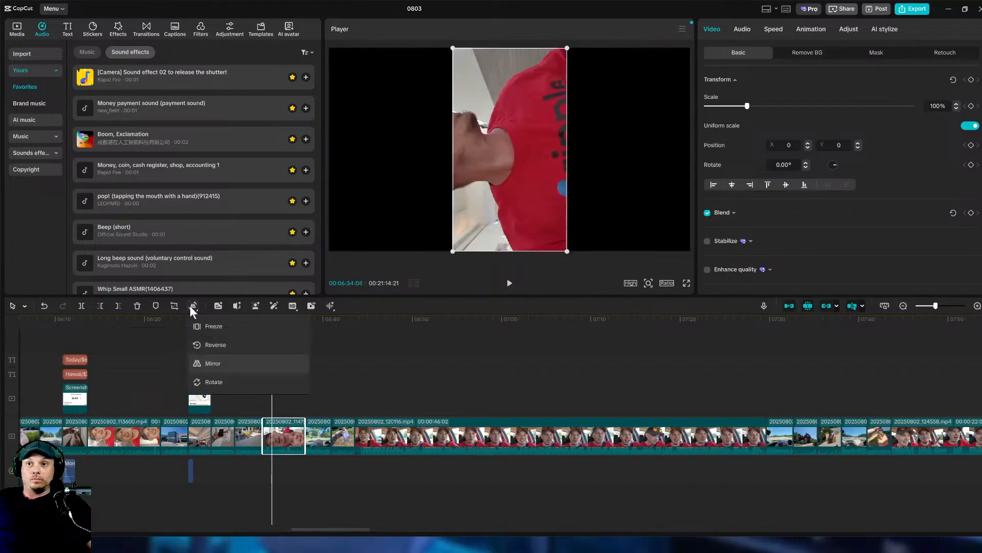
click(211, 382)
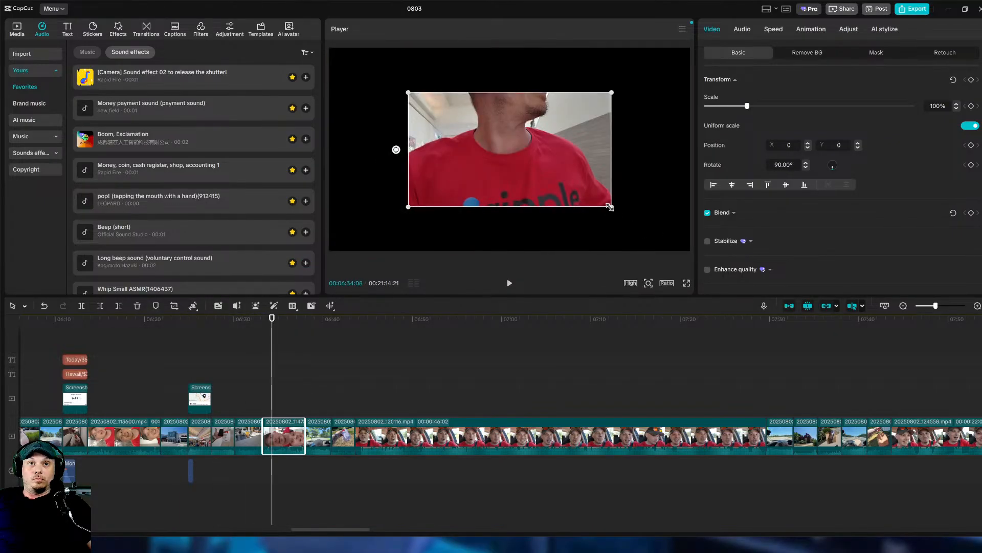
drag(610, 207, 705, 290)
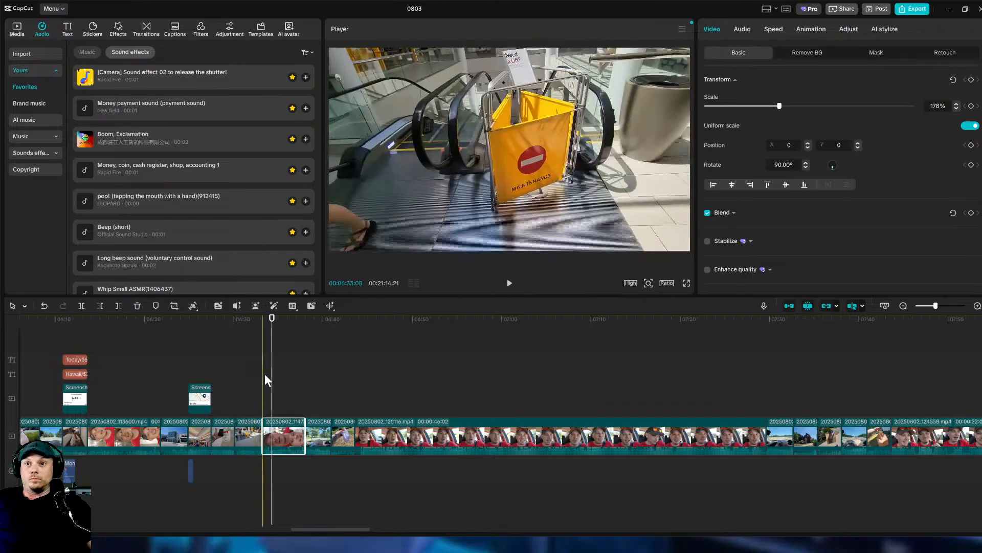
Add the "Money payment sound (payment sound)" effect and the $7.00 Delivery Completed screenshot at 00:06:40:28, ending the screenshot with the clip beneath.
drag(266, 380, 333, 390)
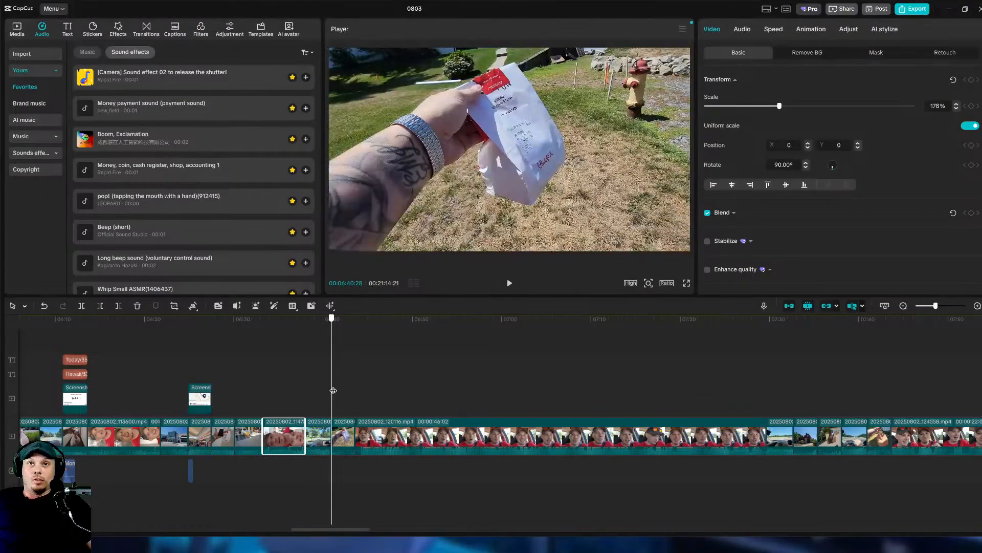
click(306, 108)
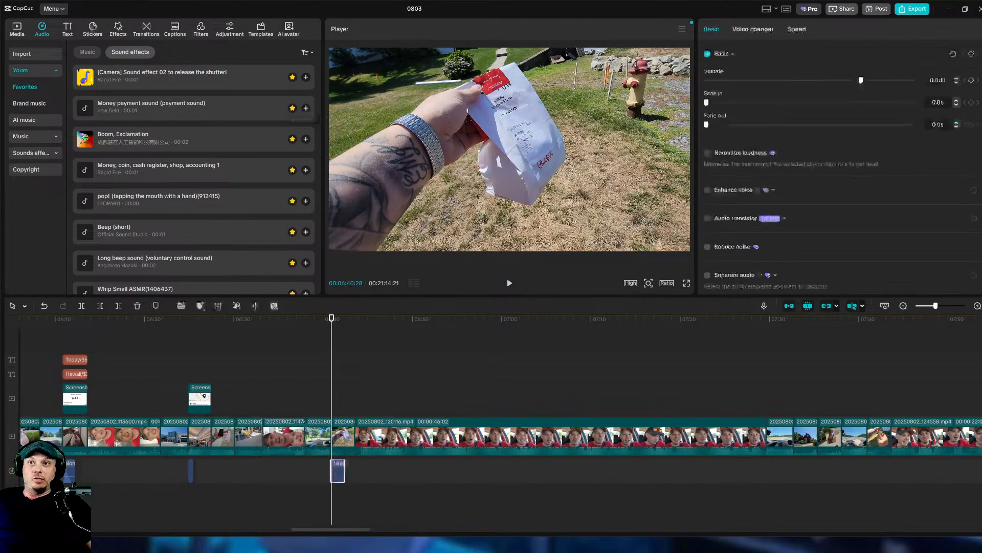
click(16, 28)
drag(174, 225, 355, 396)
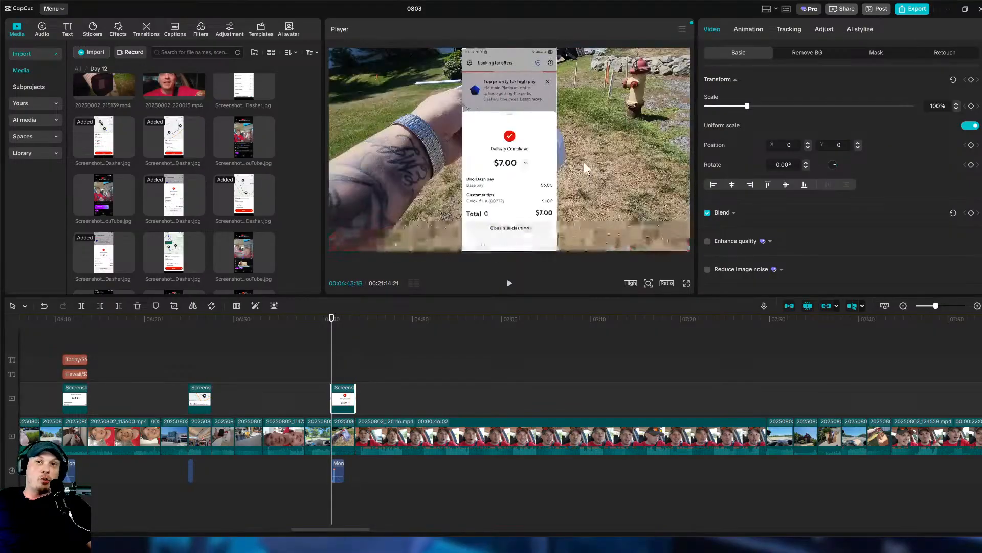
Crop the $7.00 payout screenshot to its Delivery Completed and pay breakdown area, scale it to 48% and place it in the frame's upper-left corner.
click(174, 306)
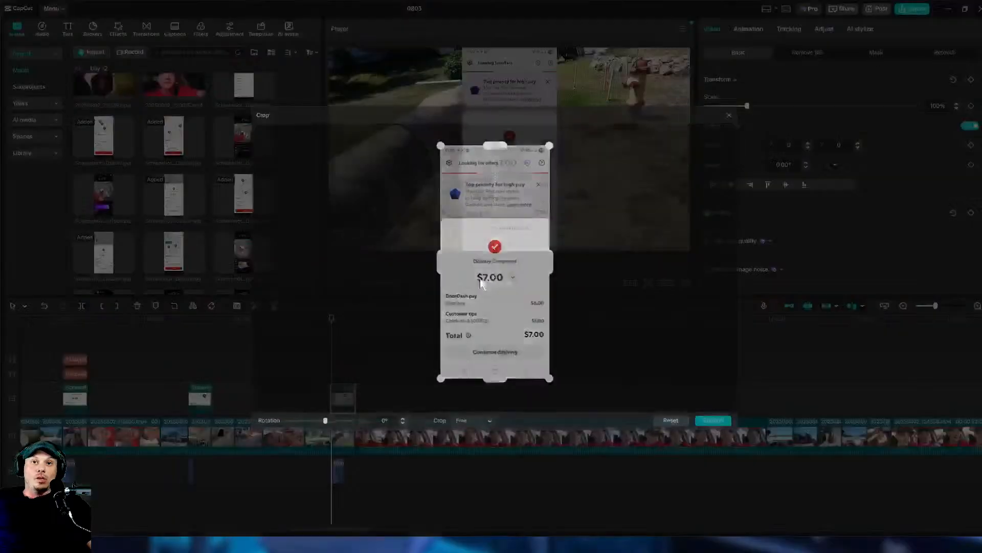
drag(502, 380, 507, 344)
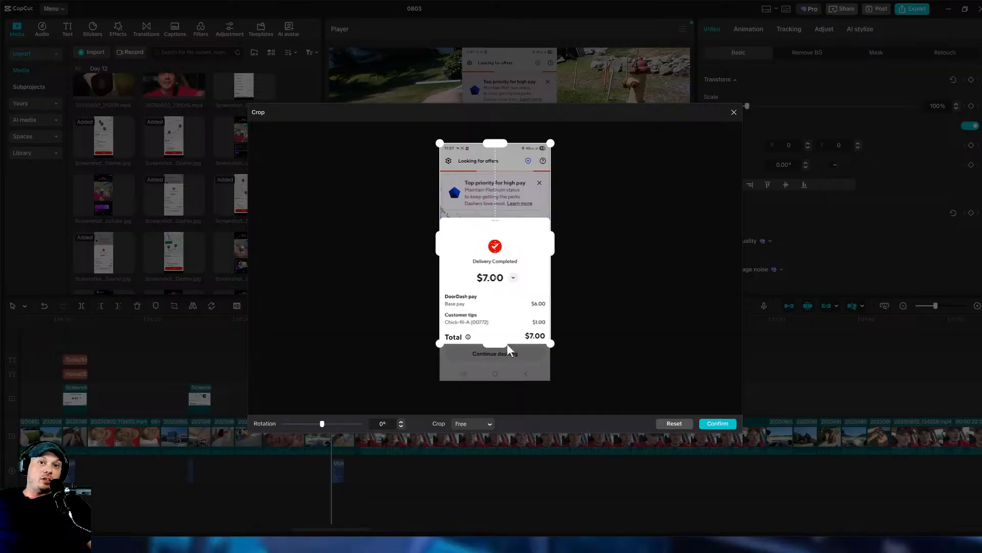
drag(491, 147, 495, 239)
click(716, 424)
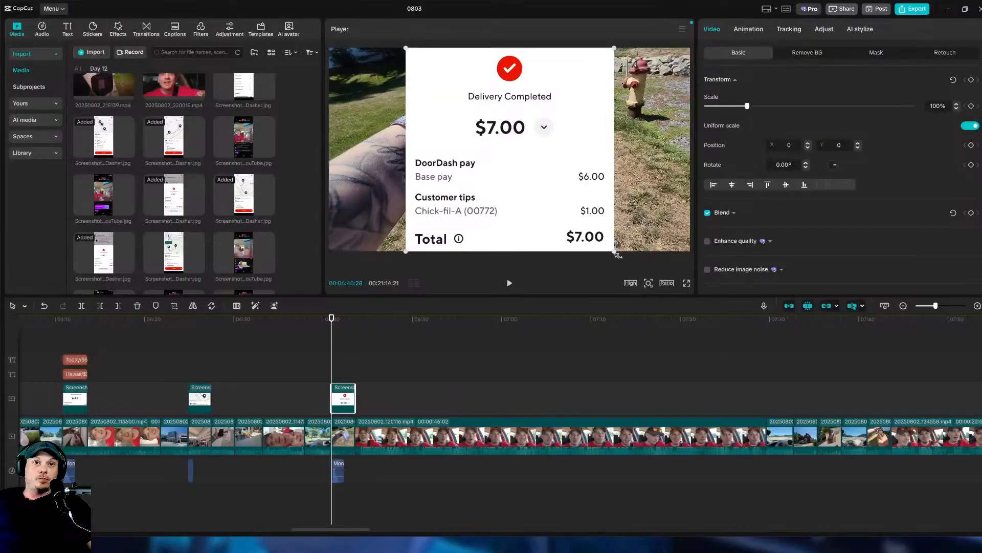
drag(617, 255, 565, 207)
drag(525, 158, 391, 100)
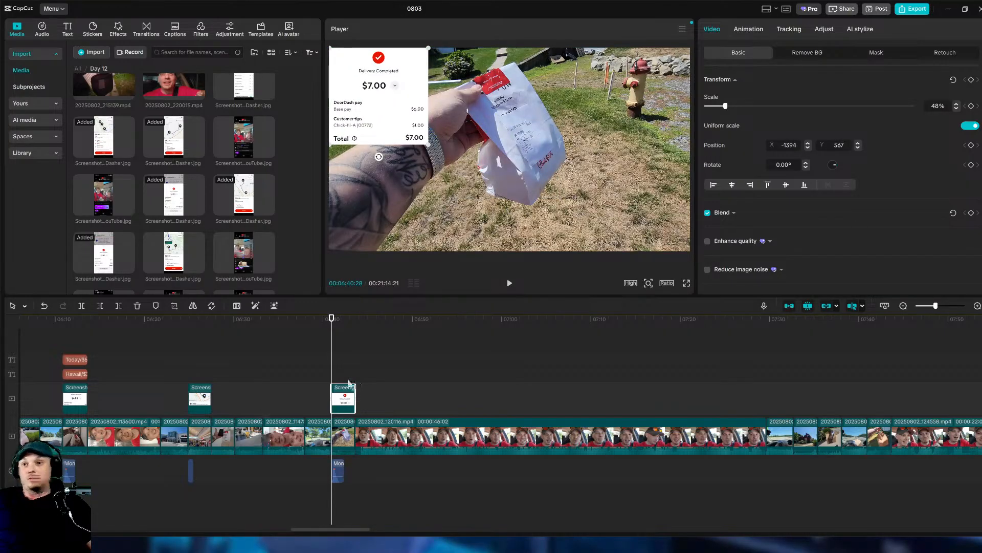
key(ctrl+v)
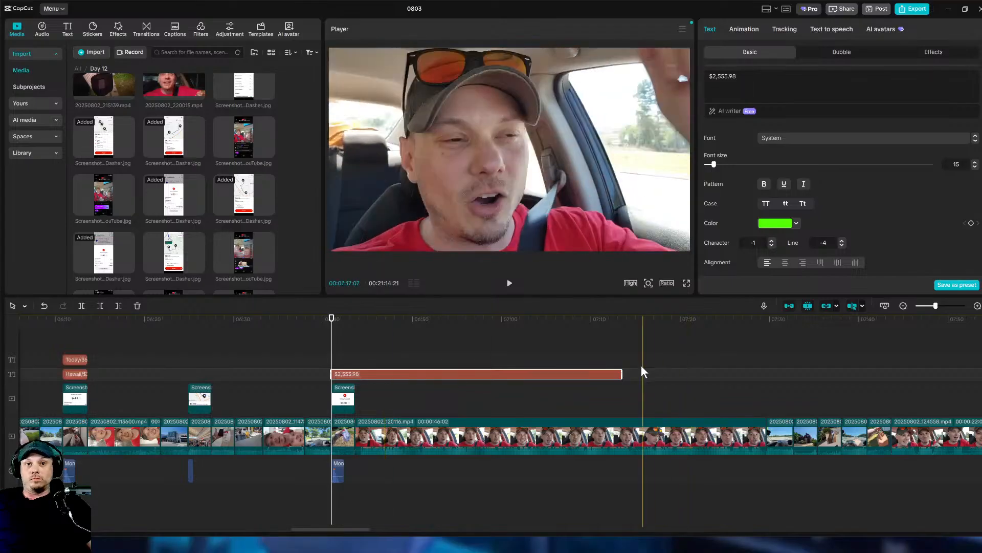
drag(622, 374, 353, 372)
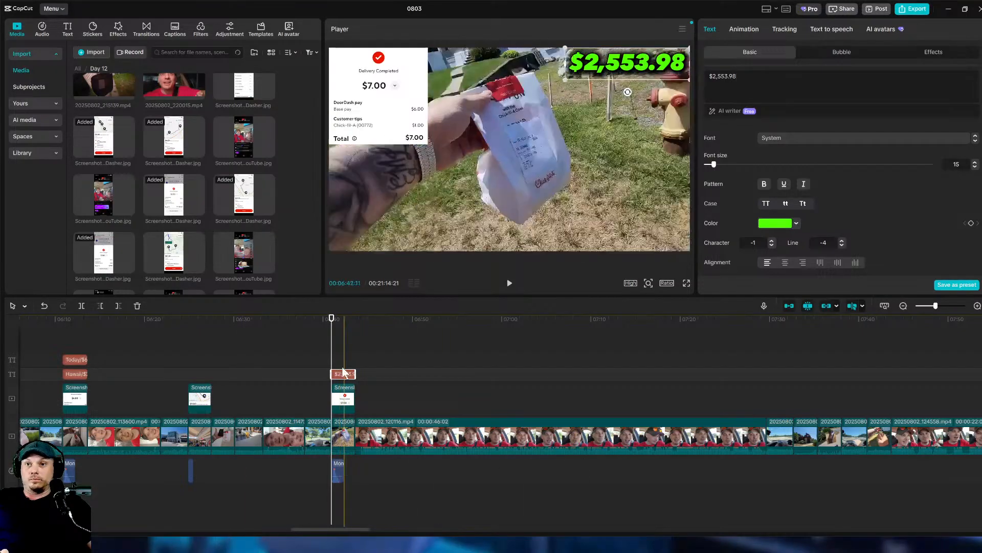
key(BackSpace)
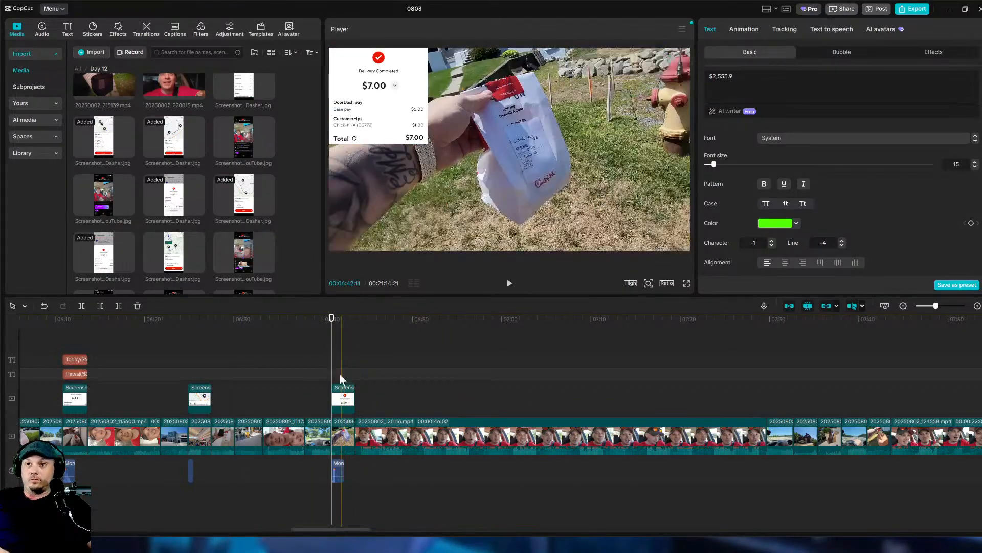
key(Delete)
Copy the earlier Hawaii earnings text to the $7.00 payout screenshot at 00:06:40:28 and change it to "Hawaii/$2,567.48".
click(75, 374)
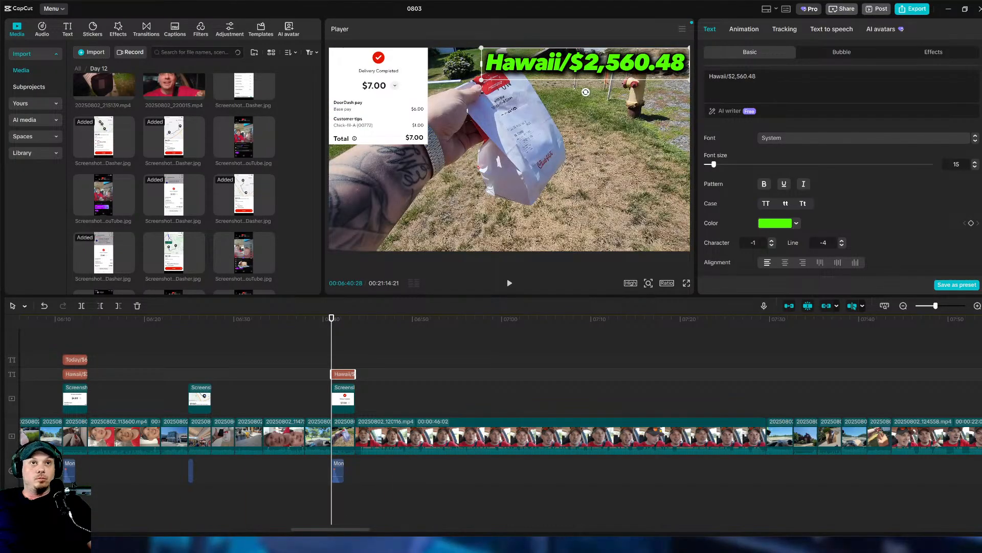
key(BackSpace)
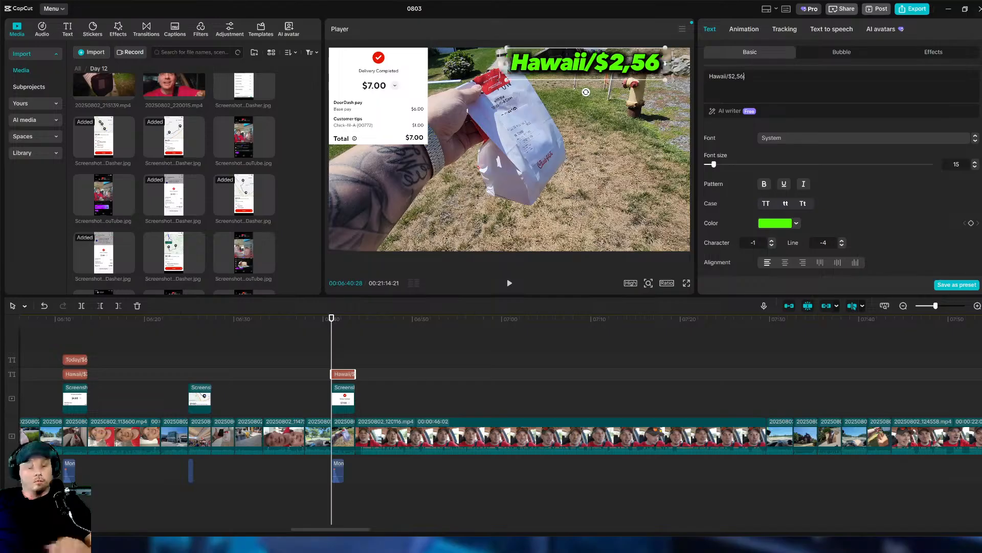
text(7.48)
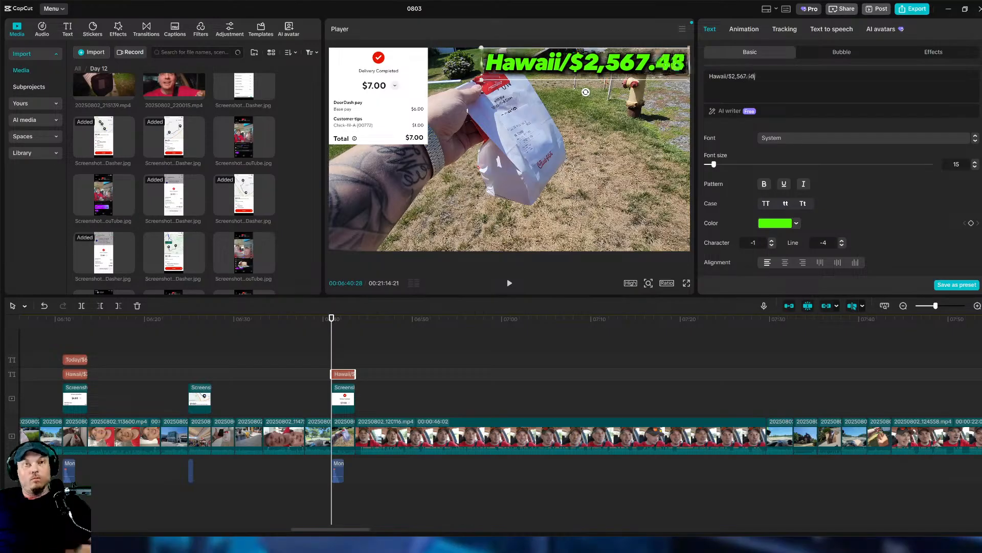
click(68, 30)
drag(96, 86, 352, 358)
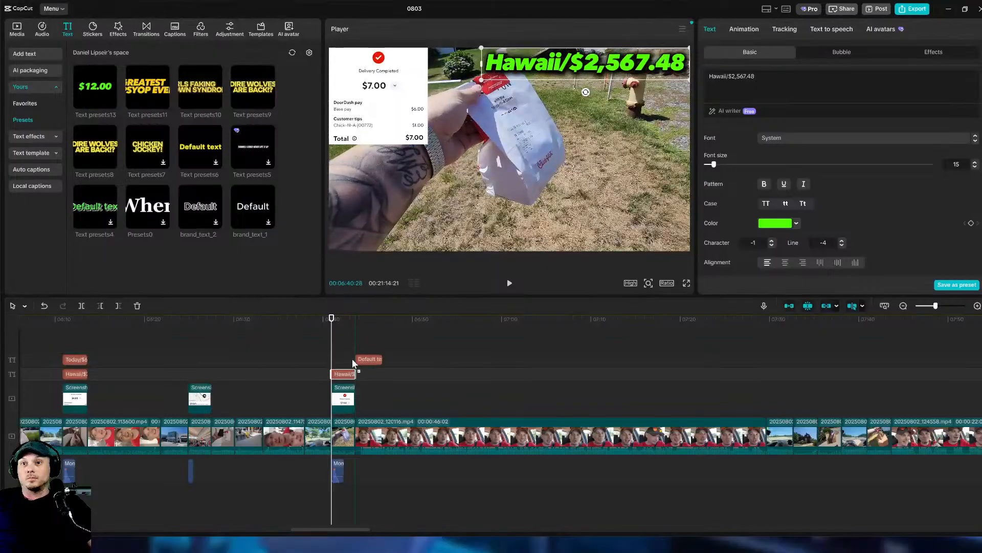
click(343, 359)
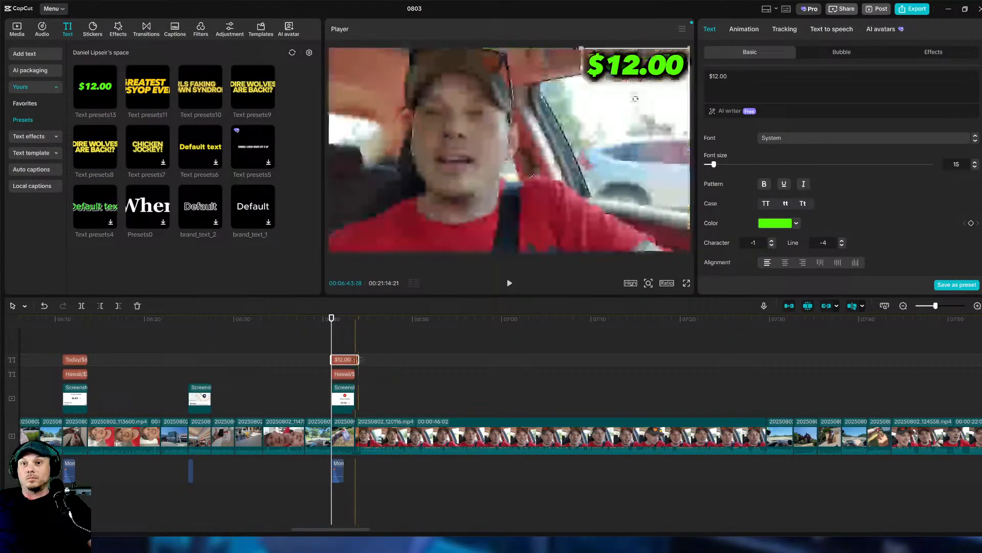
drag(358, 359, 354, 359)
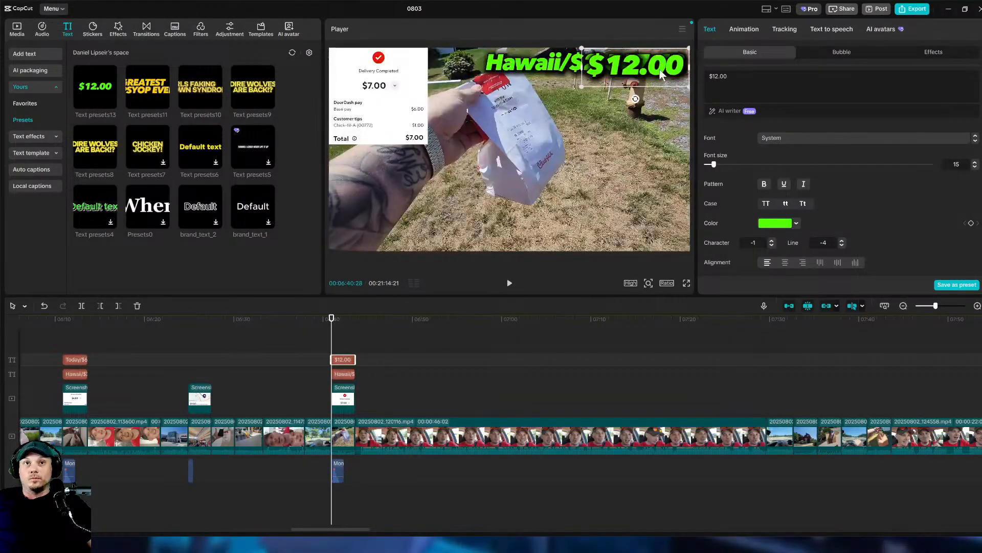
key(Delete)
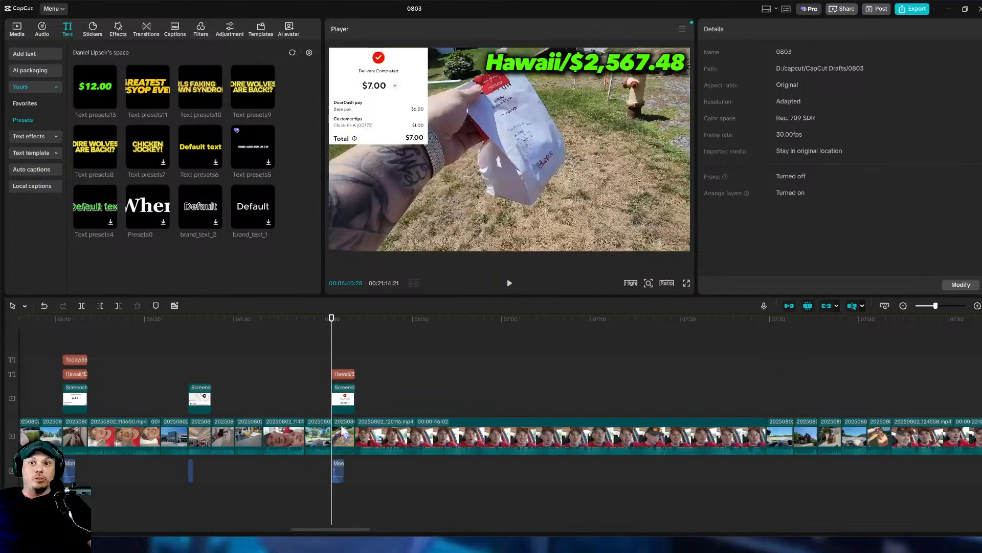
Add "Today/$13.50" as a second line to the Hawaii earnings text and play back the payout section.
click(342, 373)
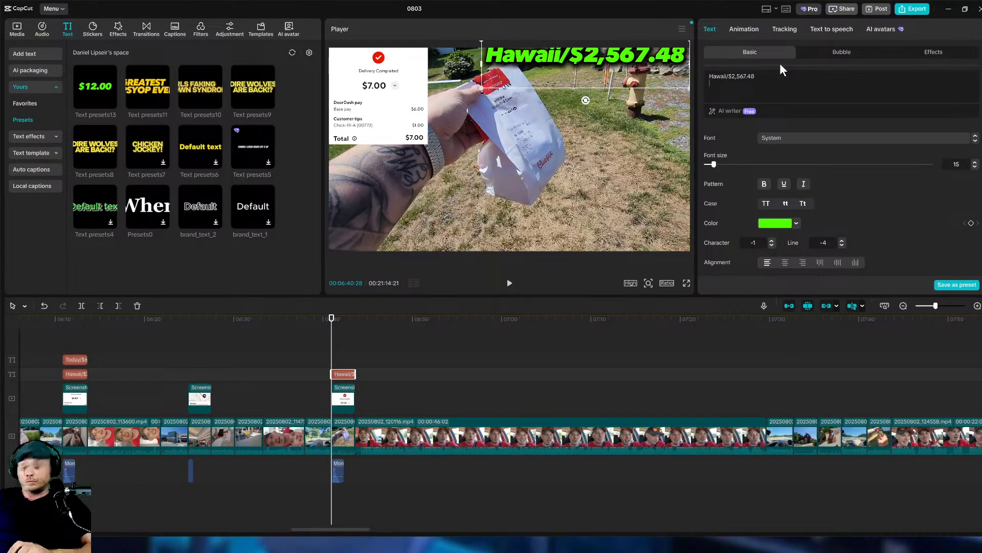
key(Return)
text(Today)
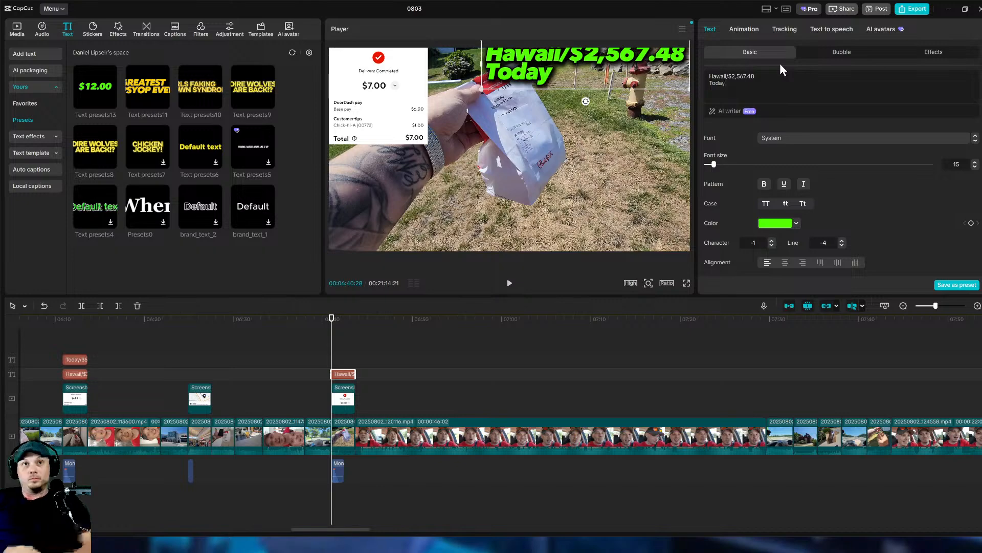
text(/$13.50)
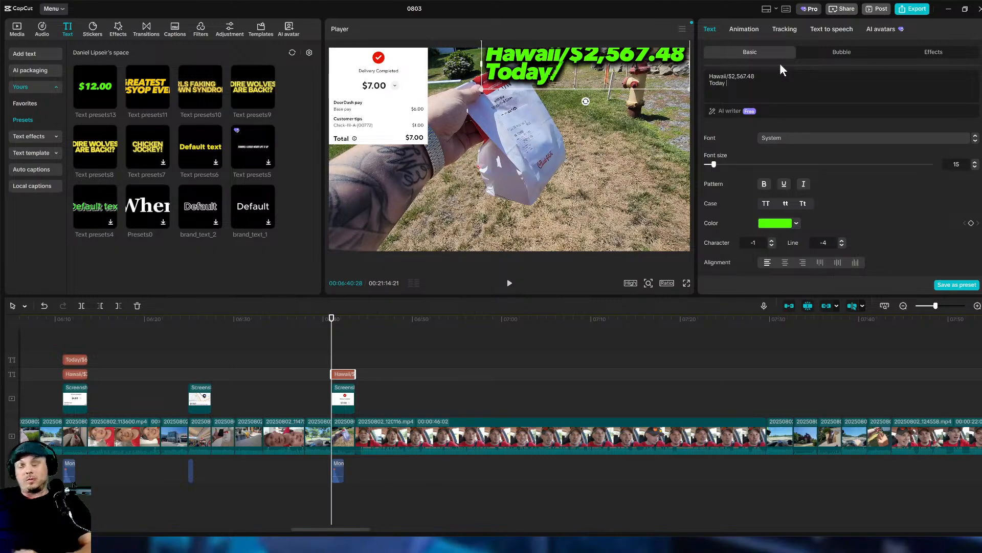
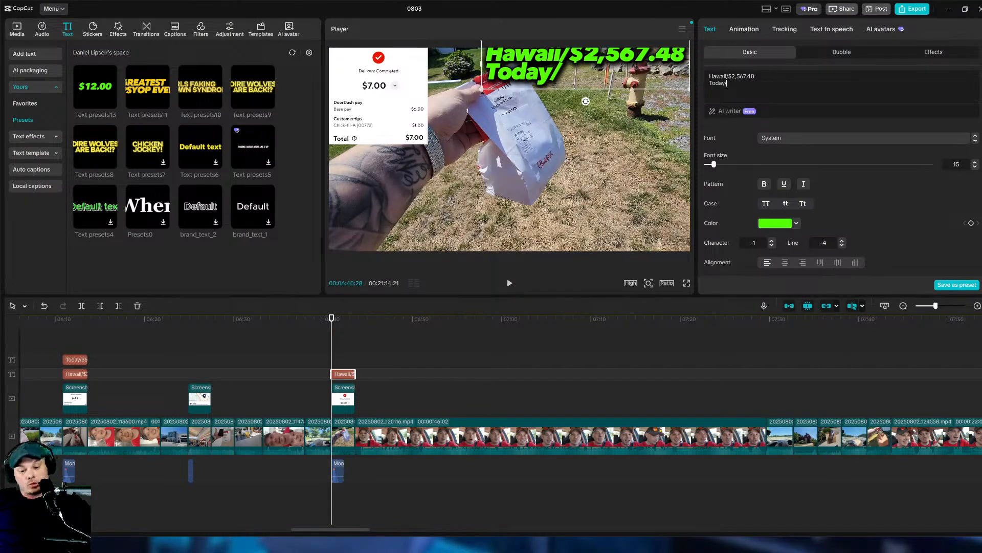
text($13)
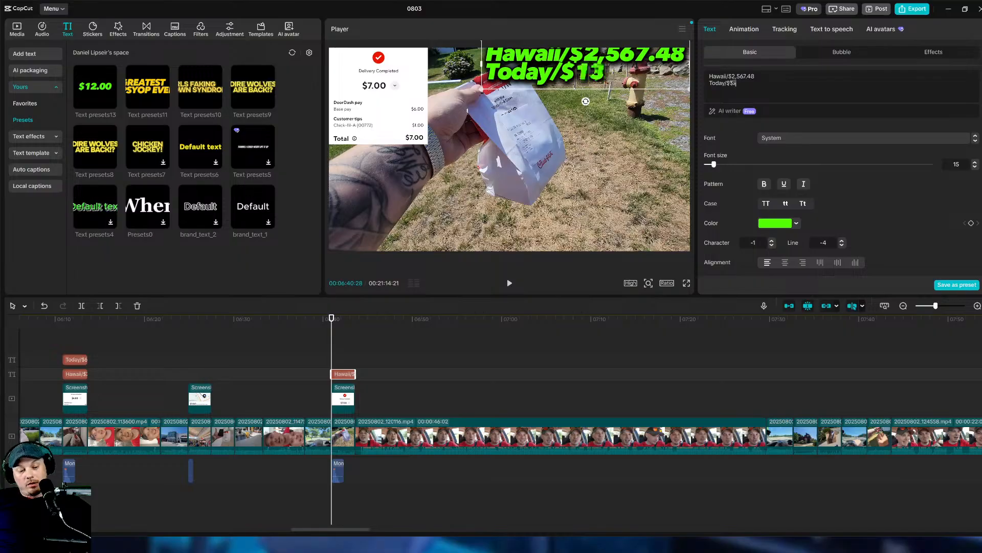
text(.50)
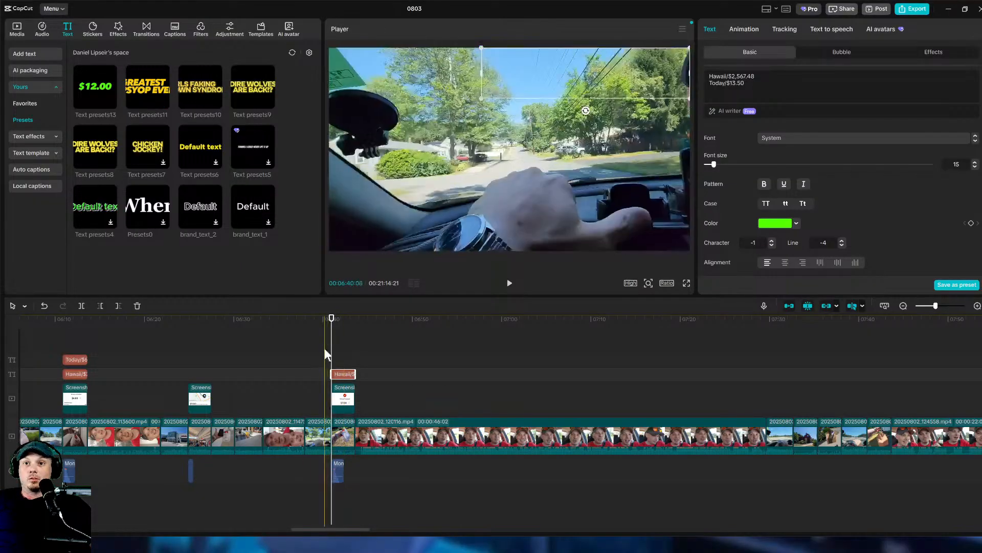
click(323, 346)
click(510, 283)
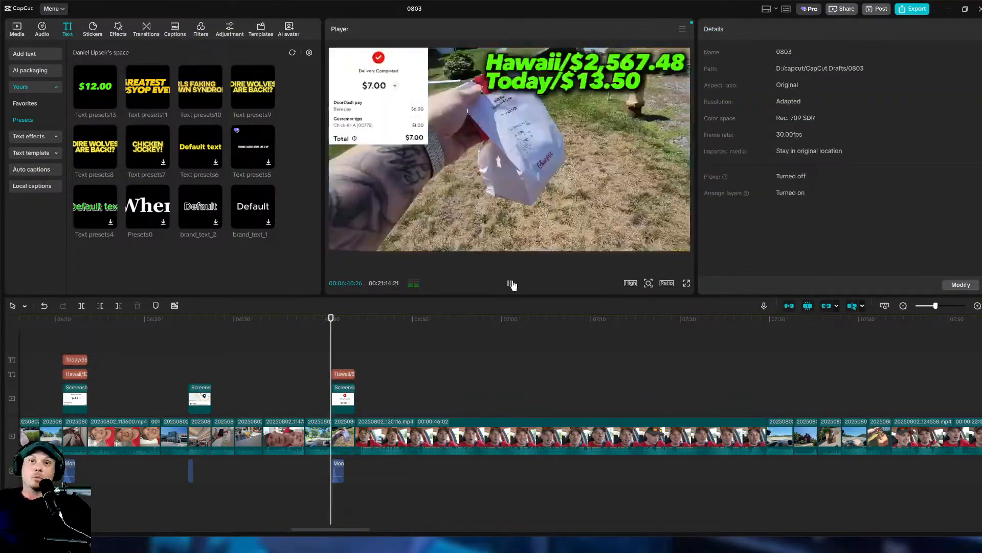
click(510, 283)
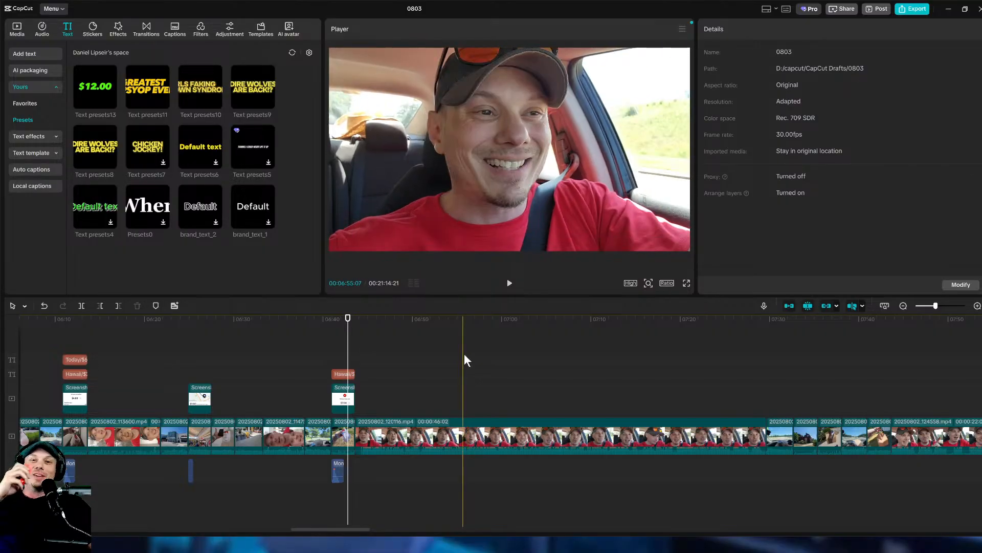
Add the $10.25 Satang Infinity Restaurant offer screenshot at 00:06:48:08 and extend it to the end of the clip beneath.
click(508, 284)
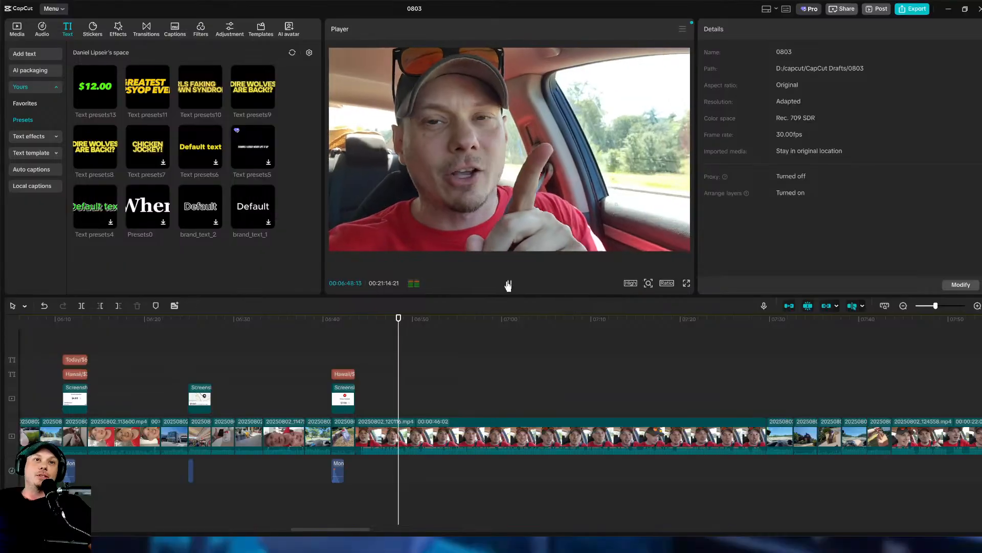
click(508, 284)
click(392, 396)
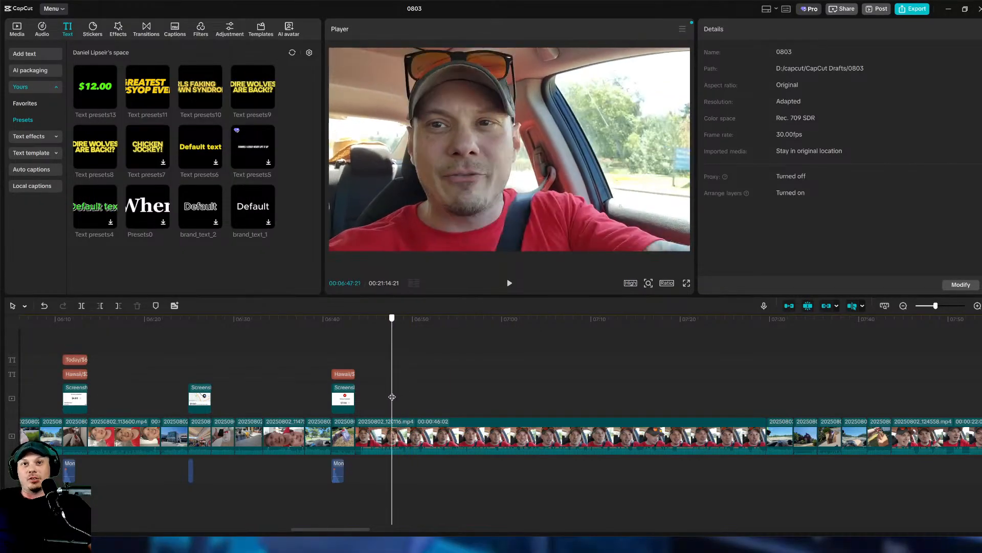
drag(392, 397, 397, 398)
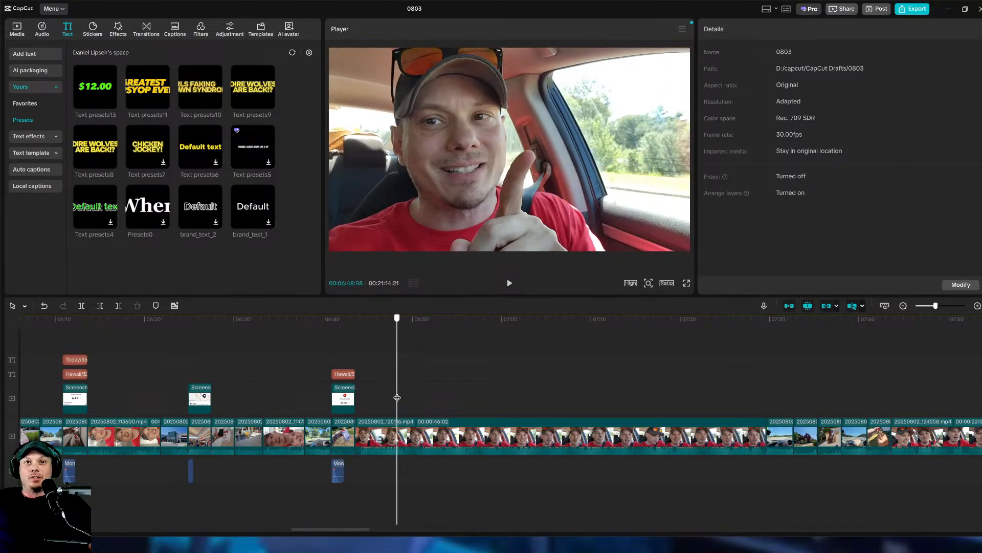
click(13, 30)
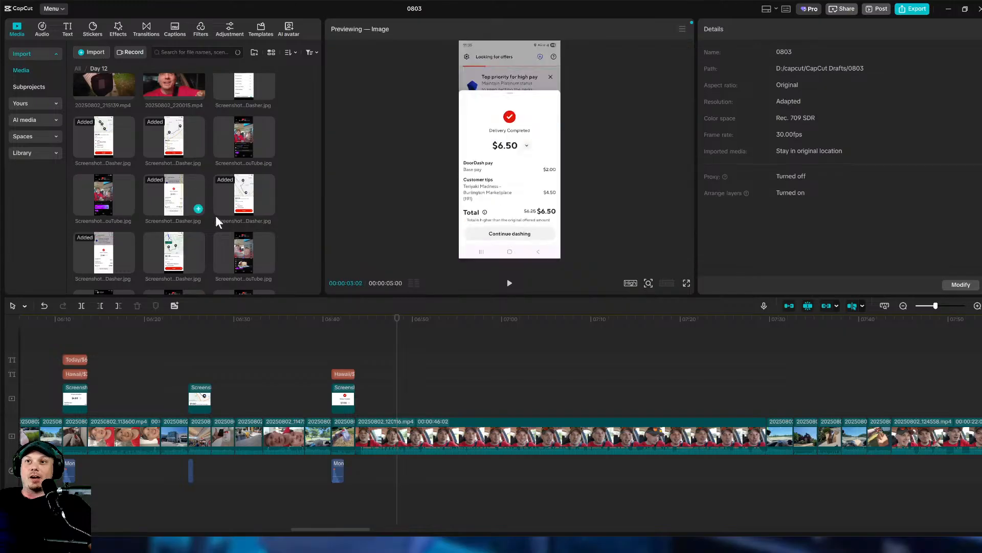
drag(174, 251, 766, 400)
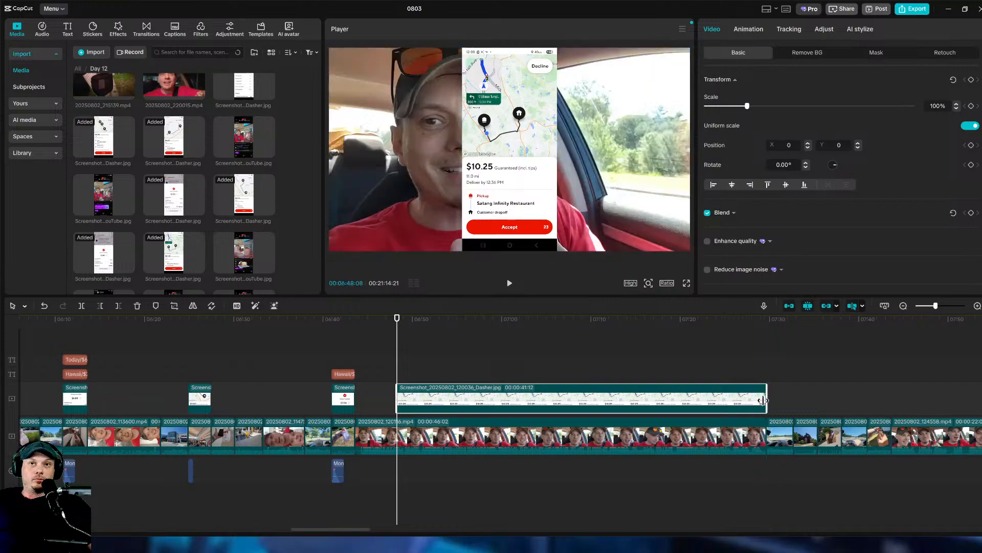
Crop the $10.25 offer screenshot to its price, mileage, deadline and pickup details, scale it to 35% and place it in the frame's upper-right corner.
click(175, 305)
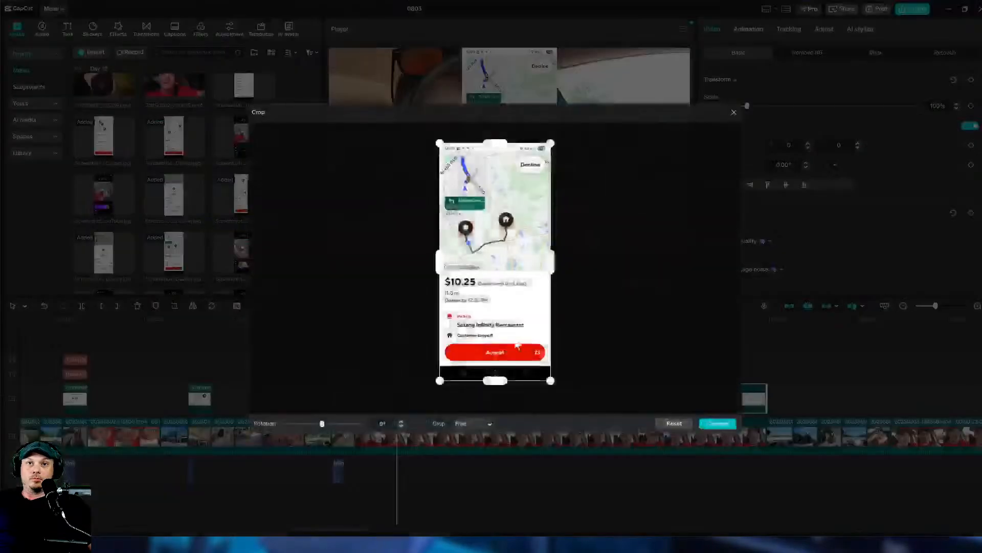
drag(551, 381, 533, 333)
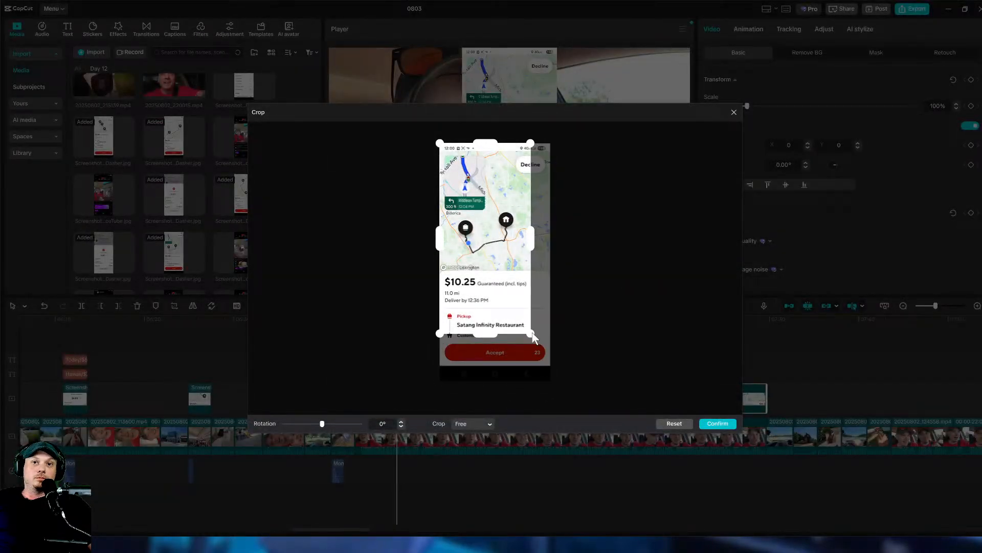
drag(484, 147, 495, 276)
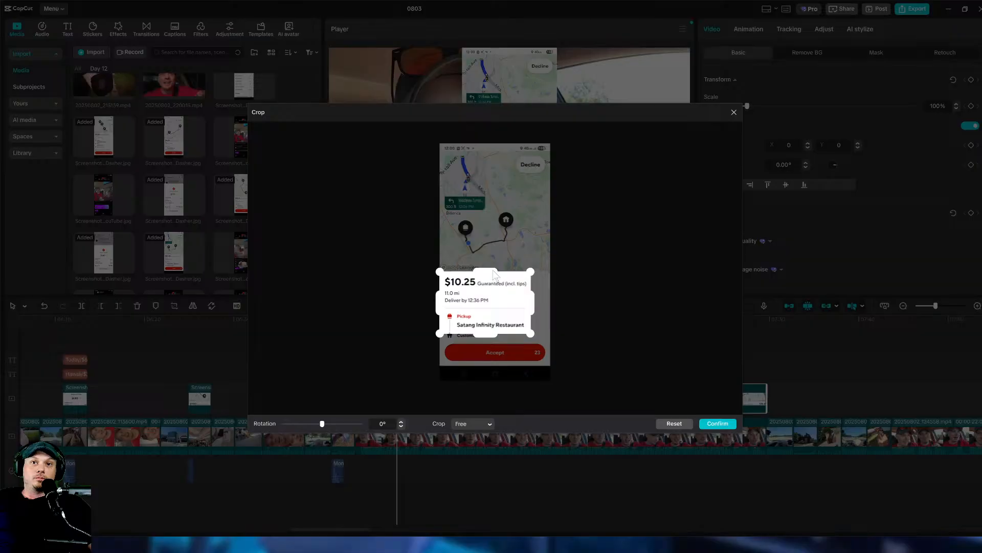
click(716, 424)
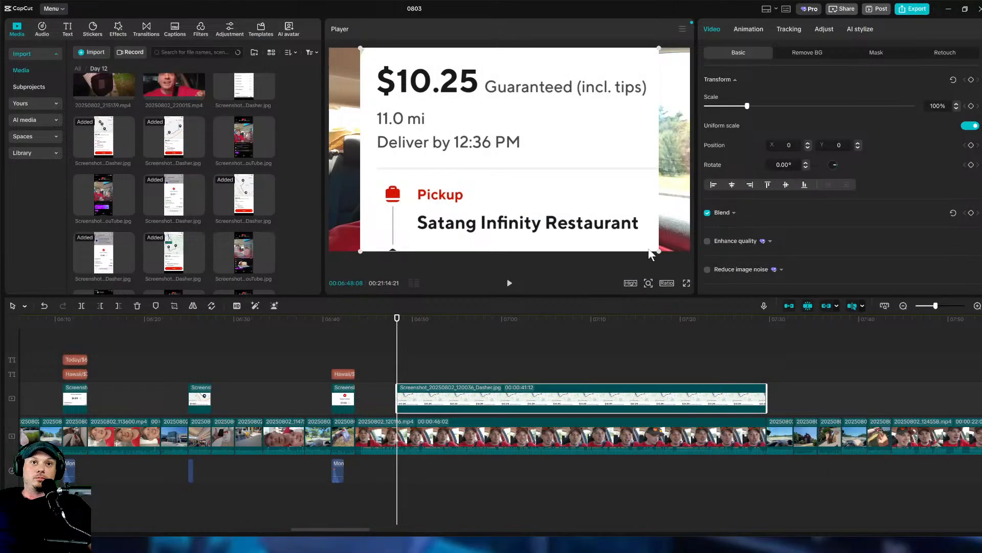
drag(660, 249, 559, 157)
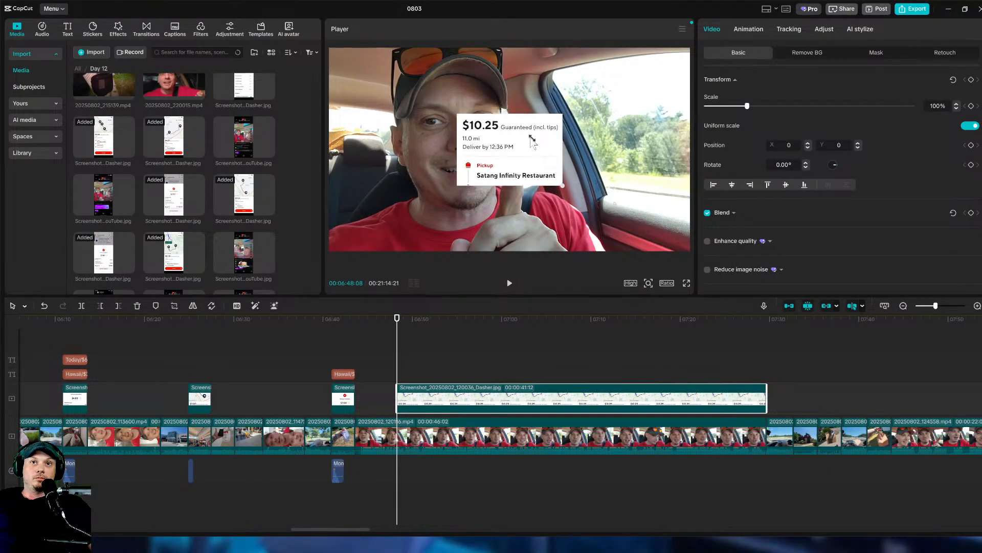
drag(635, 105, 634, 102)
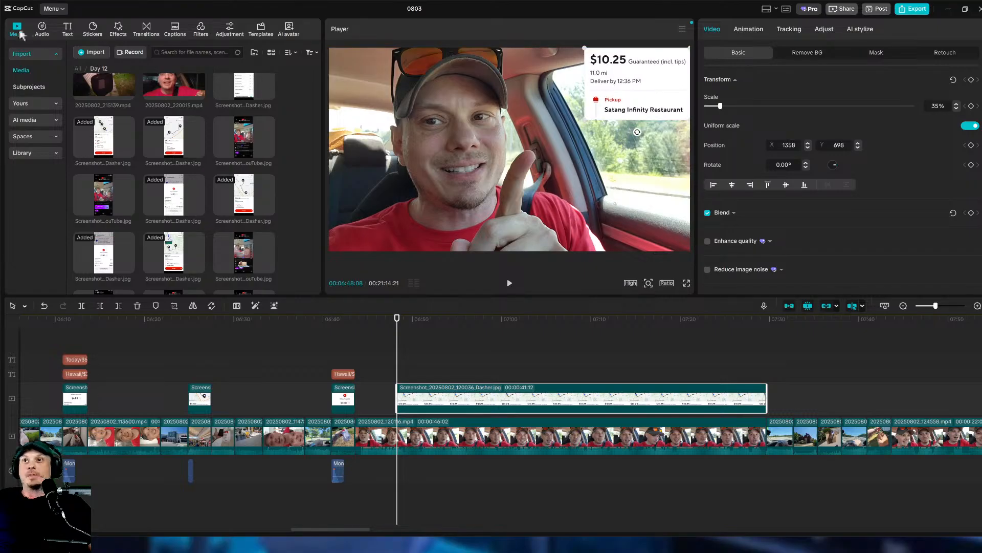
Add the favorite "[Camera] Sound effect 02 to release the shutter!" at 00:06:48:08, where the $10.25 offer screenshot starts, and play it back.
click(43, 30)
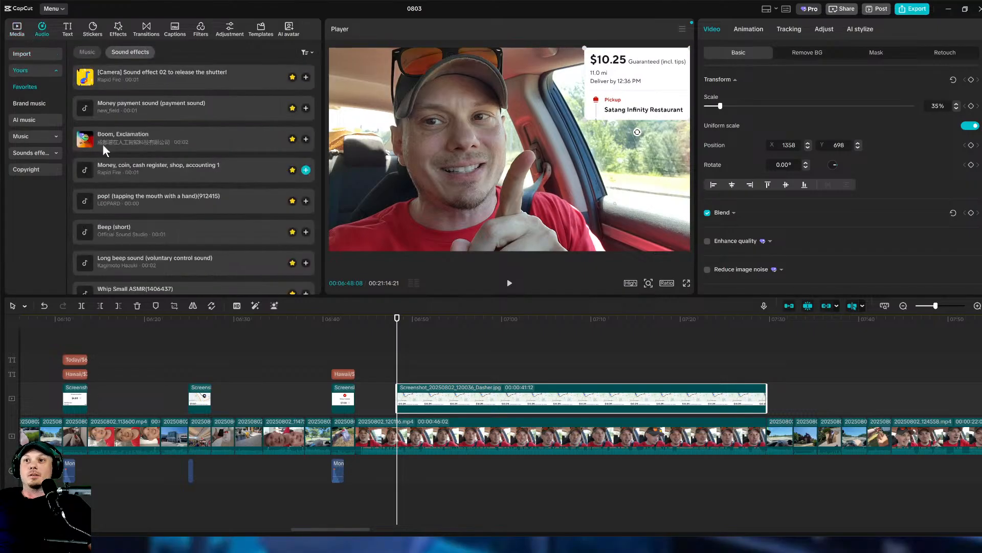
click(305, 76)
click(510, 283)
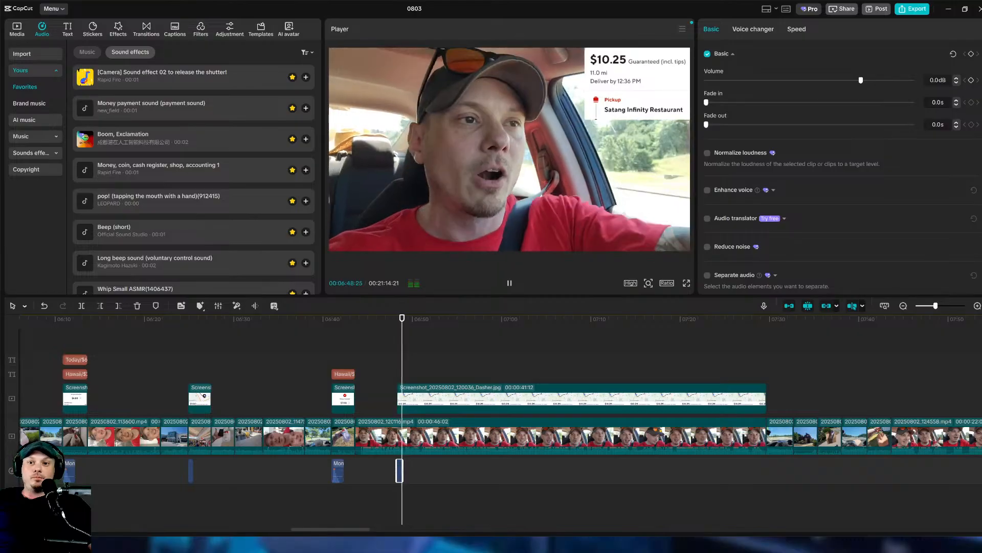
Play through the $10.25 offer section and add the favorite "Money payment sound (payment sound)" at 00:07:40:28, where the bag drop-off clip starts.
drag(340, 529, 366, 530)
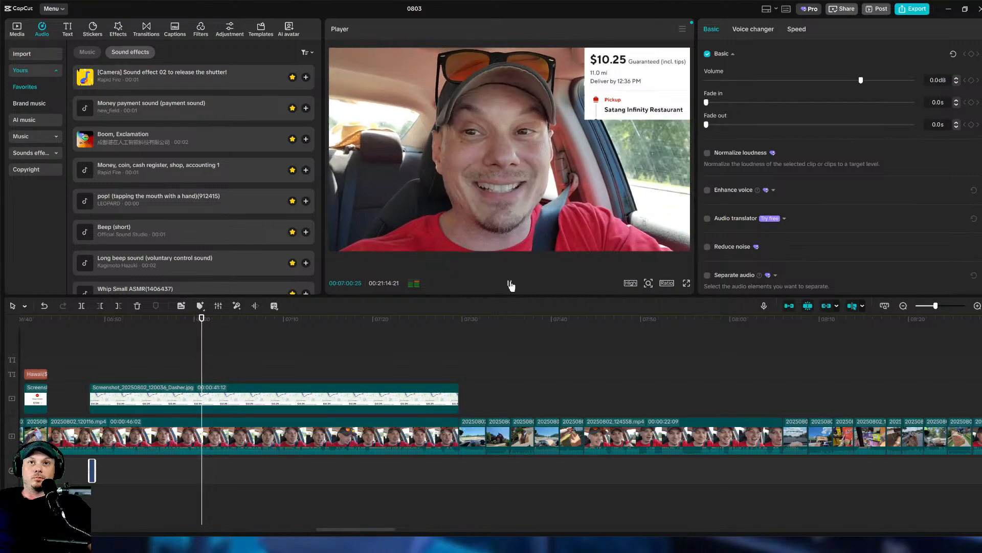
drag(364, 531, 372, 532)
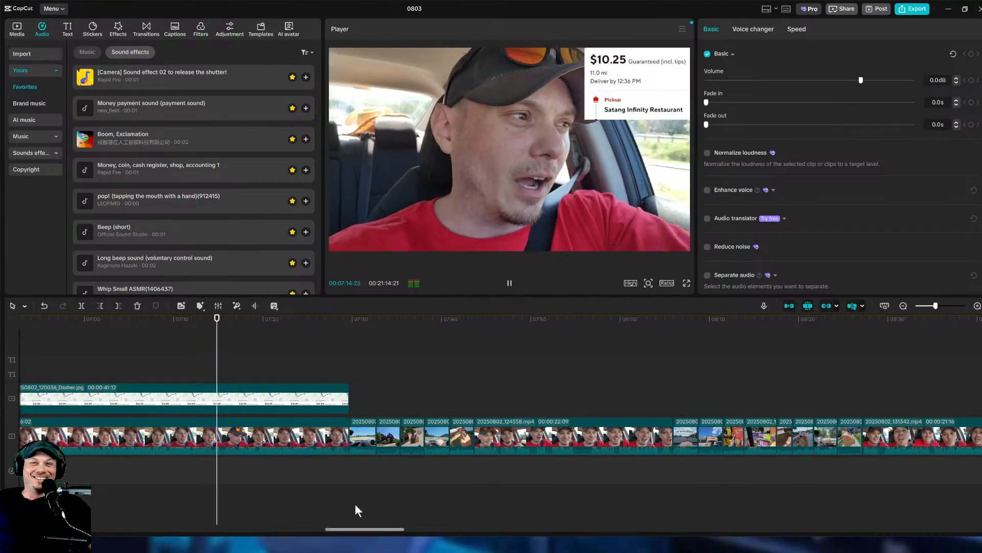
drag(355, 534, 366, 534)
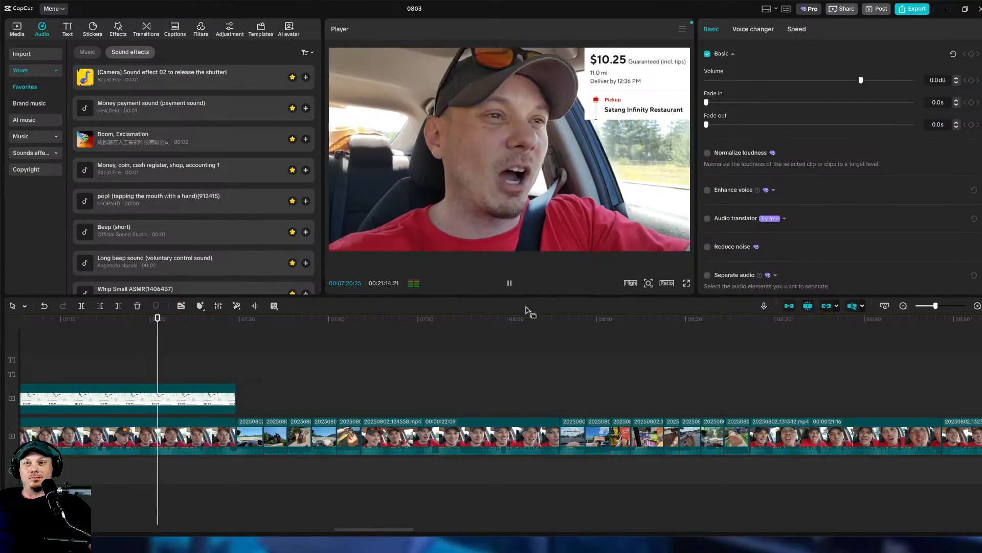
click(233, 362)
drag(233, 362, 337, 386)
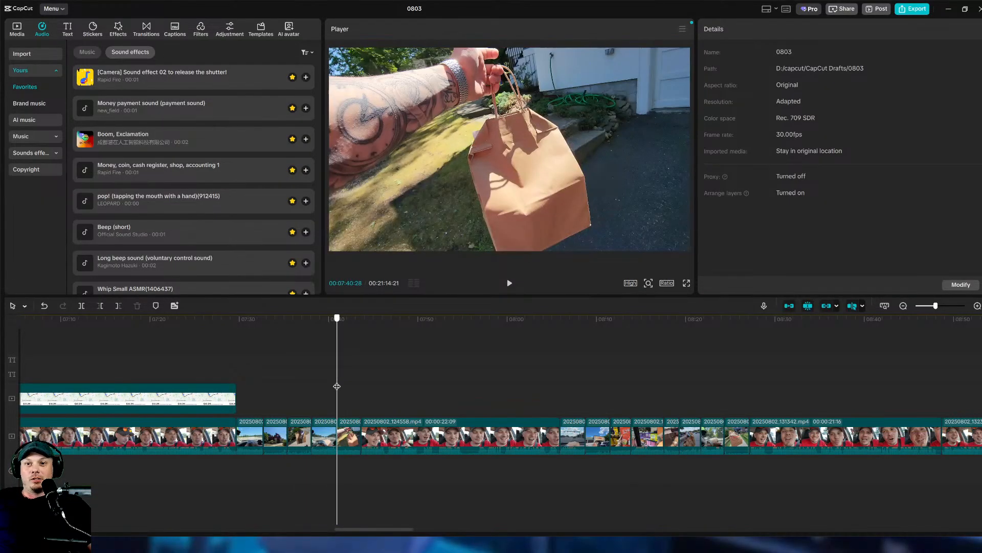
click(305, 108)
Find the $10.25 Delivery Completed screenshot in the Day 12 media and add it at 00:07:40:28 above the bag drop-off clip.
click(17, 29)
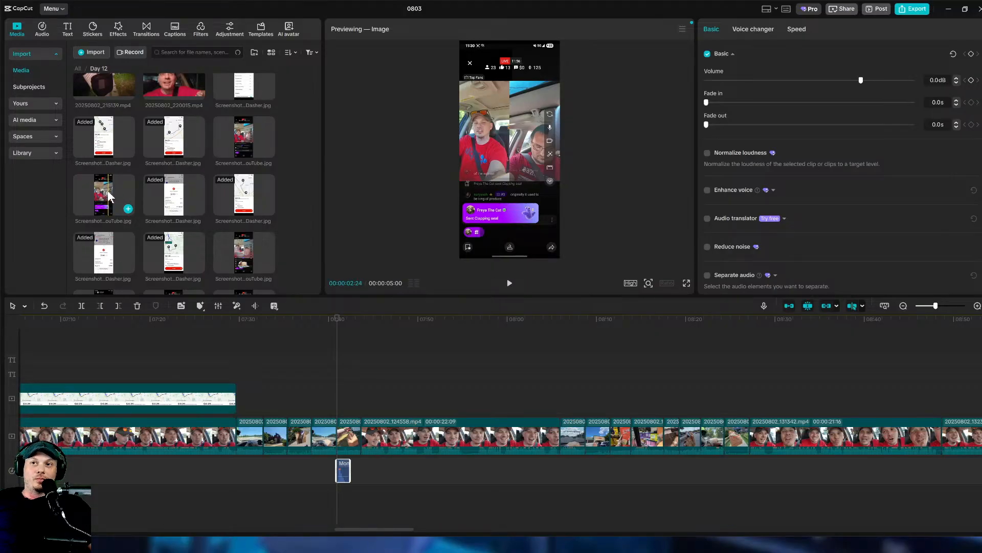
scroll(223, 174, down, 1)
scroll(139, 202, down, 2)
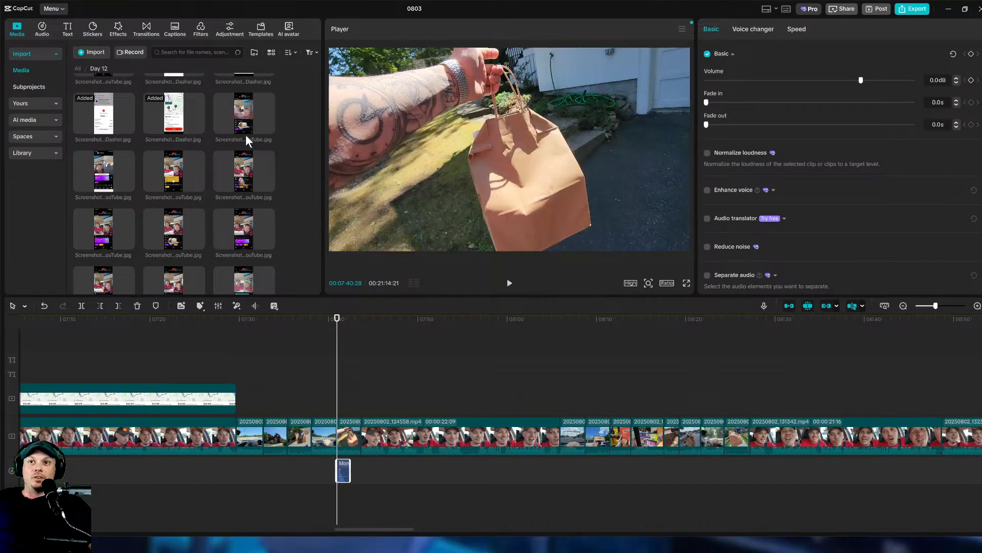
scroll(205, 214, down, 1)
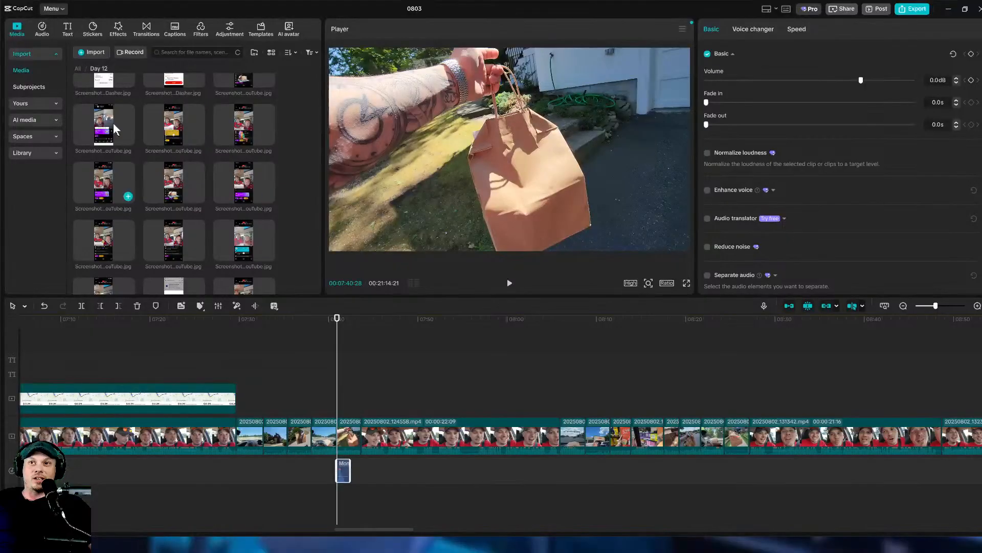
scroll(195, 204, down, 2)
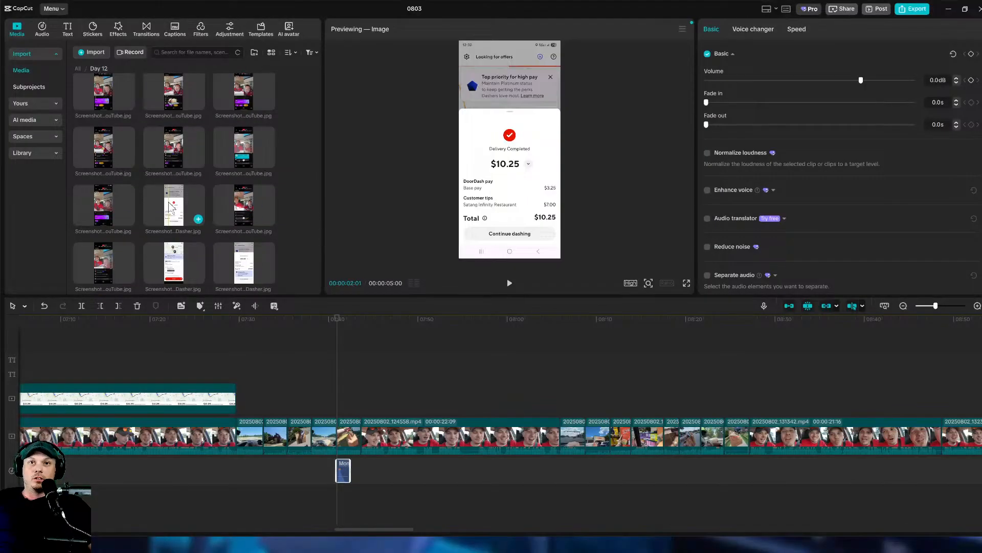
drag(171, 205, 336, 398)
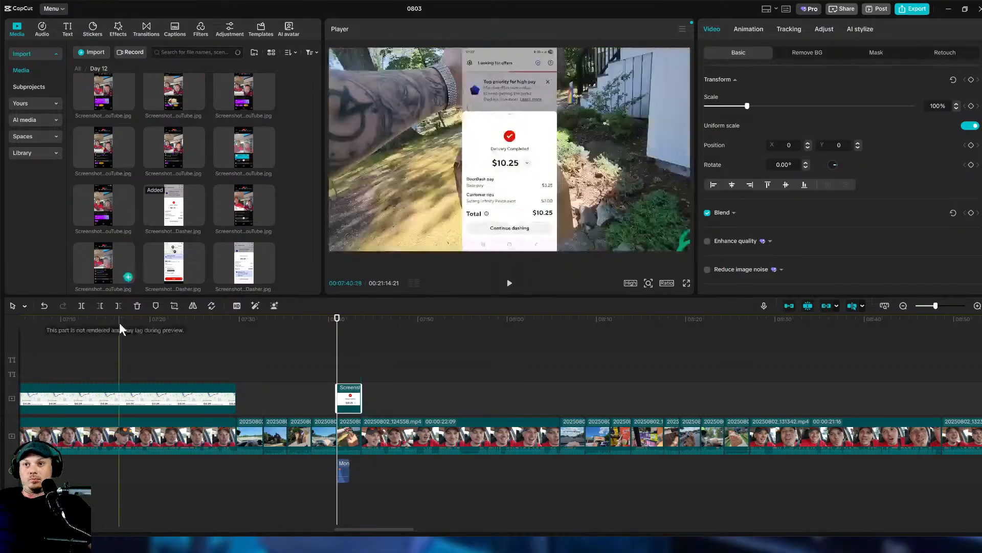
Crop the $10.25 payout screenshot from the checkmark to the Total line, scale it to 41% and place it in the frame's upper-left corner.
click(174, 306)
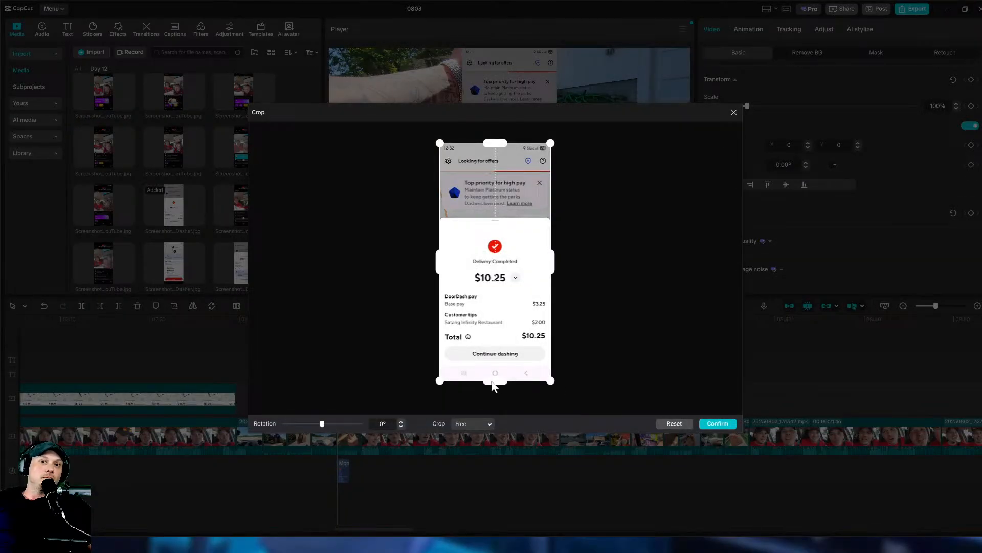
drag(493, 383, 504, 347)
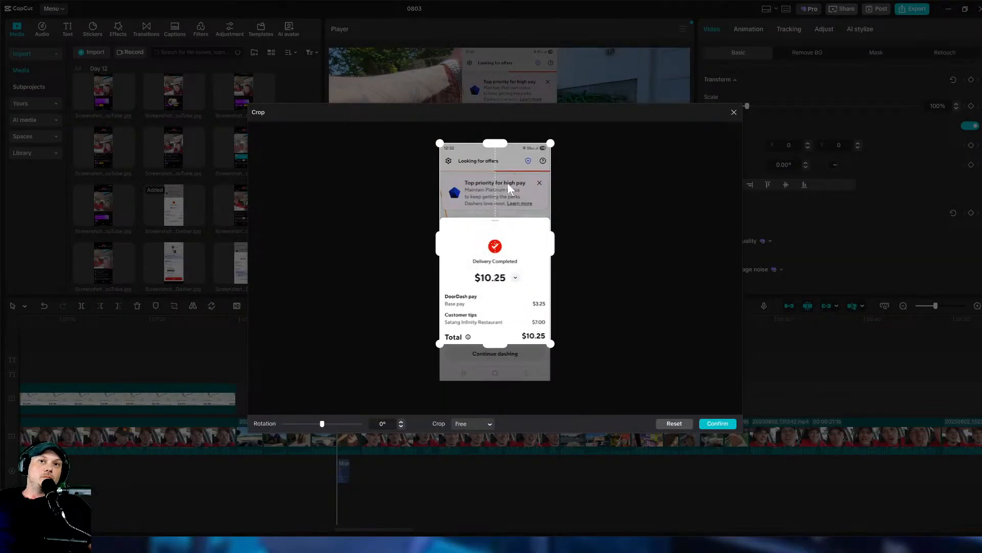
drag(499, 147, 504, 236)
click(717, 424)
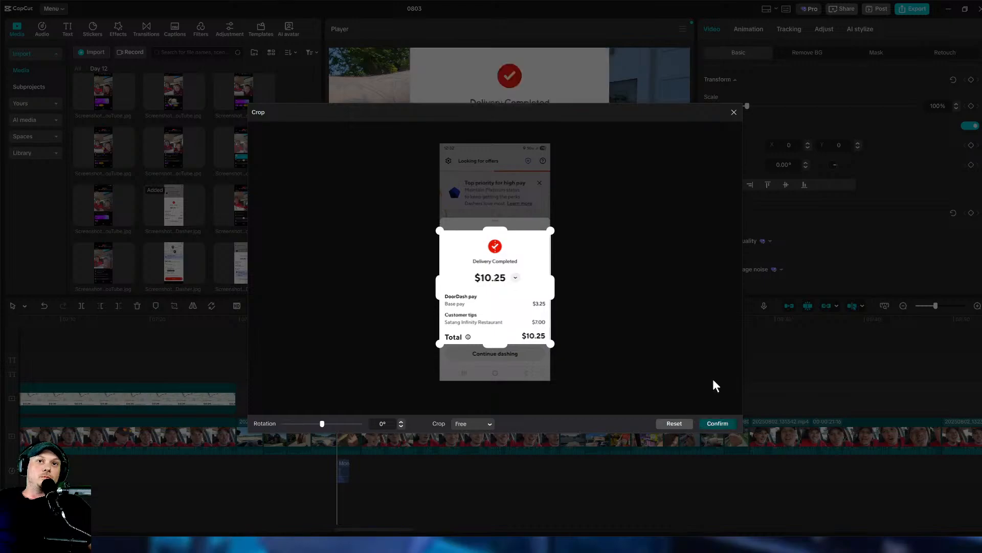
click(605, 253)
click(601, 243)
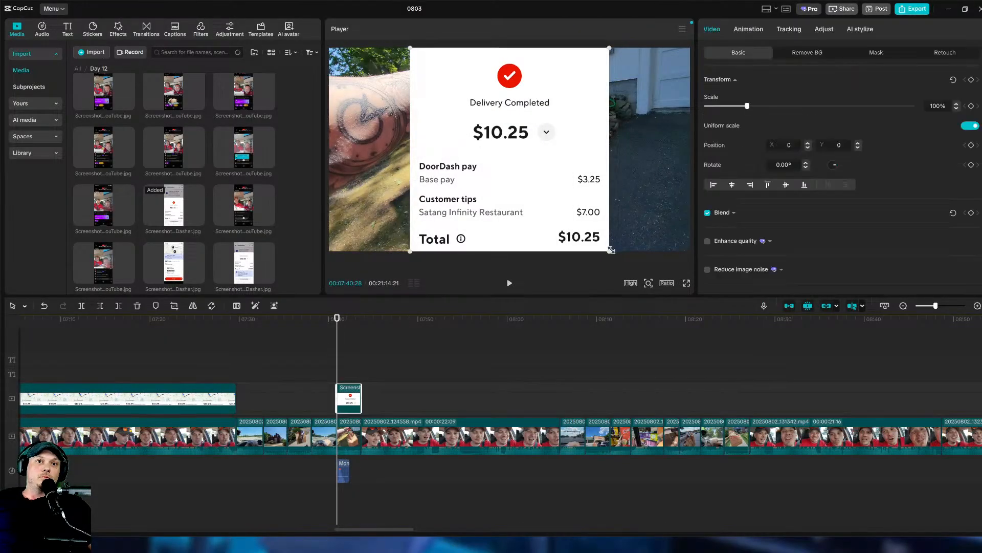
drag(608, 250, 376, 166)
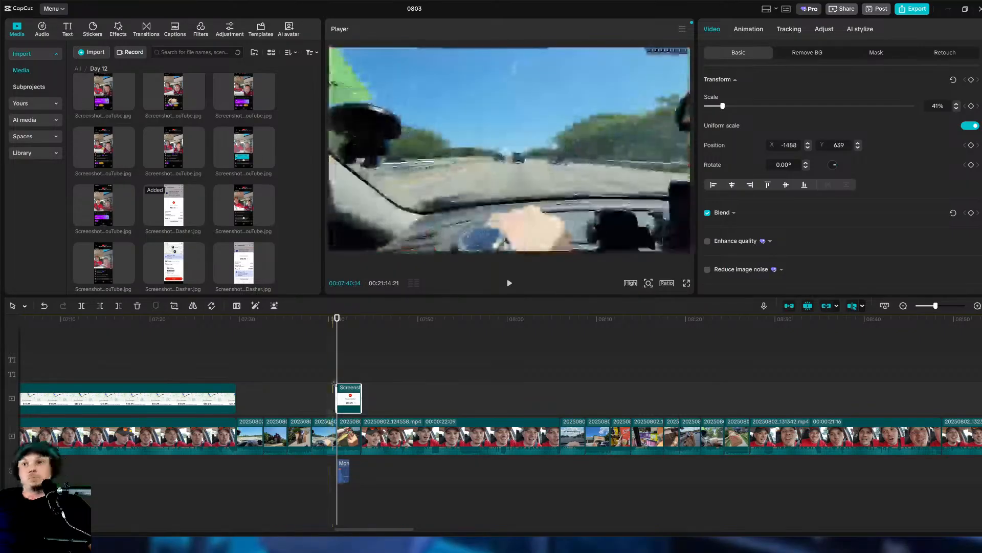
Paste the Hawaii and Today earnings text above the $10.25 payout screenshot and change its first line to "Hawaii/$2,577.73".
key(ctrl+v)
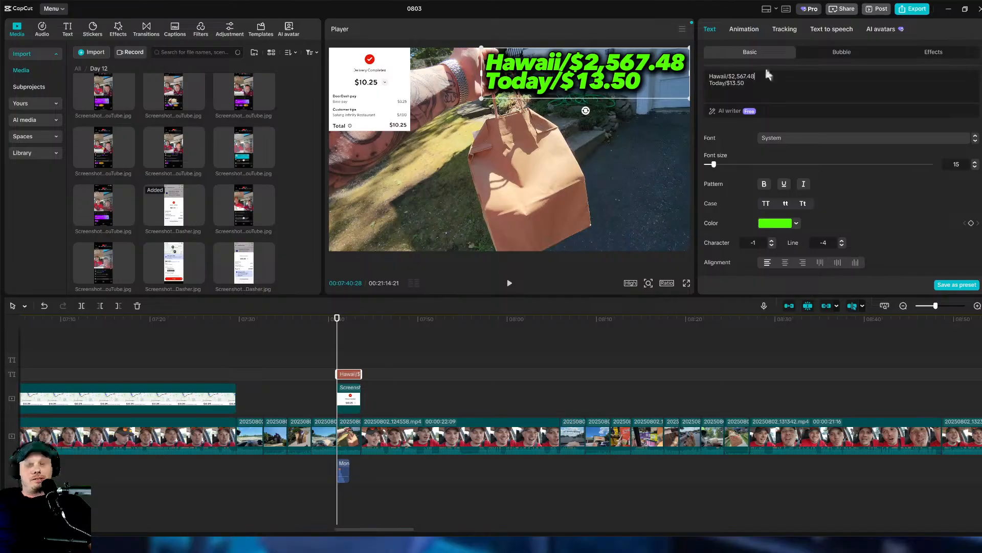
key(BackSpace)
key(BackSpace)
key(BackSpace)
key(BackSpace)
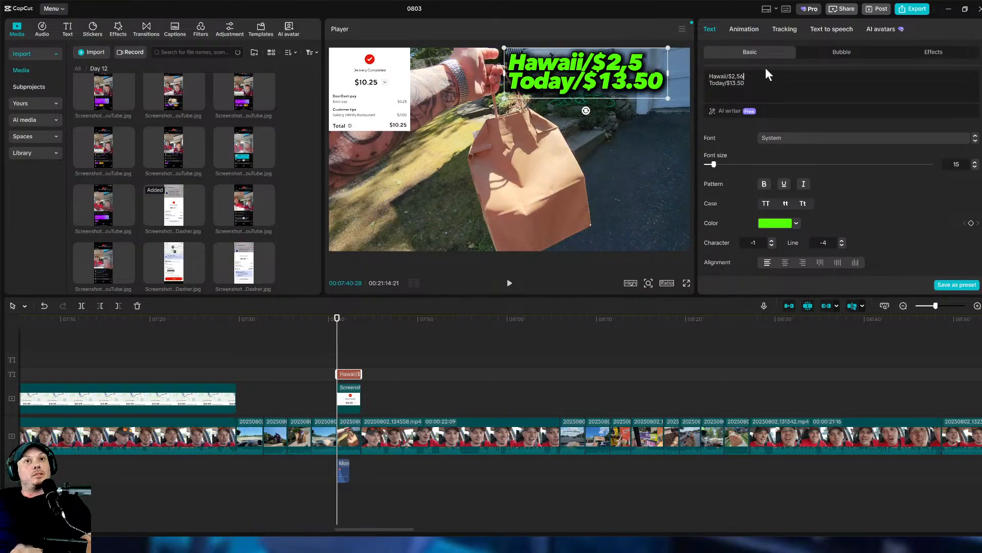
key(BackSpace)
text(77.)
key(Return)
text(7)
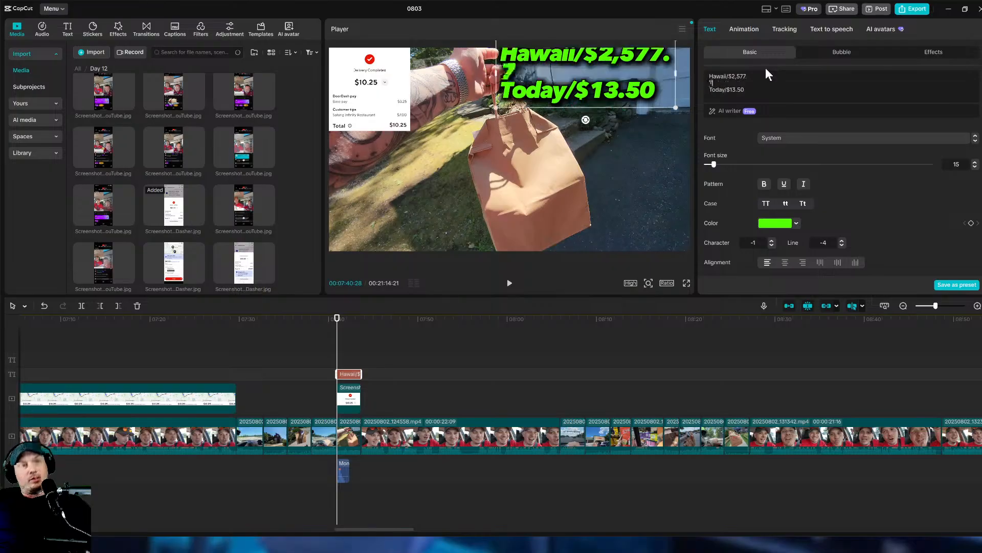
text(3)
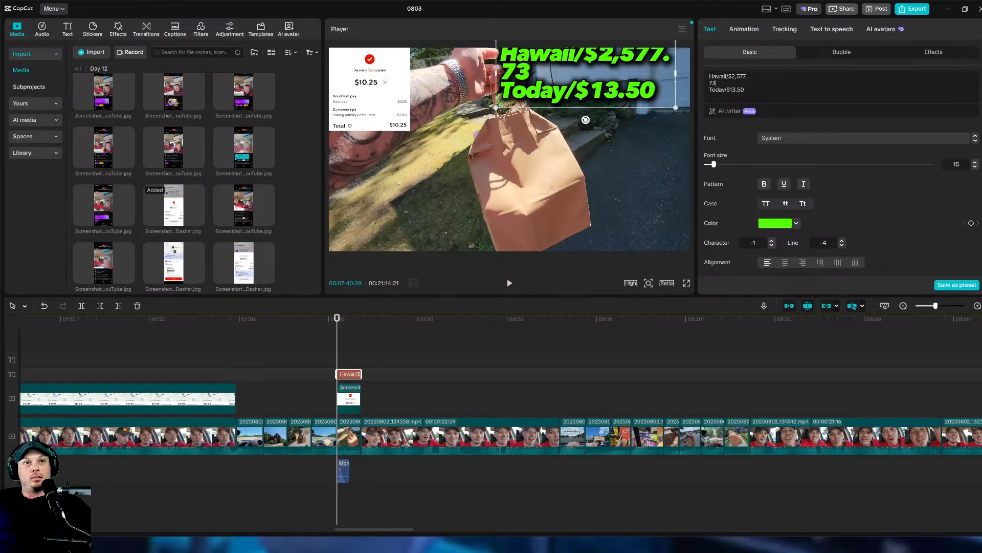
key(BackSpace)
key(BackSpace)
key(BackSpace)
key(BackSpace)
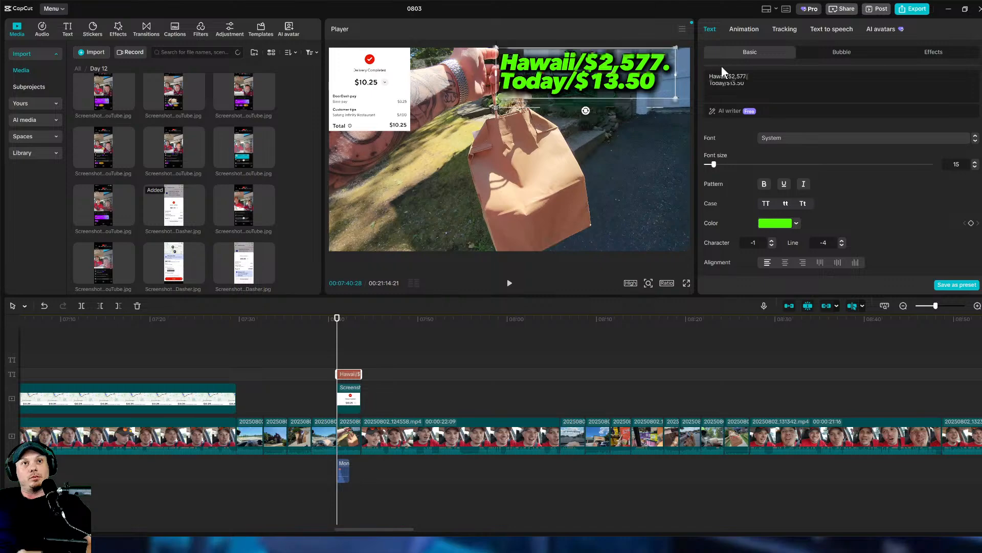
text(.73)
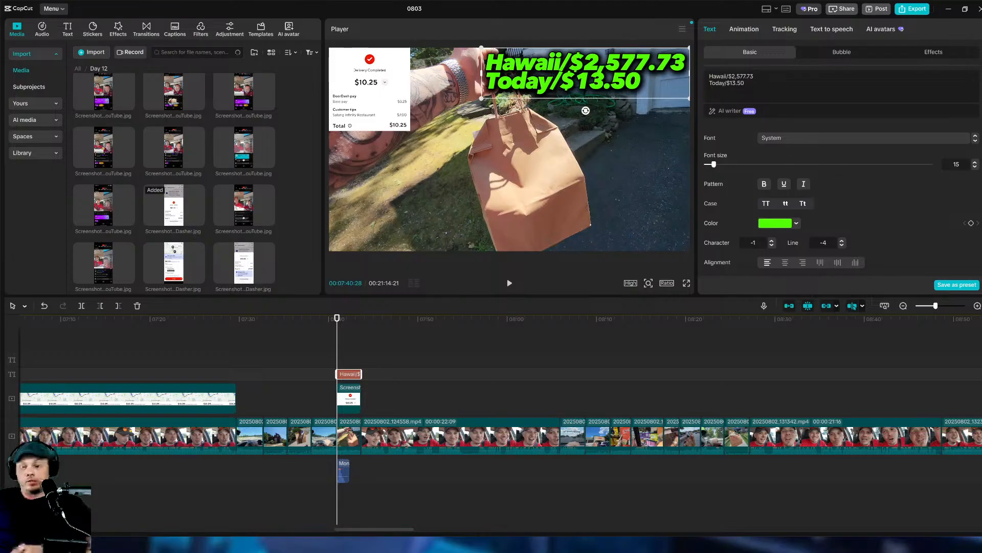
Change the text's second line to "Today/$23.75" and play back the payout section into the next talking clip.
key(BackSpace)
key(BackSpace)
key(BackSpace)
key(BackSpace)
key(BackSpace)
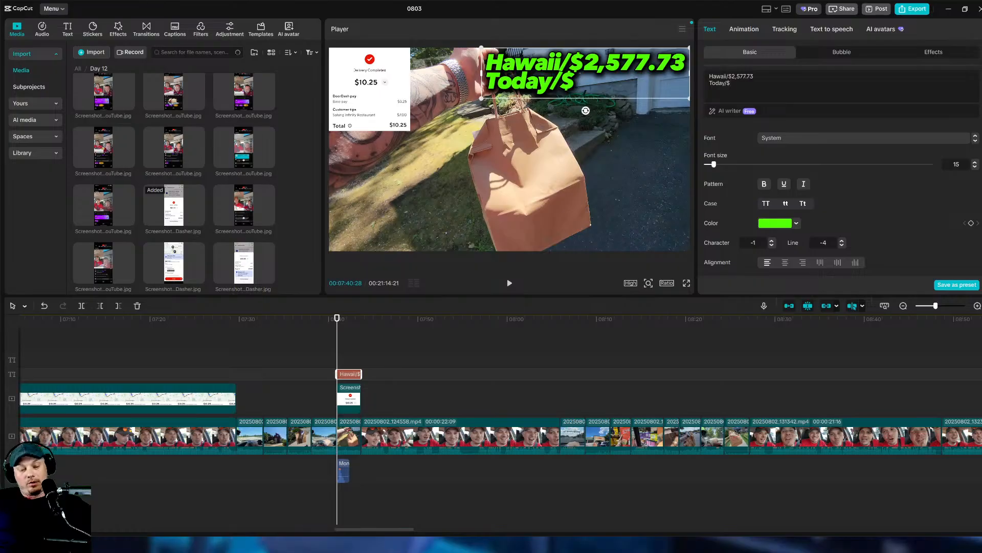
text(23.75)
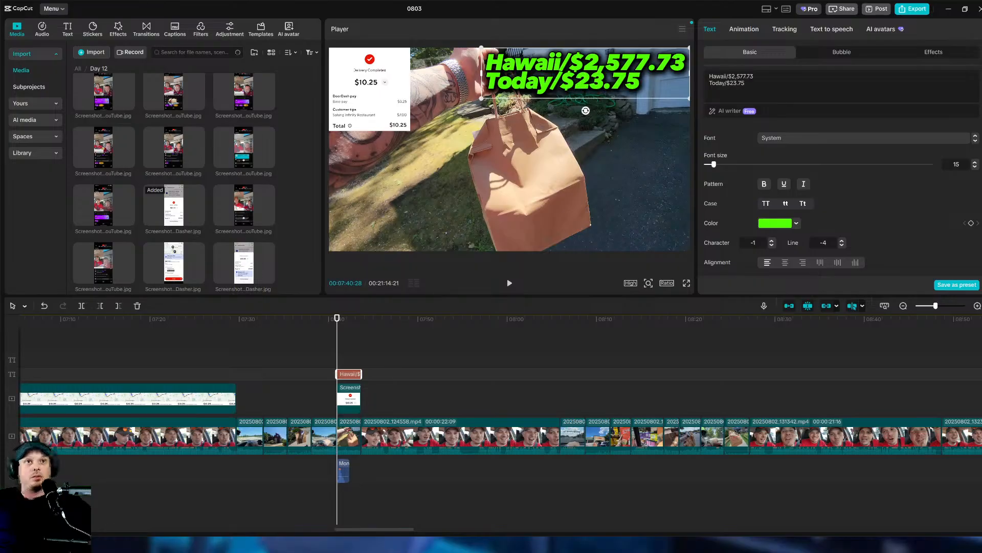
drag(340, 336, 361, 344)
click(509, 284)
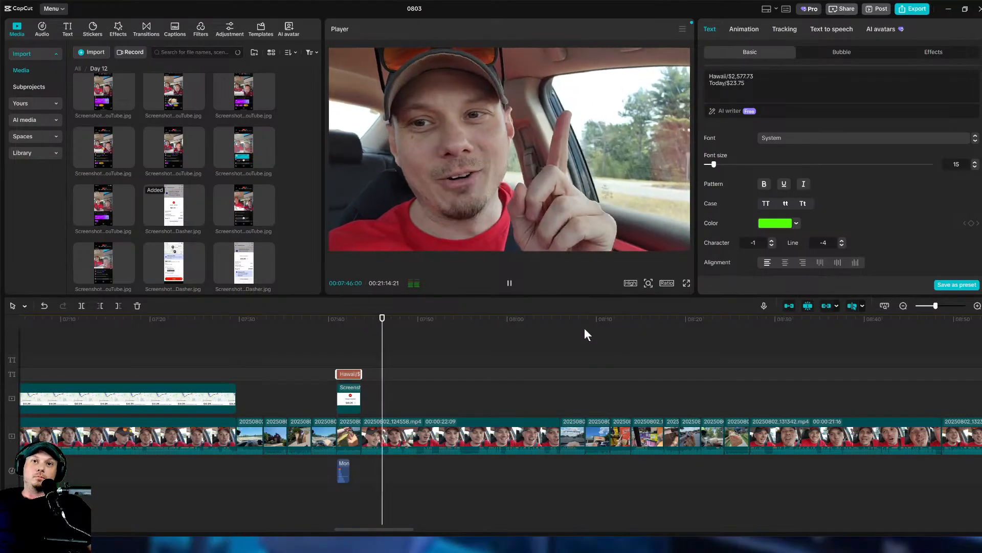
click(508, 283)
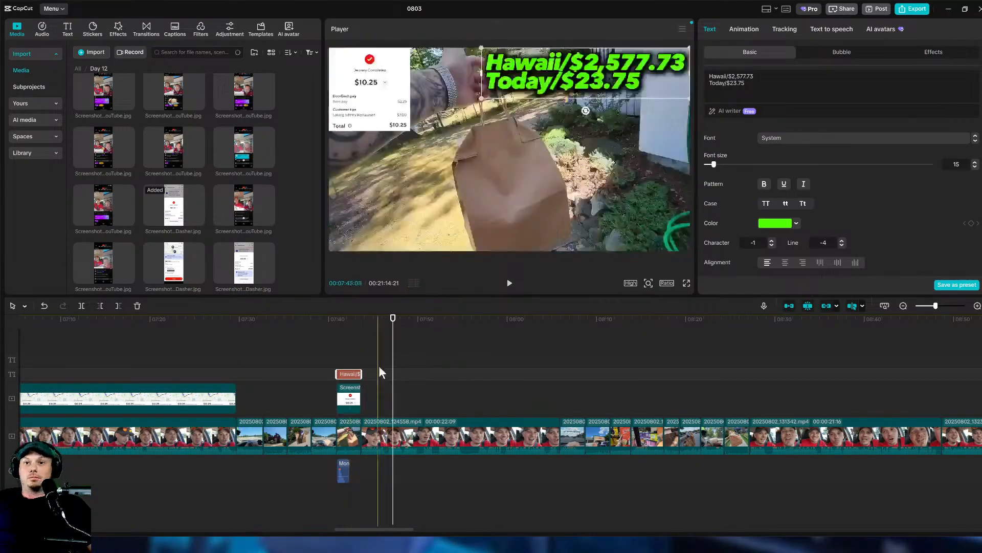
Add the $10.50 H Mart offer screenshot at 00:07:46:08 and extend it to the end of the talking clip beneath.
drag(391, 359, 385, 360)
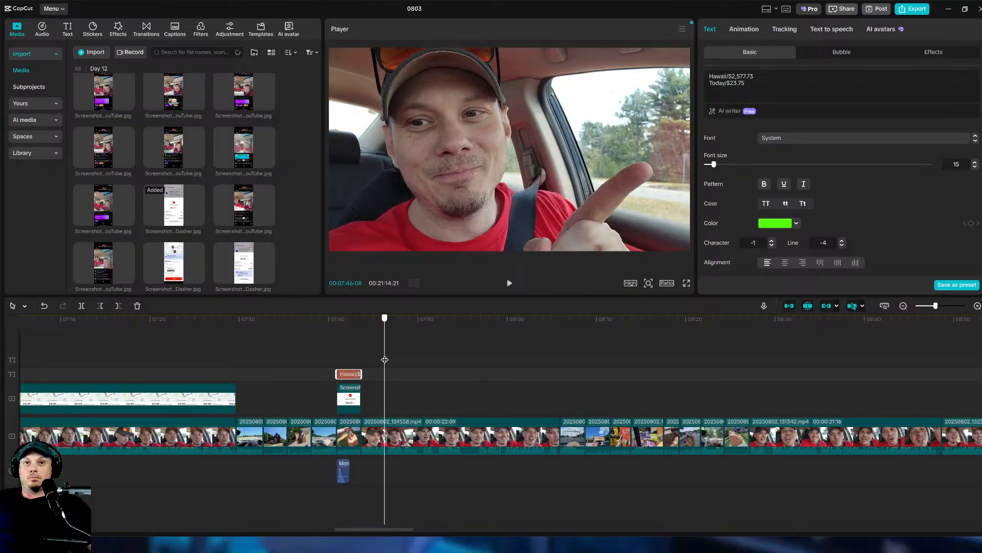
scroll(212, 156, down, 2)
drag(197, 228, 547, 321)
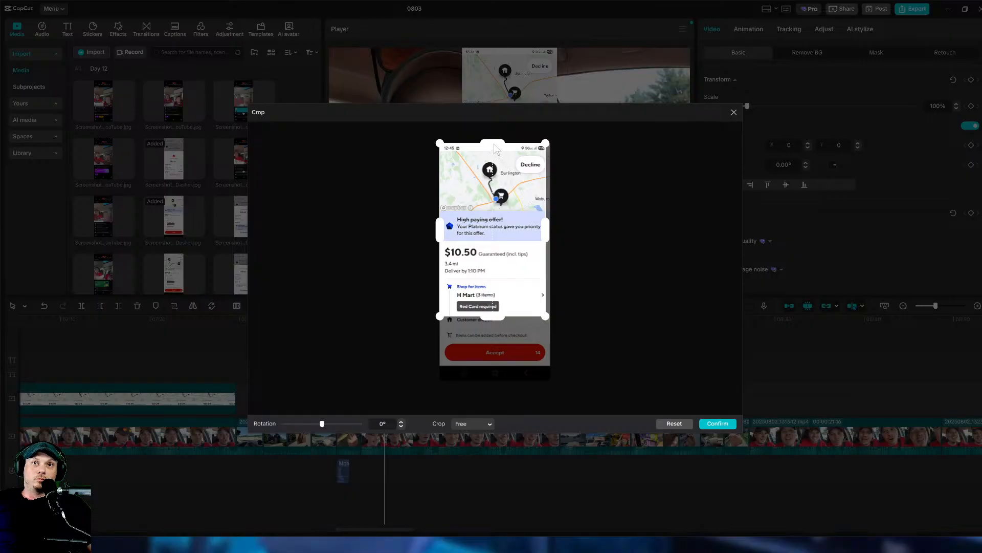
Crop the $10.50 offer screenshot to its high-paying banner, price and H Mart details, scale it to 49% and place it in the frame's upper-right corner.
drag(494, 148, 497, 217)
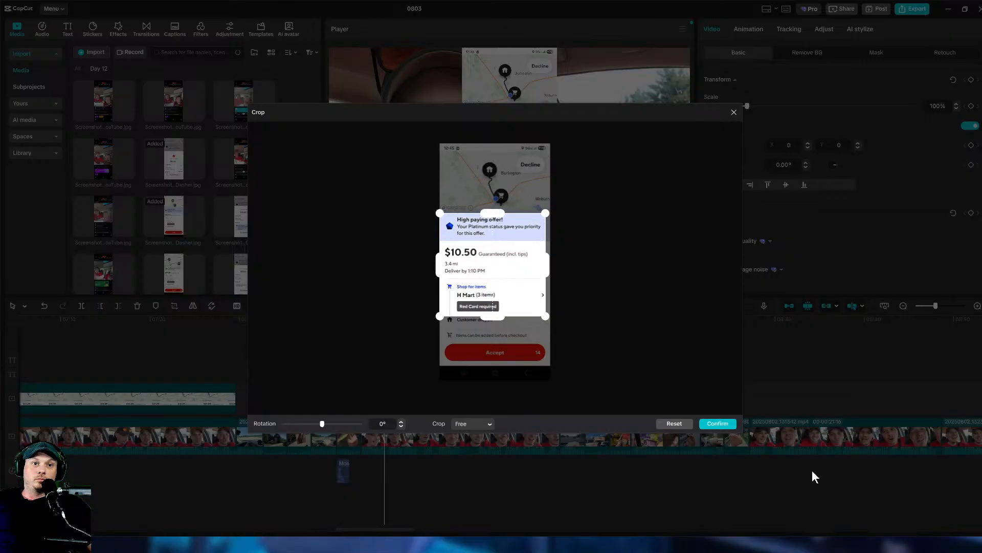
click(717, 423)
drag(621, 250, 560, 199)
drag(523, 169, 653, 118)
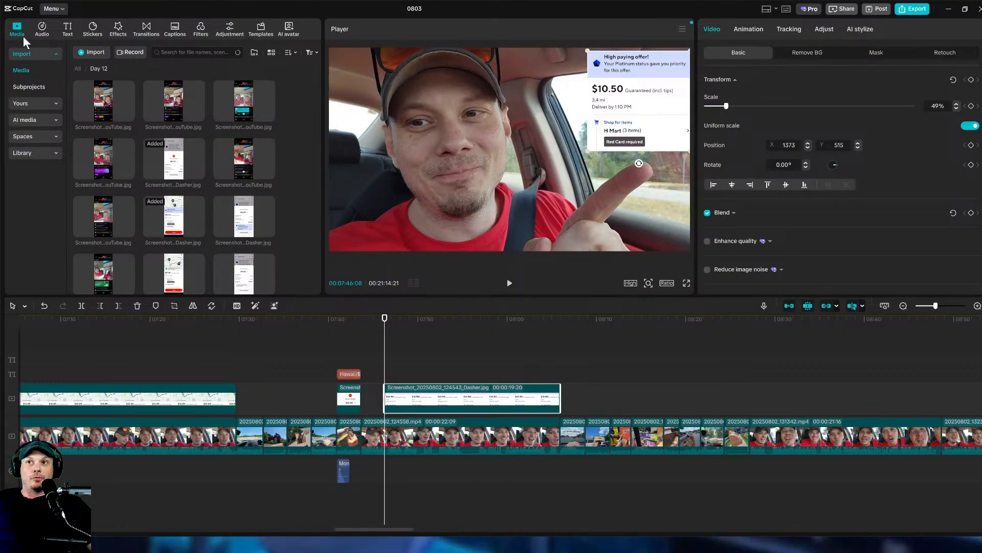
Add the favorite "[Camera] Sound effect 02 to release the shutter!" at 00:07:46:08, where the $10.50 offer screenshot starts, and play it back.
click(42, 28)
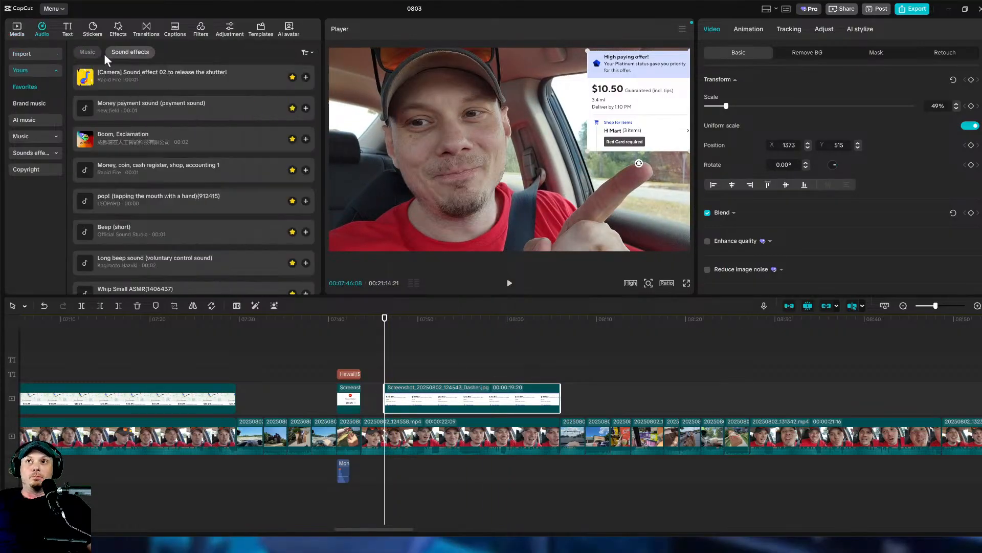
click(306, 76)
key(space)
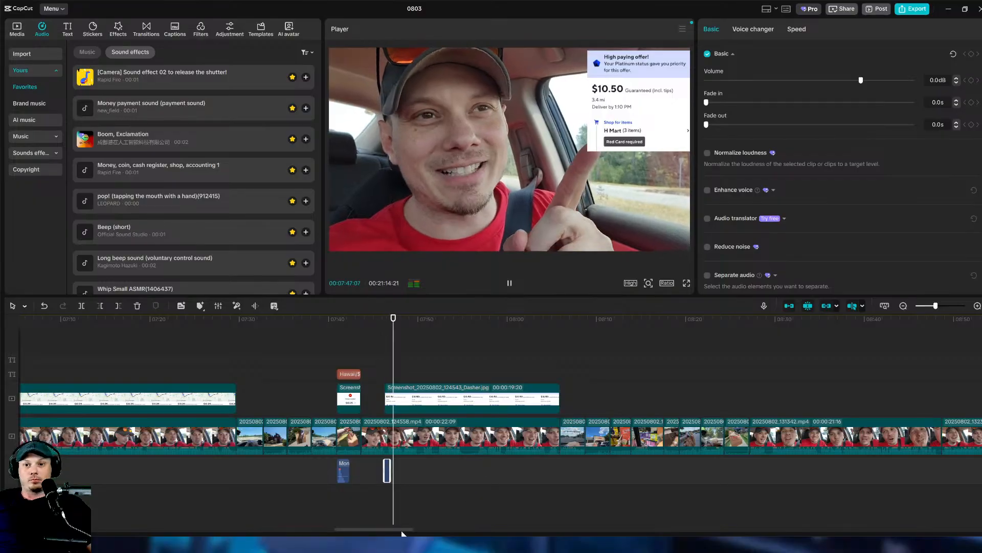
Play back the $10.50 offer section and skim the following clips to the start of the H Mart bag clip at 00:08:24:10.
drag(402, 532, 427, 532)
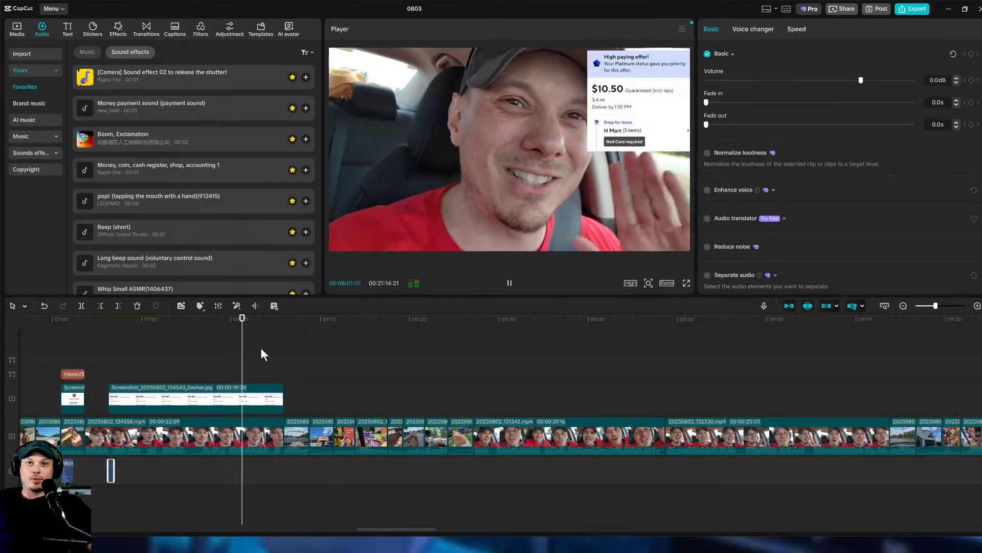
click(285, 356)
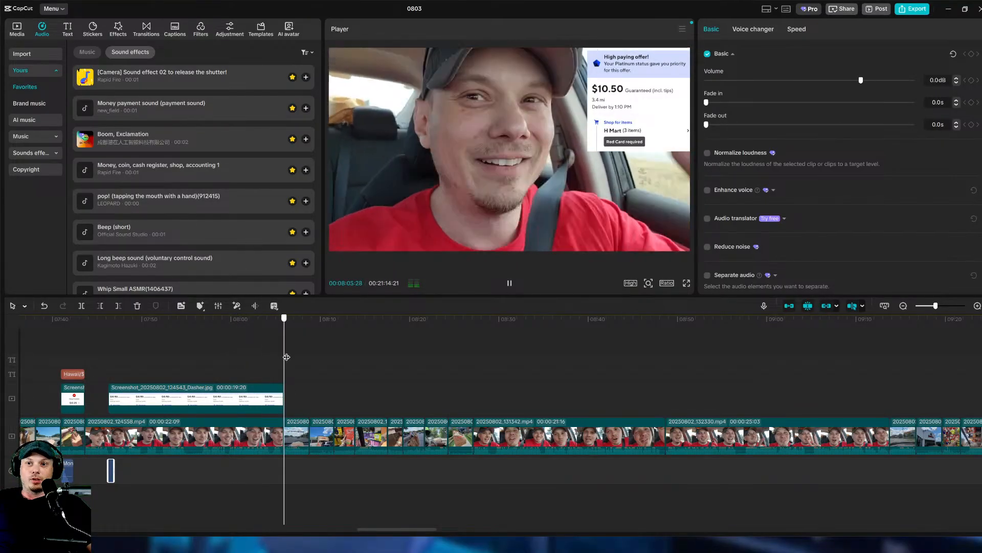
click(304, 363)
click(328, 372)
click(350, 374)
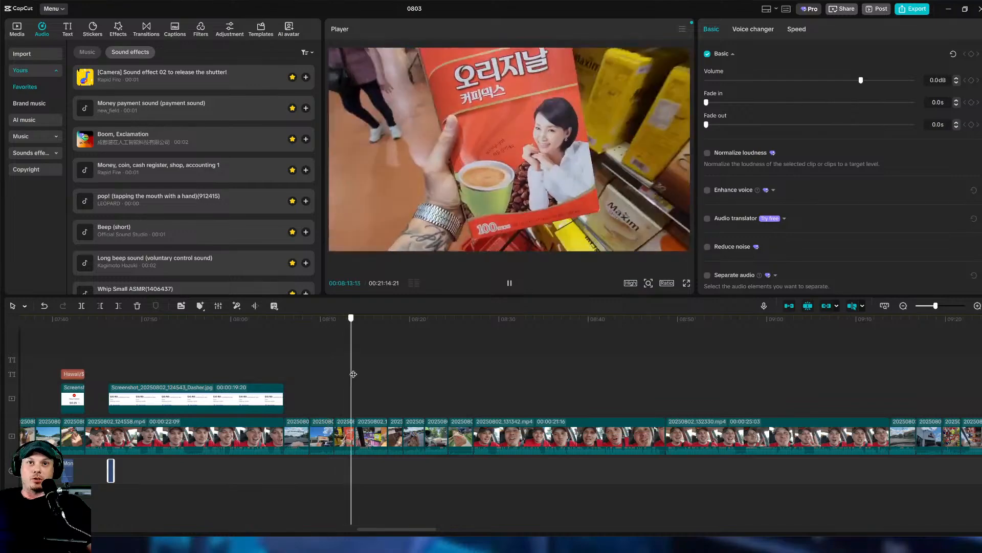
click(366, 376)
click(421, 383)
click(431, 387)
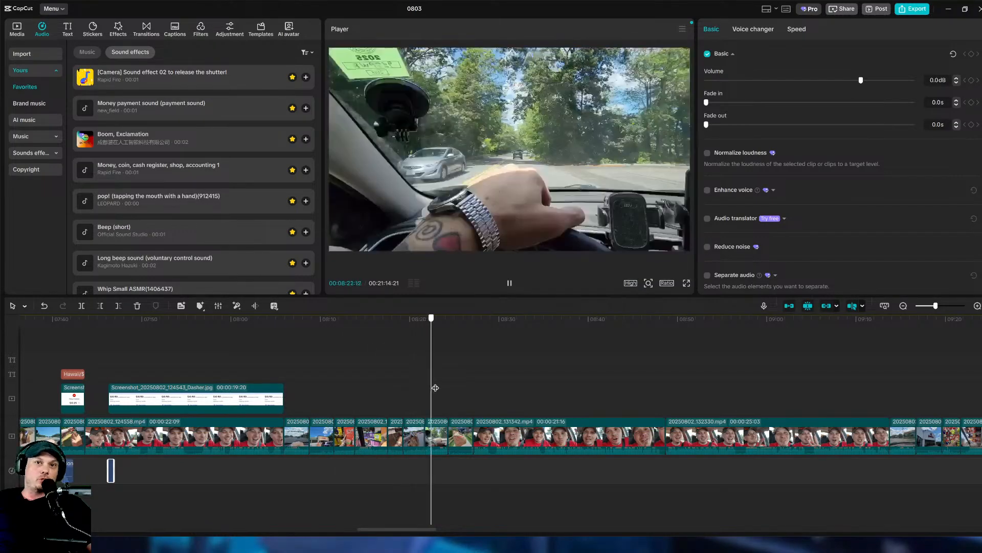
click(449, 388)
click(436, 388)
click(448, 389)
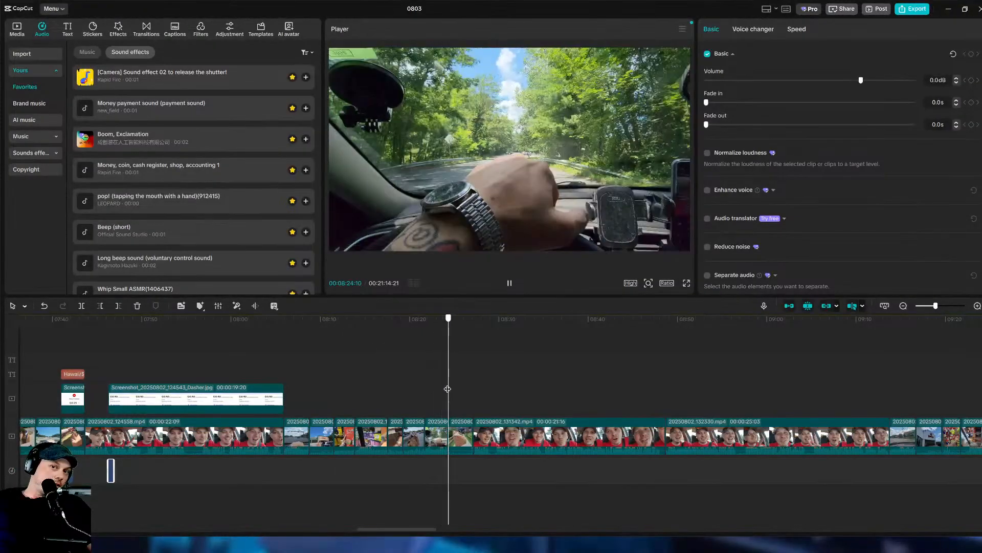
Add the favorite "Money payment sound (payment sound)" and the $10.50 Delivery Completed screenshot at 00:08:24:10, where the H Mart bag clip starts.
drag(397, 527, 421, 529)
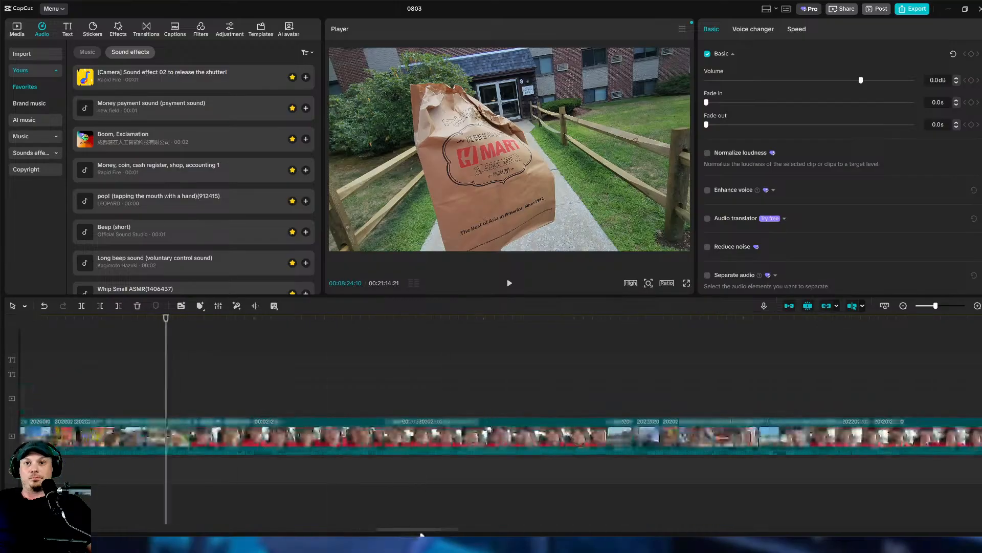
click(311, 109)
click(305, 108)
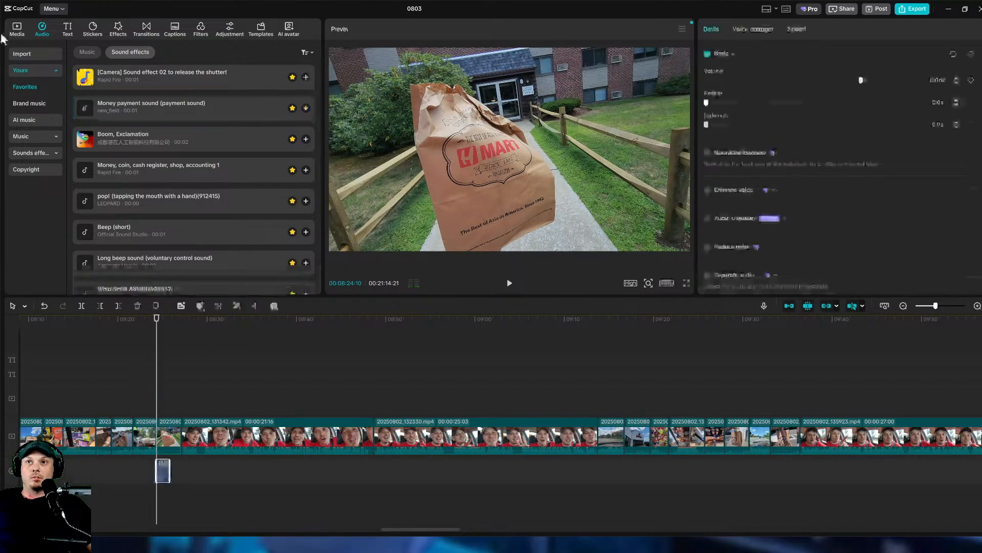
click(17, 29)
drag(243, 214, 170, 401)
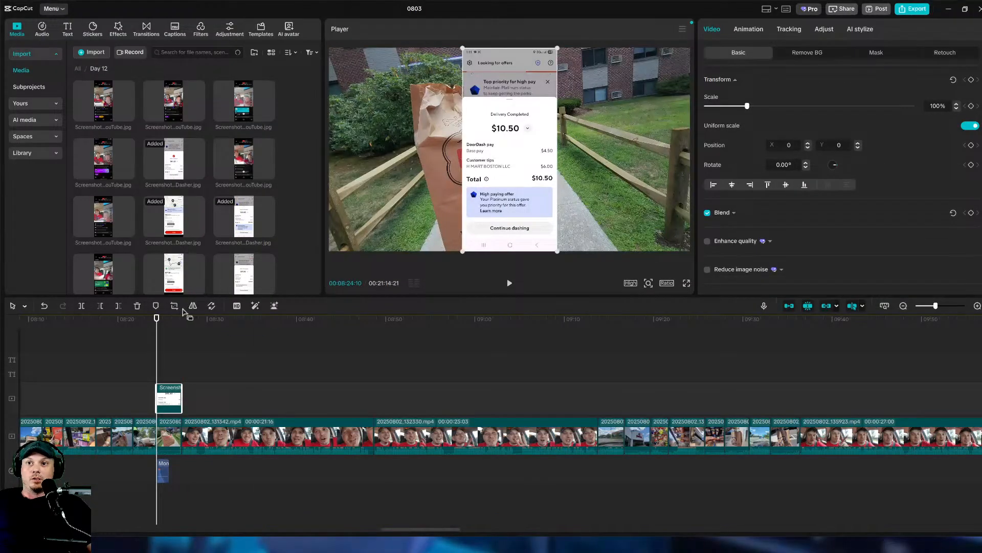
Crop the $10.50 payout screenshot from Delivery Completed down to Total, scale it to 41% and place it in the frame's upper-left corner.
click(176, 306)
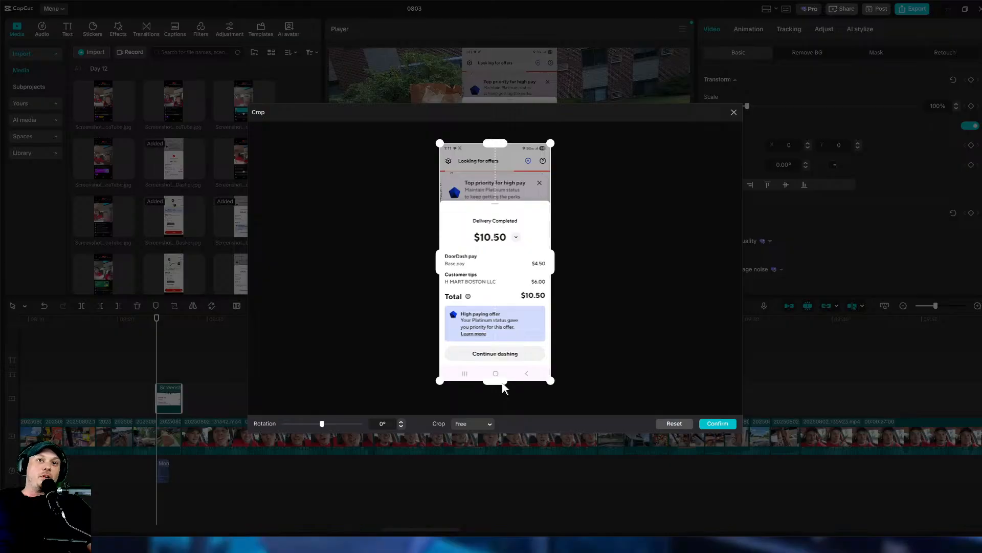
drag(500, 388, 510, 313)
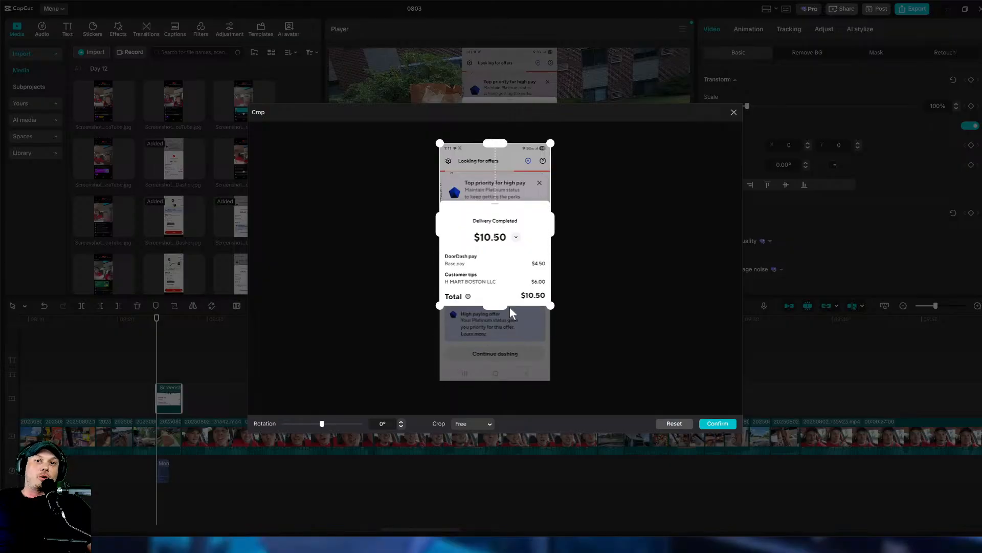
drag(501, 144, 504, 217)
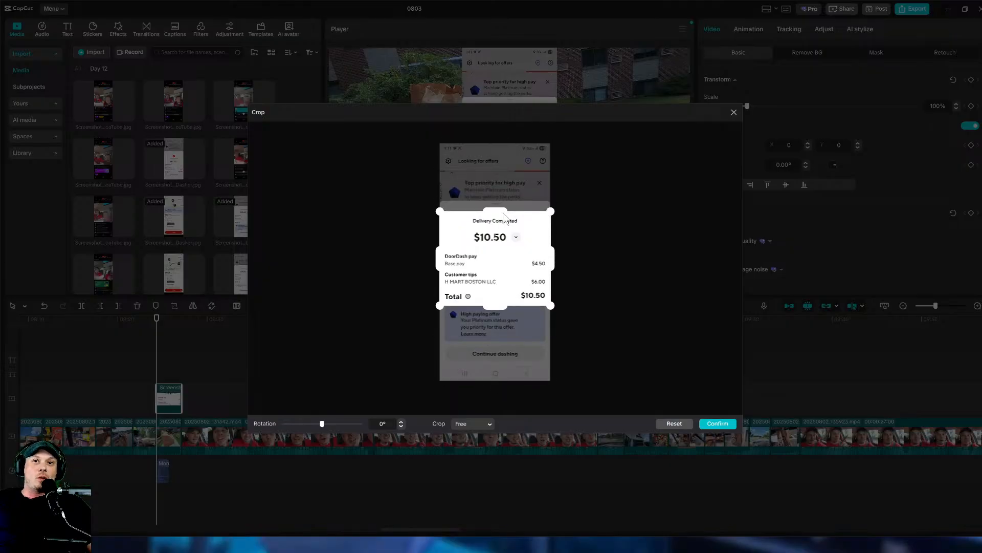
click(718, 424)
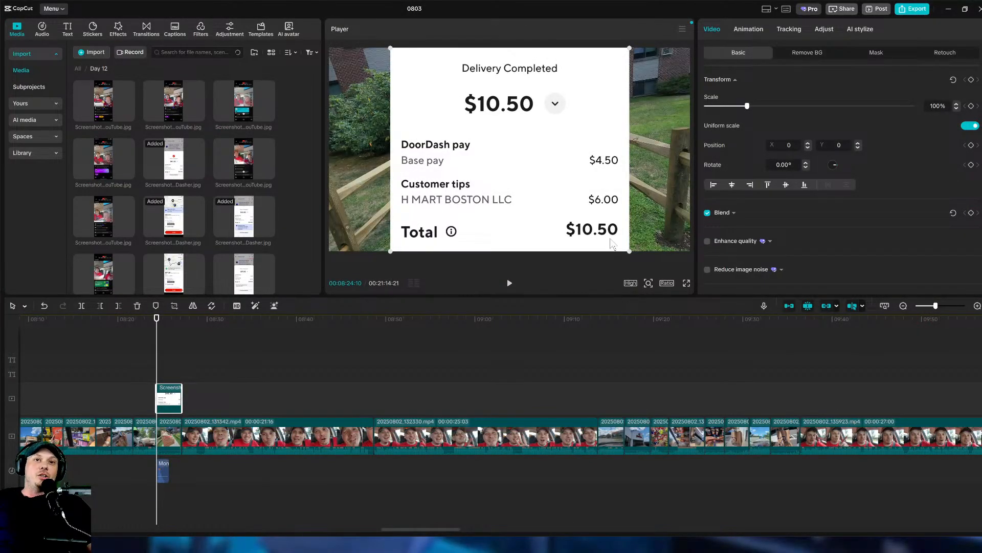
drag(633, 251, 551, 188)
drag(488, 143, 376, 88)
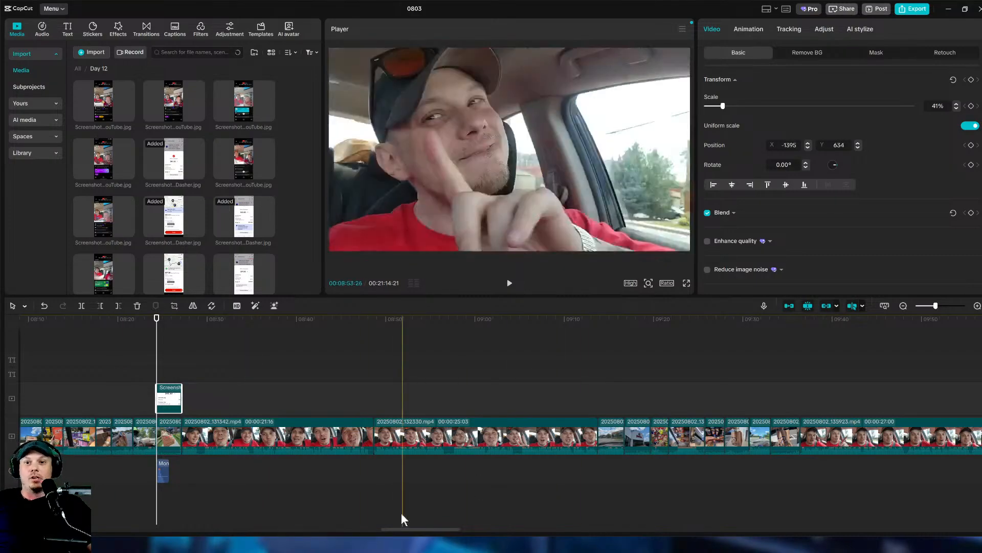
drag(425, 532, 923, 535)
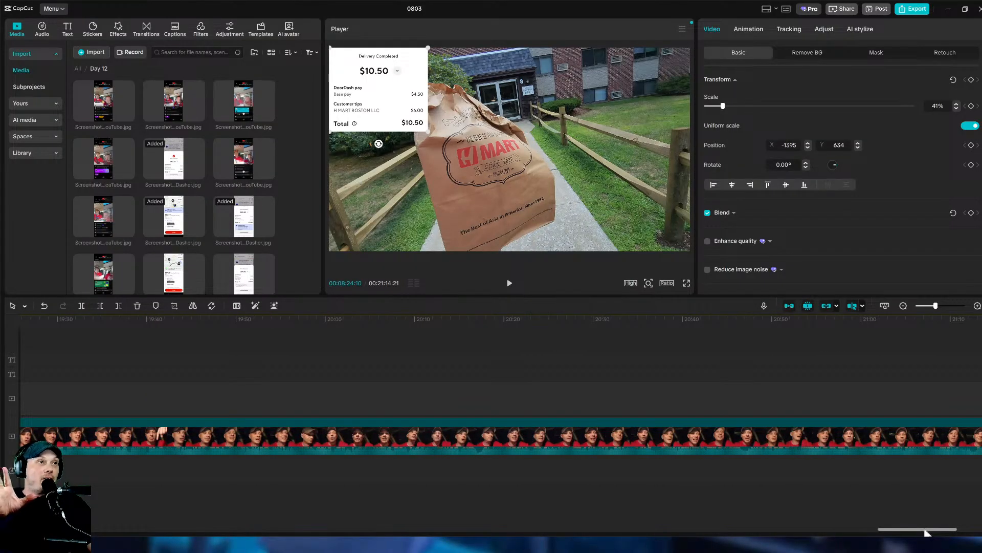
click(924, 518)
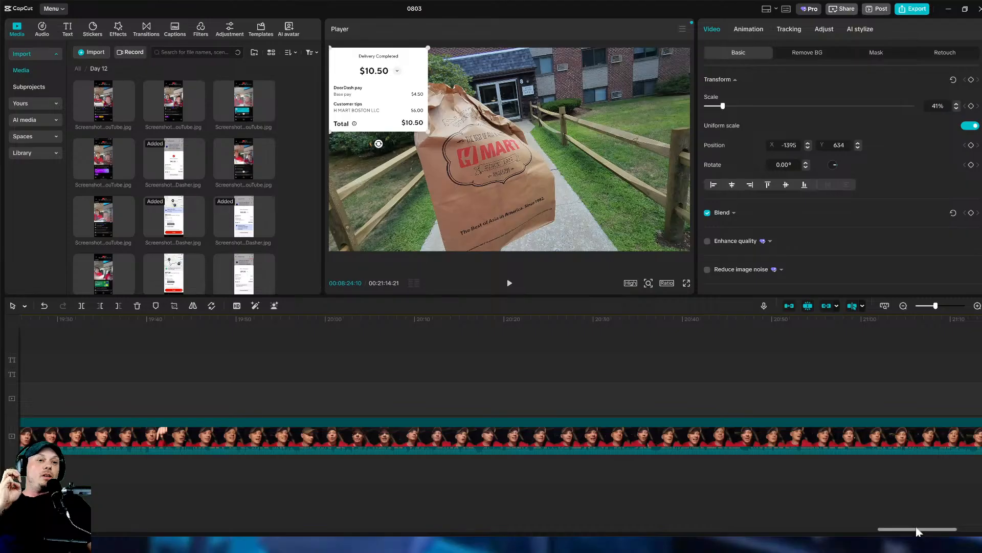
drag(918, 532, 416, 530)
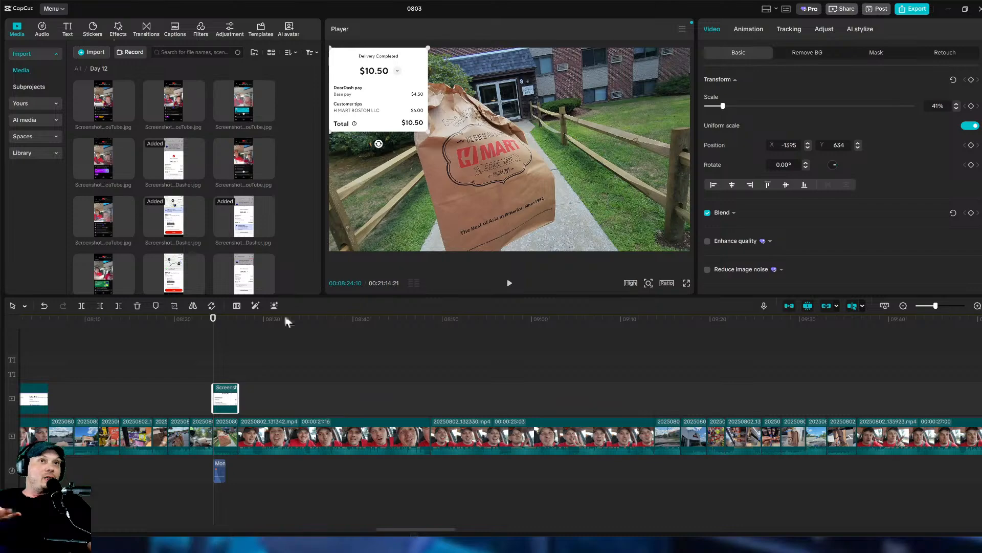
key(super)
key(Escape)
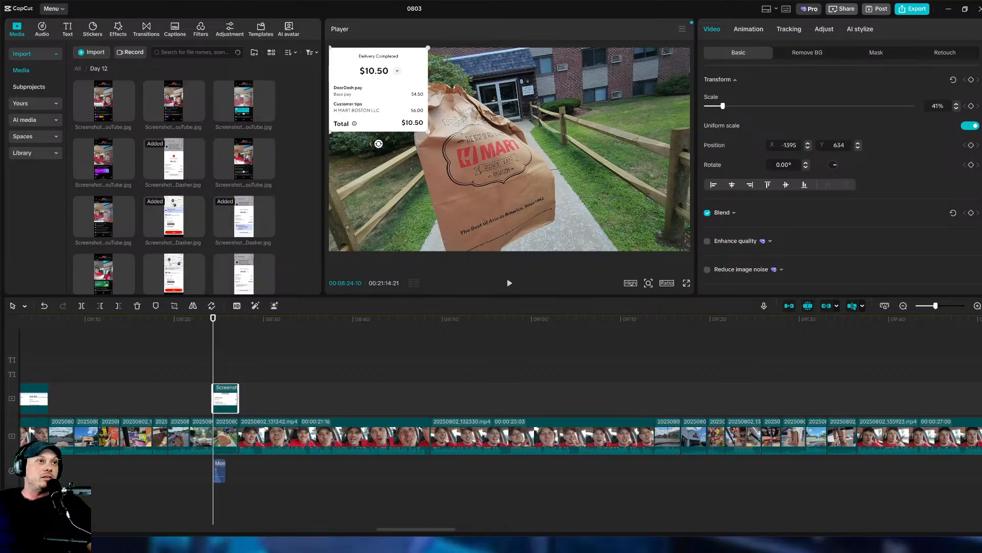
Switch to YouTube Studio, view the channel's revenue analytics and open the full estimated revenue report for its videos.
key(alt+Tab)
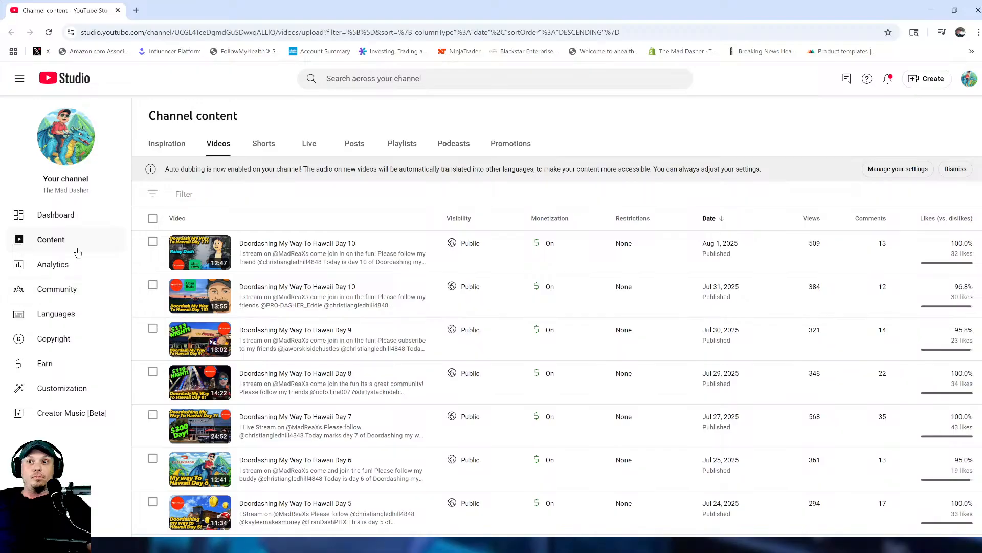
click(106, 270)
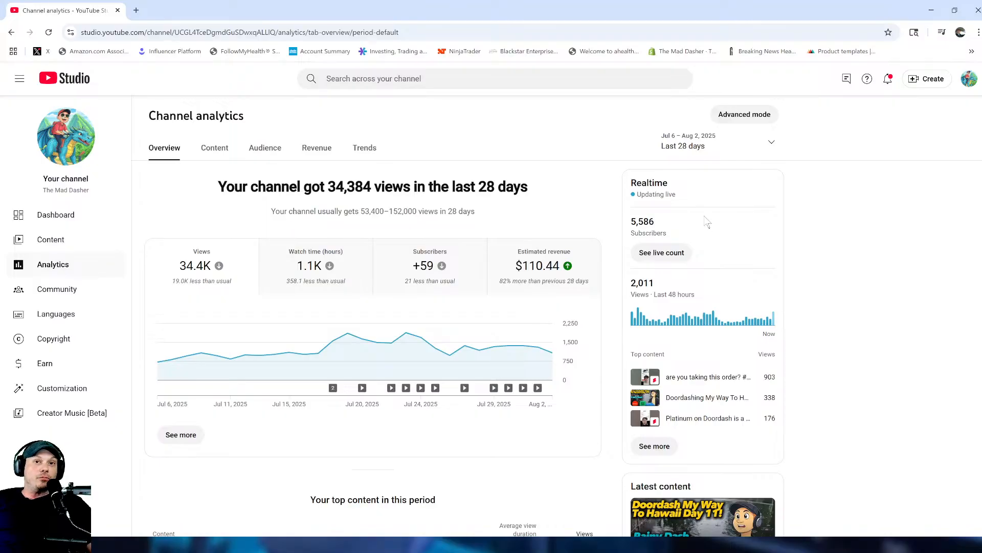
mouse_move(525, 279)
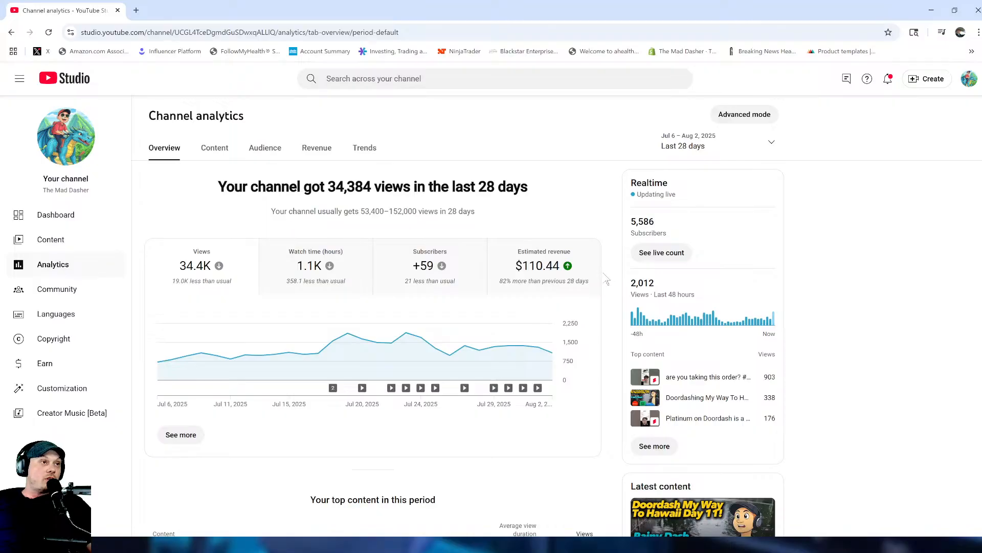
click(310, 150)
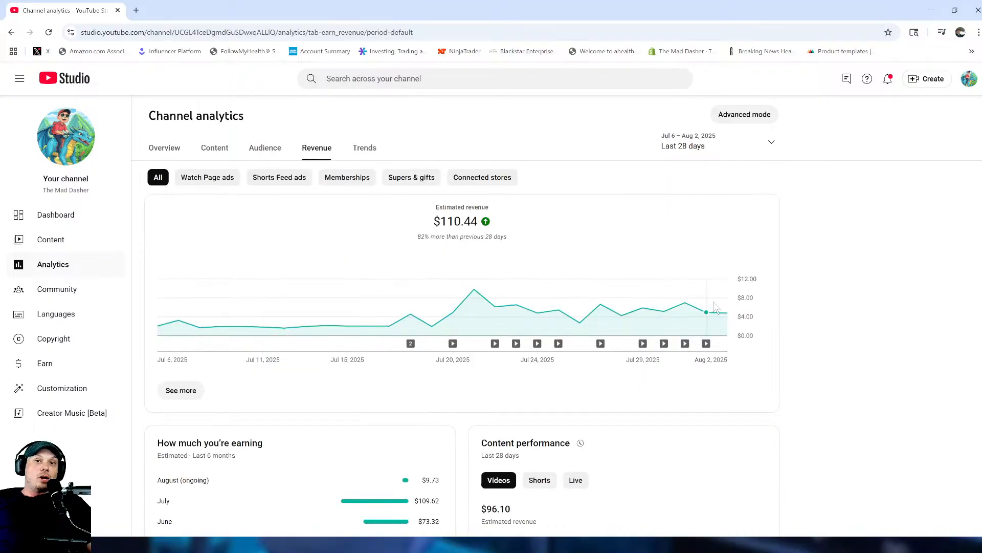
scroll(849, 302, down, 4)
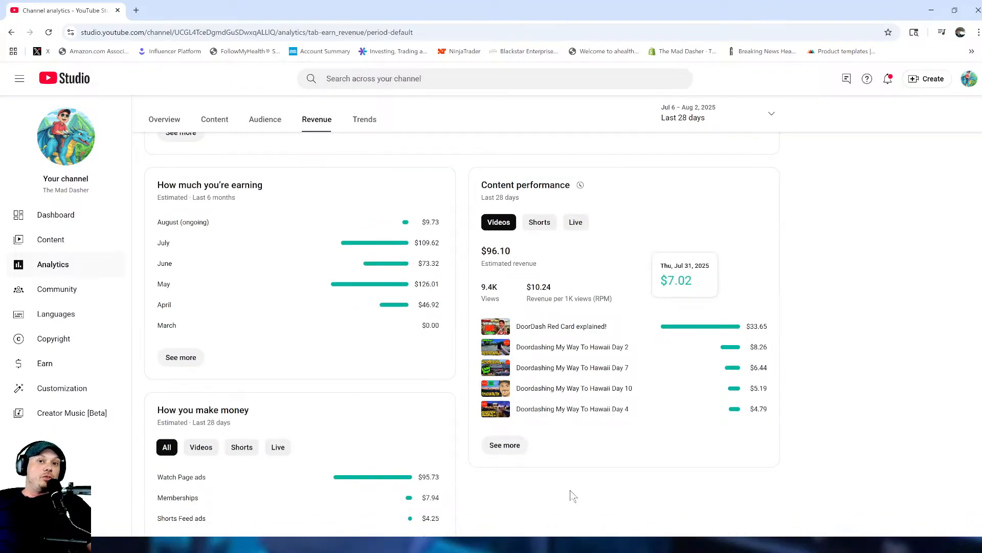
click(507, 445)
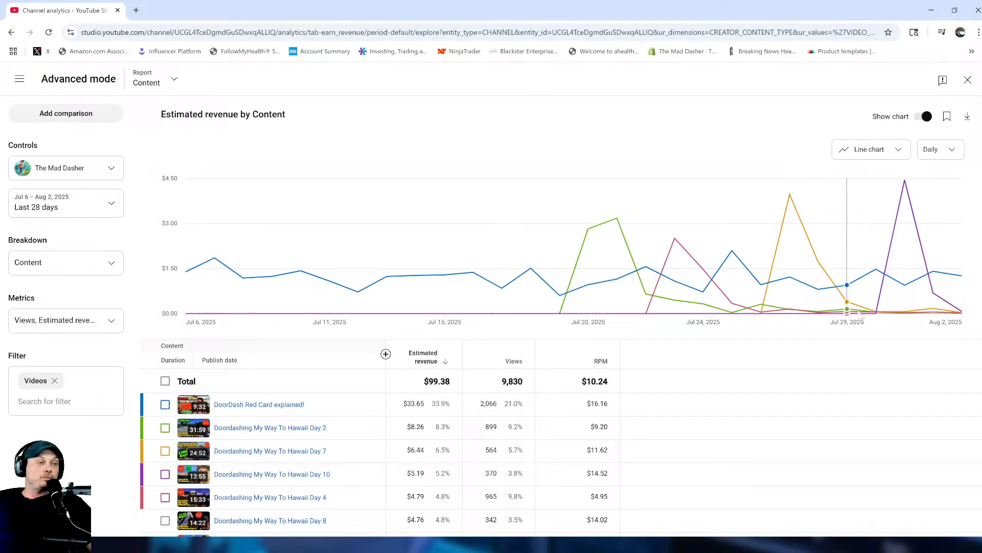
Examine the estimated revenue, views and RPM of each video in the last-28-days content report.
scroll(815, 302, down, 1)
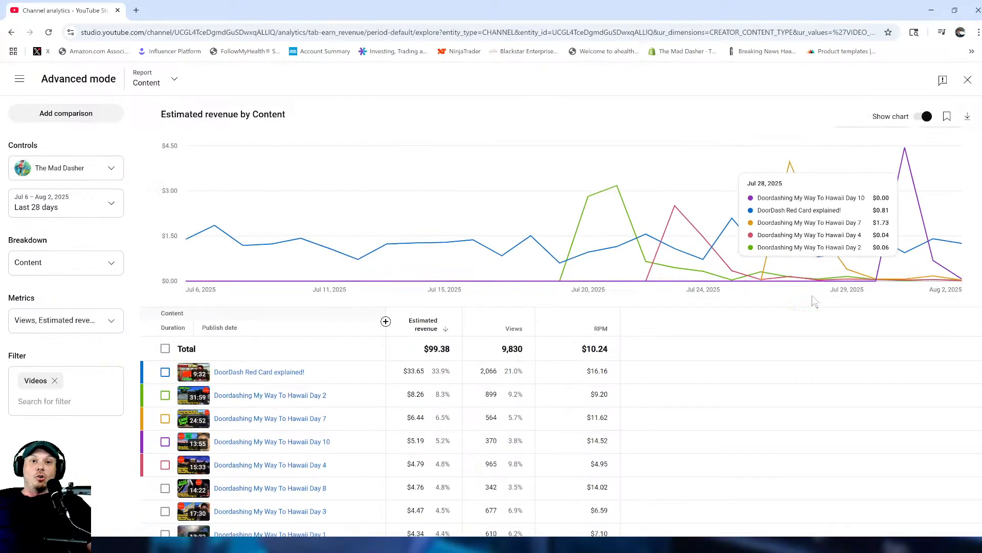
scroll(815, 302, down, 3)
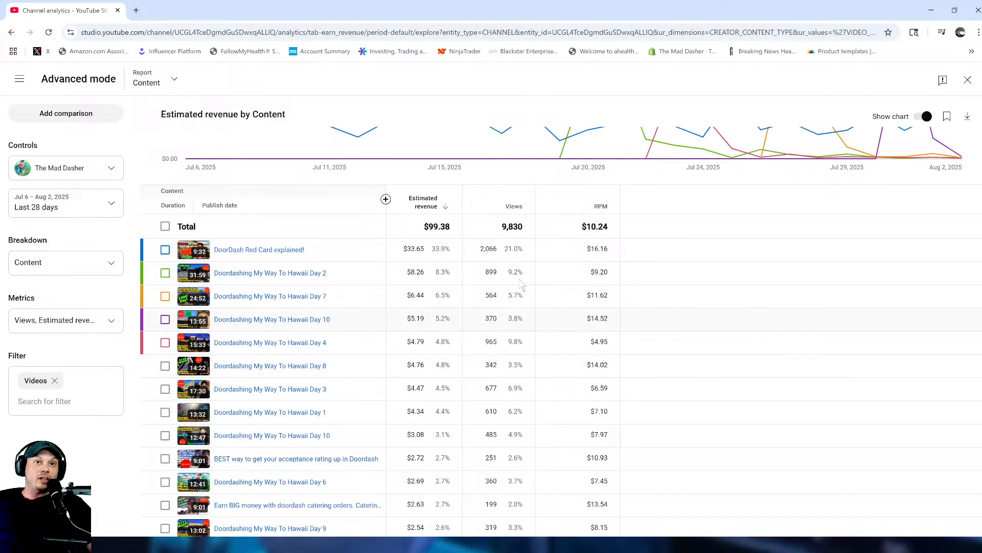
mouse_move(226, 256)
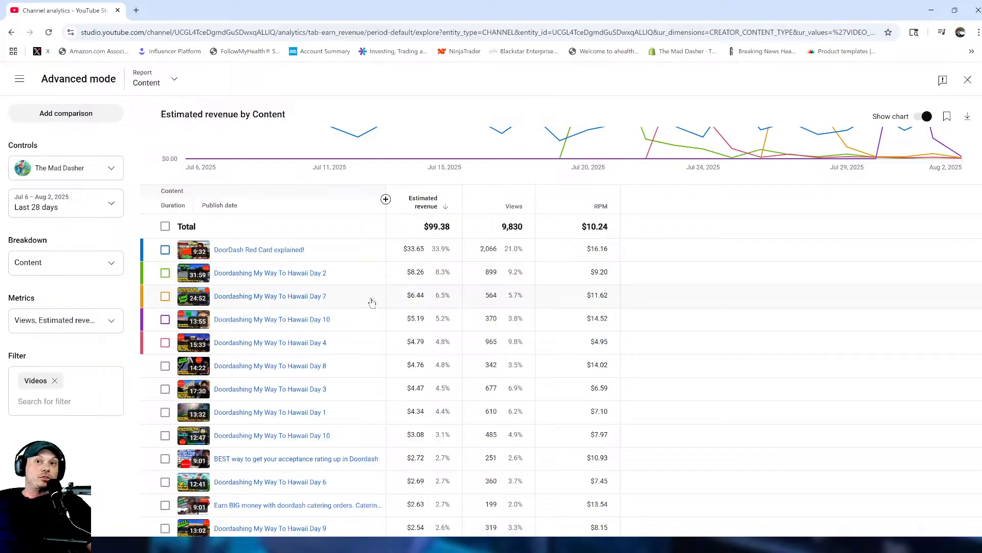
scroll(372, 302, down, 3)
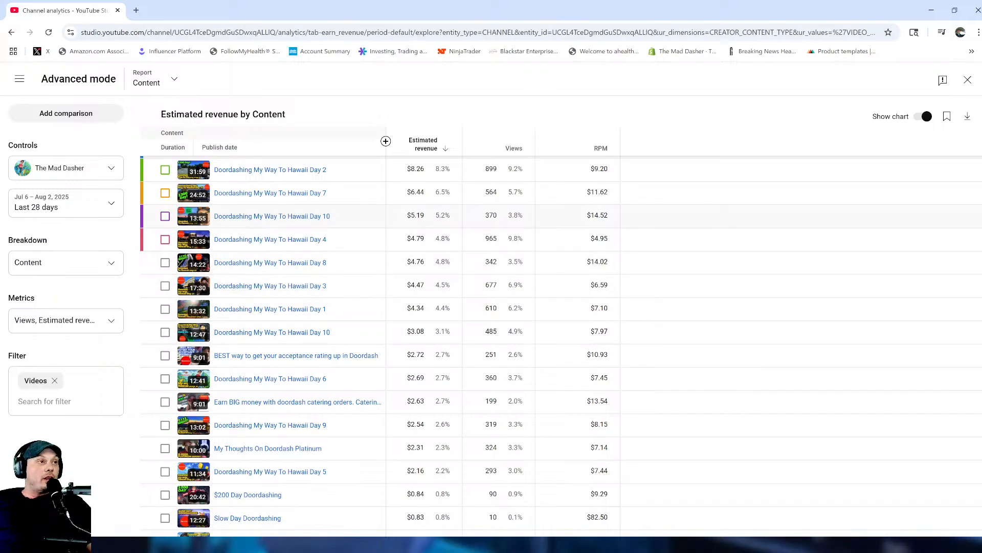
scroll(408, 237, up, 2)
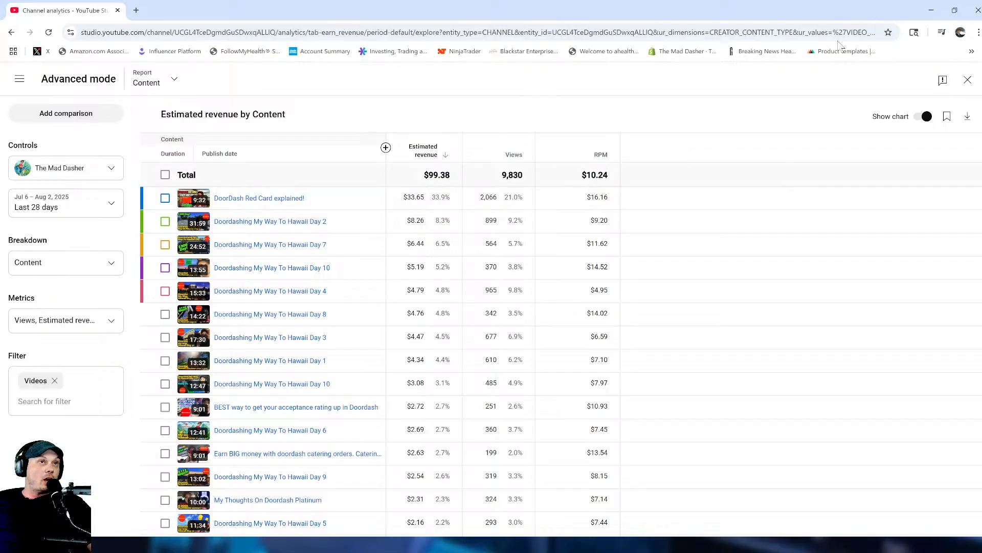
drag(863, 8, 671, 194)
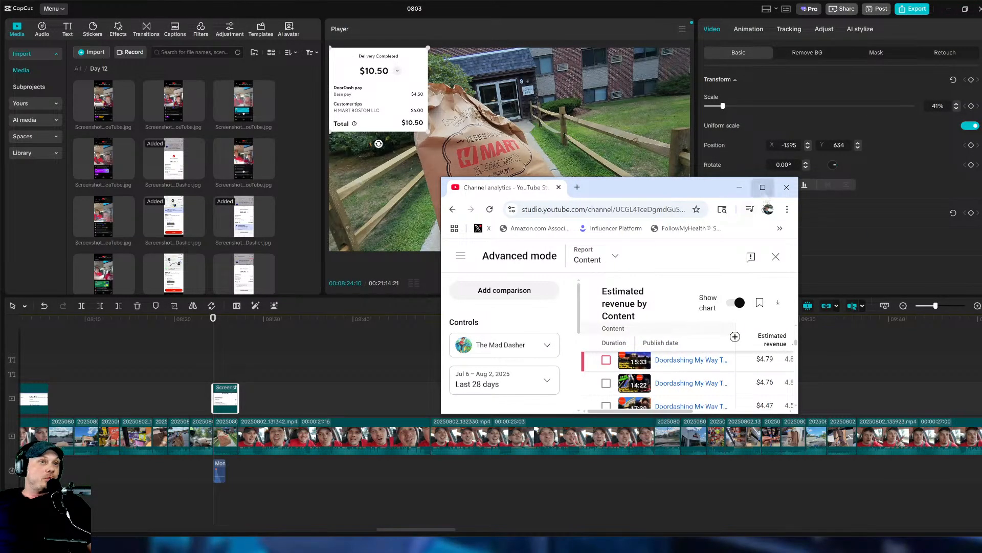
click(763, 186)
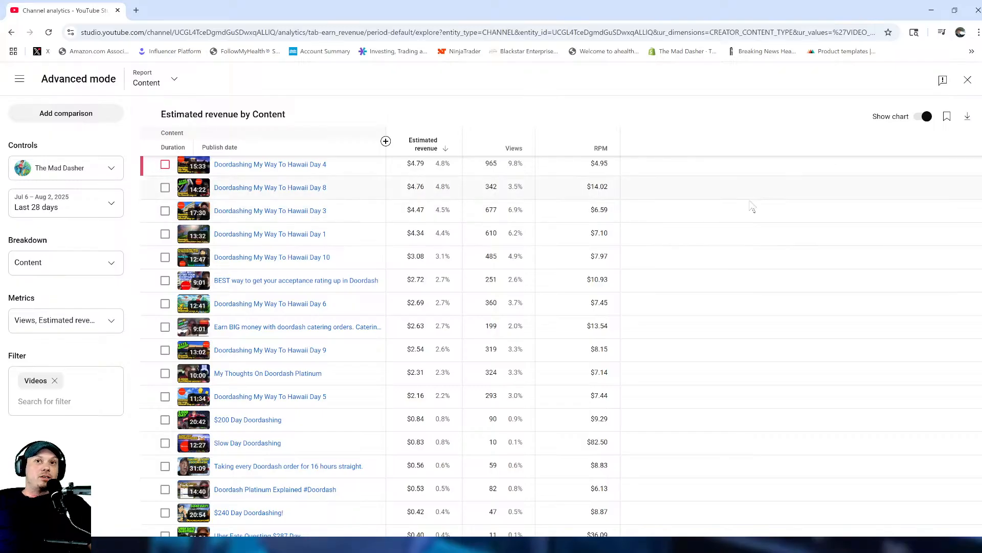
Review the daily revenue chart and the lower-earning videos, close the report and view the channel's income sources.
scroll(578, 373, up, 2)
scroll(581, 372, up, 3)
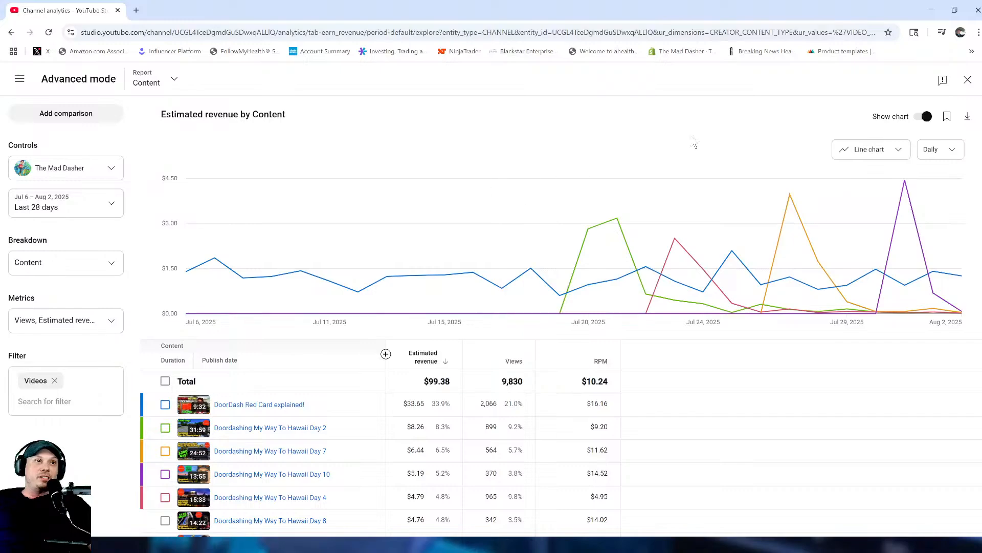
scroll(665, 307, down, 6)
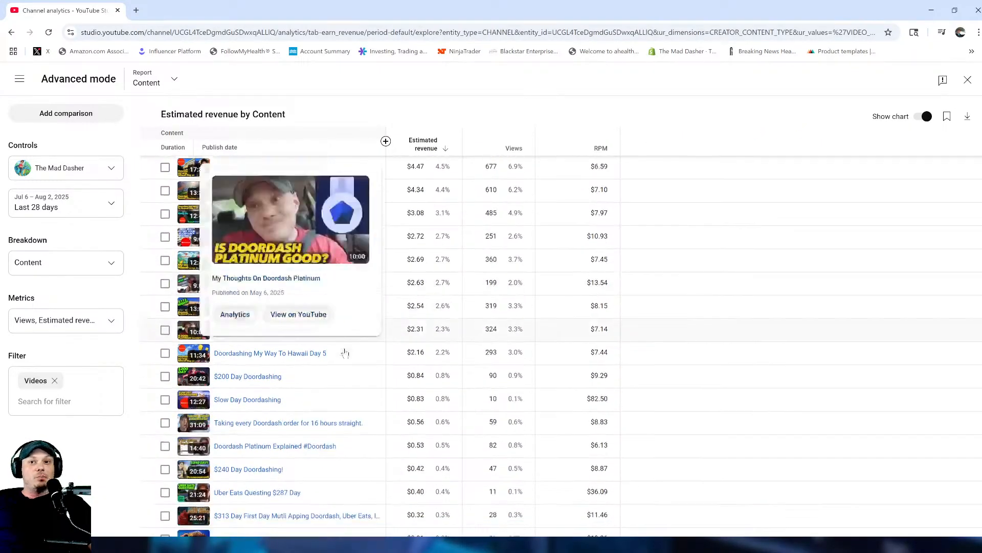
scroll(353, 348, up, 5)
scroll(352, 348, up, 2)
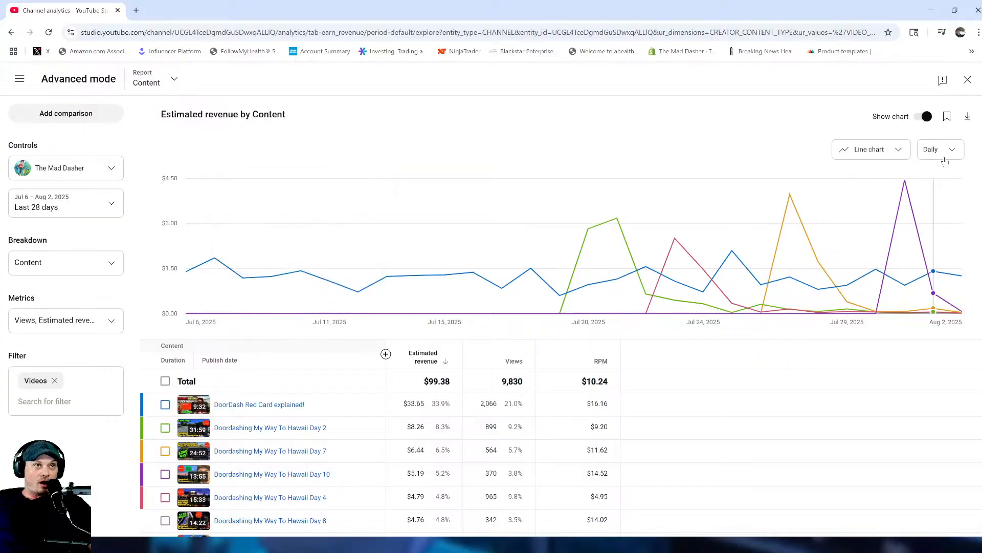
click(969, 81)
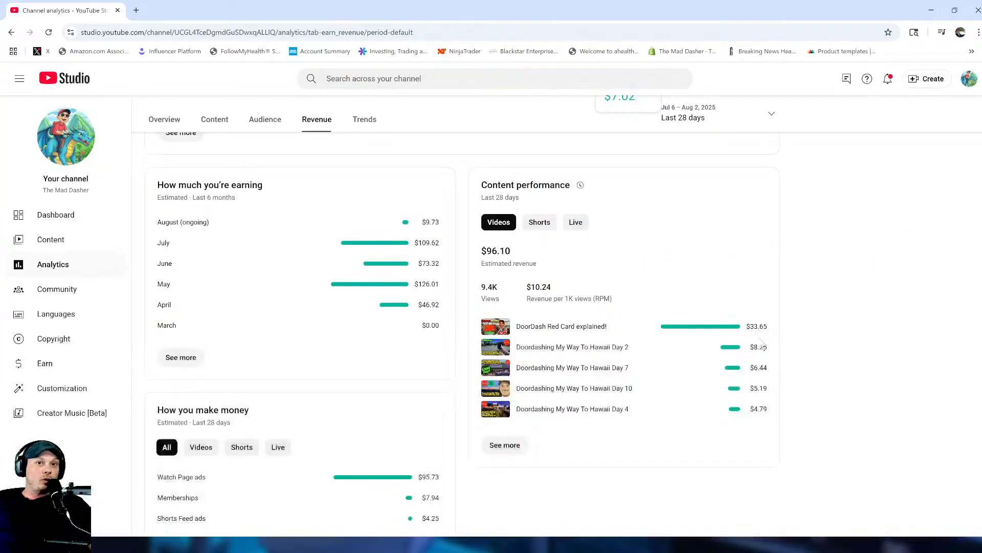
scroll(859, 319, down, 1)
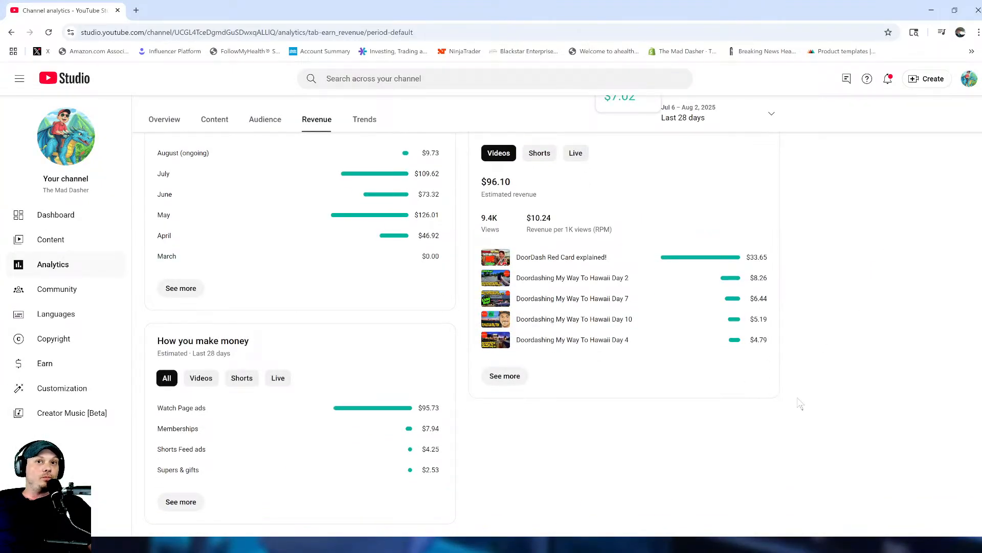
Review the channel's monthly earnings and content performance, and switch back to the CapCut project.
scroll(801, 404, up, 2)
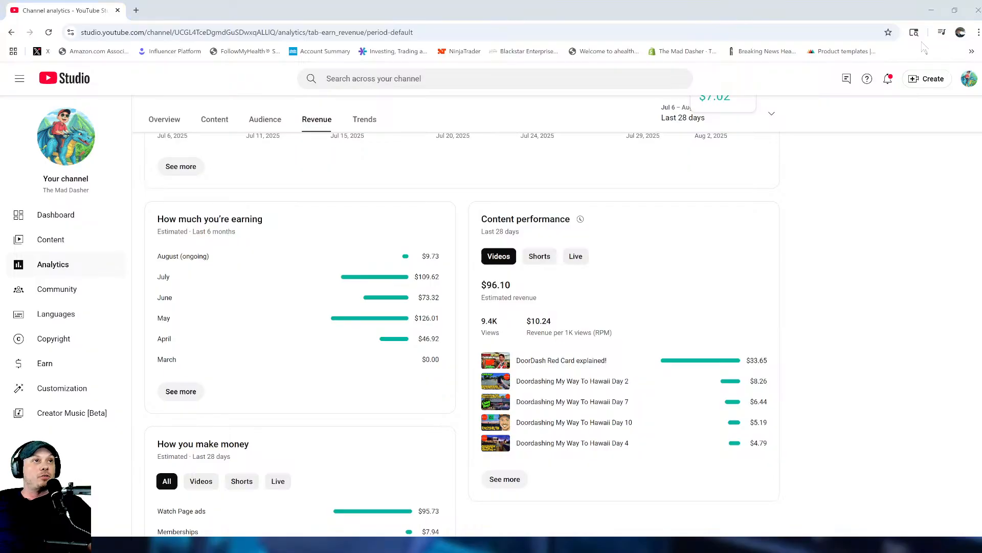
drag(59, 16, 593, 82)
click(821, 70)
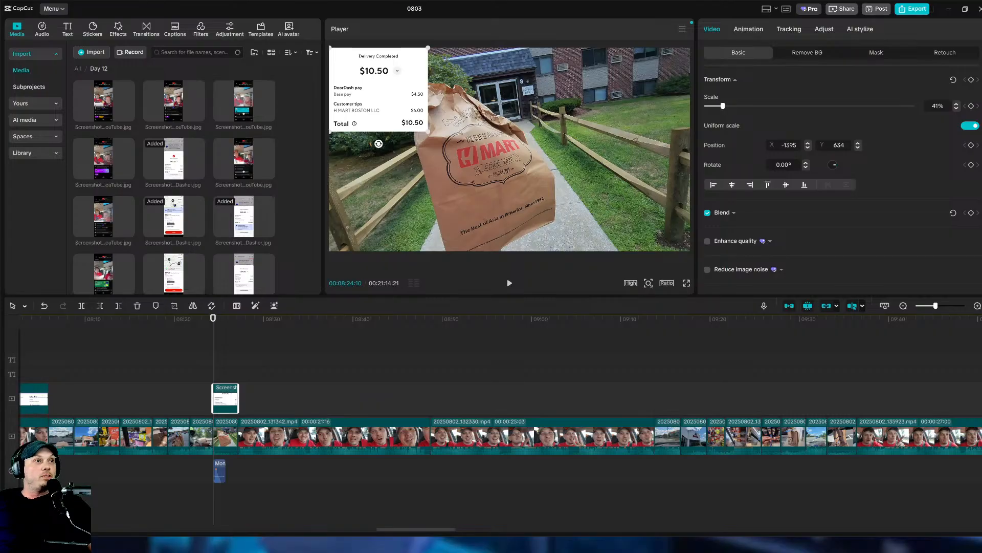
Switch to Epidemic Sound and browse the tracks recommended for the YouTube channel and those based on recent downloads.
drag(981, 148, 604, 1)
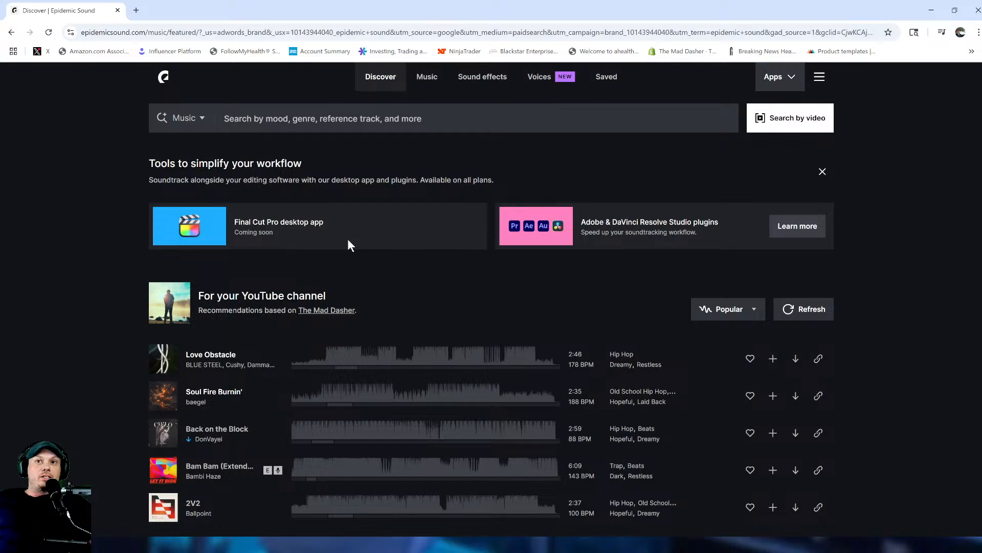
scroll(368, 318, down, 3)
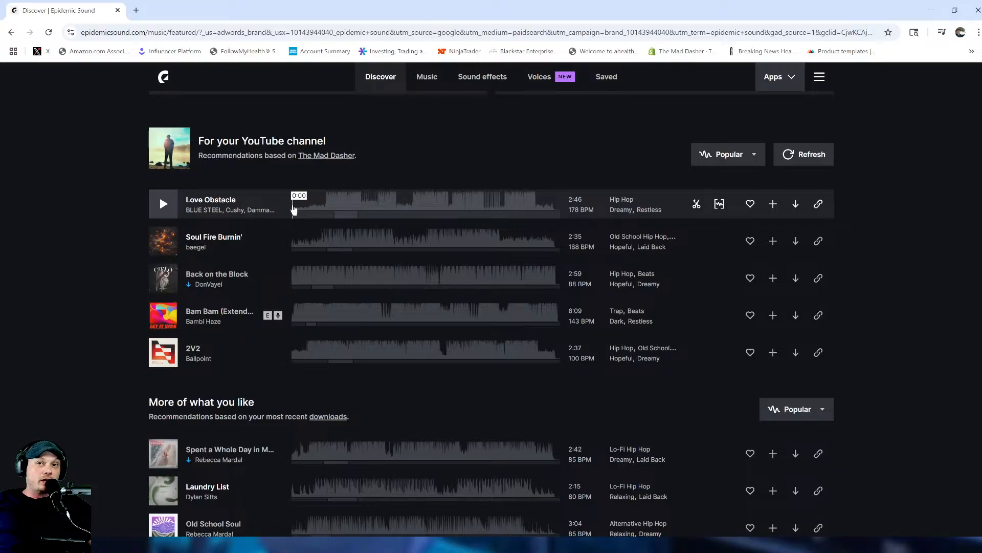
scroll(217, 322, down, 3)
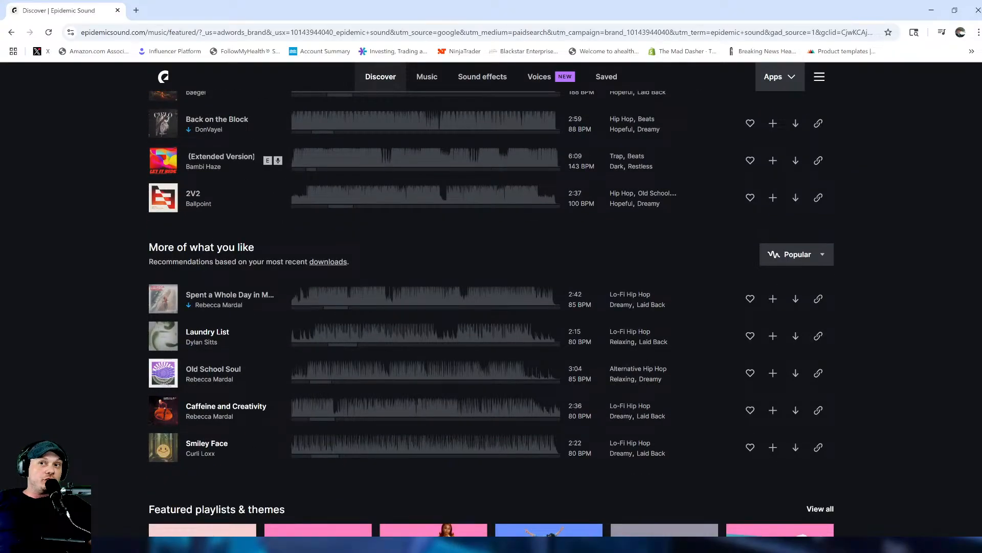
drag(158, 247, 255, 249)
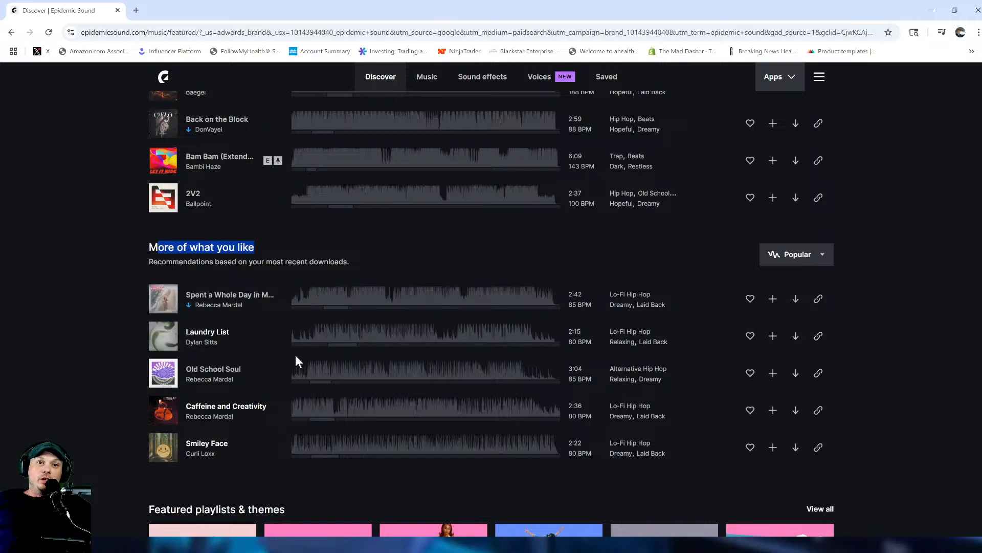
scroll(373, 342, down, 1)
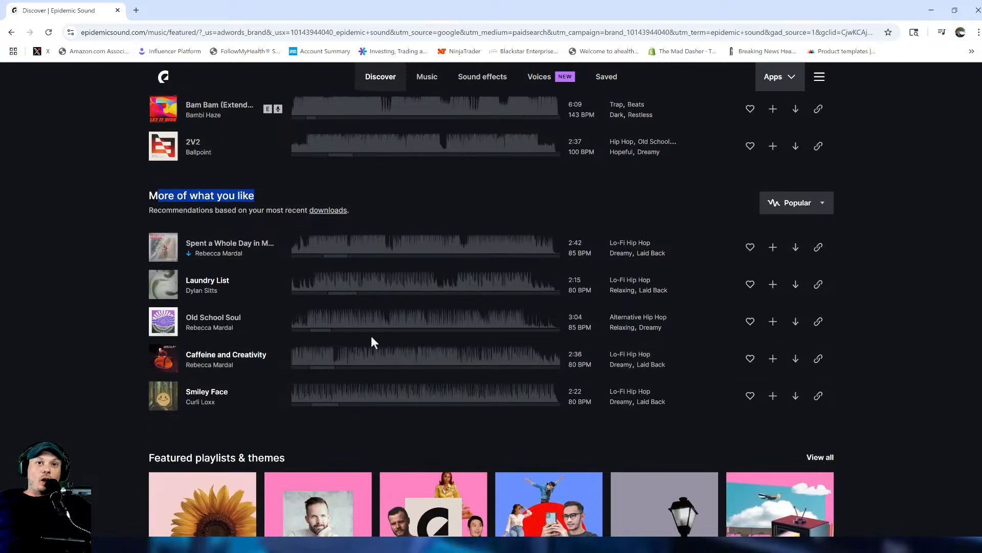
Preview several parts of the track Laundry List and download its full mix as an MP3.
click(324, 286)
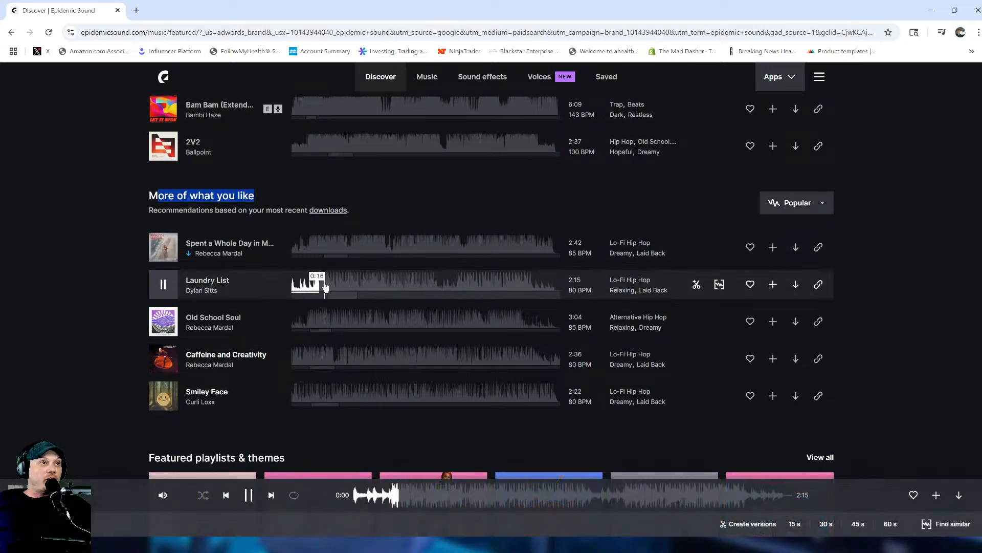
click(357, 283)
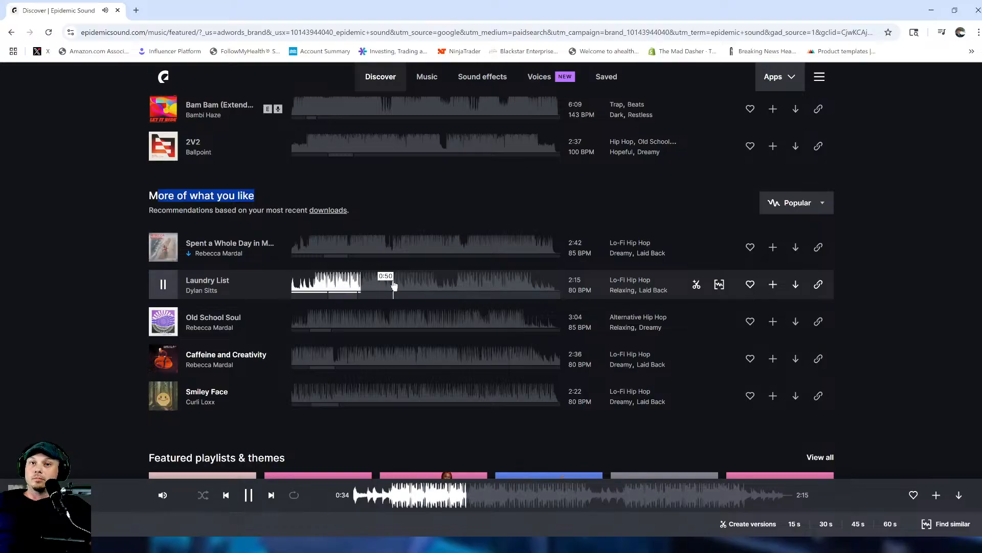
click(392, 285)
click(416, 284)
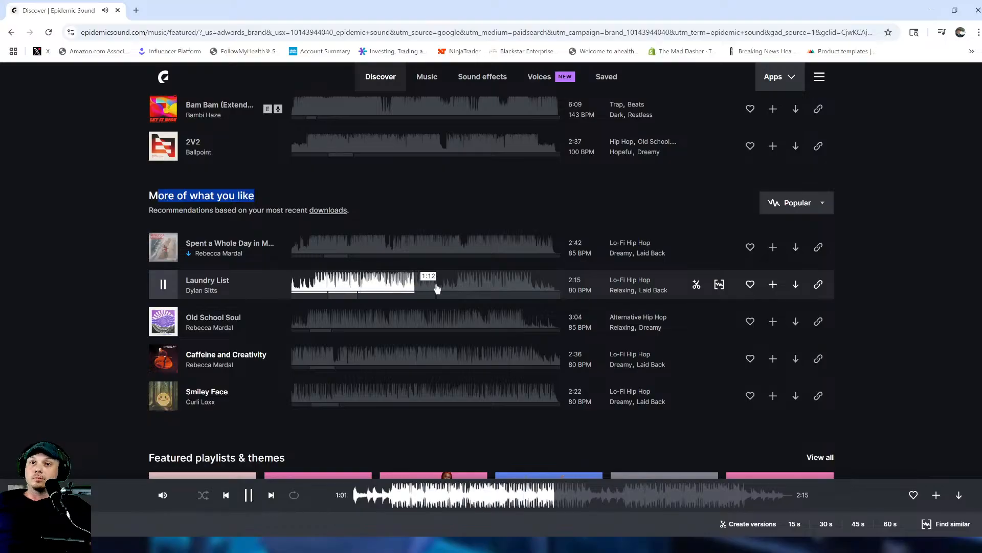
click(249, 494)
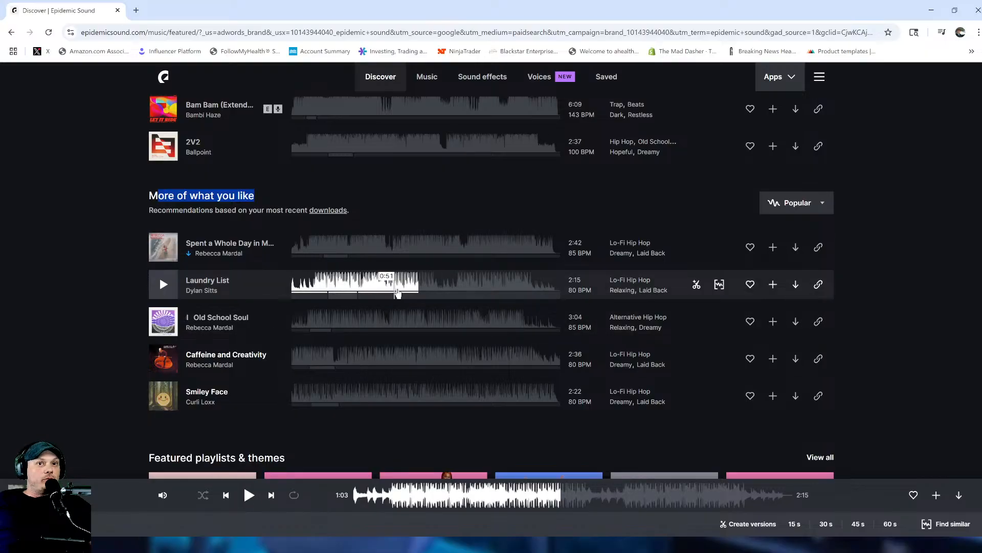
click(796, 284)
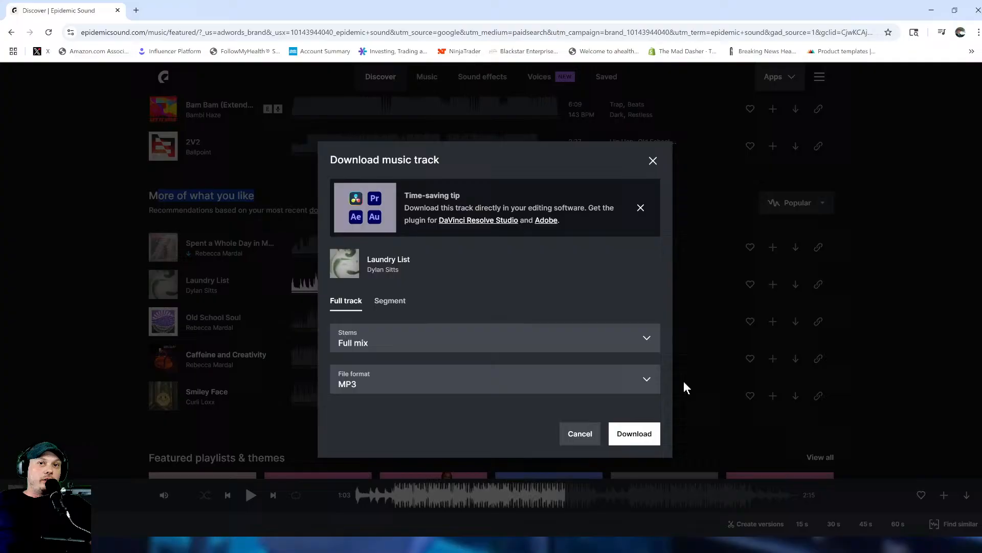
click(634, 432)
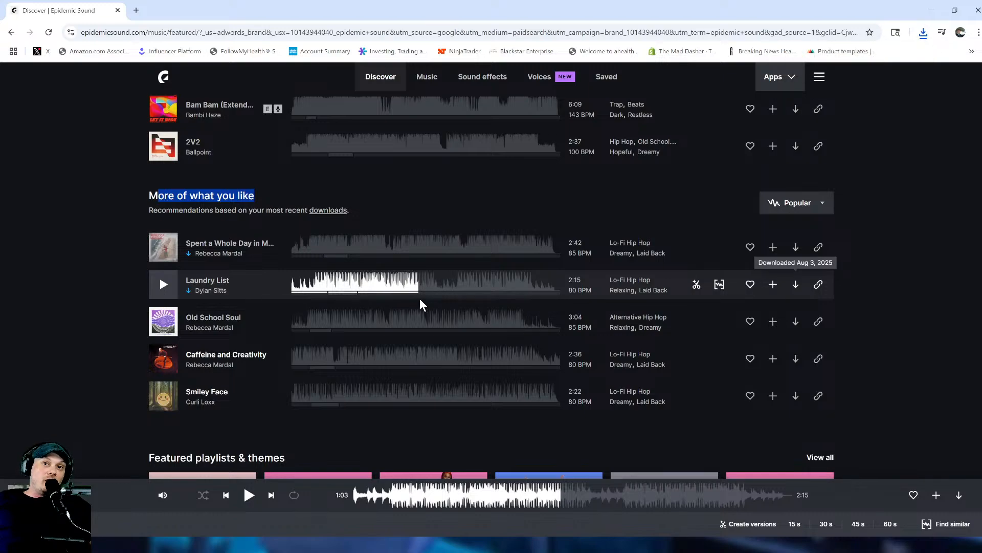
Preview the track Spent a Whole Day in My Head and pause it.
click(340, 247)
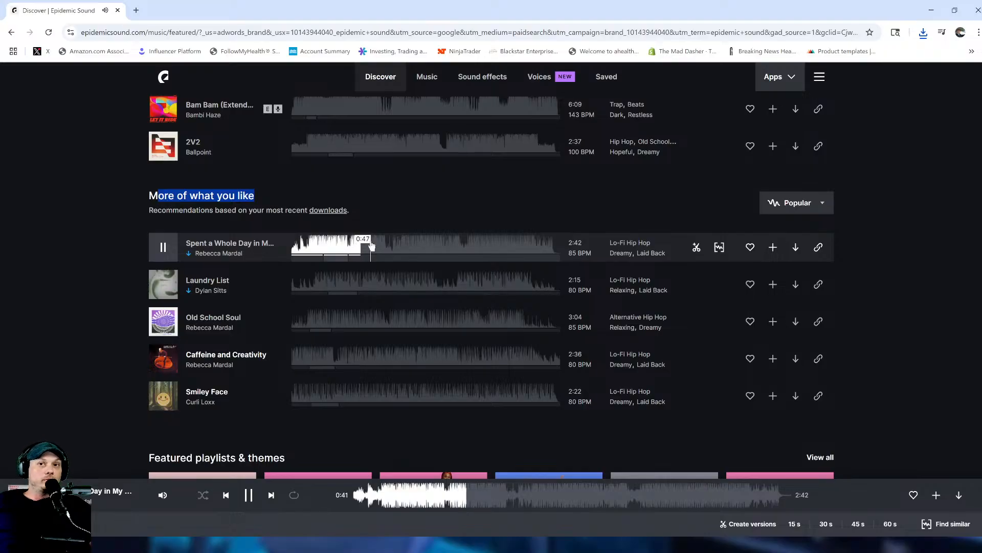
click(249, 496)
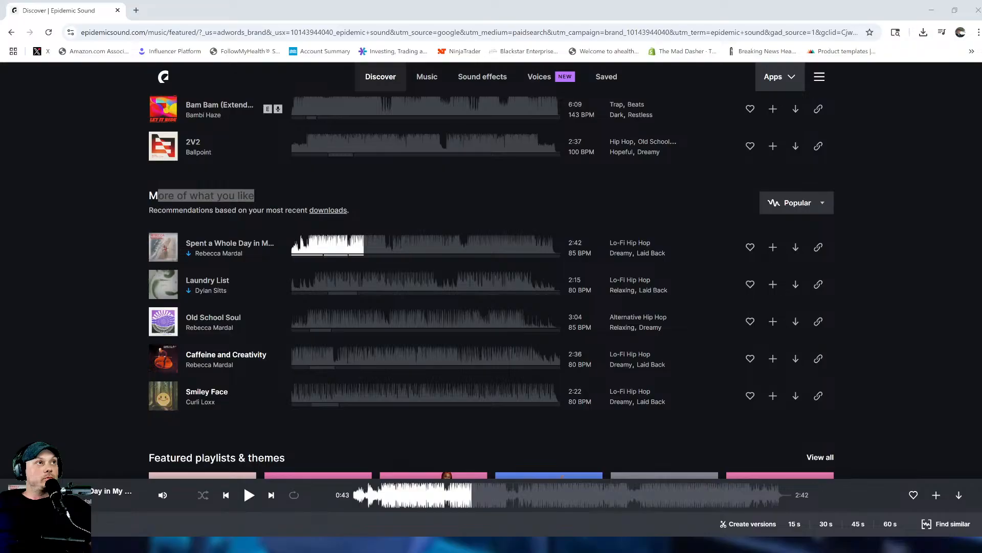
Switch to YouTube Studio, view the details of the newest published video and return to the channel content list.
key(alt+Tab)
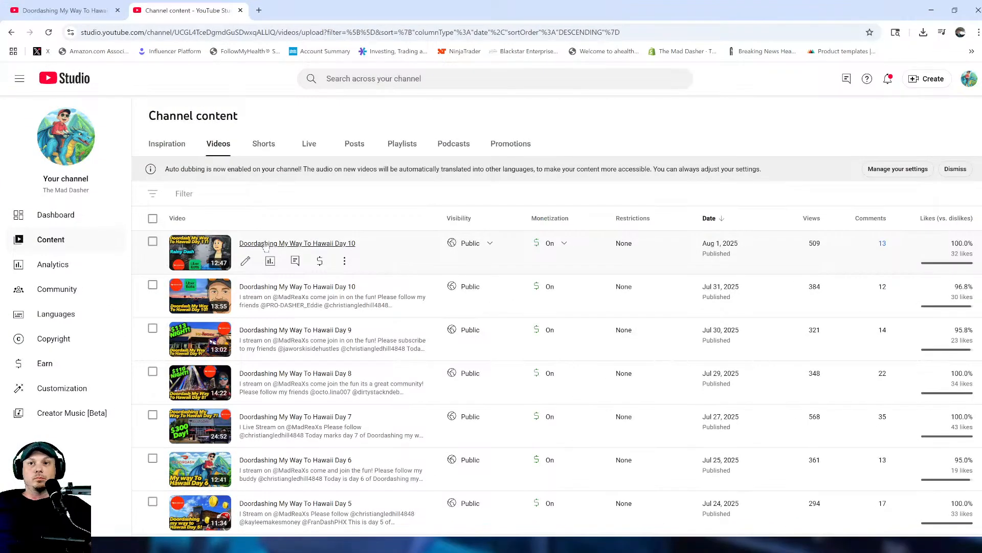
click(245, 262)
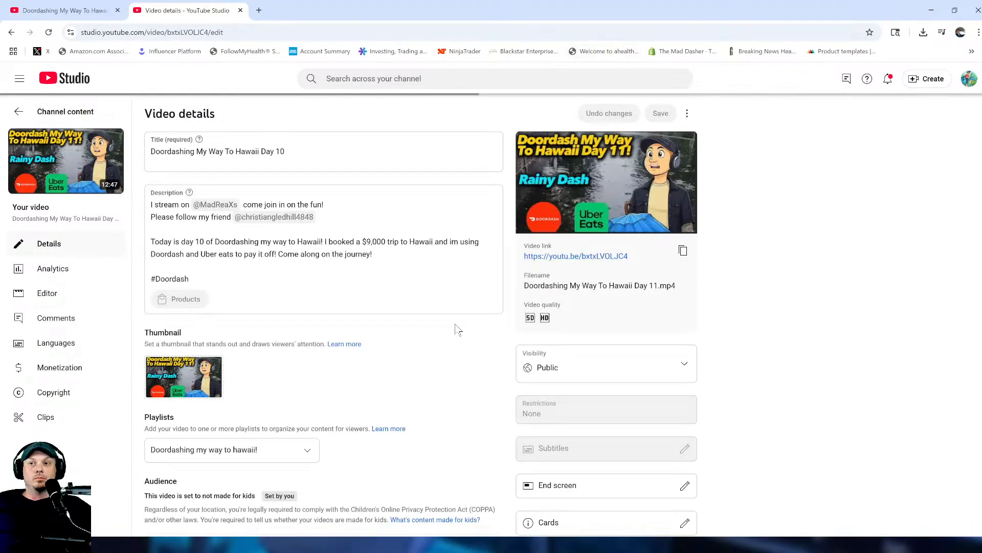
click(16, 111)
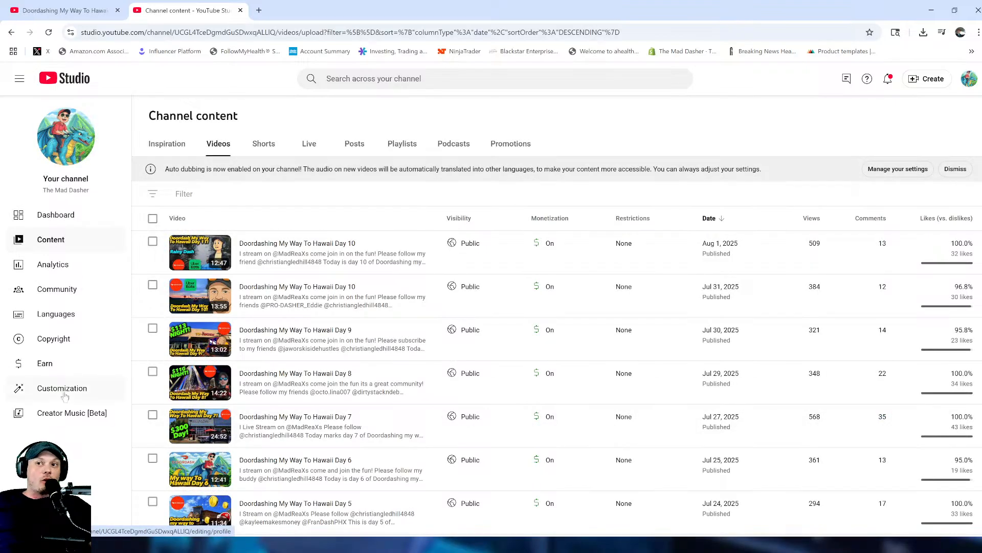
Open the channel's upload defaults, review the default tags under the basic info and close the settings.
click(117, 438)
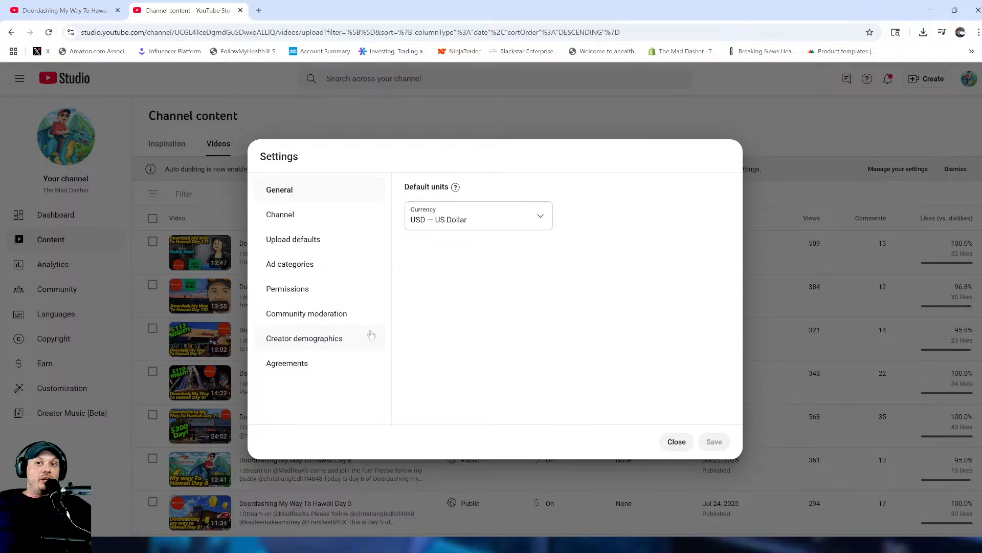
click(337, 240)
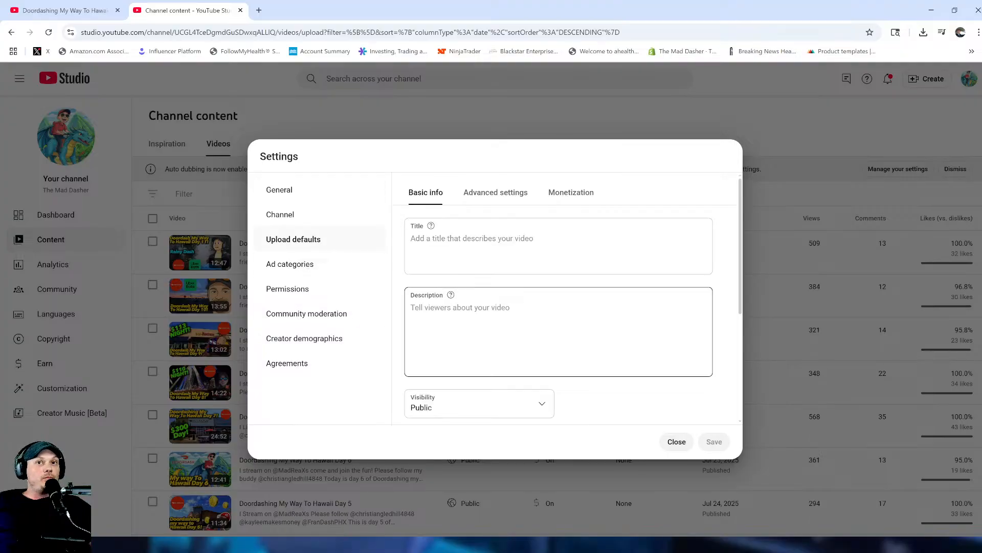
scroll(649, 280, down, 3)
scroll(649, 280, down, 2)
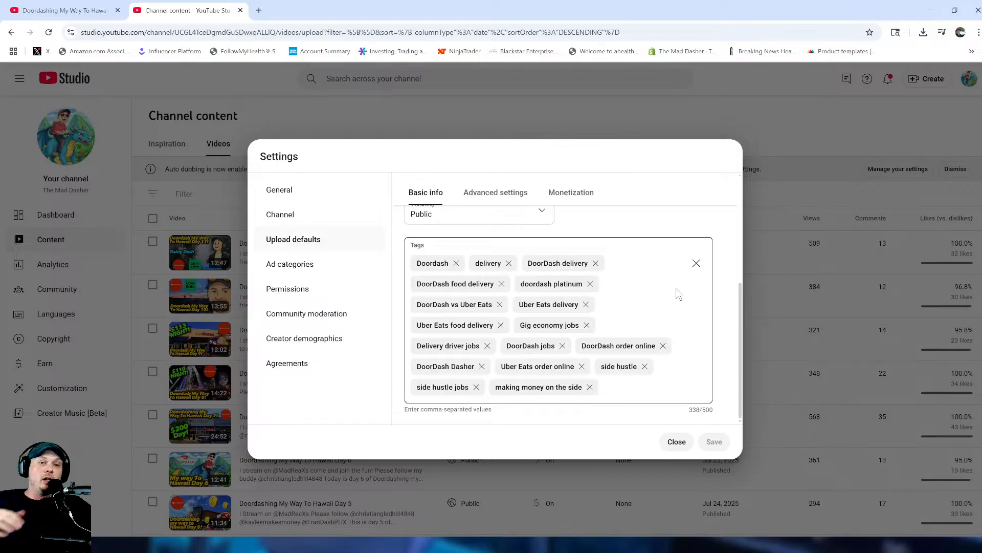
click(677, 442)
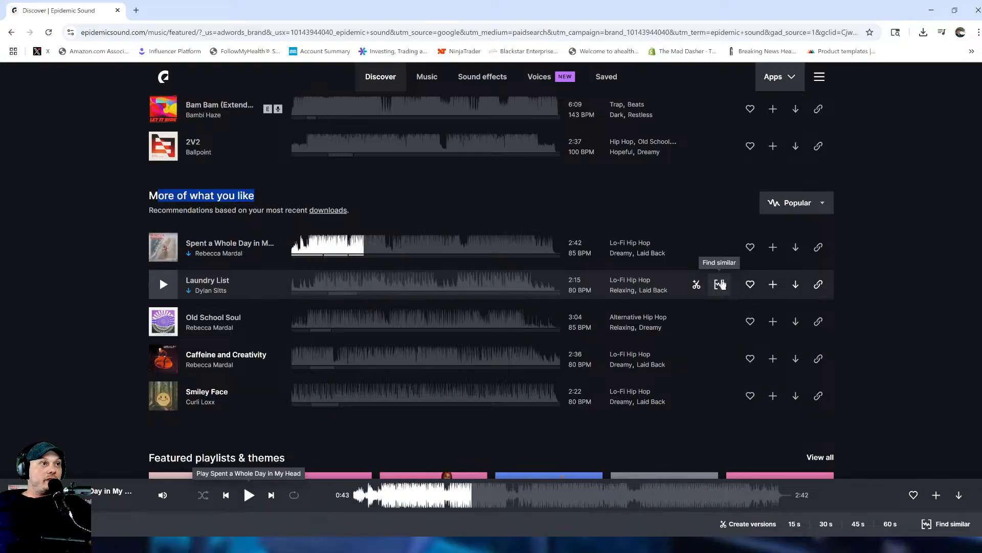
In Epidemic Sound, find tracks similar to Laundry List and preview Bumfuzzle, Peppermint and Shoe Shinin.
click(720, 285)
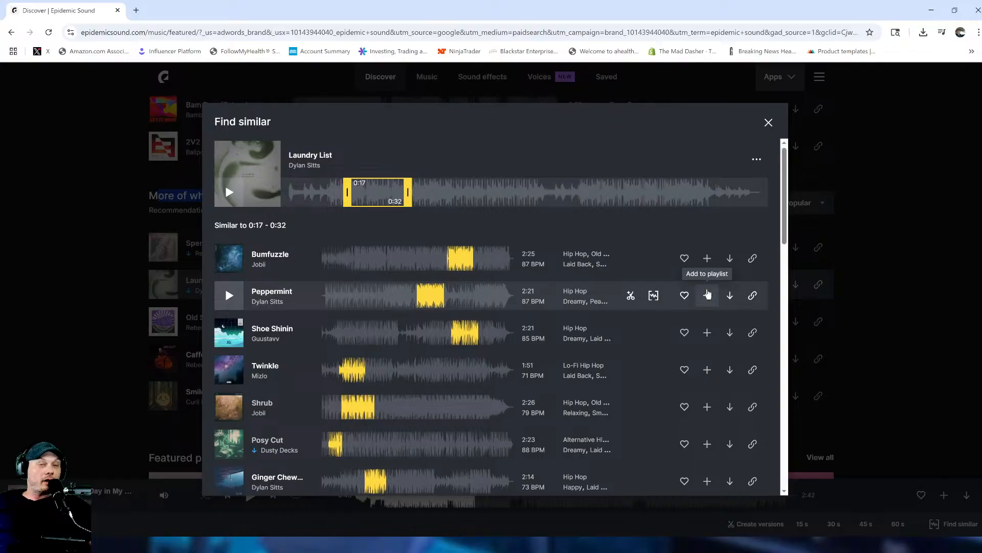
click(341, 260)
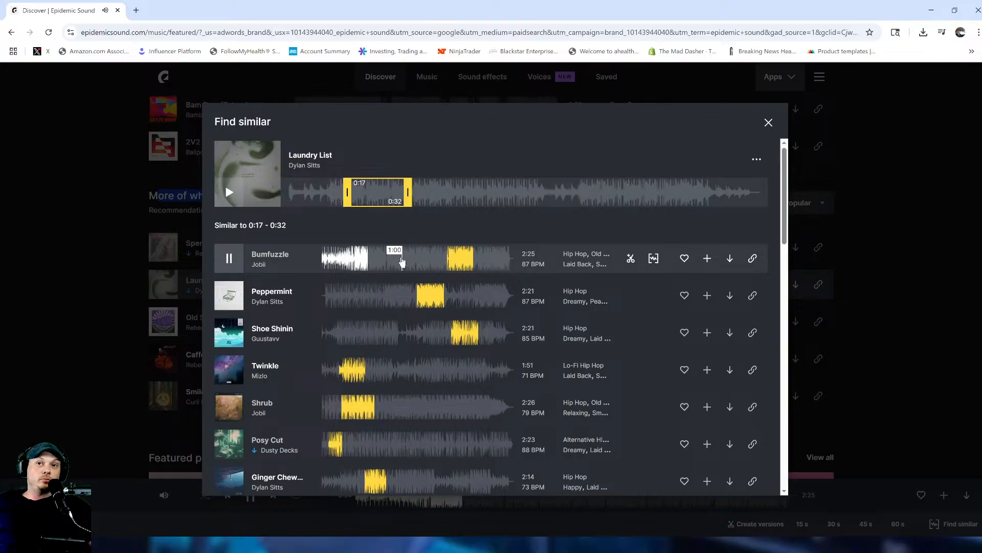
click(404, 268)
click(354, 297)
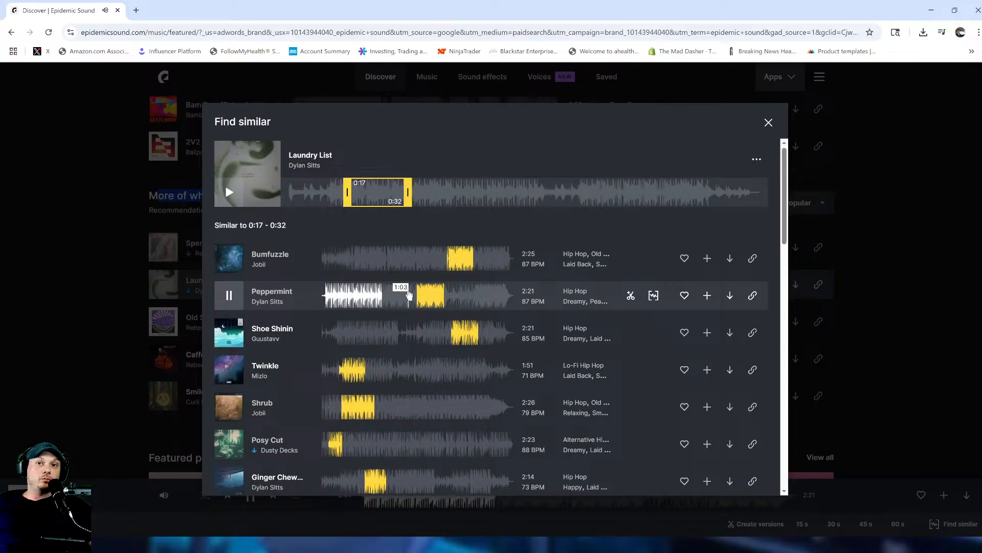
scroll(389, 294, down, 2)
click(372, 236)
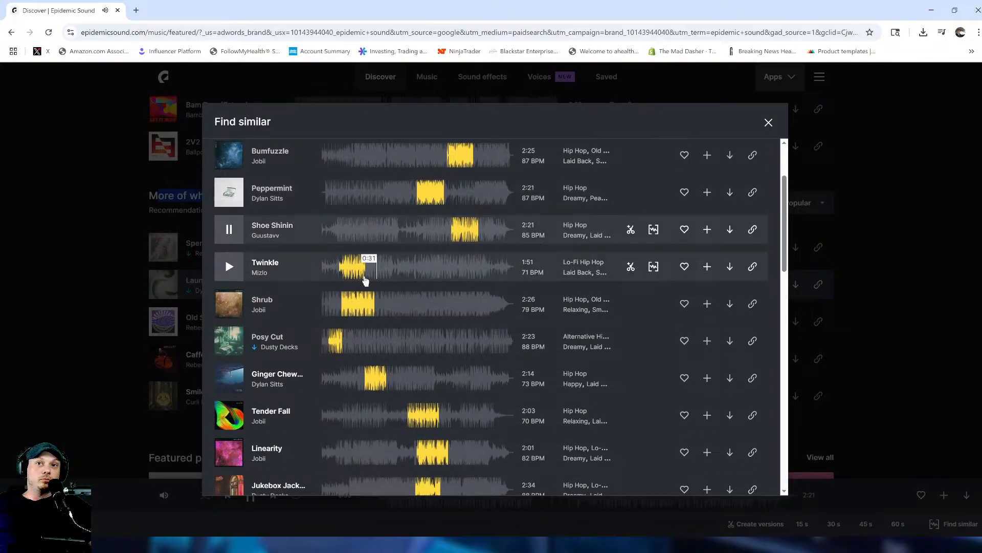
Preview the similar tracks Twinkle, Shrub, Posy Cut and the Jukebox track by Dusty Decks, and close the list.
click(372, 268)
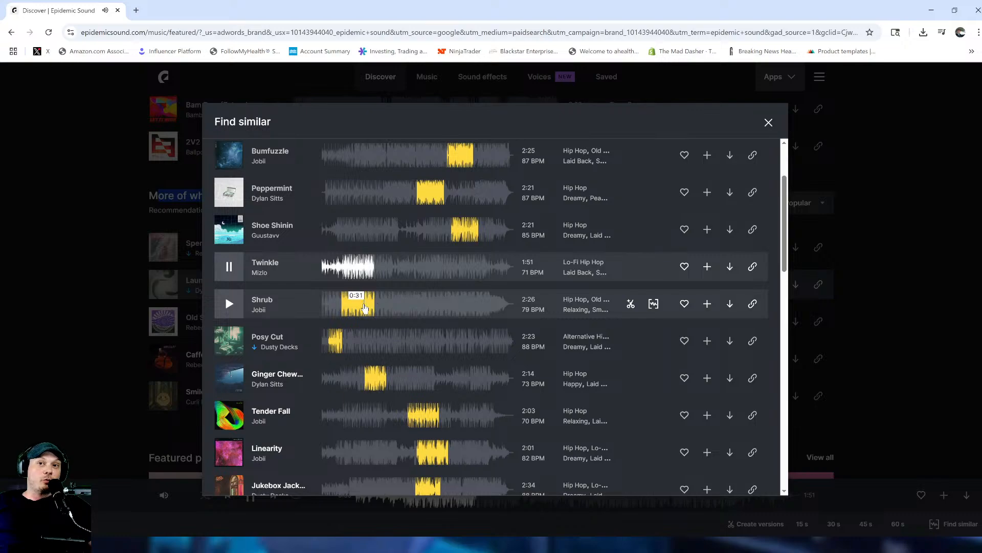
click(373, 298)
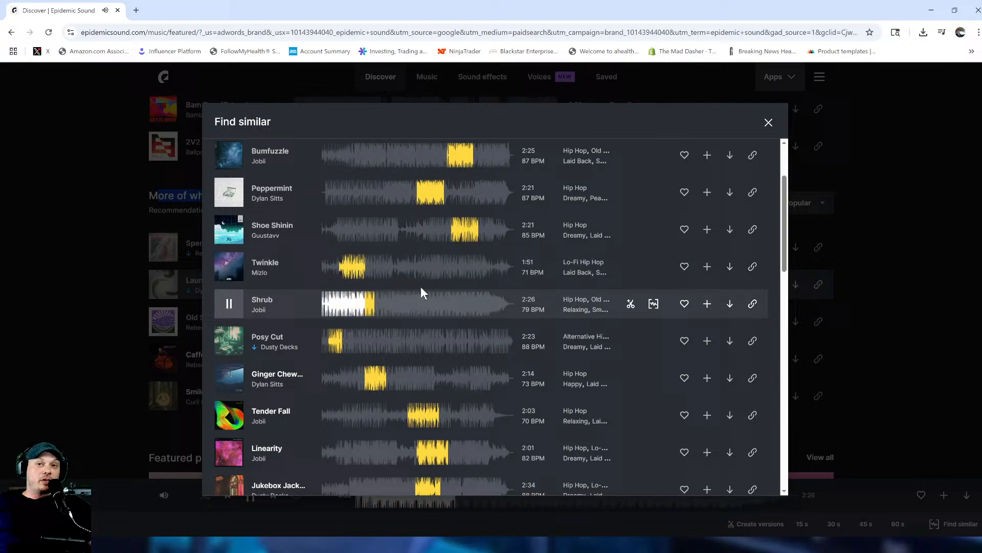
click(393, 303)
scroll(475, 307, down, 2)
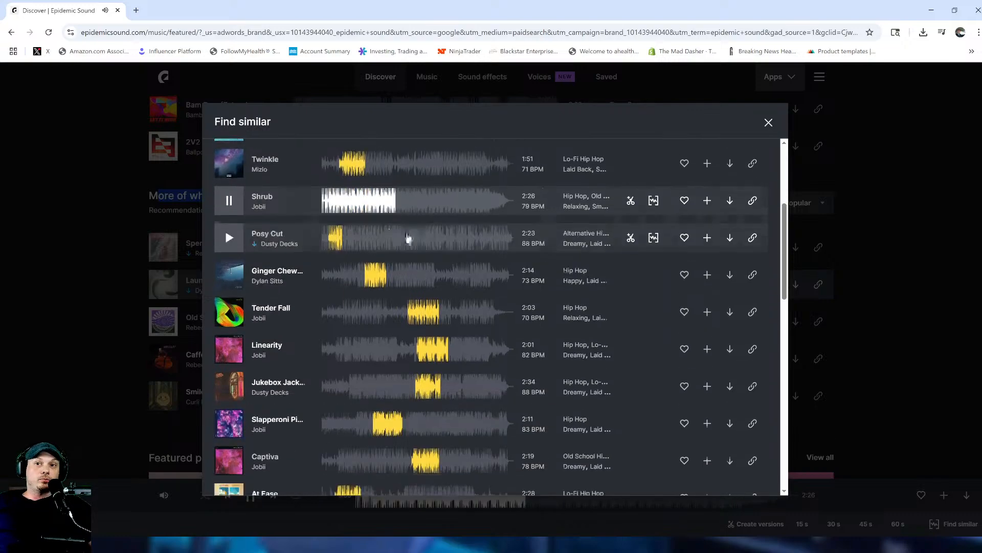
click(406, 237)
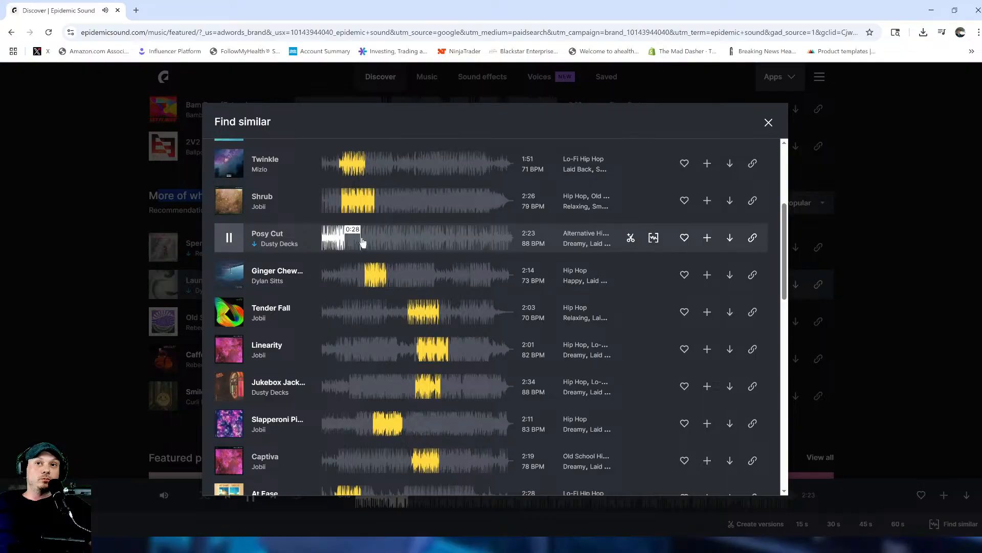
scroll(379, 307, down, 2)
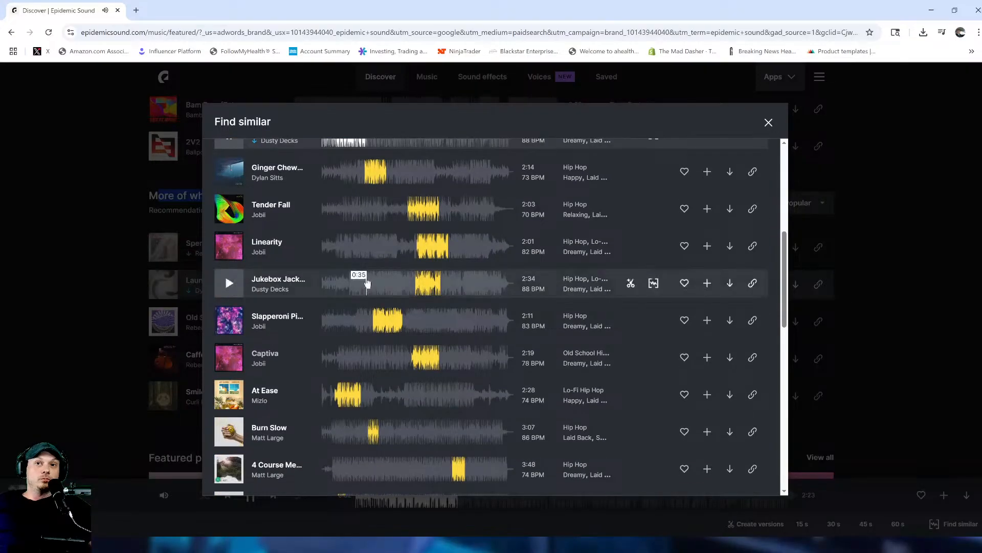
click(366, 283)
click(768, 122)
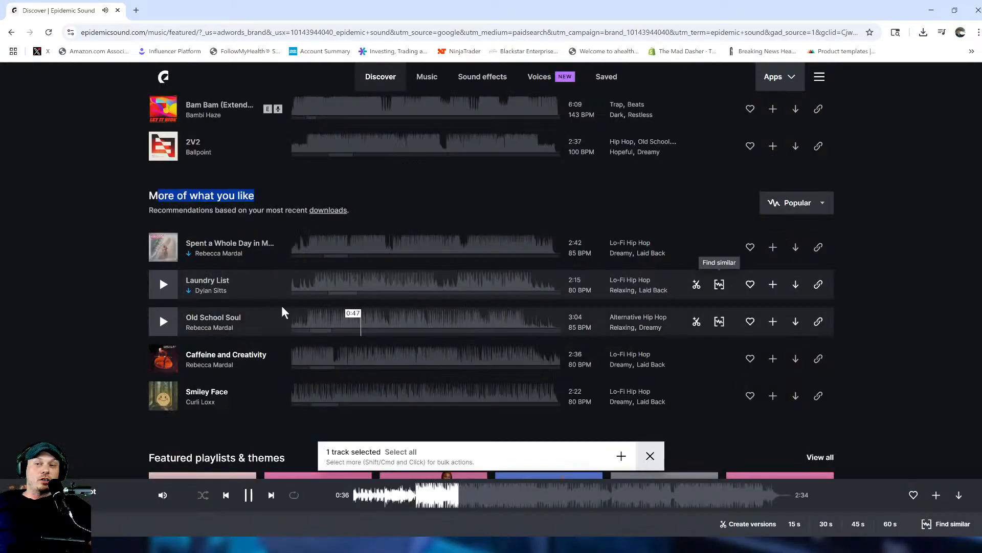
Find tracks similar to Spent a Whole Day in My Head.
click(720, 248)
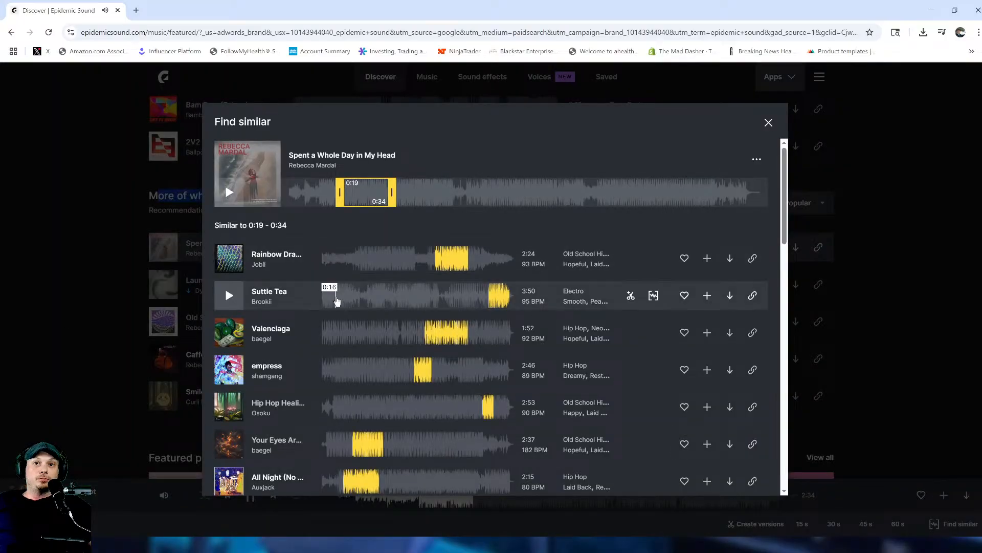
Preview Suttle Tea, Valenciaga, empress and the next two tracks similar to "Spent a Whole Day in My Head", then close the list.
click(337, 301)
scroll(340, 287, down, 2)
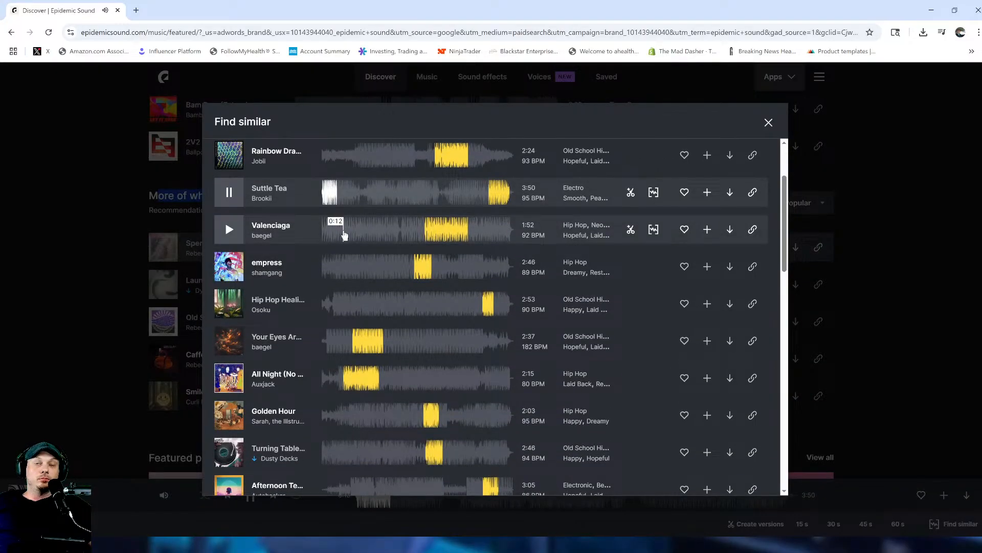
click(354, 195)
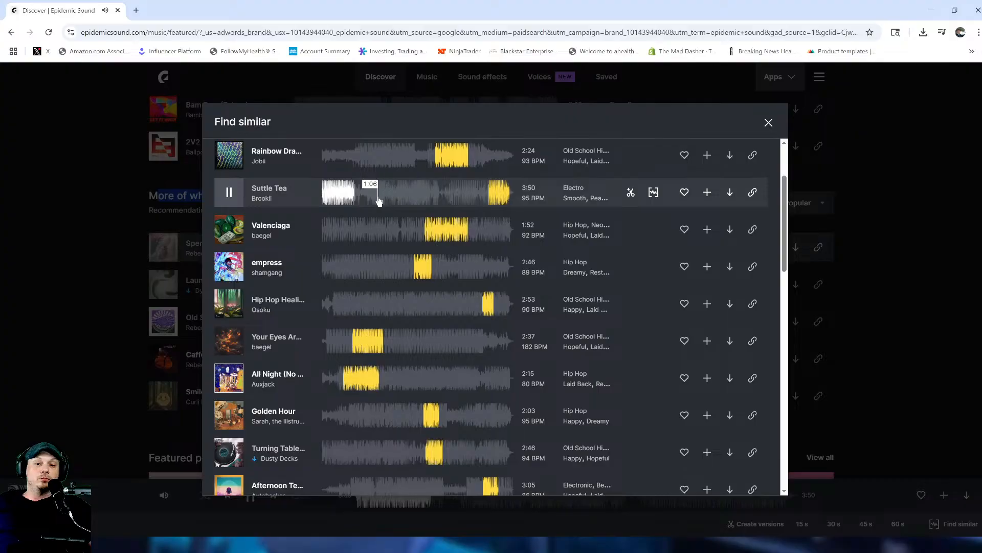
click(359, 230)
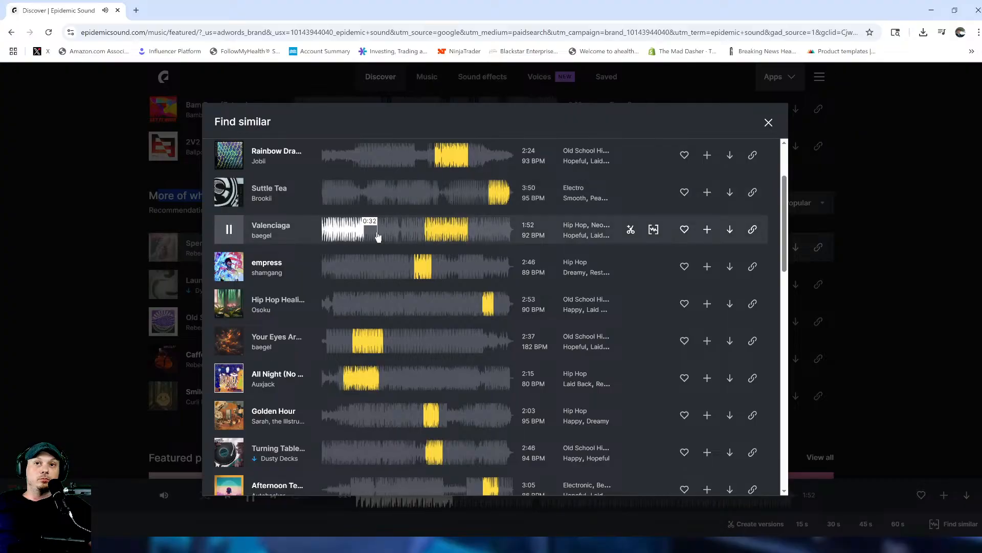
click(354, 266)
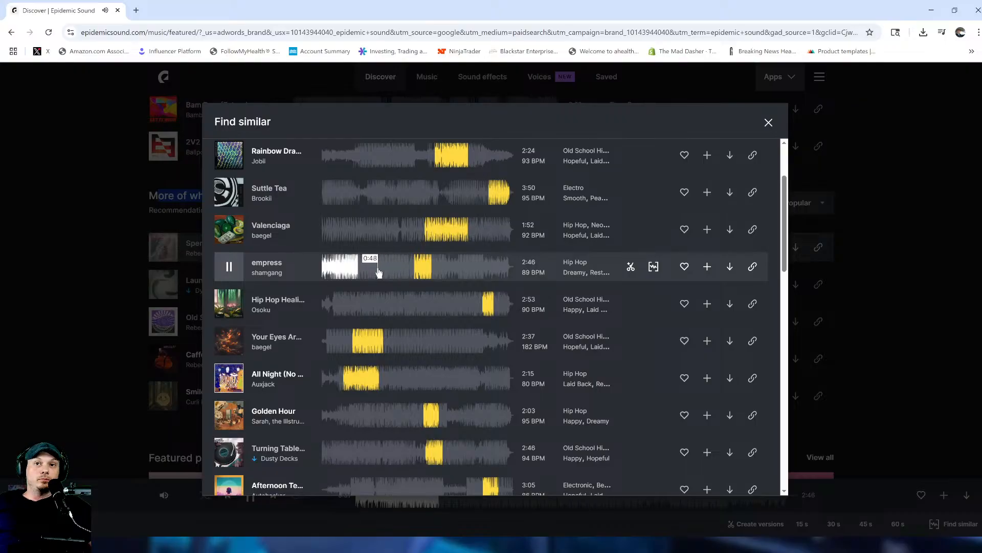
click(358, 304)
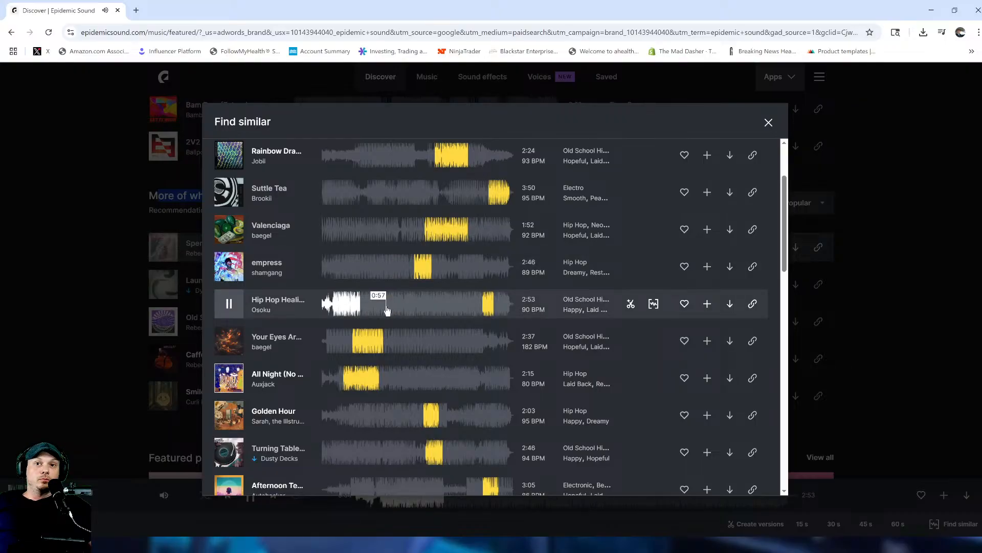
scroll(387, 310, down, 2)
click(406, 240)
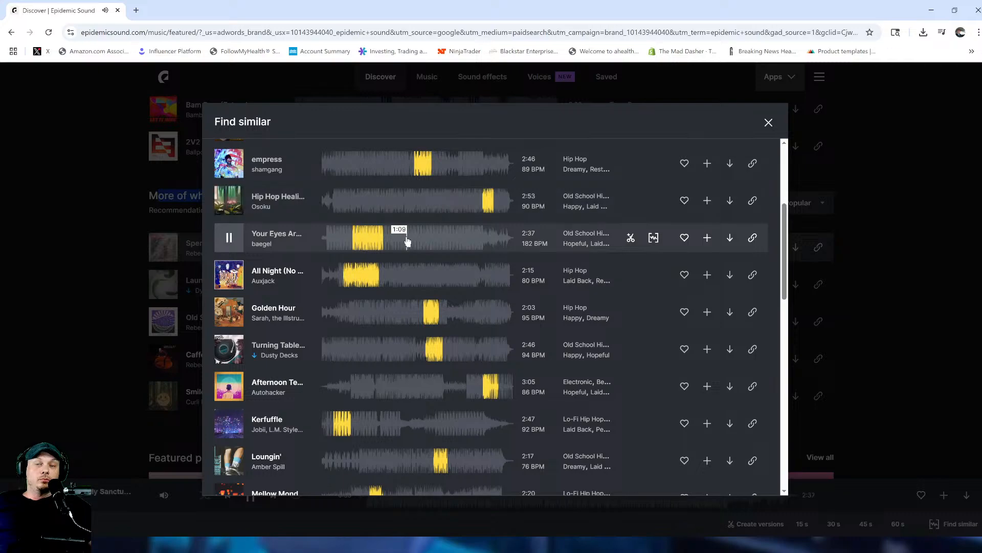
click(768, 122)
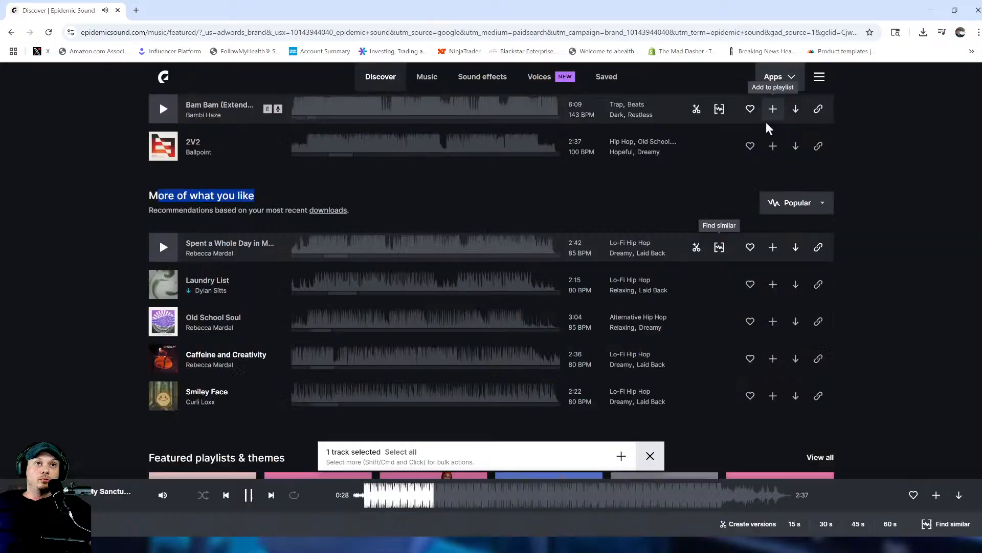
Listen to two passages of "Old School Soul" and download the full track as a full-mix MP3.
click(318, 321)
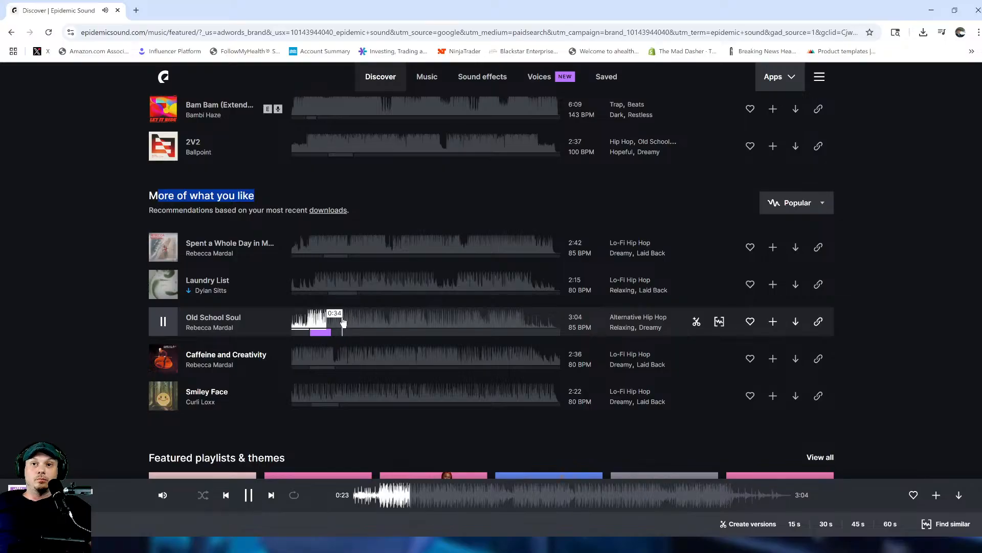
click(344, 321)
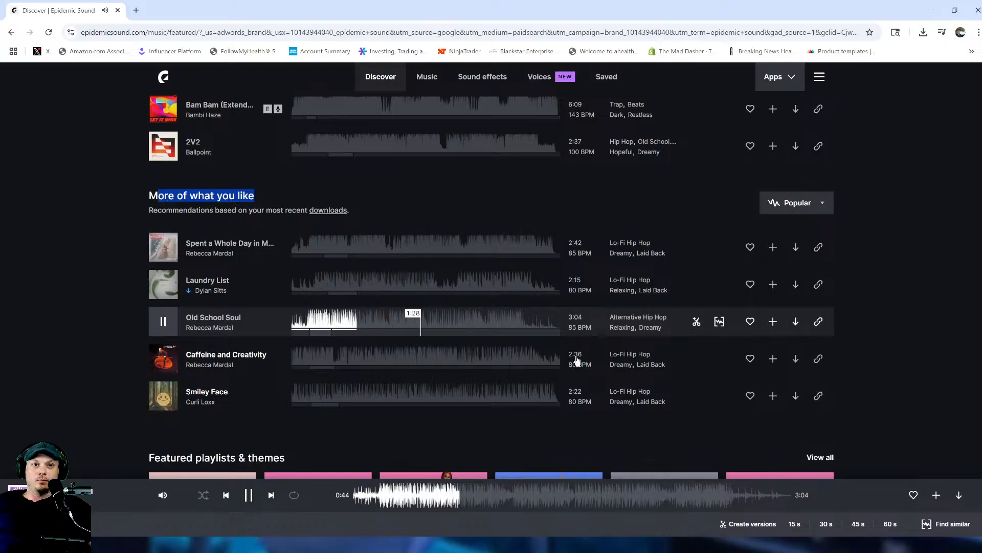
click(796, 321)
click(634, 433)
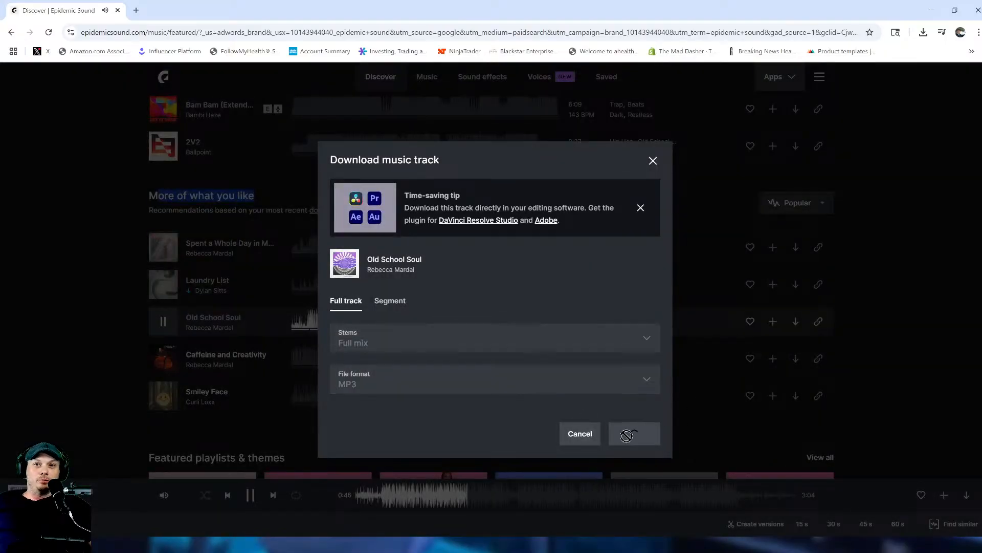
Preview passages of the recommended tracks "Caffeine and Creativity" and "Smiley Face".
click(321, 353)
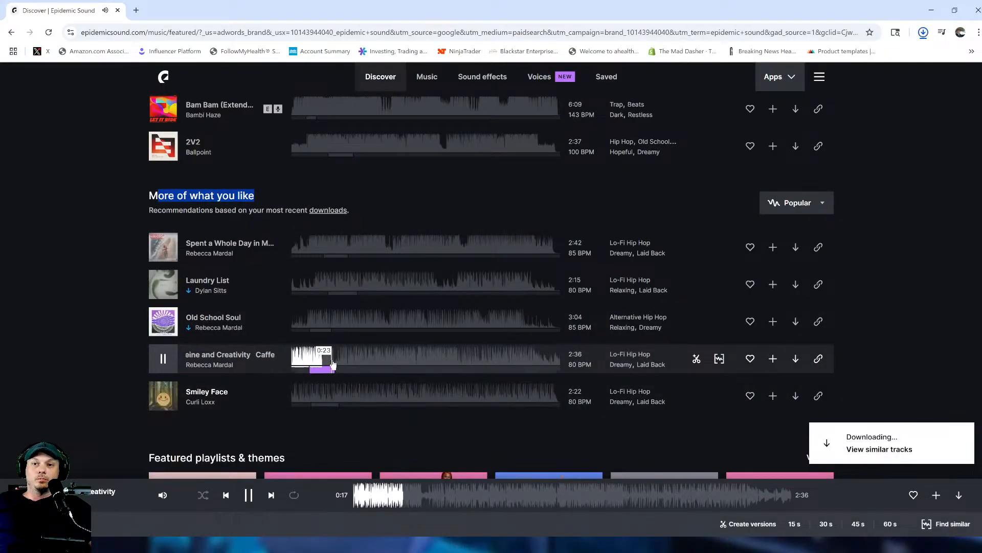
scroll(377, 344, down, 1)
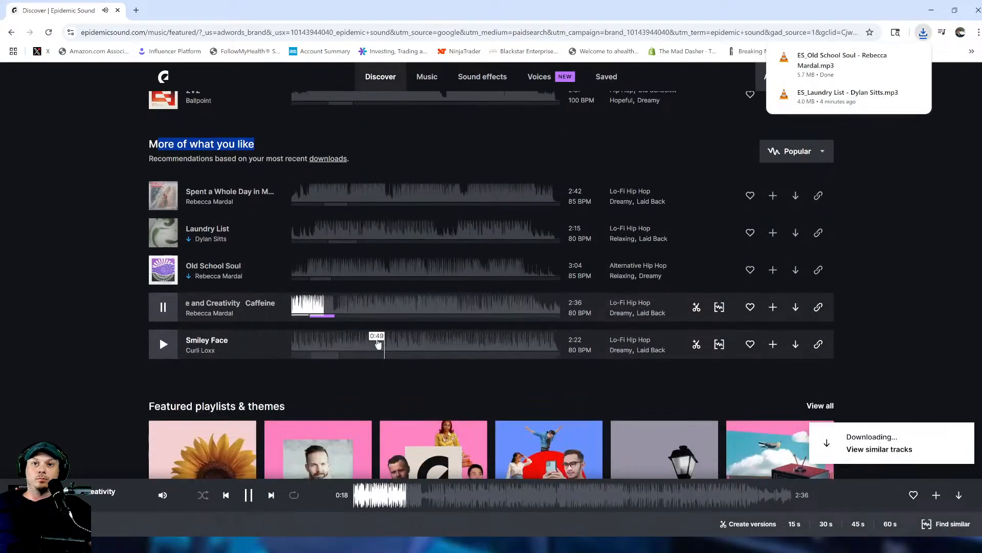
click(355, 318)
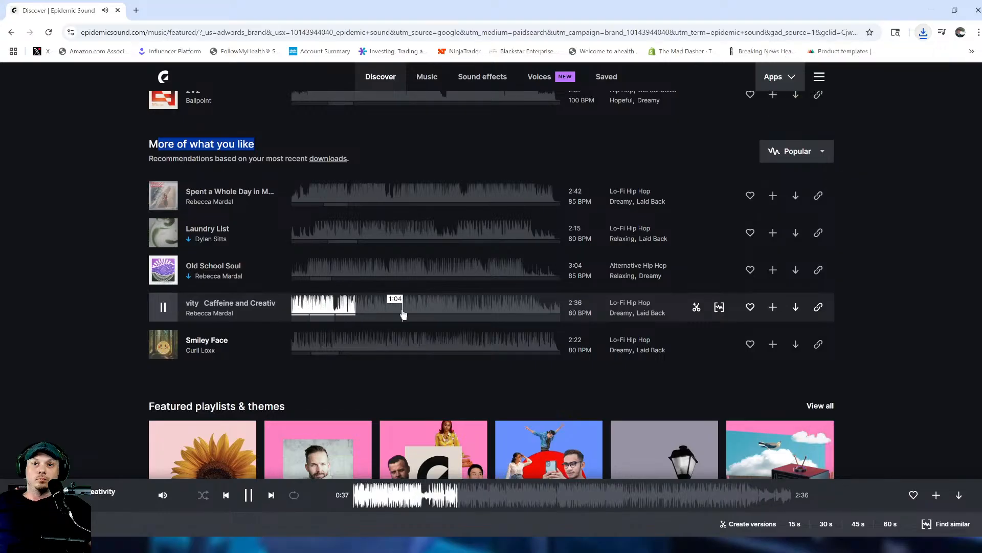
click(326, 342)
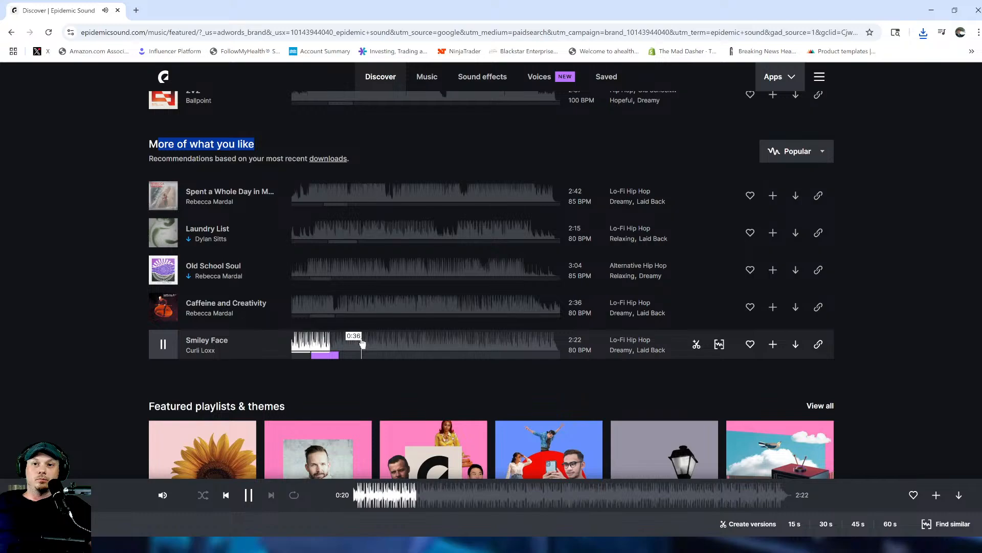
click(362, 342)
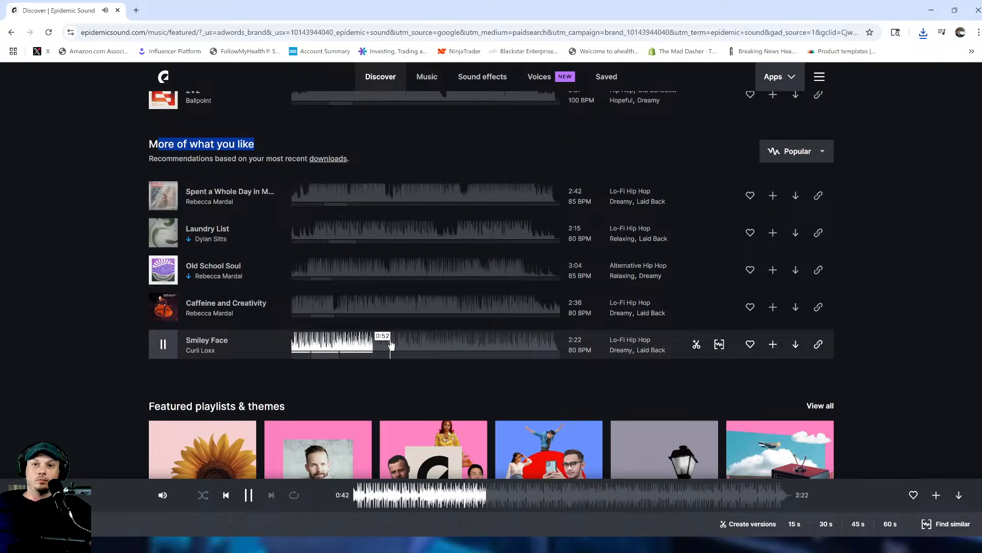
Find tracks similar to "Old School Soul", preview "By the Fire" and the Neon track below it, and close the list.
click(321, 269)
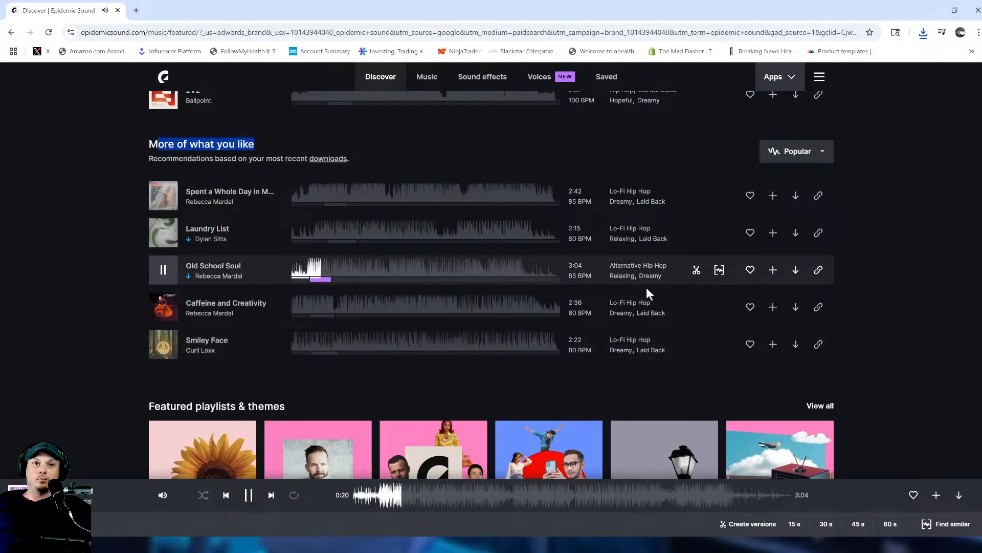
click(719, 269)
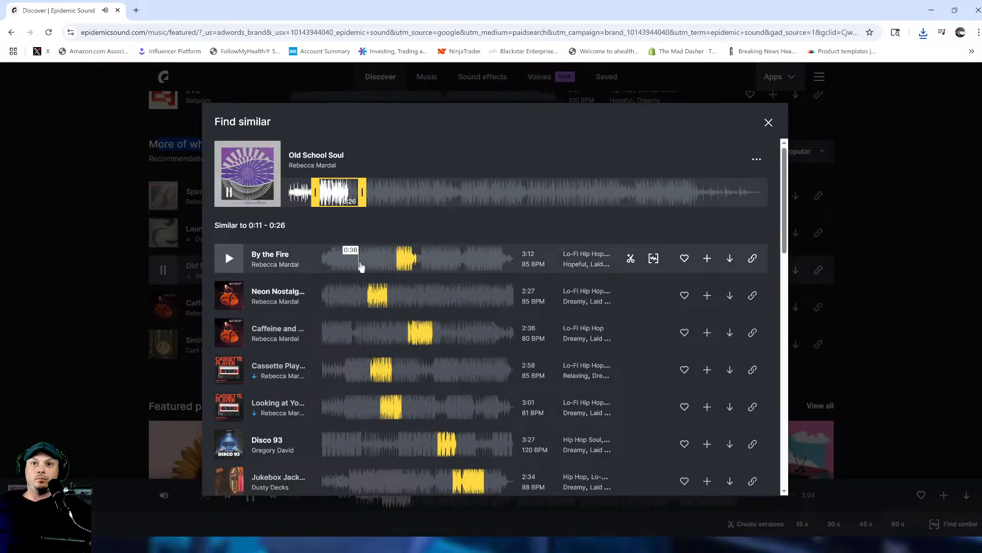
click(361, 266)
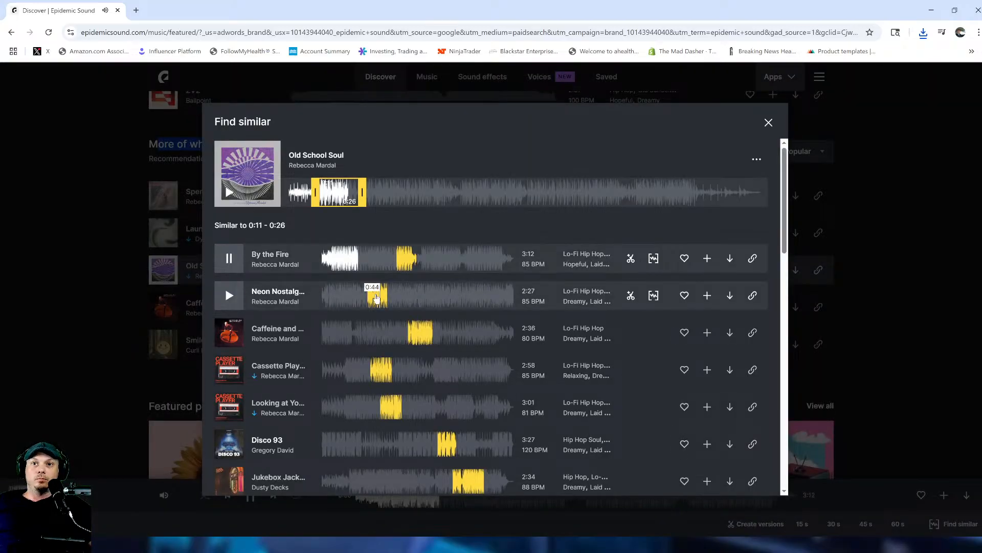
click(371, 263)
click(394, 265)
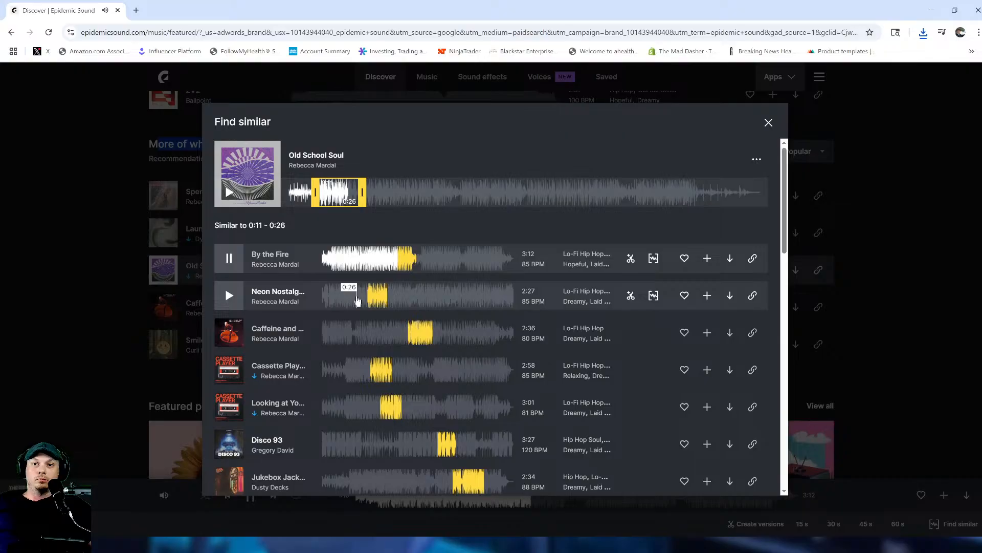
click(357, 301)
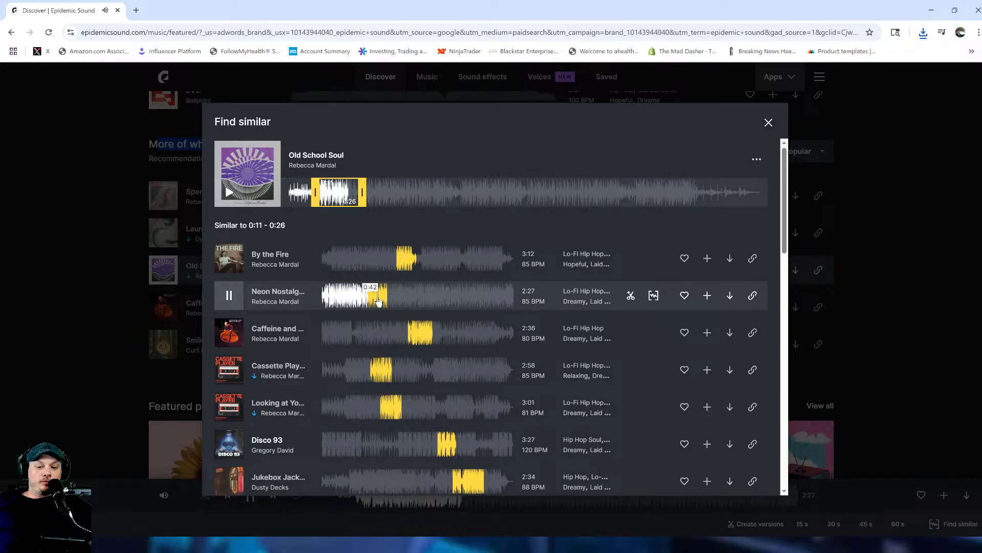
click(229, 295)
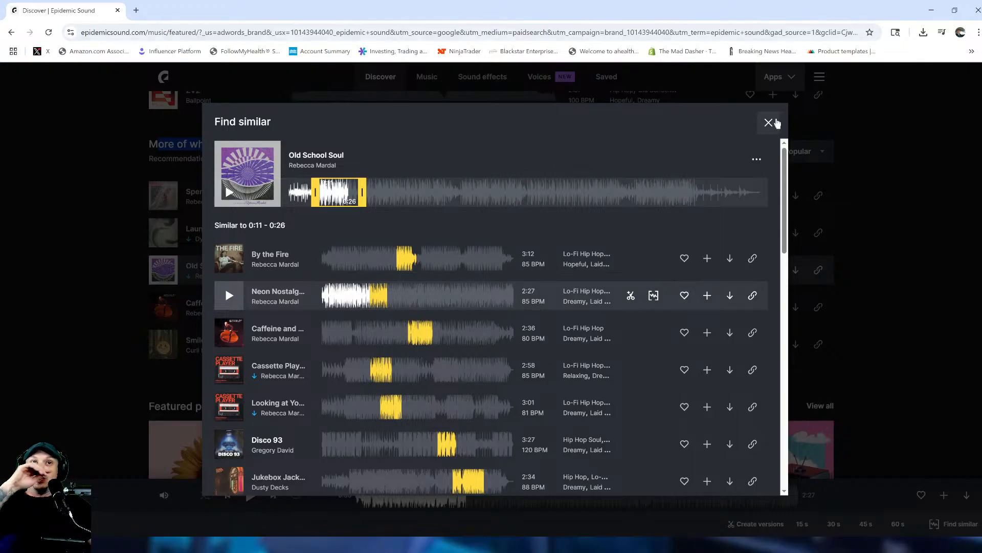
click(768, 123)
Open the saved Liked tracks playlist and preview "Yim Yim", "Phantom Love" and "Café de Paris".
click(605, 77)
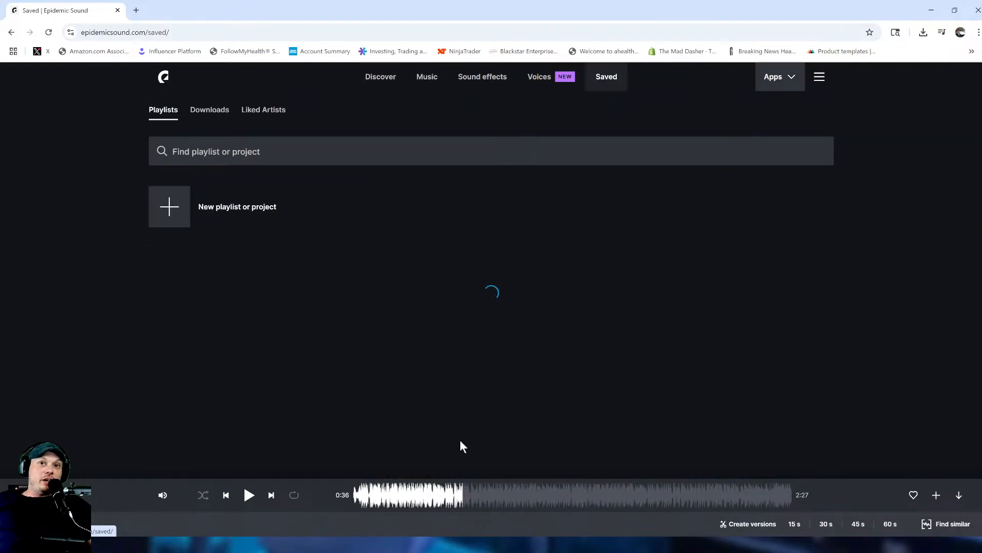
click(272, 263)
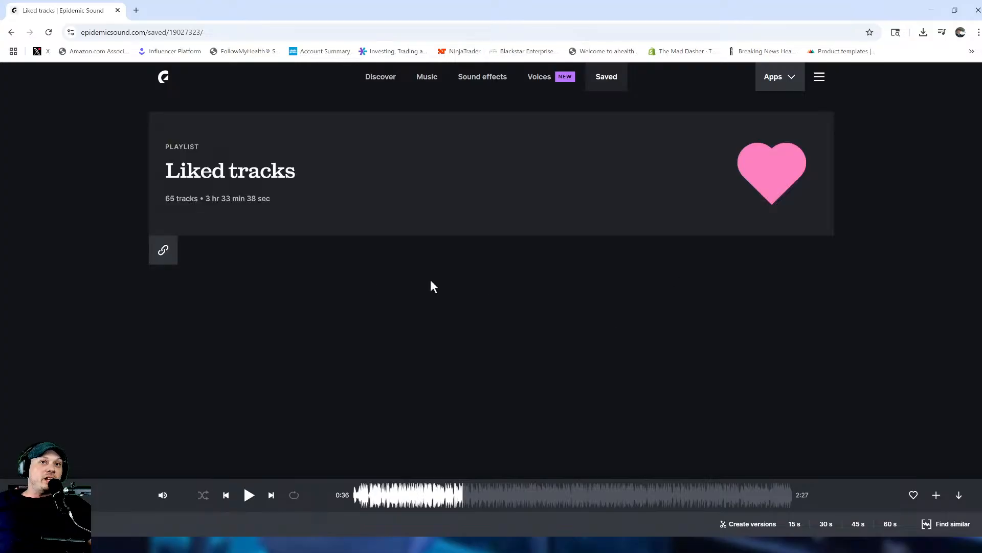
scroll(366, 318, down, 3)
scroll(368, 322, down, 2)
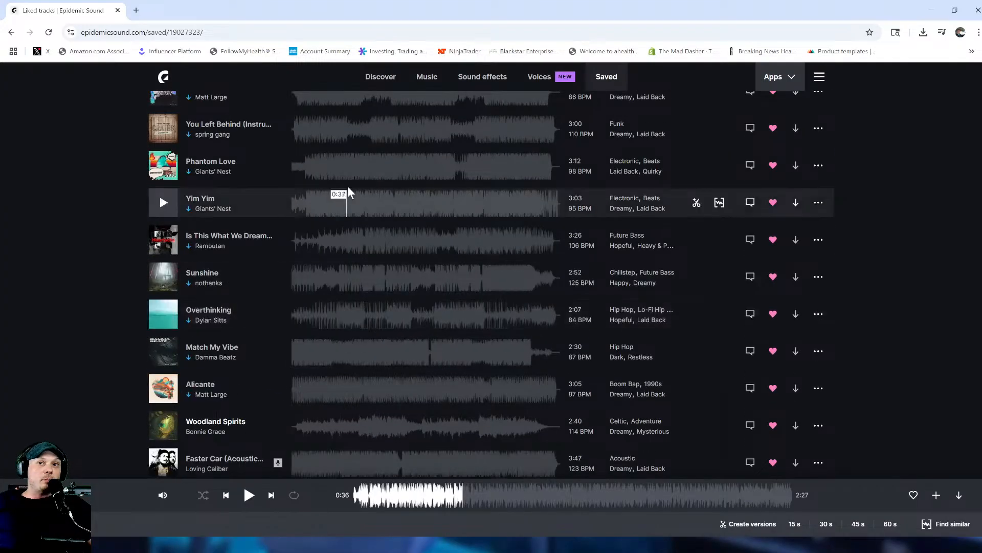
click(344, 202)
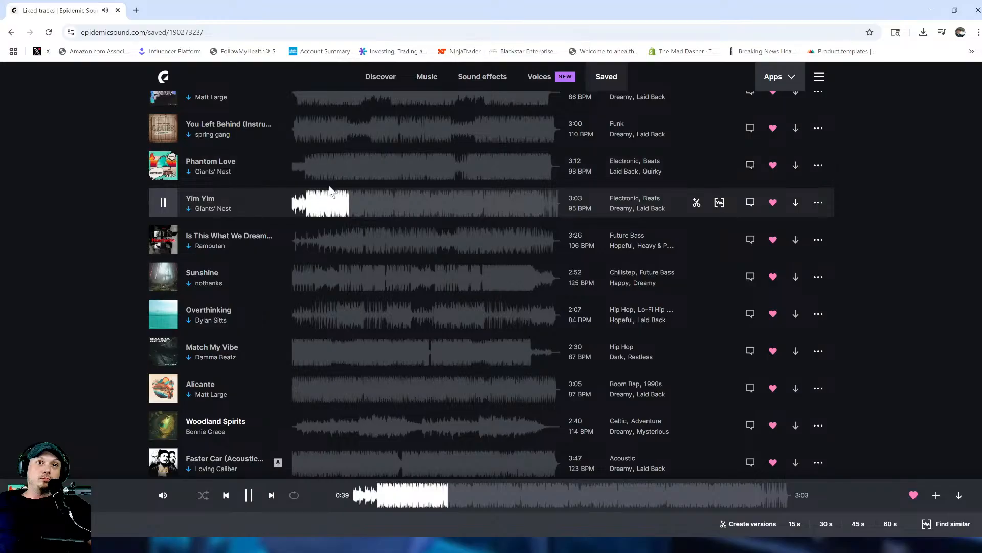
click(341, 174)
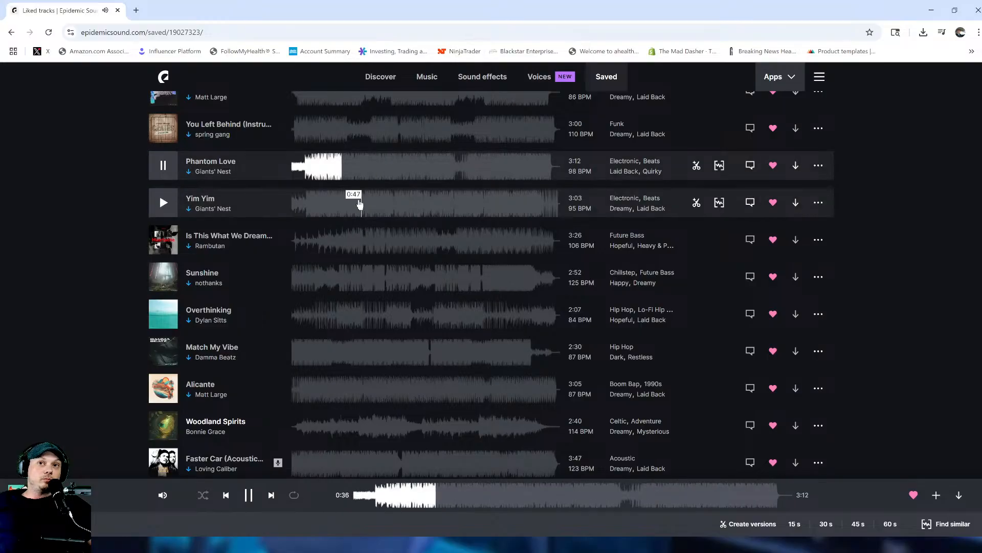
scroll(354, 190, up, 1)
click(329, 141)
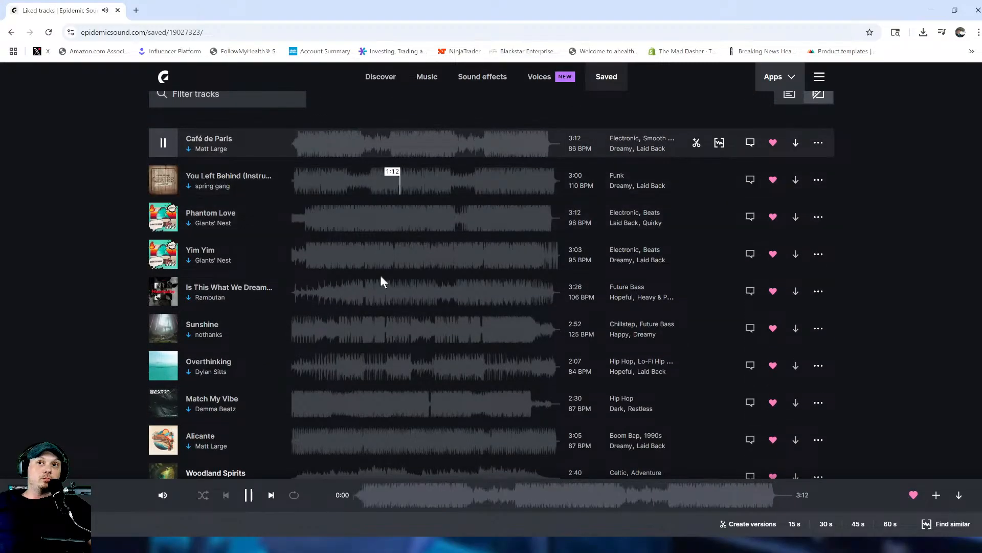
scroll(333, 337, down, 2)
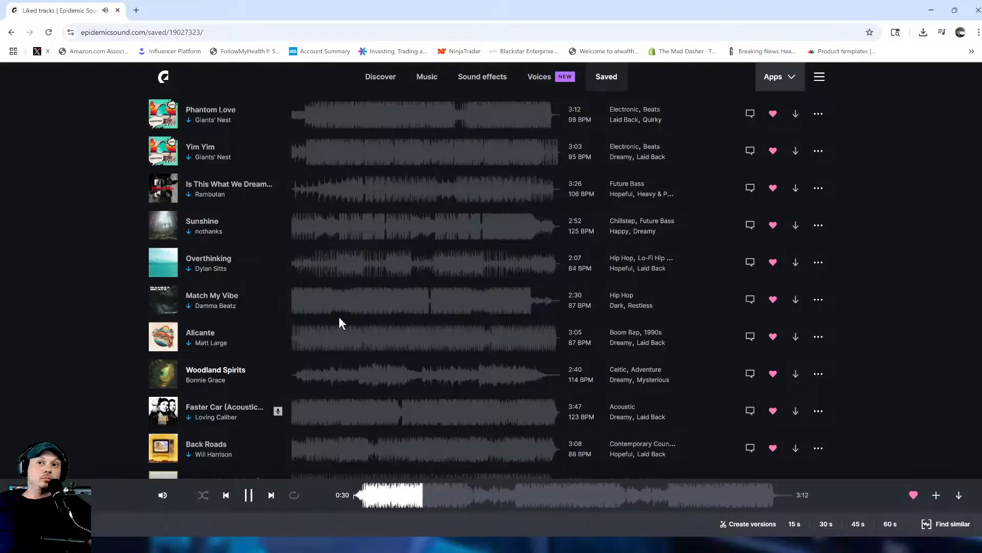
scroll(331, 304, up, 2)
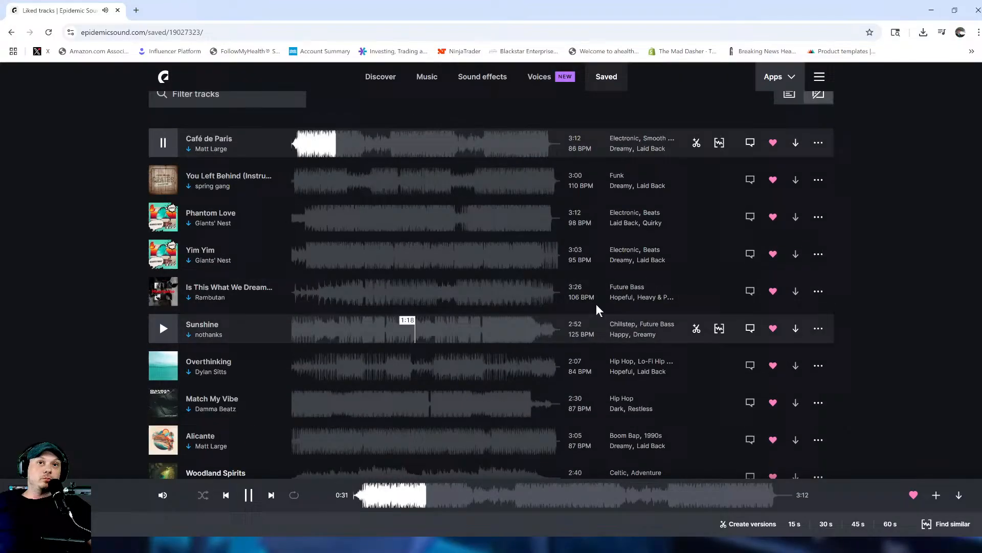
Download "Café de Paris" from the liked tracks as a full-mix MP3 and pause its playback.
click(795, 142)
click(631, 433)
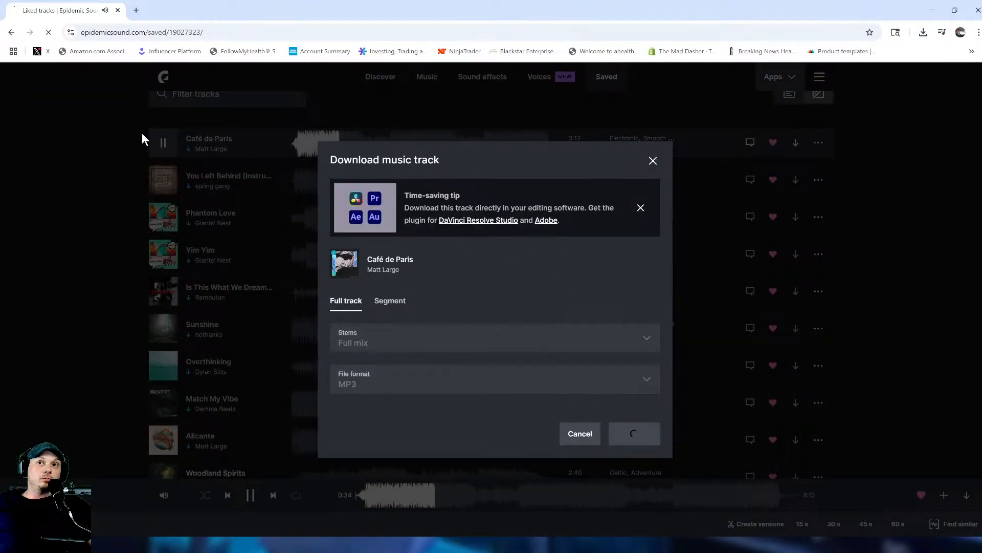
click(158, 134)
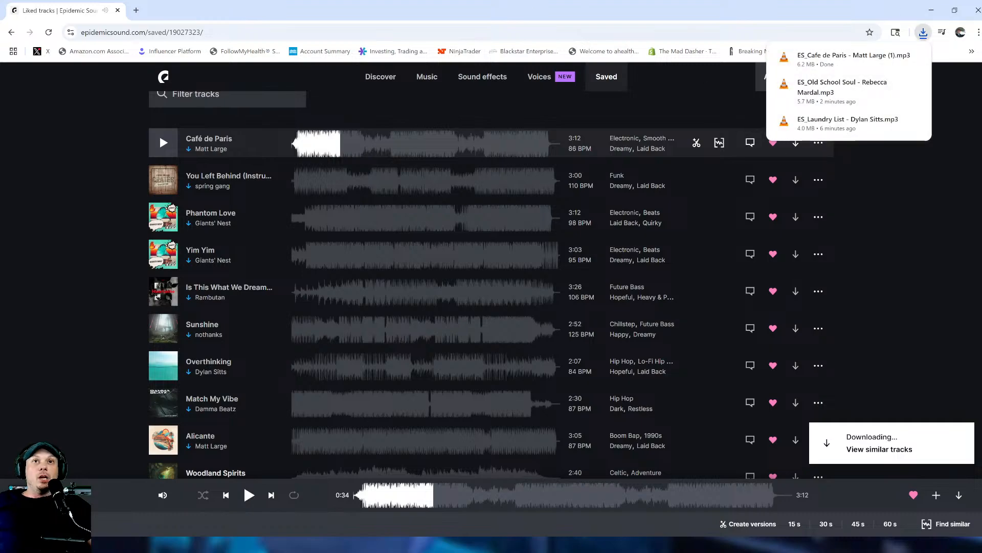
Switch to CapCut and return to the opening clips at the start of the 0803 project's timeline.
key(alt+Tab)
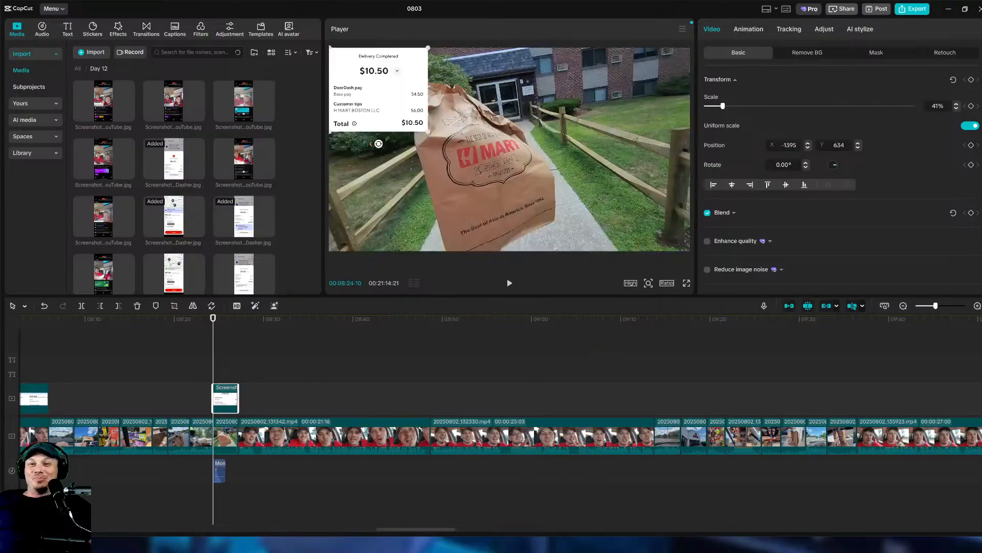
scroll(434, 532, down, 5)
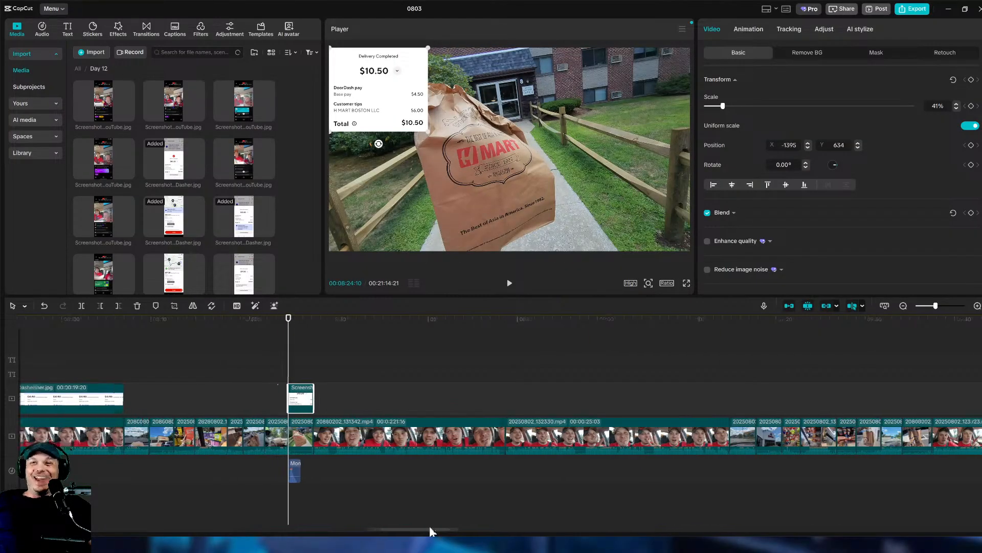
key(Home)
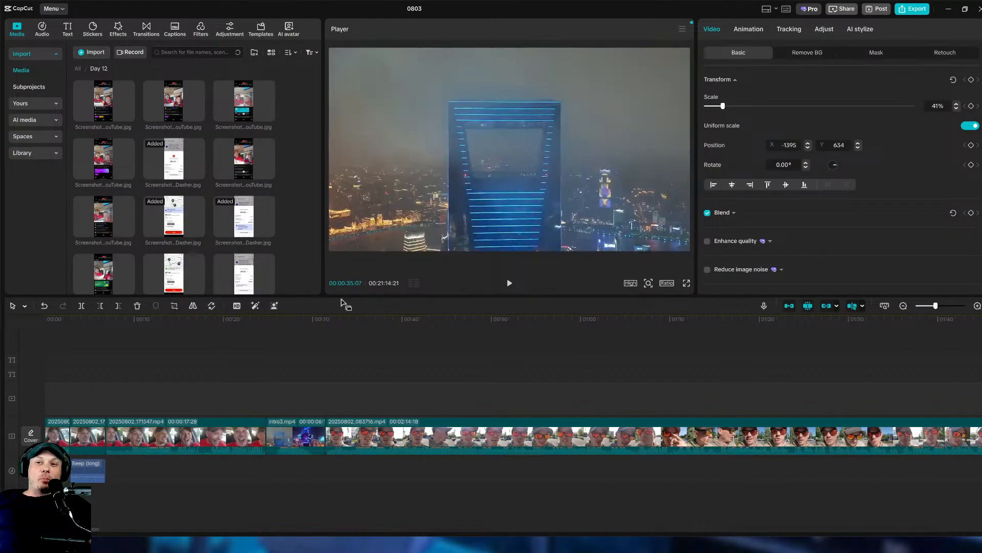
click(59, 399)
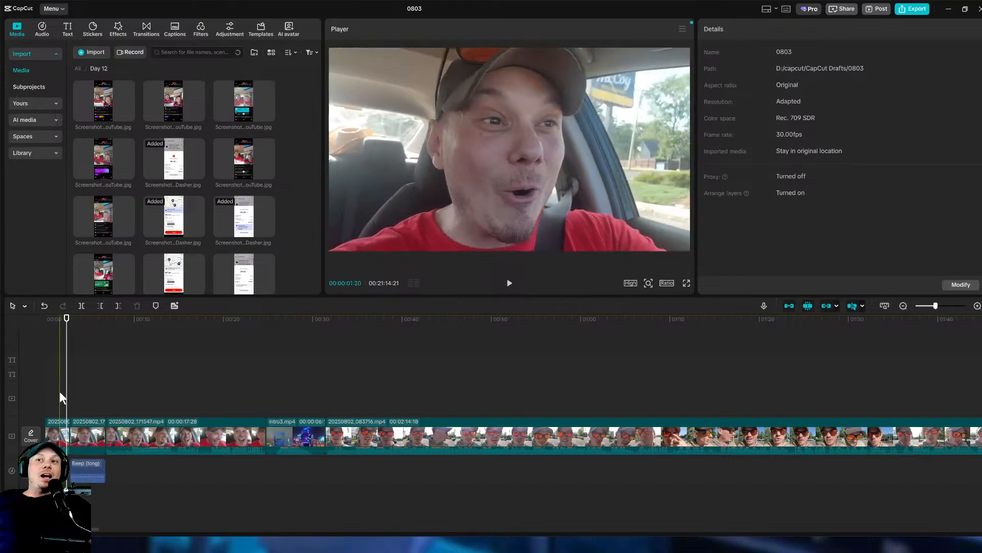
Import the downloaded tracks "Café de Paris", "Old School Soul" and "Laundry List" from the Downloads folder as project audio.
key(Home)
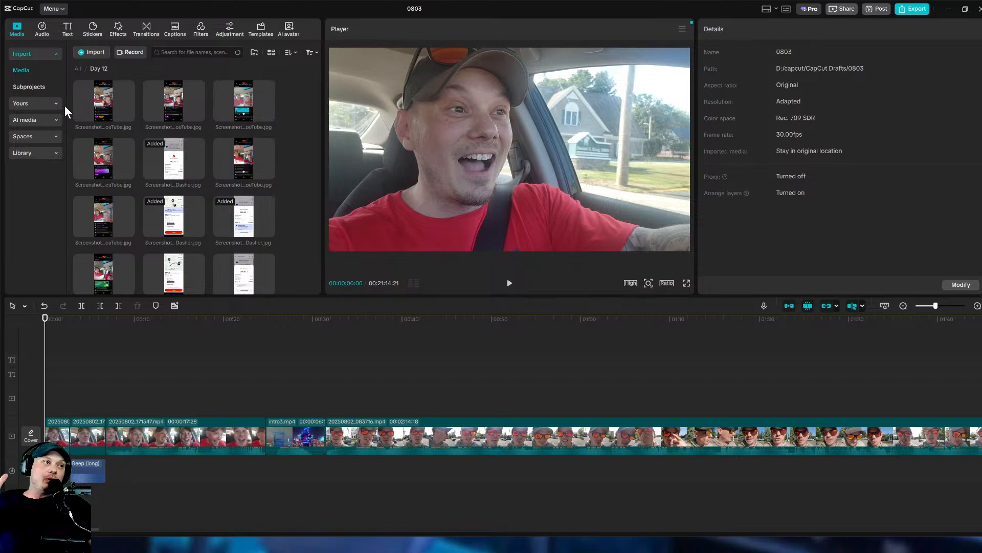
click(42, 30)
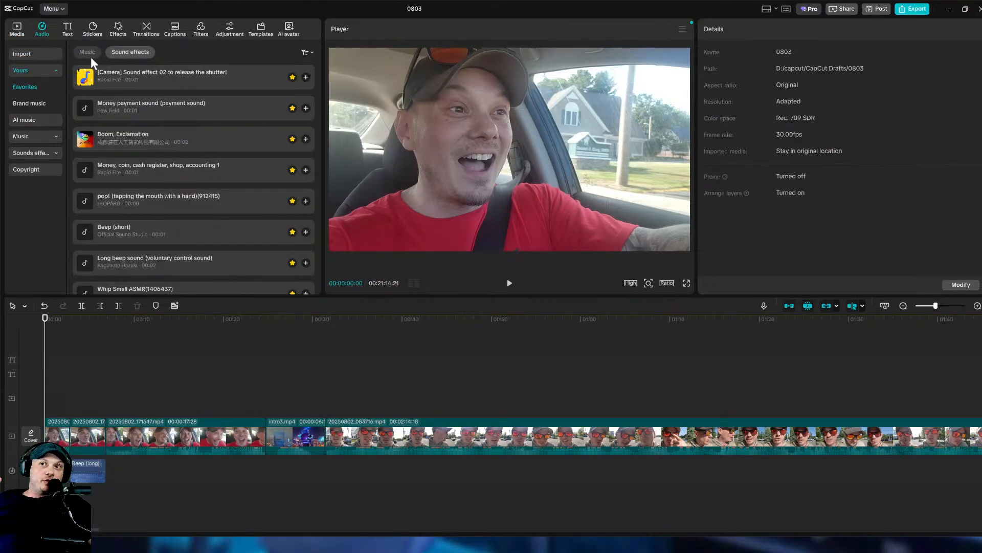
click(24, 53)
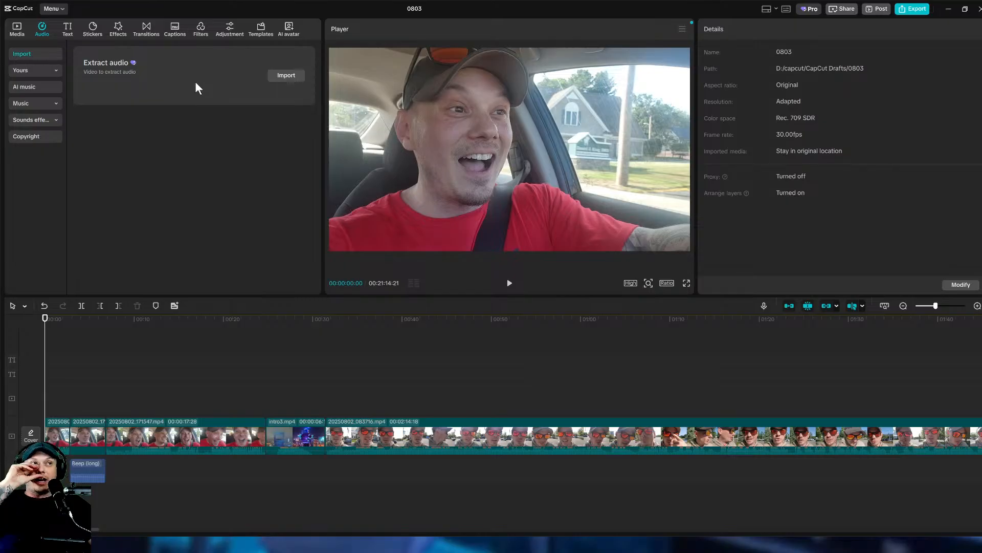
click(290, 77)
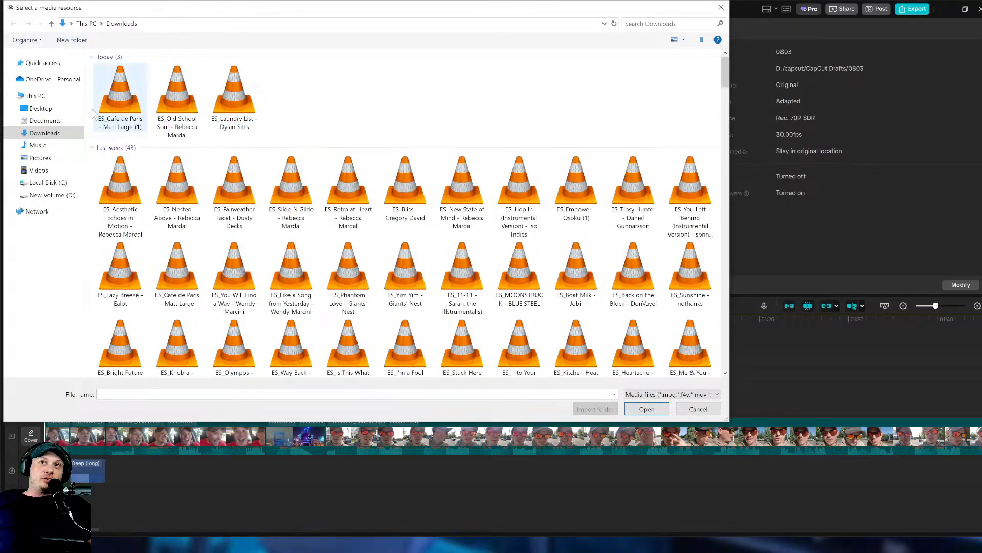
drag(296, 92, 123, 112)
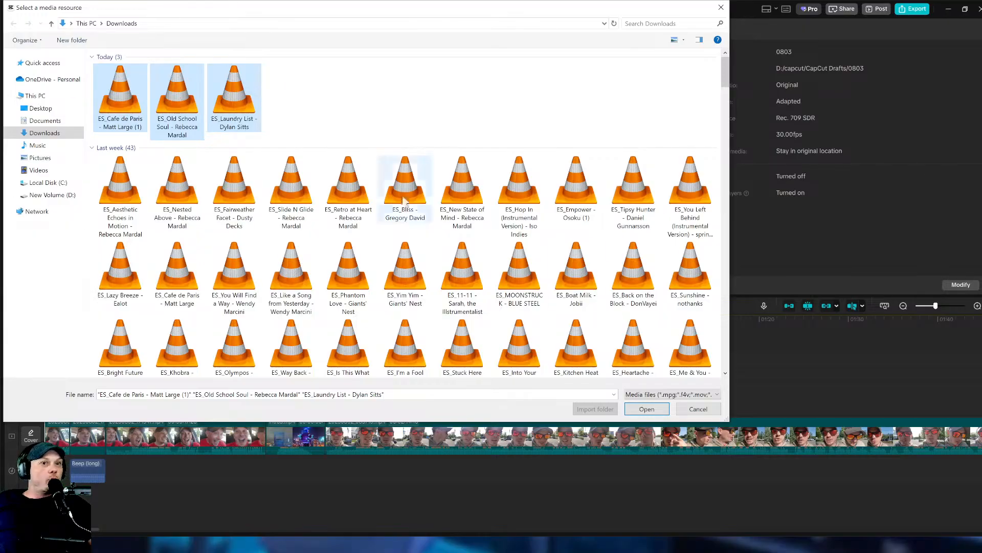
click(658, 410)
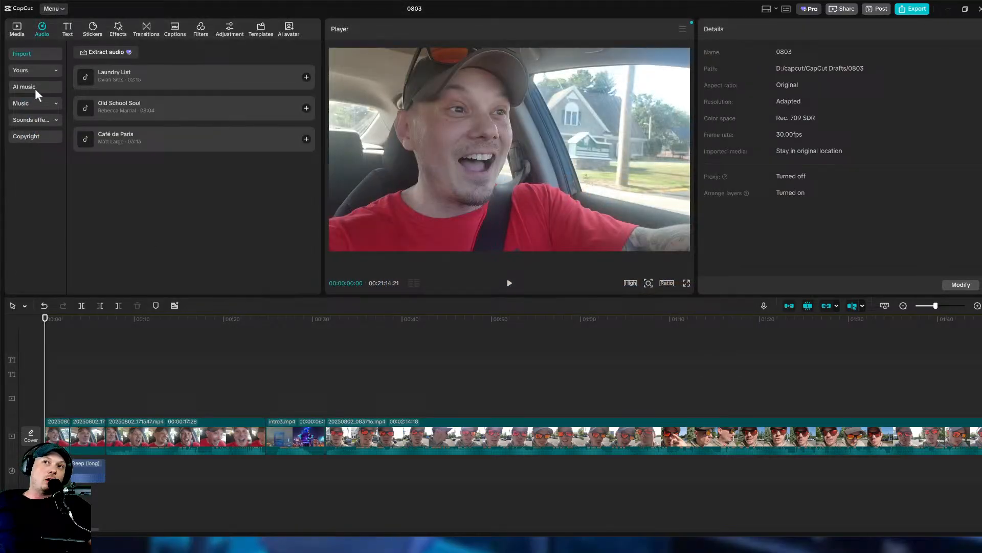
Search the Downloads folder for "home" and import the track "Long Way Home" as project audio.
click(121, 53)
text(home)
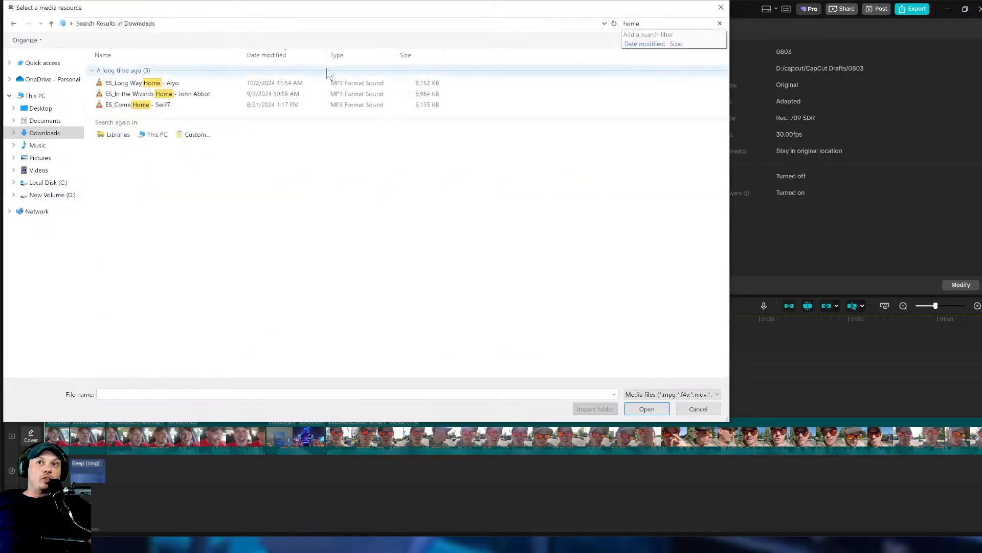
double_click(205, 82)
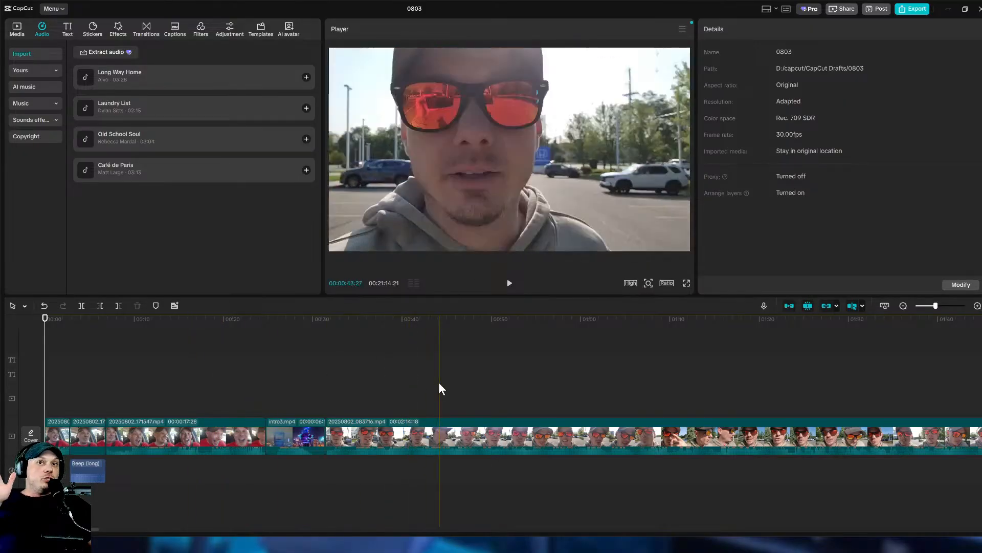
Search the filters for "vivid 2" and add the Vivid 2 filter above the clips at about 44 seconds.
click(441, 390)
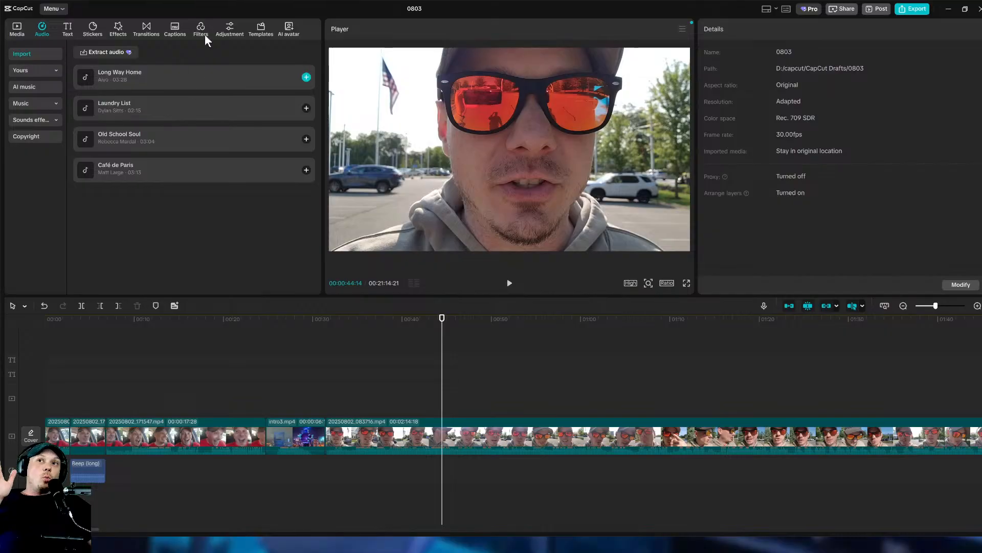
click(201, 28)
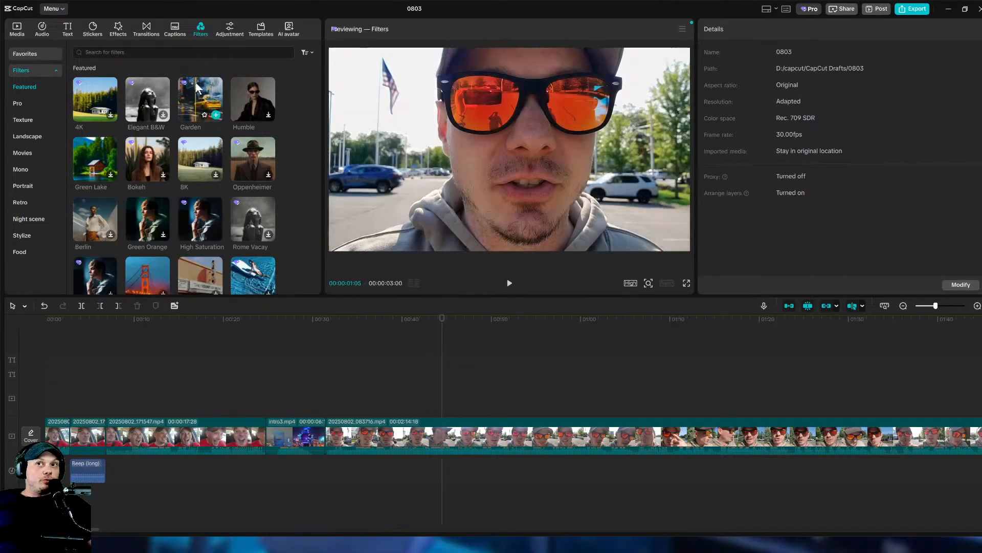
click(84, 52)
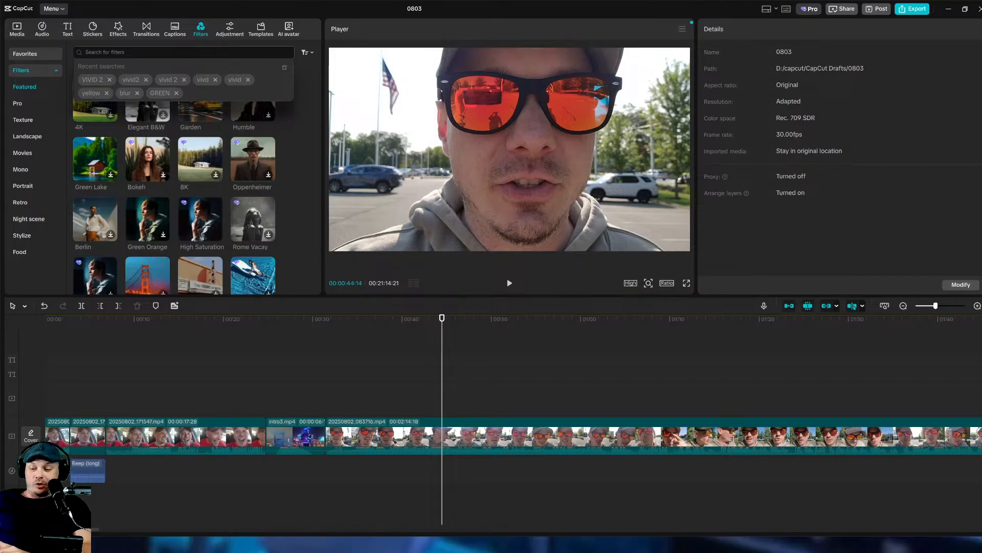
text(vivid 2)
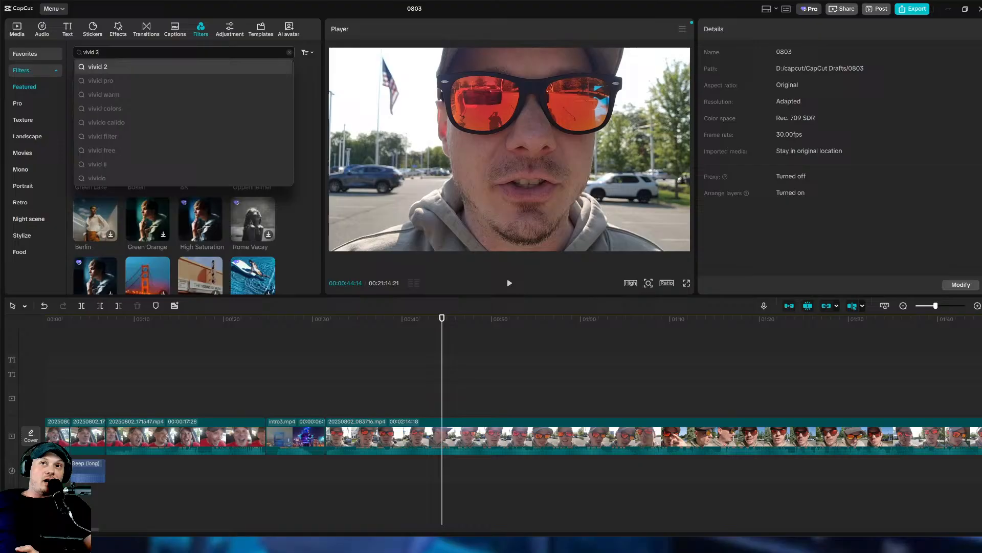
key(Return)
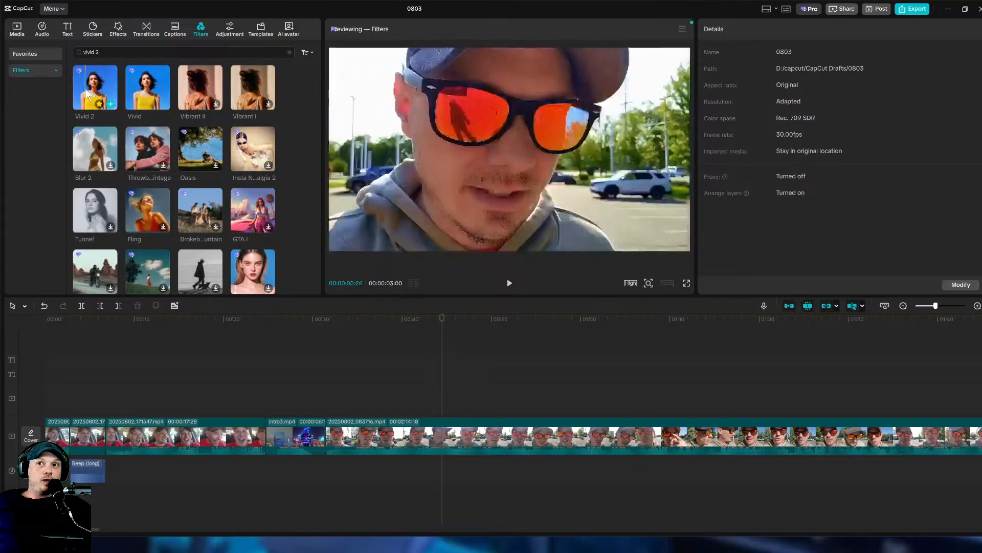
drag(95, 87, 444, 394)
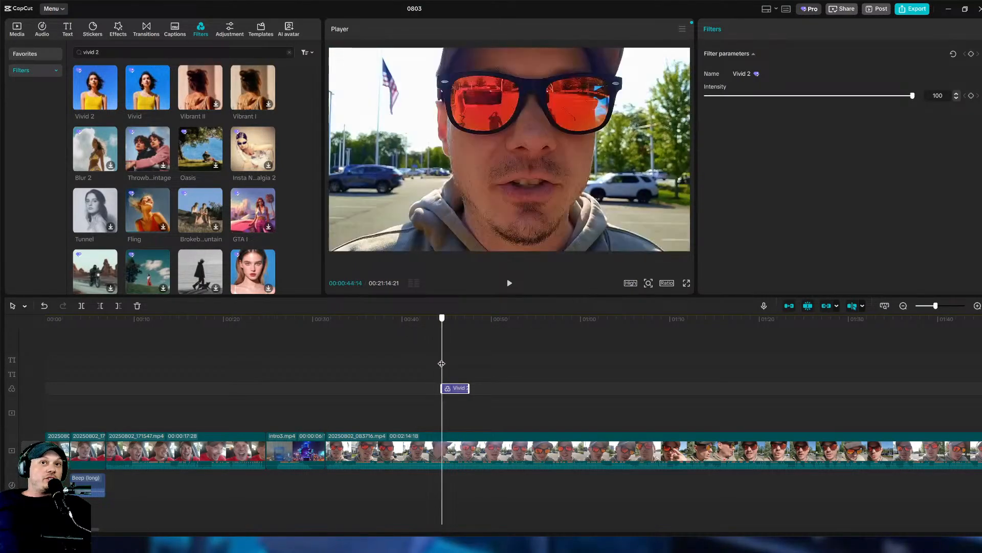
Stretch the Vivid 2 filter back to the start of the timeline and forward over the rest of the clips.
click(437, 363)
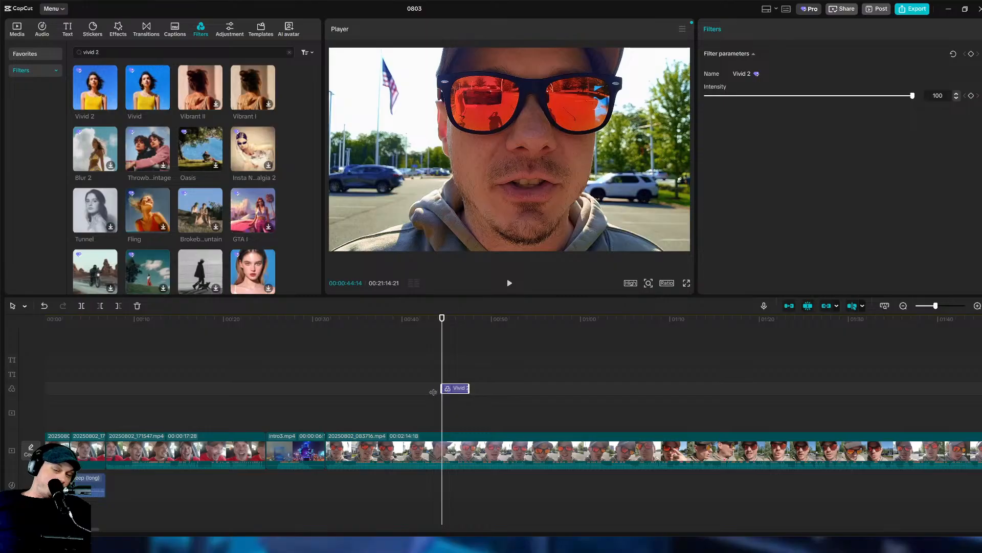
drag(433, 392, 44, 392)
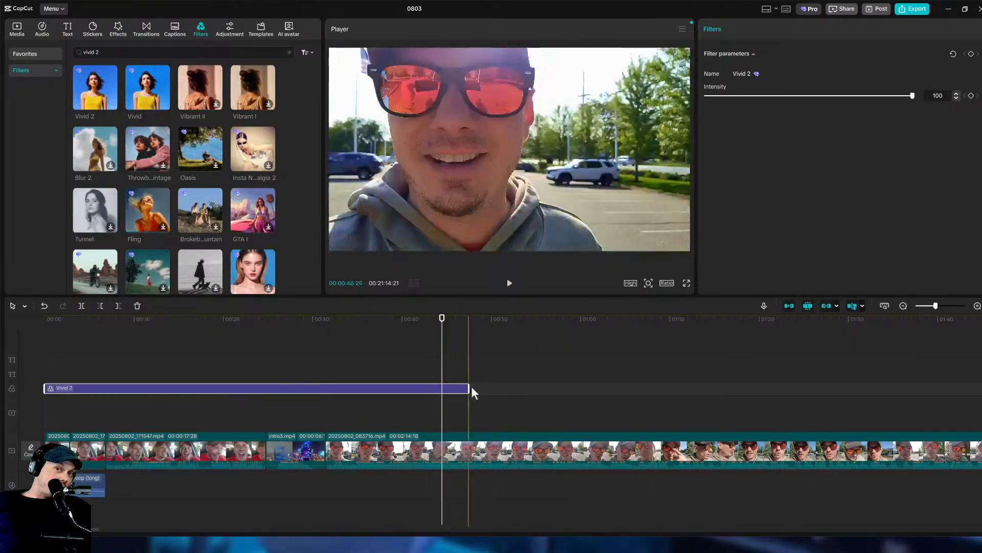
drag(473, 392, 225, 517)
key(shift+z)
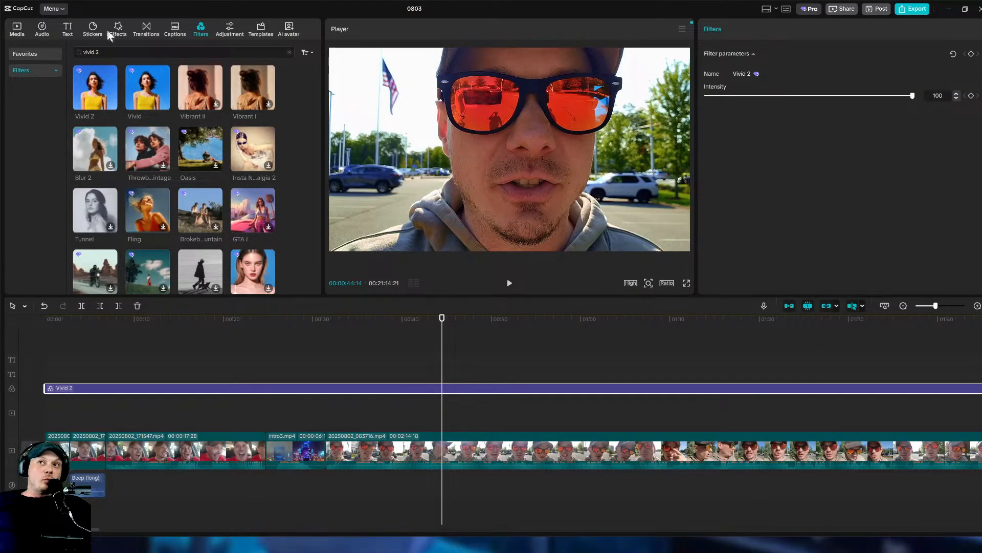
Play the cuts around intro3.mp4, and add a Mix transition between 20250802_171547.mp4 and intro3.mp4, accepting duplicate frames.
click(148, 35)
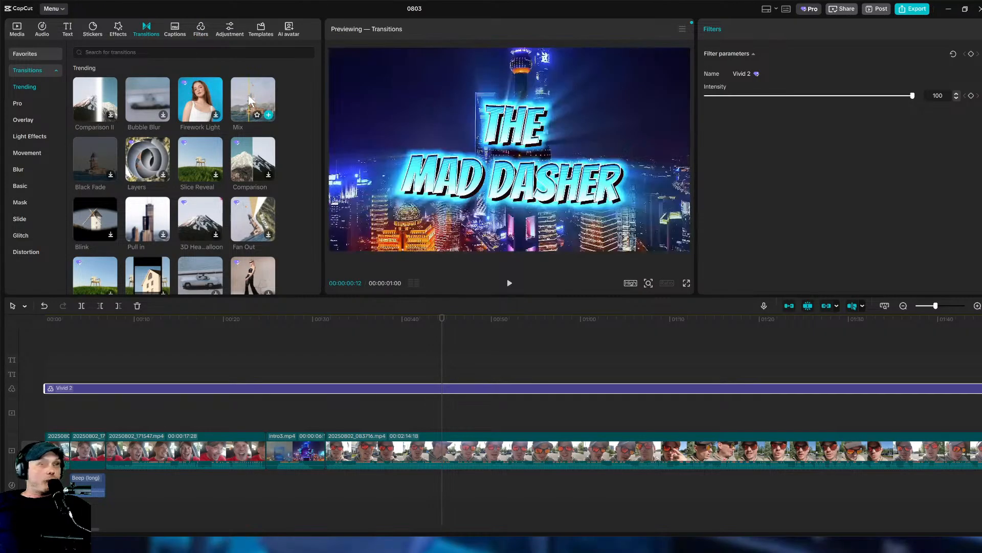
click(258, 406)
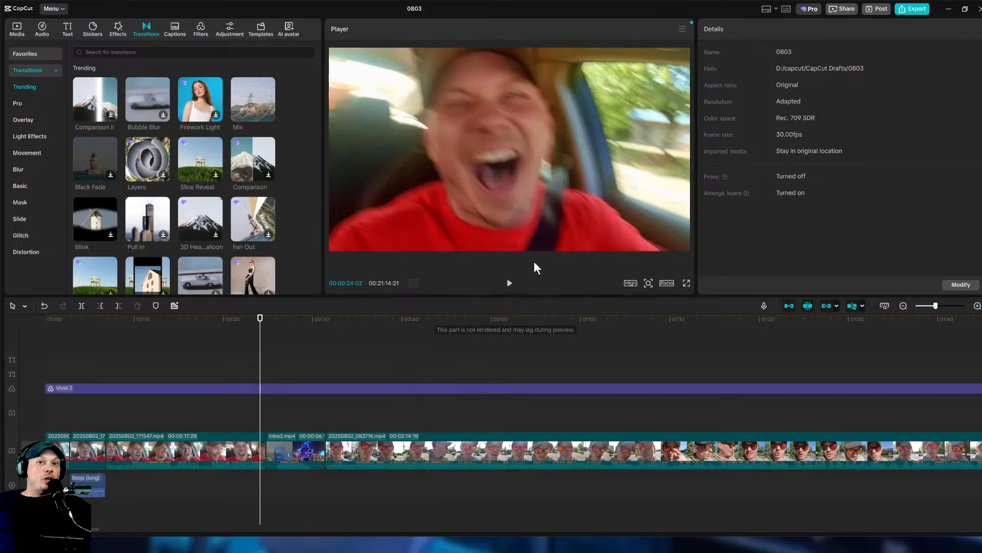
click(509, 282)
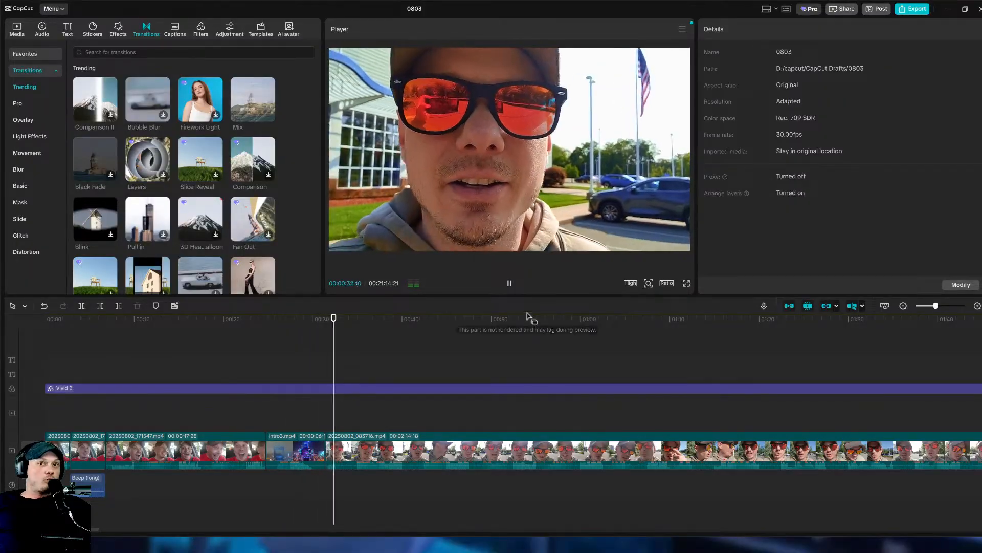
click(510, 283)
mouse_move(257, 97)
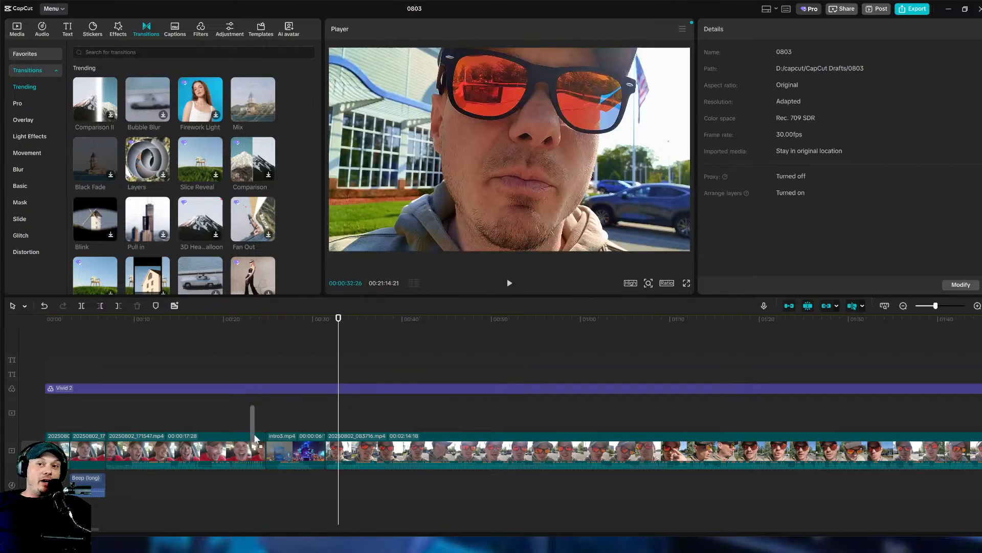
drag(263, 450, 264, 450)
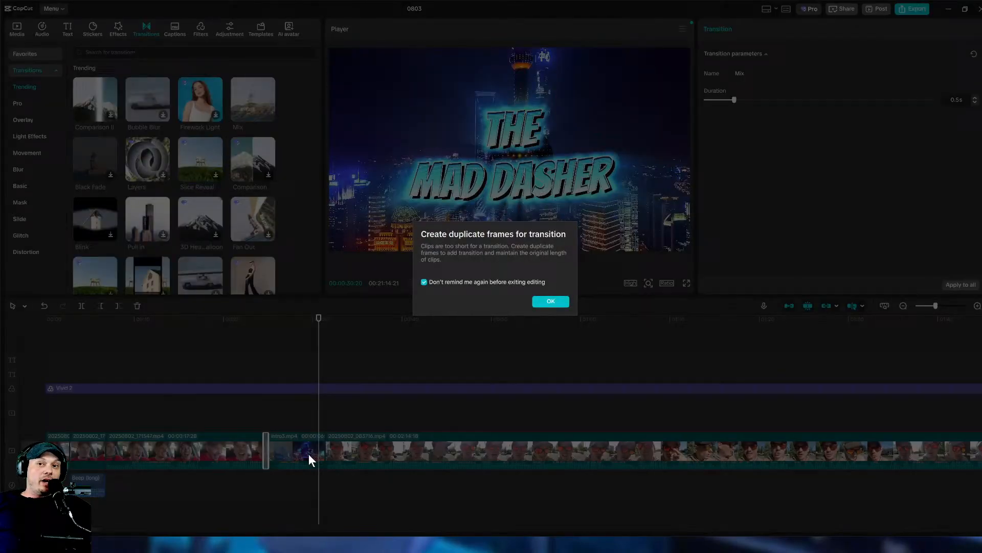
click(546, 301)
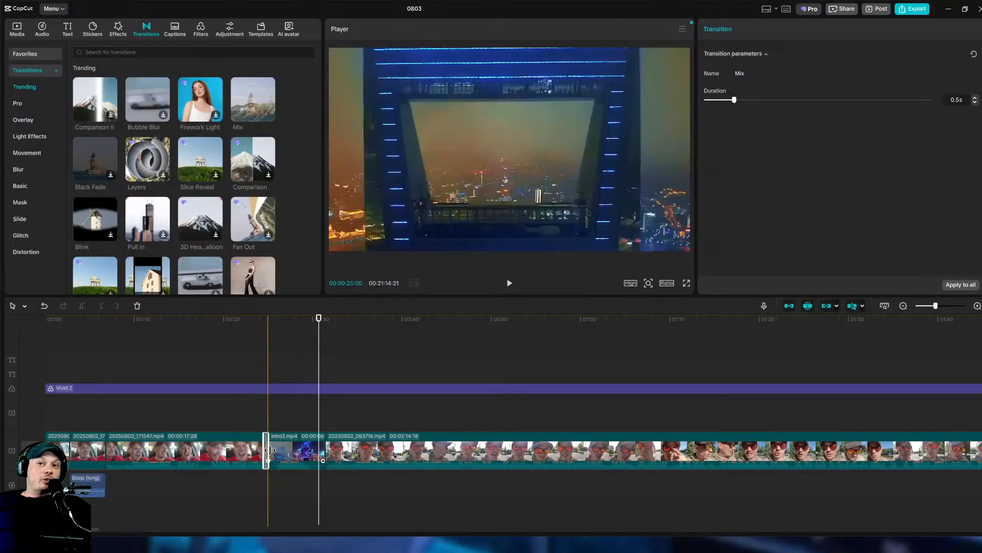
Set the Mix transition's duration to 1.1 s for all cuts and play back the transitions around the intro.
drag(795, 100, 776, 100)
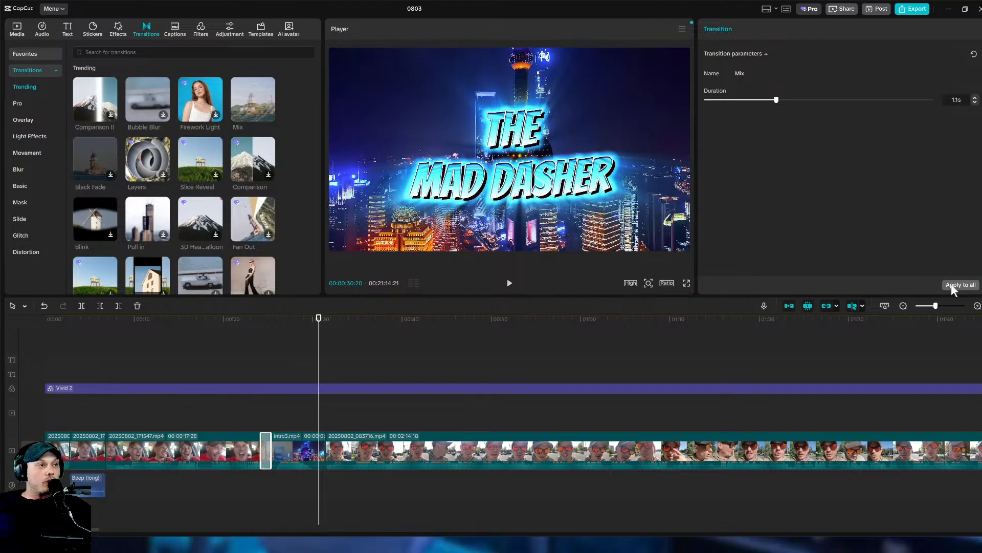
click(953, 288)
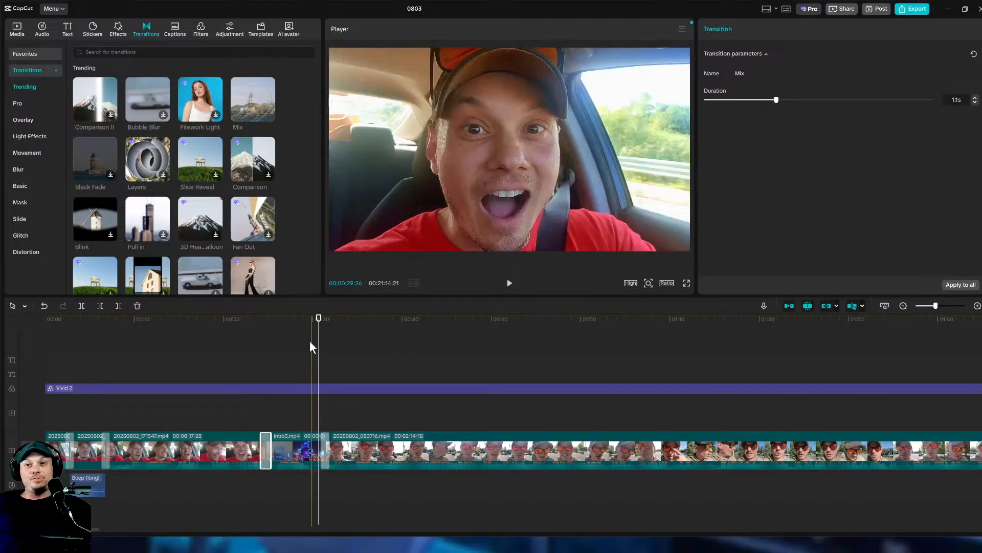
drag(321, 360, 253, 363)
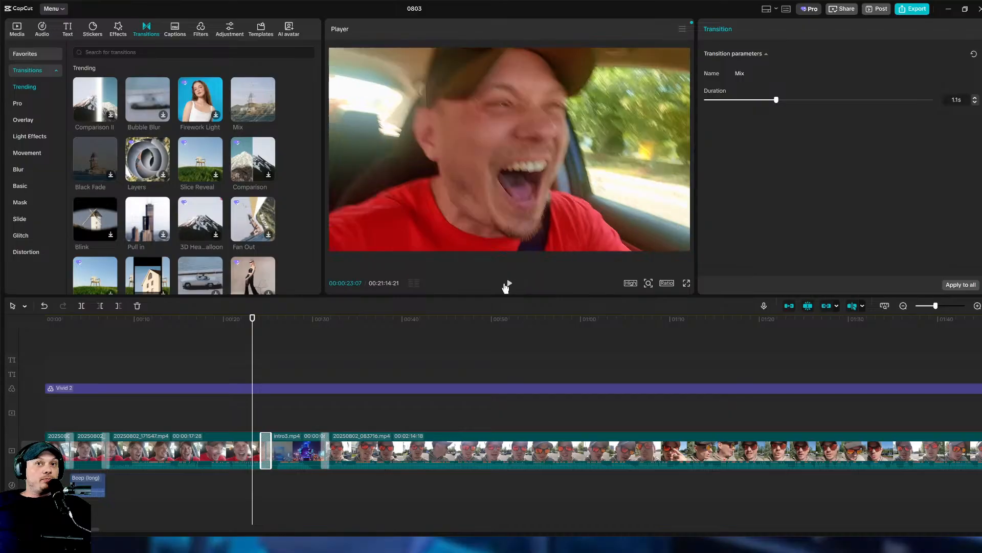
click(509, 283)
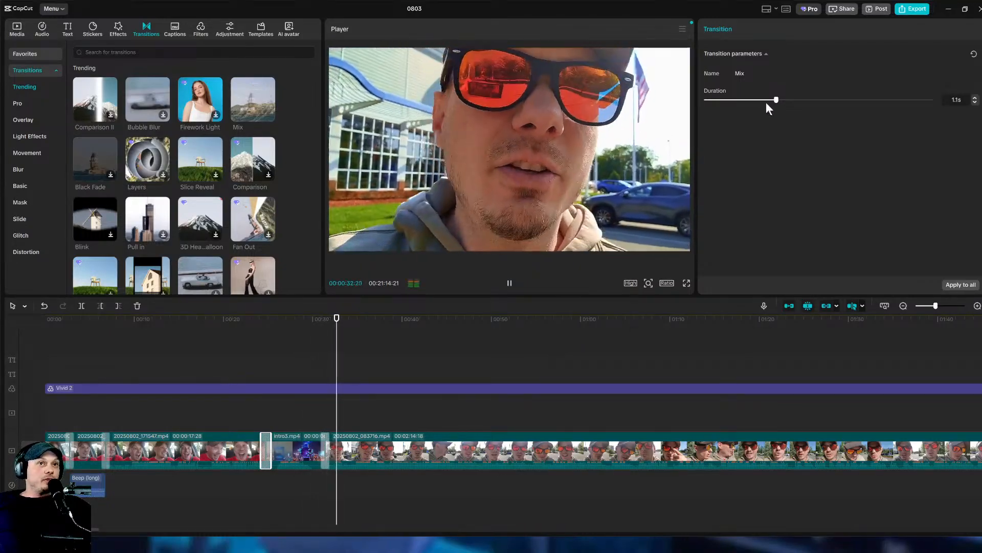
Try a Mix transition duration of 1.0 s, stop playback, and undo the duration change and the application to all cuts.
drag(774, 100, 771, 100)
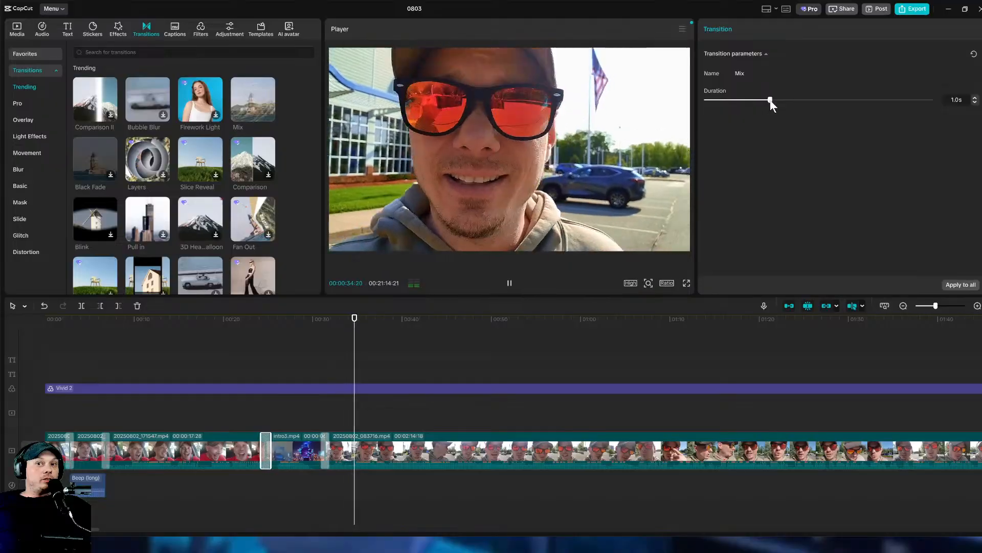
key(space)
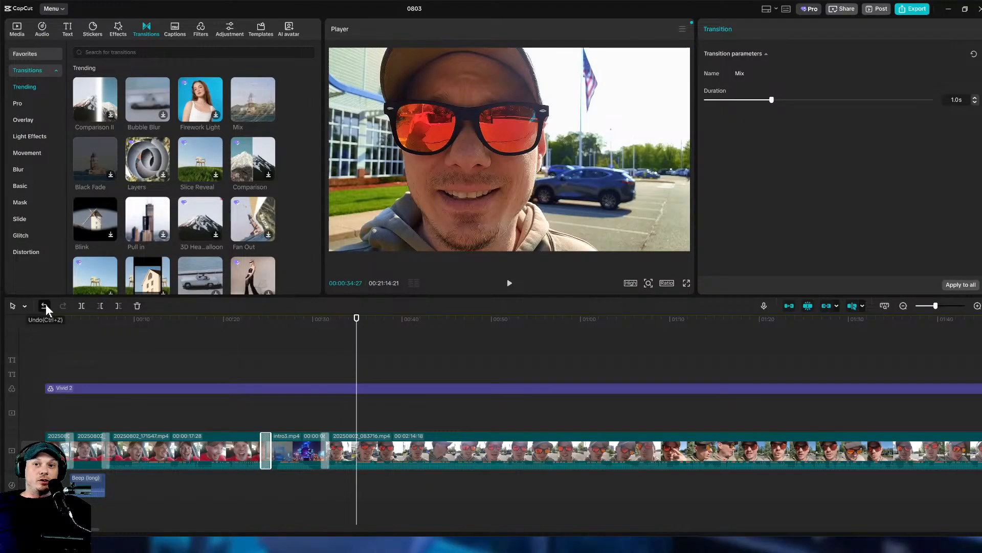
click(45, 304)
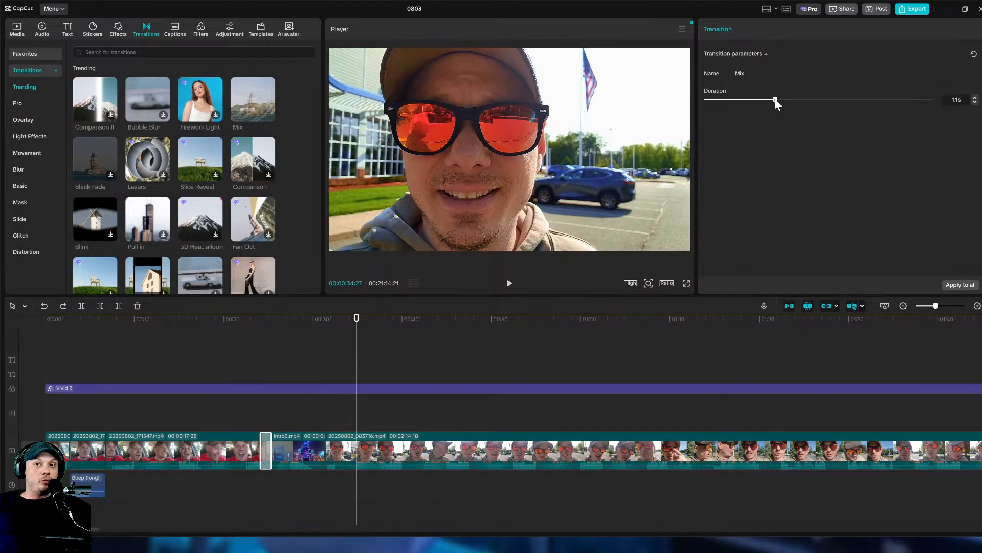
Set the Mix transition's duration to 0.7 s and apply it to all cuts.
drag(773, 101, 748, 102)
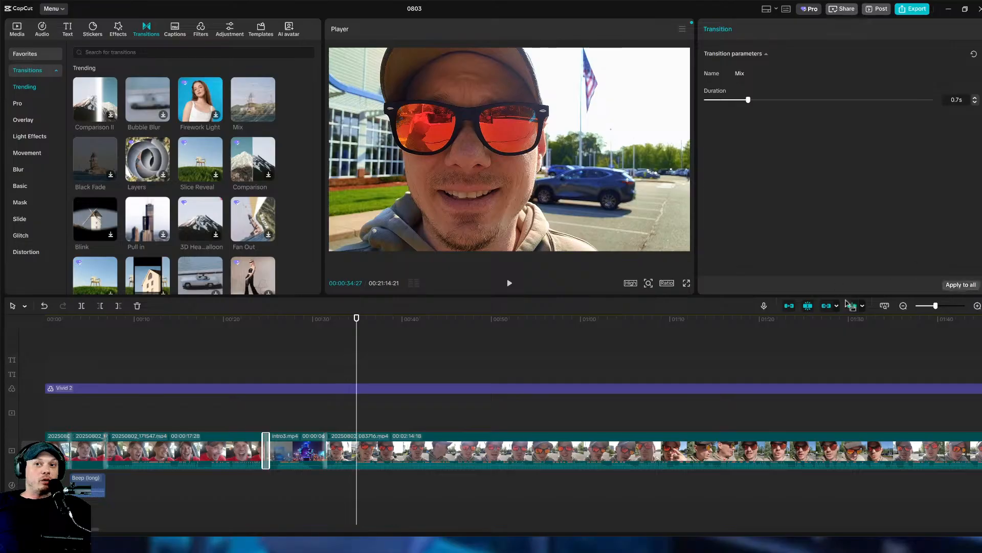
click(960, 285)
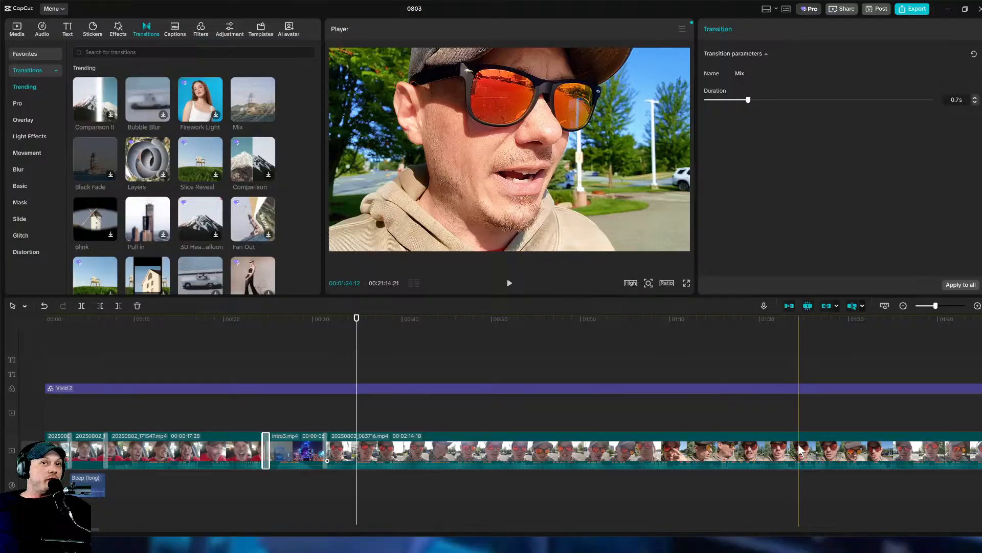
Deselect the transition and return the playhead to the start of the timeline.
click(800, 449)
click(797, 422)
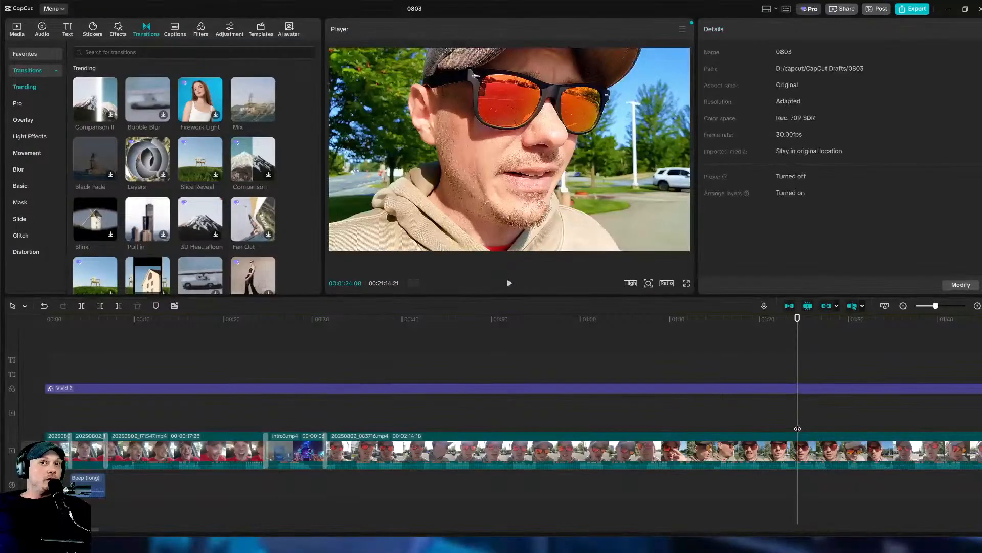
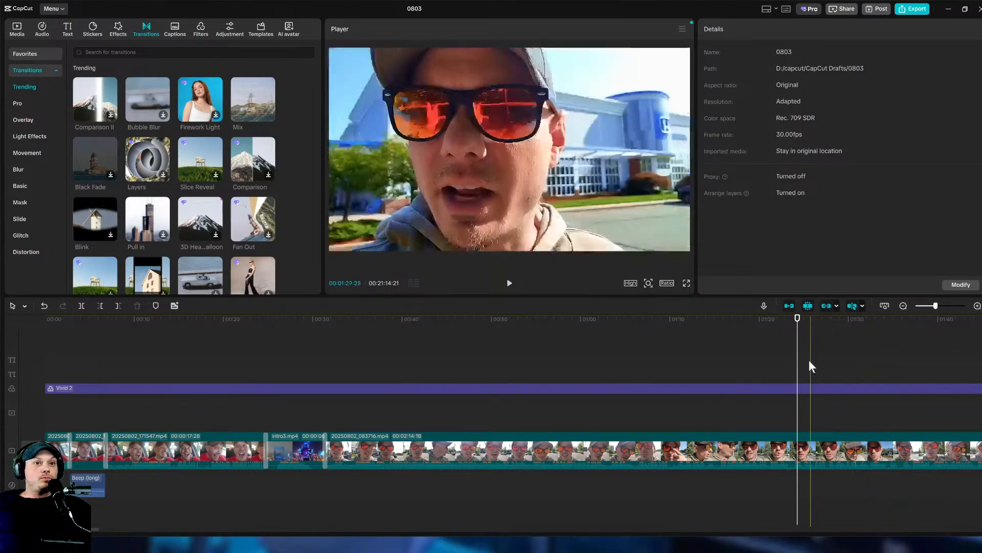
click(564, 358)
click(31, 408)
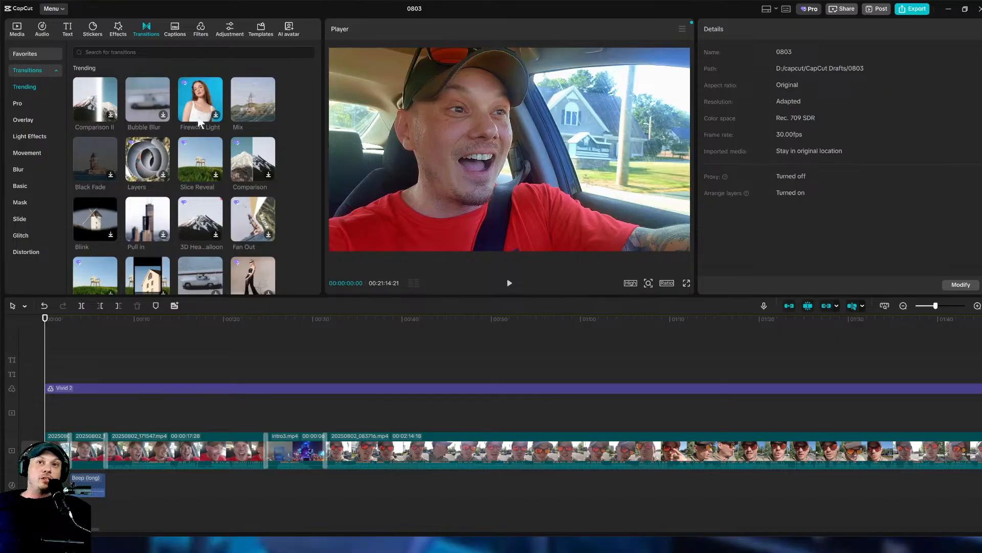
Add the Long Way Home song to the timeline's start on a new audio track beneath the Beep clip.
drag(46, 360, 6, 381)
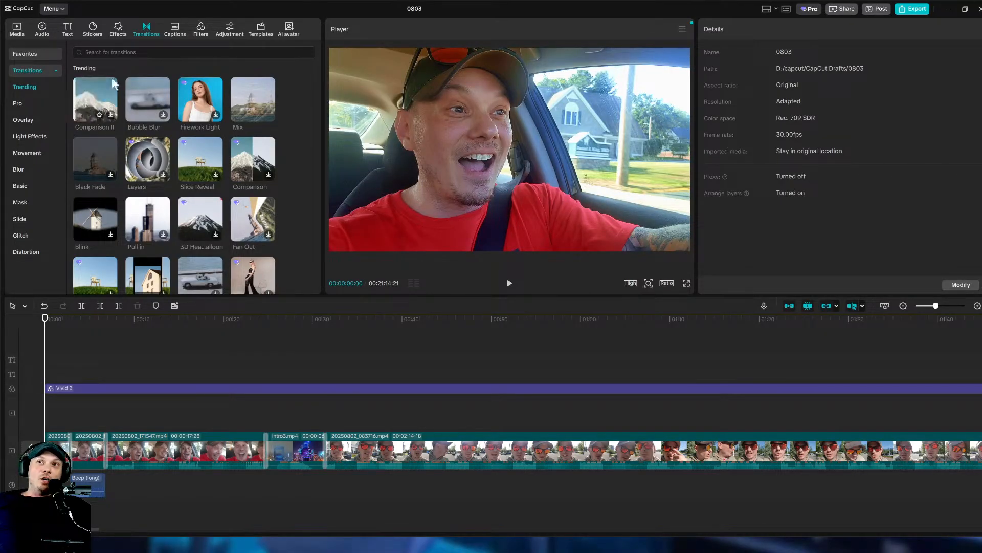
click(43, 31)
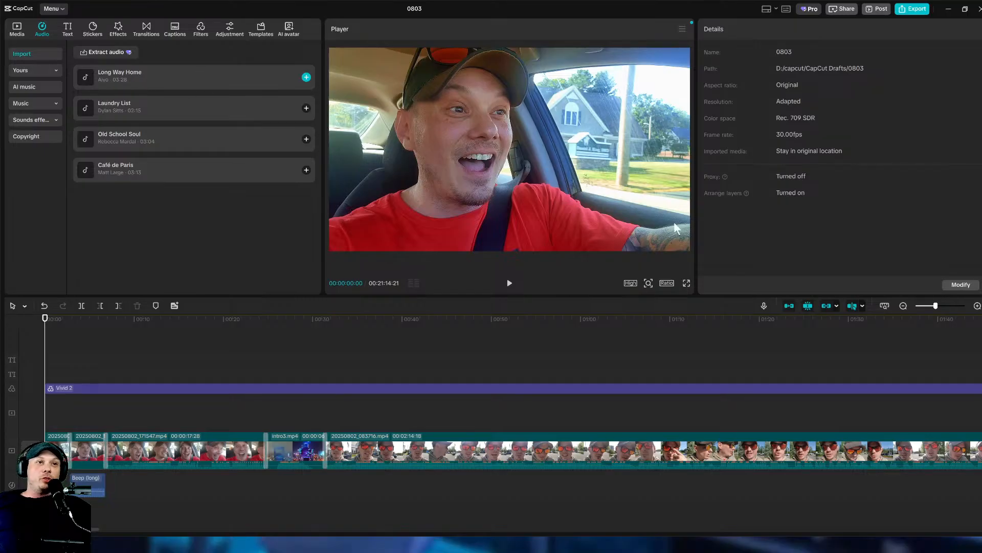
click(977, 306)
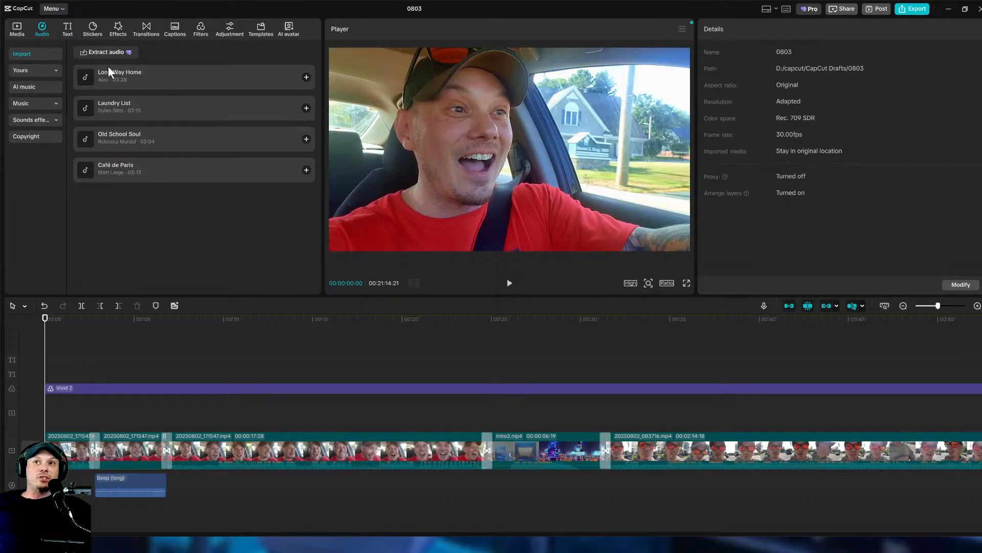
drag(138, 72, 153, 518)
scroll(358, 491, down, 1)
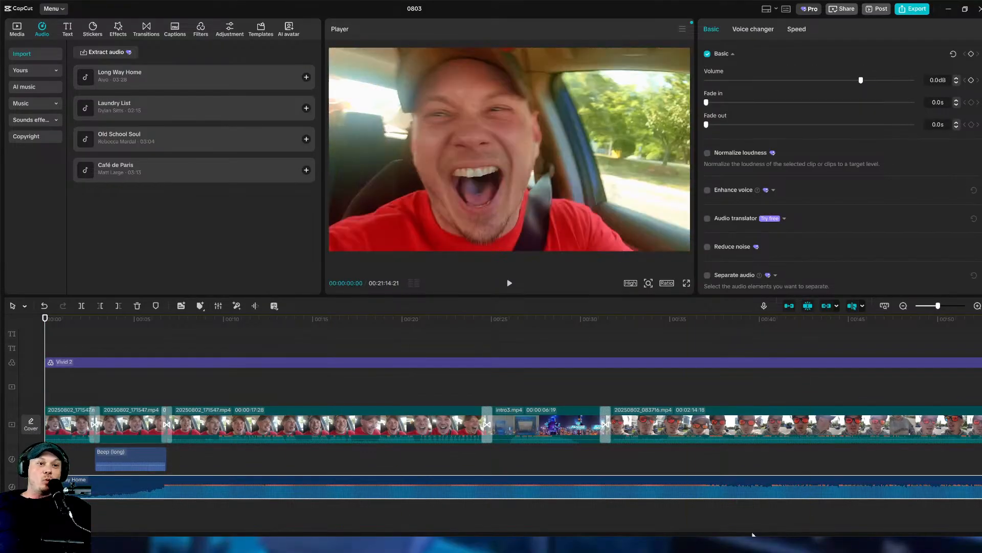
Trim and shift the Long Way Home clip so the dip in its waveform lines up with the cut into intro3.mp4.
drag(164, 490, 287, 485)
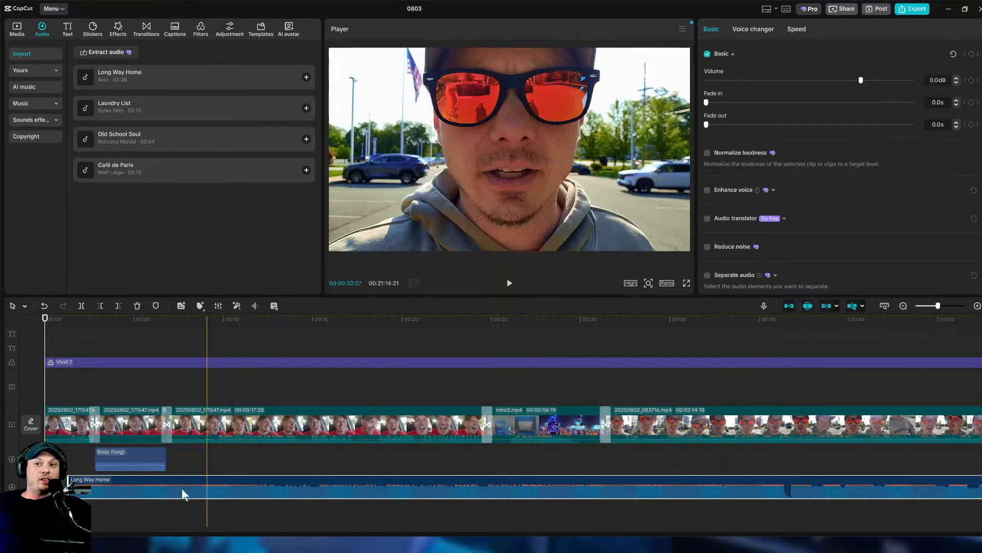
drag(82, 491, 411, 492)
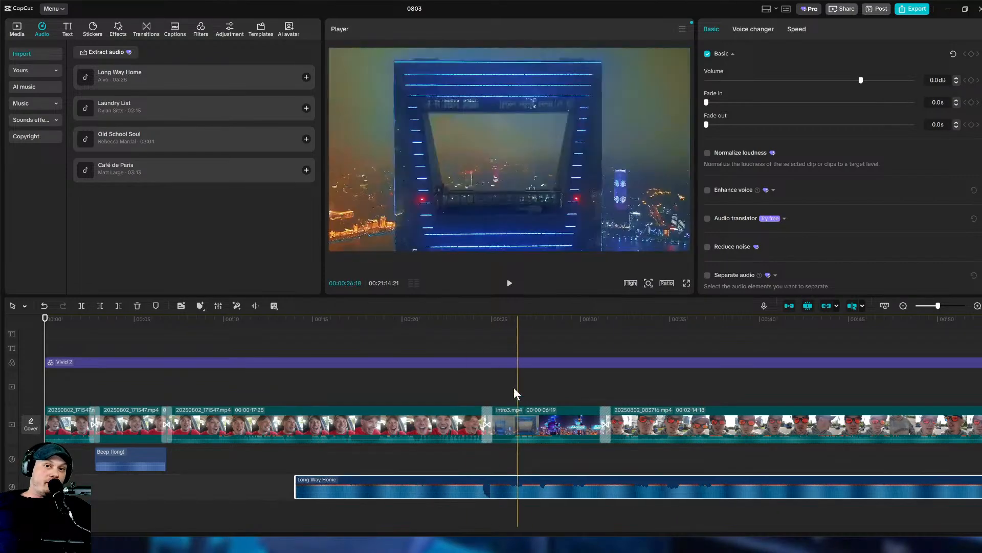
click(486, 379)
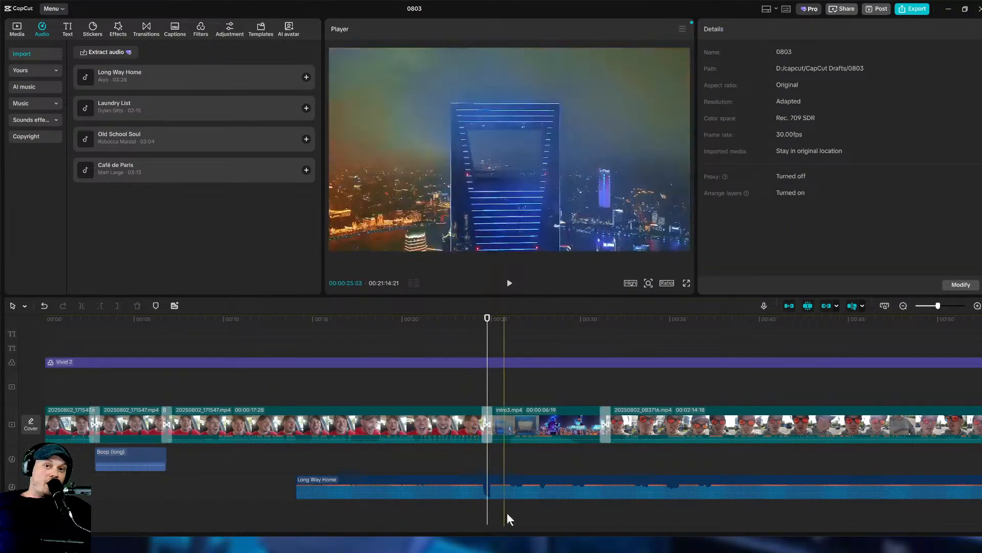
mouse_move(520, 484)
mouse_down()
mouse_move(530, 488)
mouse_move(520, 486)
mouse_up()
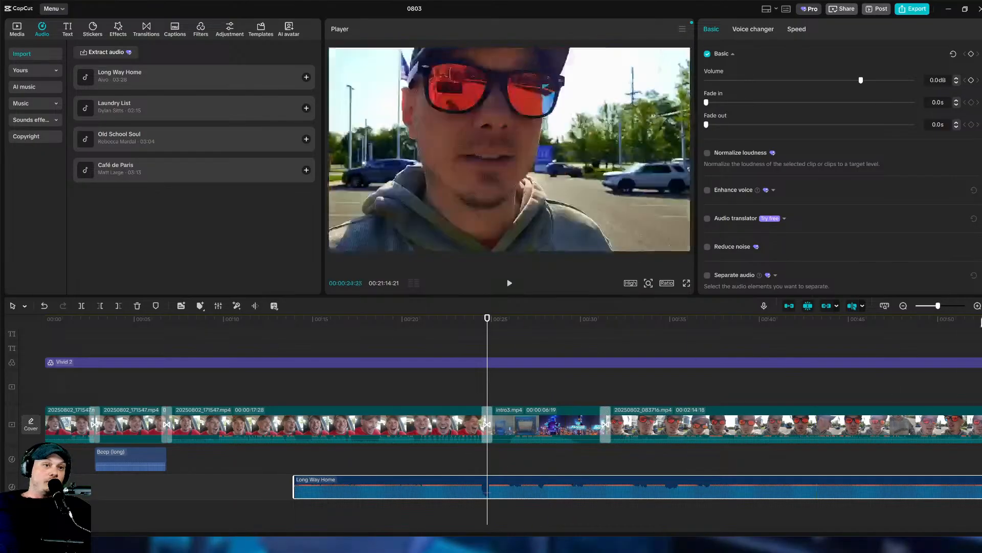
click(977, 306)
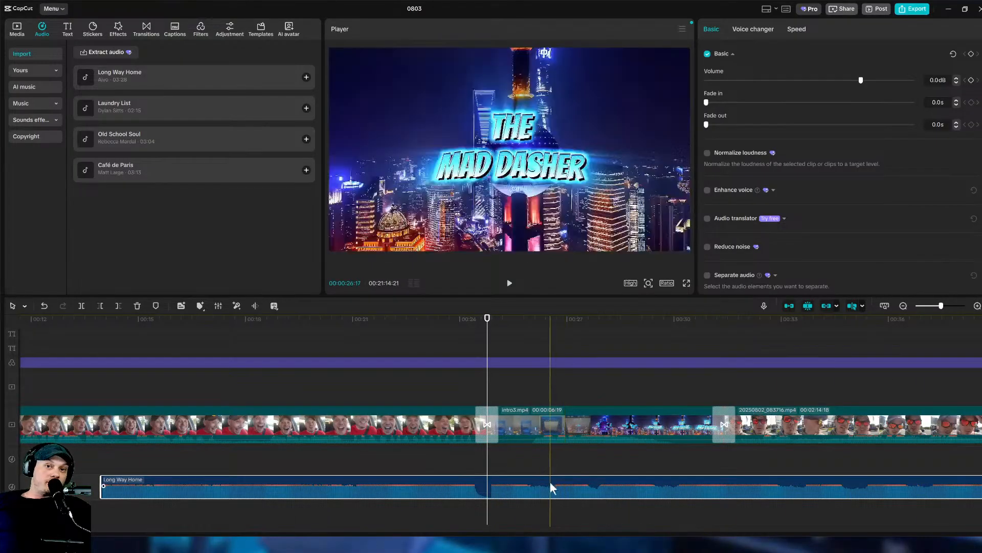
drag(545, 481, 532, 480)
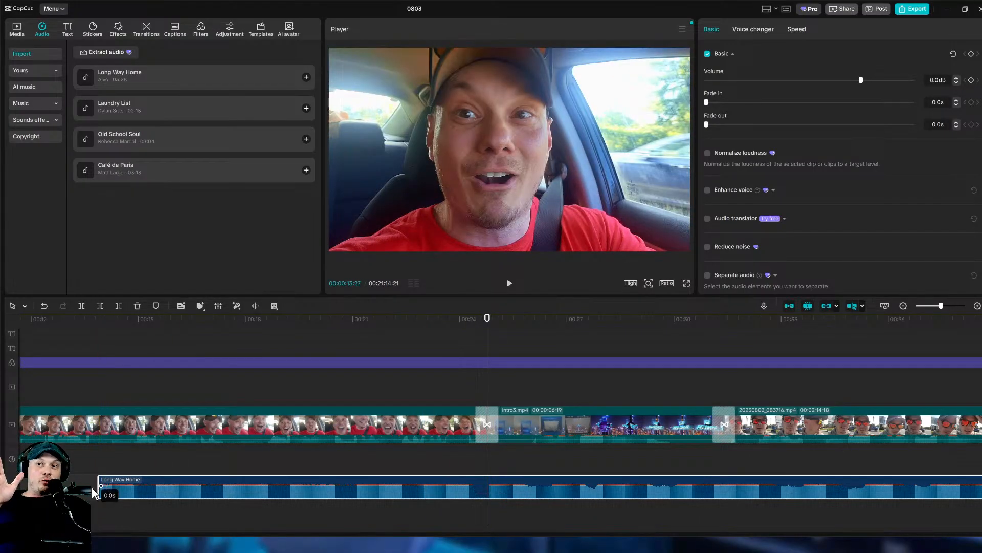
Extend the start of Long Way Home back to the beginning of the timeline and split it at the cut into intro3.mp4.
drag(101, 482, 38, 482)
click(903, 305)
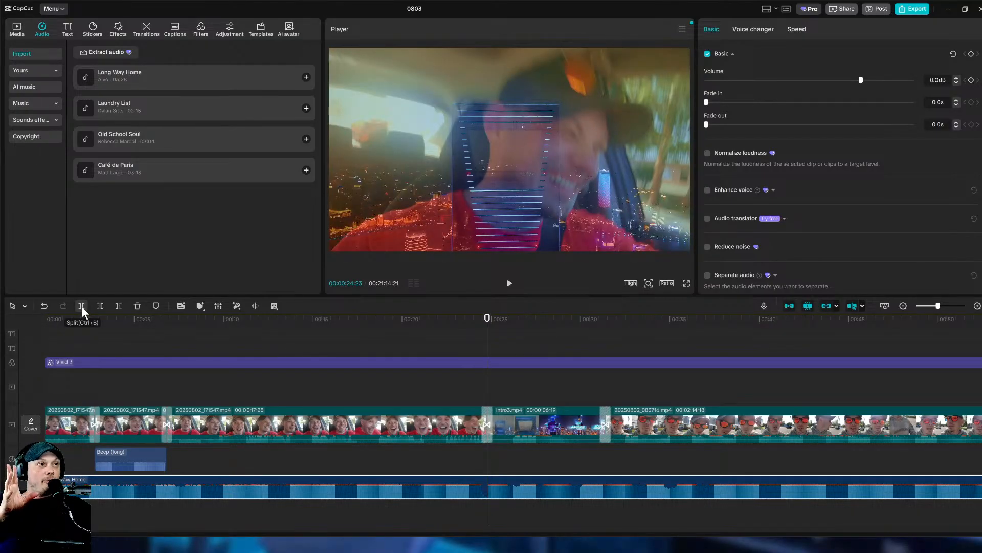
click(81, 305)
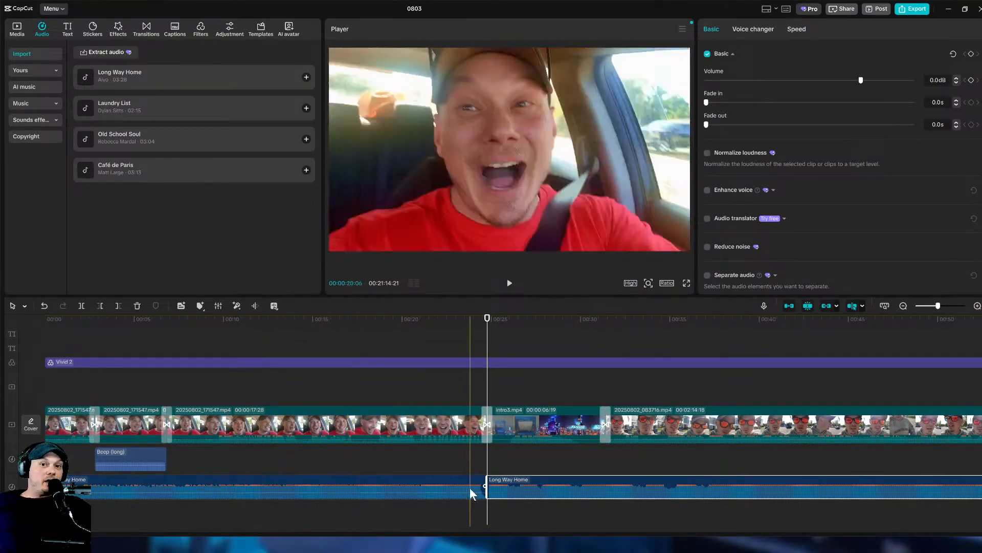
Lower the volume of the Long Way Home segment before the intro to -15.8 dB.
click(343, 481)
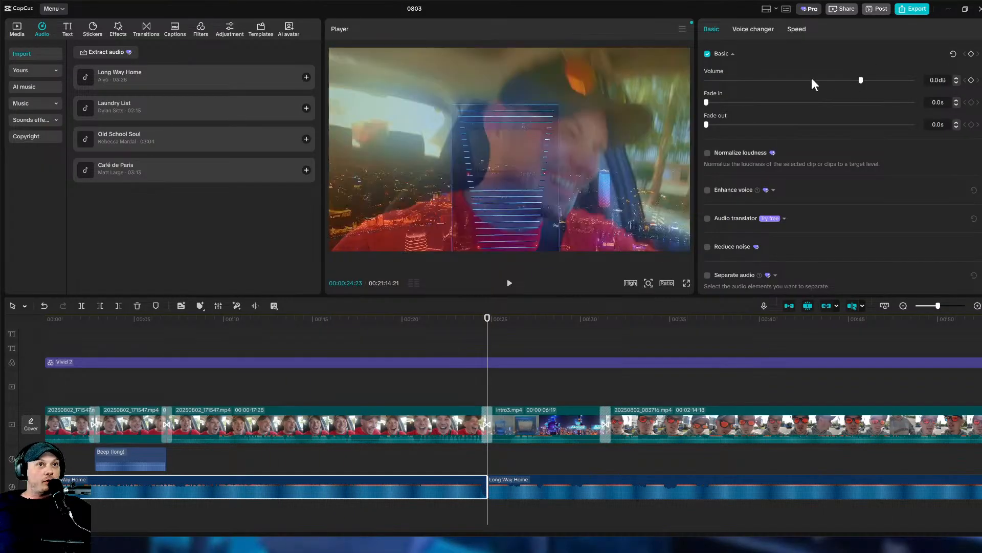
click(809, 80)
click(812, 80)
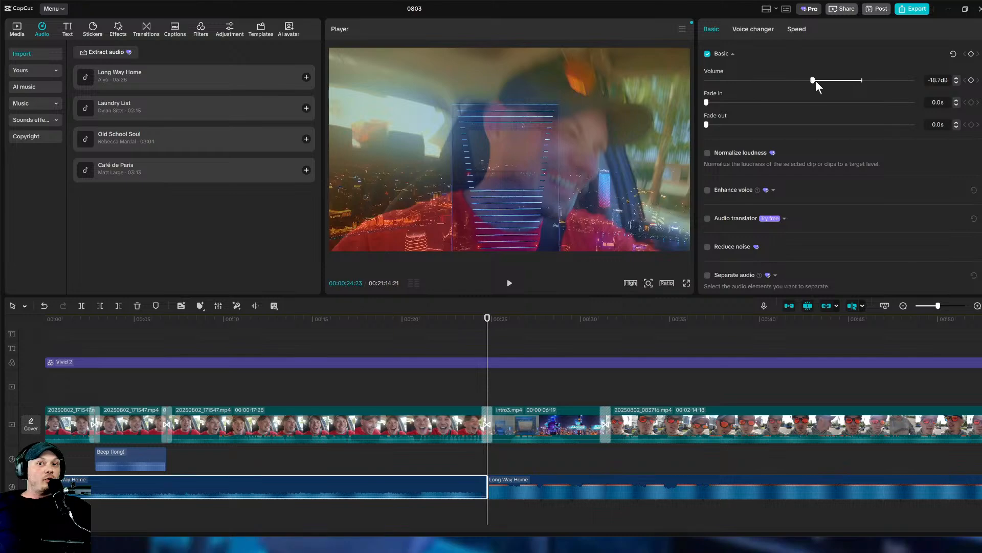
scroll(816, 81, up, 5)
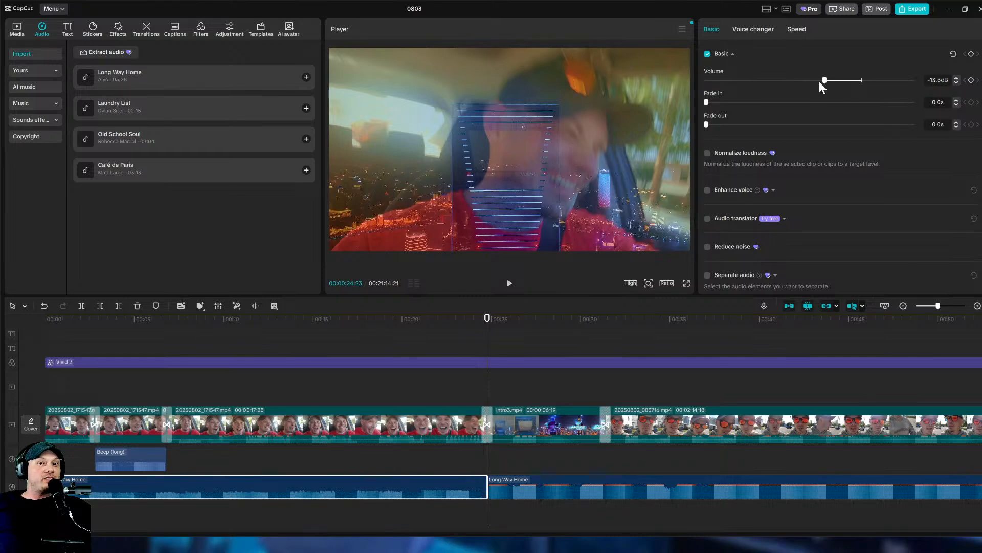
scroll(819, 81, down, 4)
drag(814, 81, 819, 81)
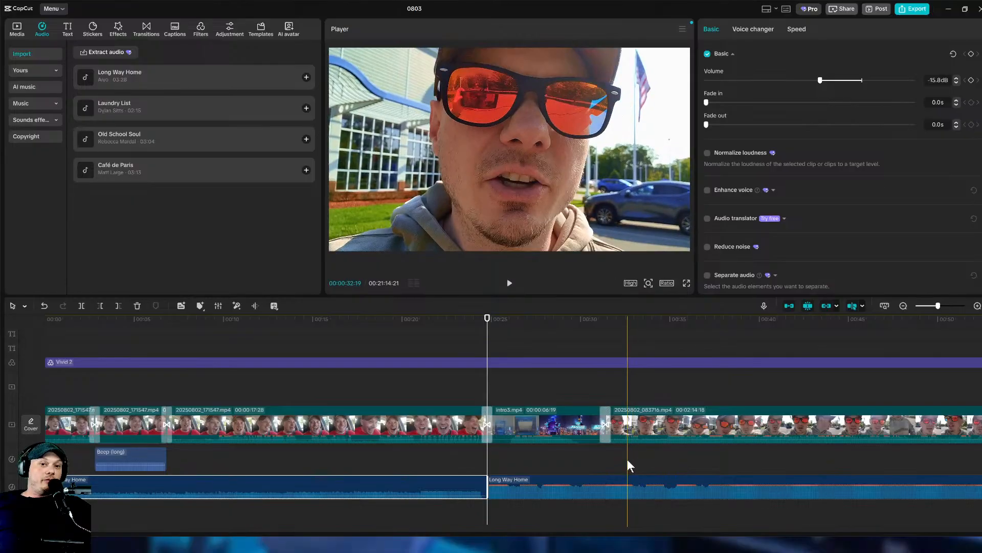
Position the playhead at 00:00:32:23, just after the intro, and select the second Long Way Home segment.
click(633, 467)
click(636, 491)
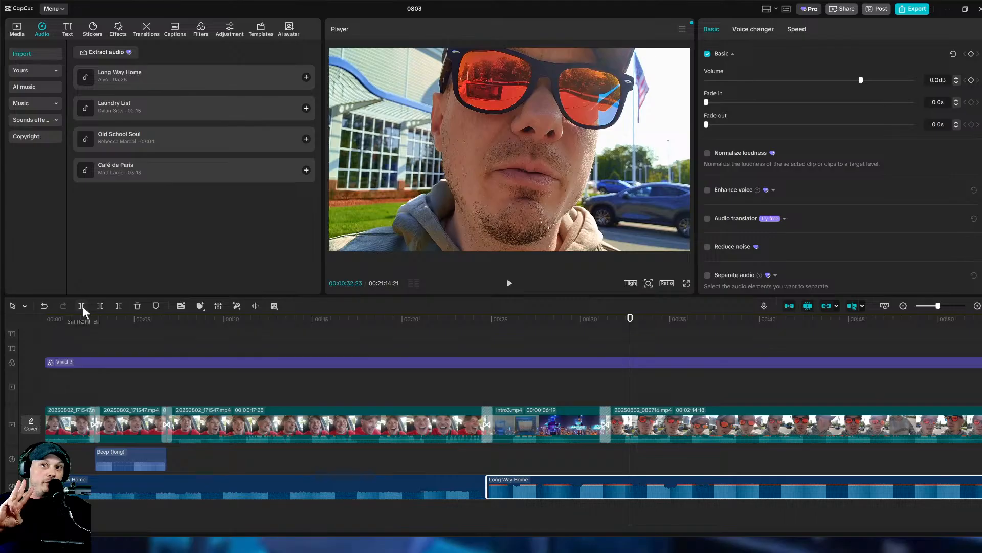
Try a split, a delete-left and a delete-right on the selected Long Way Home segment at the playhead, undoing each.
click(82, 306)
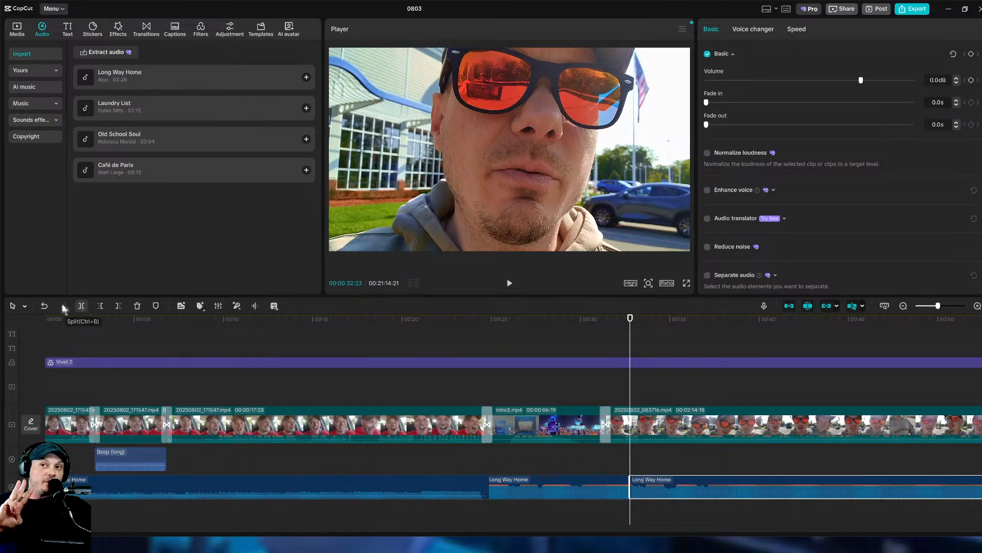
click(43, 305)
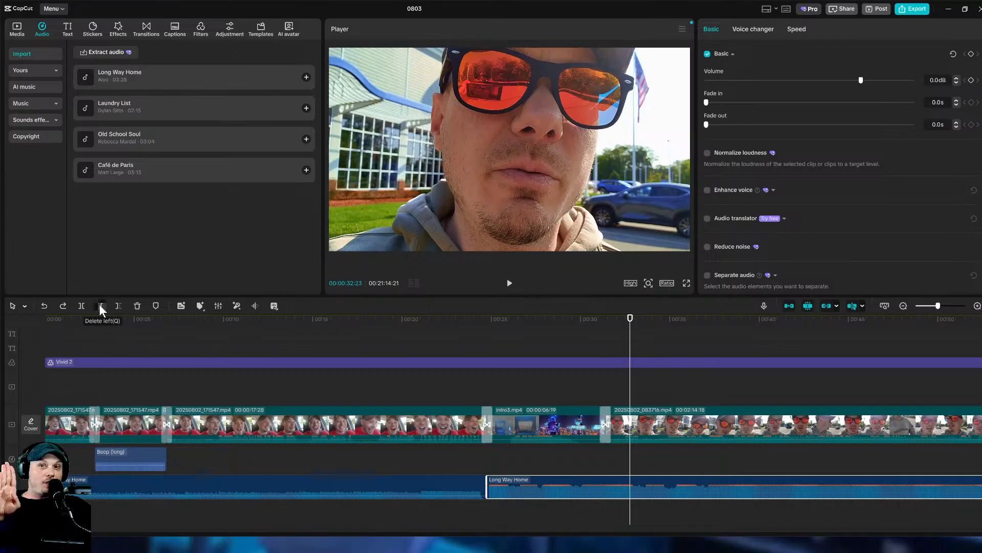
click(100, 306)
click(43, 306)
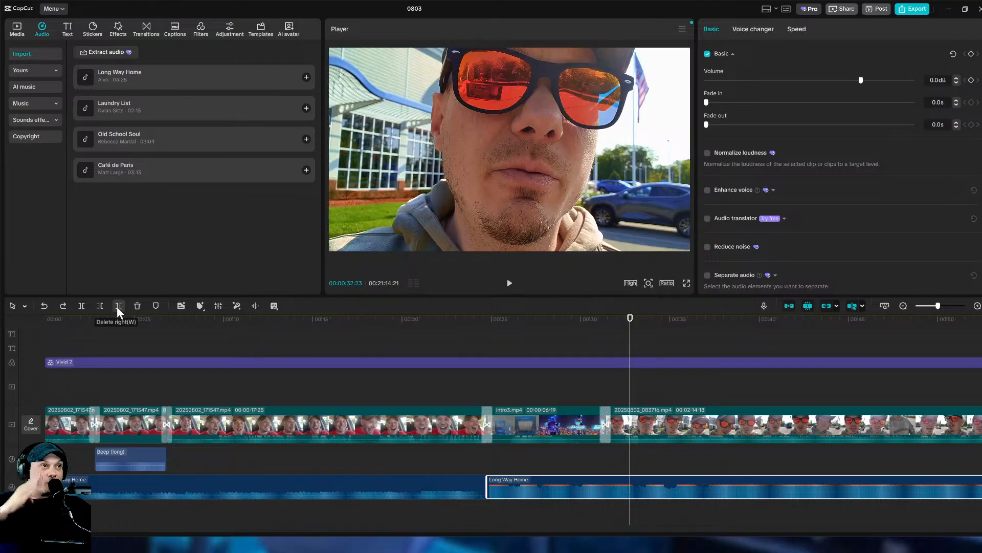
click(116, 306)
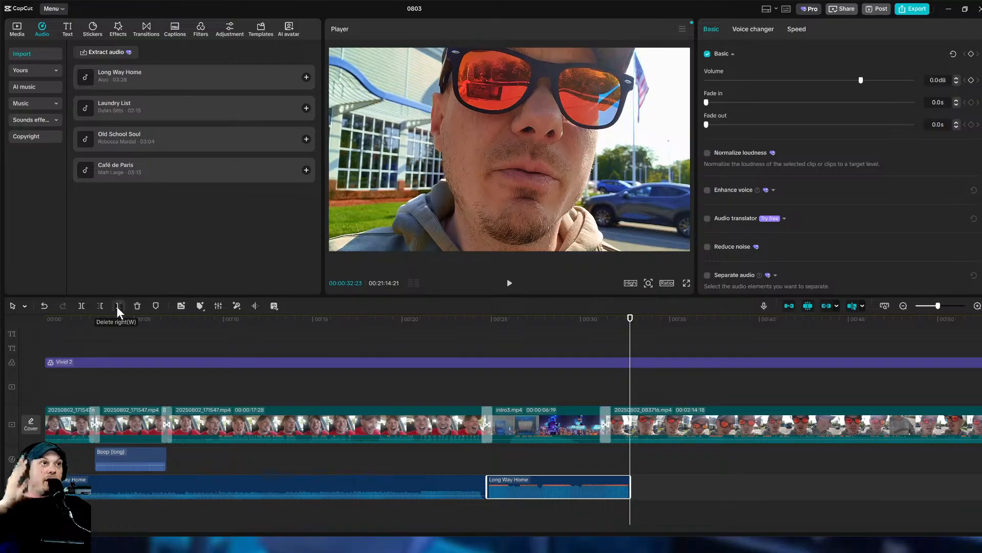
click(44, 306)
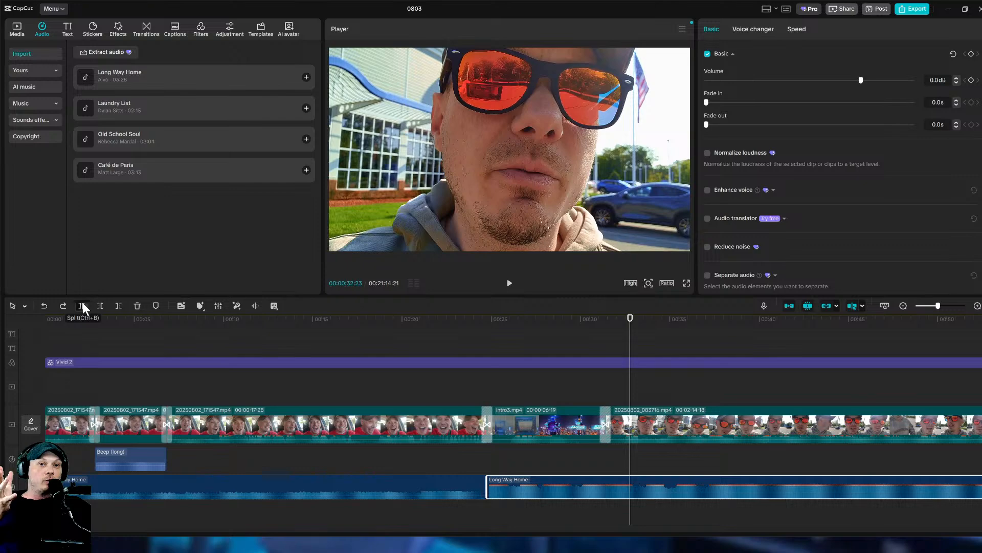
Split the second Long Way Home segment at 00:00:32:23 and delete everything after the split.
click(82, 306)
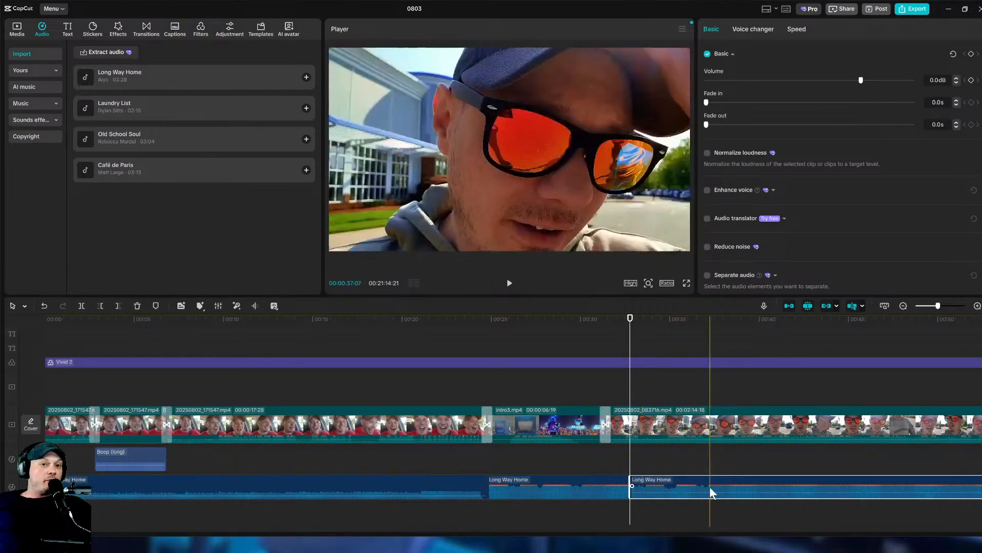
key(Delete)
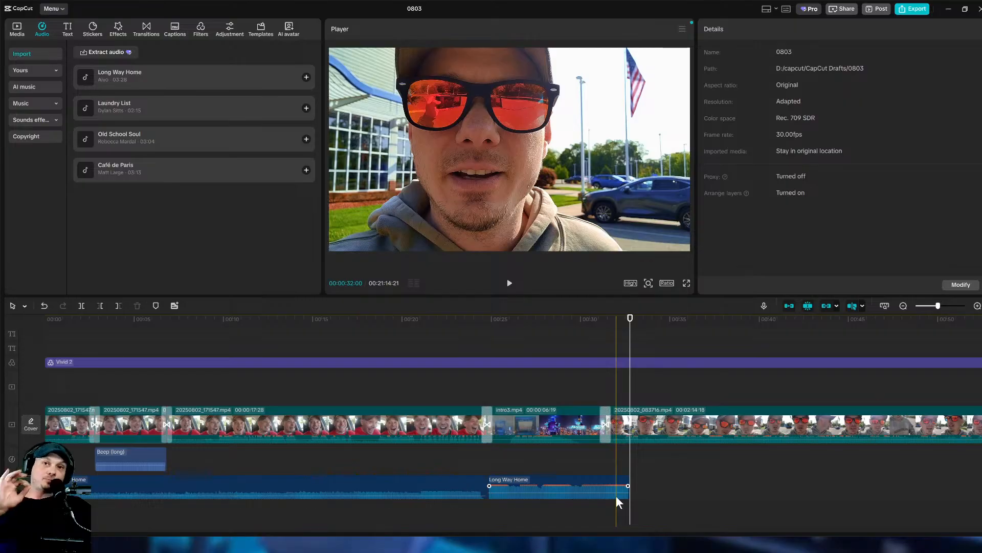
click(655, 510)
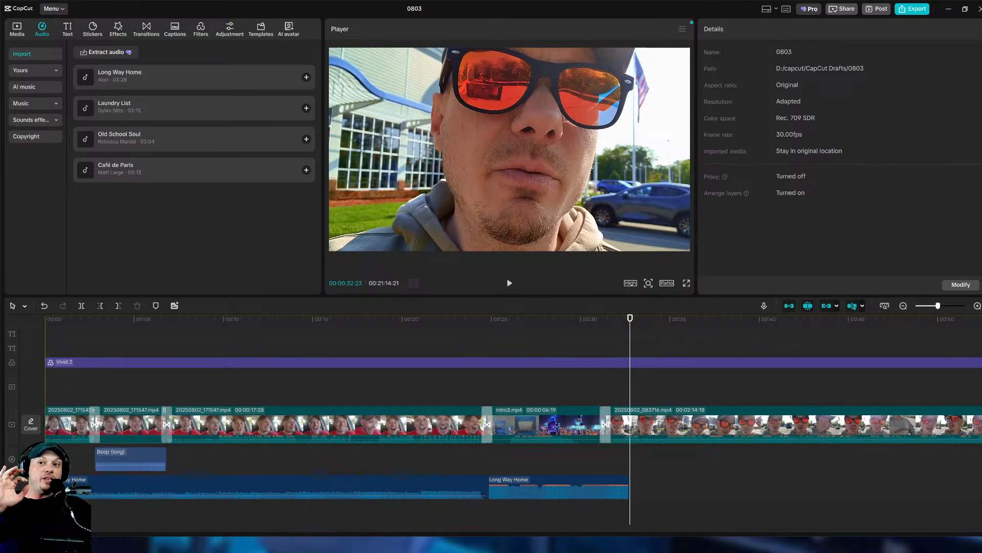
scroll(501, 419, right, 15)
scroll(355, 355, right, 3)
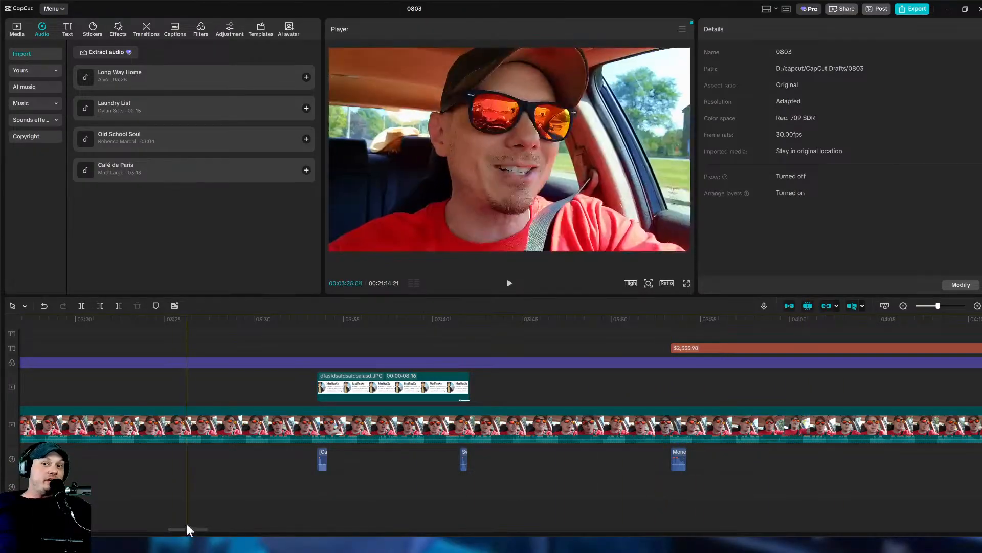
drag(175, 530, 118, 530)
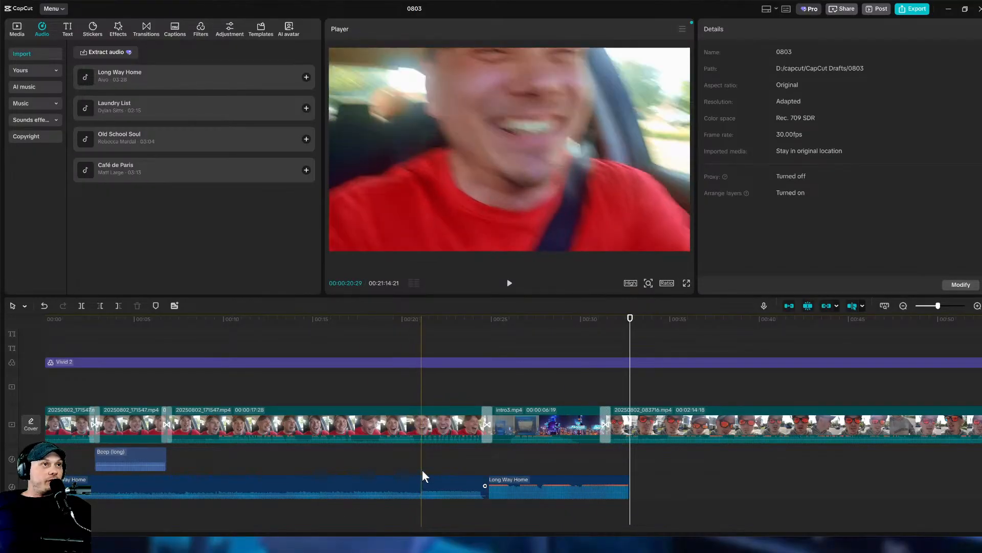
Add a 2.7 s fade-out to the Long Way Home segment under the intro and play back the section.
click(440, 455)
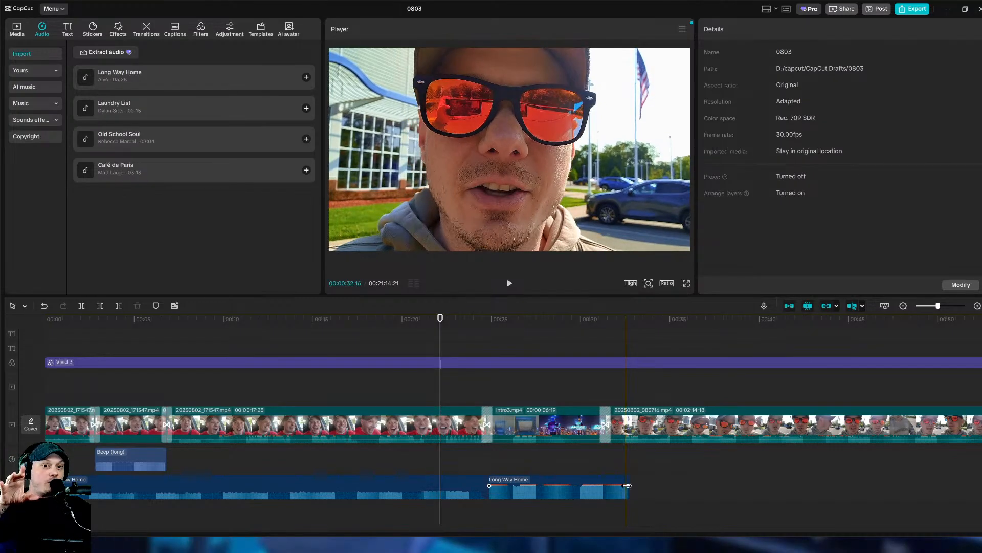
drag(627, 487, 621, 490)
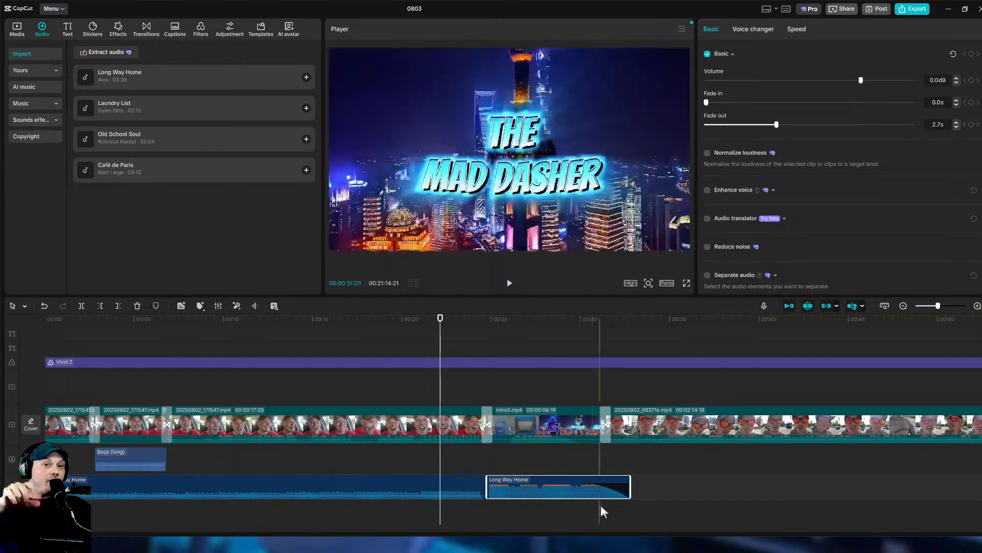
click(578, 456)
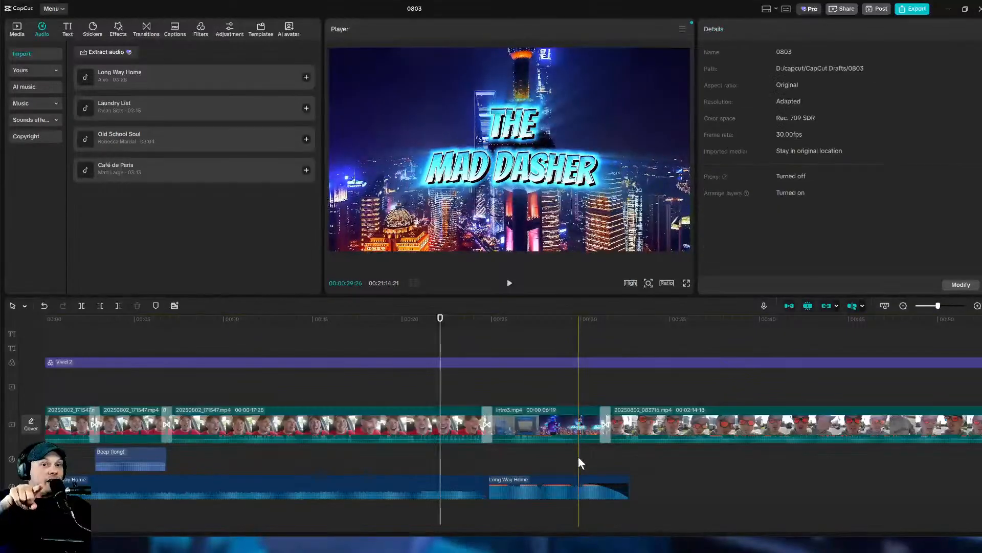
click(510, 284)
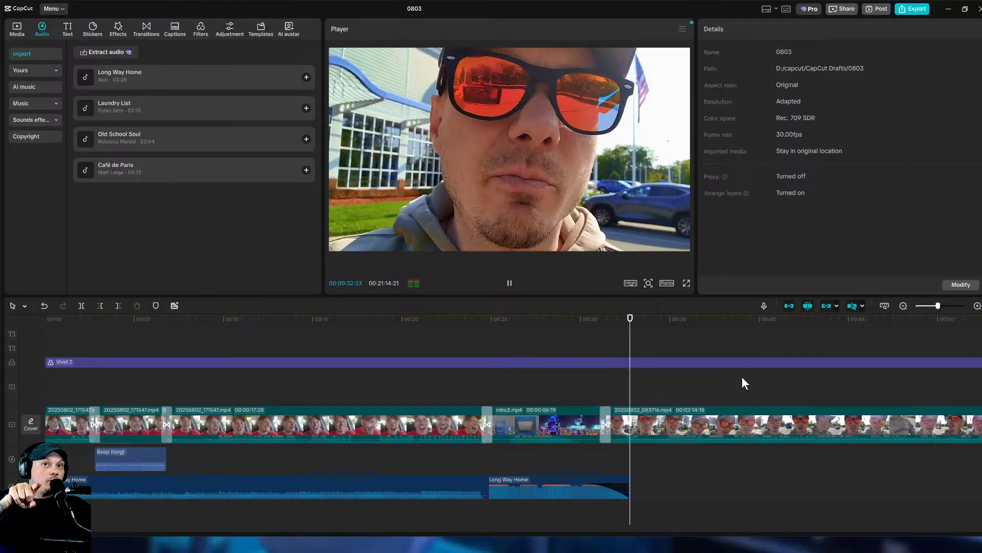
click(574, 381)
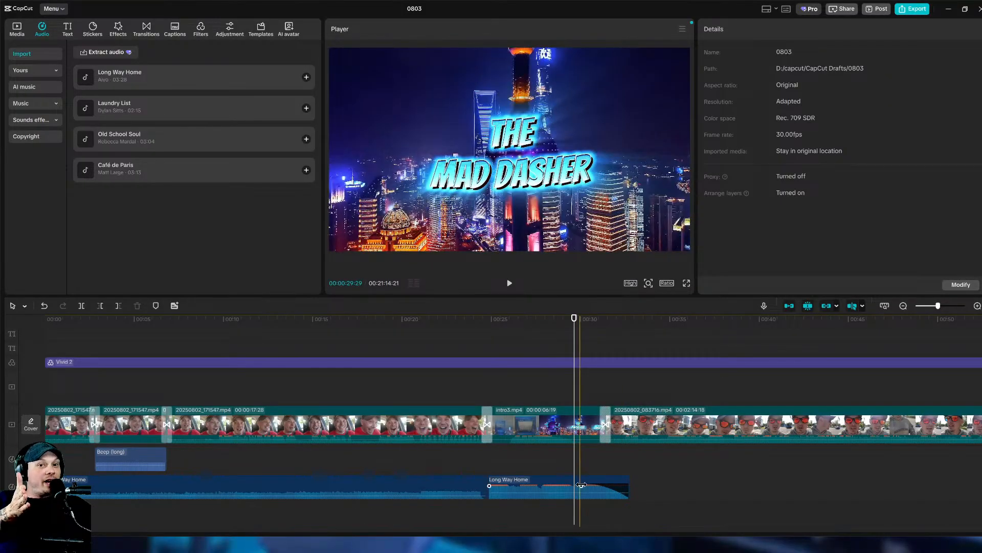
Lengthen the intro music's fade-out to 3.2 s and play the video from the start to check the music.
drag(581, 486, 573, 487)
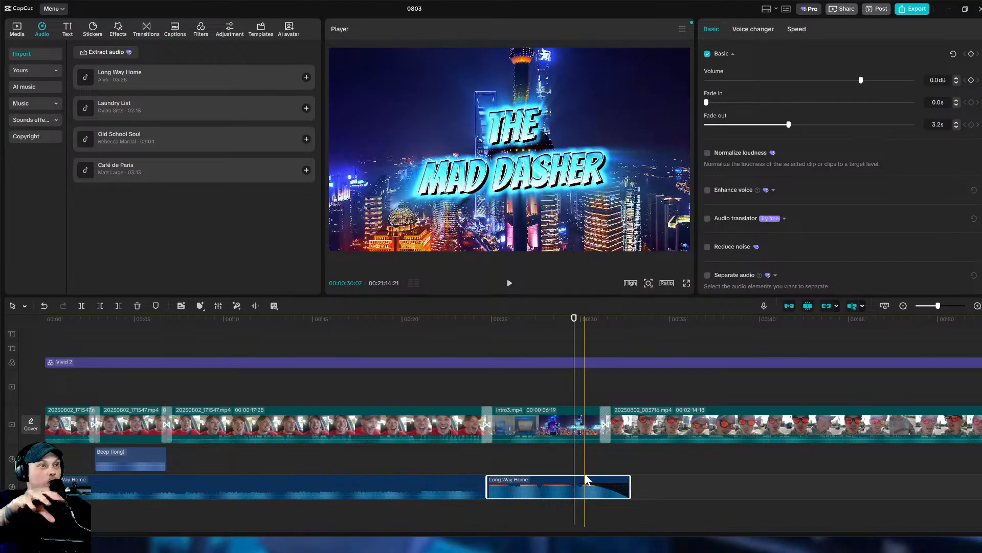
drag(74, 390, 23, 409)
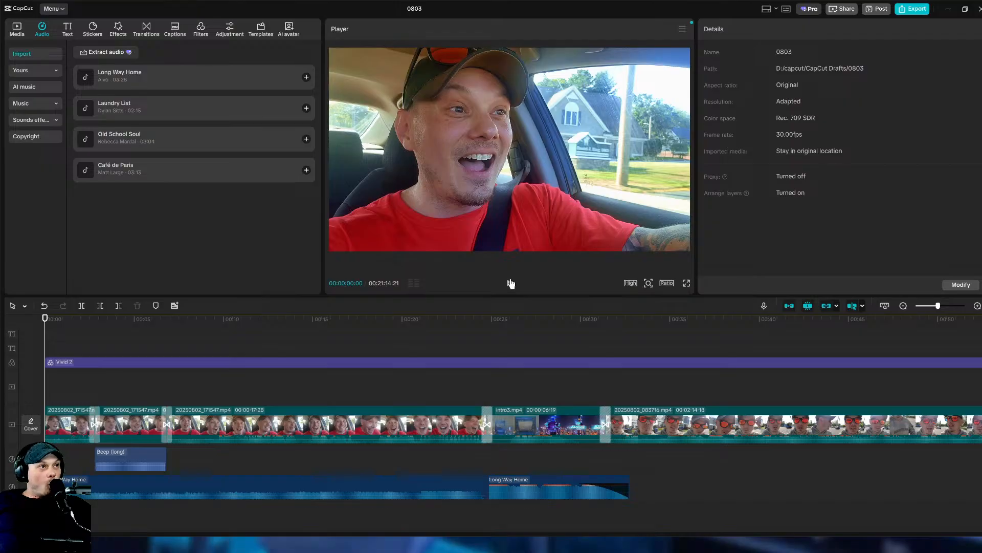
click(511, 283)
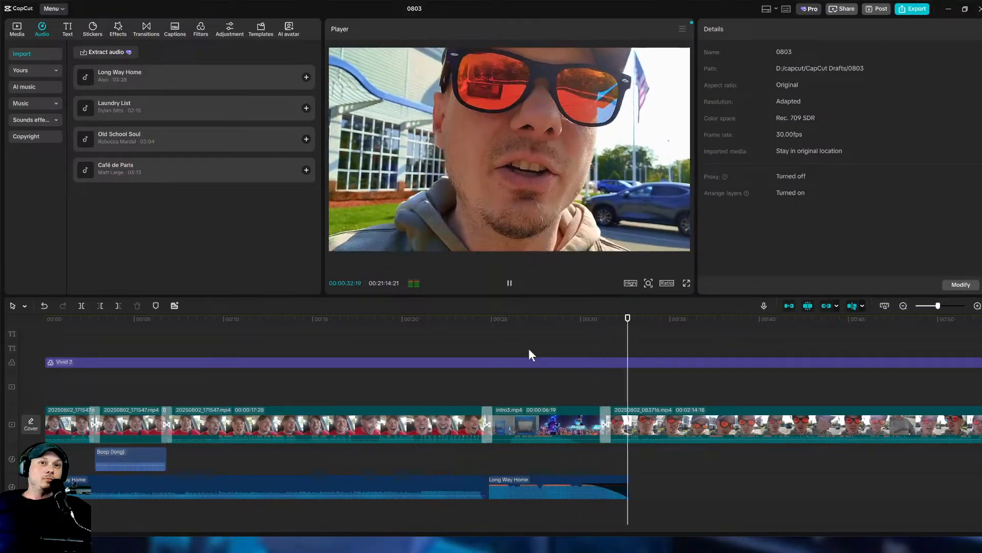
Review the intro and the start of the following parking-lot clip to judge where background music is present.
click(545, 338)
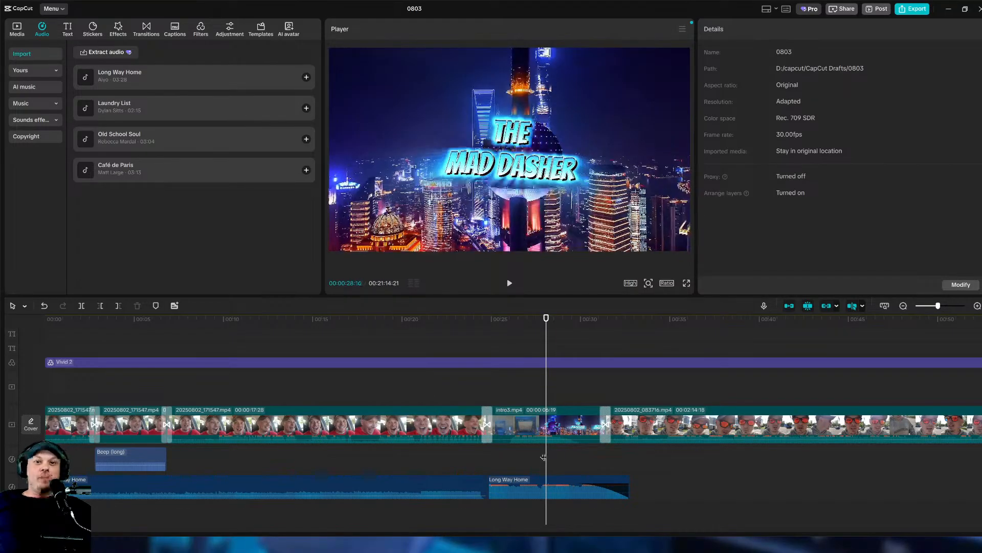
click(384, 500)
click(382, 500)
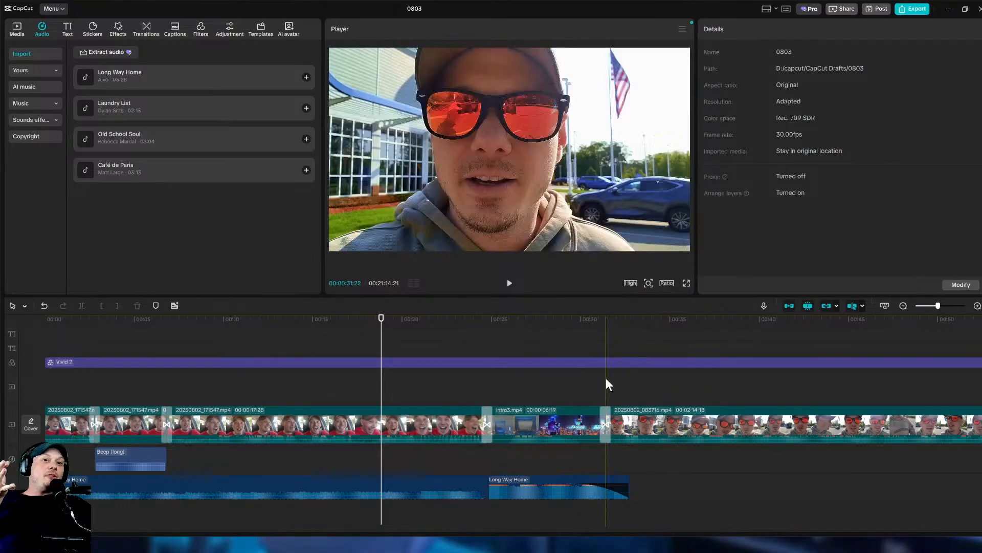
click(634, 381)
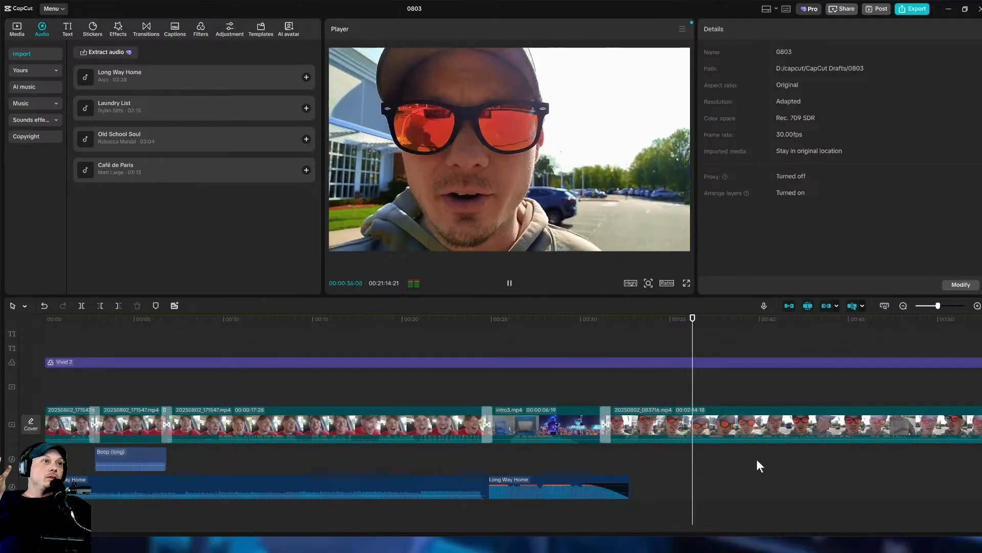
click(509, 283)
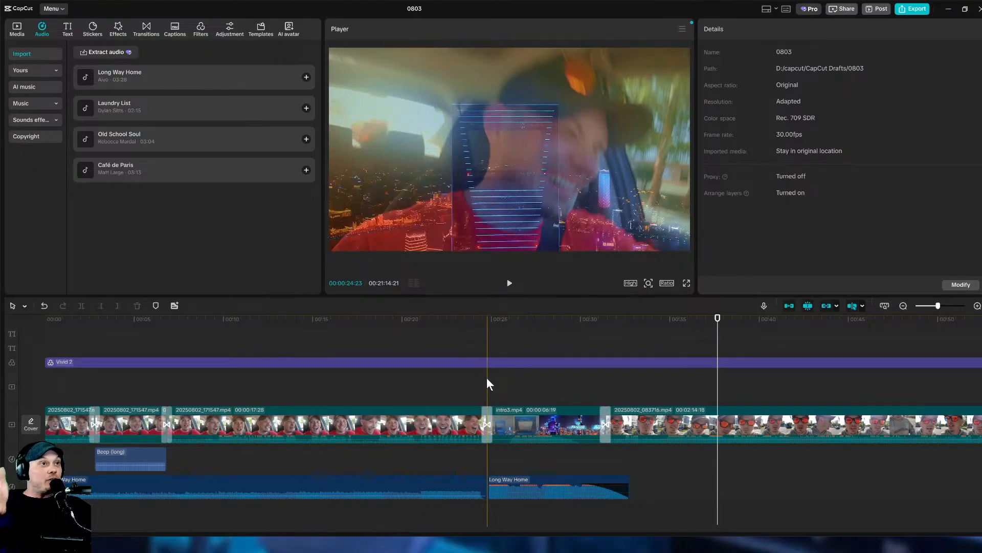
Play the video from the transition at 00:00:24:23 and scrub through the intro to examine how the music accompanies it.
click(486, 377)
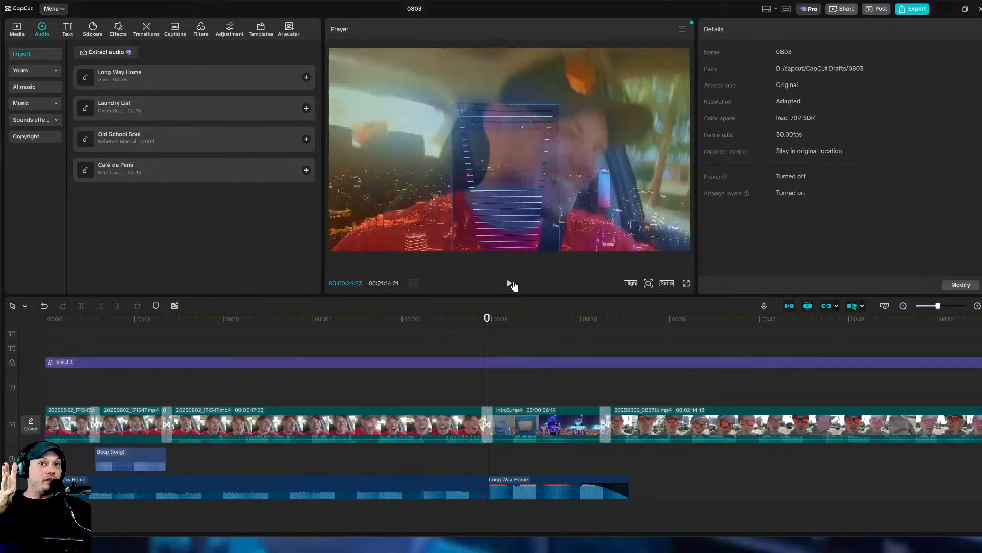
click(509, 283)
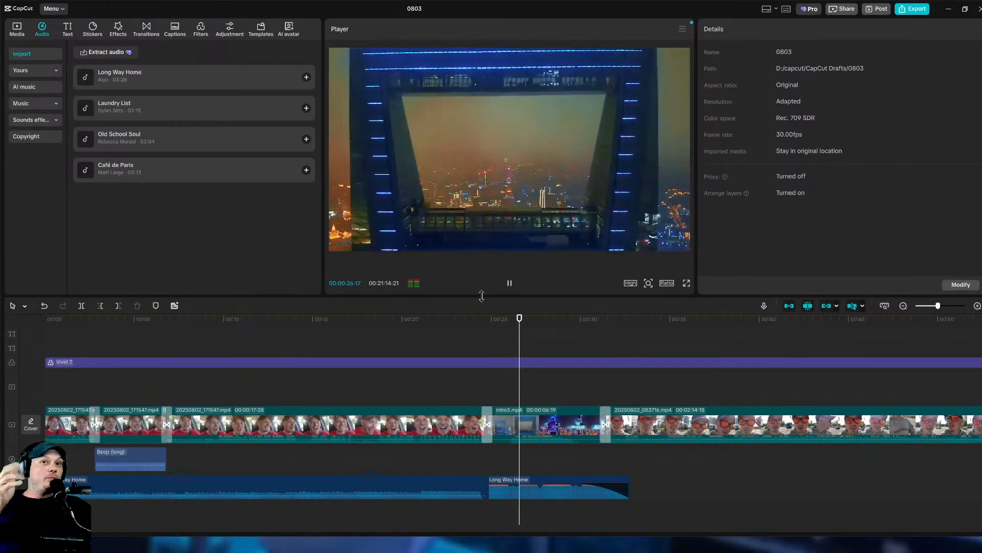
click(502, 387)
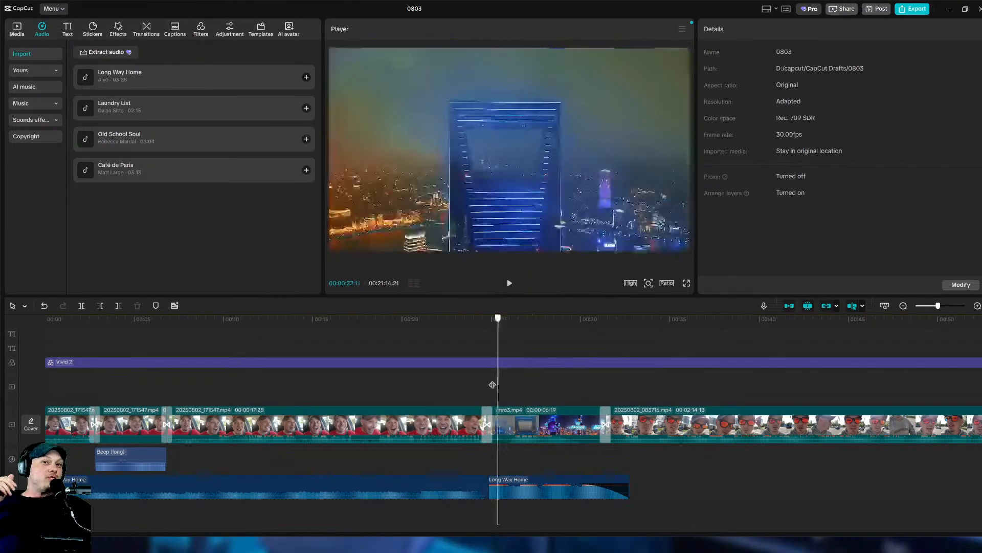
drag(502, 387, 509, 390)
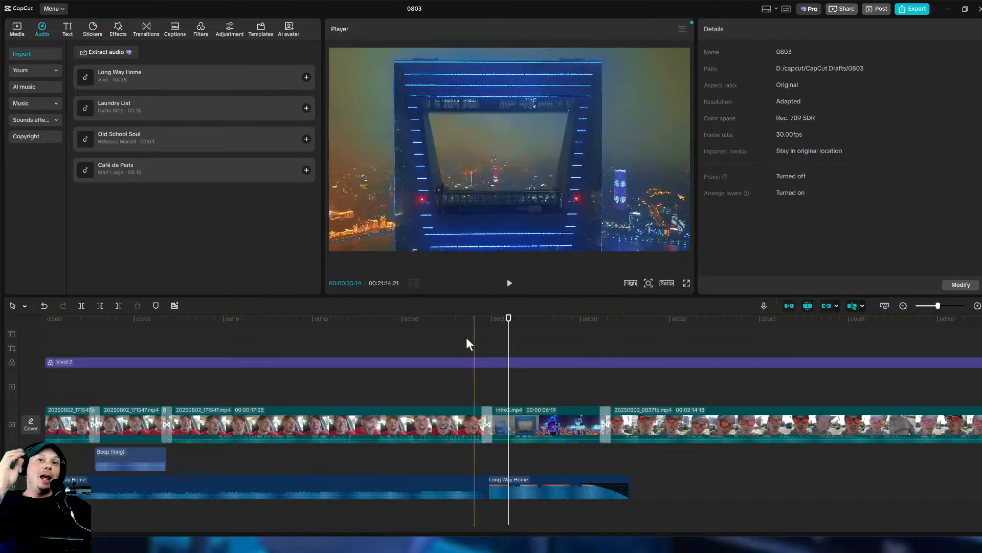
drag(508, 348, 560, 351)
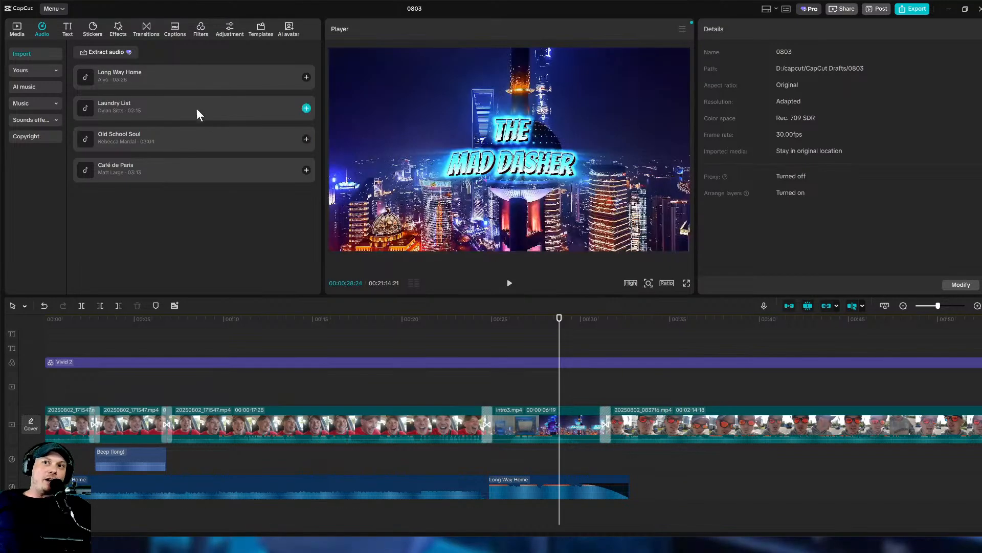
Preview the Laundry List track, and play the parking-lot clip after the intro to find where new music should start.
click(137, 103)
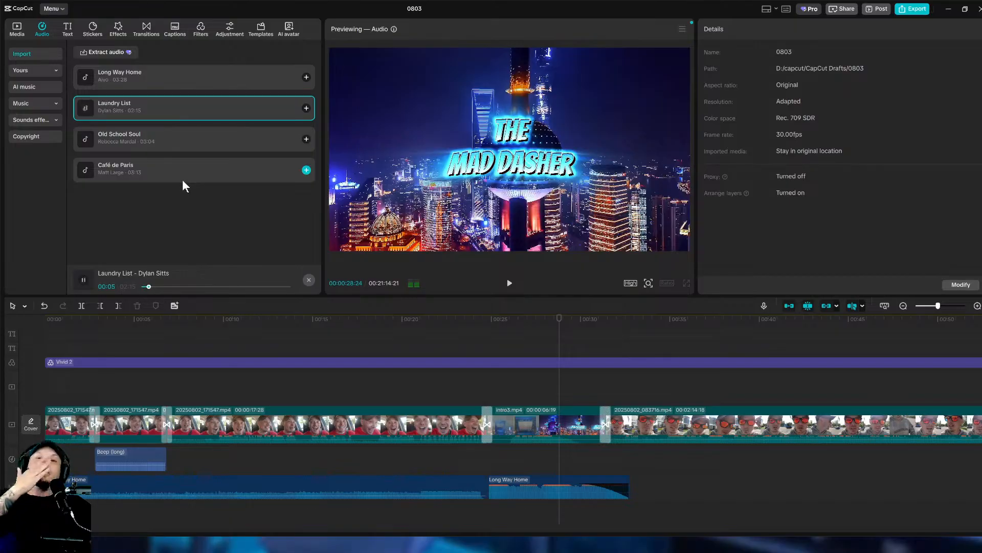
click(650, 386)
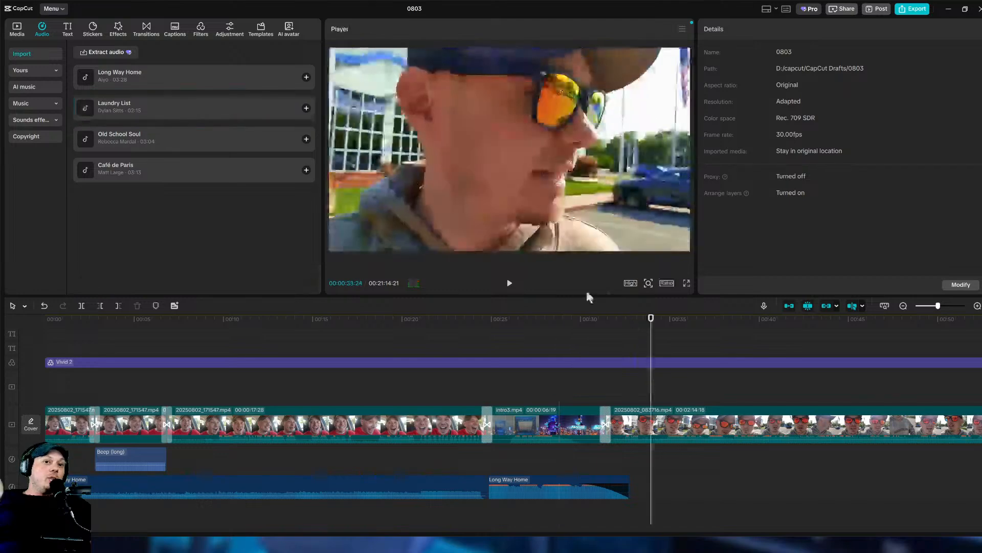
click(510, 283)
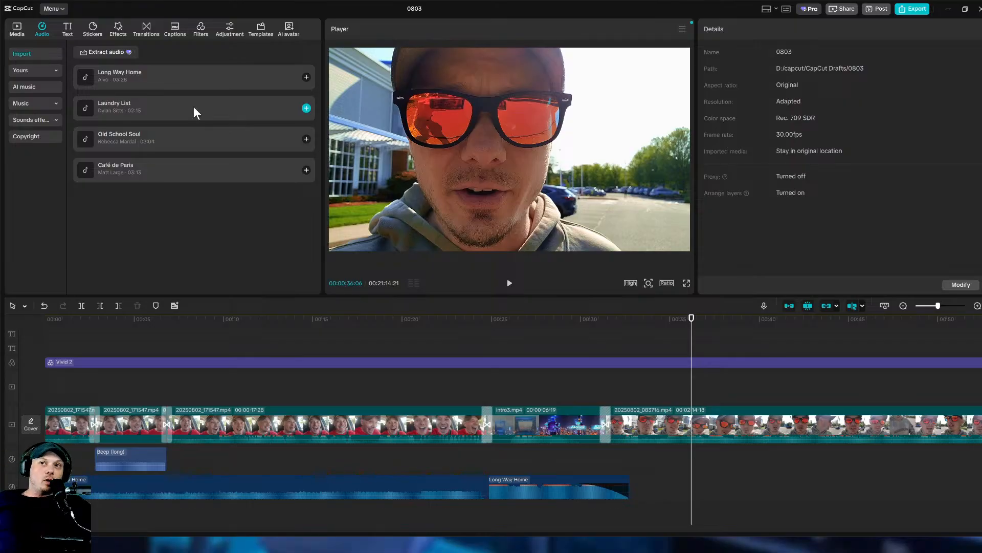
Add Laundry List to the timeline and place it a few seconds after the Long Way Home segment on the same track.
drag(193, 106, 599, 522)
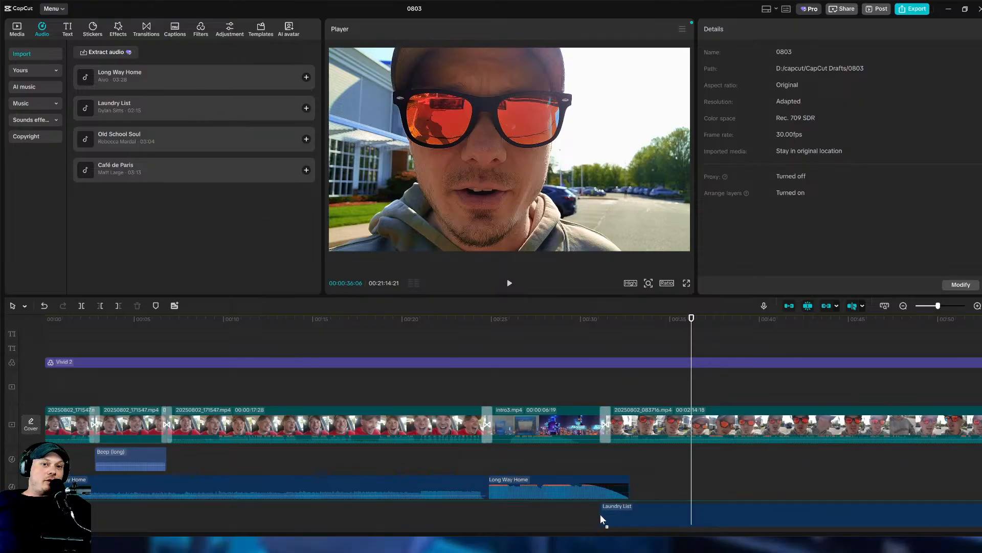
click(604, 511)
scroll(714, 462, down, 1)
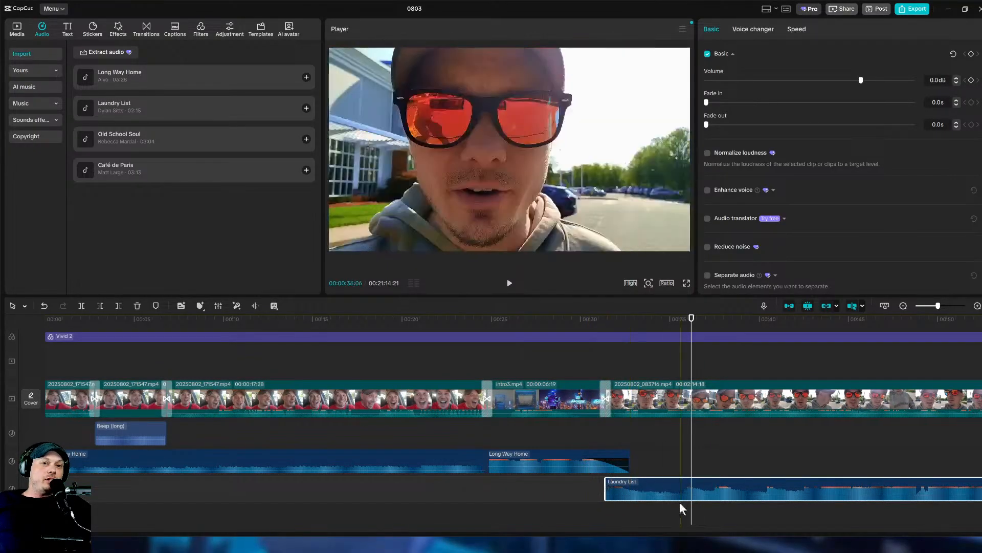
drag(682, 494, 753, 438)
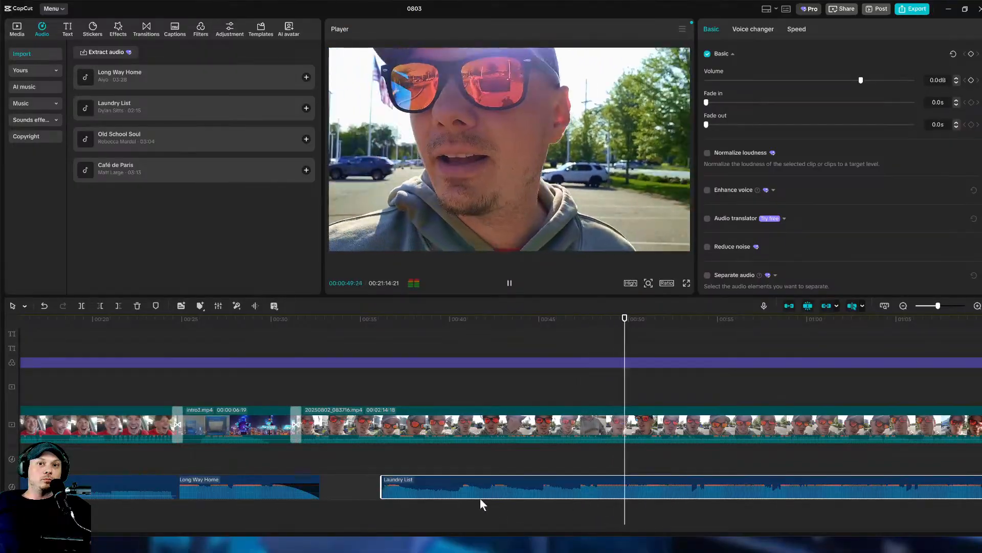
click(614, 464)
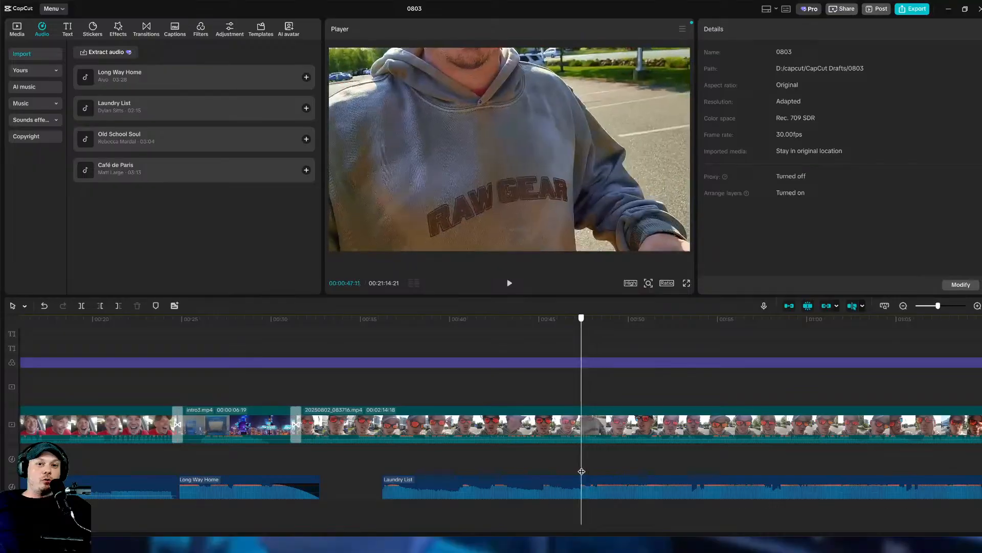
Move Laundry List to its own track beneath Long Way Home, starting at the transition after the intro so the songs overlap.
click(420, 487)
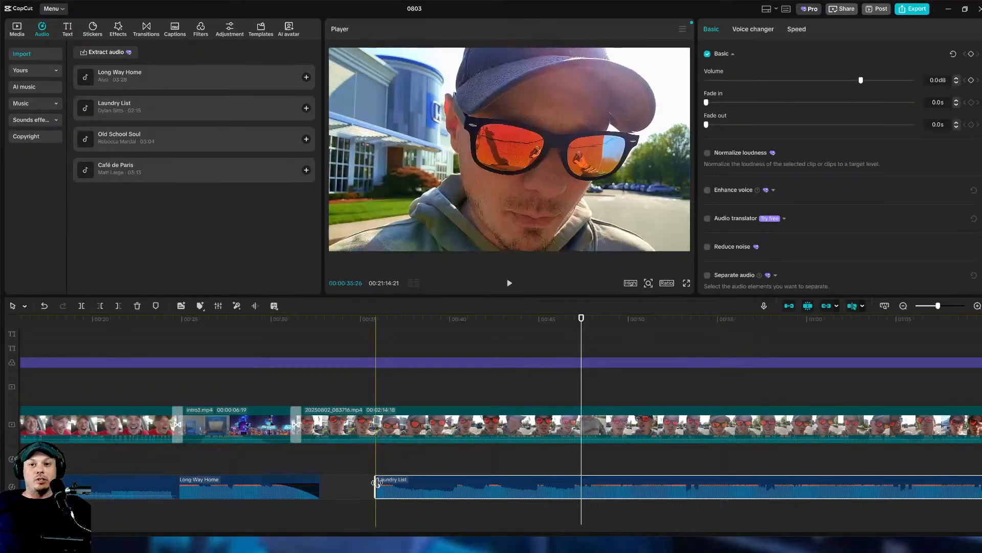
drag(444, 488, 559, 490)
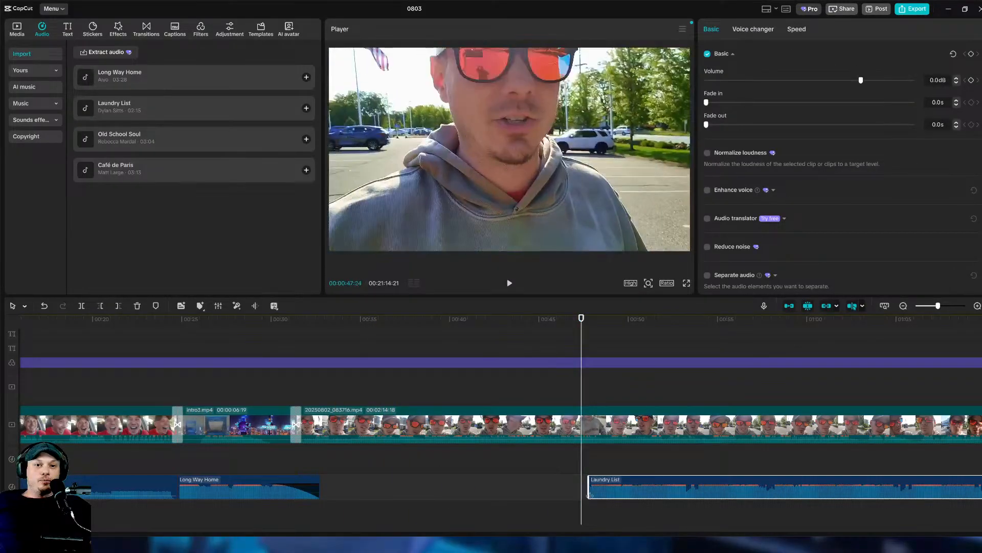
drag(615, 501, 322, 520)
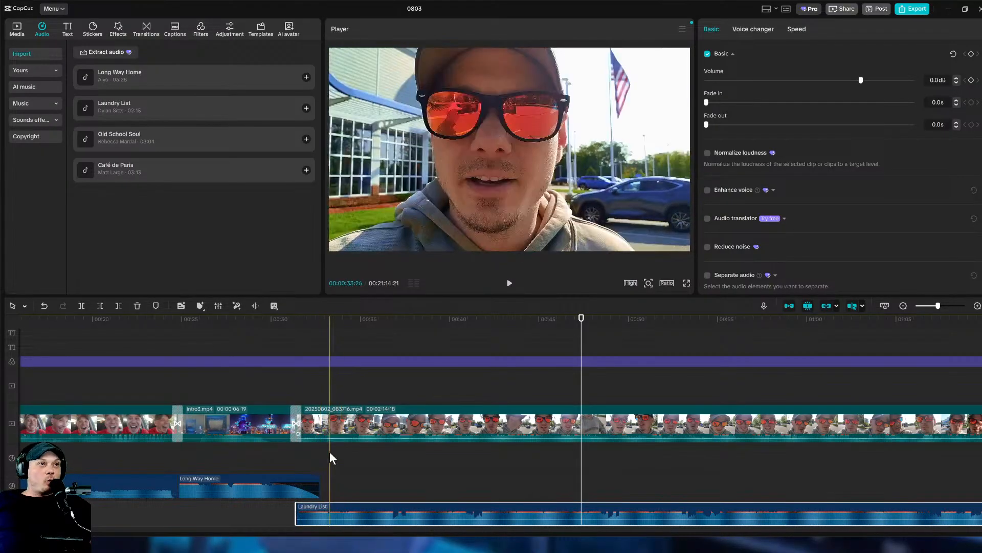
click(302, 463)
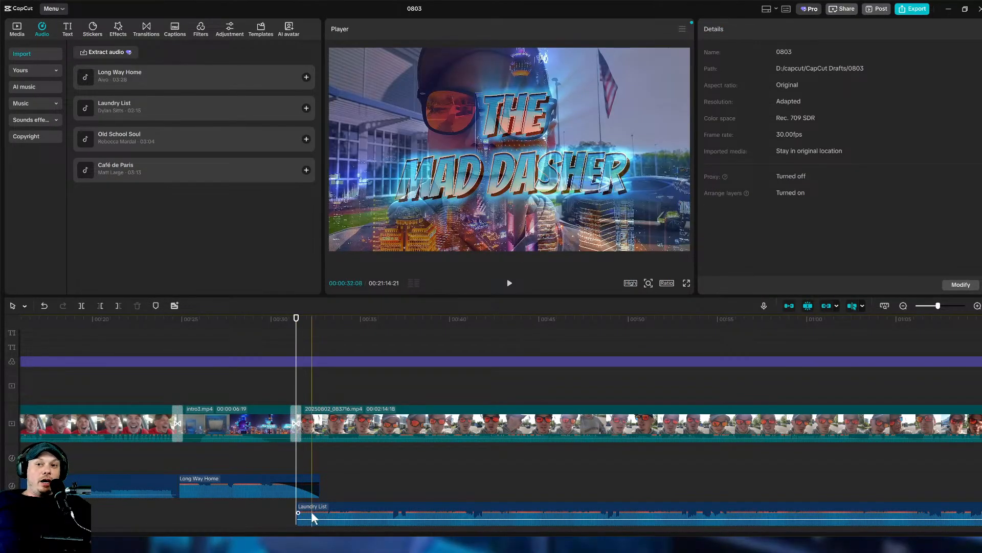
Lower the volume of the Laundry List segment to -18.5 dB.
click(302, 520)
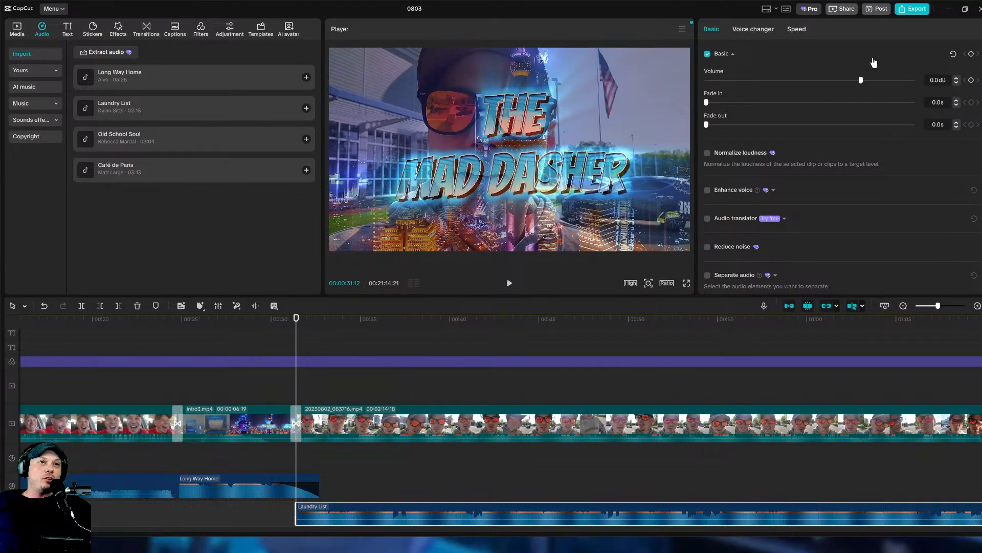
click(832, 80)
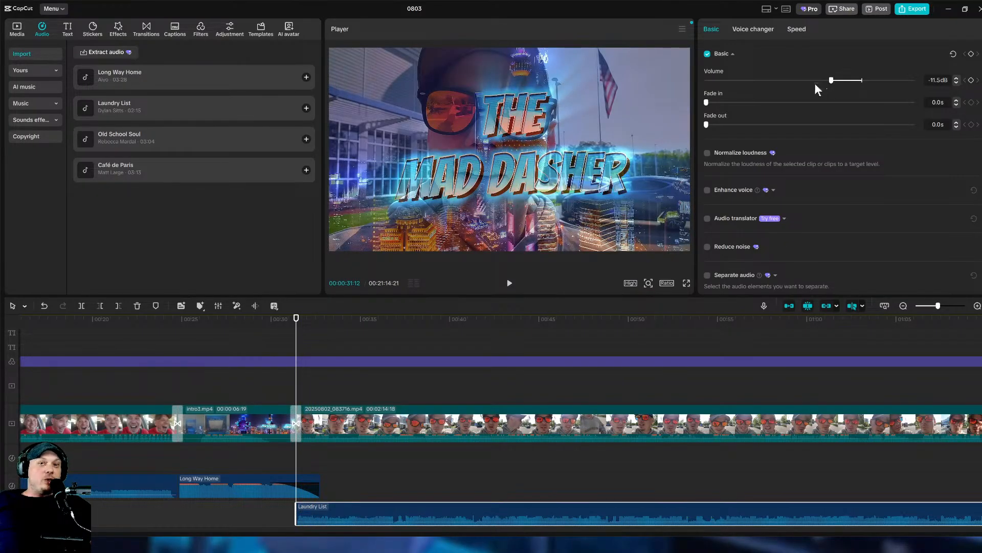
click(815, 82)
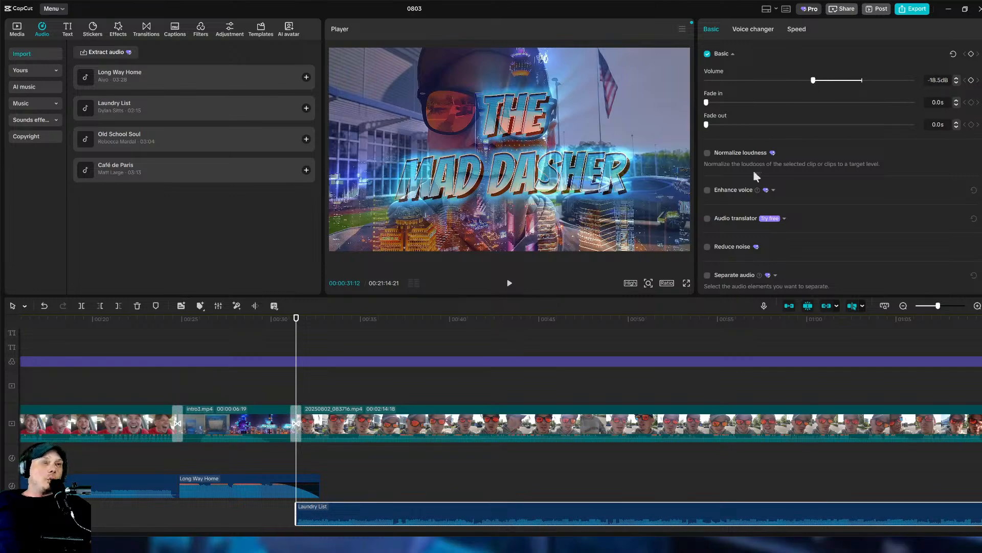
Play the video from 00:00:18:19 through the intro to check Laundry List's level and its overlap with the Long Way Home fade-out.
scroll(444, 455, down, 1)
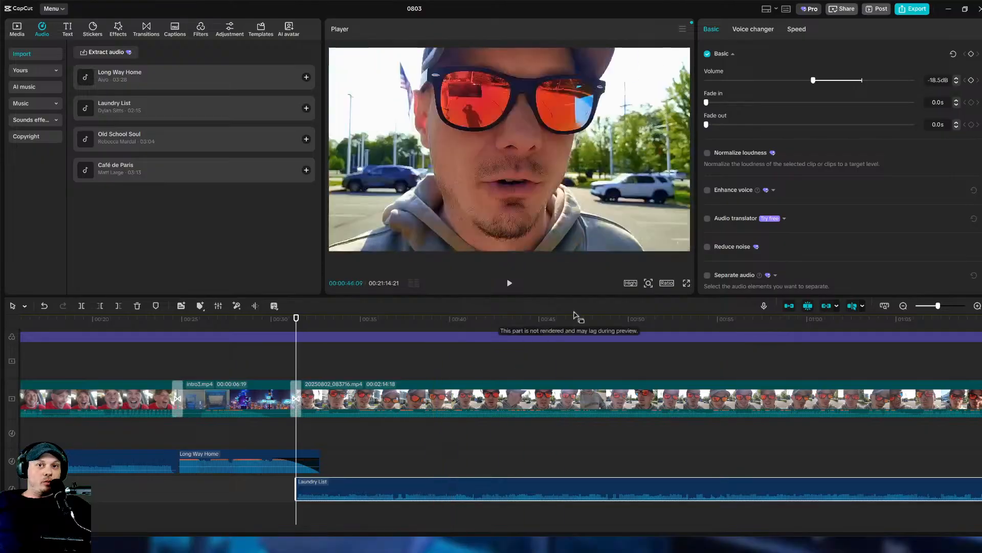
click(153, 363)
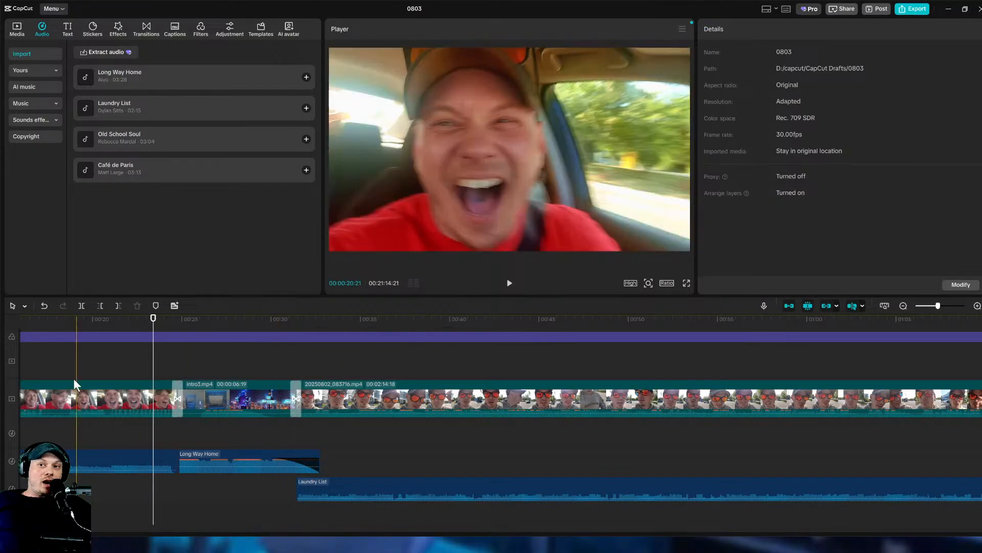
click(68, 366)
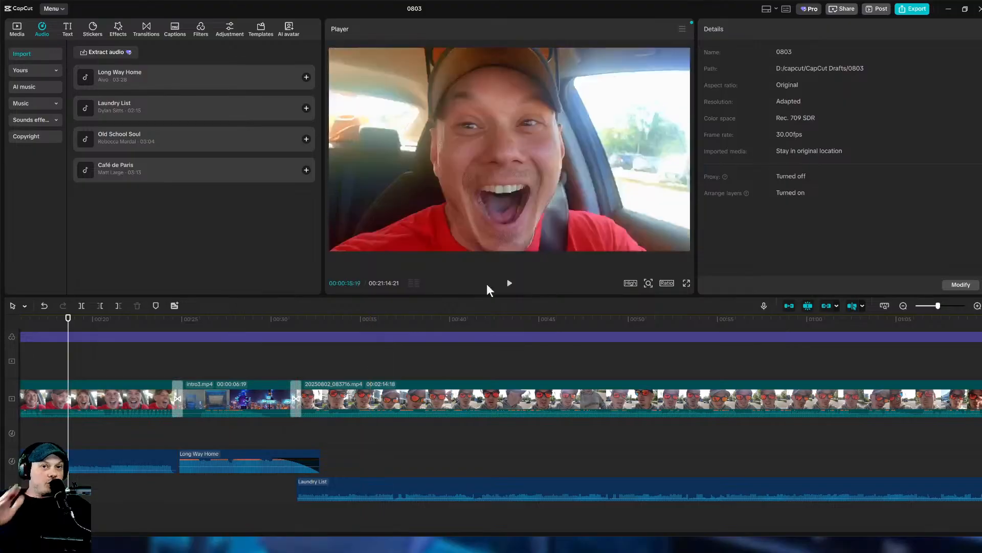
click(507, 283)
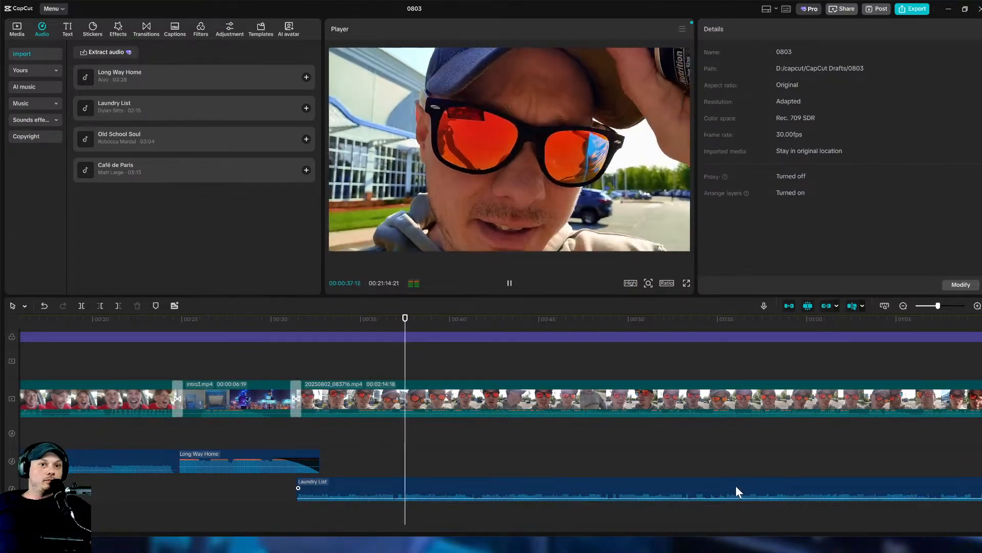
click(739, 489)
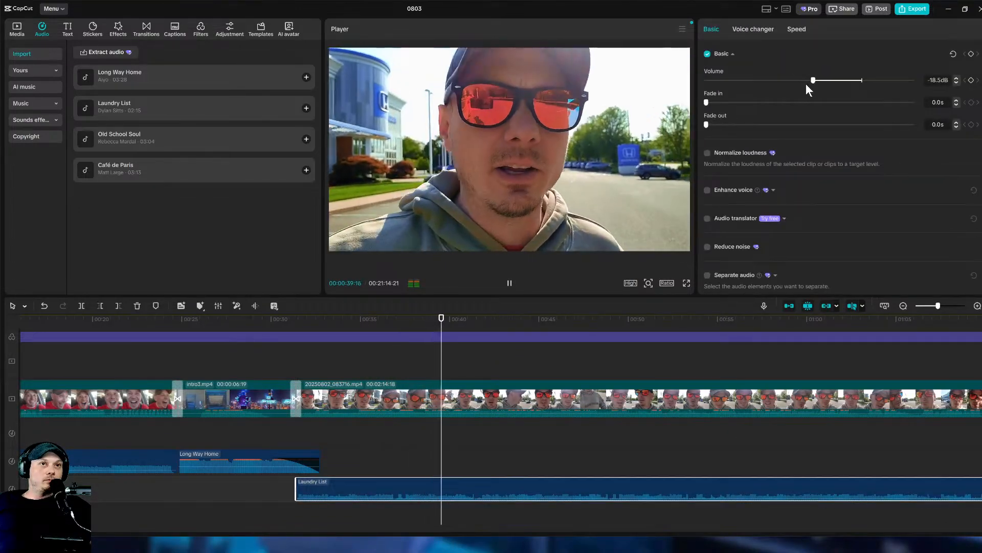
click(509, 284)
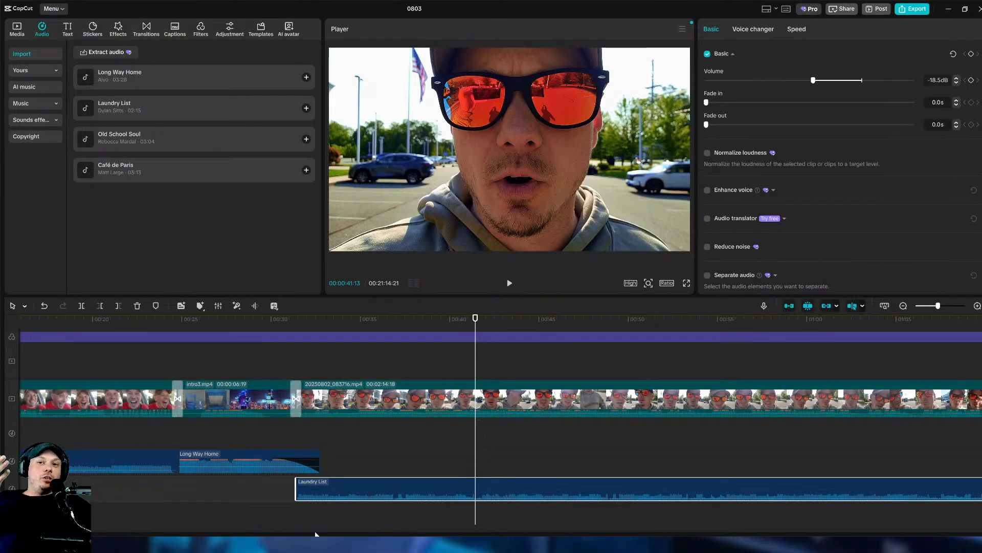
click(306, 438)
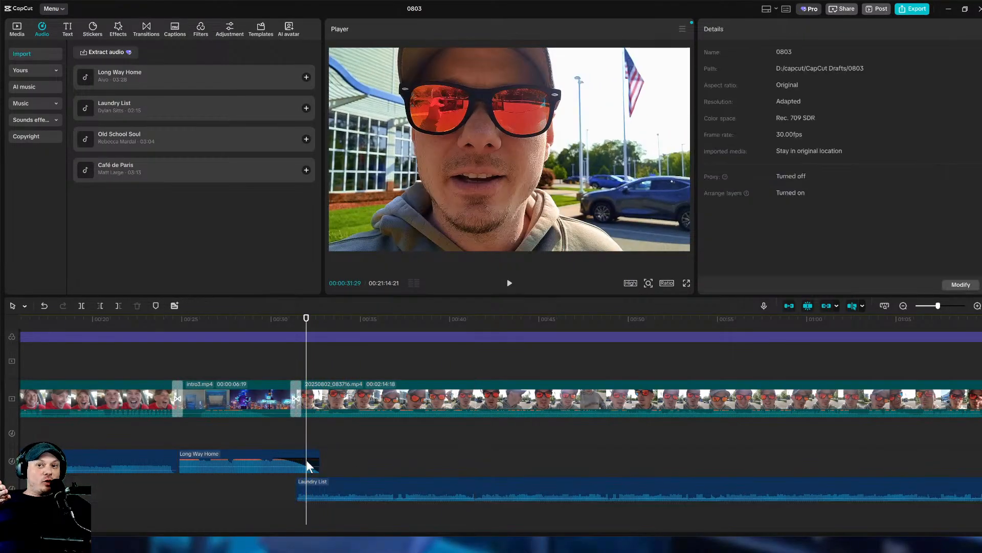
mouse_move(306, 436)
mouse_down()
mouse_move(316, 440)
mouse_move(302, 443)
mouse_up()
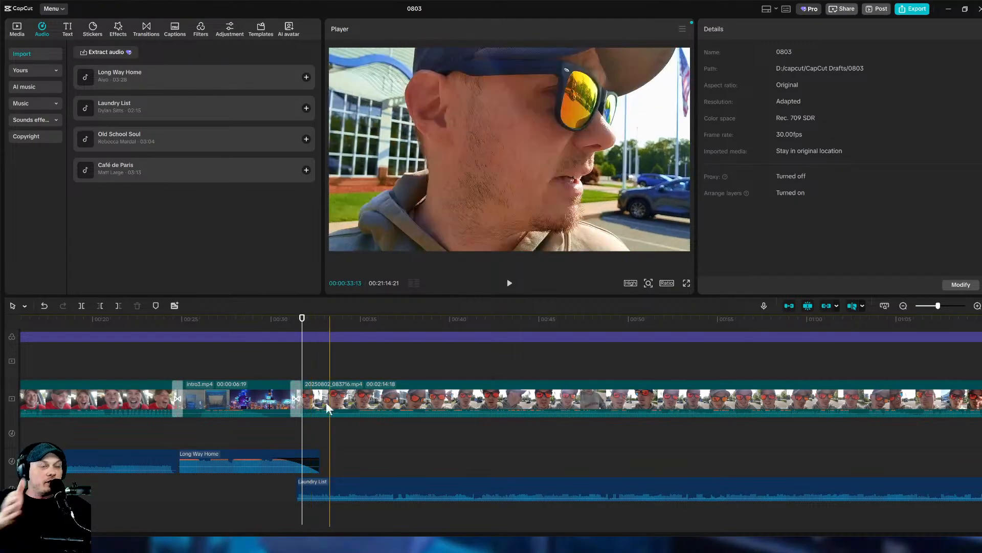
Trim the silent tail off the end of the Laundry List segment, shortly past the playhead at 00:02:29:12.
scroll(746, 503, right, 20)
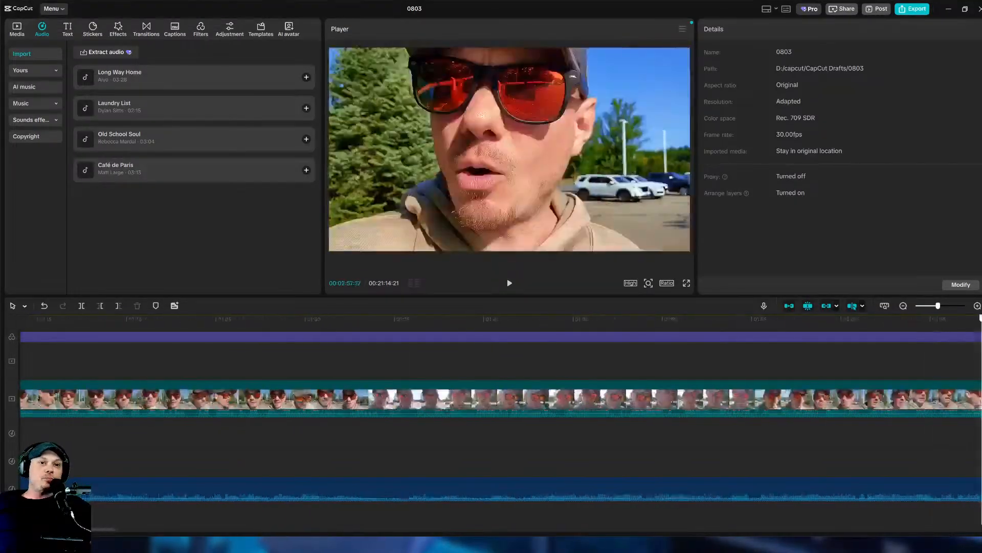
click(242, 446)
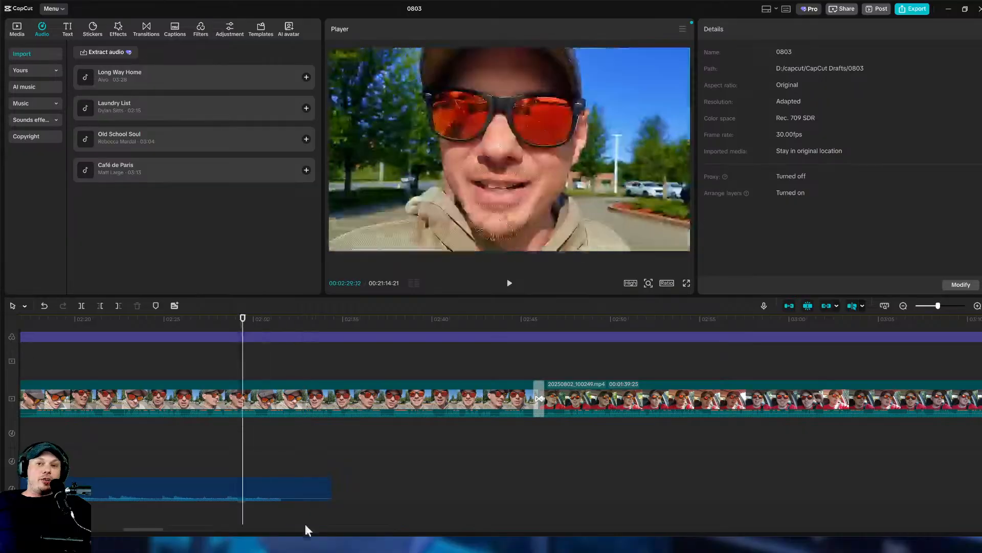
click(331, 488)
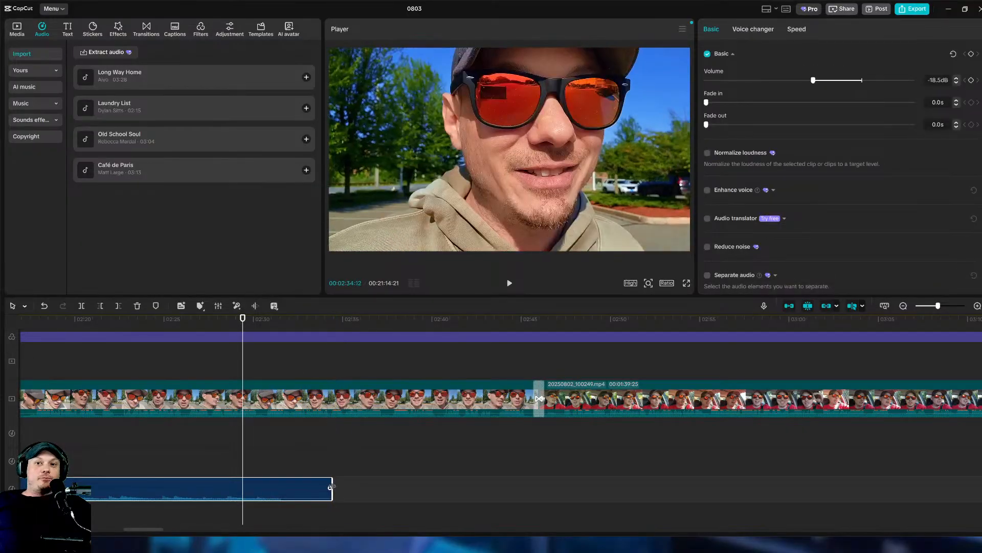
drag(331, 488, 281, 488)
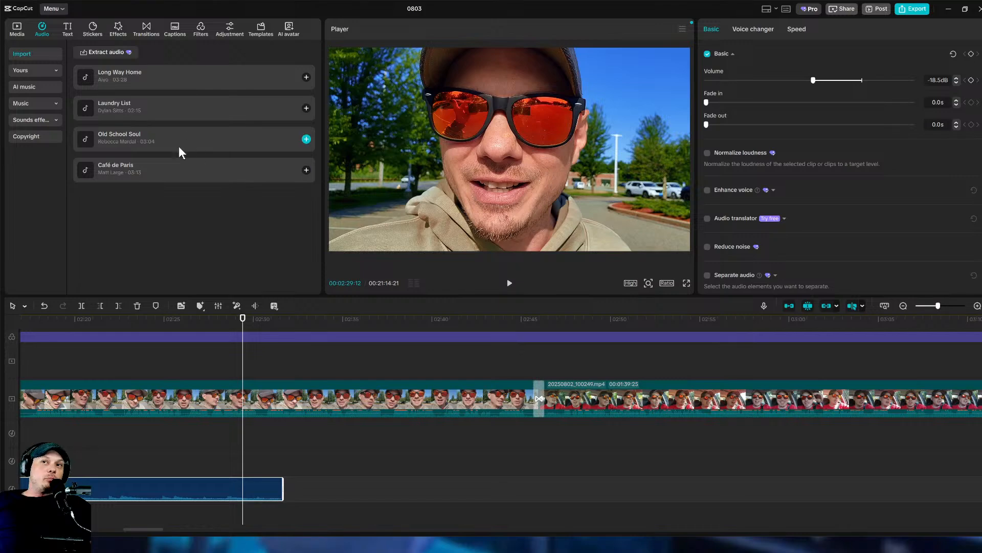
Add Old School Soul on the track above Laundry List near its end and lower its volume to -17.1 dB.
click(179, 146)
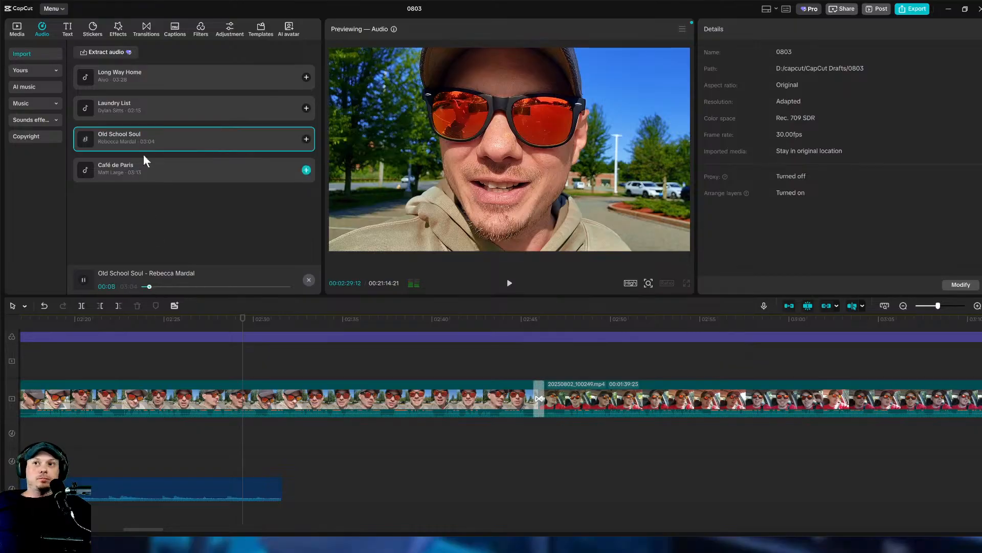
drag(151, 140, 253, 461)
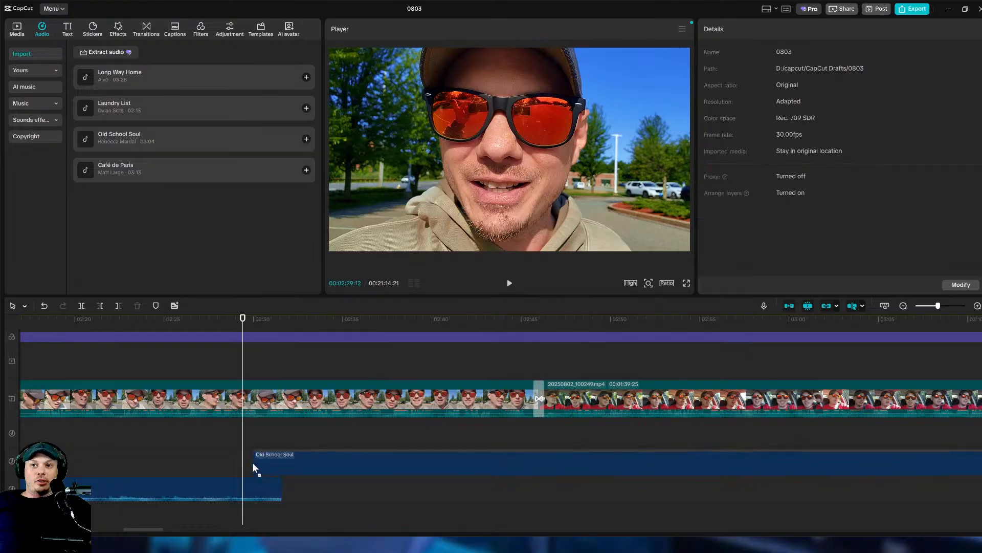
drag(822, 80, 817, 80)
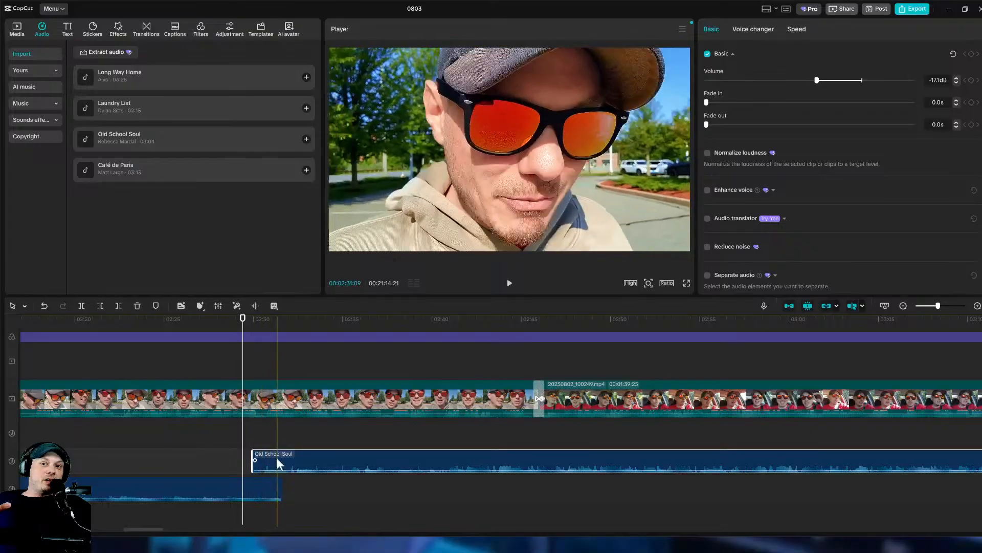
Move Old School Soul to start at 00:02:29:12, overlapping Laundry List, and give Laundry List a 3.0 s fade-out.
drag(276, 462, 305, 489)
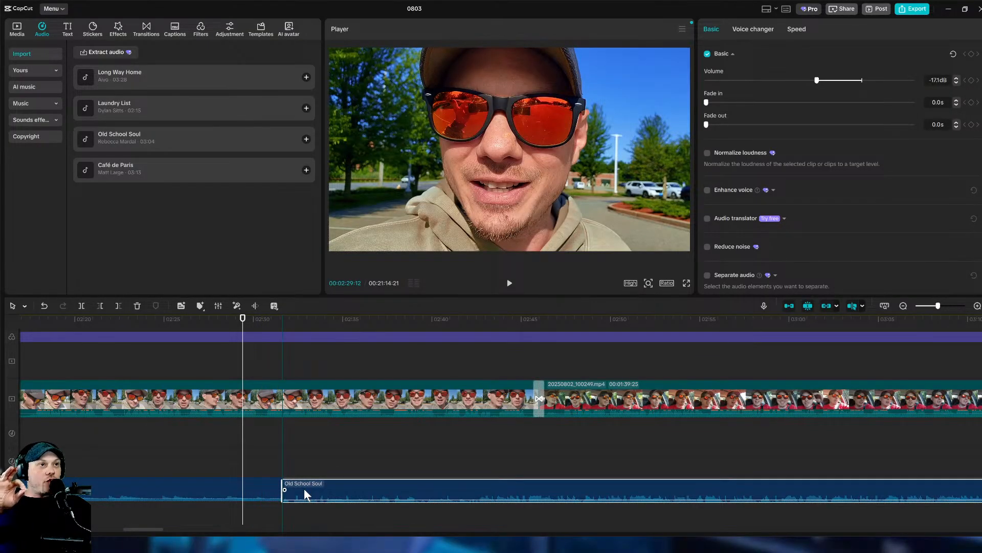
drag(303, 490, 267, 457)
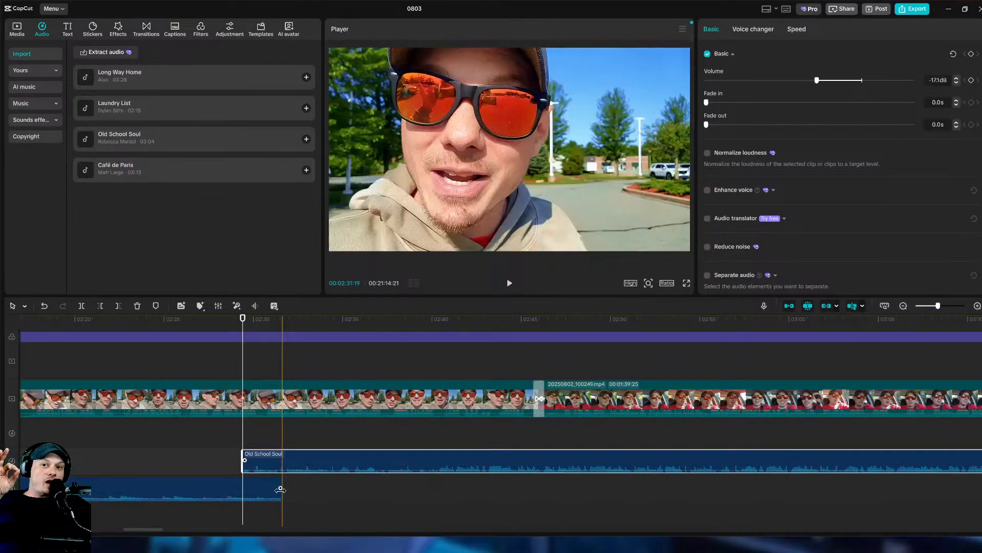
click(279, 490)
drag(270, 494, 225, 489)
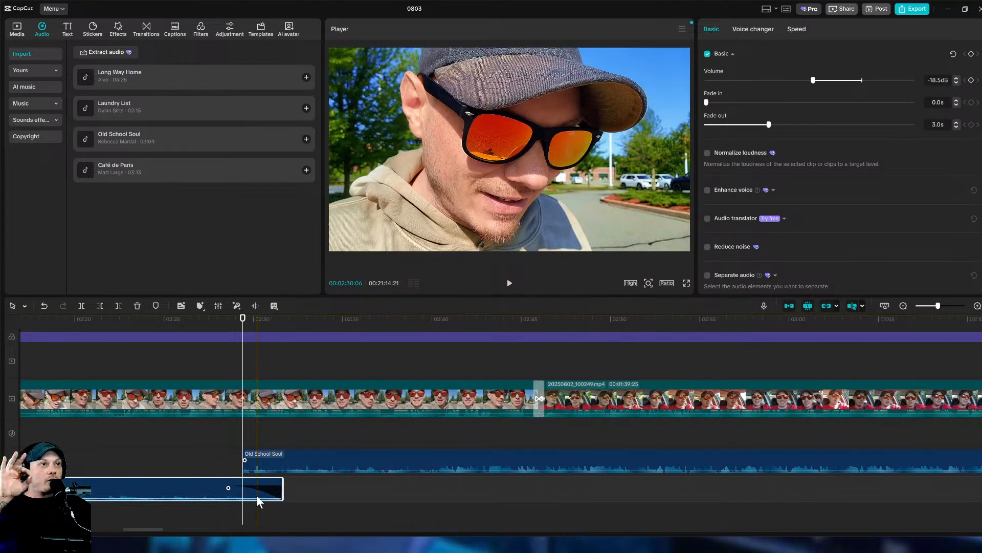
Play the overlap of Laundry List and Old School Soul, and raise Old School Soul's volume to -14.6 dB.
click(206, 459)
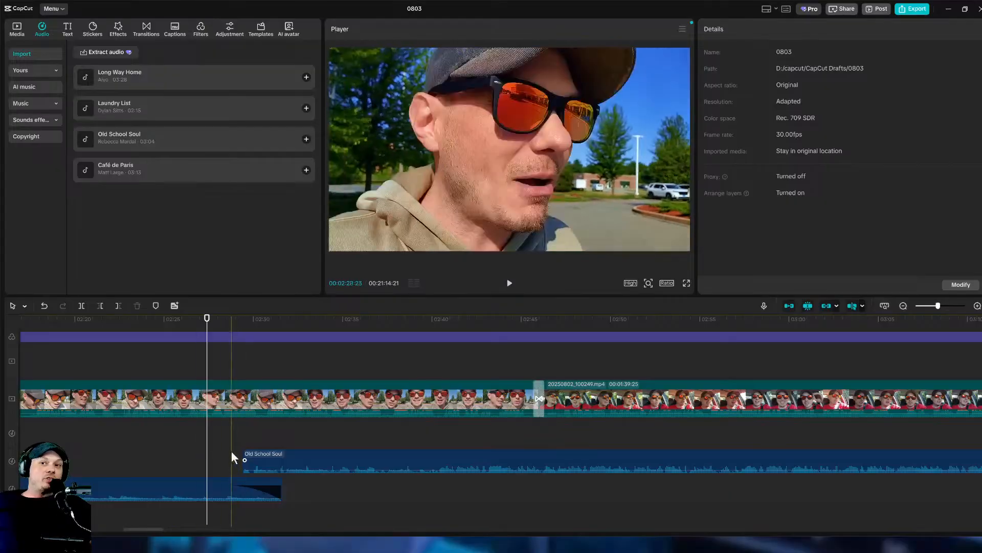
click(509, 284)
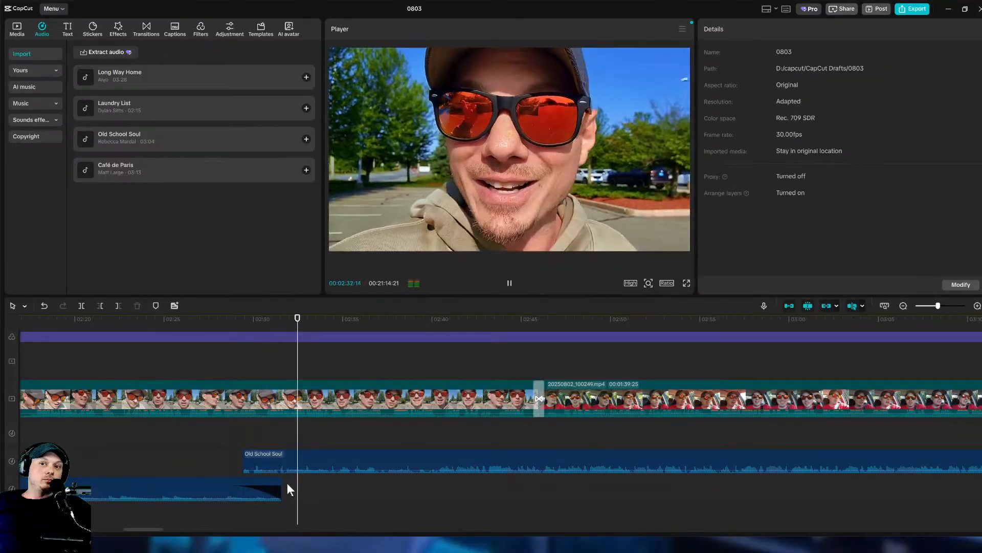
click(283, 460)
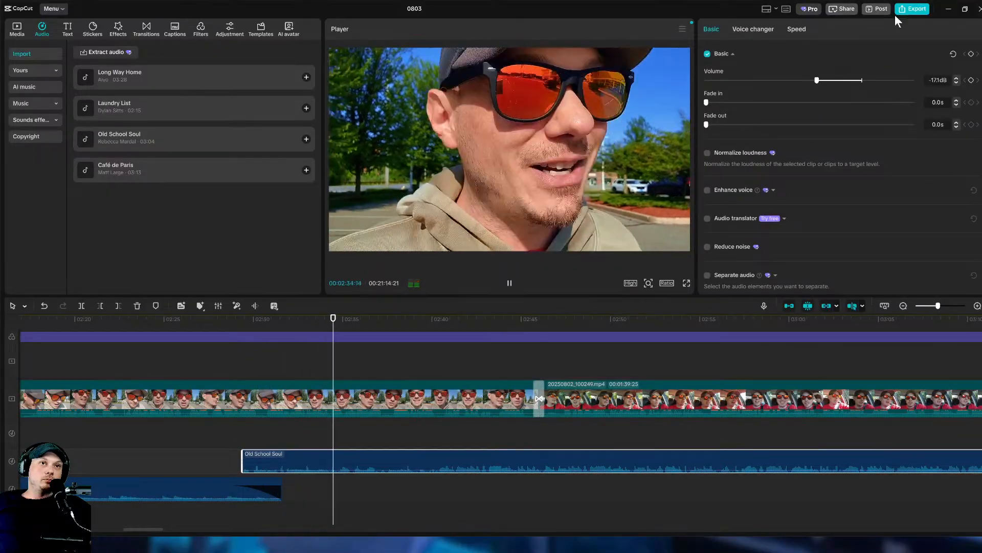
click(220, 495)
drag(813, 80, 819, 81)
Replay the change from Laundry List to Old School Soul and on into the car clip to check the music level.
click(220, 457)
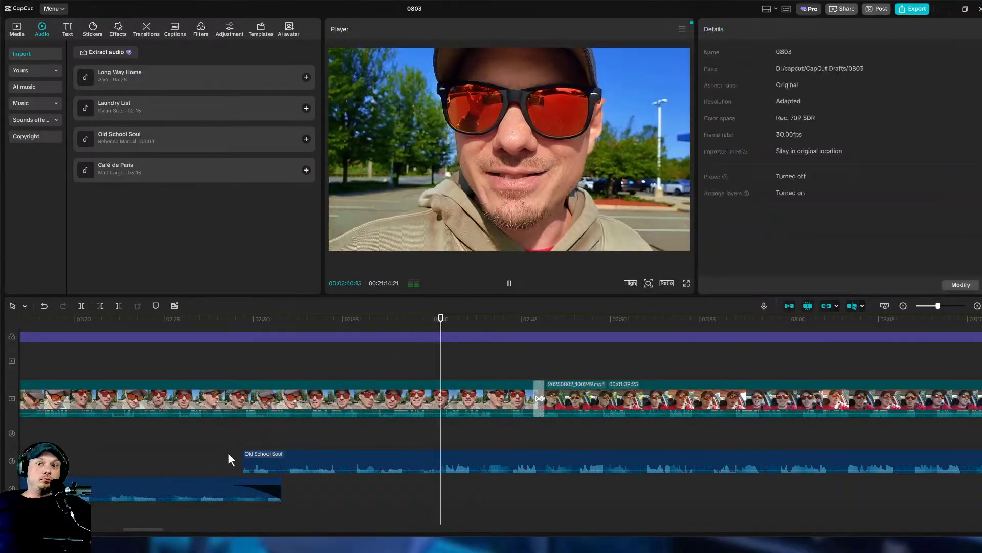
click(513, 288)
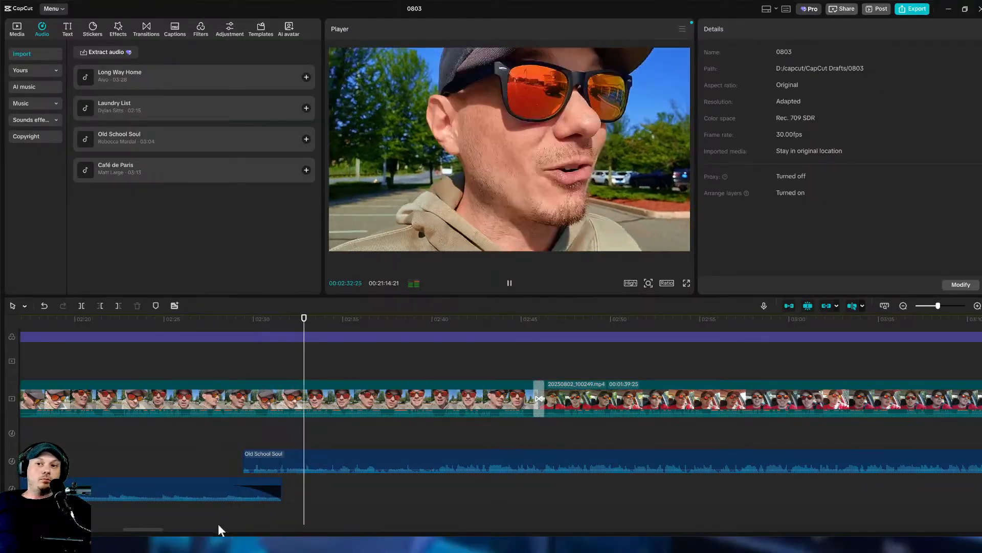
drag(146, 530, 156, 530)
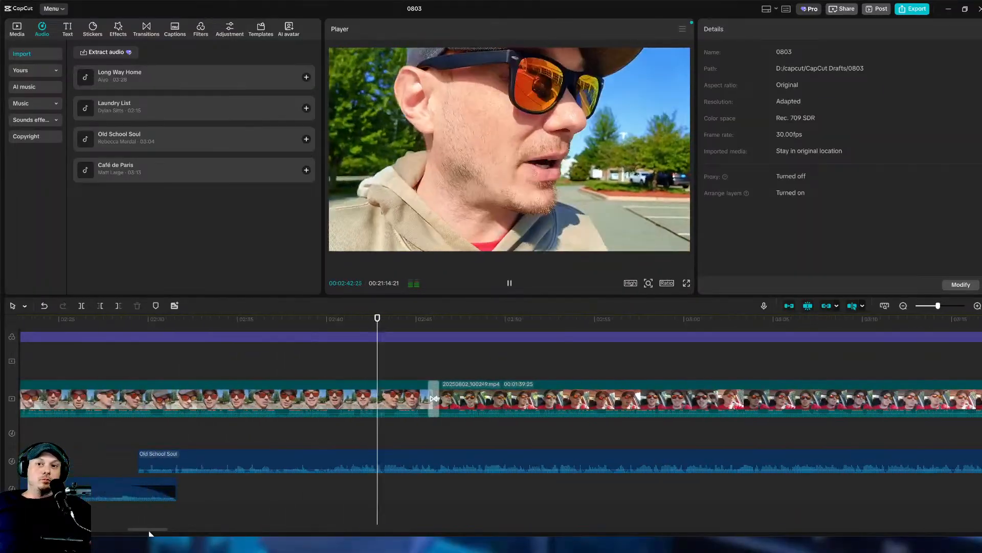
mouse_move(157, 535)
mouse_down()
mouse_move(181, 535)
mouse_move(167, 535)
mouse_up()
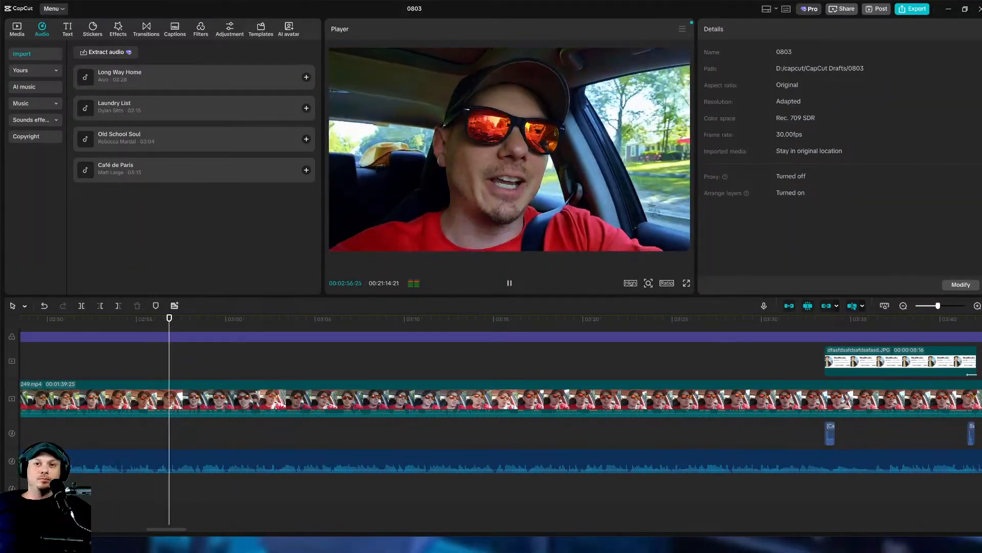
Trim the quiet tail off the end of Old School Soul, to just before the playhead at 00:05:30:21.
drag(168, 529, 264, 530)
click(604, 483)
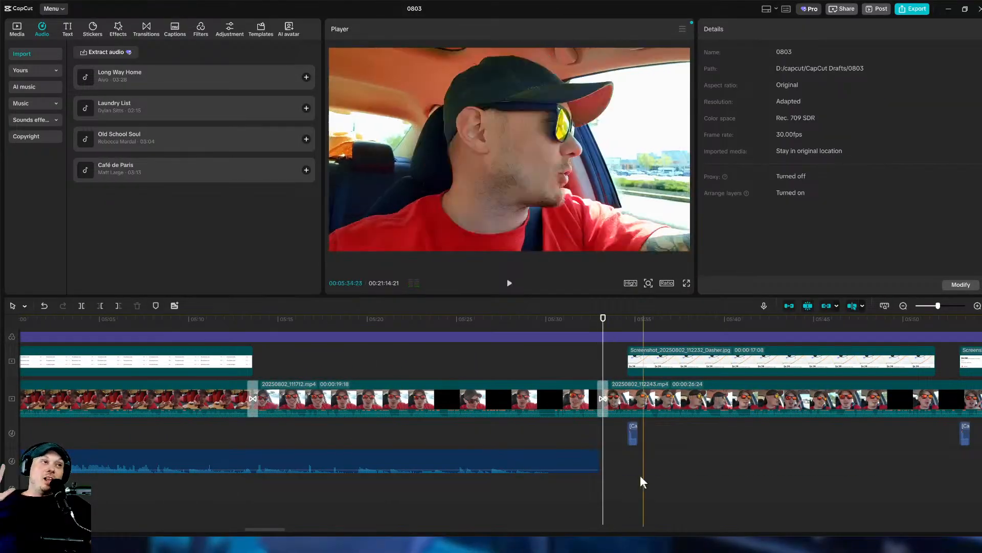
click(585, 492)
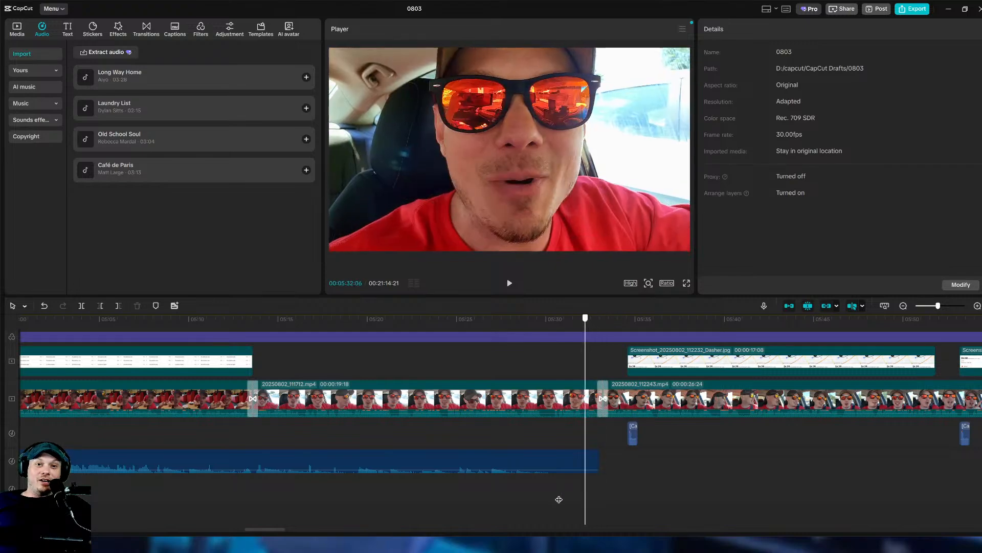
click(567, 462)
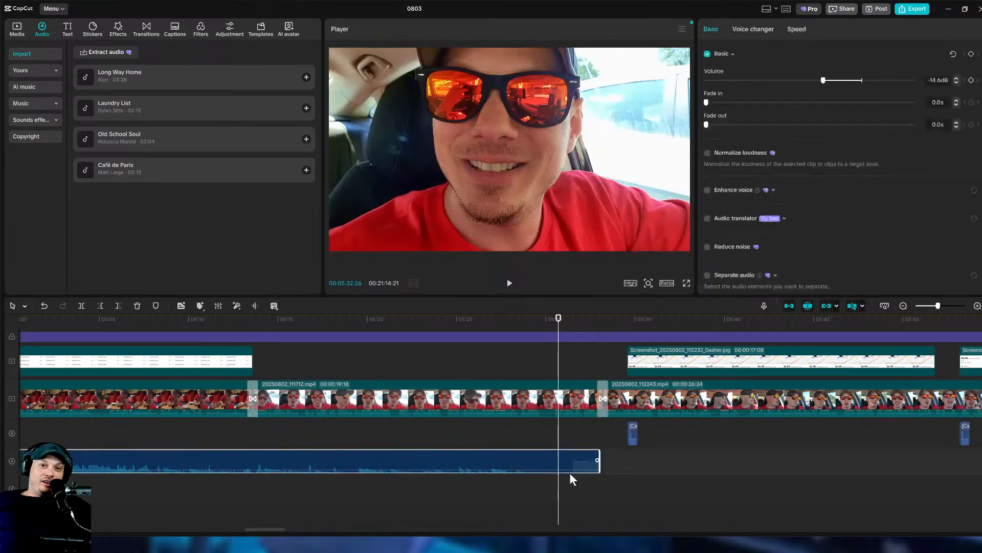
drag(597, 460, 505, 462)
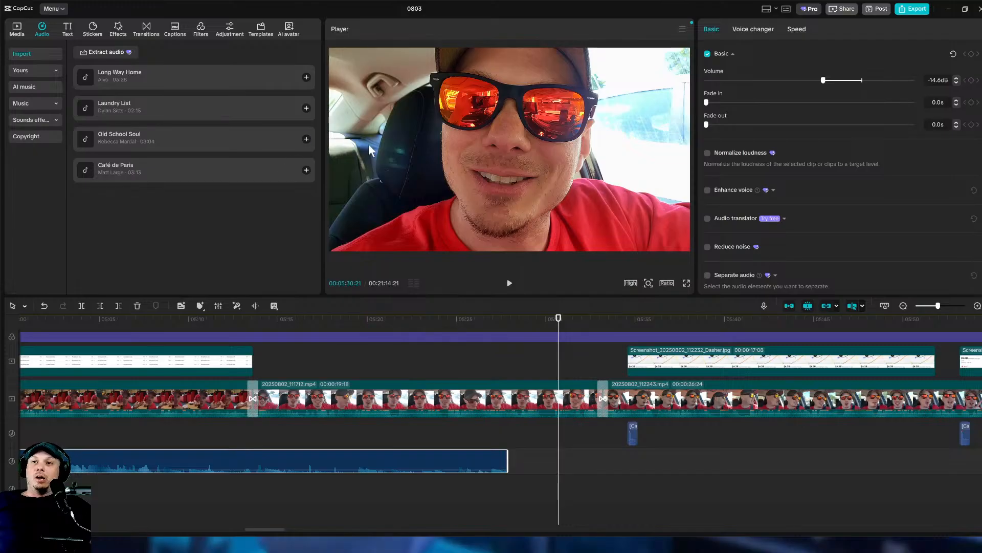
click(584, 466)
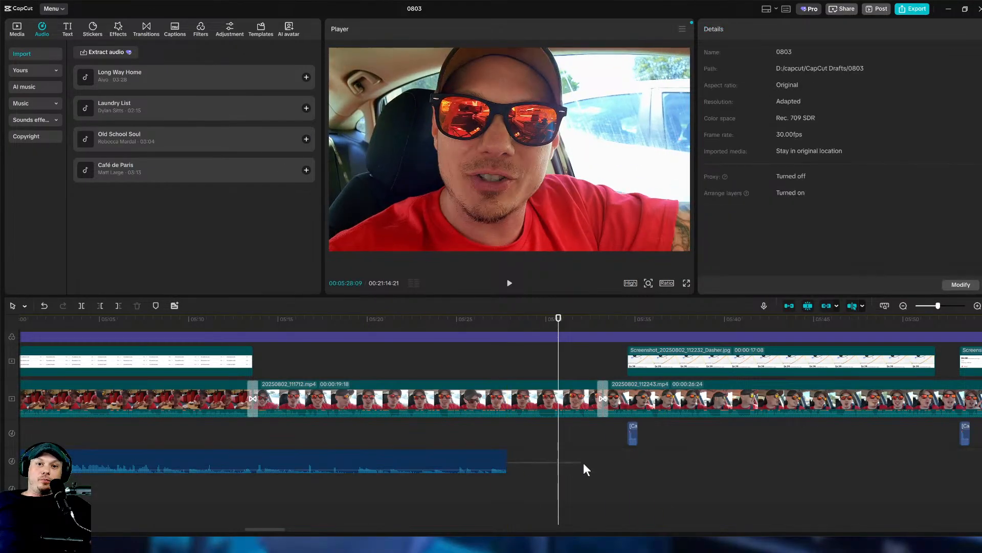
drag(507, 460, 545, 455)
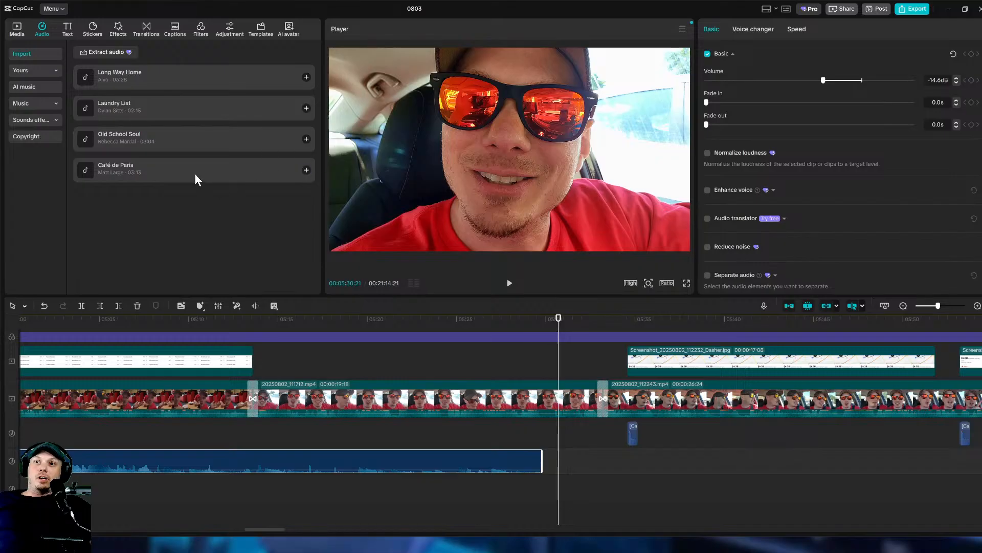
Add Café de Paris on the track beneath Old School Soul, overlapping its end, and lower its volume to -21.4 dB.
click(195, 176)
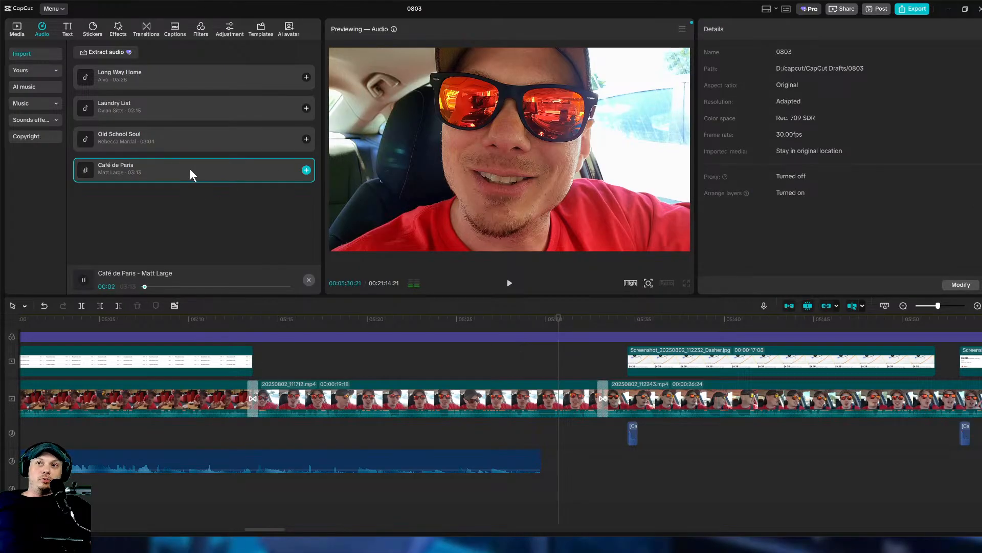
drag(189, 168, 518, 506)
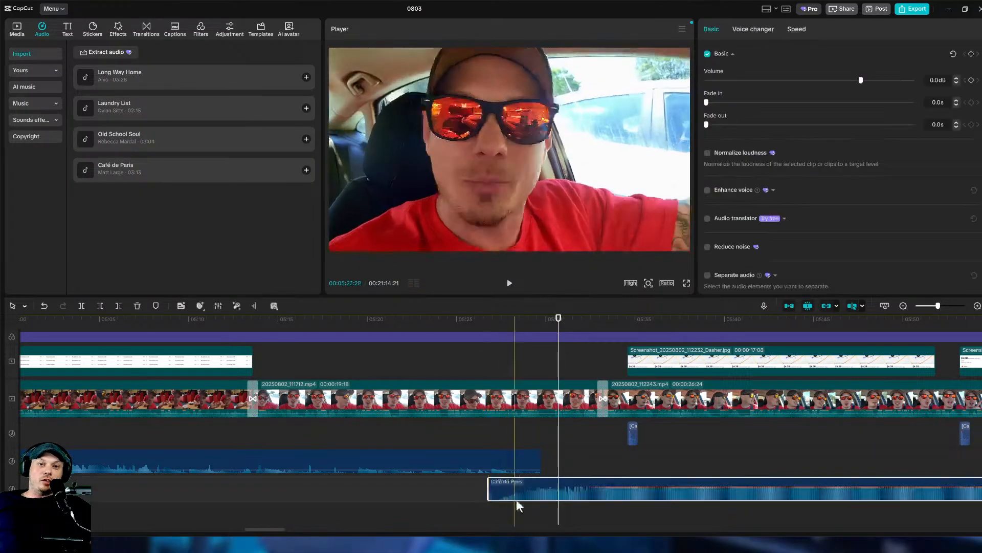
click(834, 80)
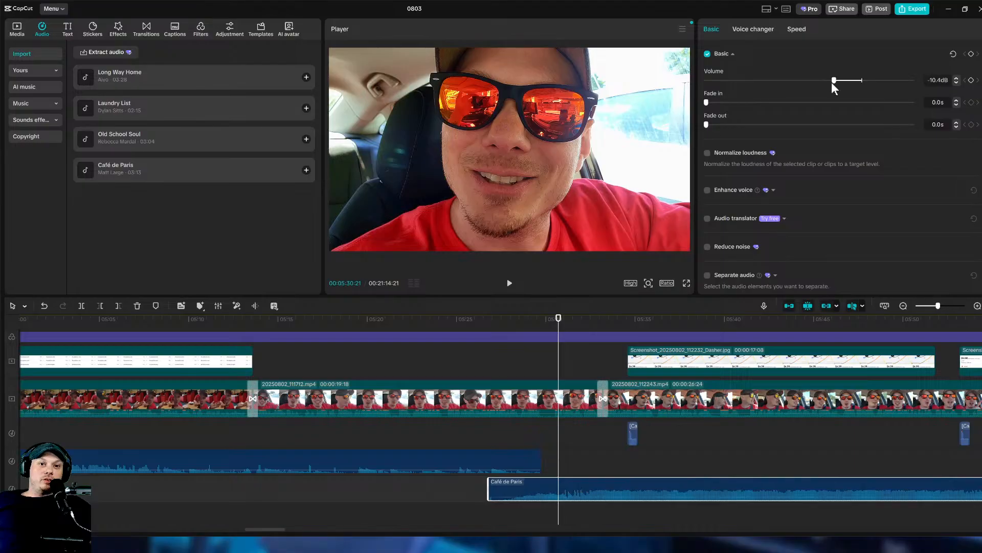
drag(832, 80, 815, 81)
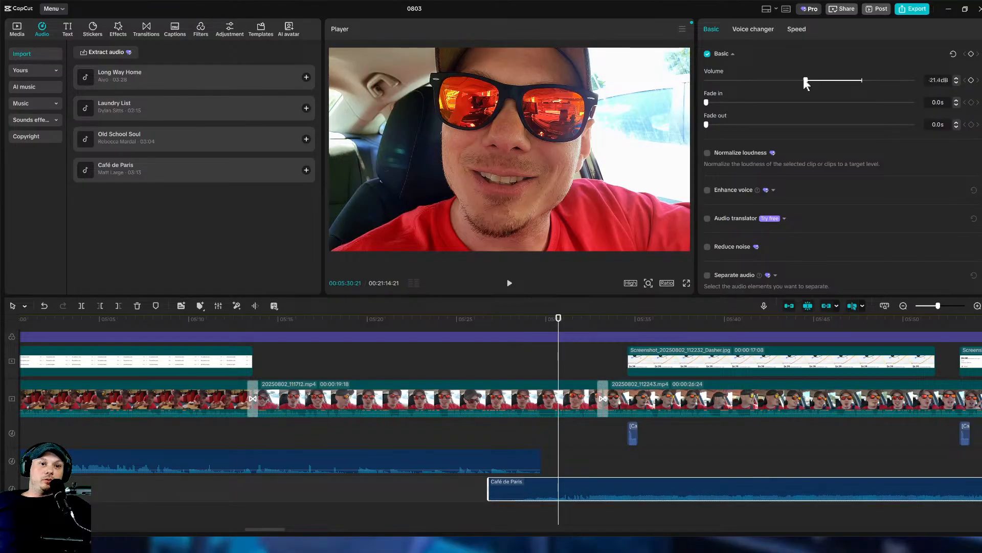
Play the overlap of Old School Soul and Café de Paris and on into the next clips to check the level.
click(504, 429)
click(510, 283)
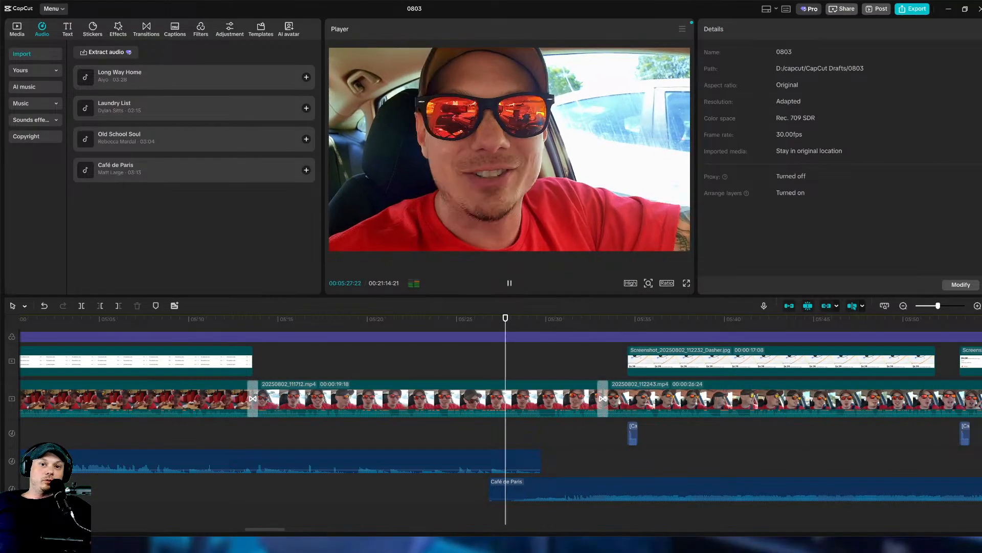
scroll(269, 529, right, 5)
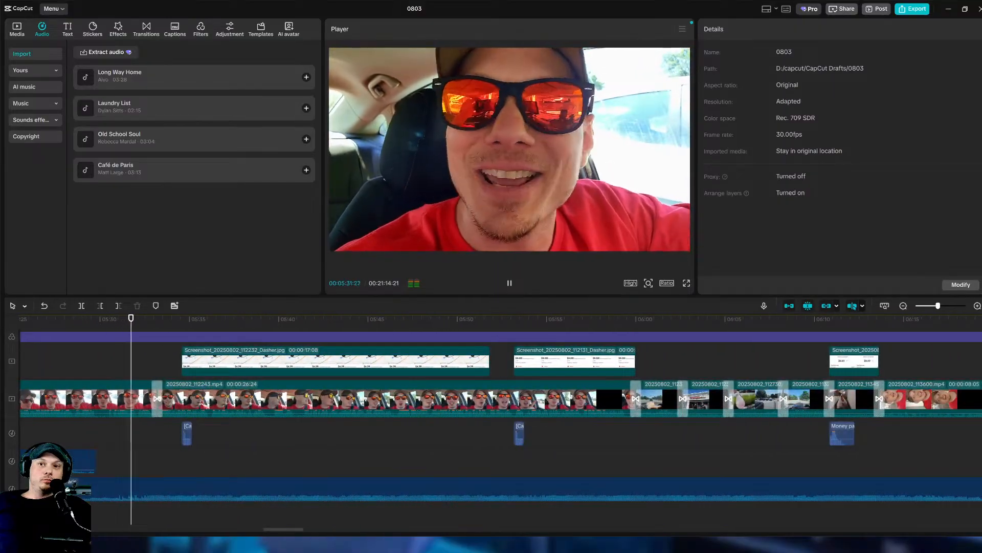
scroll(283, 529, right, 5)
scroll(286, 529, right, 5)
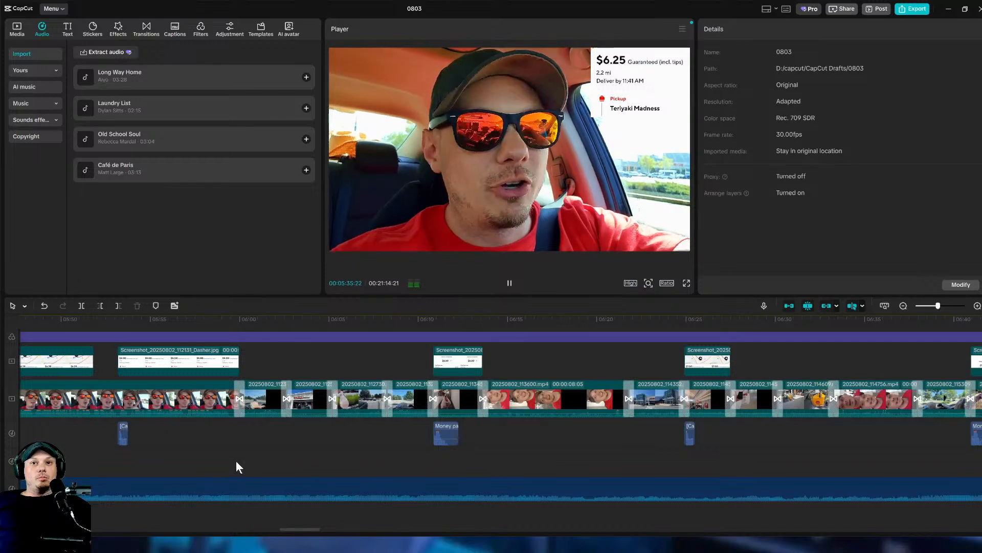
Split Café de Paris at 00:06:00:00 and 00:06:43:18, where the montage of short clips starts and ends.
click(236, 457)
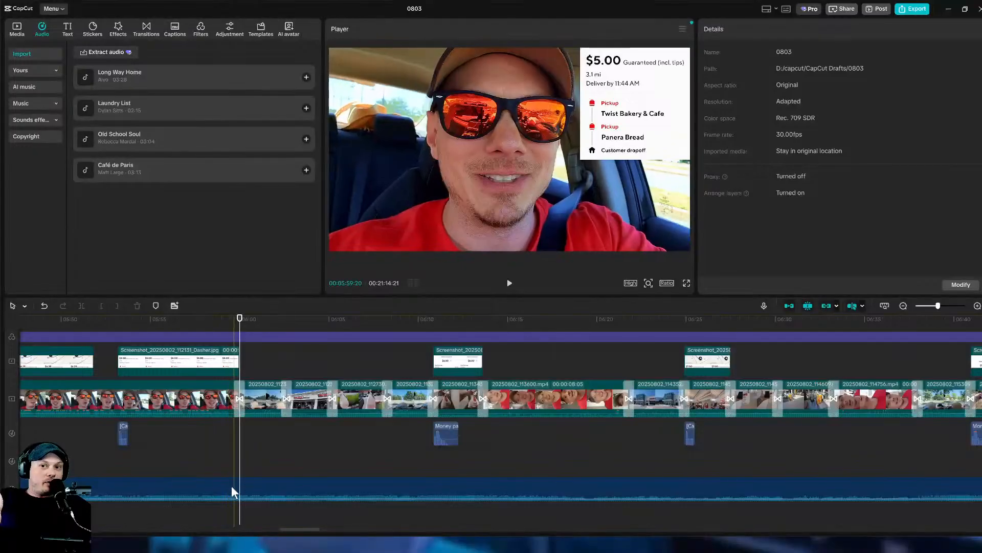
click(239, 494)
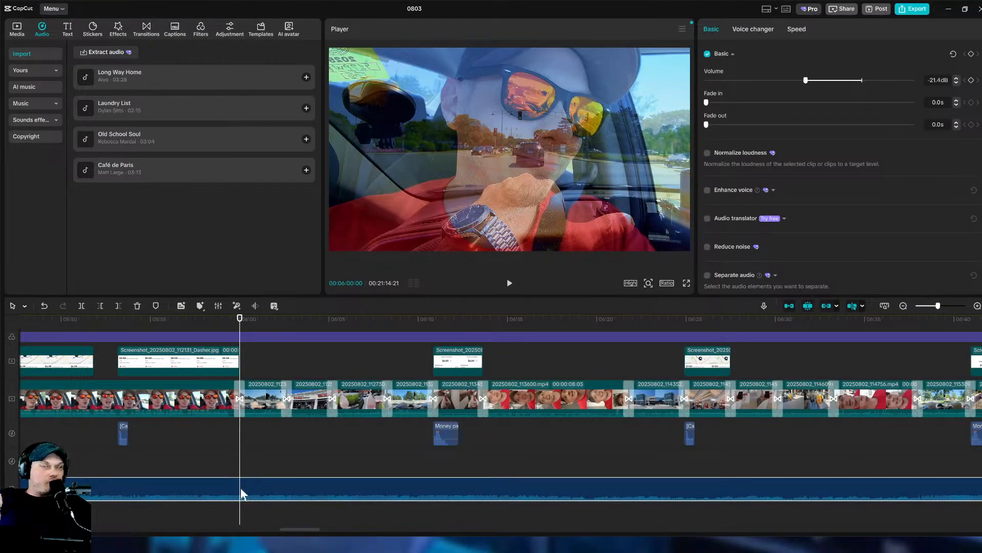
click(80, 306)
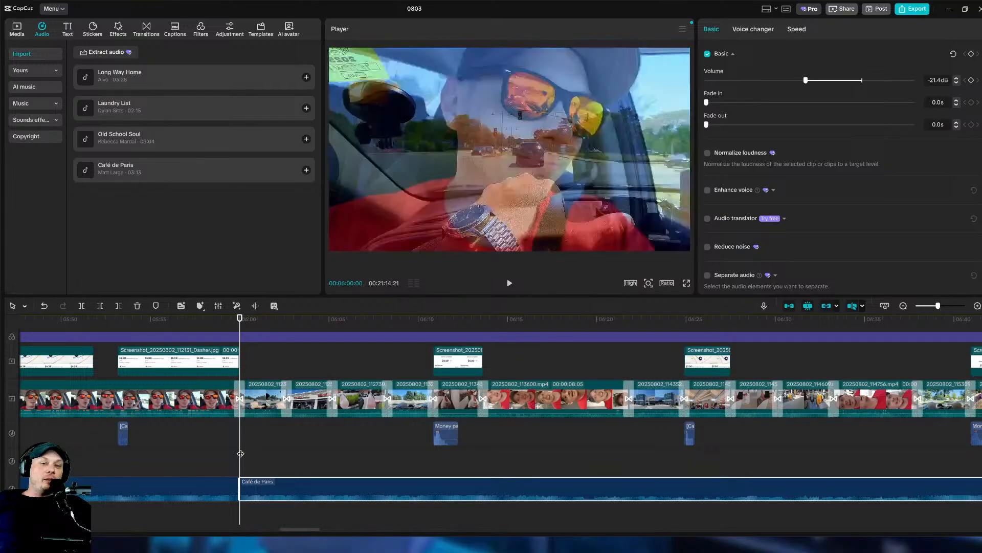
scroll(785, 497, right, 5)
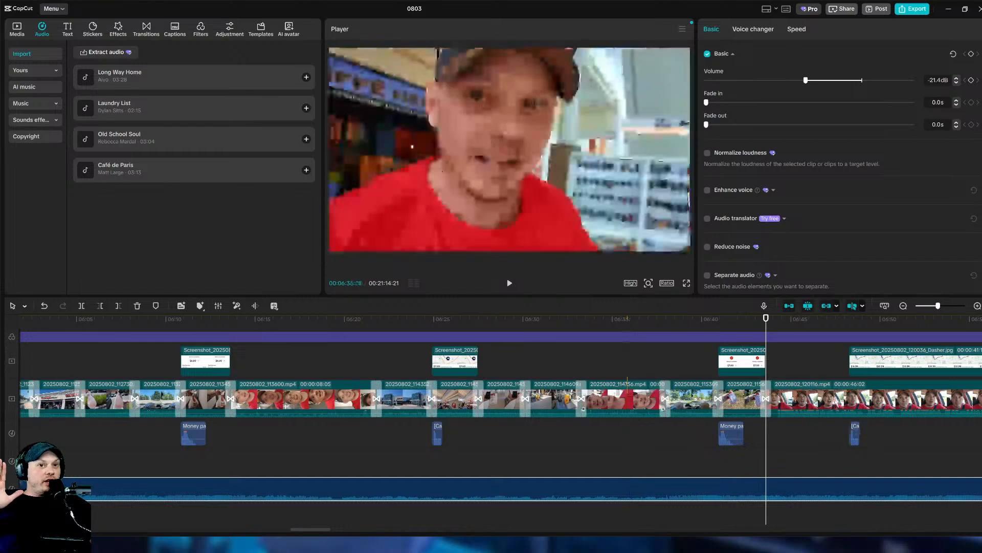
click(82, 306)
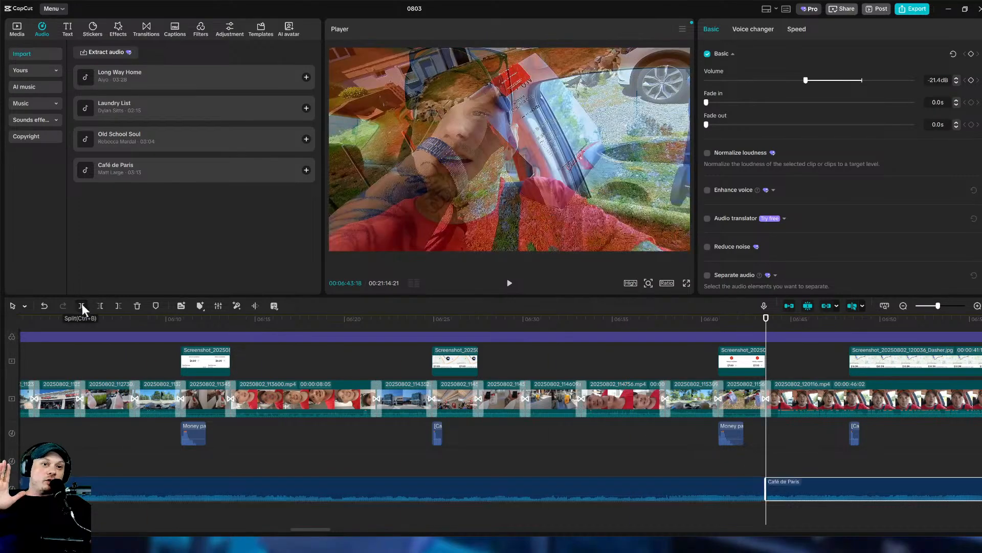
Set the volume of the Café de Paris segment under the montage to 0.0 dB and play from 00:05:57:03.
drag(322, 532, 311, 531)
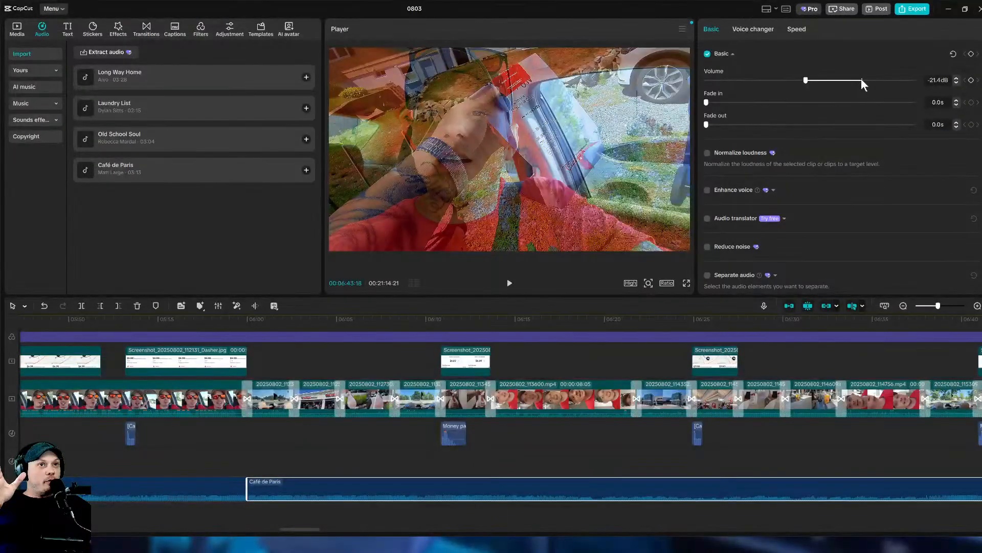
click(861, 81)
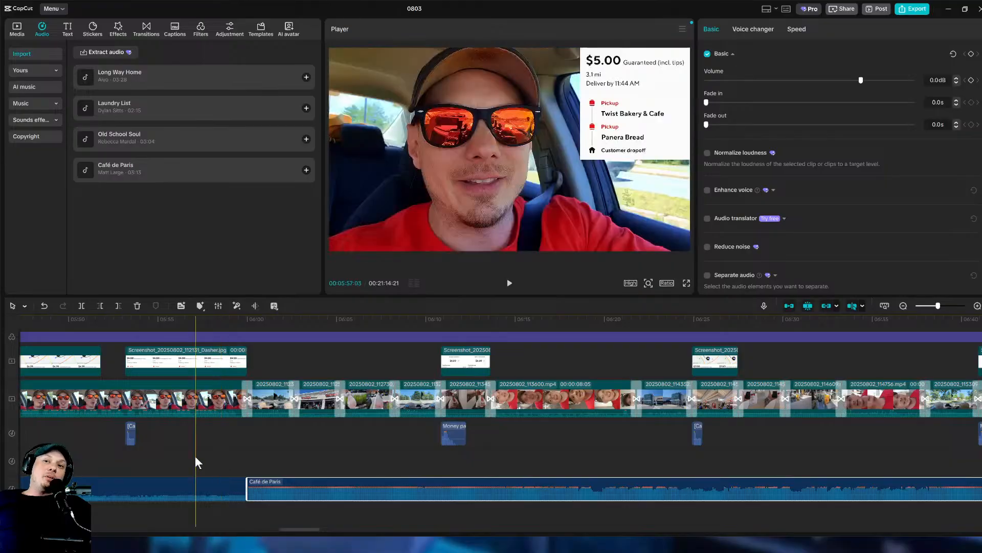
click(197, 463)
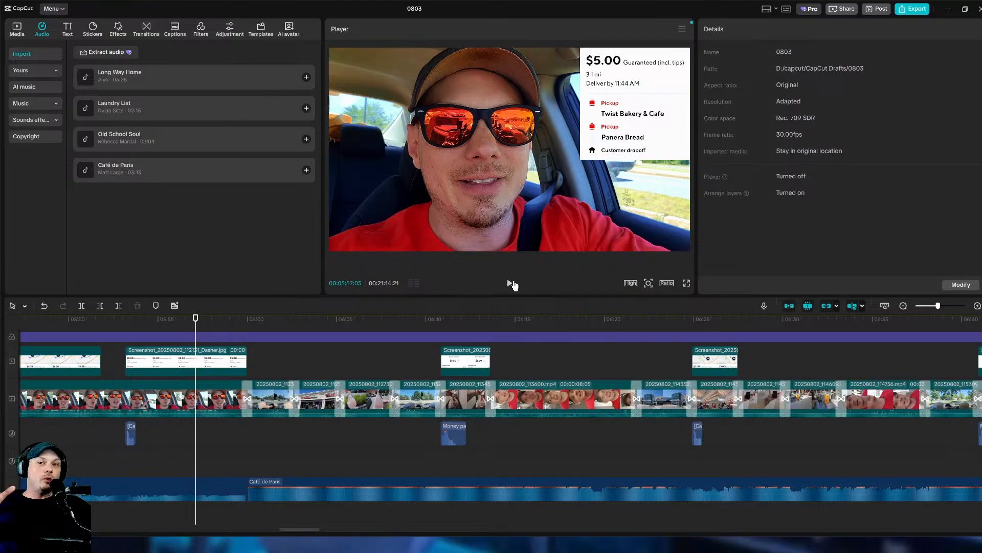
click(512, 283)
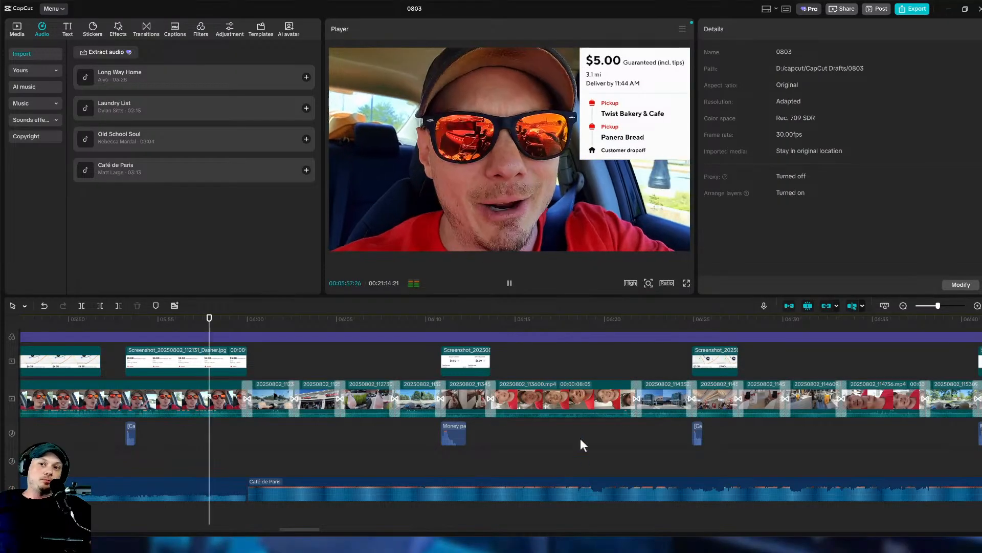
Add the green-screen dancing cartoon clip on a new top track at 00:06:13:19 and trim it to 00:00:08:05, ending with the talking clip below.
drag(296, 532, 305, 534)
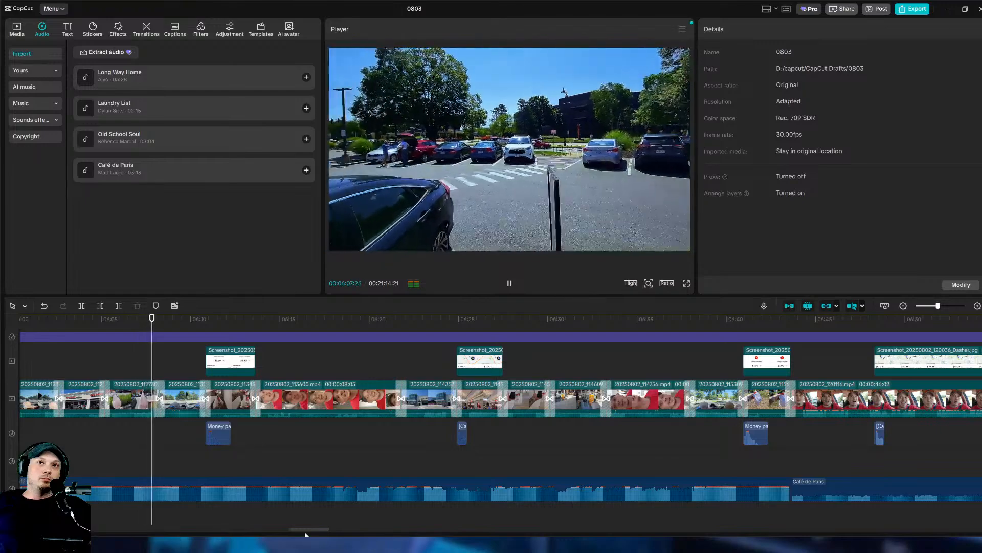
drag(305, 534, 306, 533)
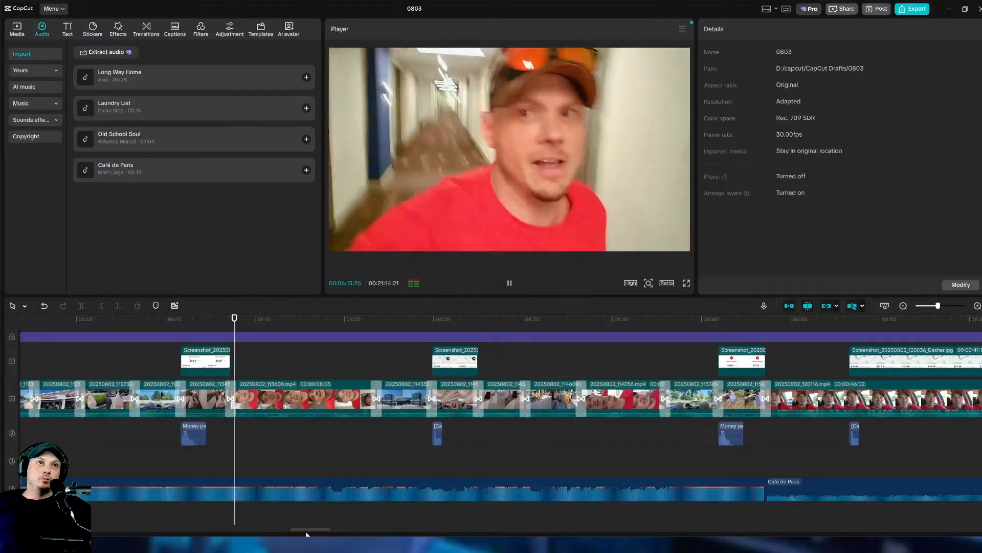
drag(306, 533, 306, 535)
click(214, 451)
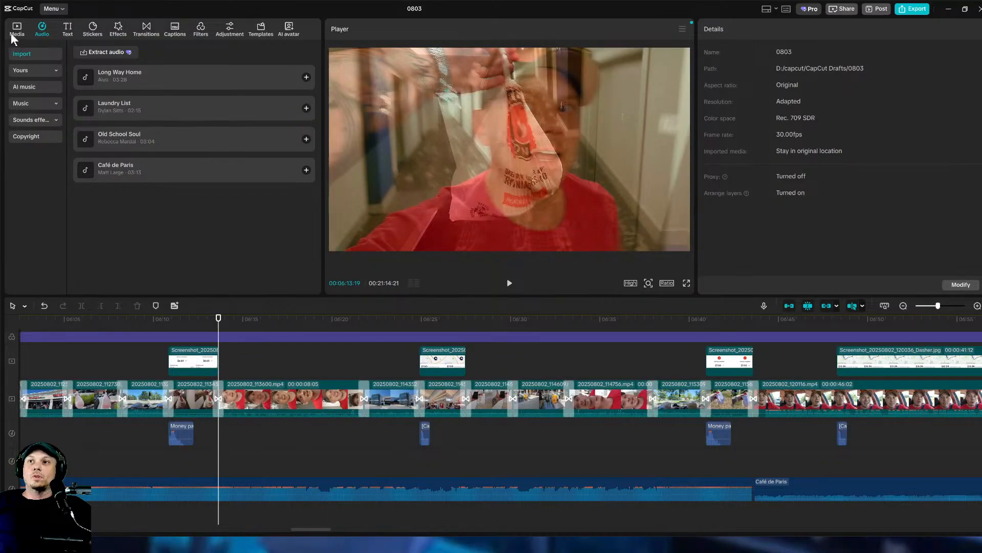
click(16, 29)
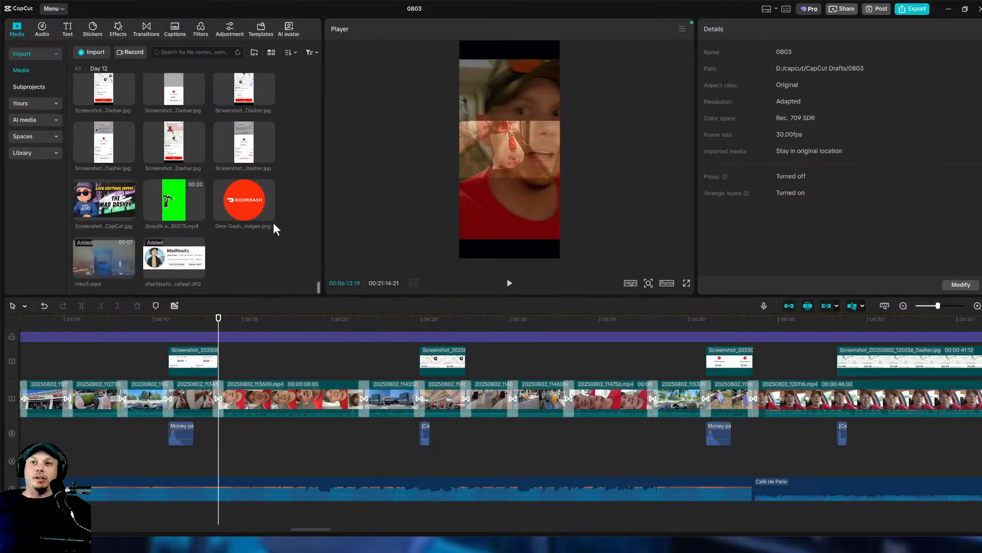
drag(192, 186, 221, 364)
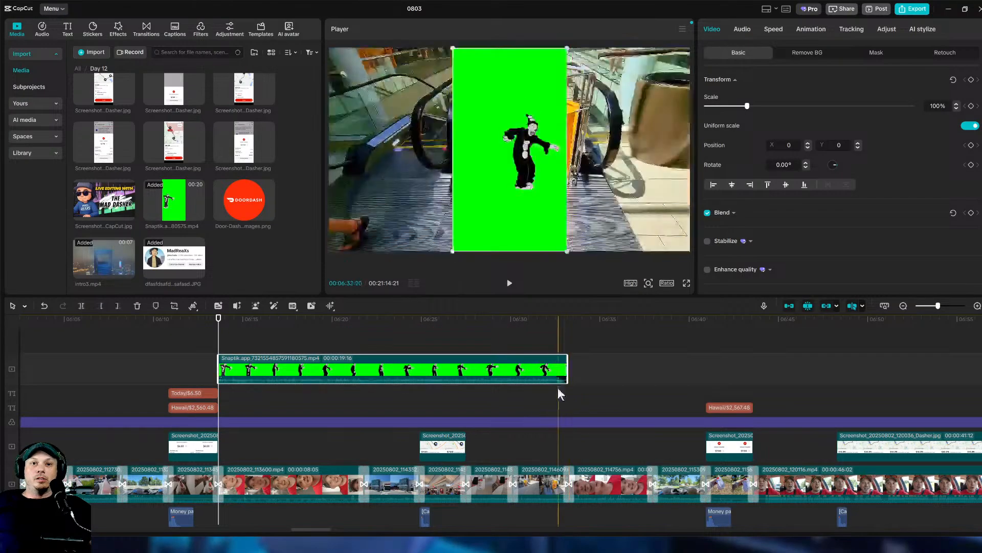
drag(572, 371, 365, 369)
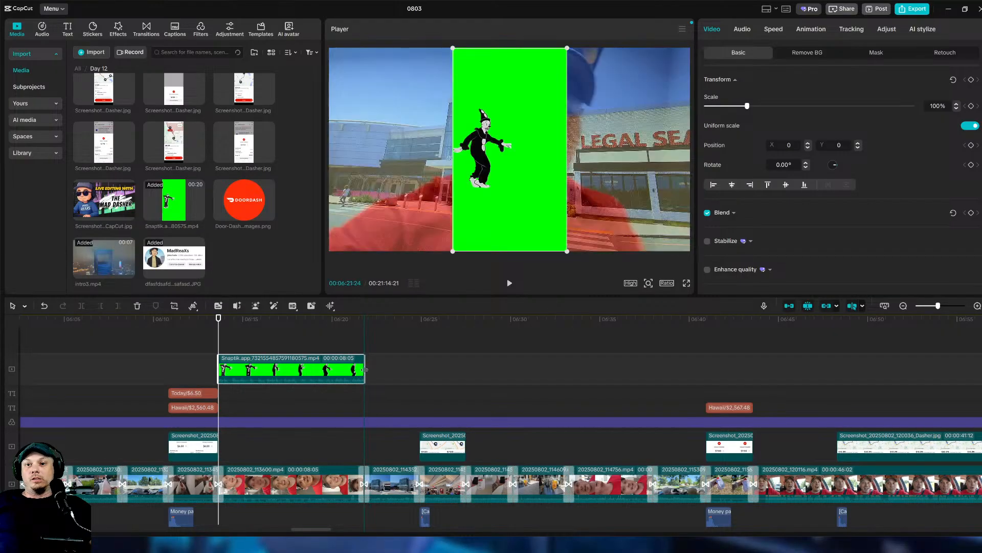
Mute the dancing cartoon clip and chroma key its green background with intensity 25, shadow 19, feather edge 16 and clean up edge 6.
click(742, 29)
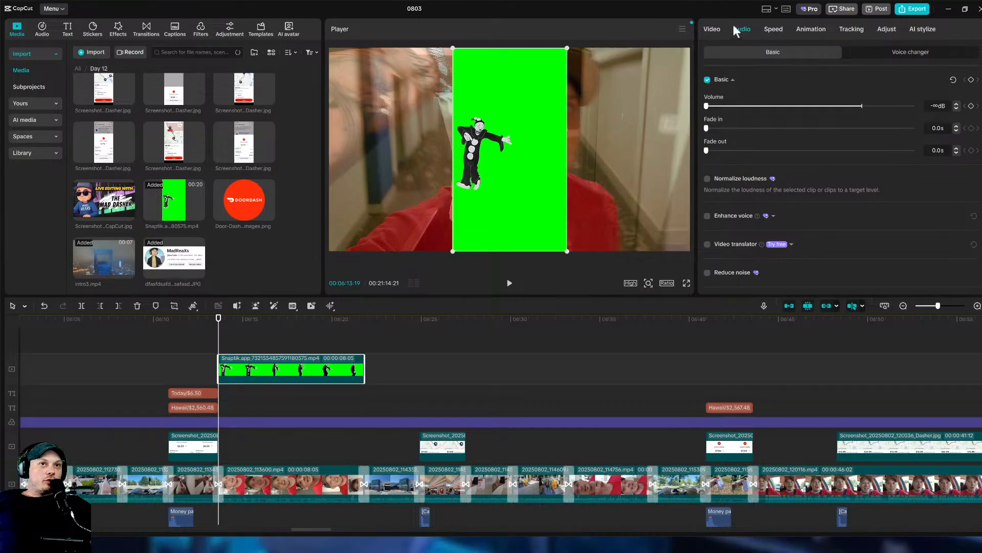
click(711, 29)
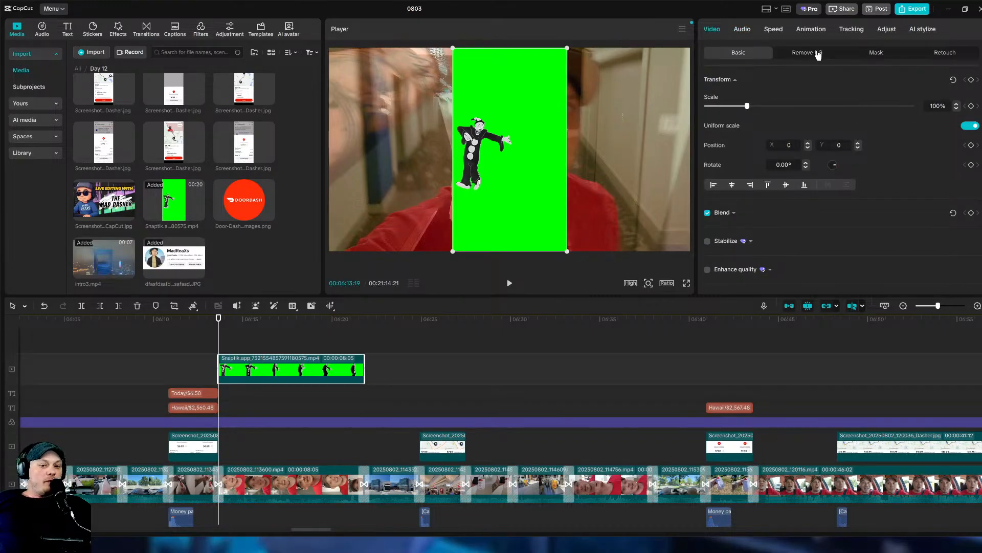
click(818, 53)
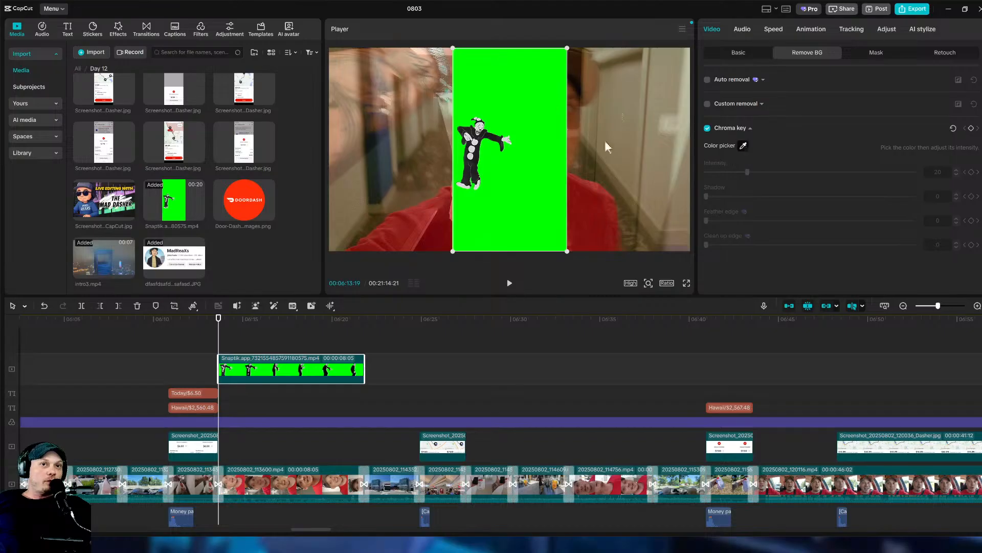
click(538, 109)
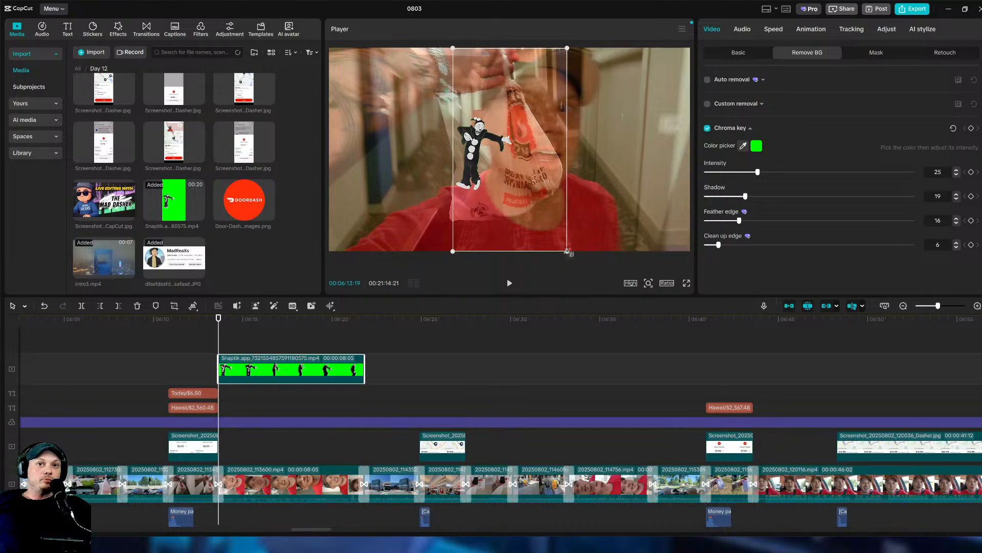
Enlarge the keyed dancer on the left side of the frame and play the montage from 00:06:12:23.
drag(567, 250, 459, 132)
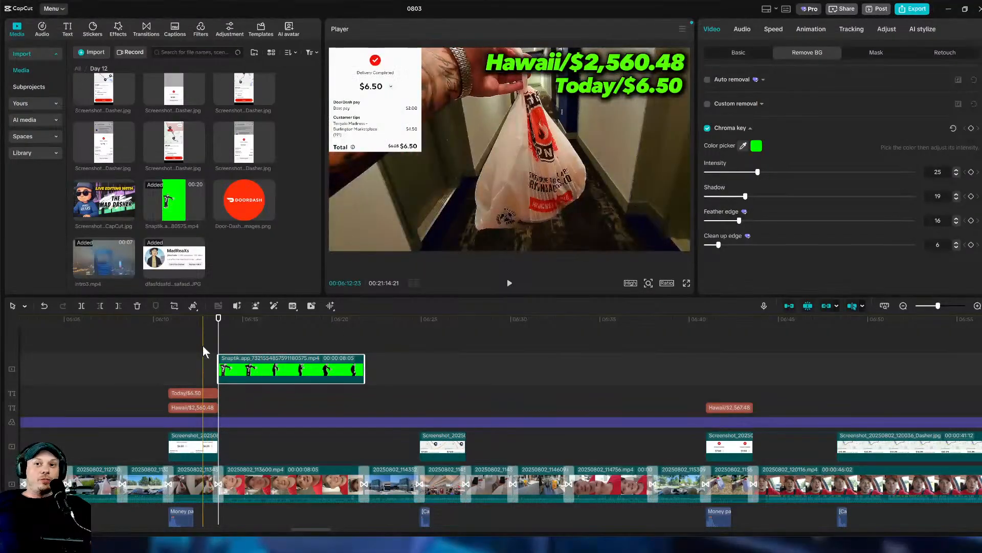
click(202, 345)
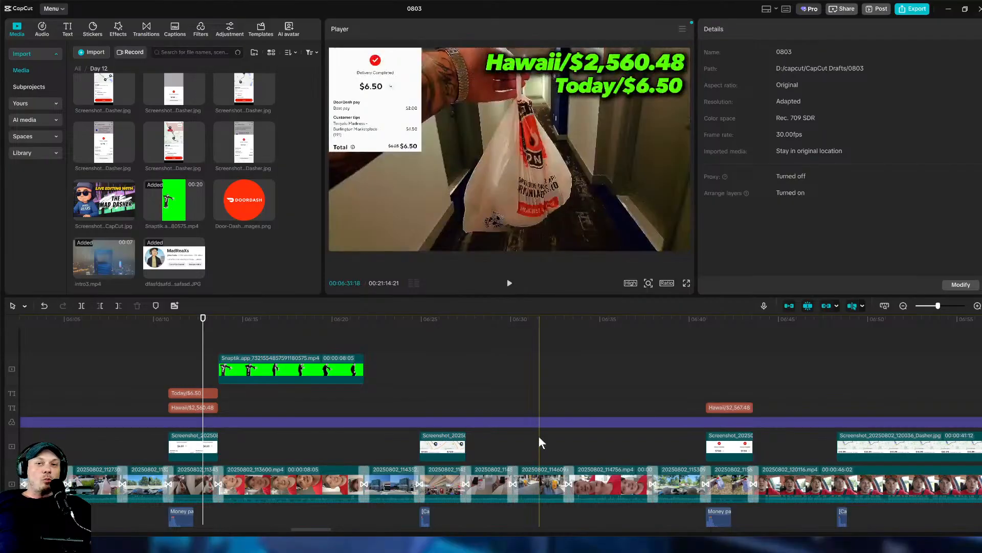
scroll(539, 435, down, 1)
click(509, 282)
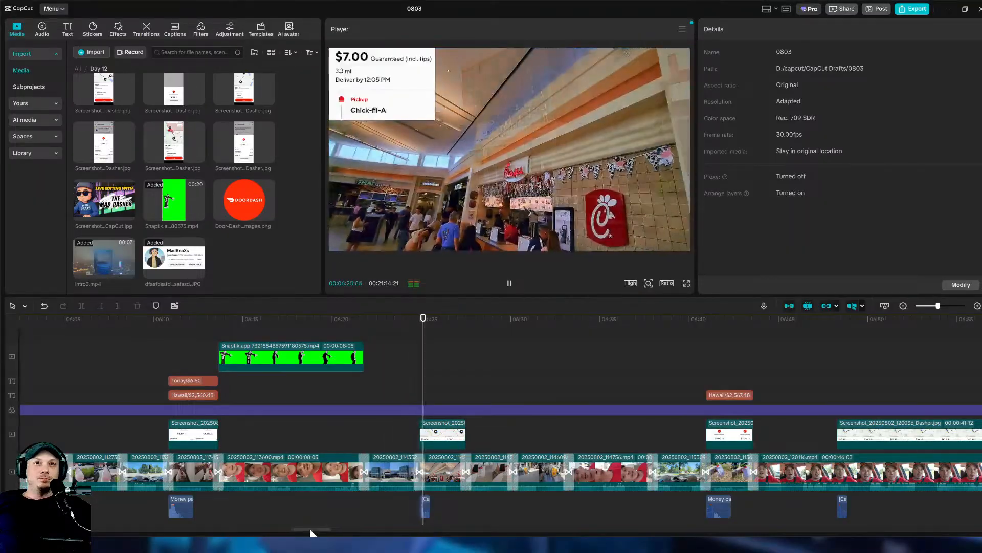
Paste a copy of the keyed dancer clip at 00:06:33:08 and trim it to the end of the talking clip 20250802_114756.mp4.
drag(311, 532, 320, 532)
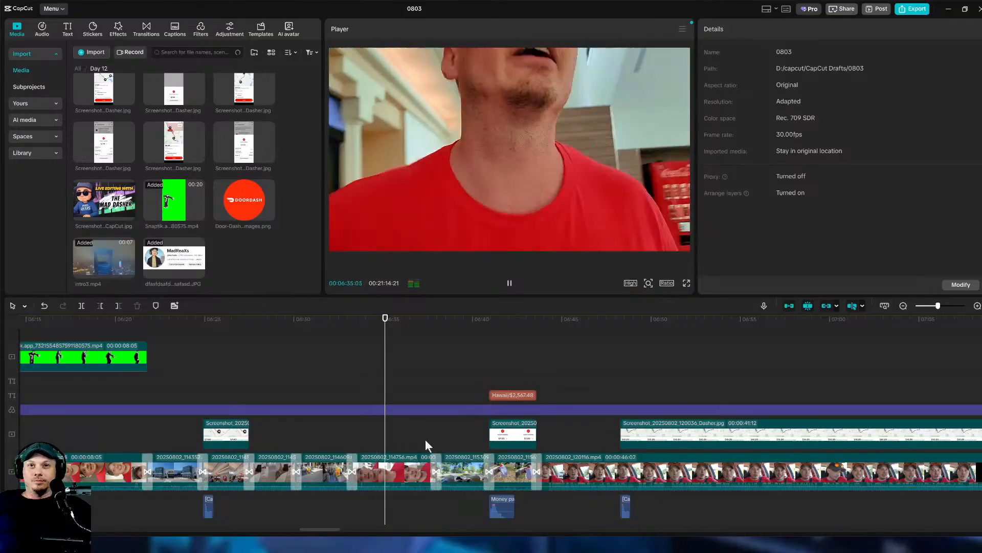
click(363, 373)
drag(363, 373, 352, 376)
click(112, 358)
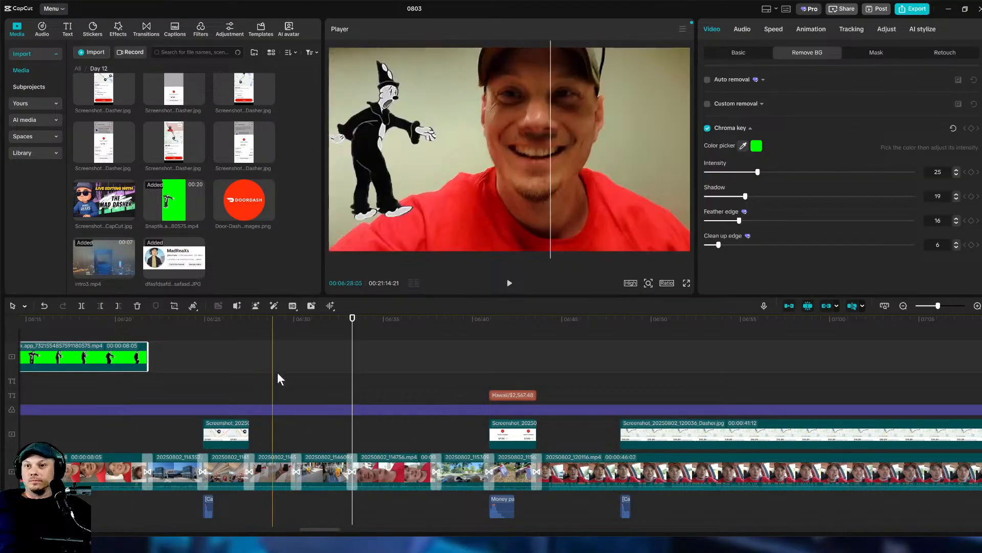
key(ctrl+v)
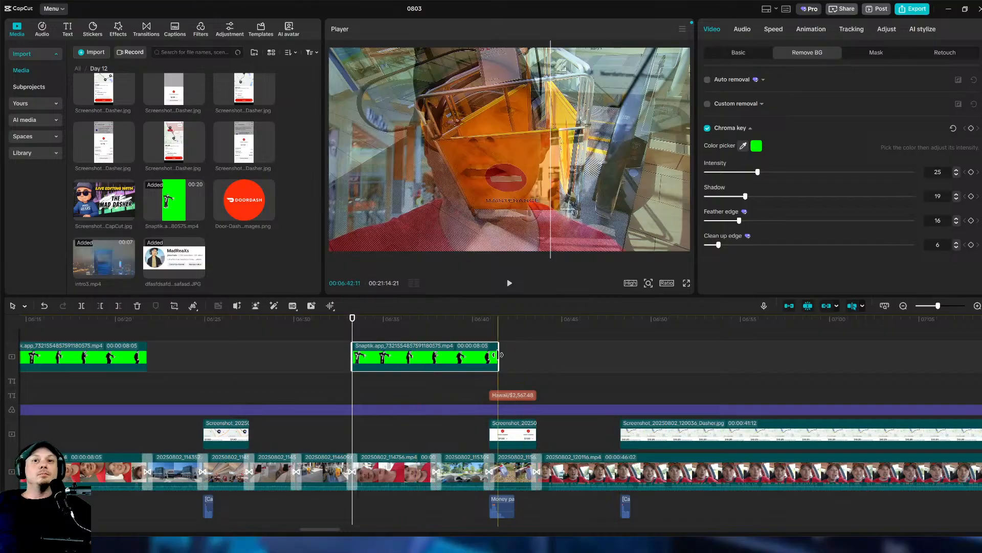
drag(497, 364, 435, 366)
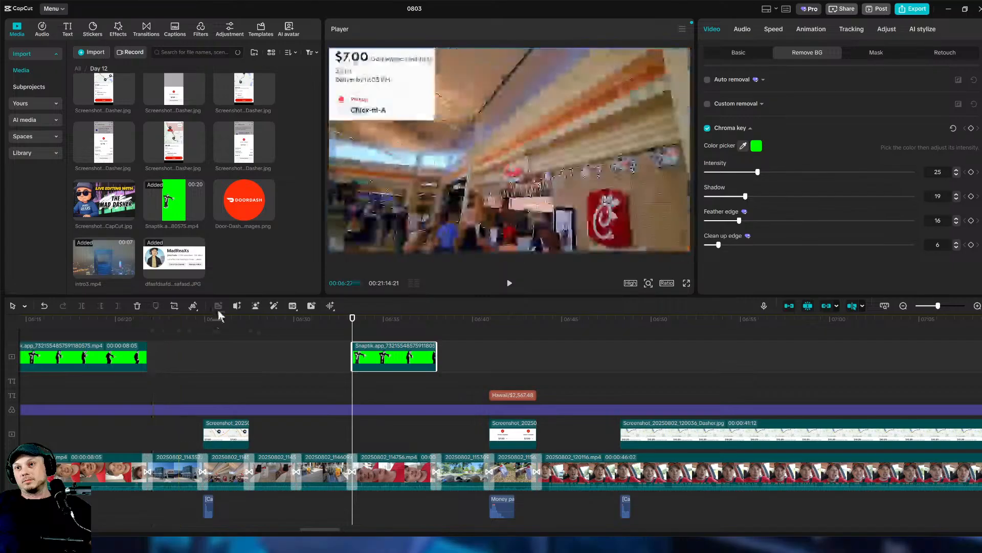
Mirror the copied dancer onto the right side of the frame and play from 00:06:31:22 into the talking clip after the montage.
click(193, 305)
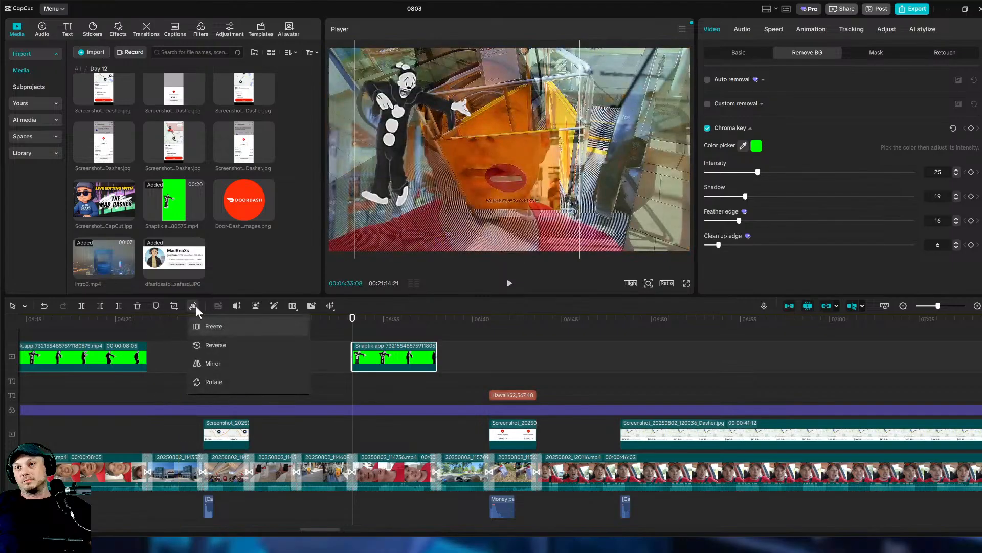
click(228, 364)
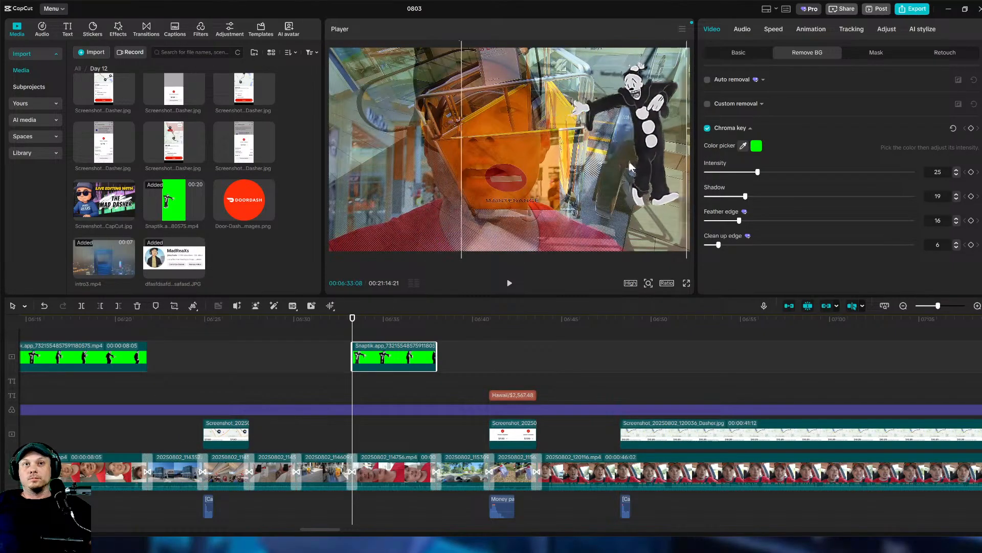
click(325, 358)
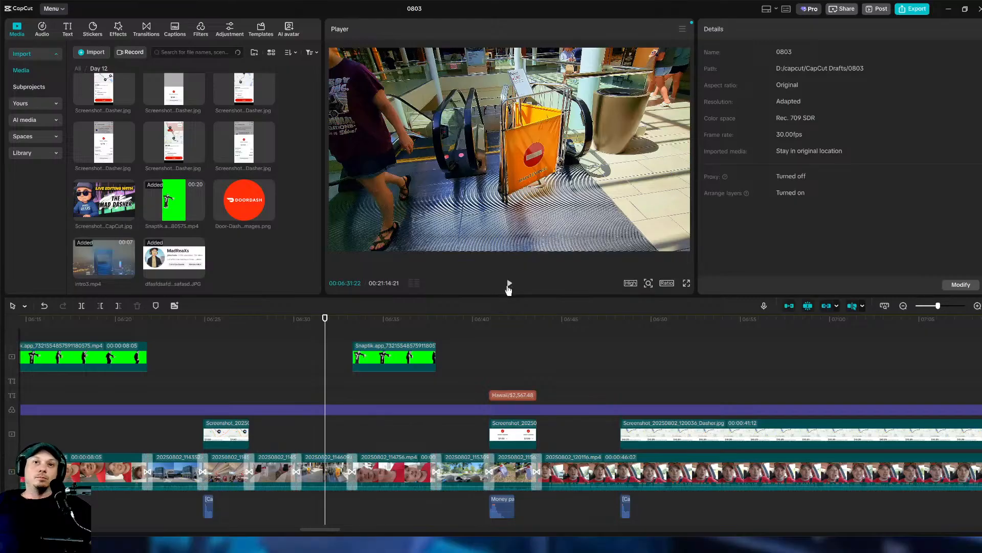
click(509, 283)
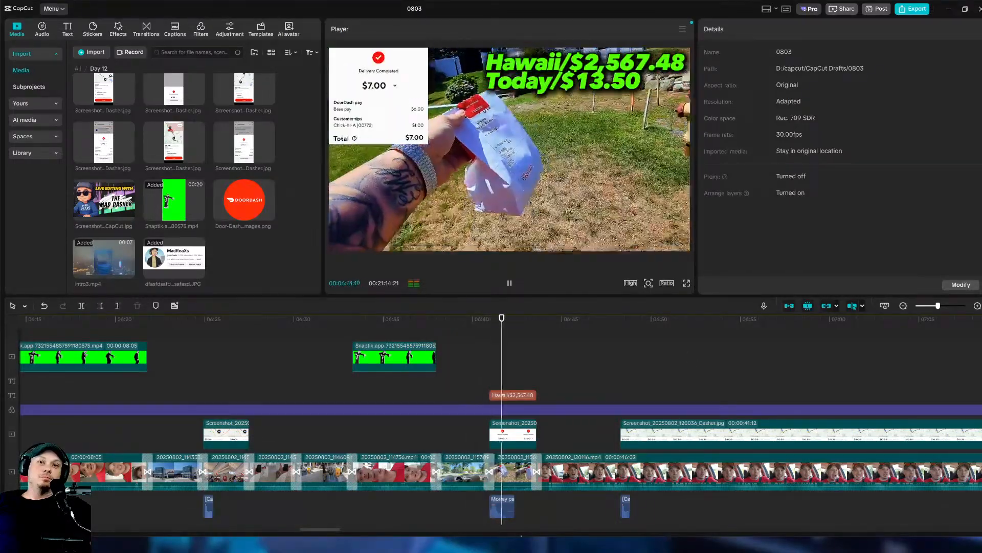
scroll(624, 368, down, 3)
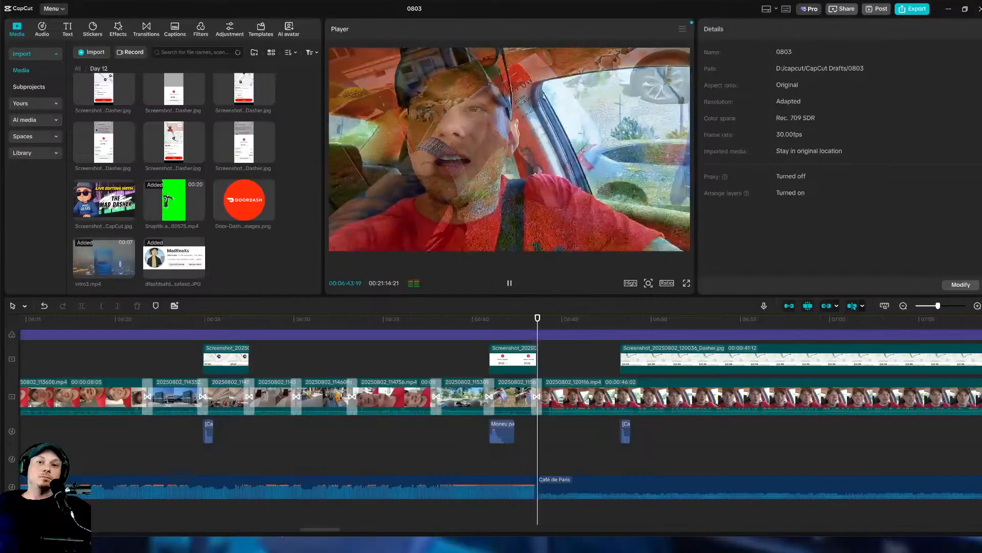
drag(318, 530, 332, 534)
key(space)
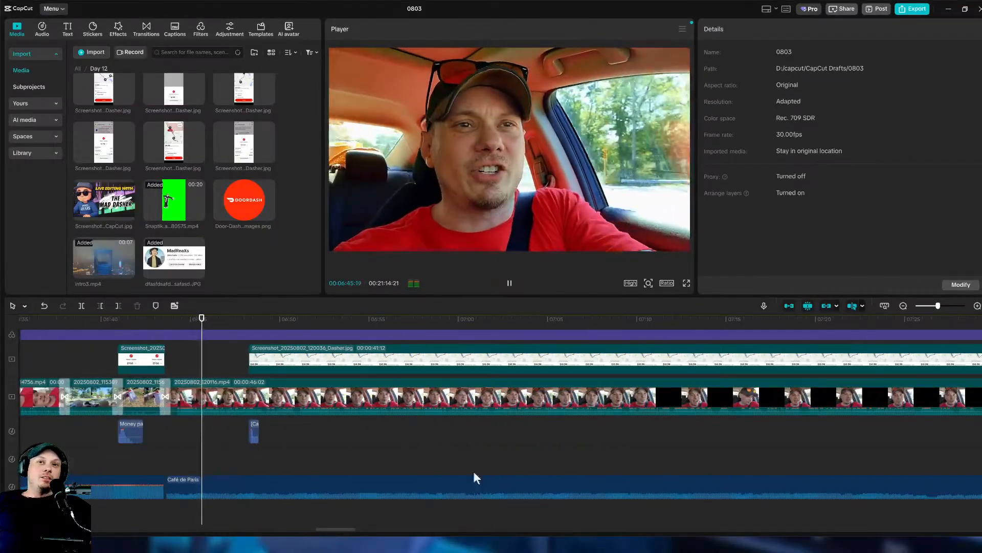
Set the volume of the Café de Paris segment after the montage to -19.9 dB.
click(350, 484)
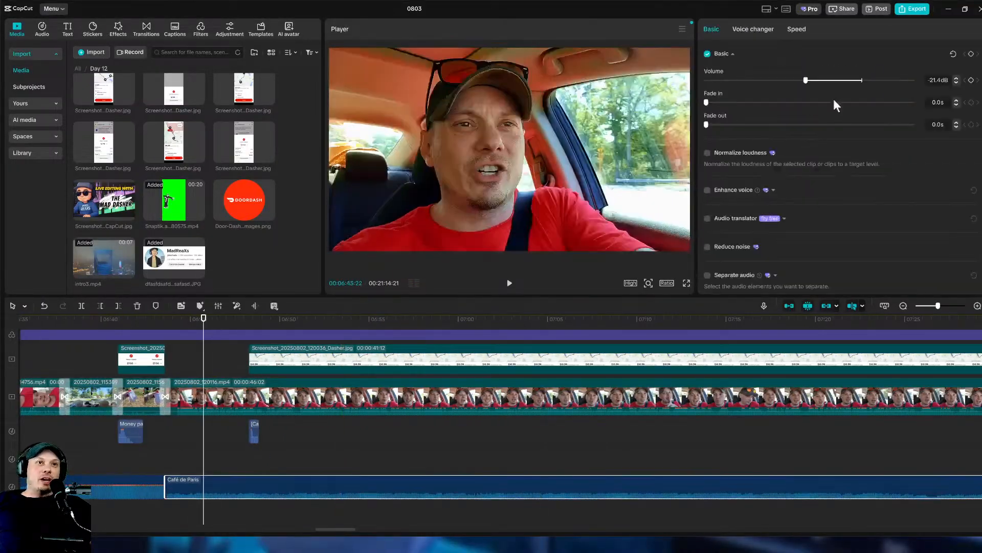
drag(803, 82, 802, 82)
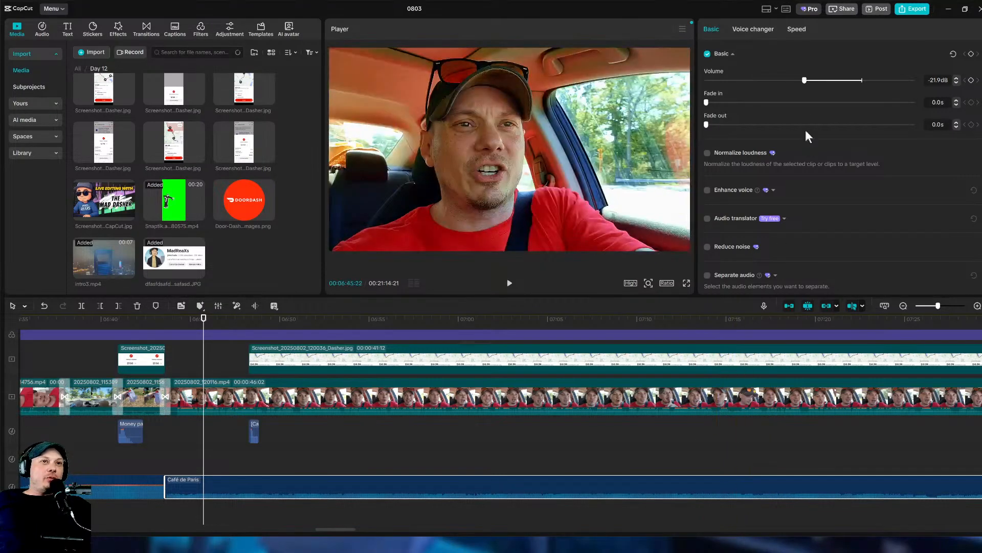
click(807, 80)
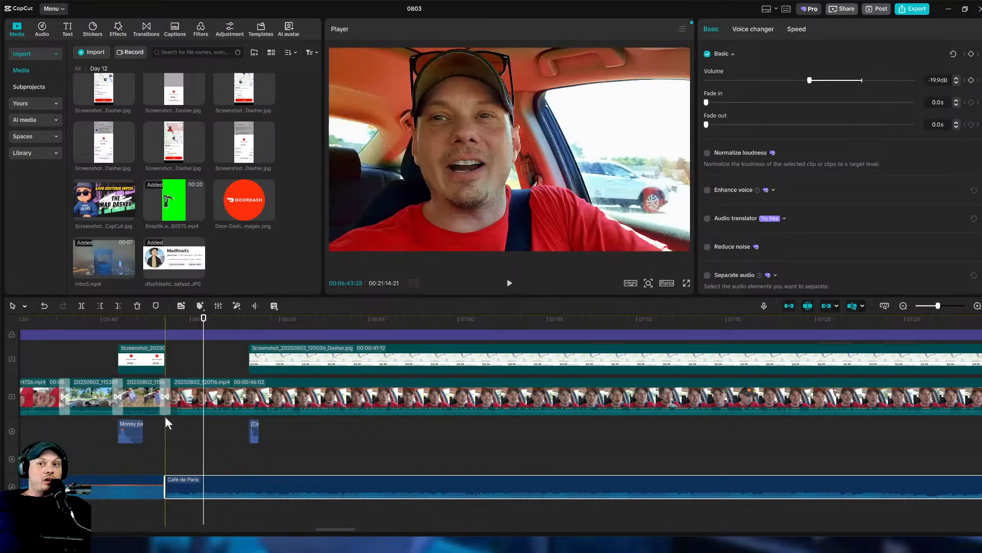
click(283, 452)
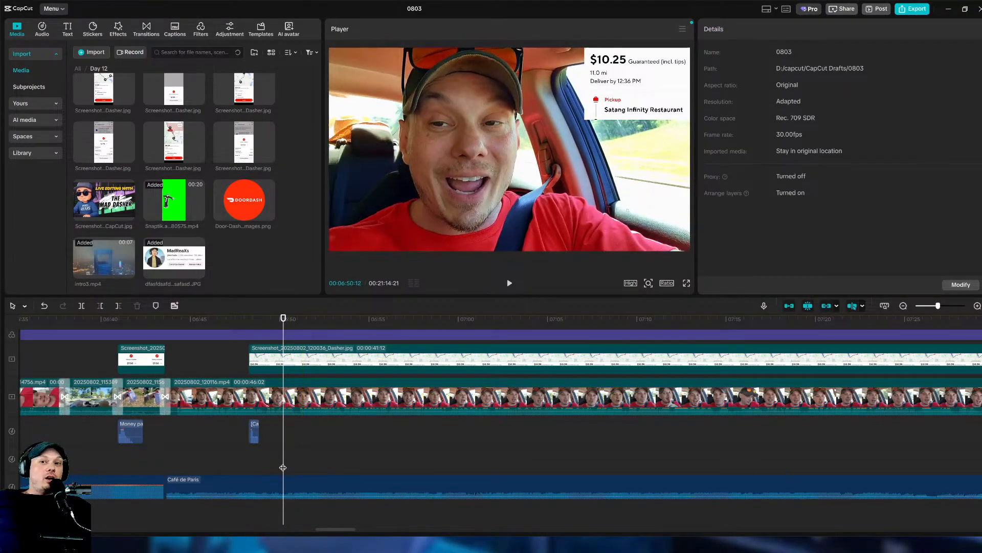
Play the talking clip before the montage up to 00:06:00:00 to check the Café de Paris level under the voice.
drag(294, 500, 340, 491)
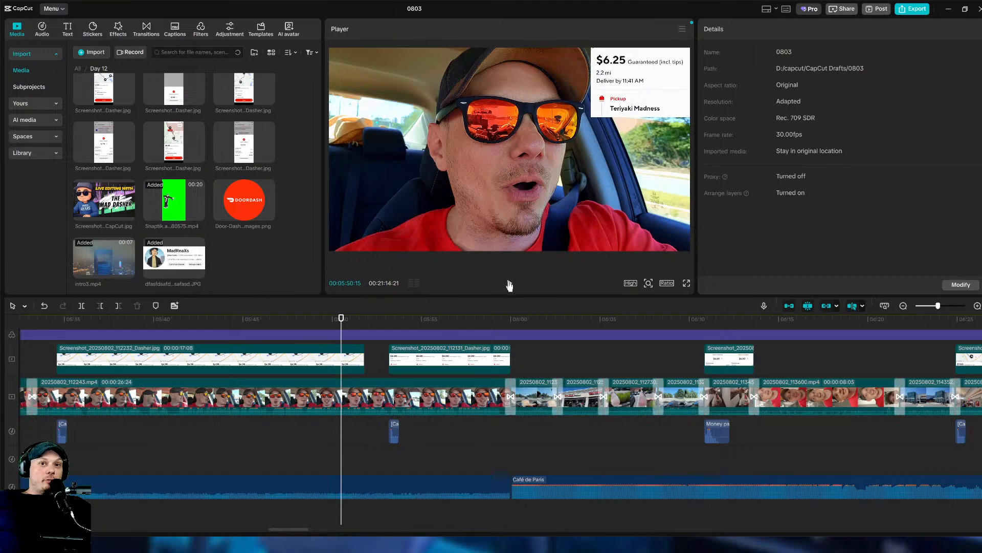
click(301, 444)
click(509, 283)
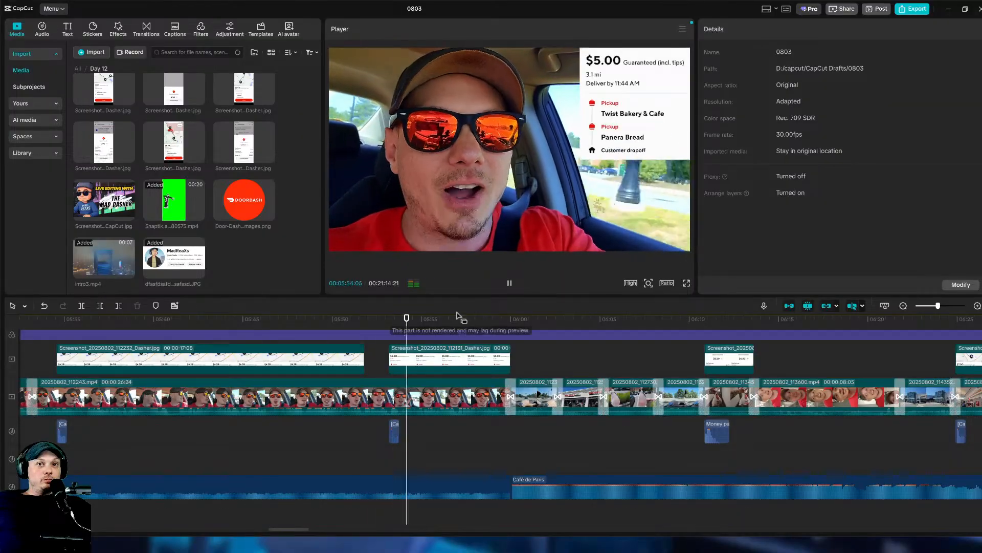
click(509, 285)
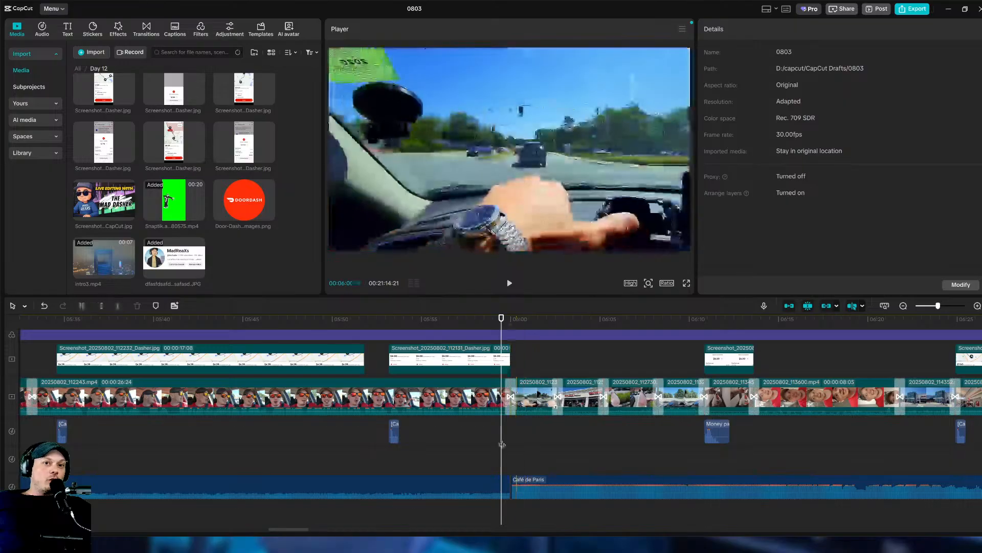
Split Café de Paris at 00:07:29:20, where the next montage of short clips starts.
drag(501, 446, 427, 457)
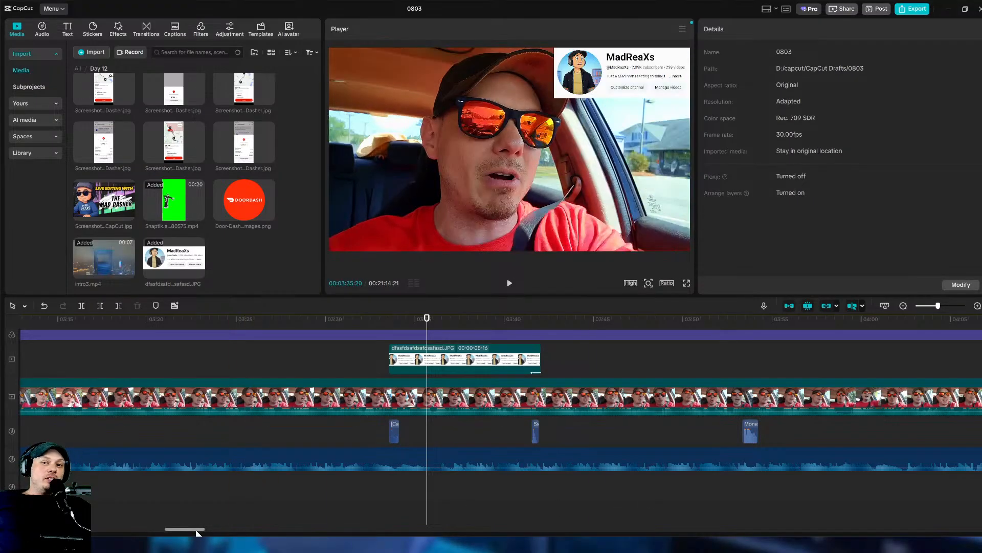
drag(196, 530, 364, 530)
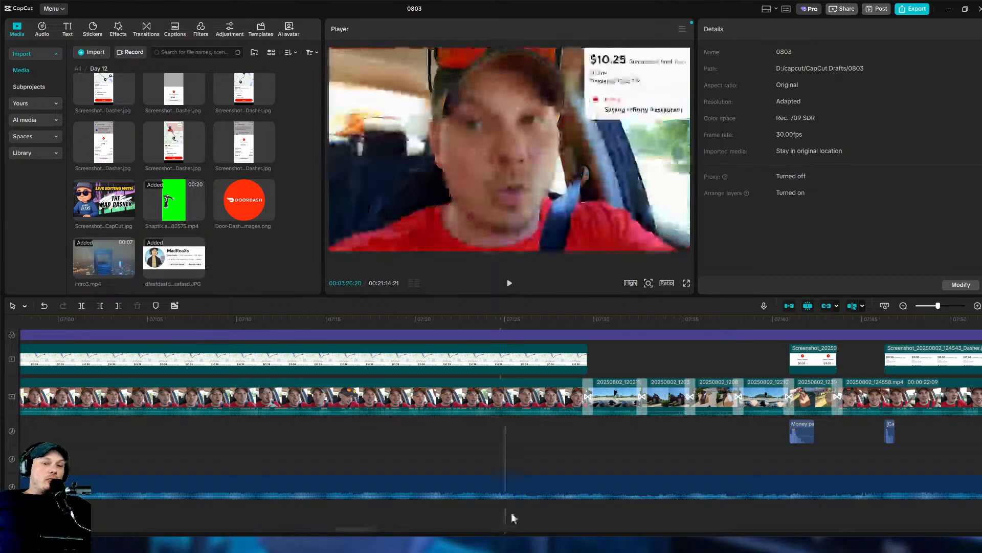
click(589, 466)
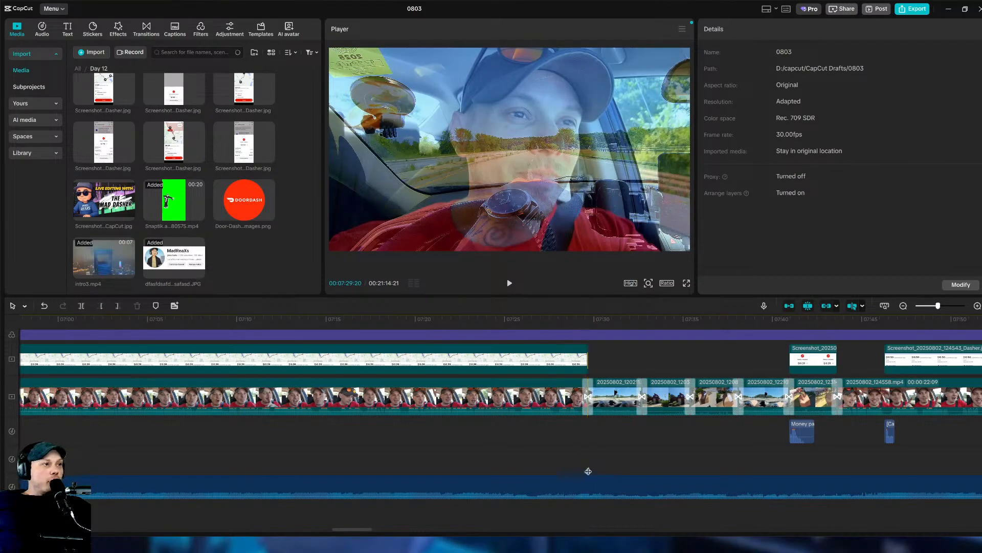
click(588, 493)
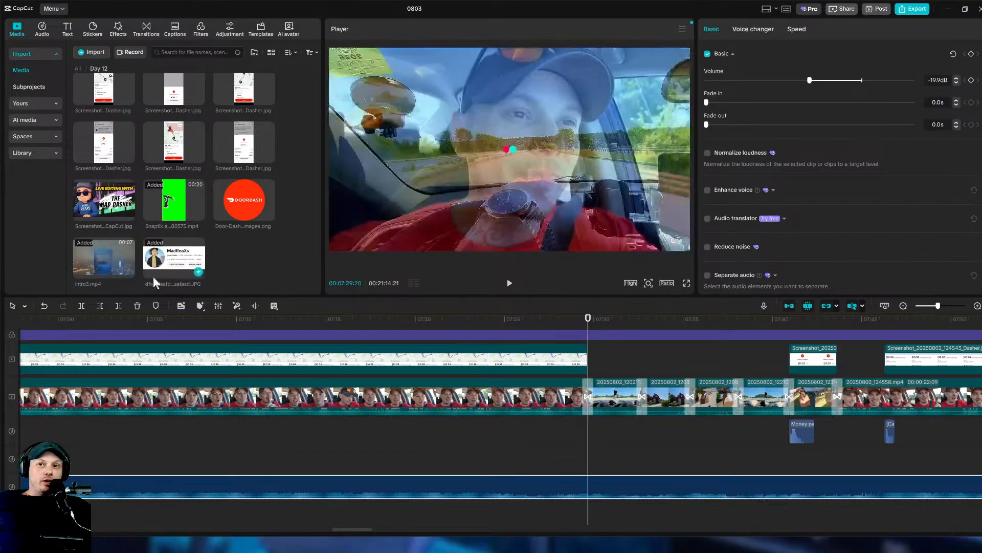
click(82, 306)
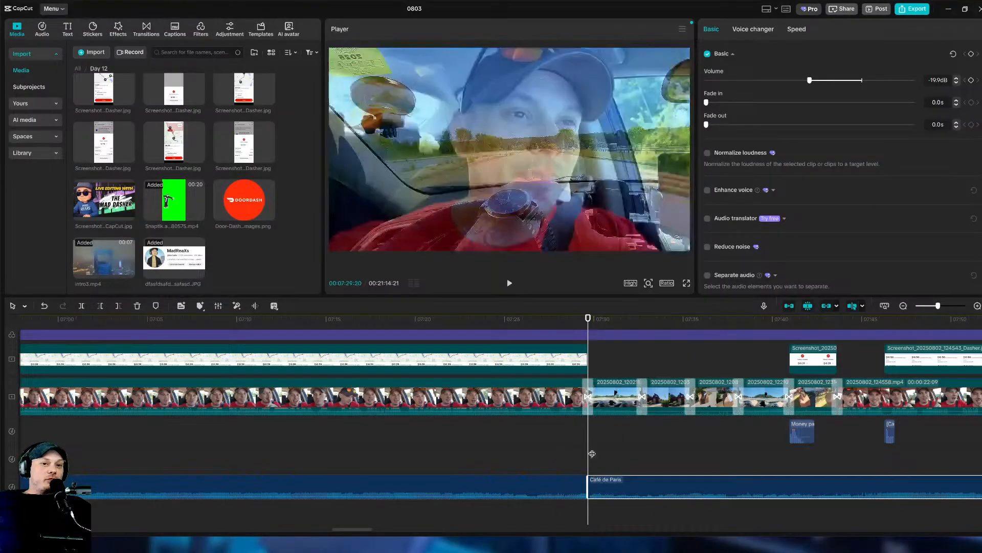
Split Café de Paris at 00:07:43:19, where the montage ends, and raise the montage segment's volume to about 0 dB.
click(838, 450)
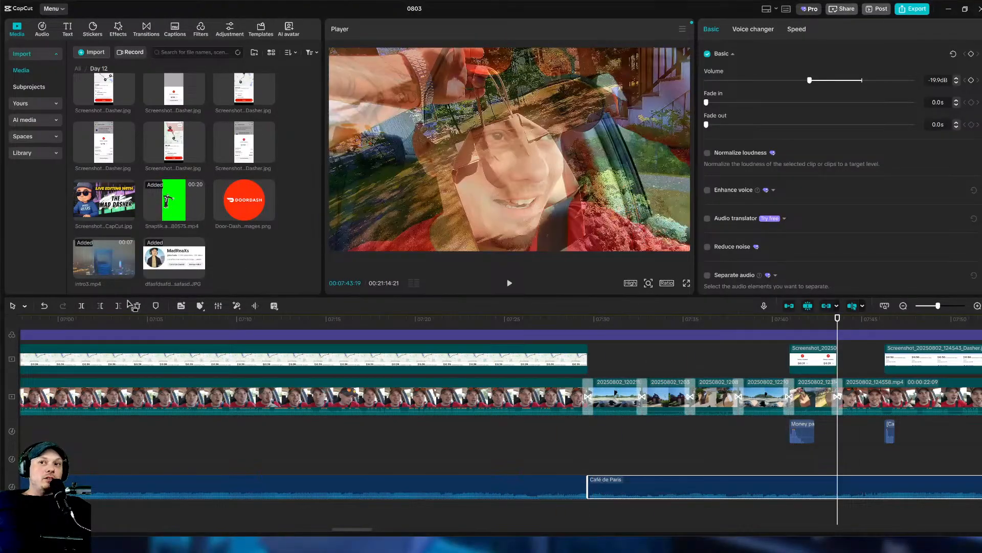
click(82, 306)
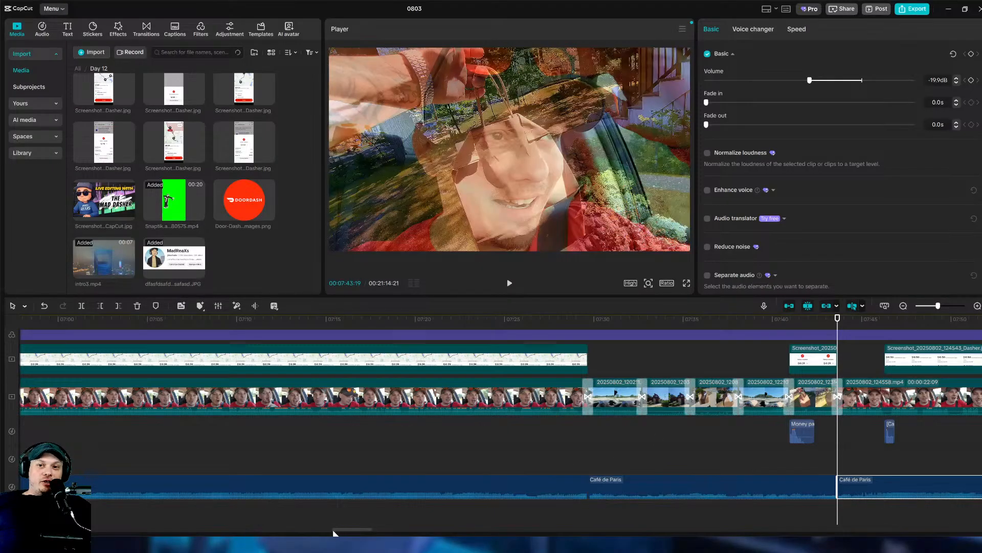
drag(333, 533, 369, 532)
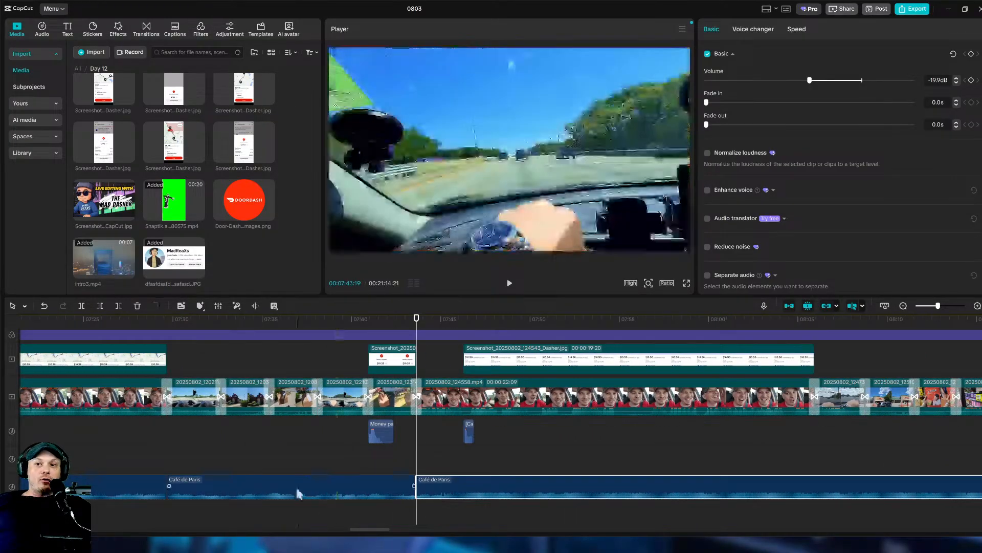
click(297, 492)
drag(860, 81, 862, 81)
Play from 00:07:28:26 through the montage into the talking clip to check the Café de Paris level changes.
click(155, 457)
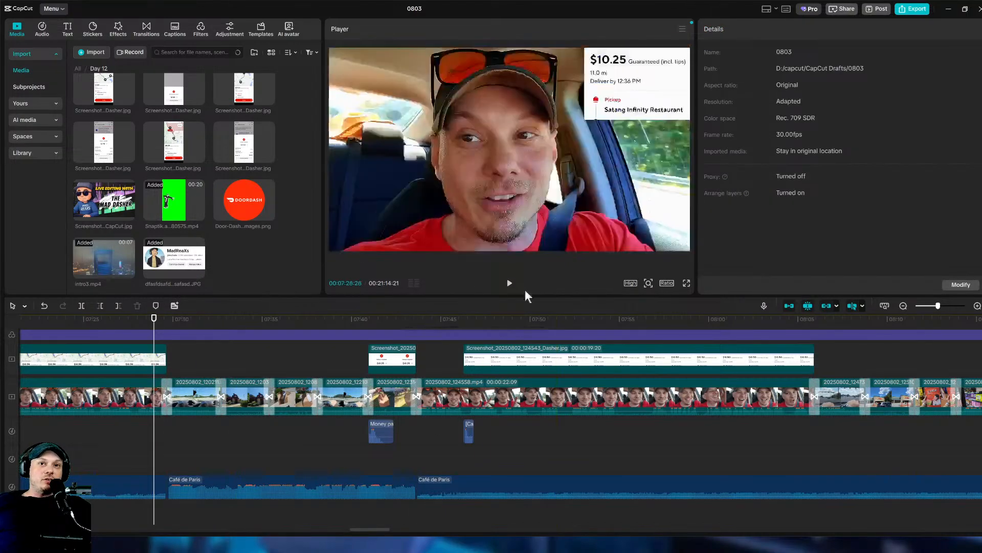
click(510, 283)
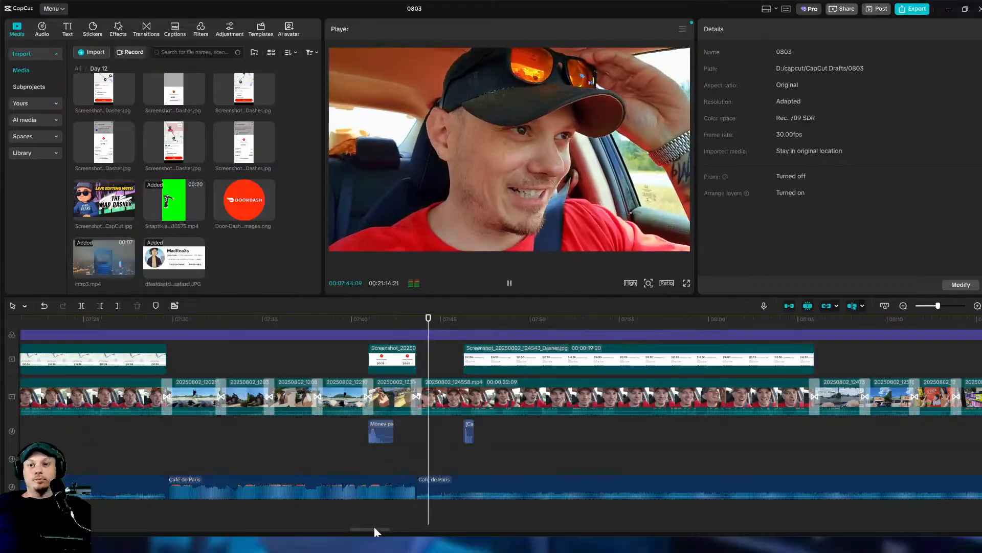
click(509, 283)
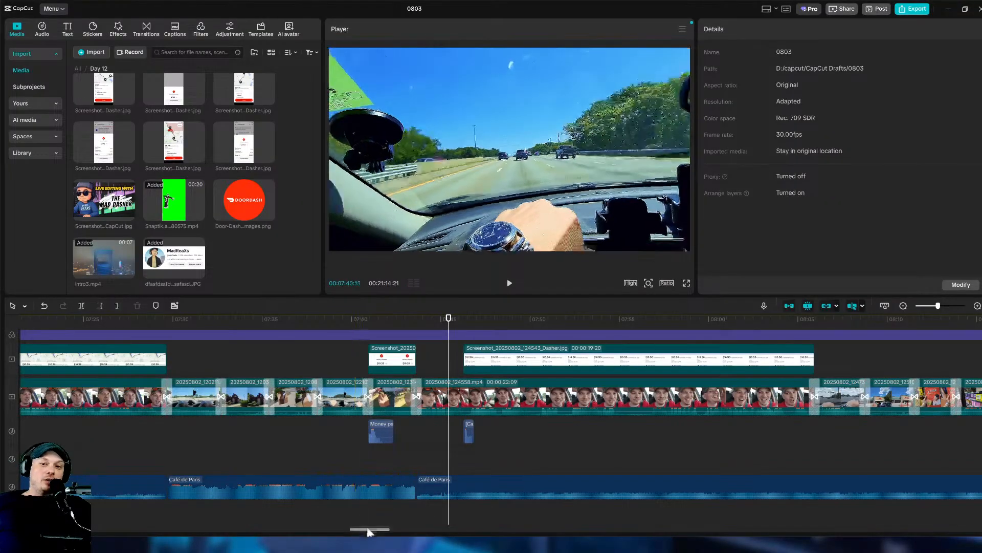
Split Café de Paris at about 00:08:05, where the montage following the 20250802_124558.mp4 talking clip starts.
drag(362, 529, 387, 532)
click(301, 485)
click(307, 468)
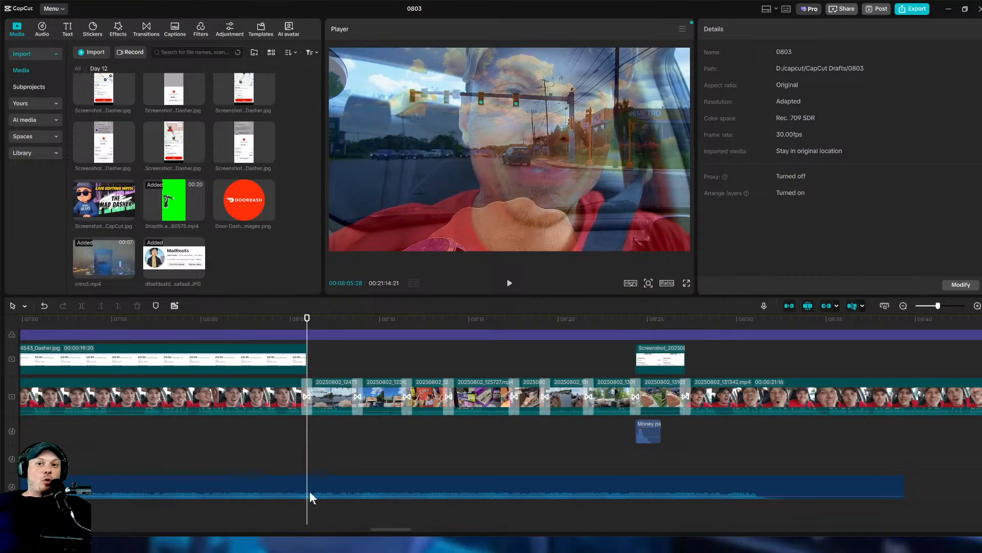
click(310, 492)
click(81, 305)
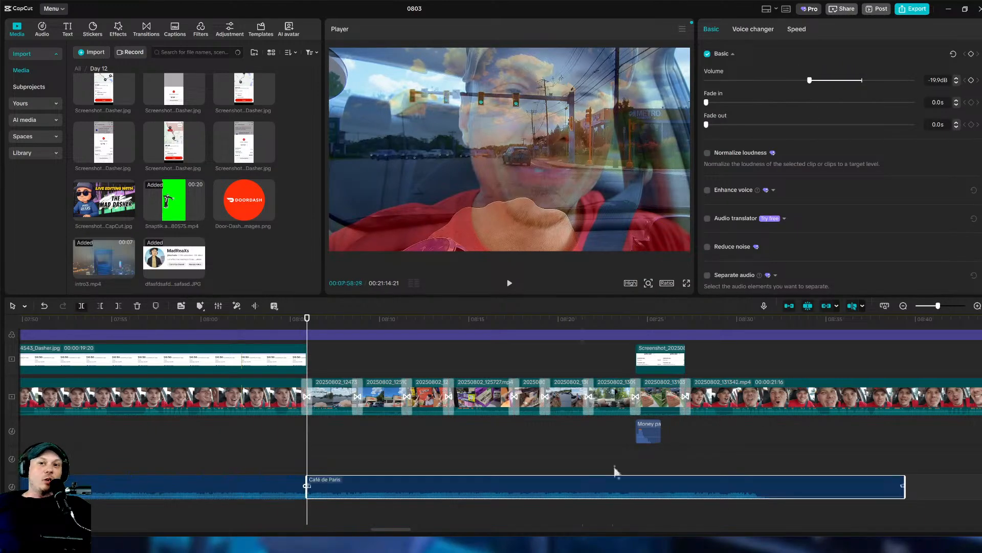
Split Café de Paris at the end of this montage and set the montage segment's volume to 0.0 dB.
click(686, 452)
click(690, 492)
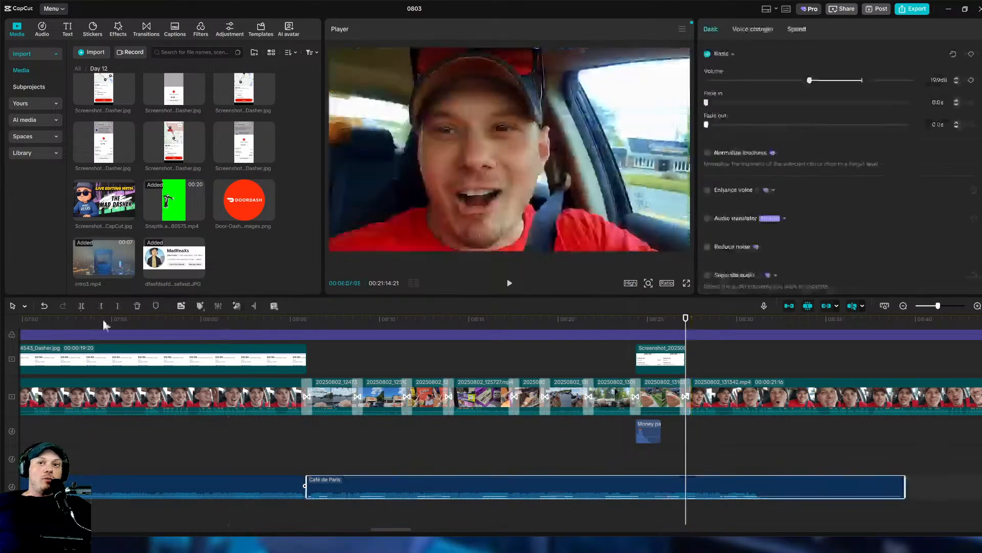
click(82, 306)
click(520, 493)
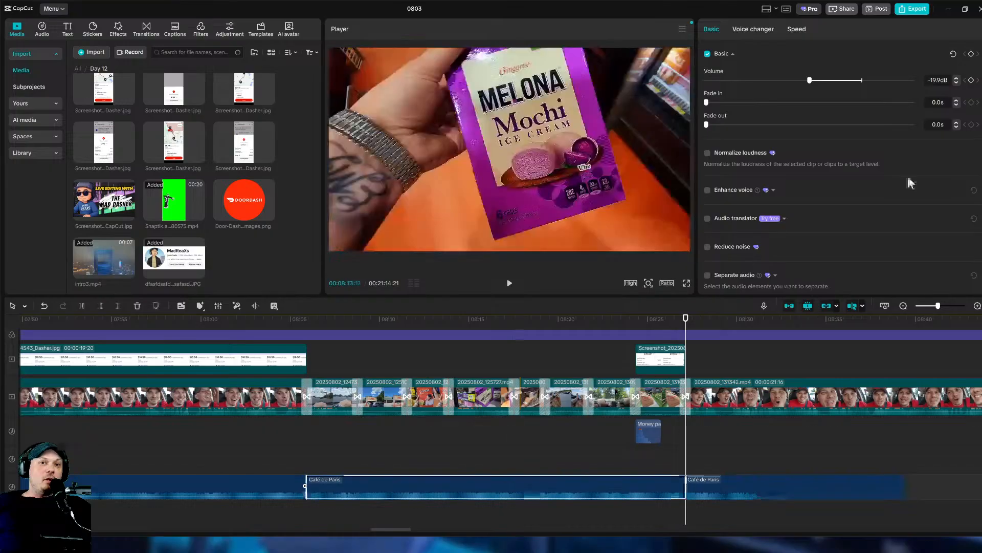
click(861, 80)
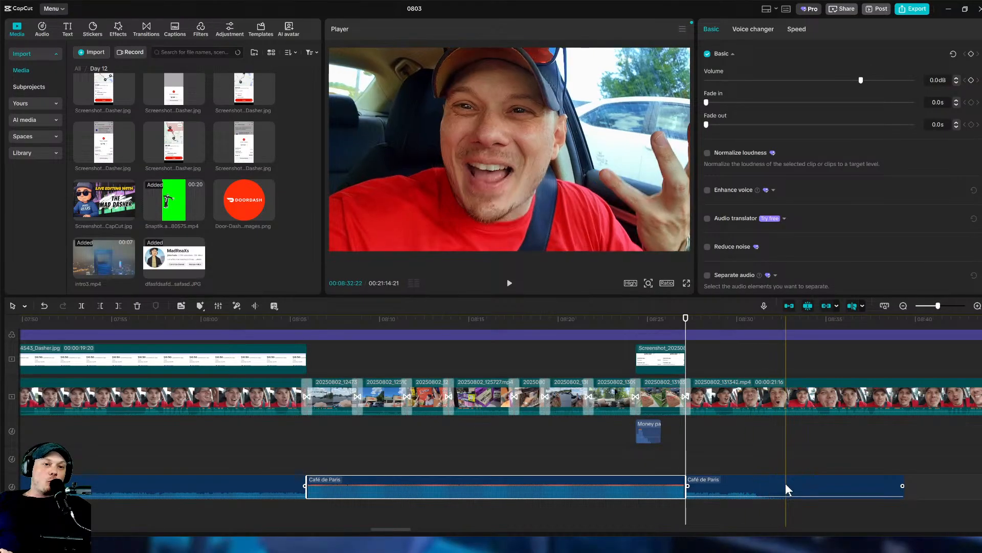
Delete the Café de Paris remainder after the montage and end the song just past the cut with a 2.6 s fade-out.
click(785, 482)
key(Delete)
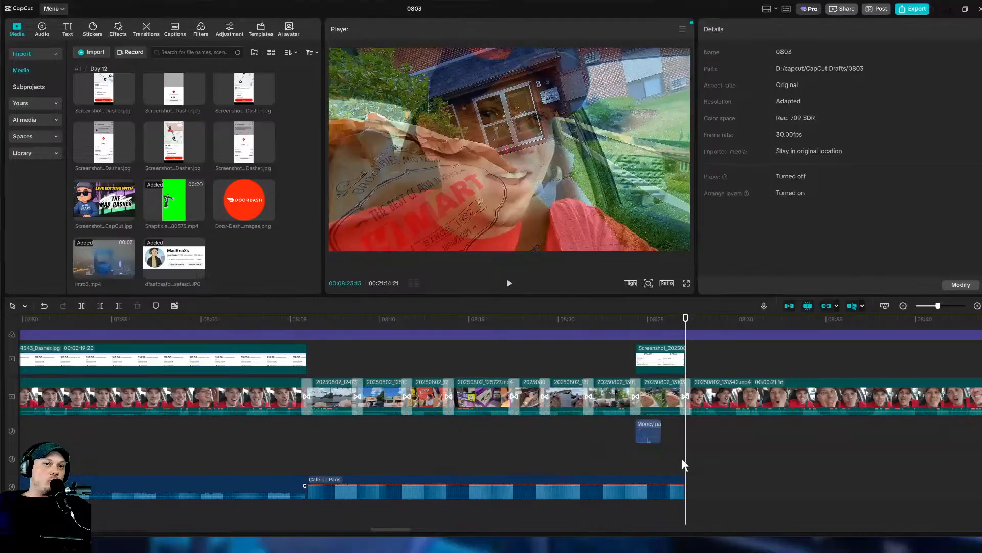
click(683, 487)
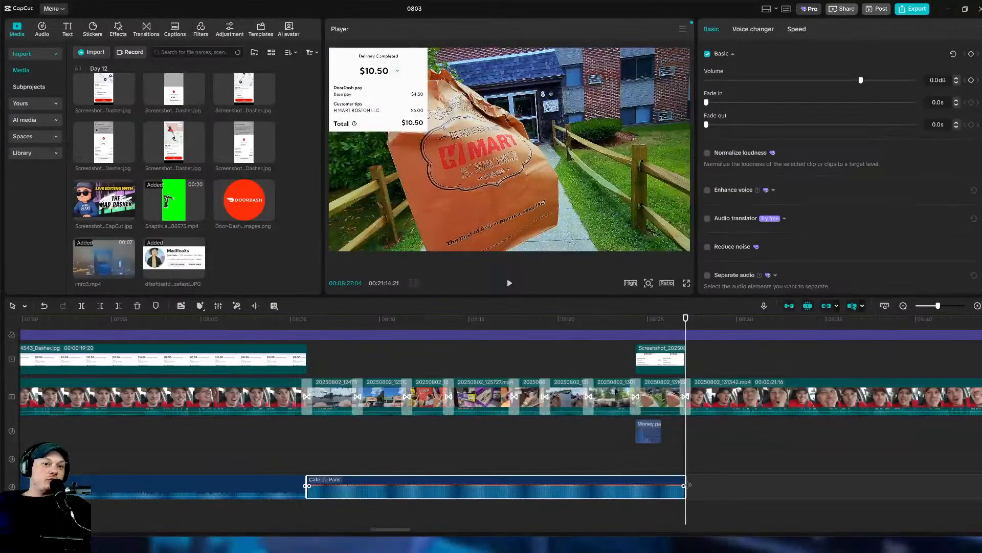
drag(702, 485, 660, 486)
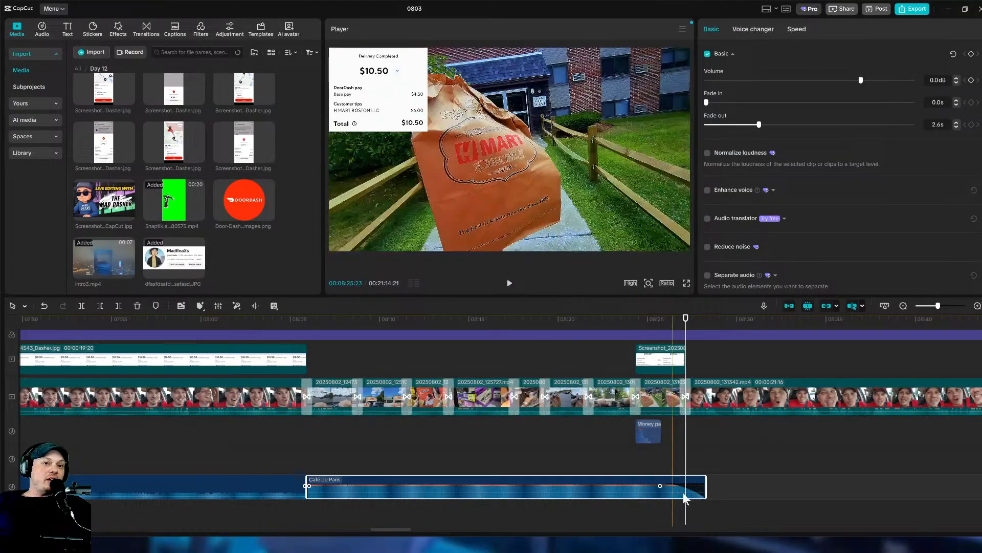
Play the montage through the song's fade-out and trim the end of Café de Paris slightly to about 00:08:28.
click(296, 441)
click(509, 283)
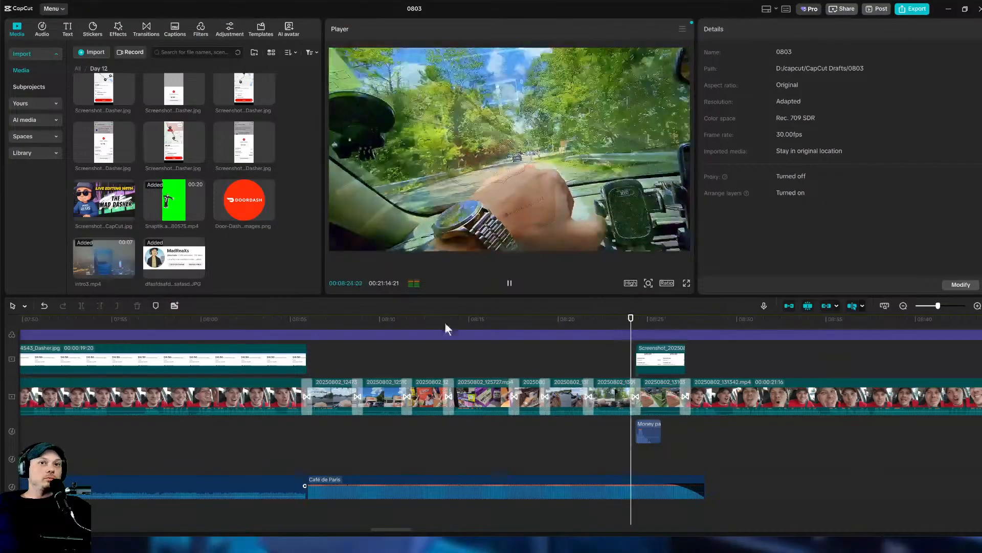
click(510, 284)
click(701, 489)
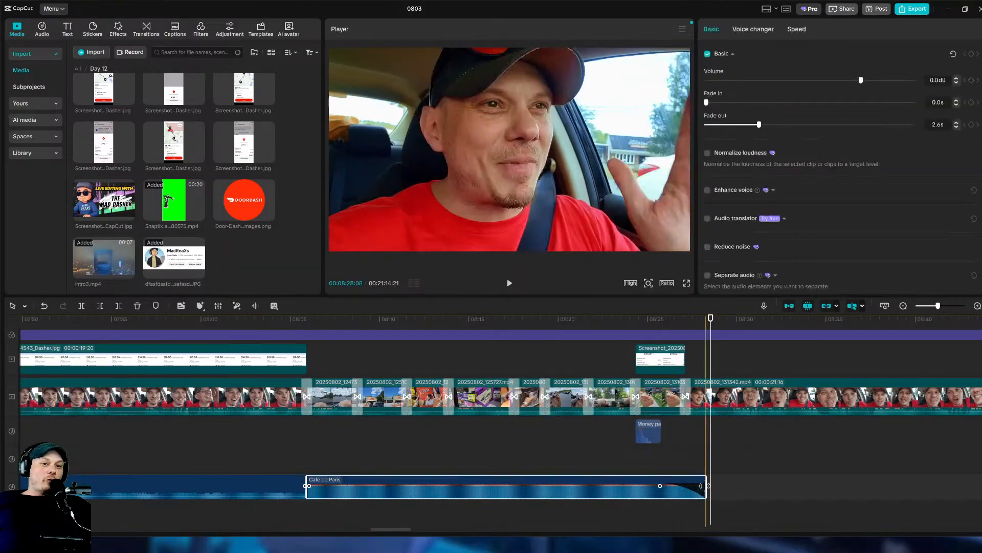
drag(708, 486, 704, 485)
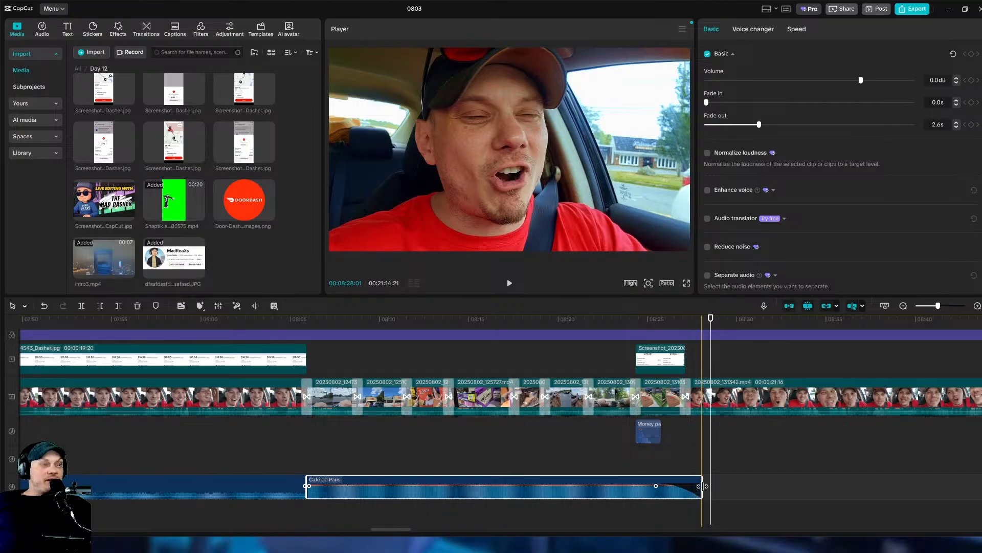
Scrub through the later montages to find a thumbnail frame, stopping on the Smith & Wollensky storefront at 00:15:16:10.
drag(405, 530, 423, 520)
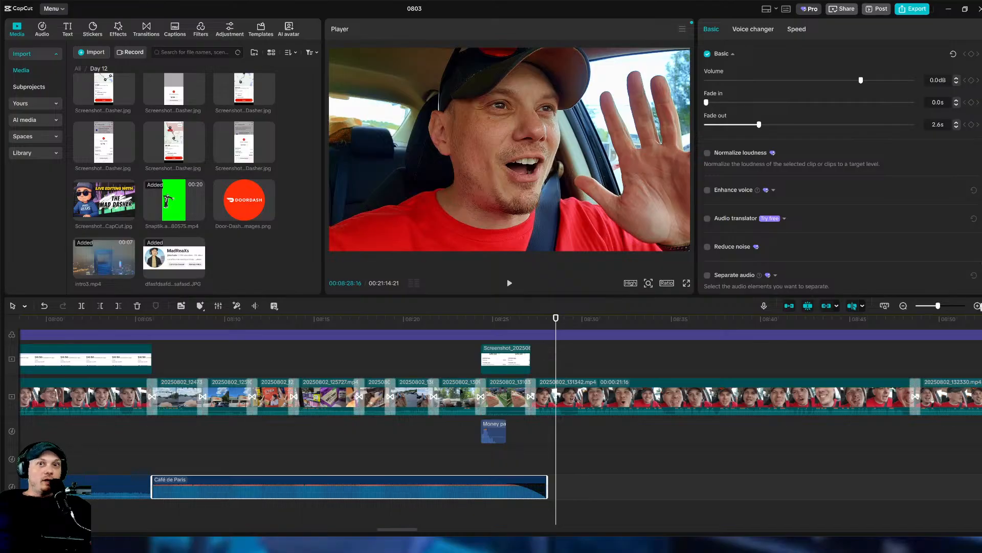
drag(401, 532, 638, 531)
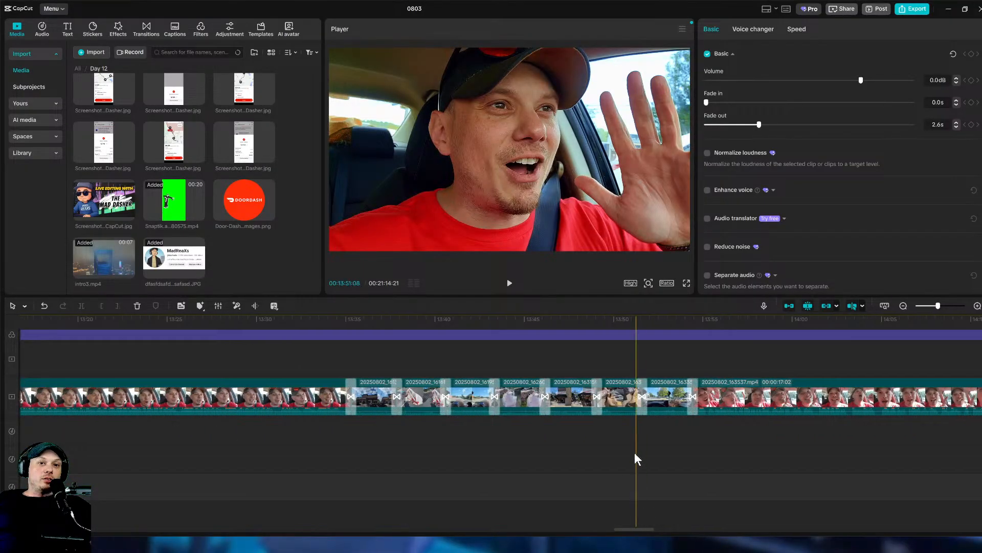
click(536, 456)
click(557, 460)
drag(565, 460, 114, 460)
drag(115, 524, 722, 486)
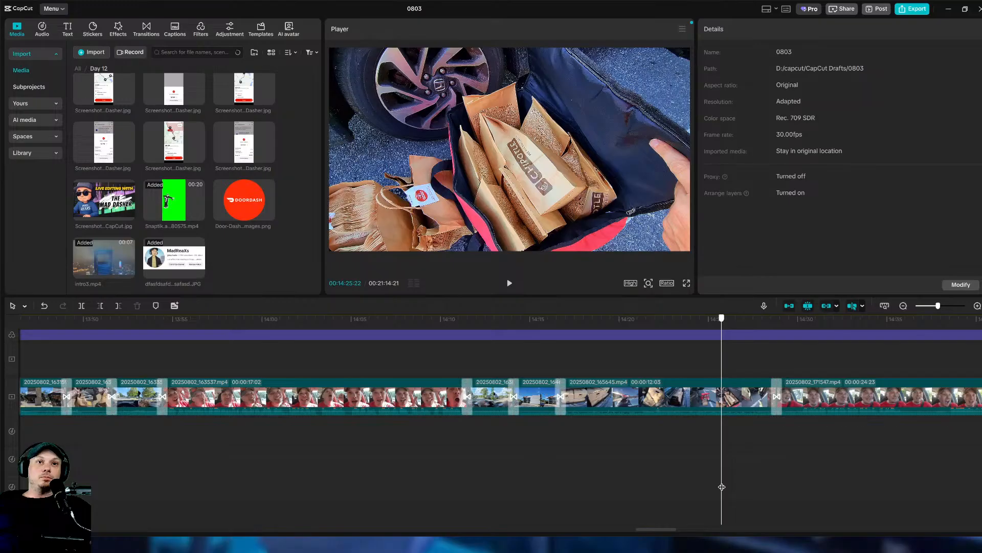
drag(721, 486, 344, 504)
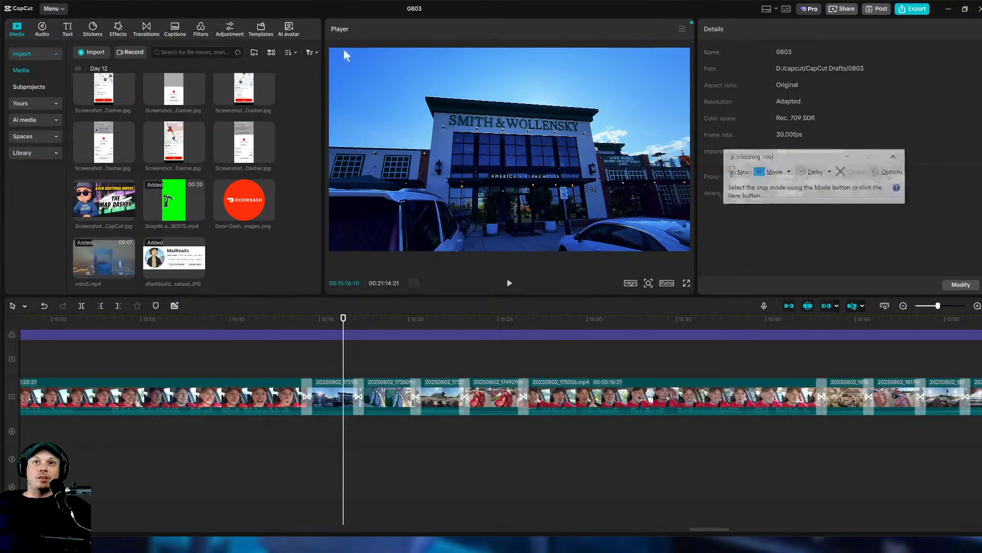
Capture the previewed storefront frame with Snipping Tool and save it in Downloads as ID theft.JPG, replacing the existing file.
key(super+shift+s)
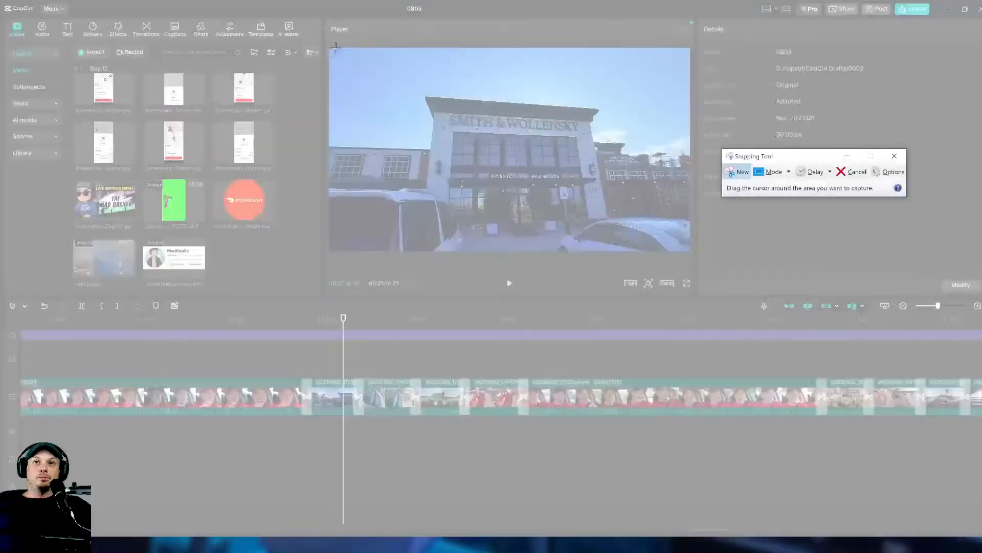
drag(330, 48, 688, 251)
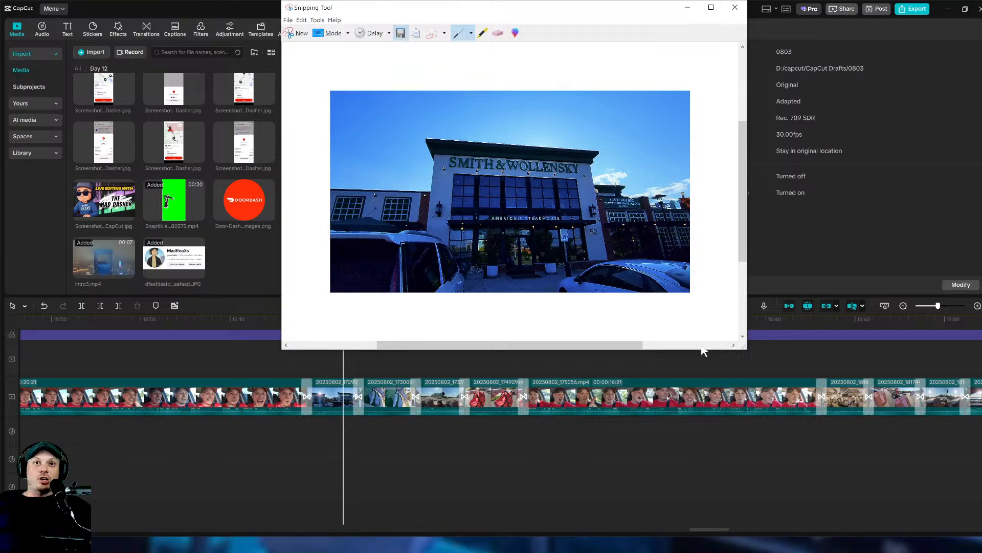
key(ctrl+s)
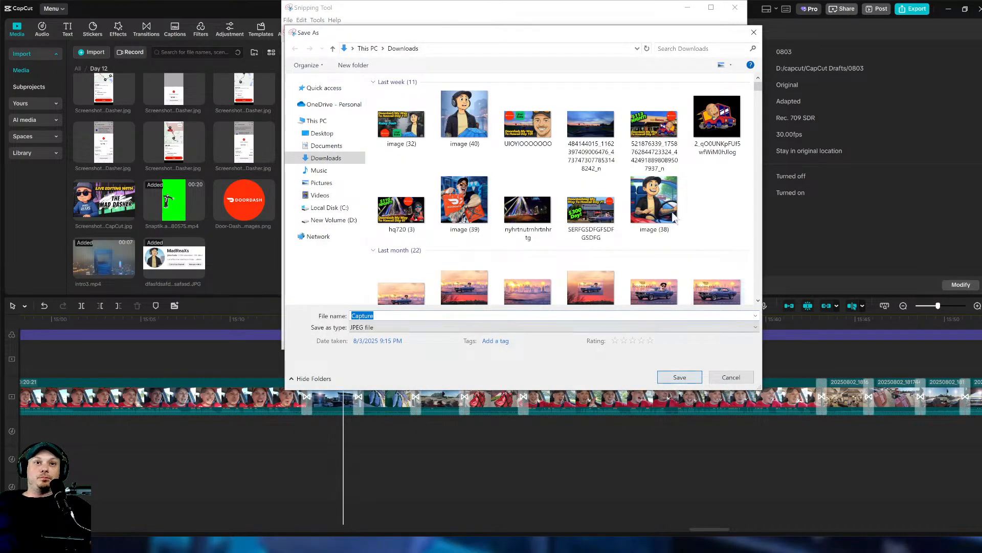
double_click(591, 289)
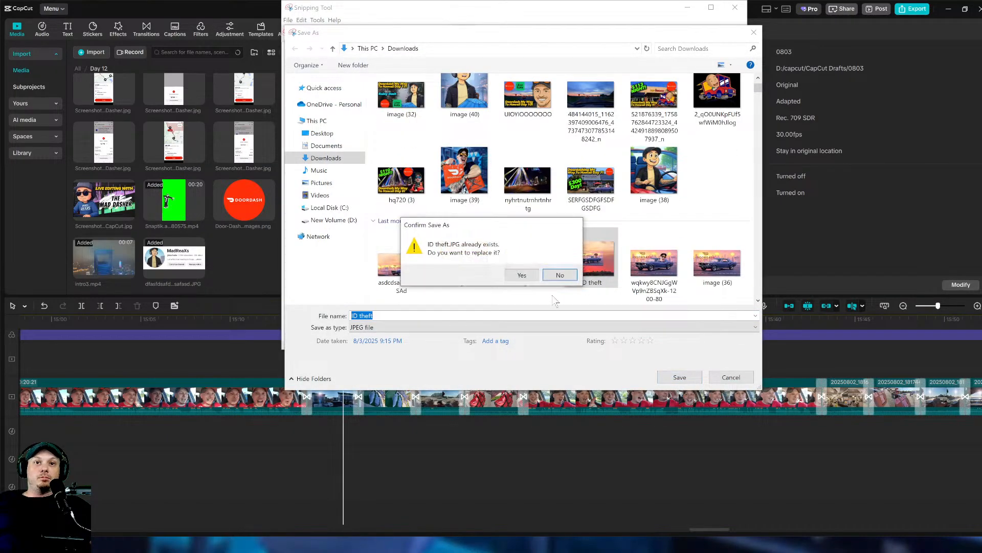
click(522, 275)
Create a new CapCut project, import ID theft.JPG from Downloads and place it at the start of the timeline.
click(687, 7)
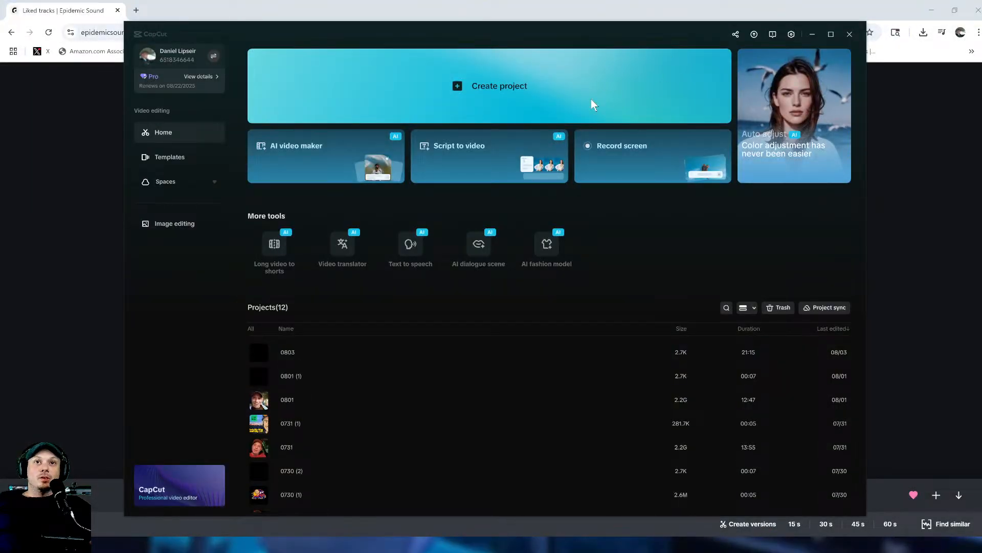
click(593, 105)
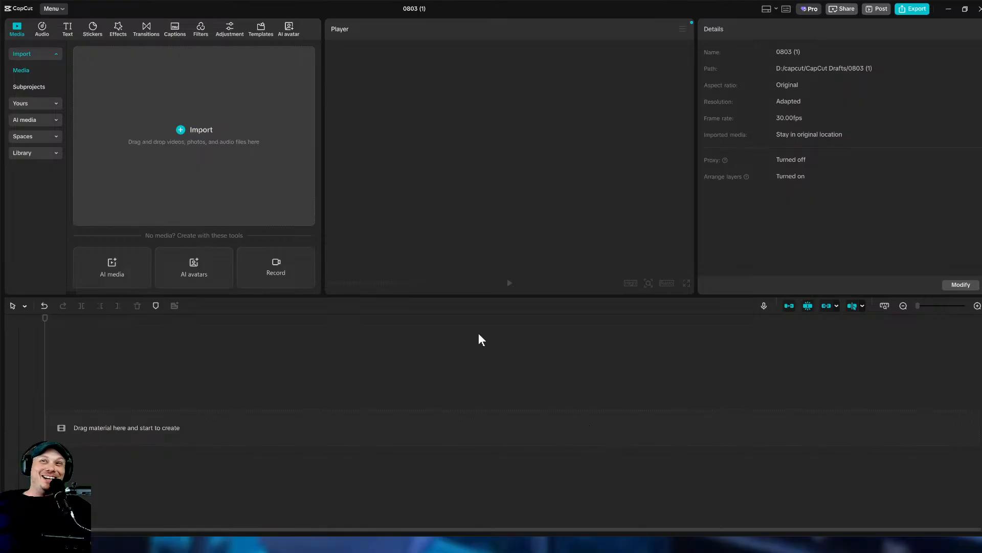
click(192, 134)
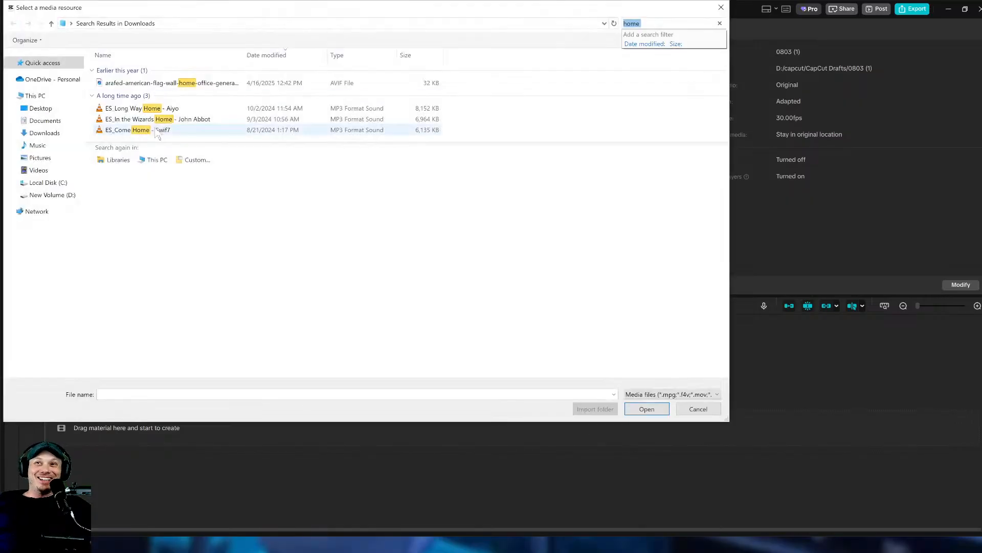
click(43, 133)
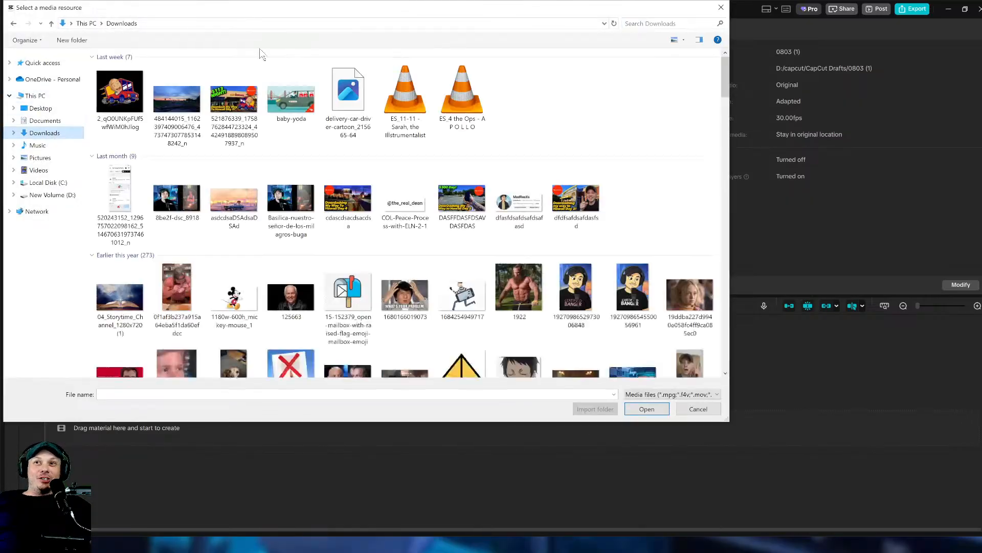
double_click(123, 102)
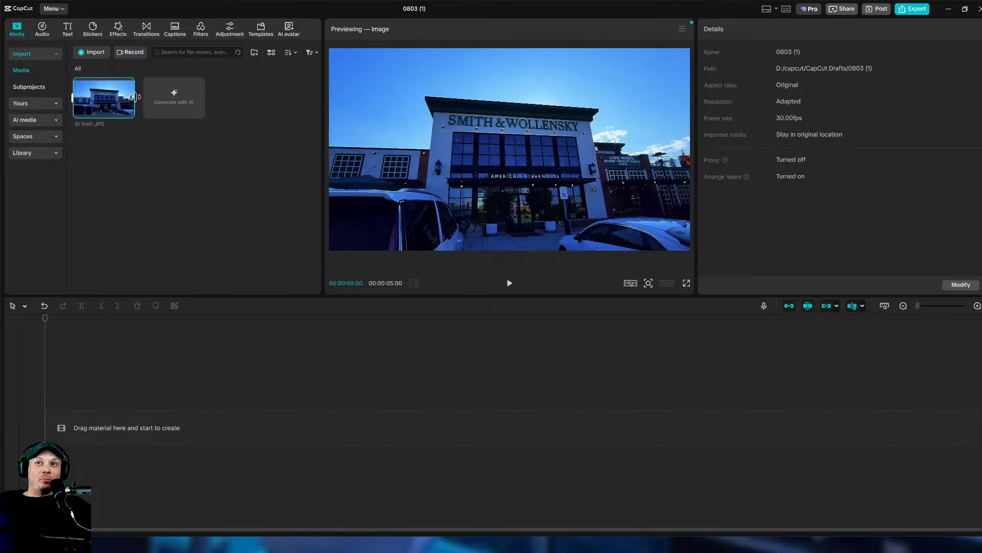
drag(104, 97, 73, 453)
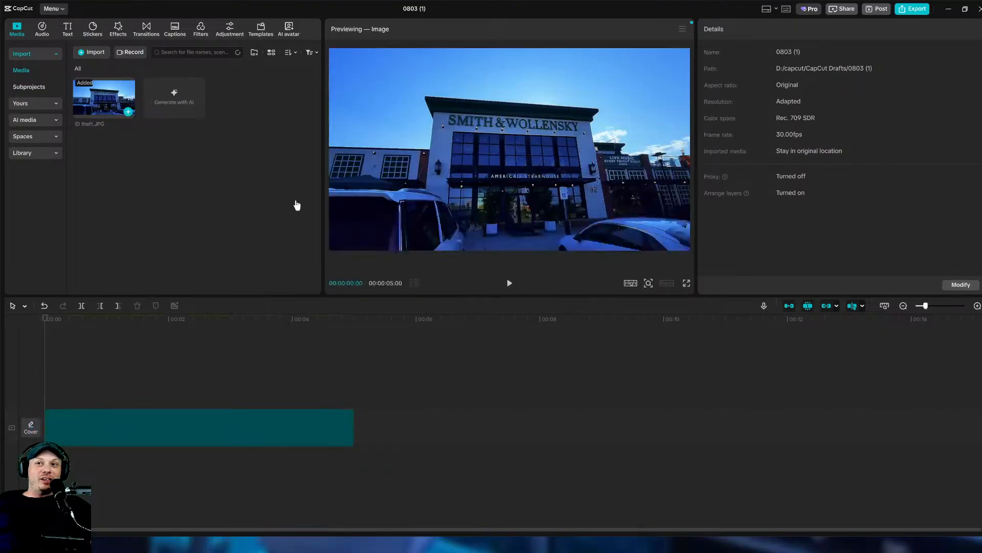
Import the older thumbnail image of the shocked host in front of a blue studio background from Downloads.
click(91, 52)
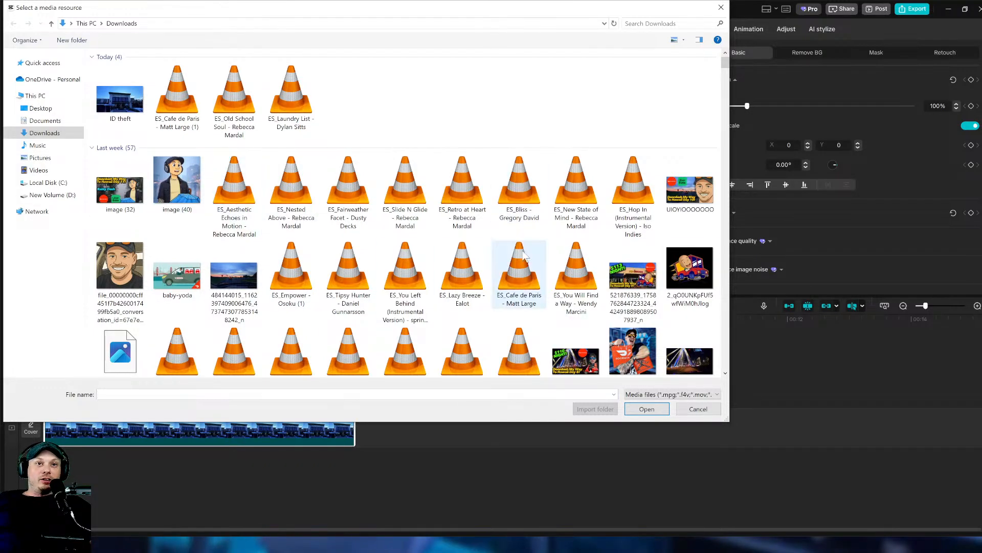
scroll(517, 276, down, 5)
scroll(527, 243, down, 15)
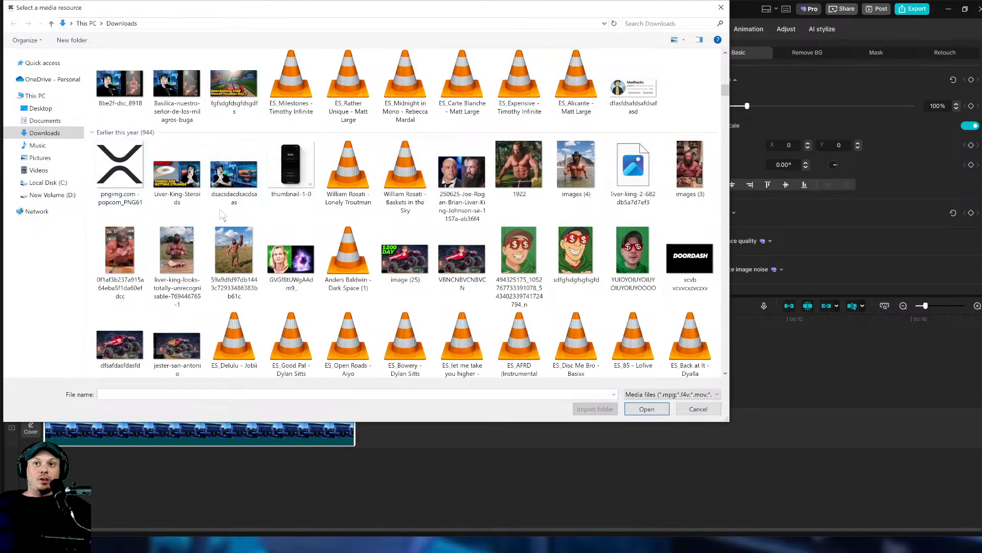
scroll(226, 217, up, 8)
scroll(253, 264, down, 5)
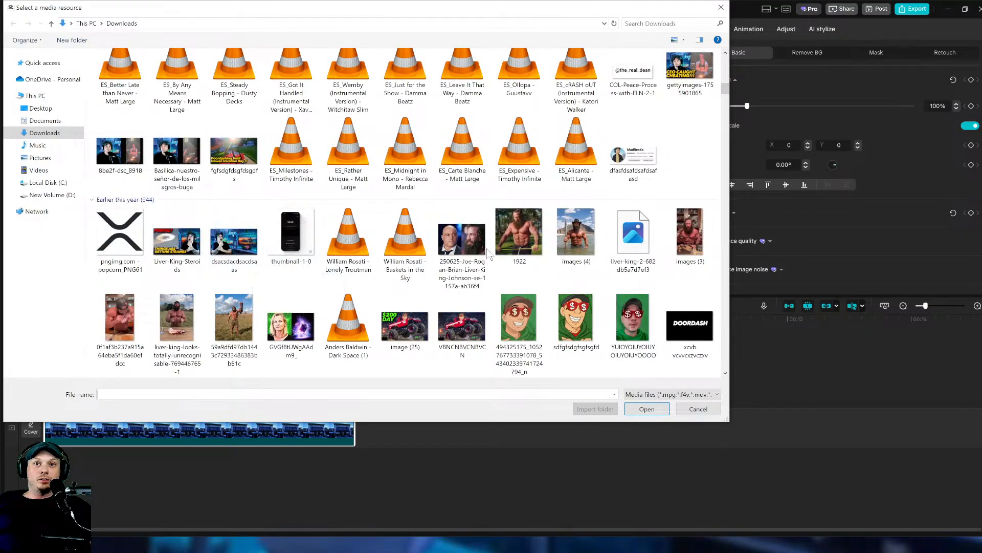
double_click(238, 255)
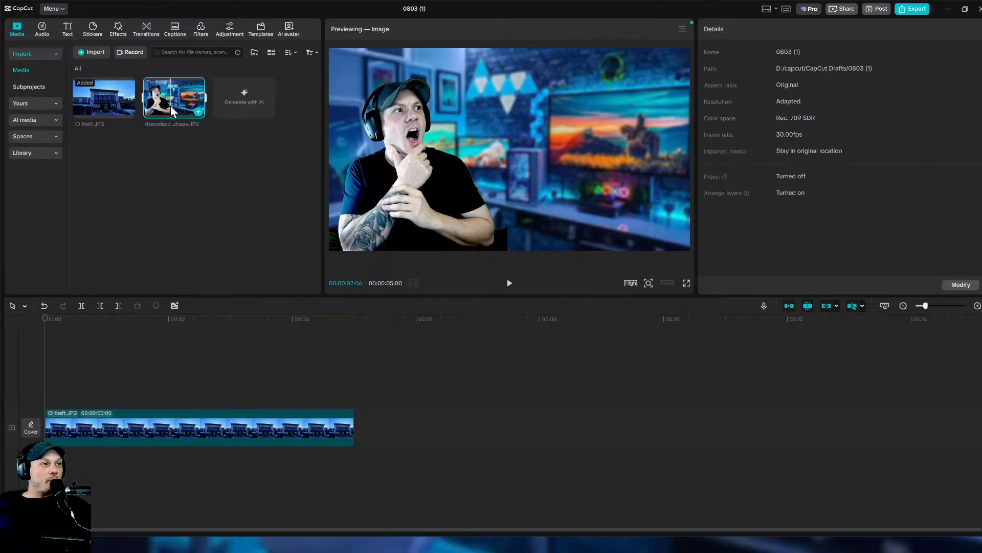
Place the host image on a track above the storefront clip and crop away the half without the host.
drag(170, 105, 48, 391)
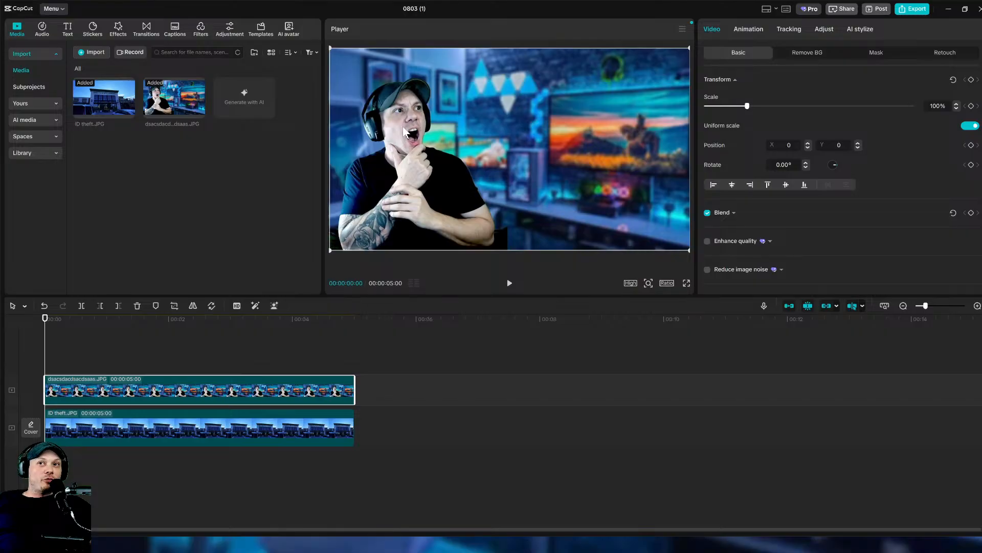
click(174, 305)
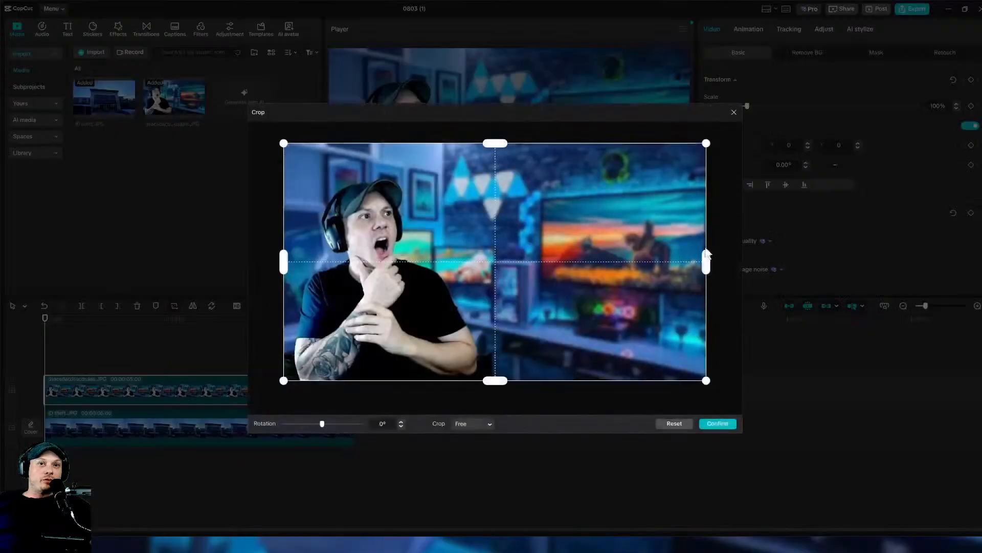
drag(705, 269, 483, 281)
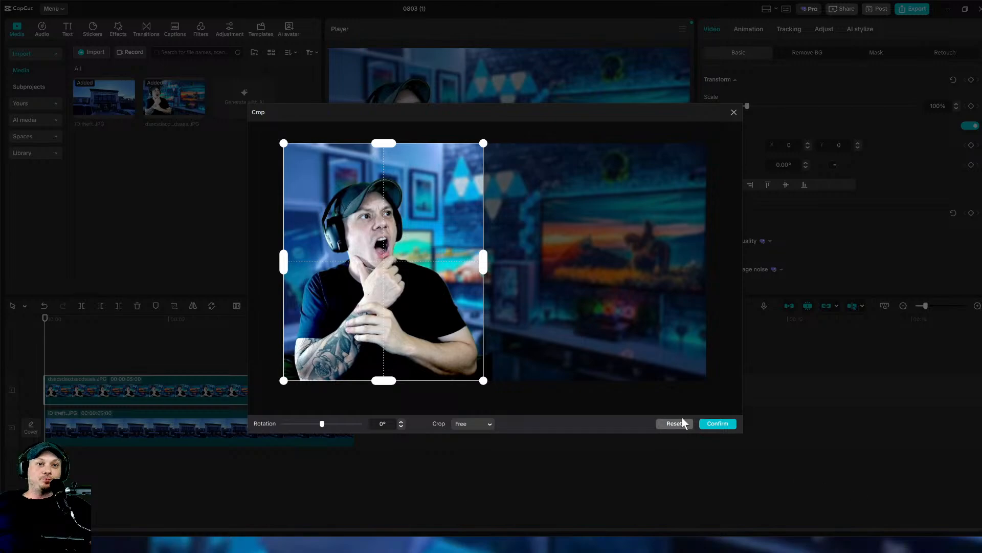
click(725, 425)
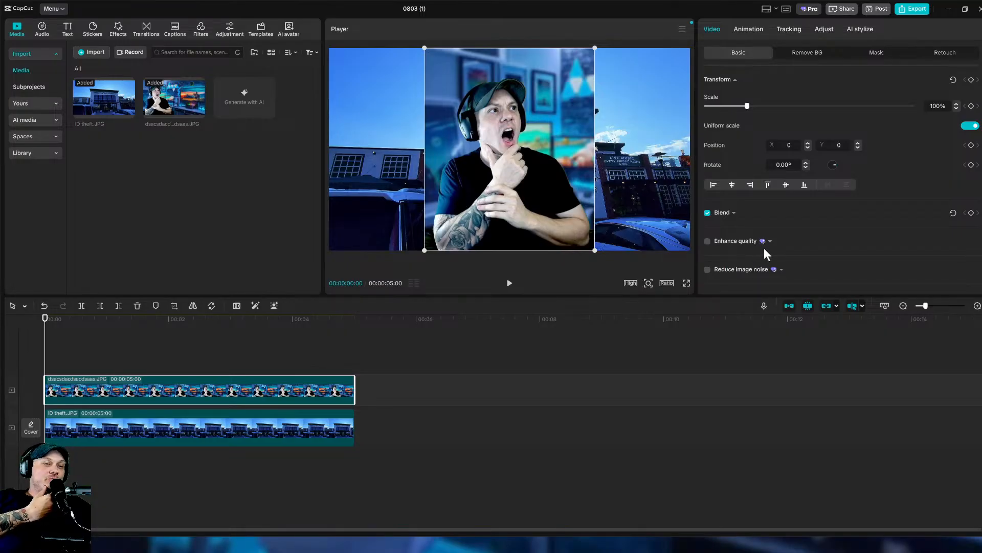
scroll(770, 240, down, 5)
mouse_move(793, 208)
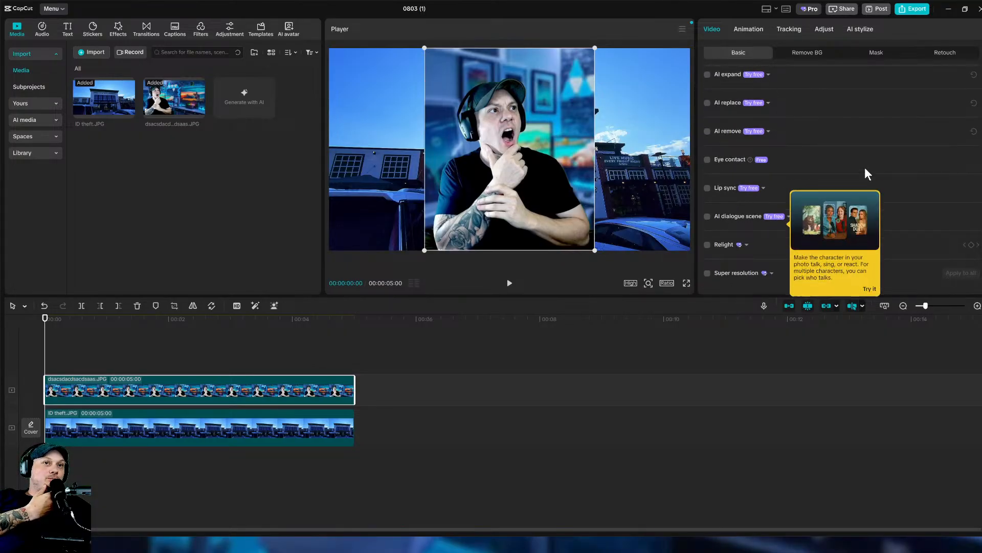
scroll(823, 212, up, 5)
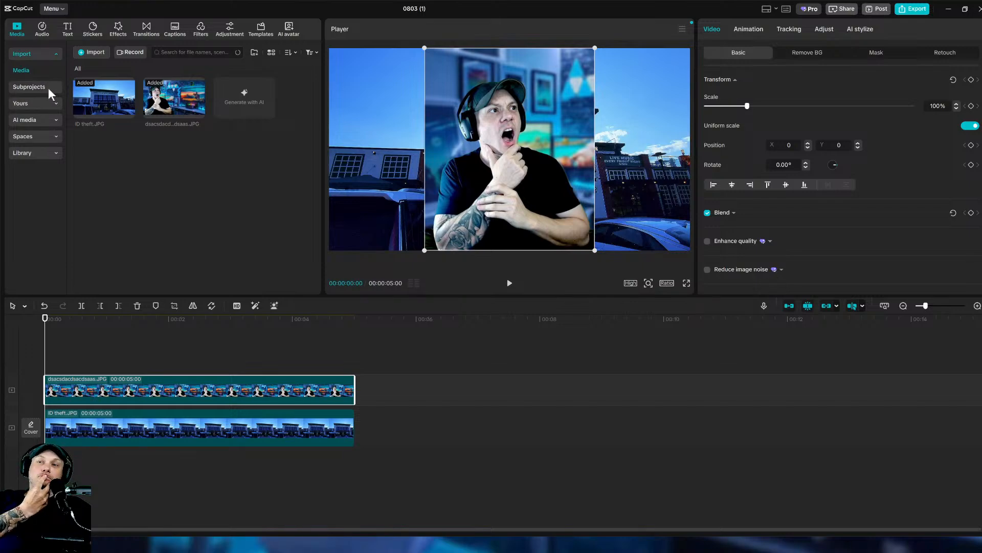
click(43, 31)
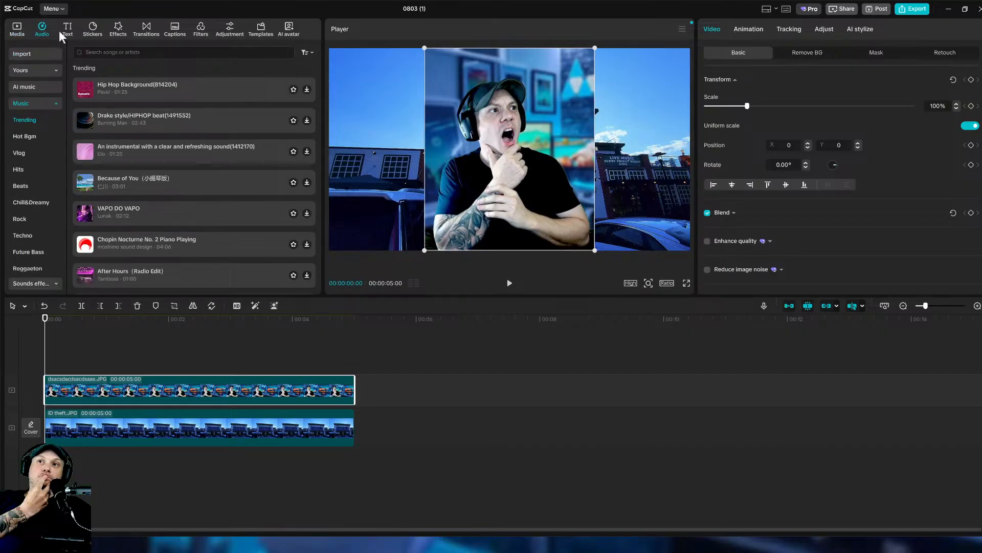
click(64, 31)
click(13, 32)
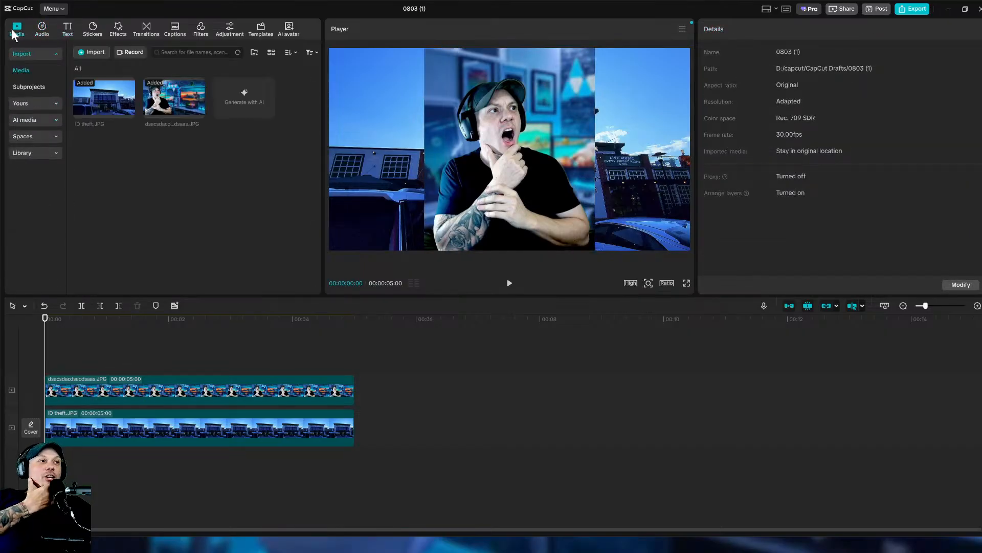
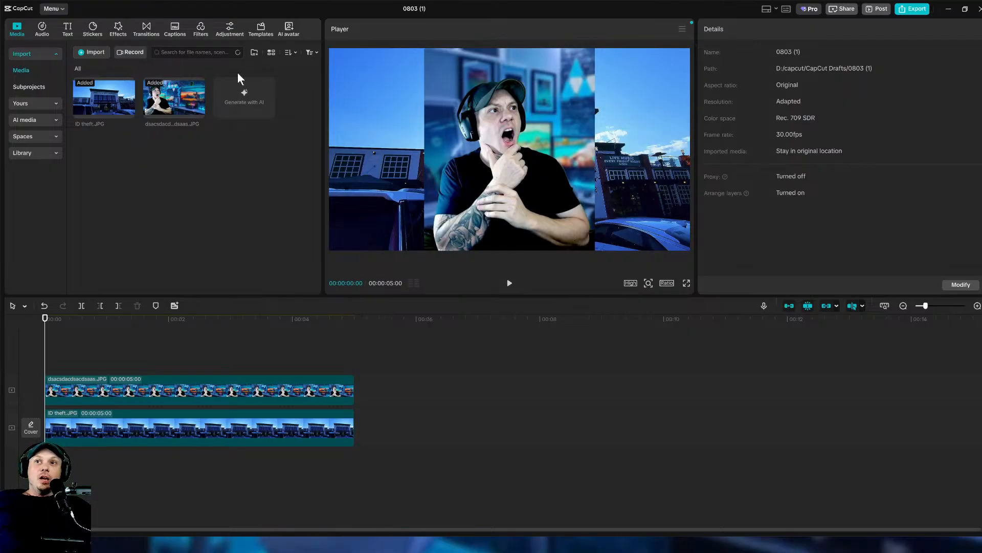
Remove the background of the cropped host image with Auto removal.
click(297, 390)
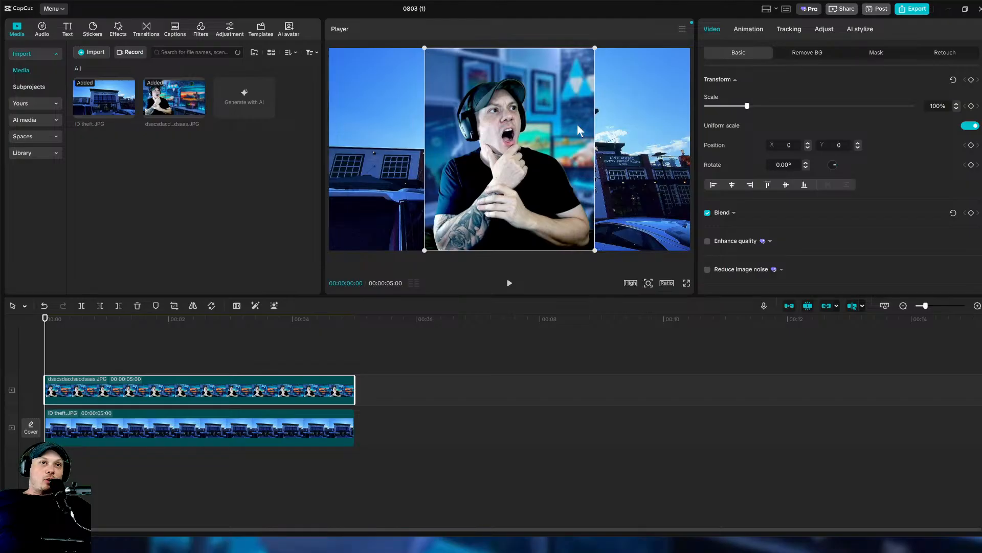
click(812, 55)
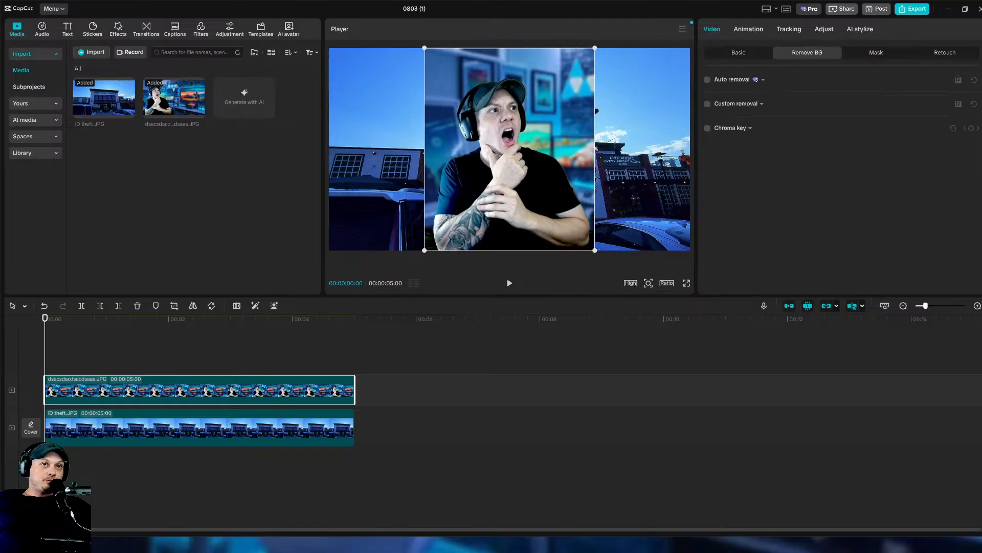
click(707, 80)
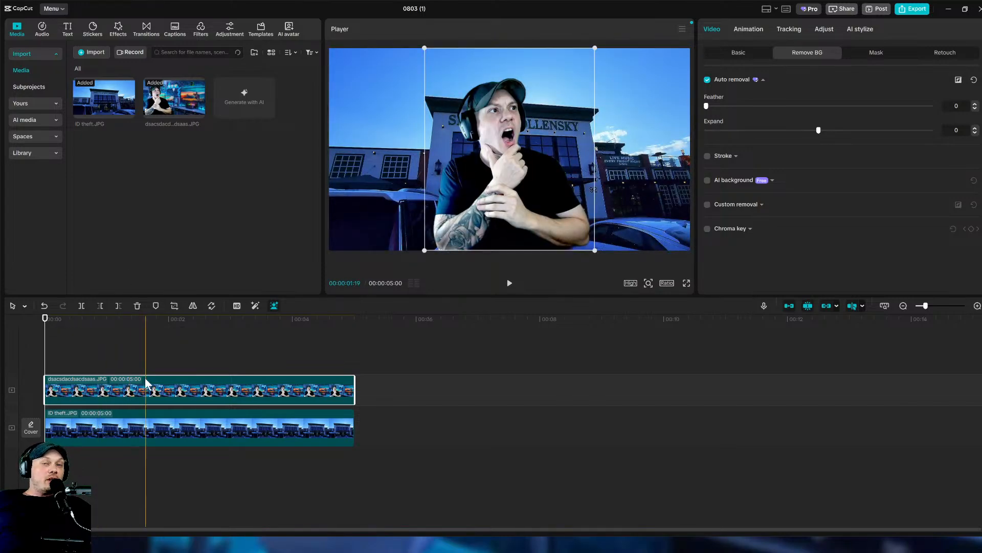
Mirror the host cutout and move it to the right side of the frame, uncovering the storefront sign.
click(196, 306)
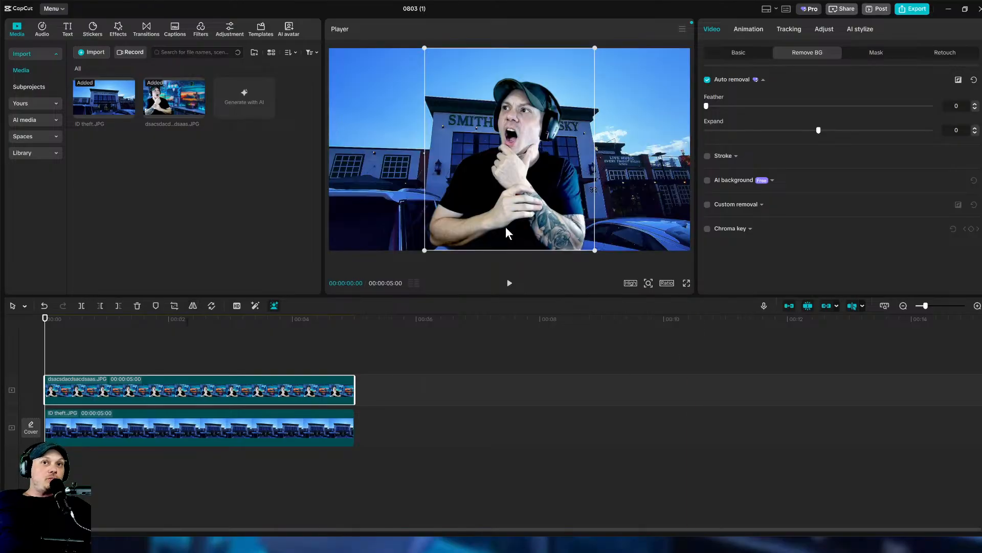
drag(505, 226, 601, 225)
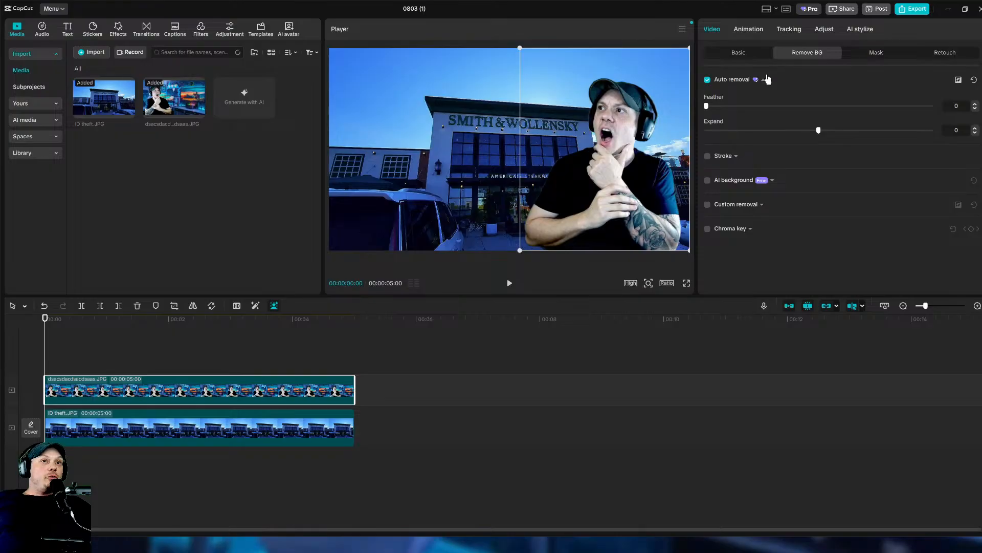
Enable a stroke around the host cutout and choose the Luminescence style.
click(708, 156)
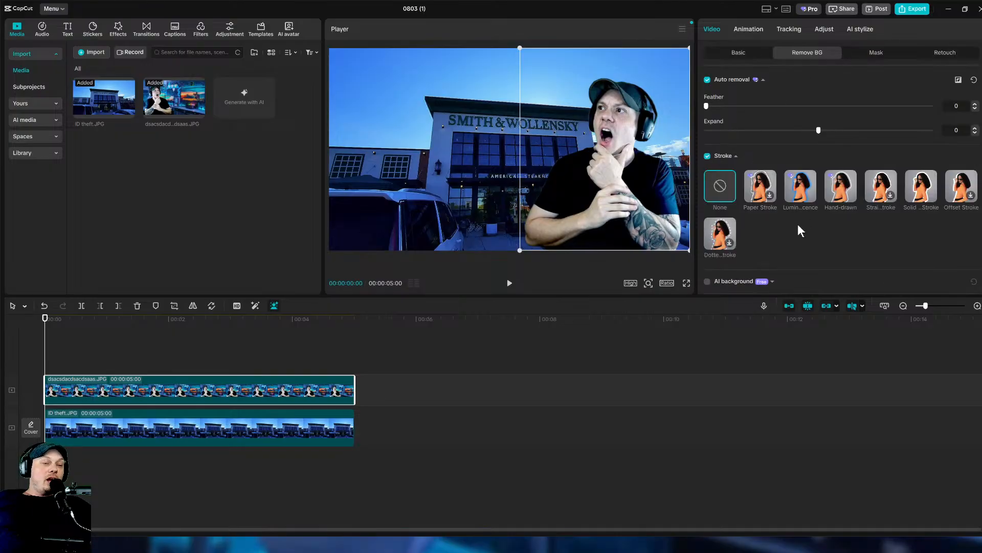
click(801, 190)
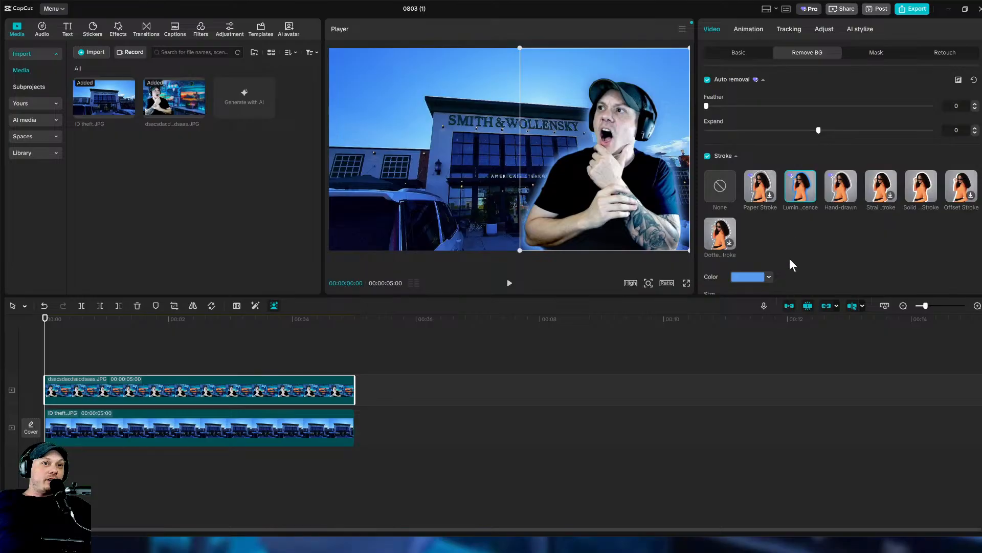
Try red EB5C5C as the host cutout's stroke color and undo the color changes.
scroll(783, 252, down, 1)
click(767, 239)
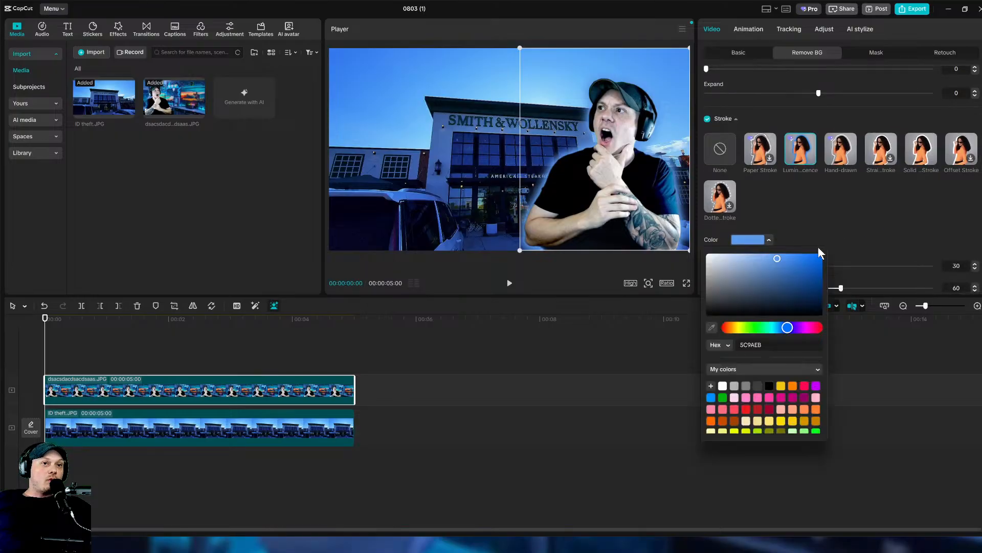
drag(781, 336, 698, 340)
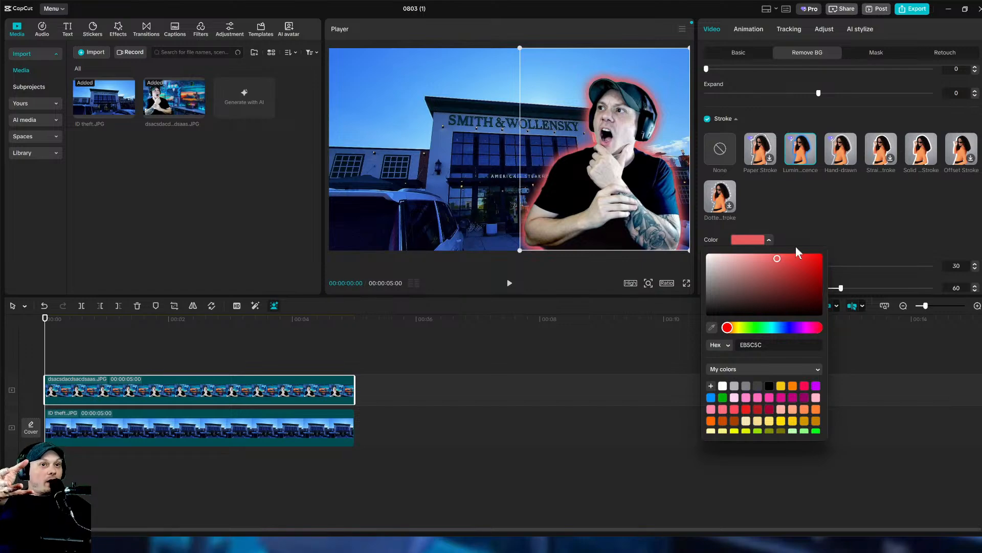
click(815, 211)
click(45, 305)
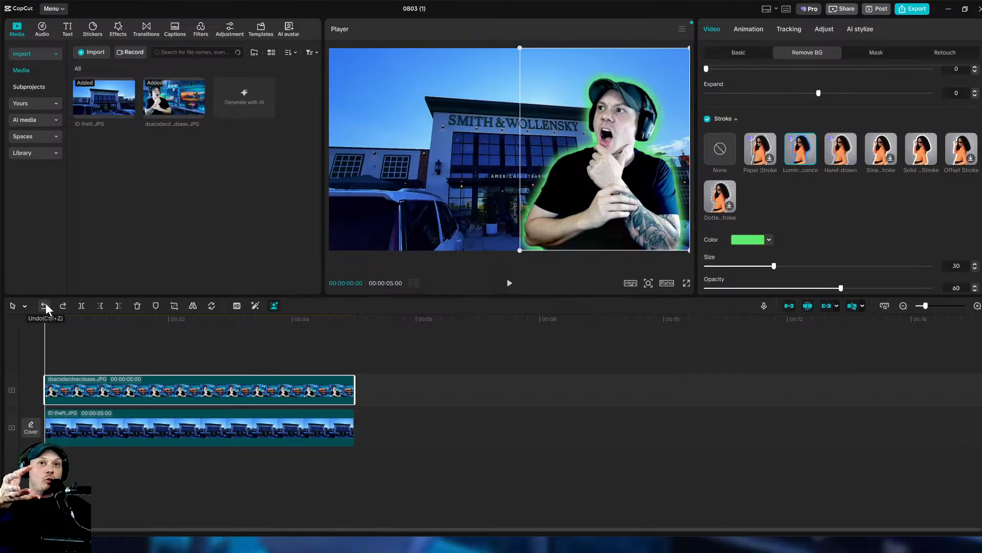
click(44, 306)
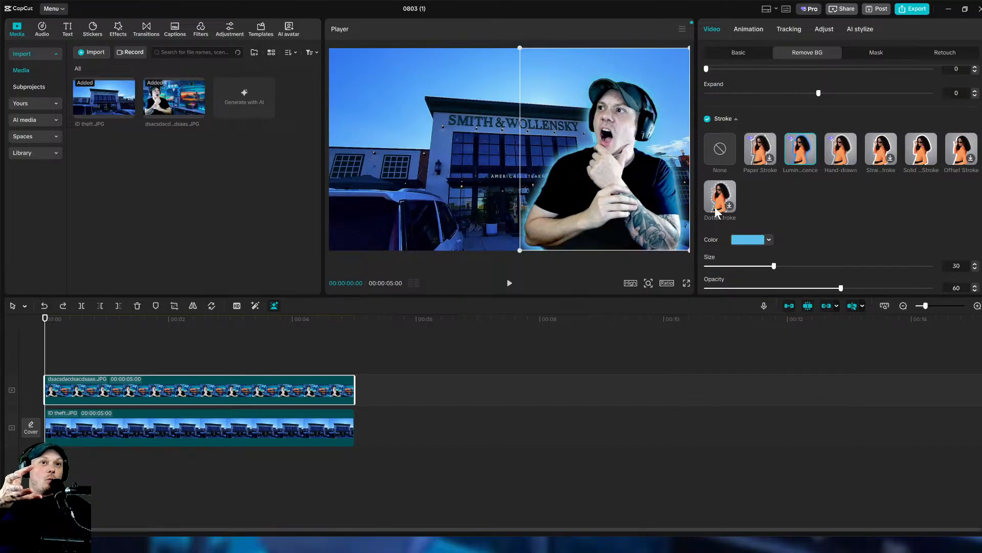
Set the host cutout's stroke to near-black 131313 with size 18 and opacity 35.
click(768, 239)
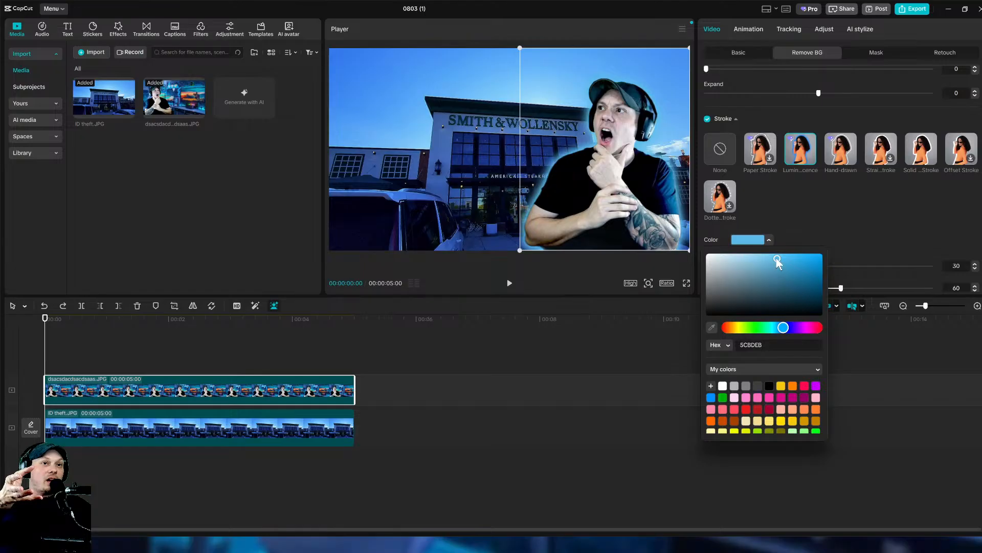
drag(776, 258, 708, 307)
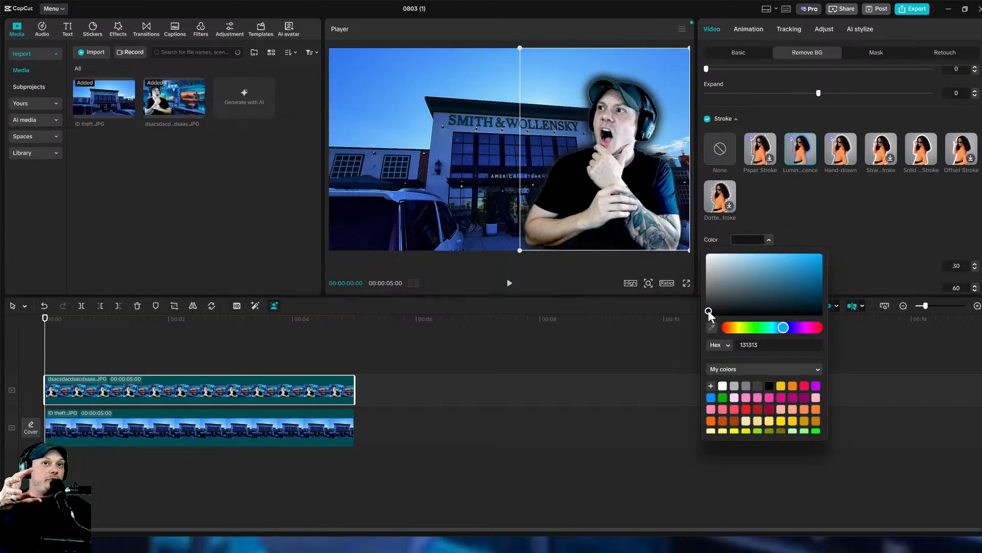
click(833, 248)
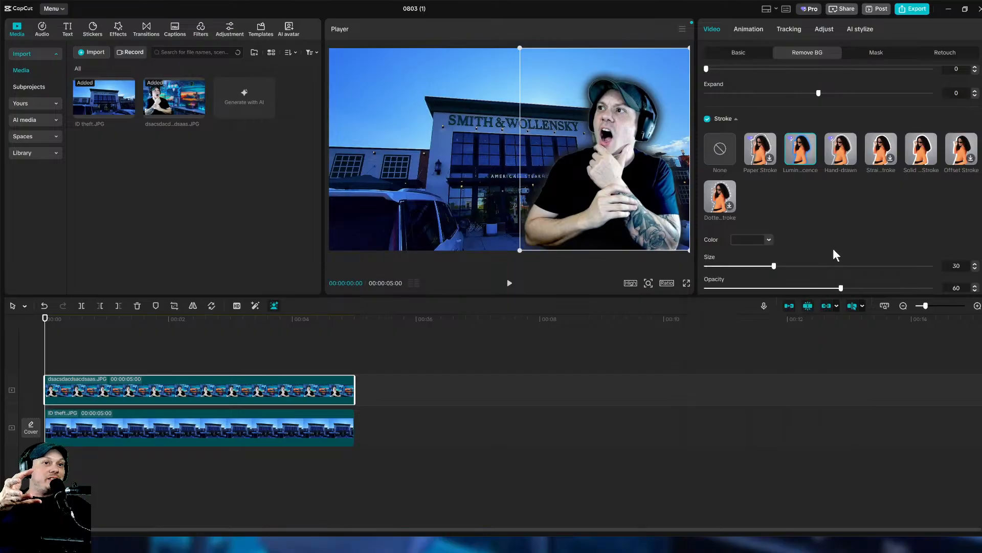
scroll(858, 216, down, 3)
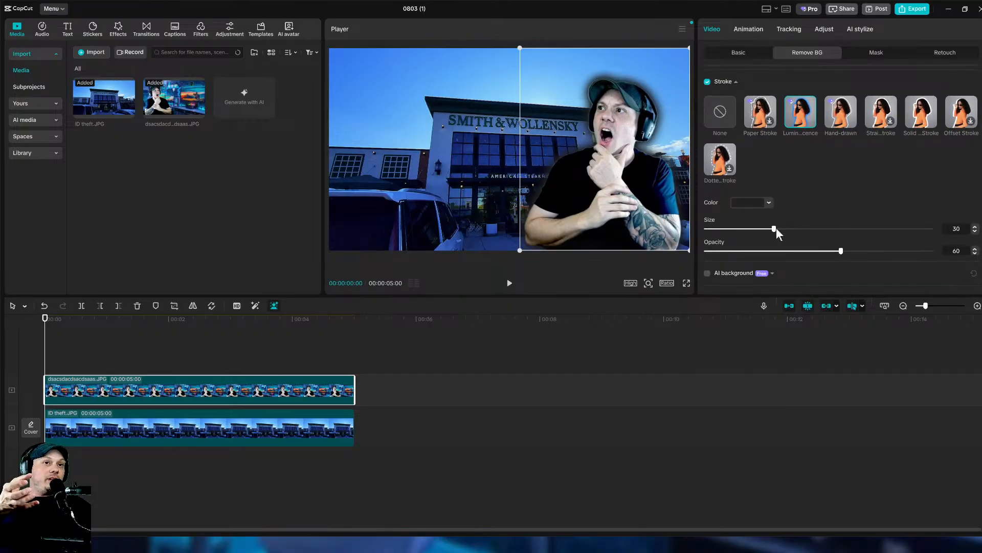
drag(774, 229, 747, 228)
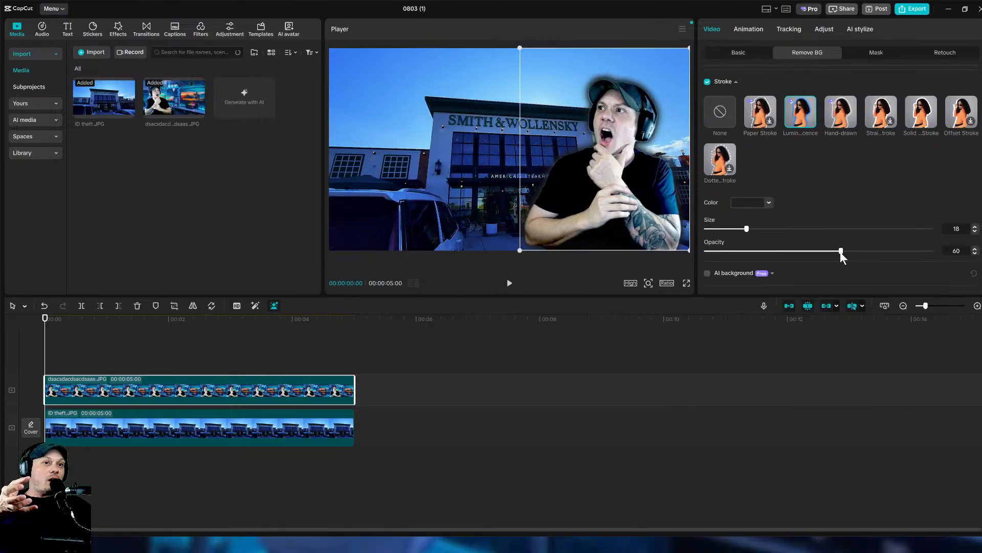
drag(841, 251, 784, 251)
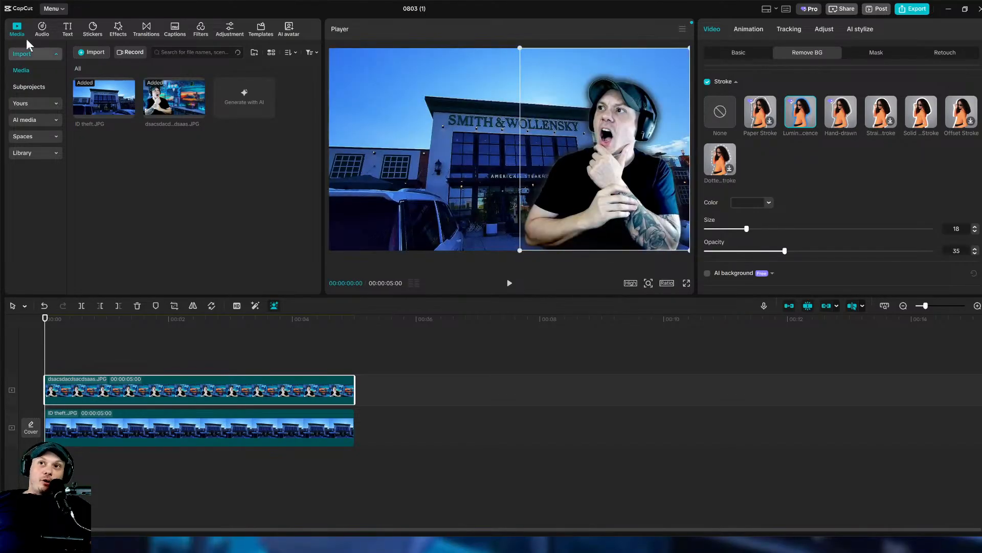
Open the saved text presets and load the yellow "GREATEST PSYOP EVER" preset, Text presets11.
click(67, 30)
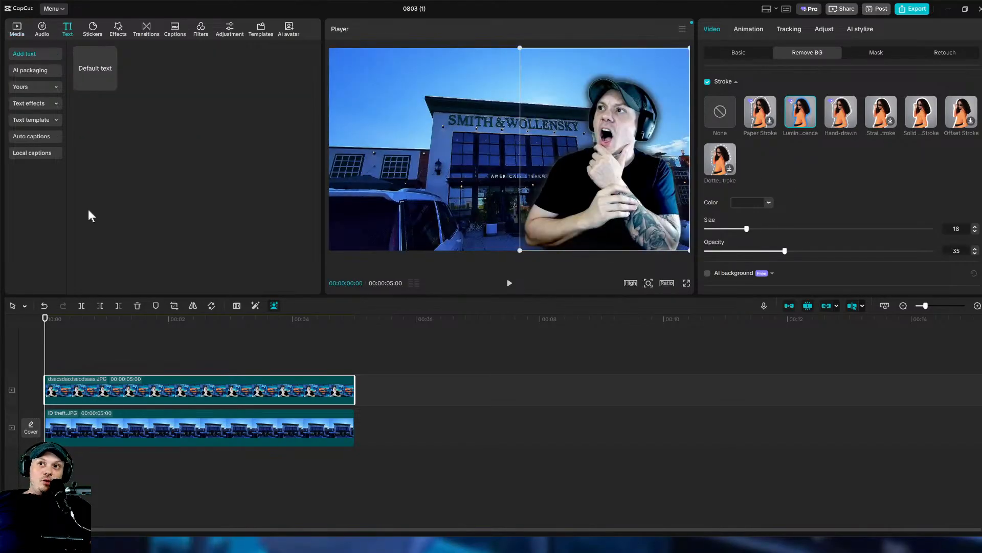
click(44, 87)
click(51, 120)
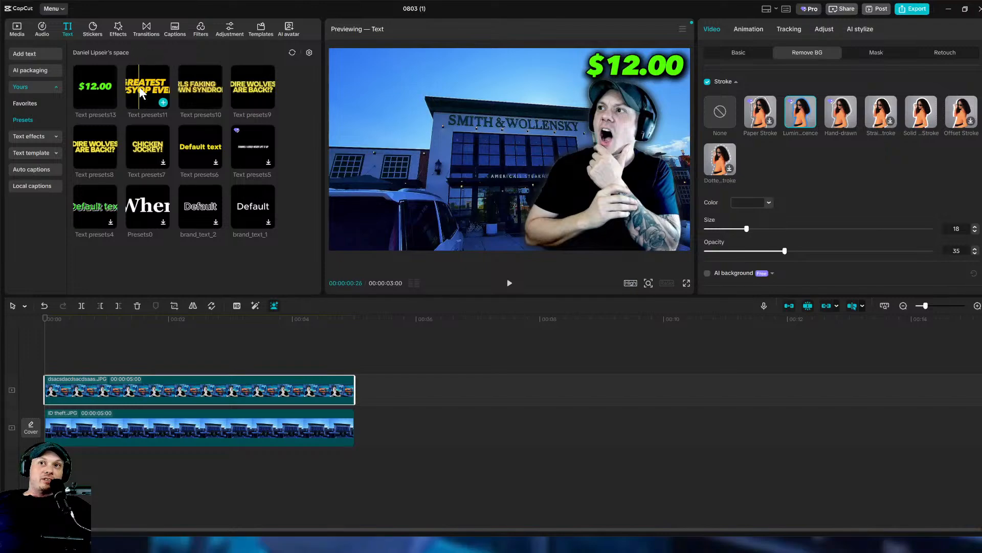
click(142, 92)
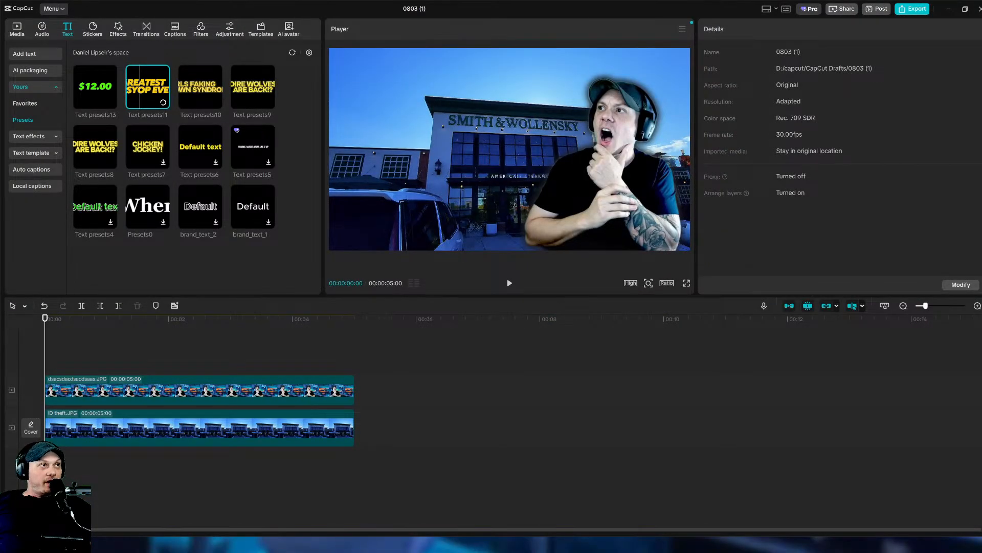
Switch to YouTube Studio in the browser and examine the channel's analytics, especially the revenue over the last 28 days.
key(alt+Tab)
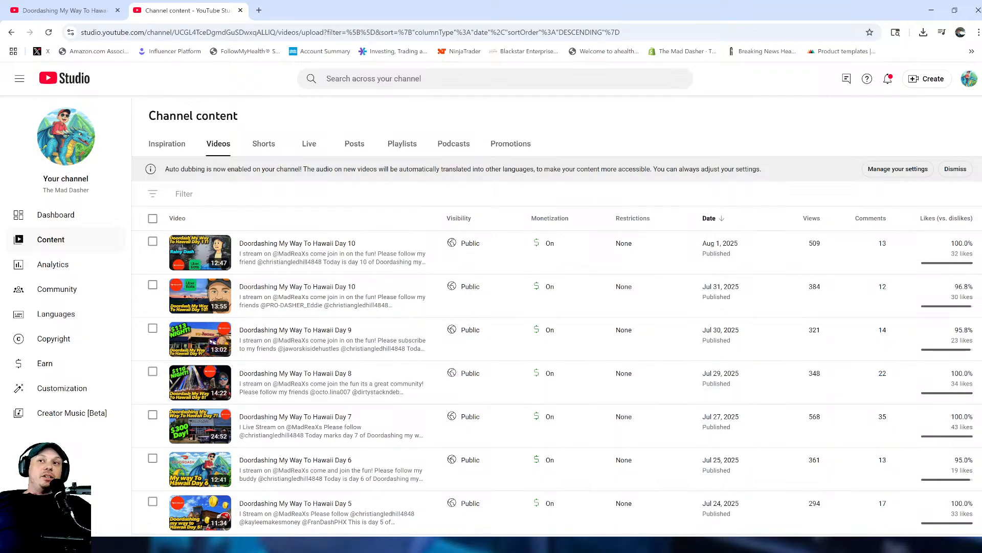
click(74, 266)
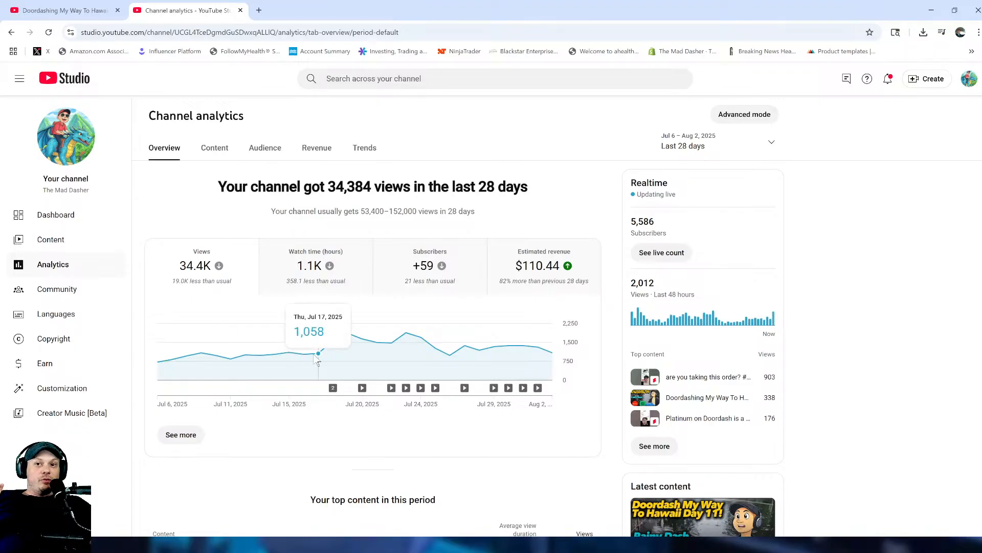
click(315, 148)
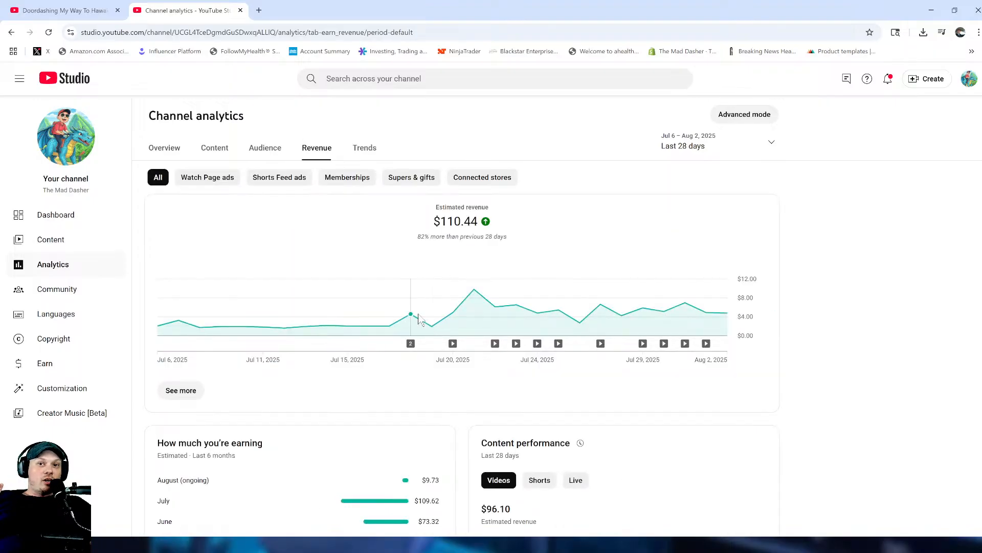
mouse_move(418, 322)
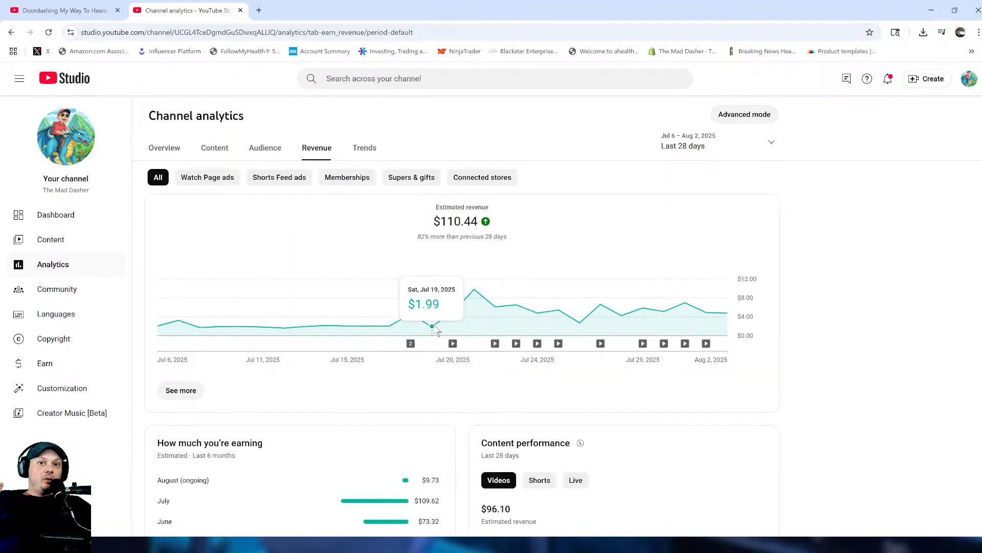
mouse_move(457, 313)
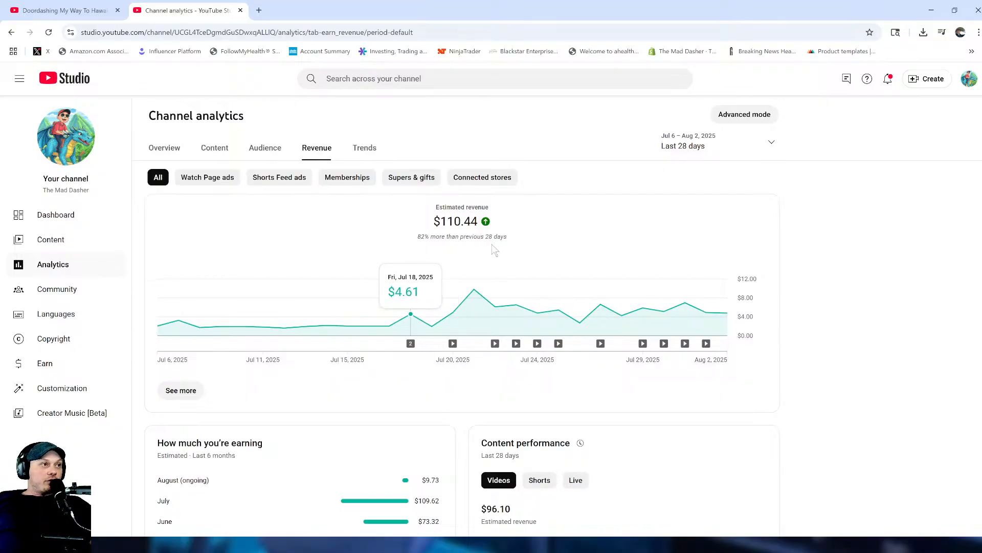
scroll(890, 326, down, 5)
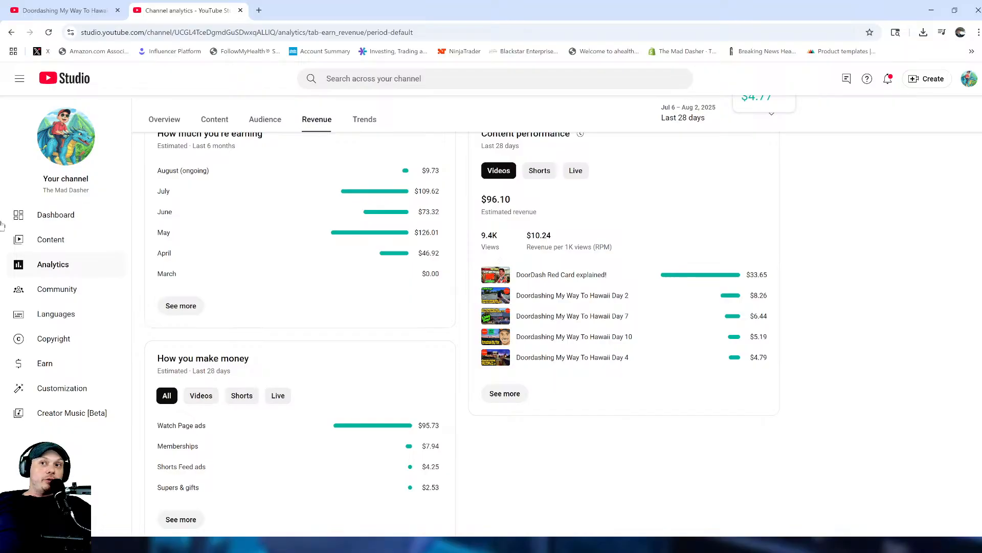
Examine the list of the channel's published videos, including their dates, views, comments and likes.
click(56, 242)
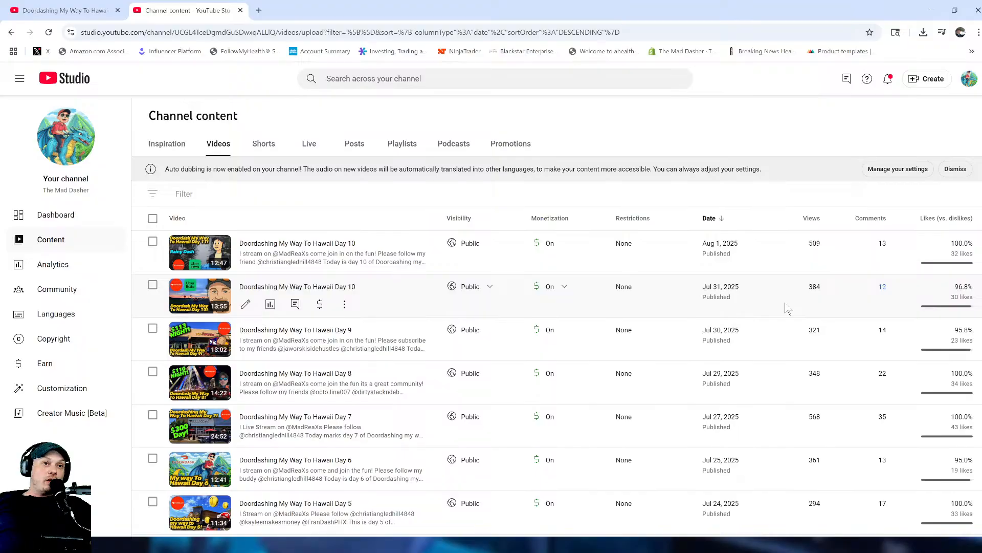
scroll(788, 338, down, 6)
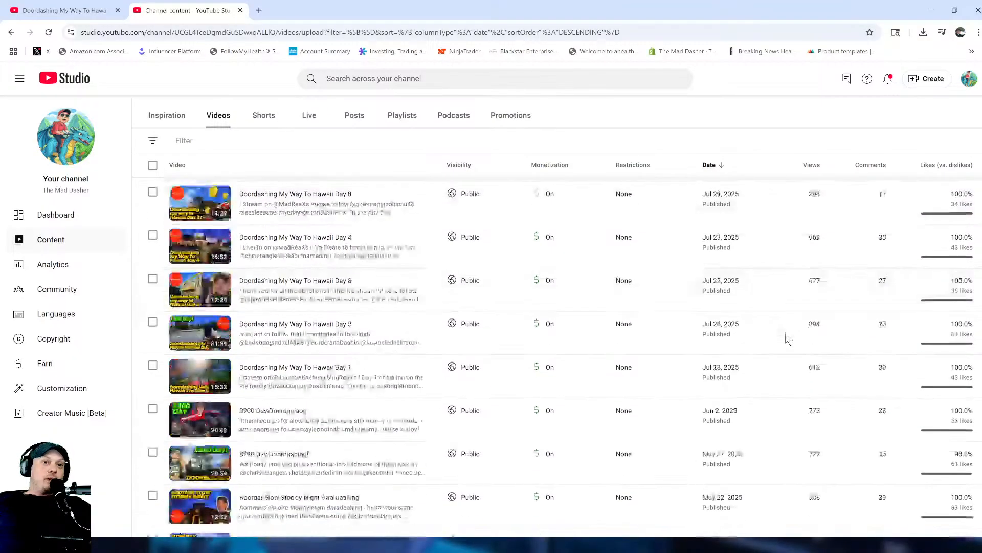
scroll(787, 339, down, 15)
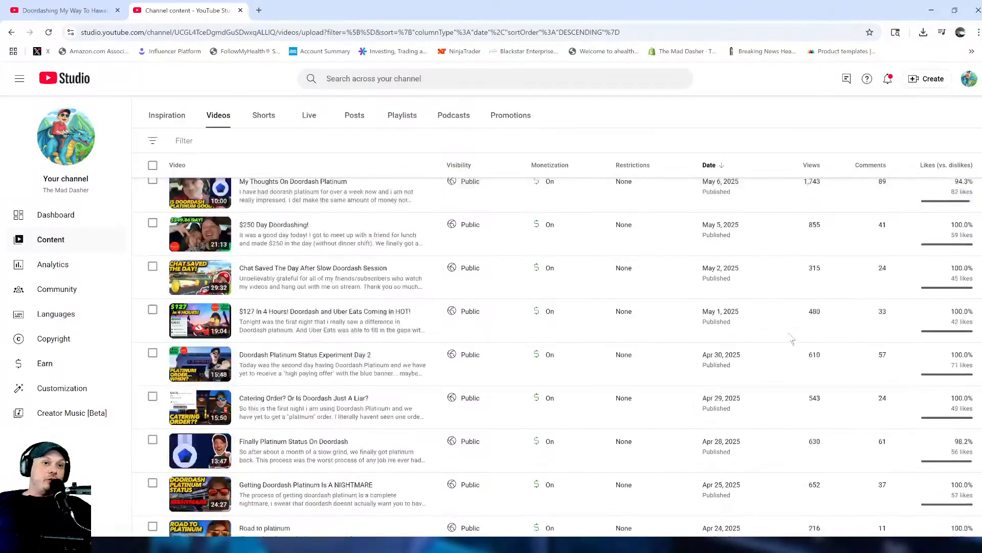
scroll(794, 338, up, 3)
scroll(844, 351, down, 6)
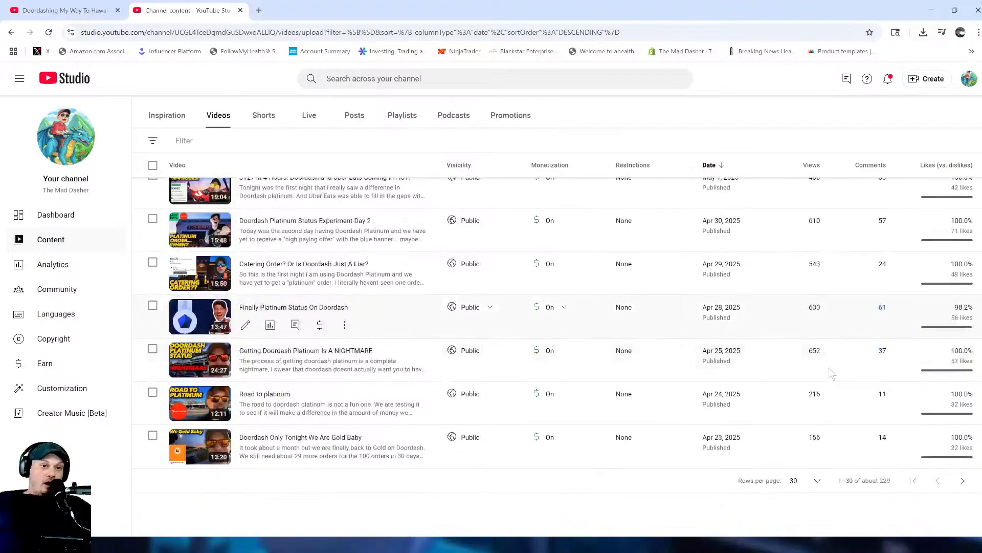
scroll(831, 373, up, 20)
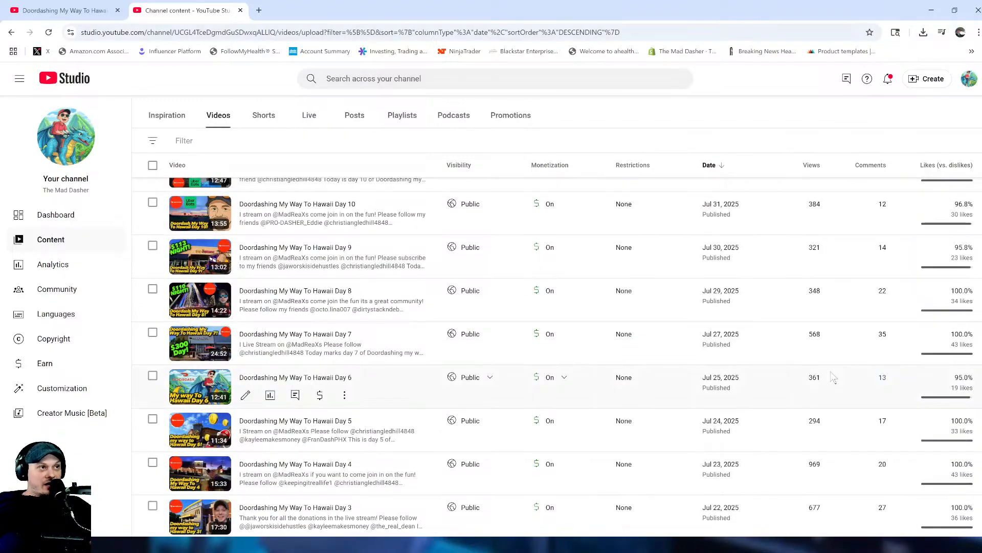
scroll(831, 375, up, 3)
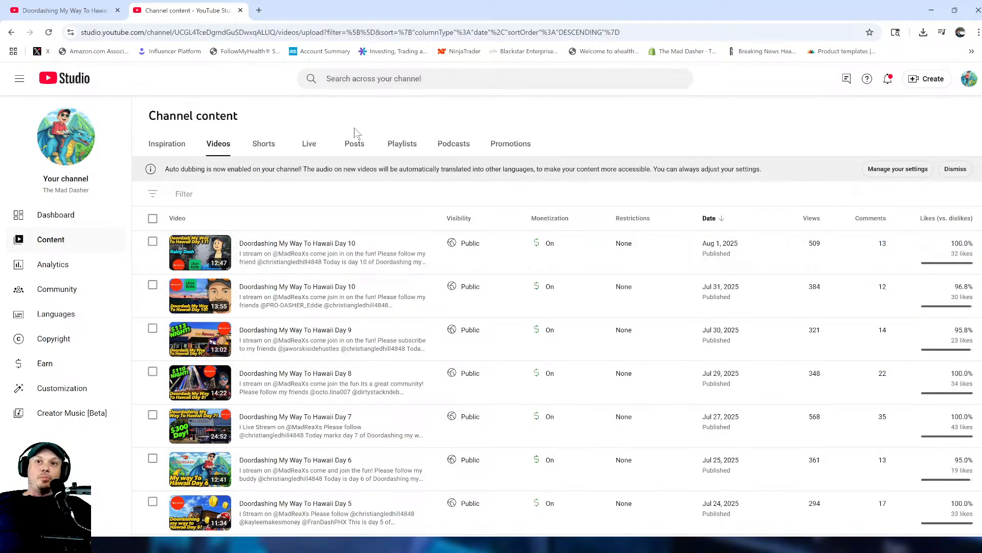
Return to the channel's revenue analytics and view the video analytics of "DoorDash Red Card explained!".
click(60, 266)
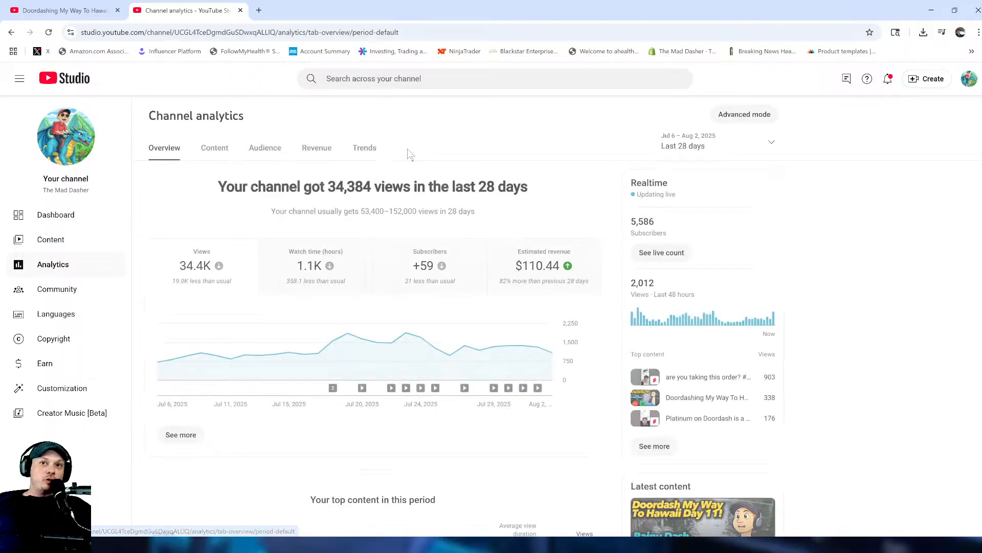
click(317, 151)
scroll(798, 238, down, 5)
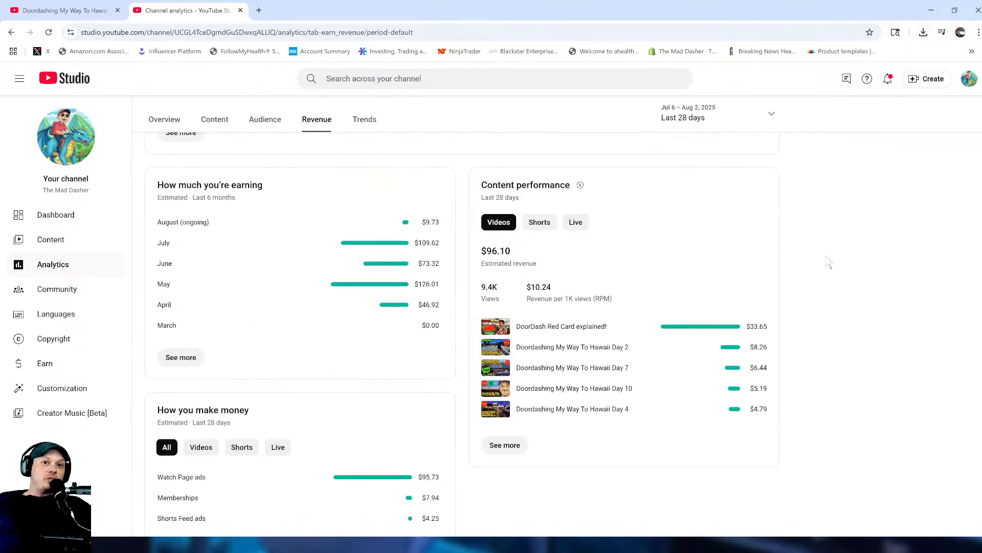
click(558, 327)
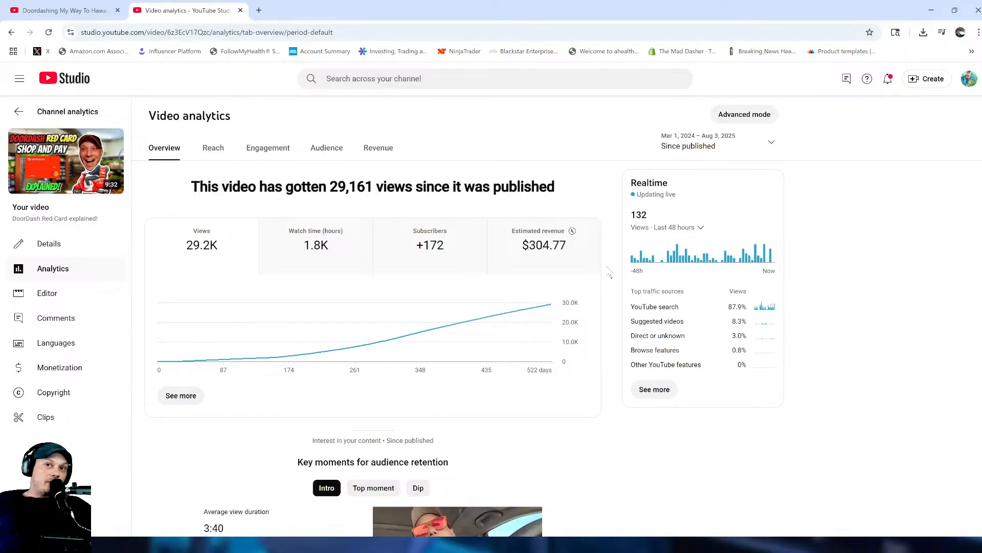
Go back to the channel's revenue analytics and examine the full per-video revenue report for the last 28 days.
click(21, 116)
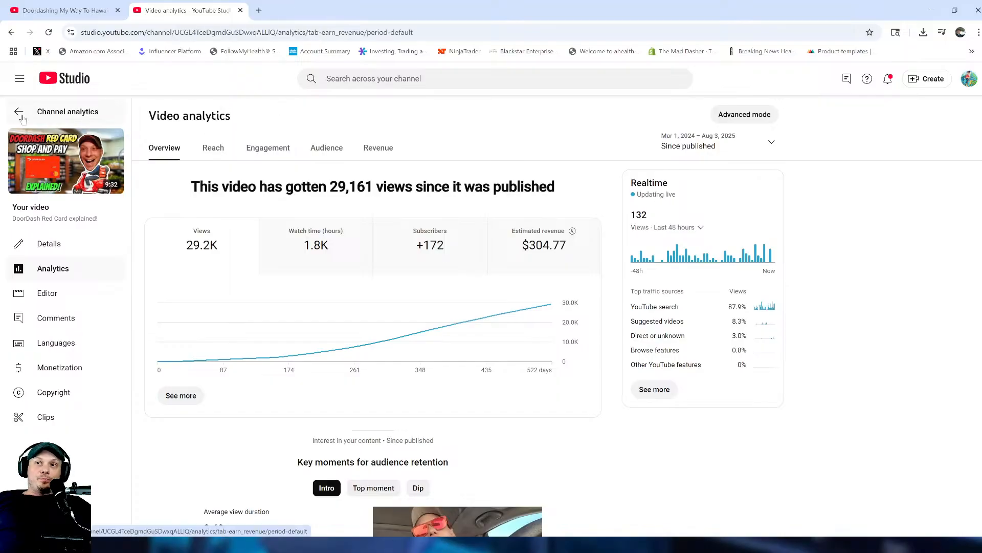
scroll(583, 388, down, 4)
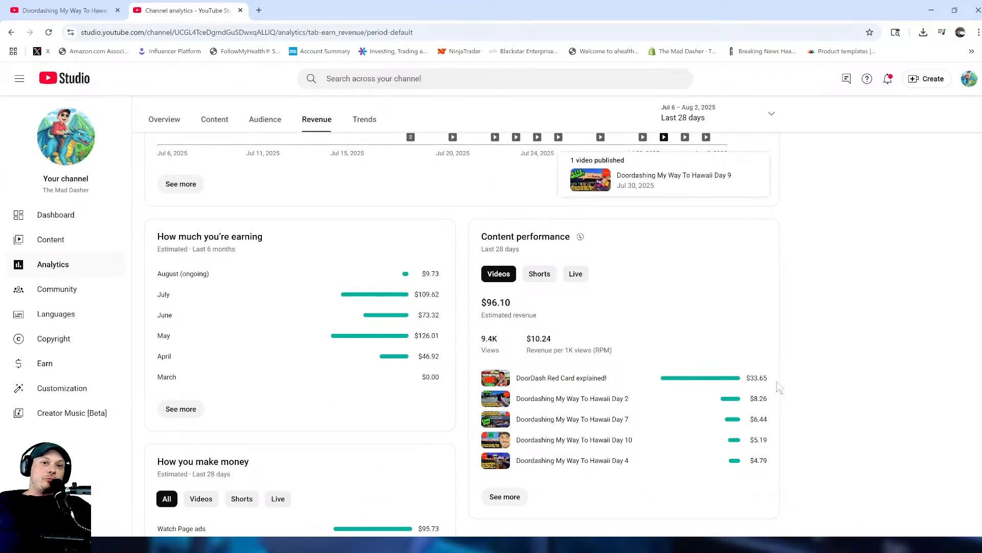
click(524, 496)
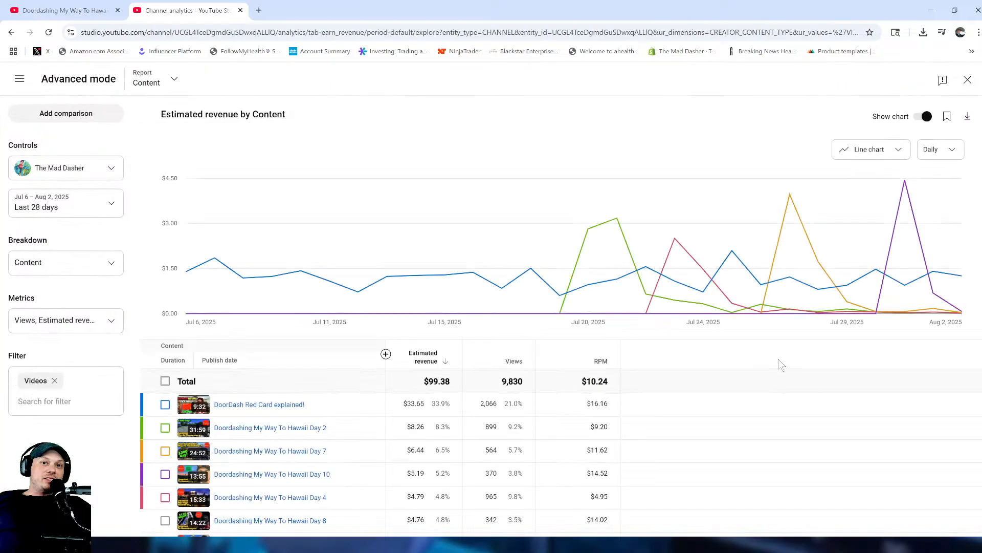
scroll(742, 358, down, 4)
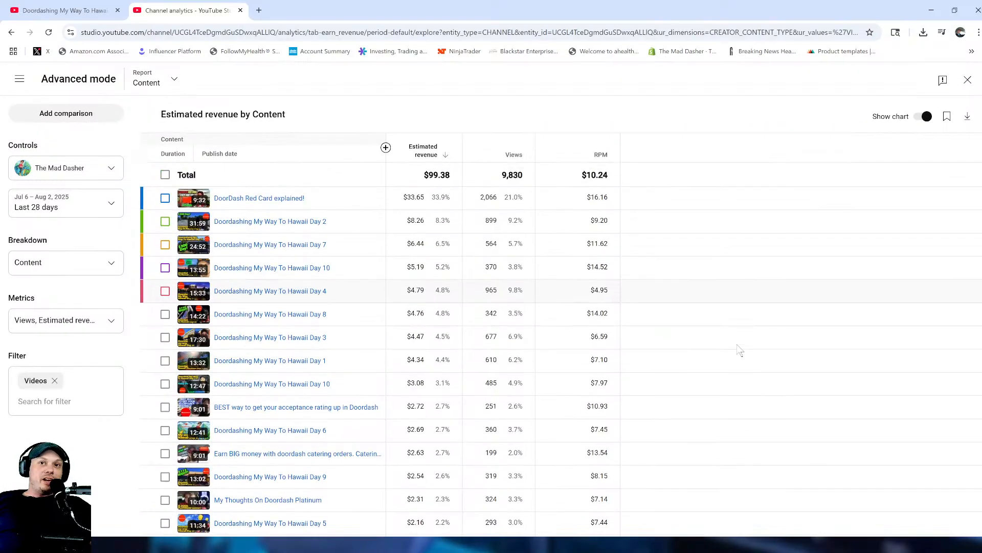
scroll(739, 349, up, 4)
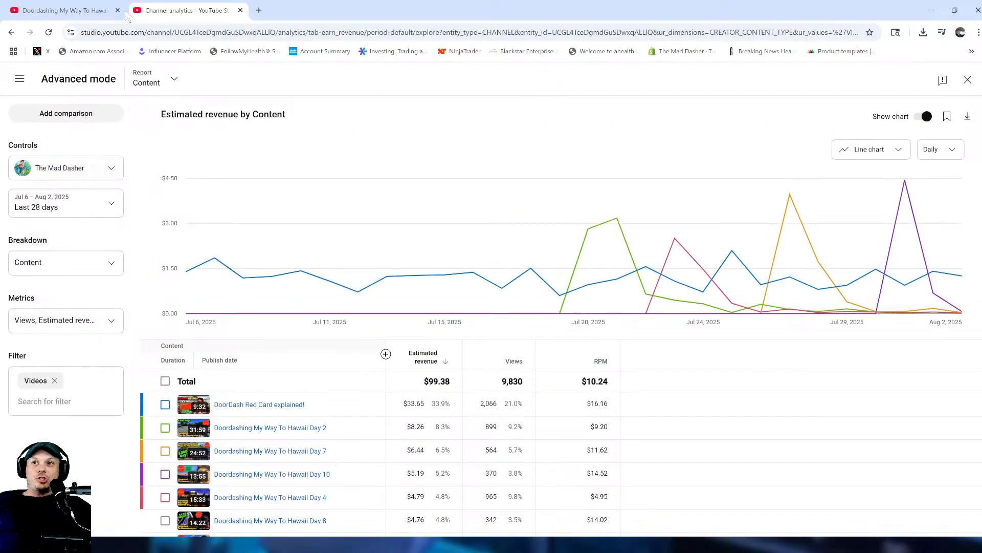
Set the revenue report's date range to Lifetime and inspect the top-earning videos and their thumbnails.
click(121, 211)
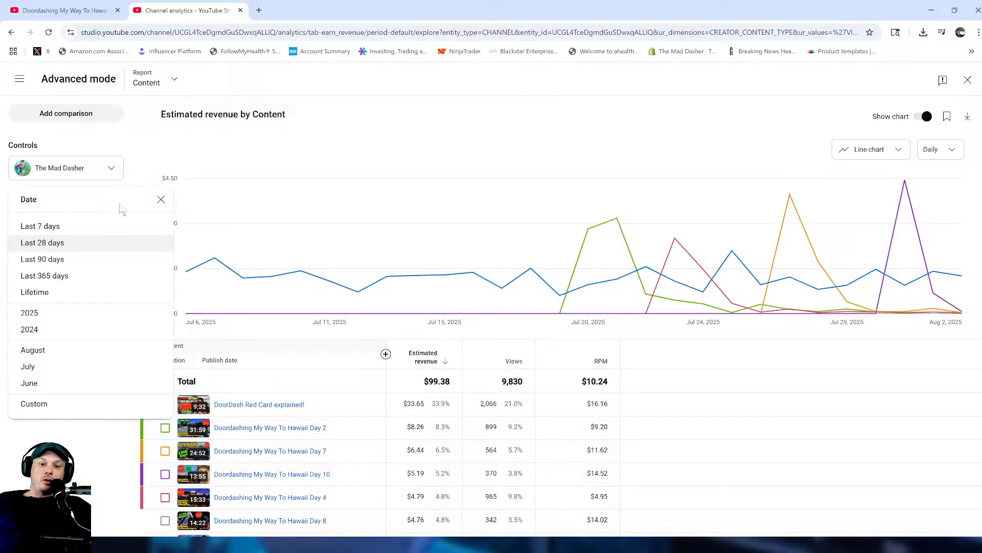
click(96, 292)
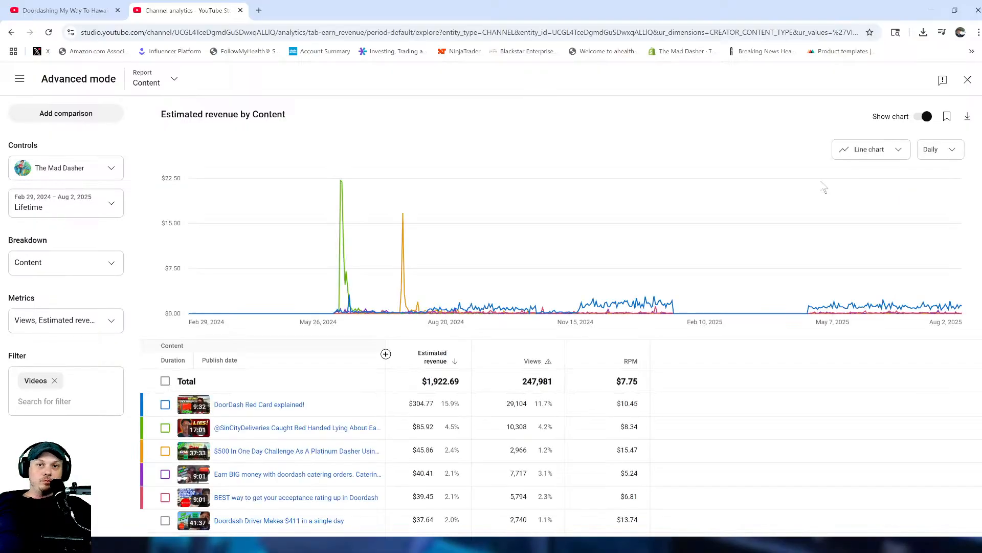
scroll(804, 301, down, 4)
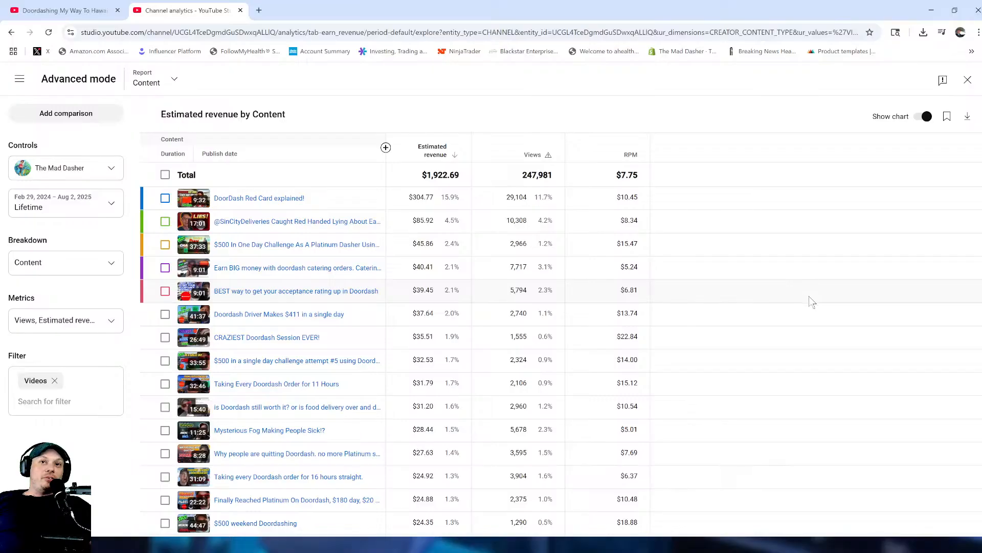
mouse_move(354, 205)
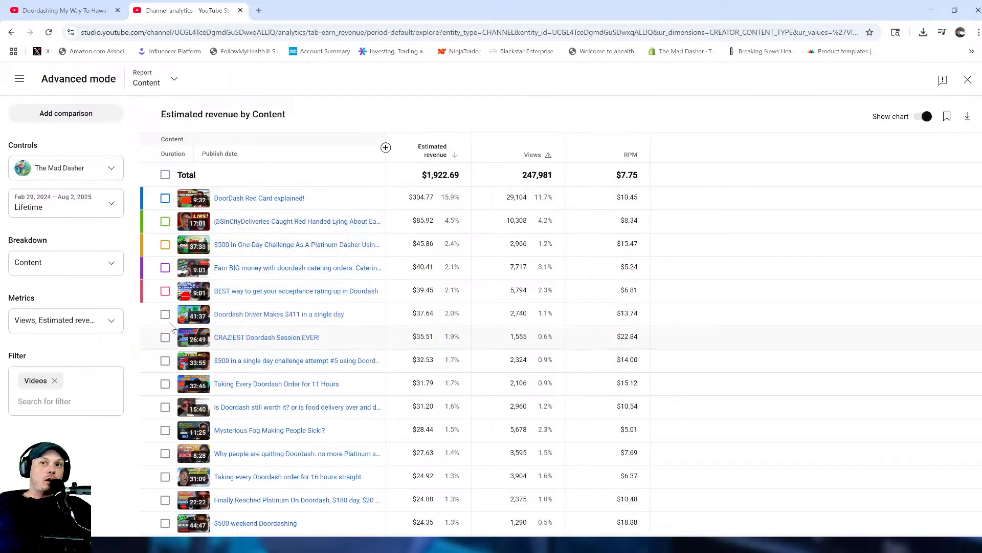
mouse_move(249, 229)
mouse_move(293, 252)
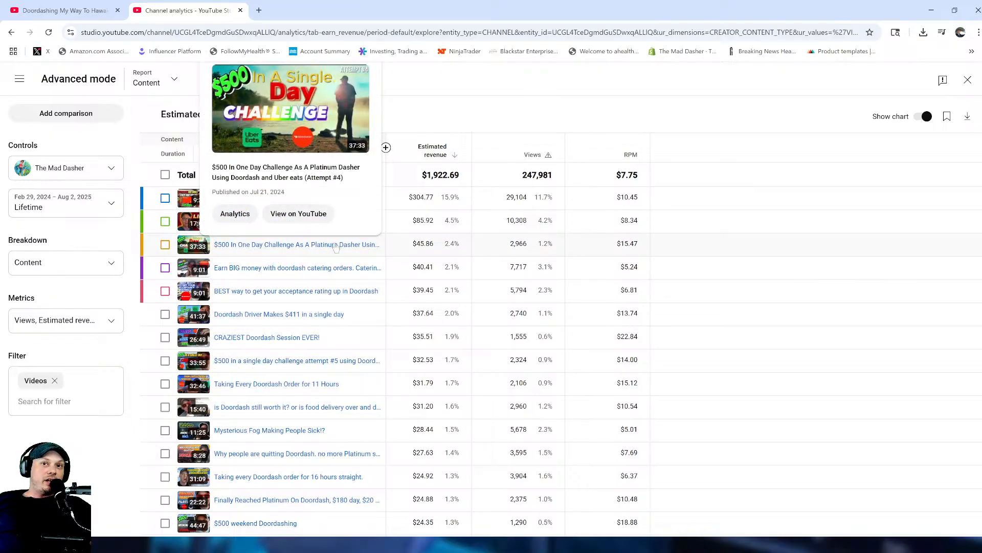
mouse_move(326, 271)
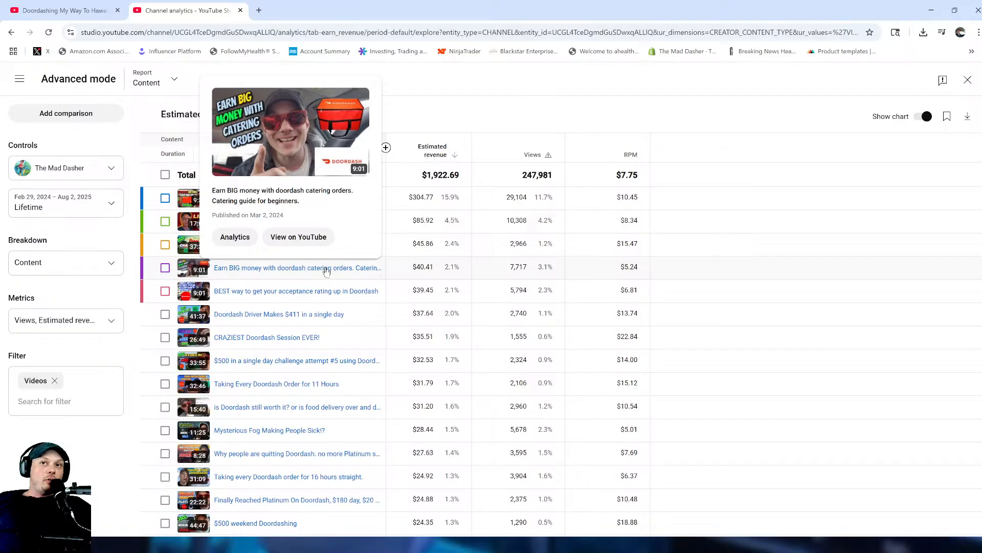
mouse_move(318, 296)
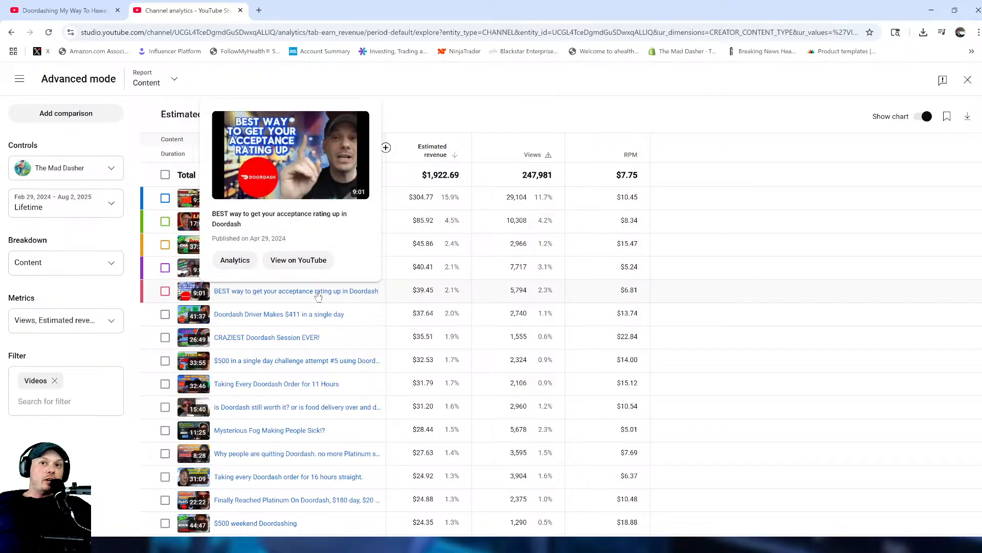
mouse_move(308, 316)
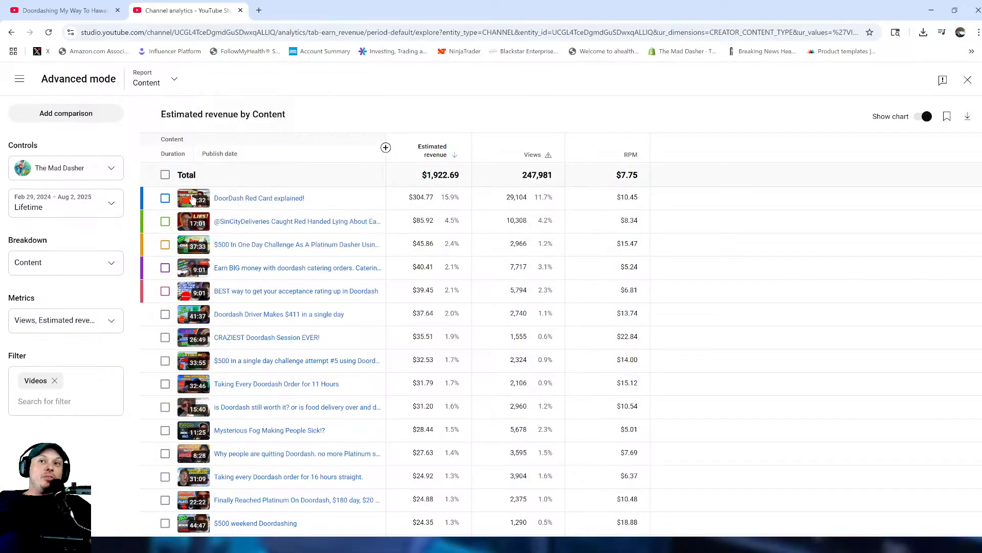
mouse_move(281, 203)
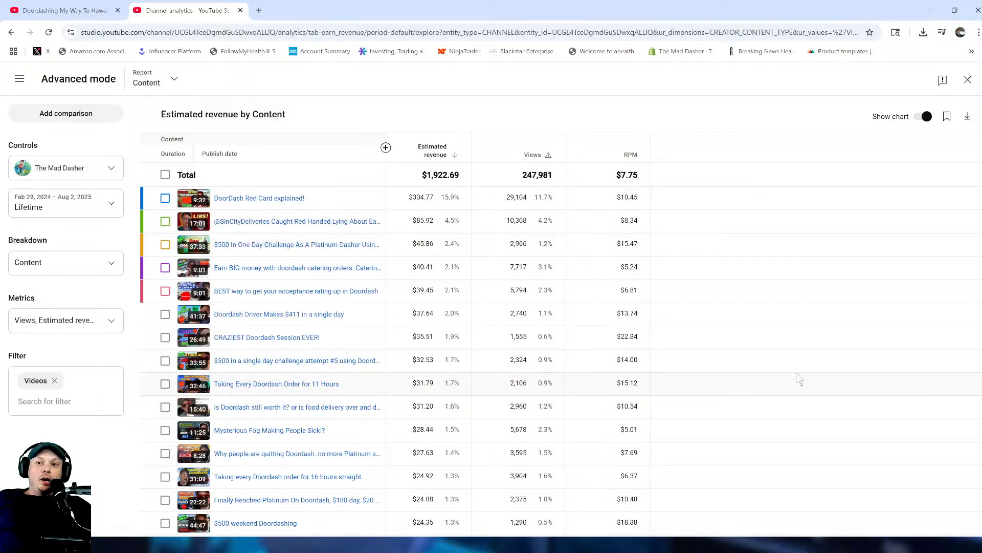
Examine the entire lifetime ranking of videos by estimated revenue, comparing their views and RPM.
scroll(800, 382, down, 7)
scroll(770, 329, down, 5)
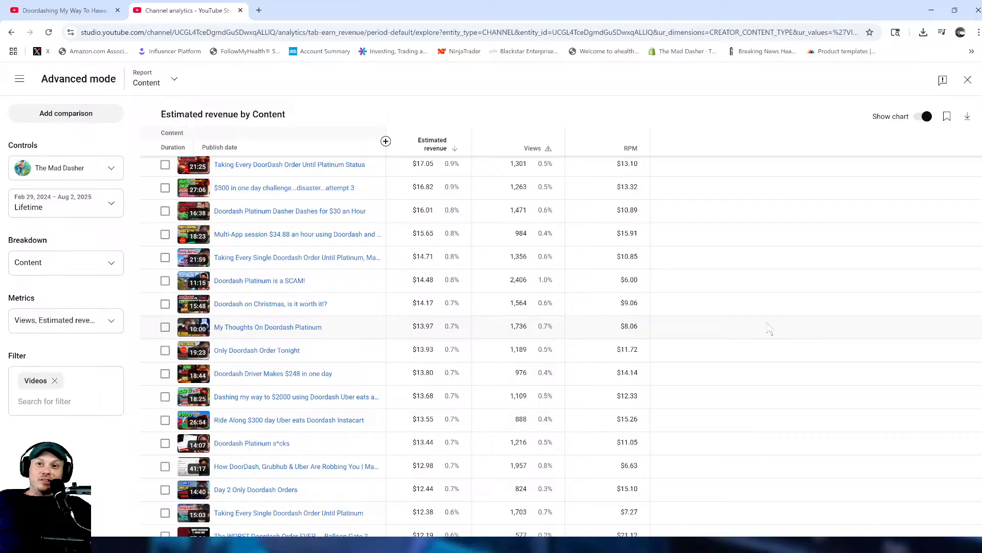
scroll(770, 329, down, 2)
scroll(770, 329, down, 3)
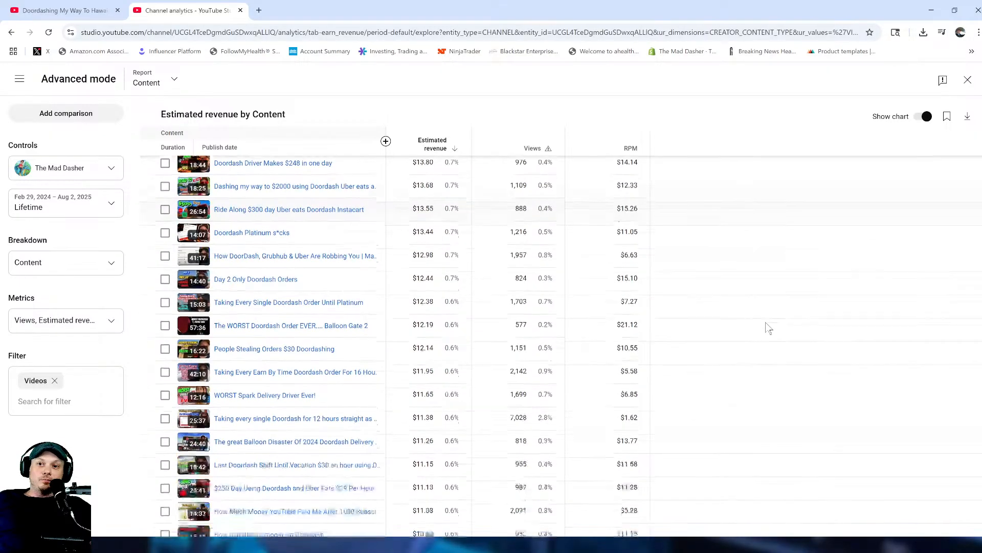
scroll(769, 327, down, 1)
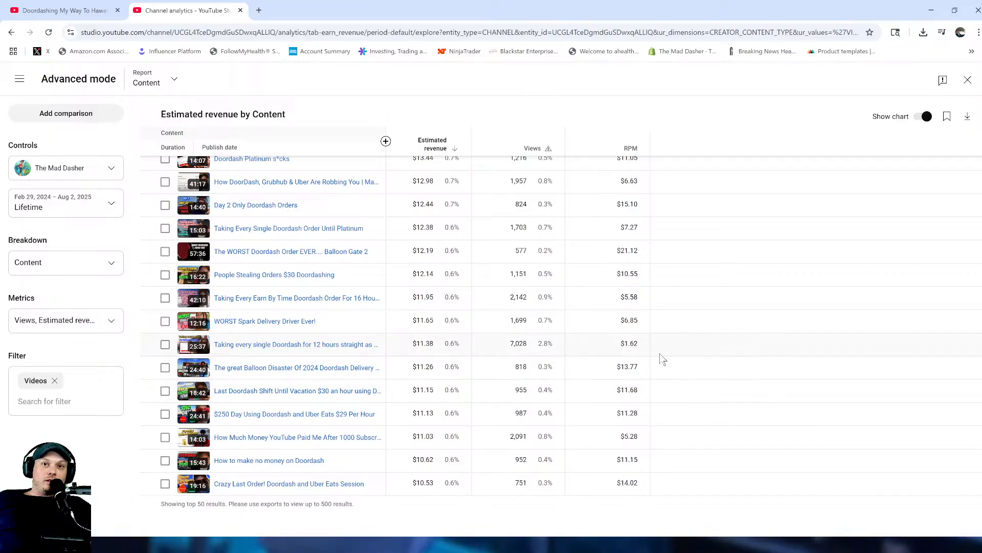
scroll(708, 405, up, 10)
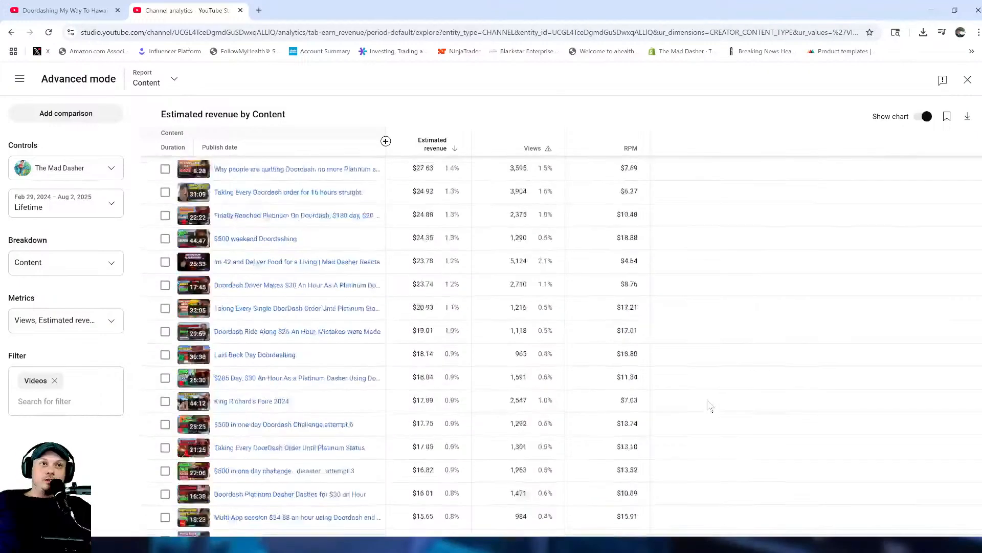
scroll(709, 404, up, 5)
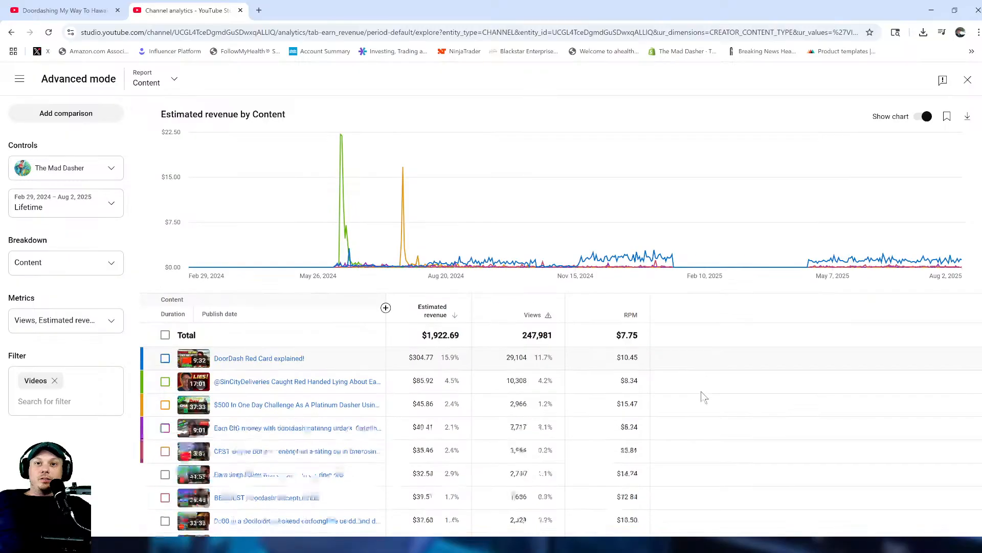
scroll(704, 397, down, 3)
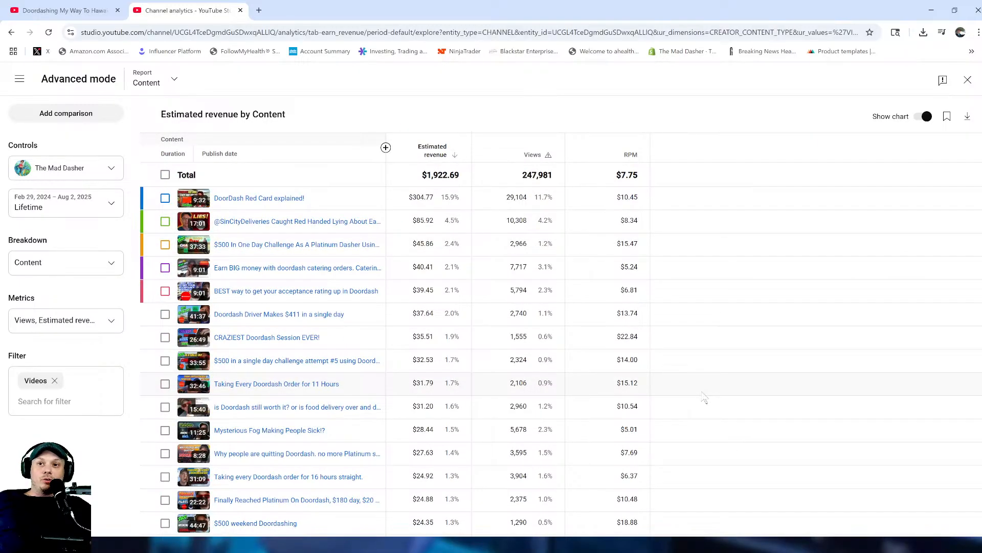
scroll(704, 398, down, 1)
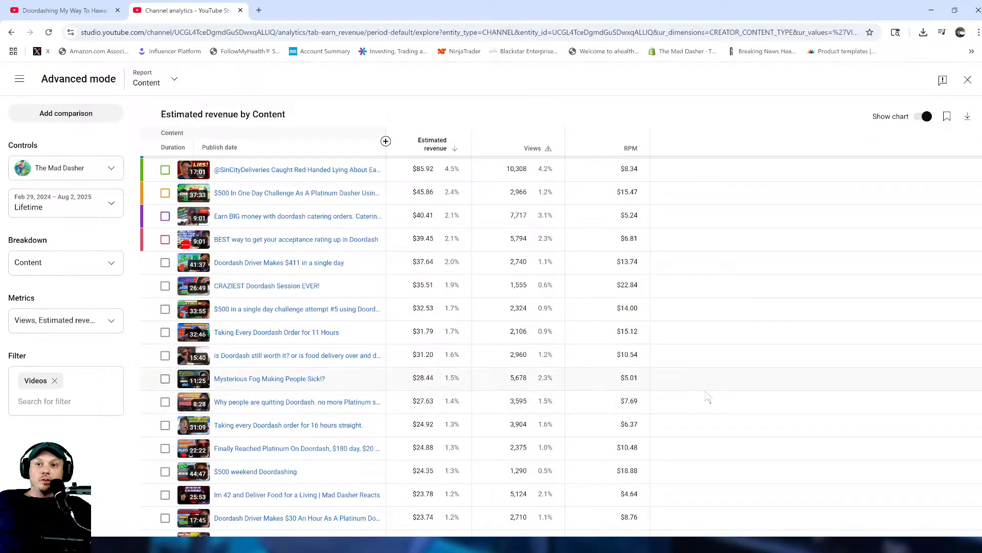
scroll(709, 397, down, 2)
scroll(711, 392, down, 3)
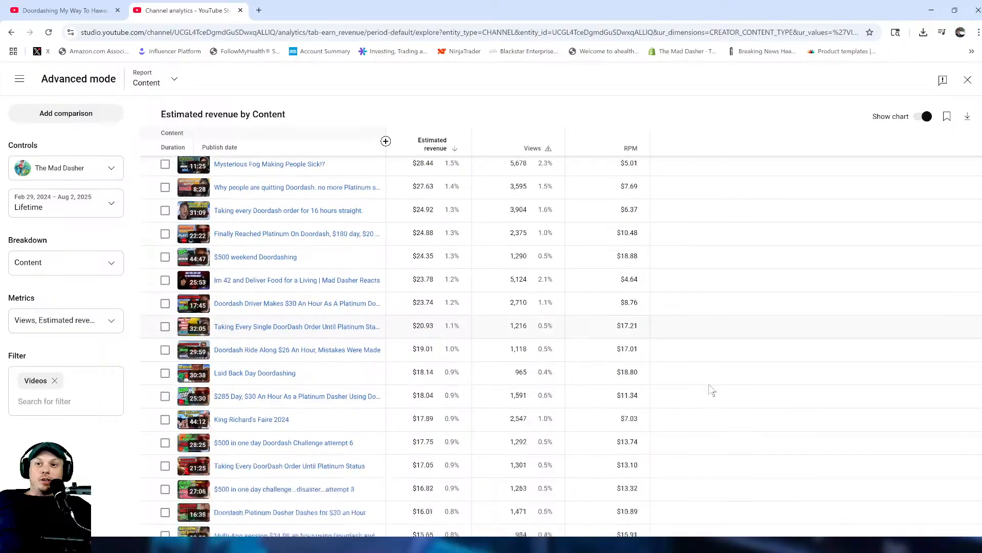
scroll(712, 390, down, 2)
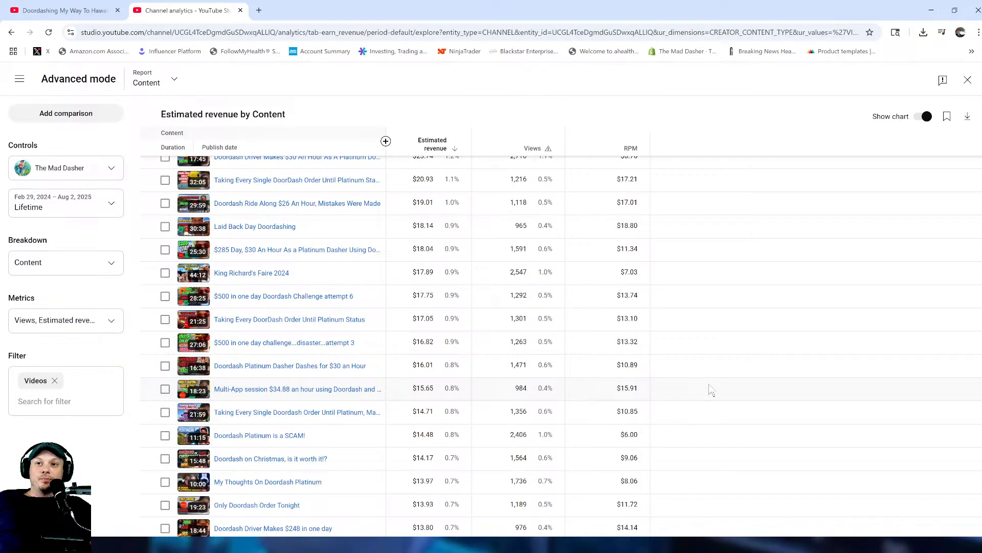
mouse_move(267, 279)
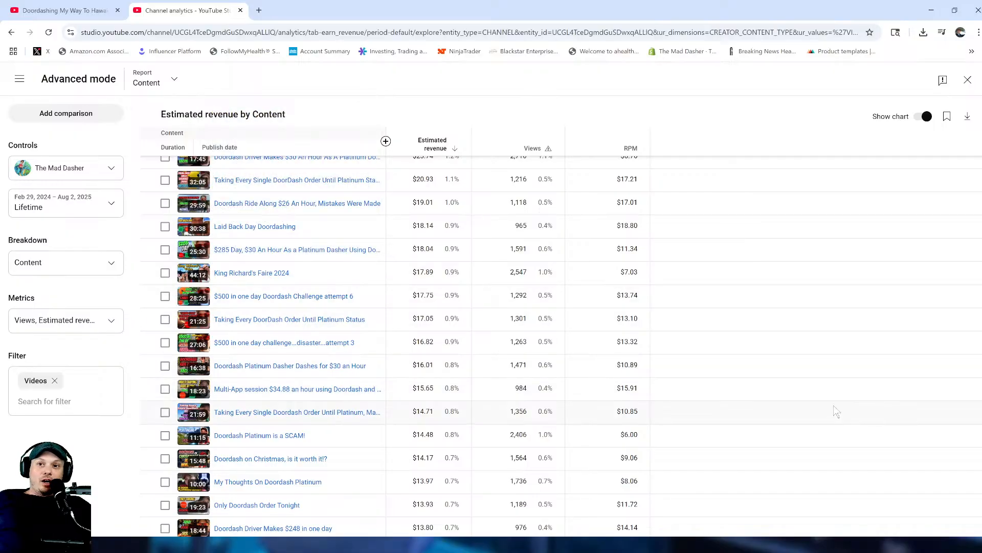
scroll(785, 347, down, 2)
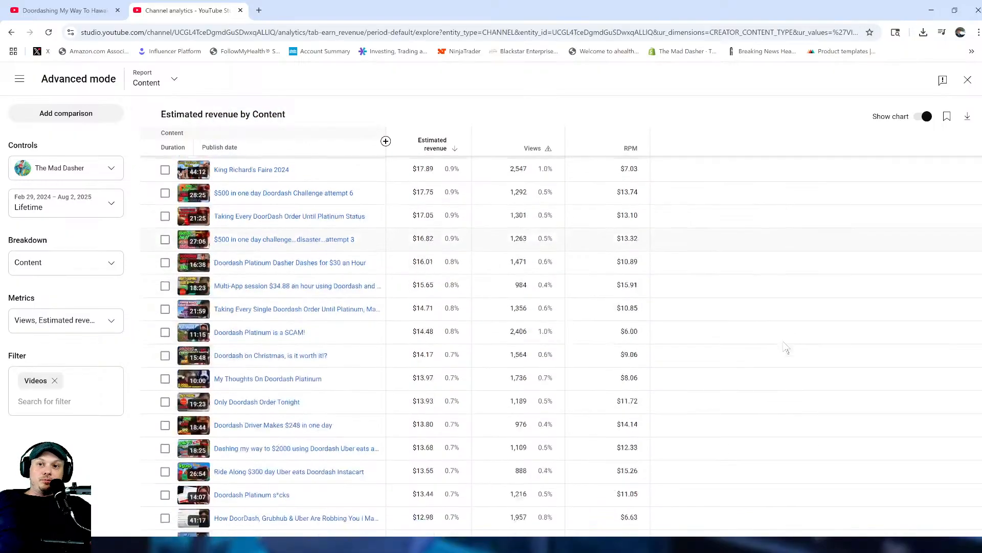
scroll(786, 348, down, 3)
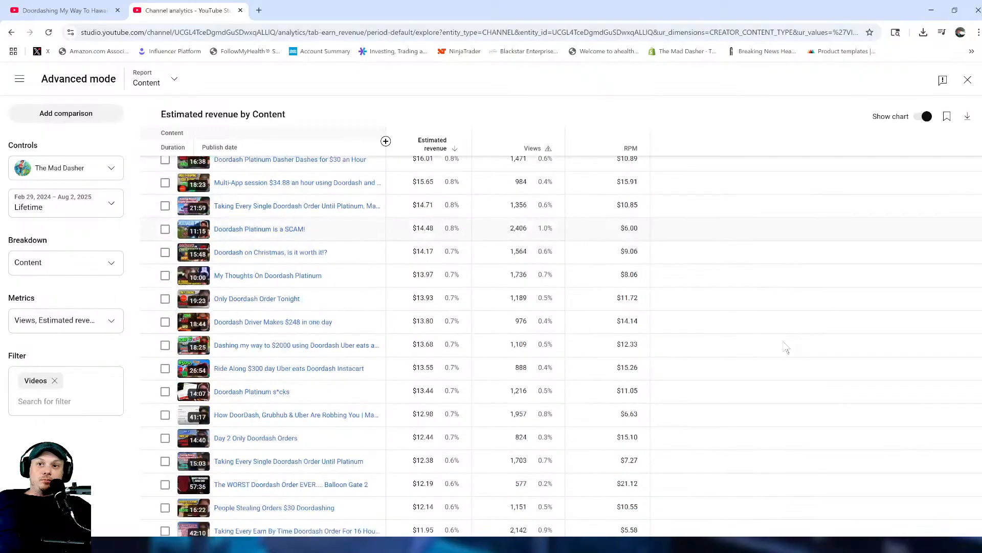
Check the last entries of the lifetime revenue ranking and close the detailed report.
scroll(786, 347, down, 3)
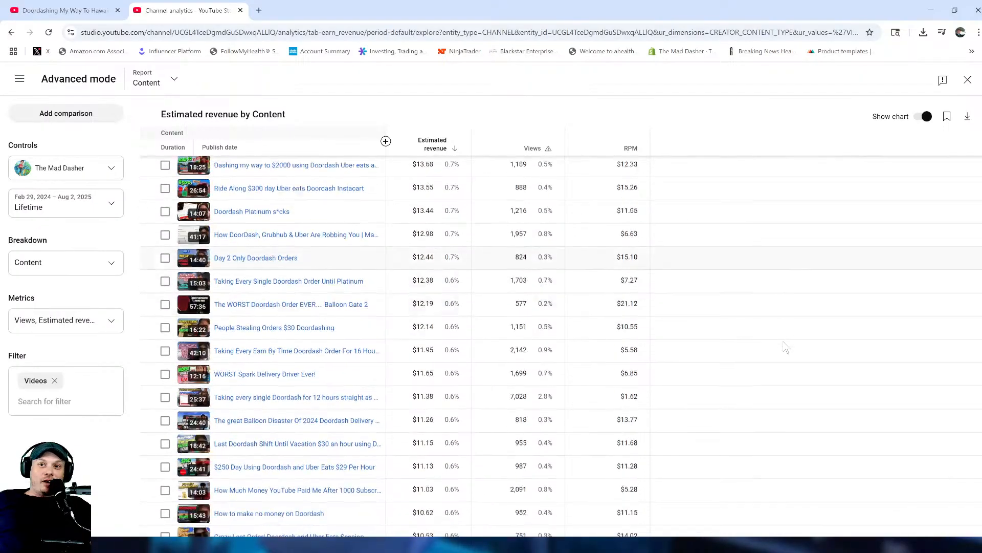
scroll(787, 348, down, 1)
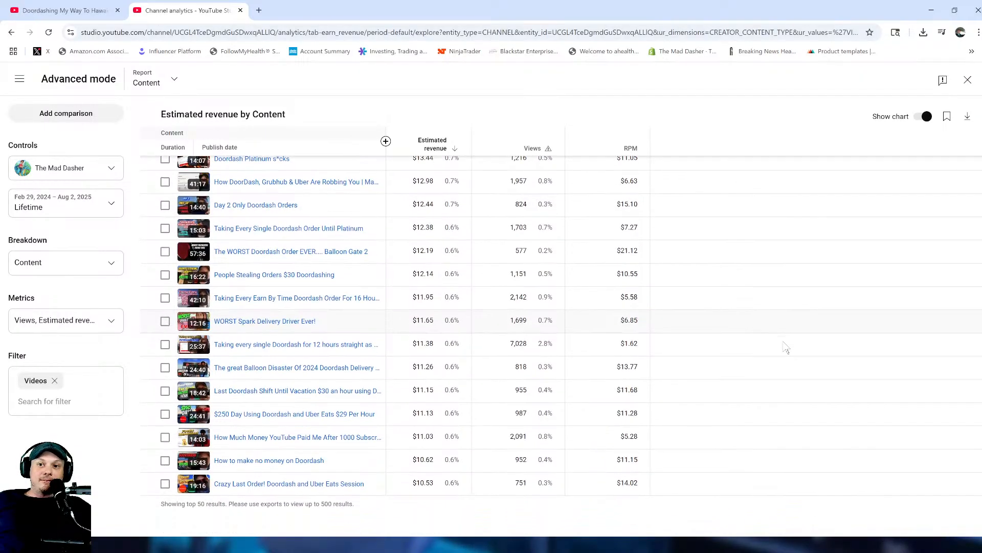
scroll(787, 348, up, 4)
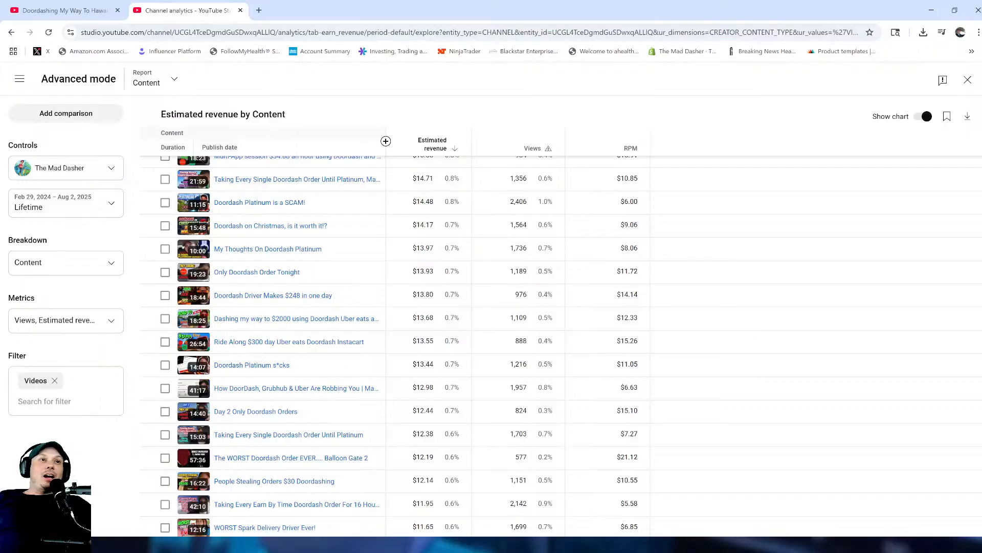
click(968, 80)
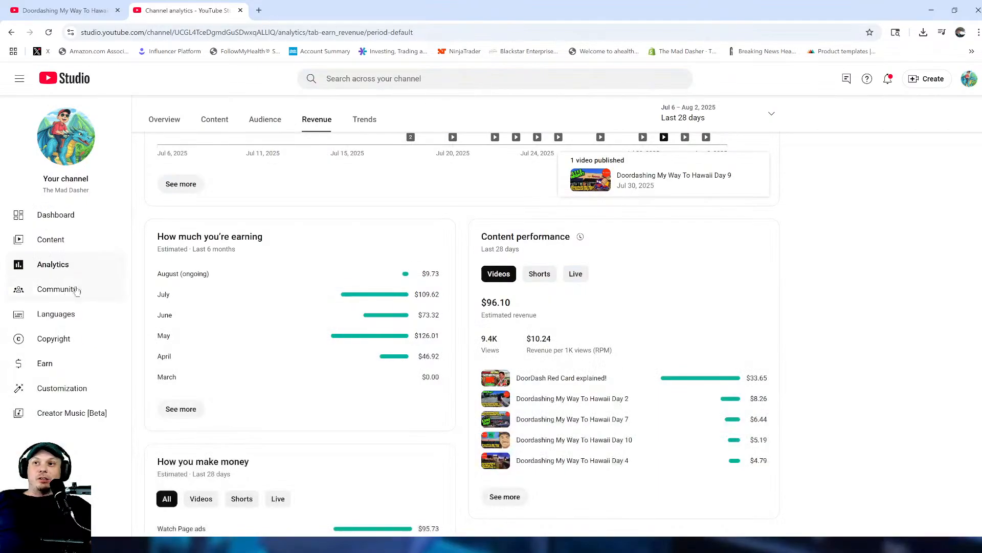
Open the channel's video list and browse the uploads from the newest back to December 2024.
click(74, 244)
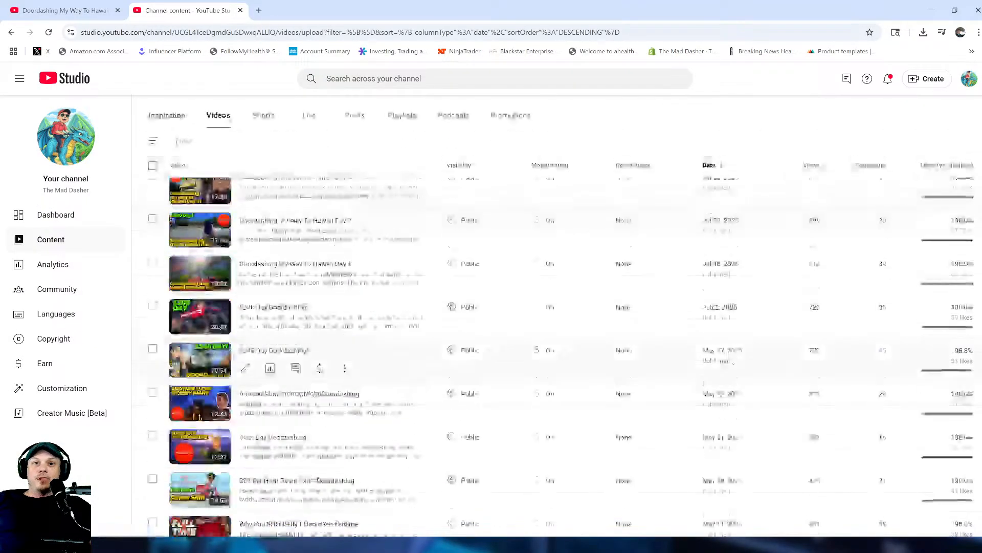
scroll(729, 355, down, 10)
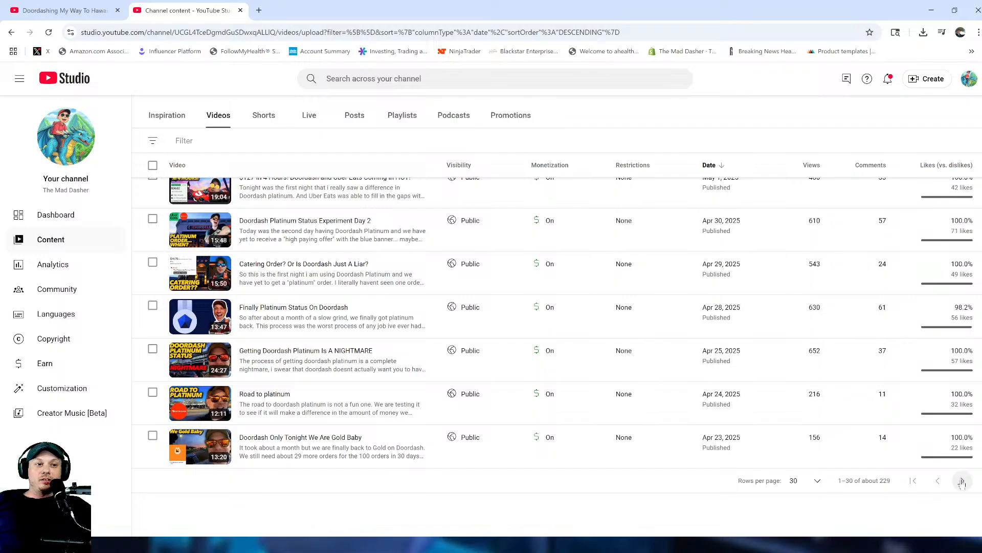
click(962, 483)
scroll(428, 358, down, 10)
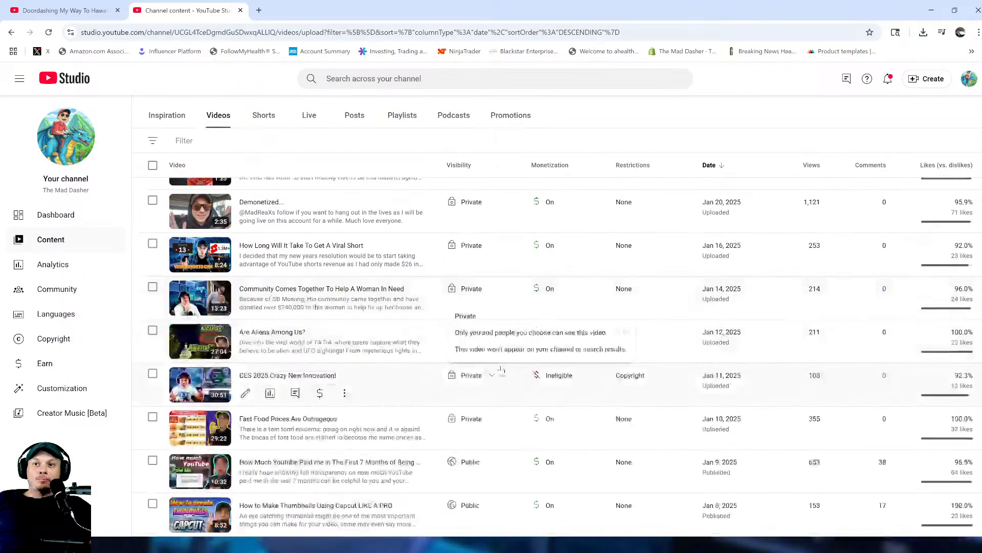
scroll(502, 368, down, 4)
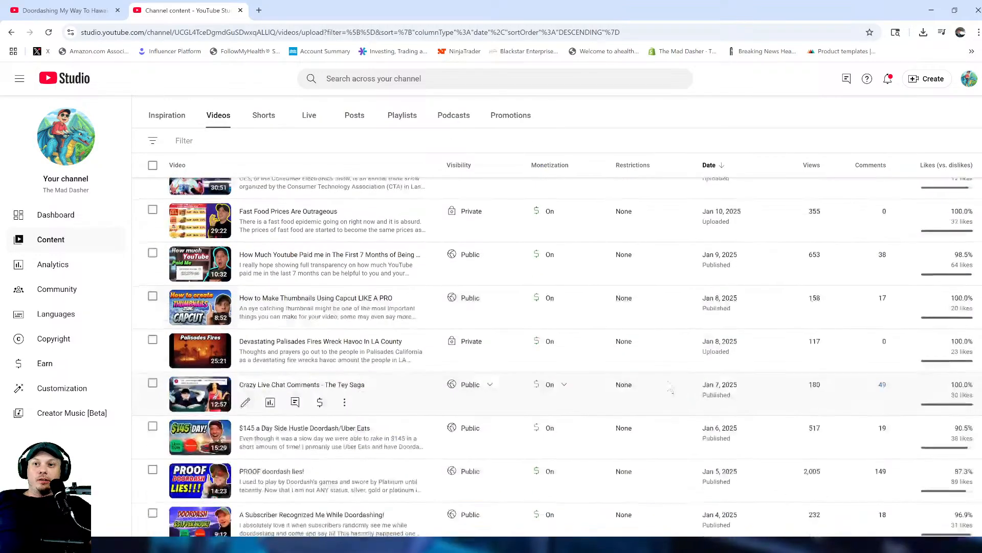
scroll(670, 389, down, 8)
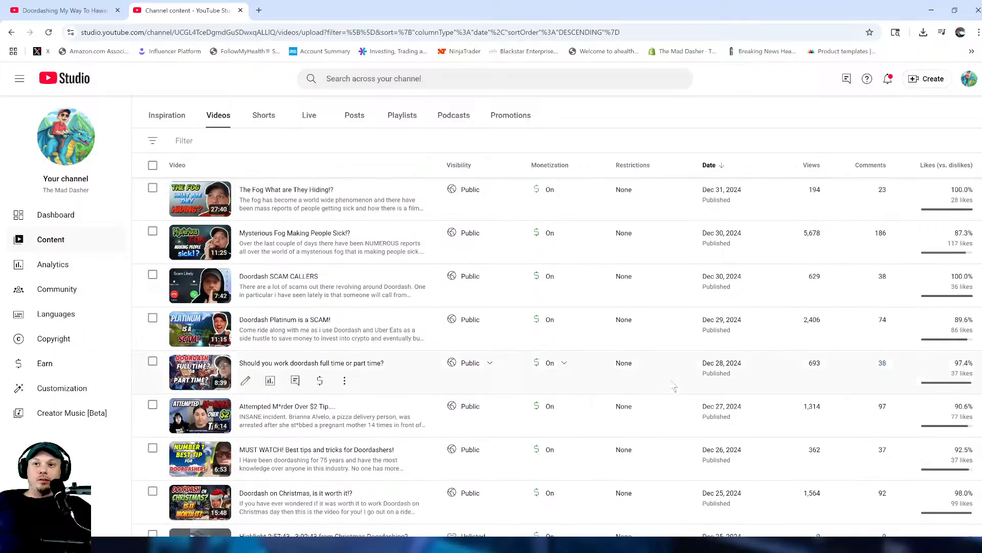
scroll(672, 383, down, 3)
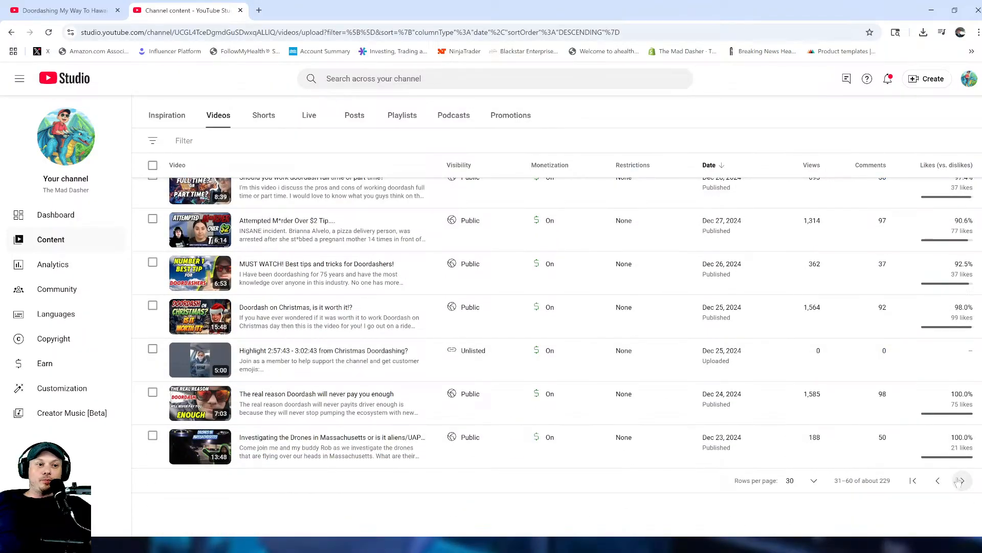
Find "Delivering Doordash While Dressed as The Joker Cosplay" among the older uploads and view its video analytics.
click(961, 480)
scroll(537, 358, down, 2)
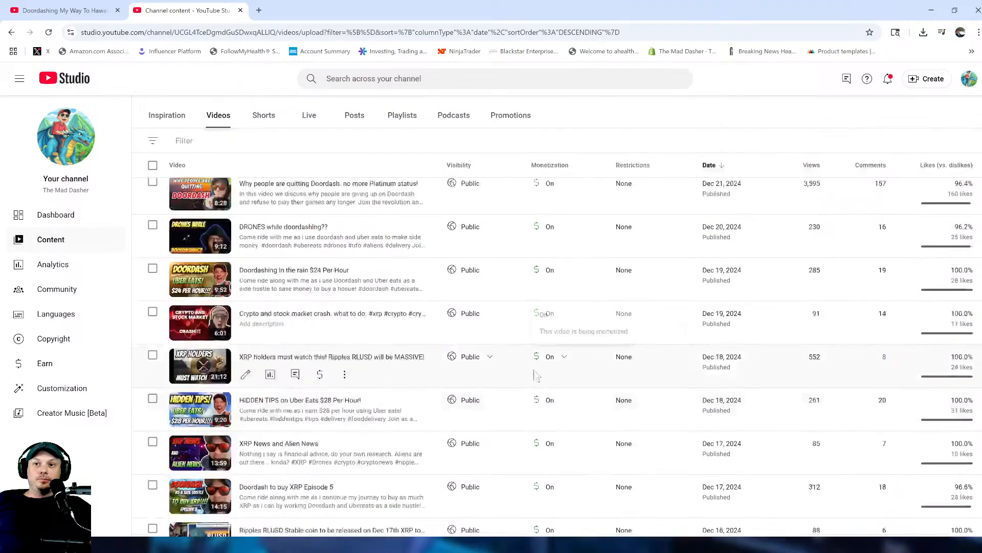
scroll(536, 376, down, 7)
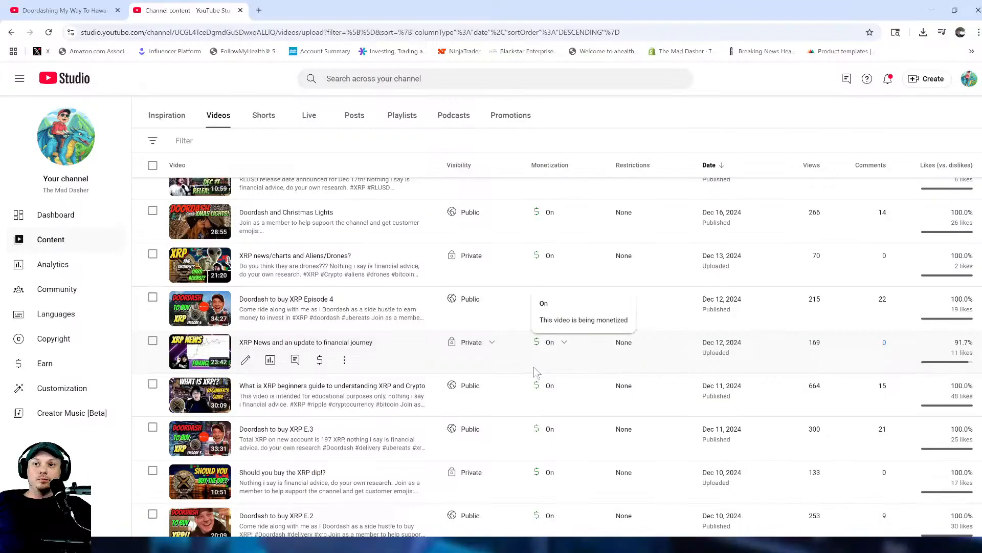
scroll(536, 372, down, 5)
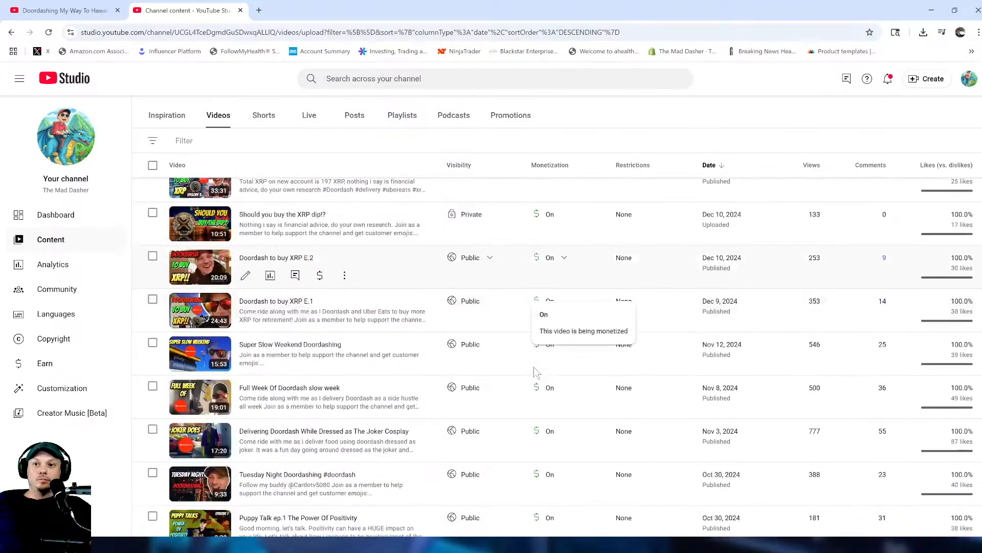
scroll(535, 372, down, 2)
scroll(527, 379, down, 1)
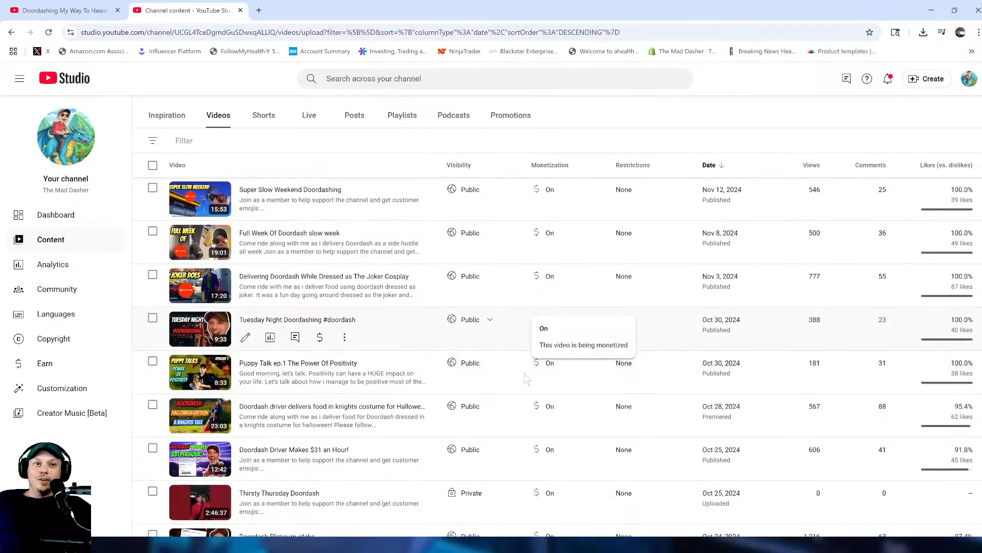
click(272, 277)
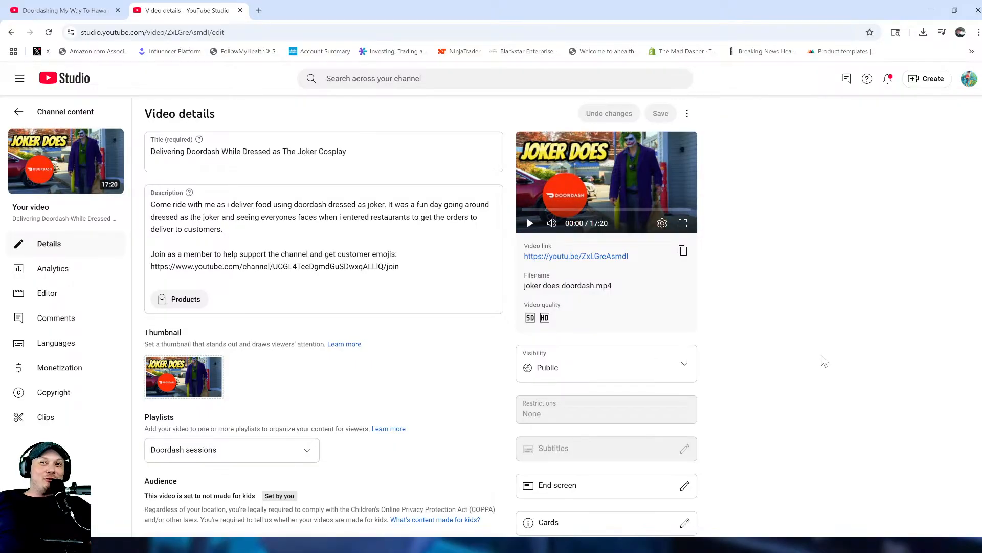
click(88, 270)
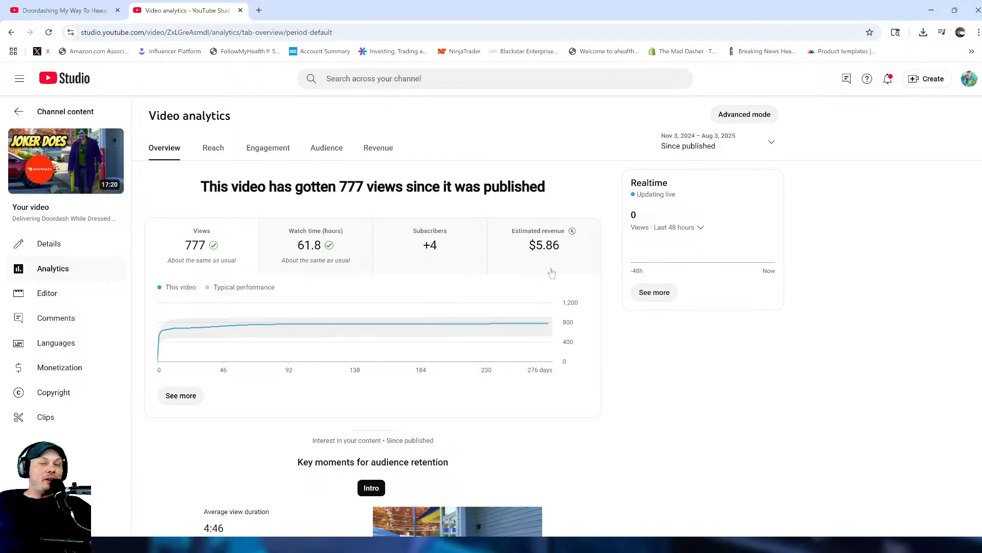
mouse_move(61, 156)
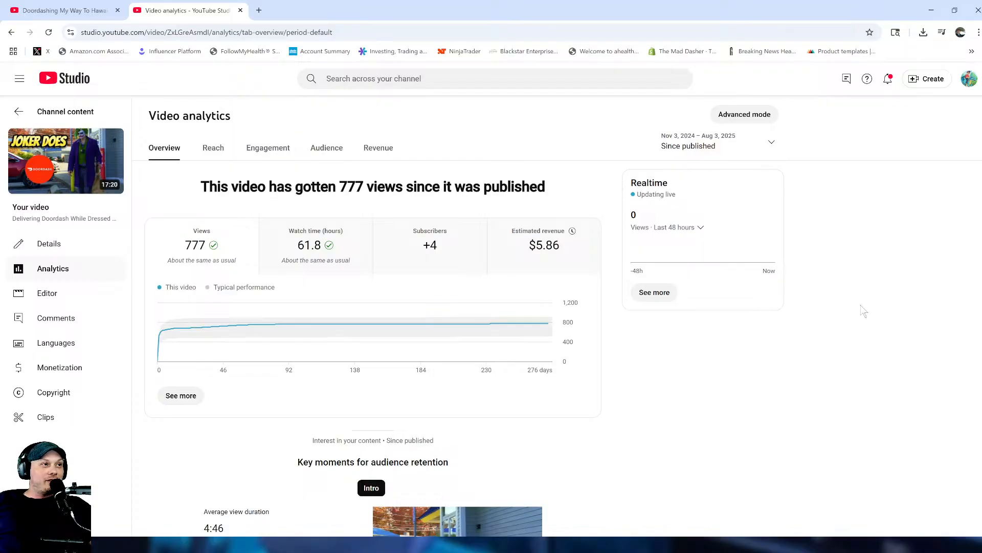
Return to the video list, find "The WORST Doordash Order EVER.... Balloon Gate 2" from October 2024 and view its video analytics.
click(22, 113)
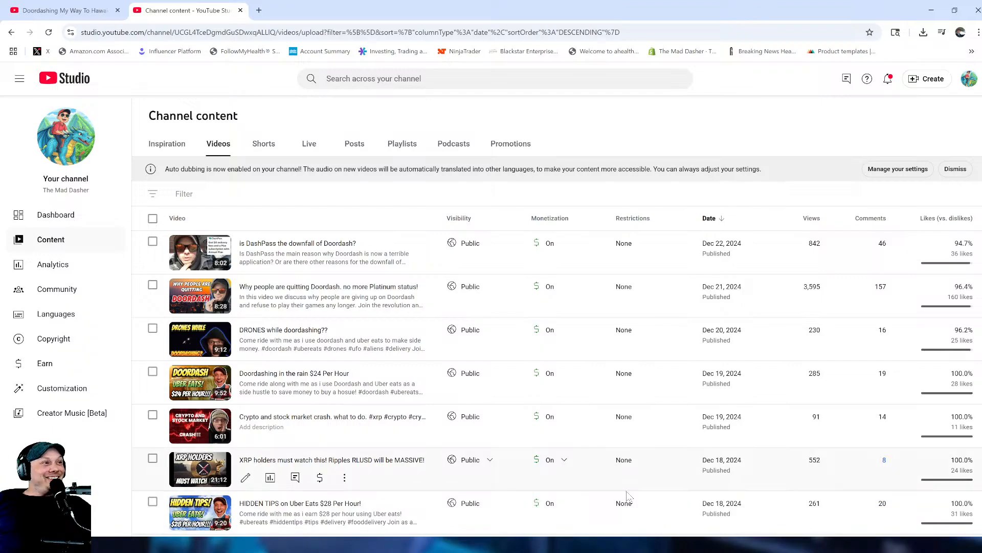
scroll(756, 375, down, 12)
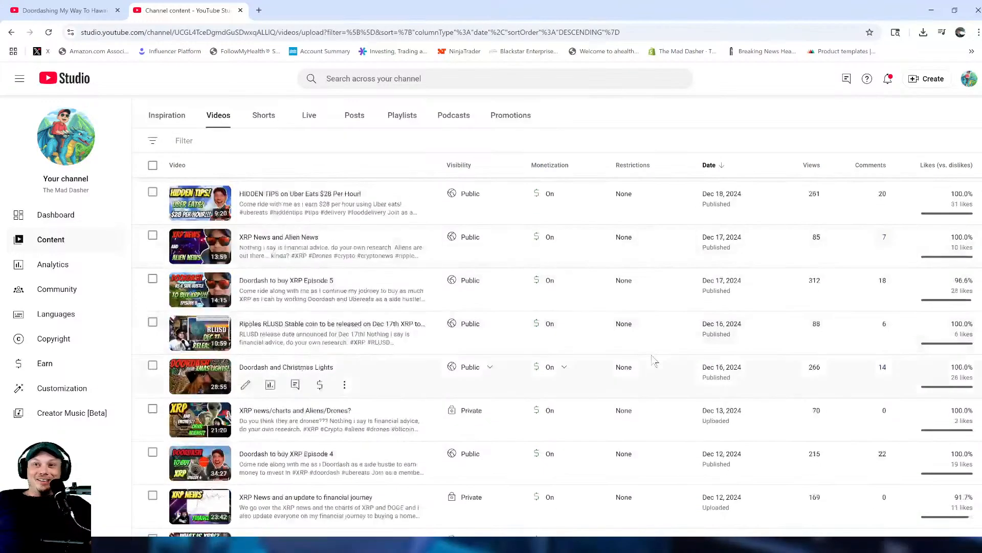
scroll(654, 378, down, 7)
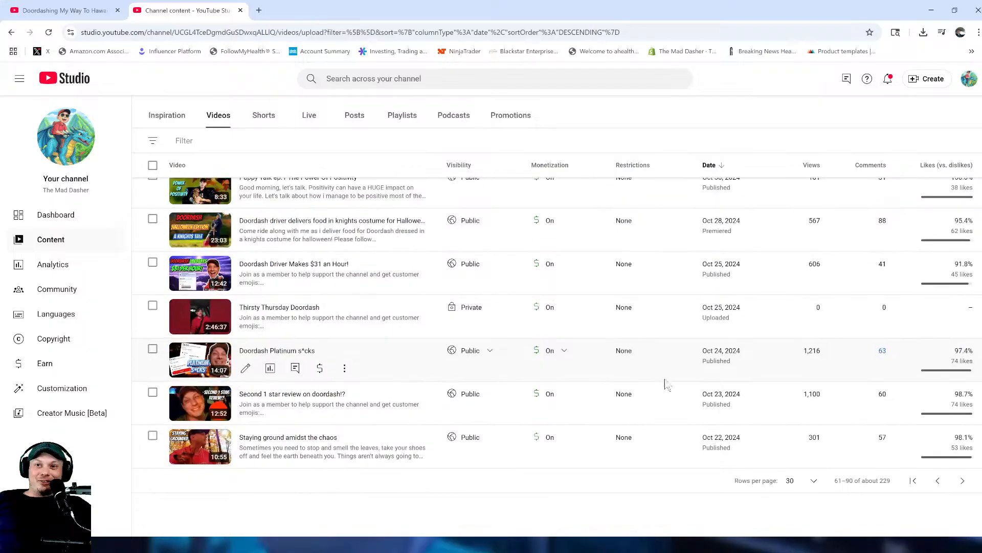
click(962, 481)
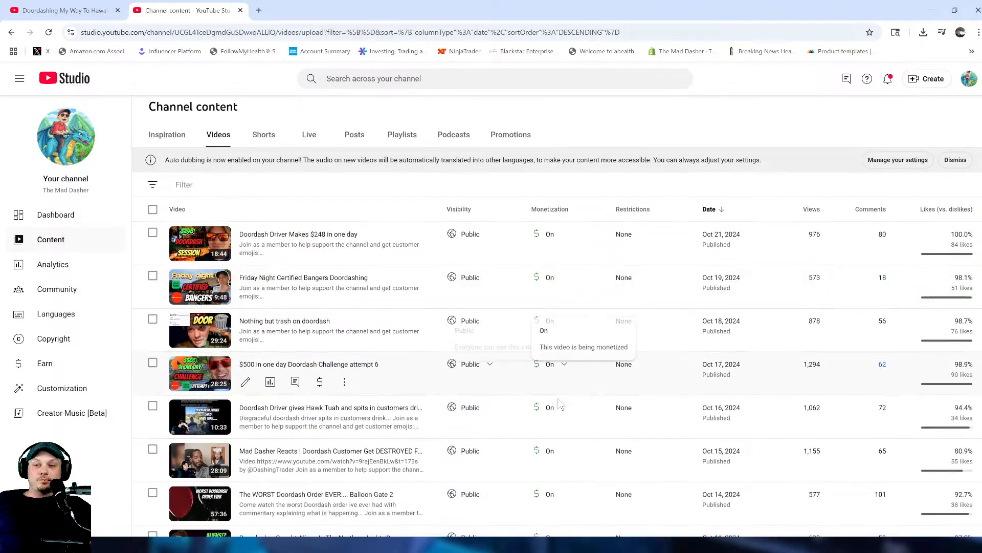
scroll(542, 338, down, 1)
scroll(551, 432, down, 2)
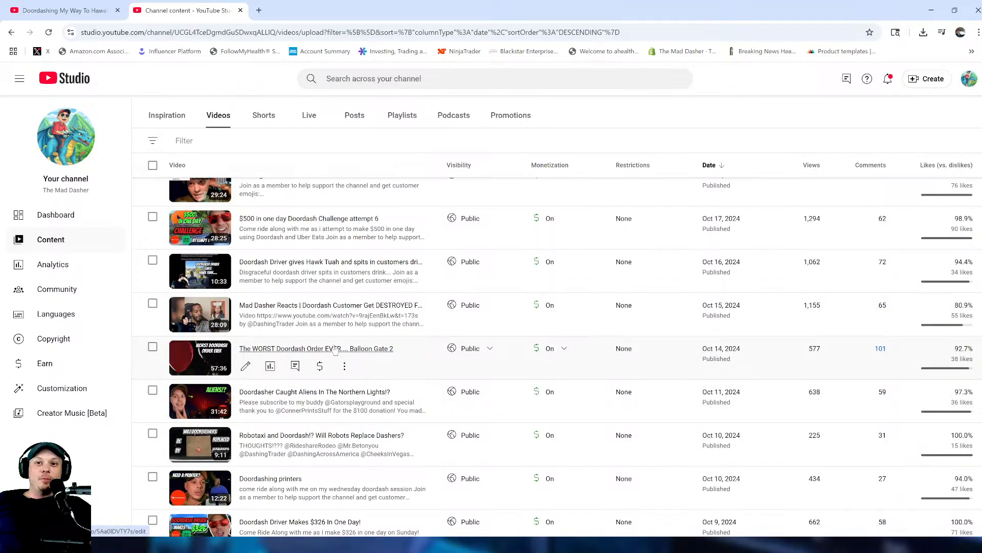
click(386, 348)
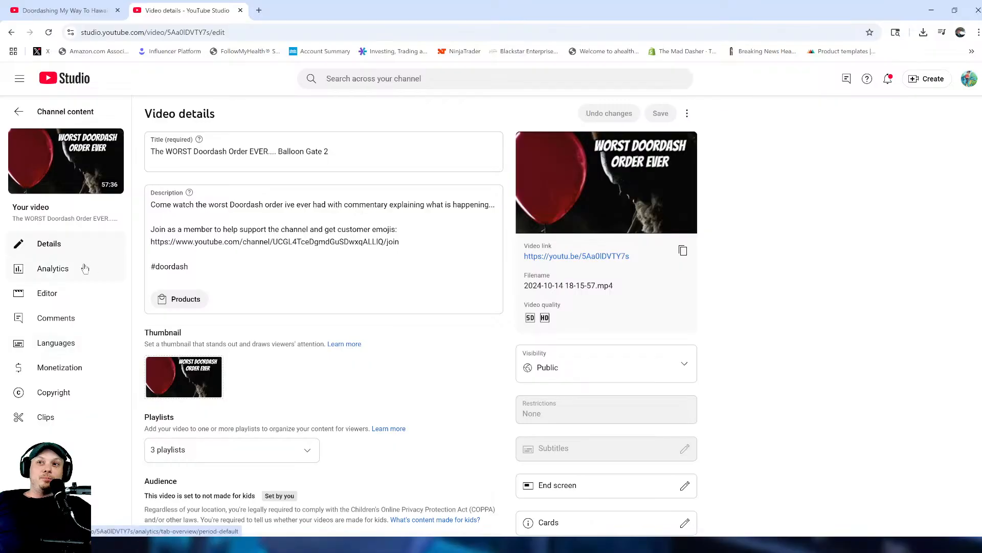
click(81, 267)
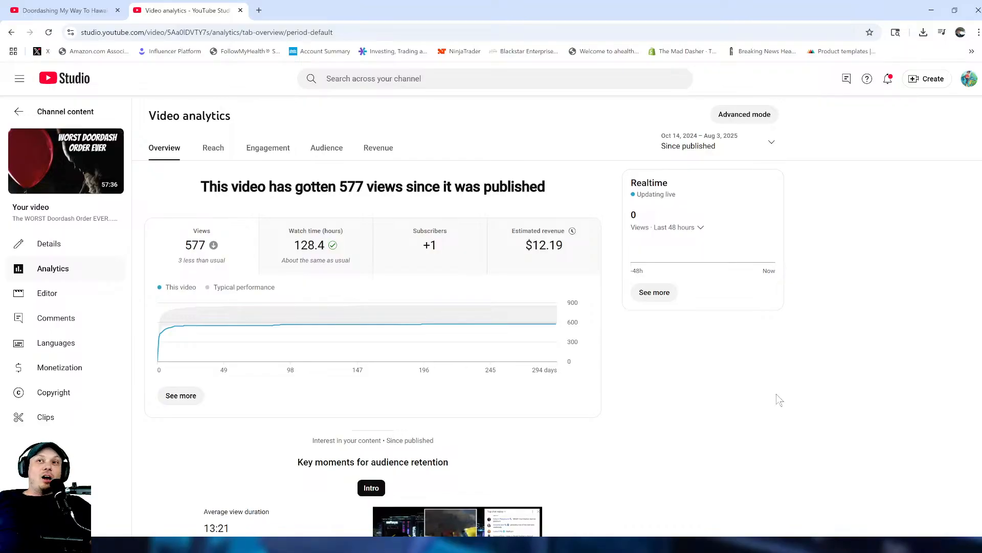
Return to the channel content, review the tags in the channel's upload defaults and close the settings unchanged.
click(19, 114)
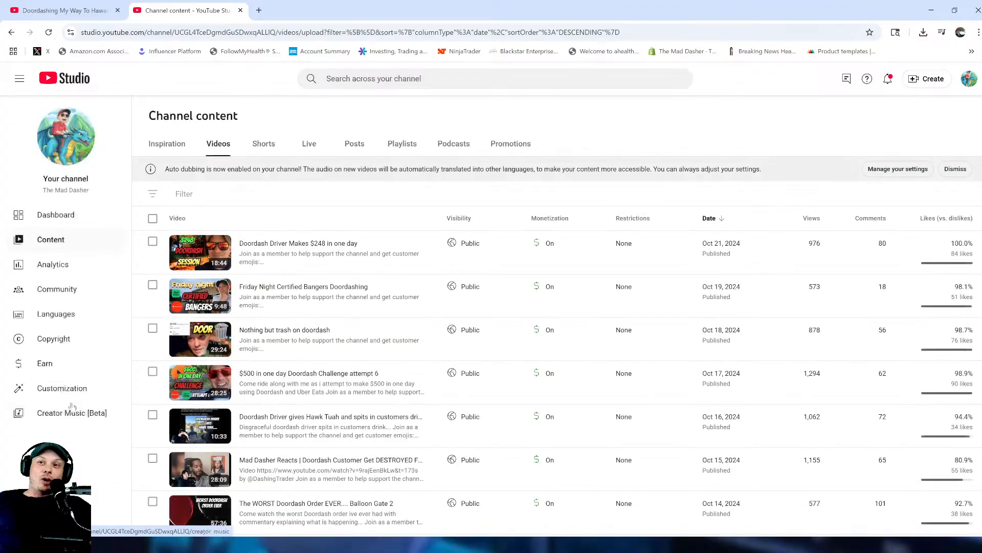
click(48, 486)
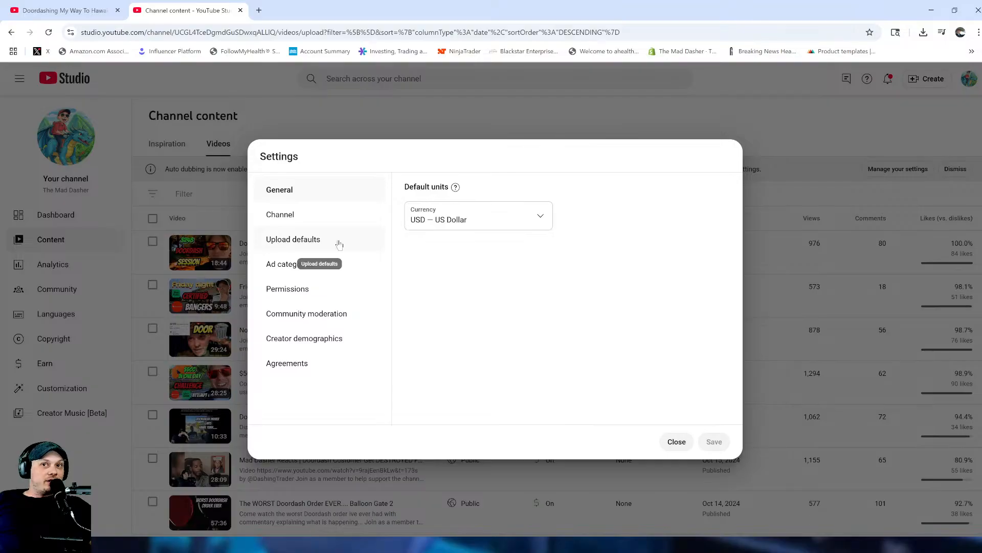
click(337, 245)
scroll(548, 310, down, 4)
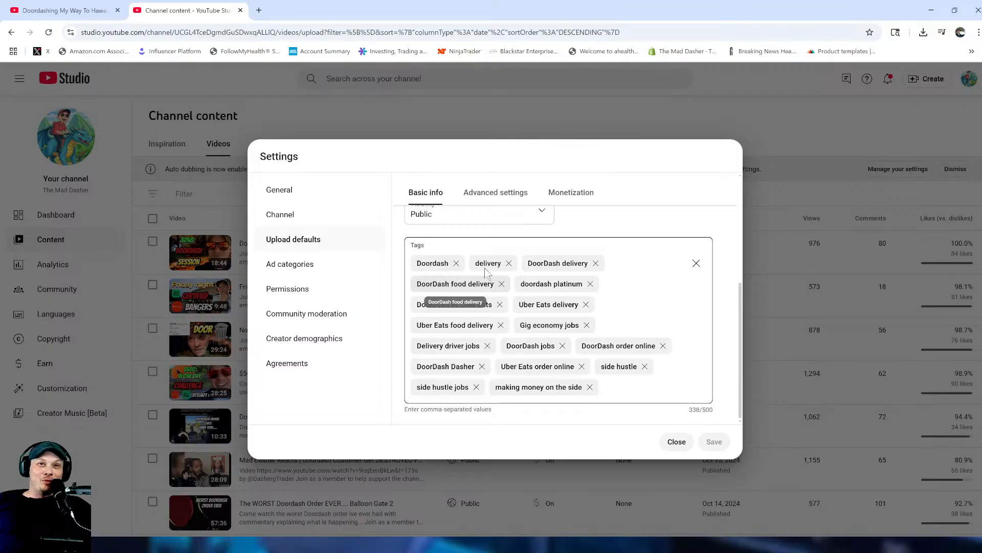
click(677, 441)
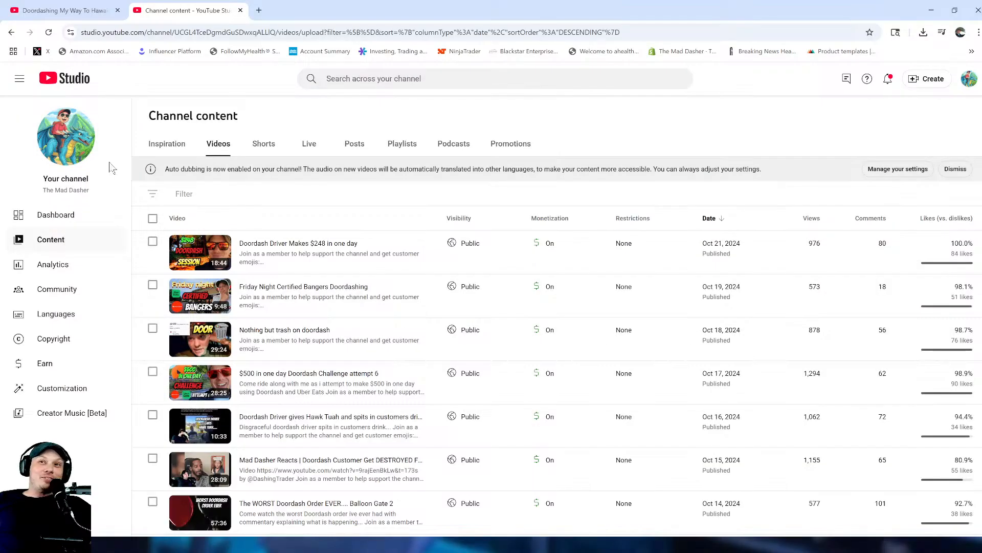
Open the channel analytics overview and look over the top content of the last 28 days.
click(66, 263)
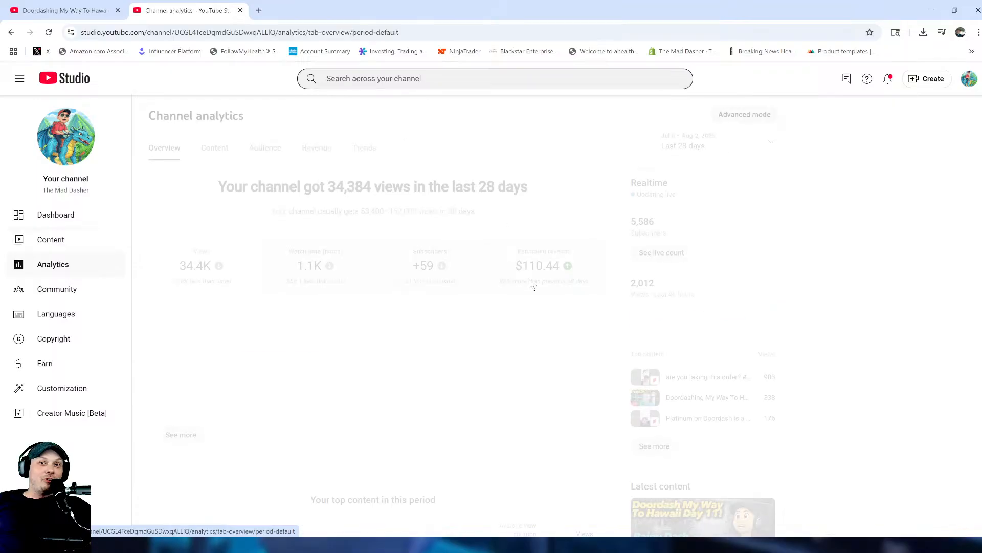
scroll(760, 389, down, 6)
scroll(762, 386, down, 2)
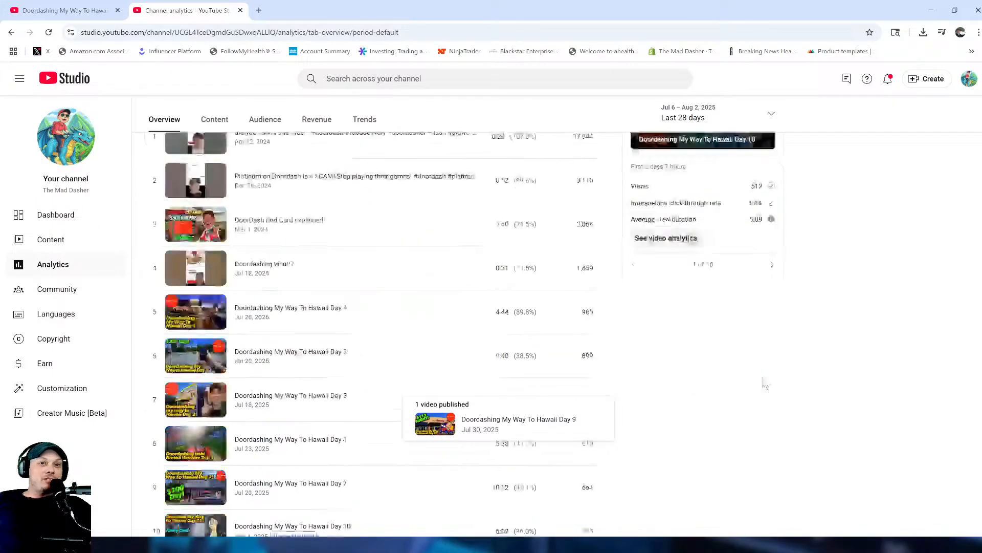
scroll(763, 384, up, 6)
scroll(457, 386, down, 3)
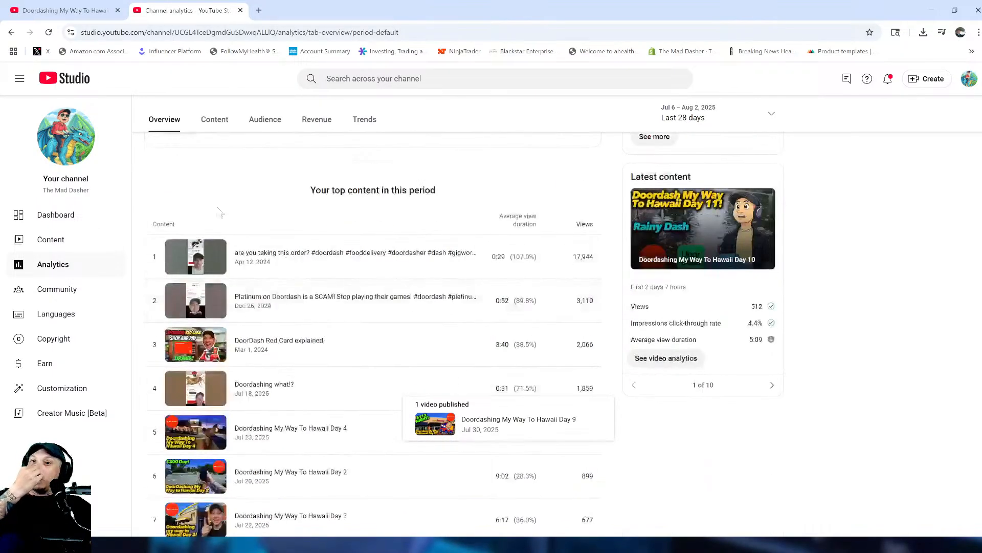
View the channel's revenue analytics, checking the daily revenue chart, monthly earnings, revenue sources and per-video performance.
click(317, 120)
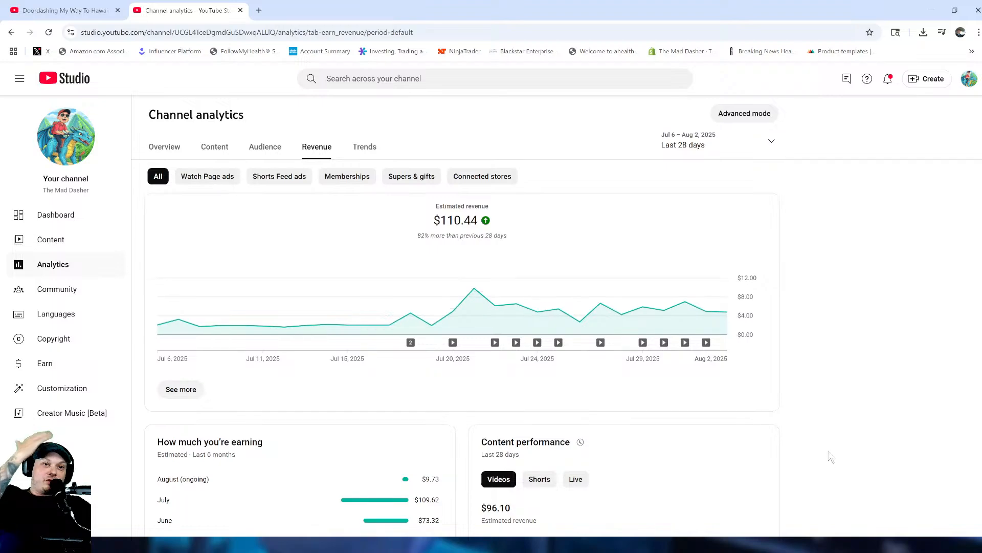
scroll(834, 423, down, 6)
scroll(833, 423, up, 6)
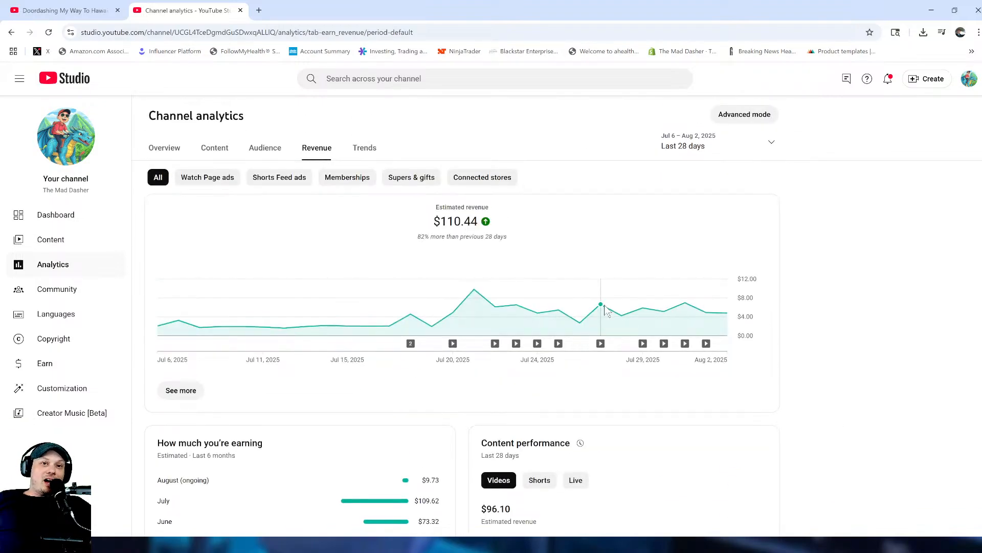
mouse_move(630, 316)
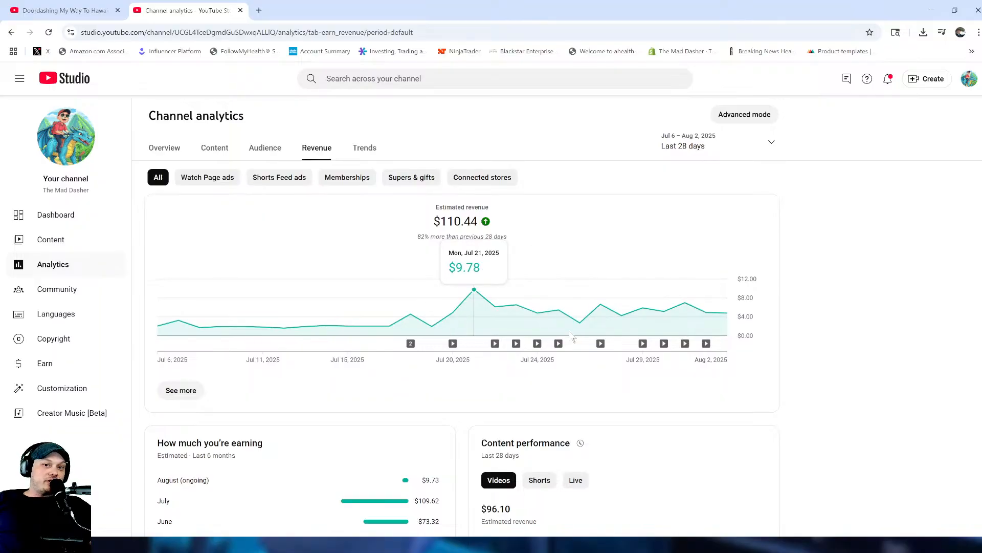
scroll(572, 335, down, 6)
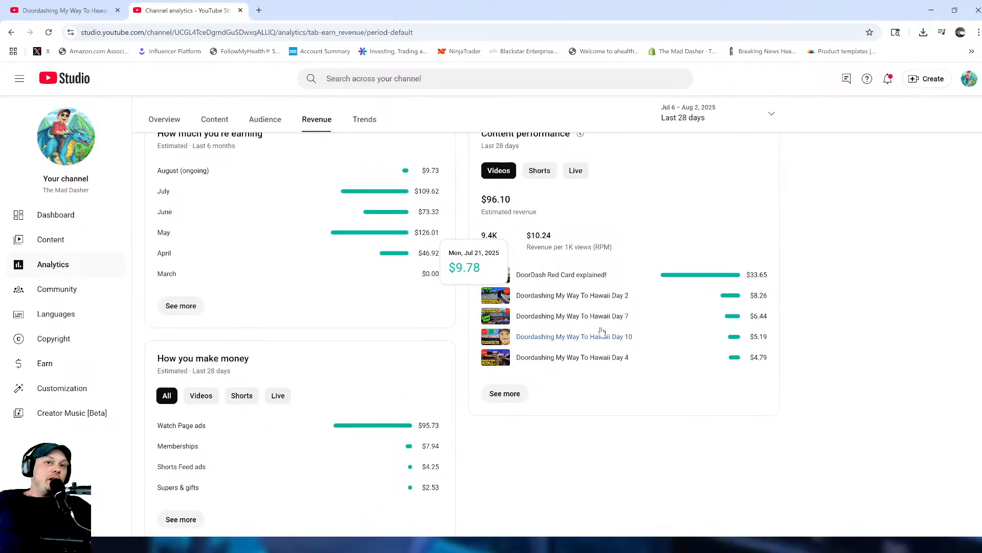
Open the detailed per-video revenue report and look over each video's estimated revenue, views and RPM for the last 28 days.
click(494, 395)
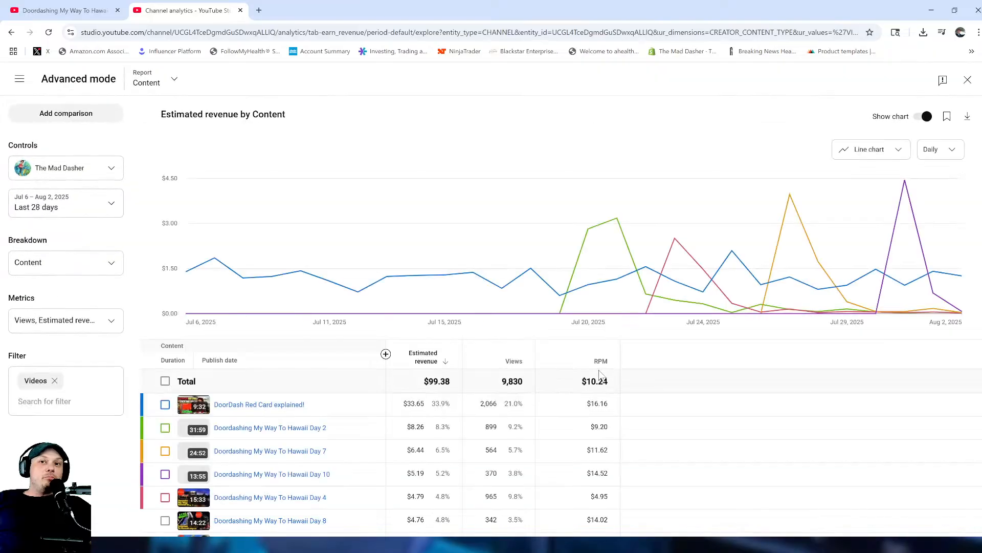
scroll(714, 365, down, 4)
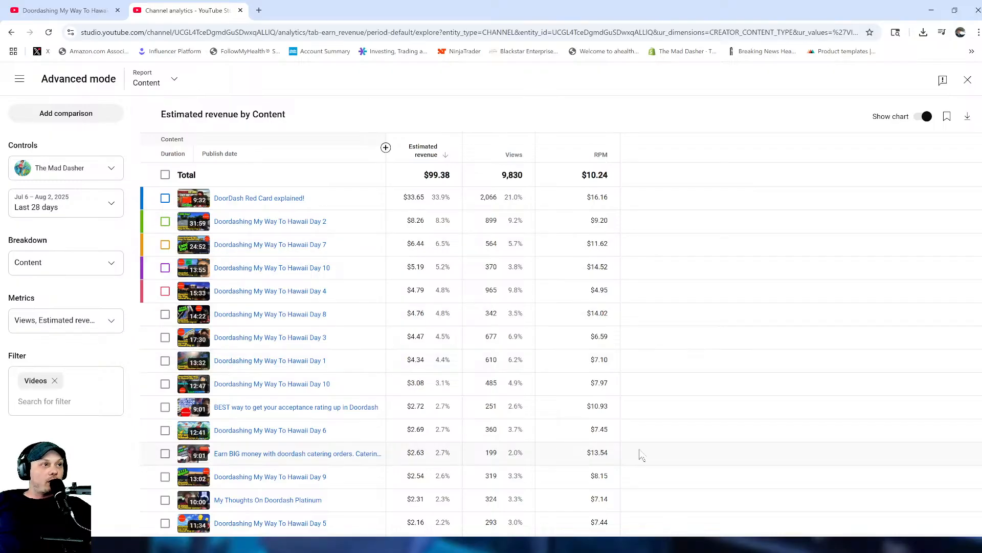
mouse_move(376, 275)
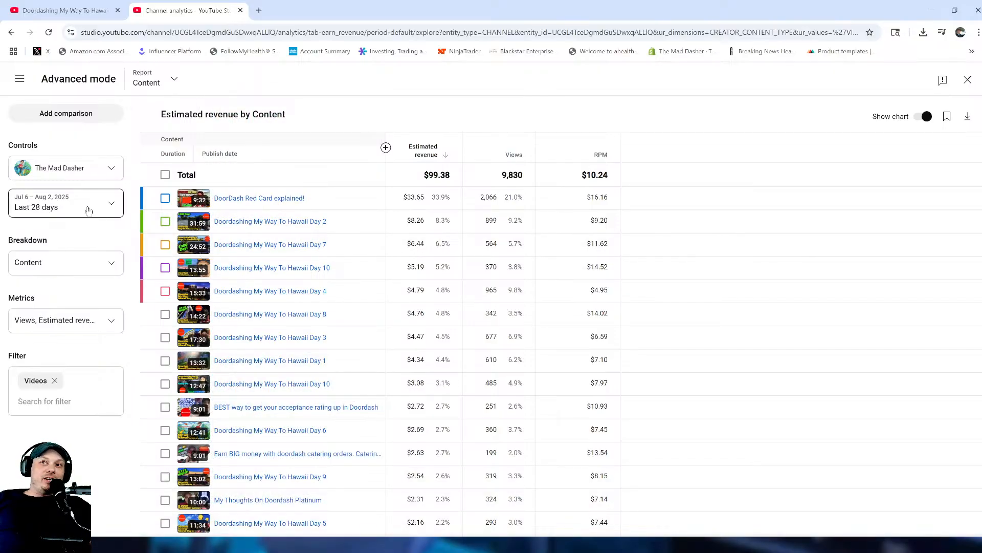
Switch the revenue report to the Lifetime date range and look over the top-earning videos, previewing "DoorDash Red Card explained!".
click(104, 209)
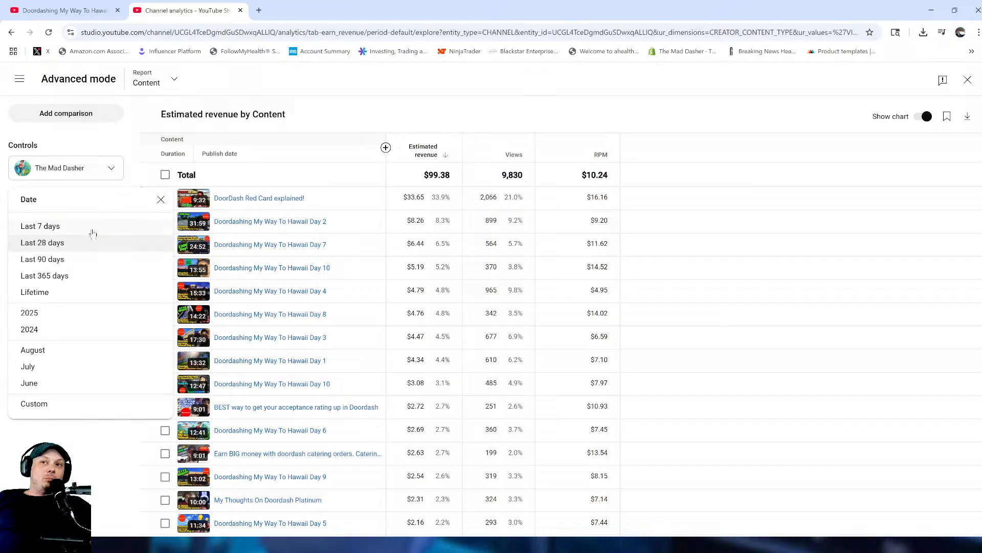
click(79, 293)
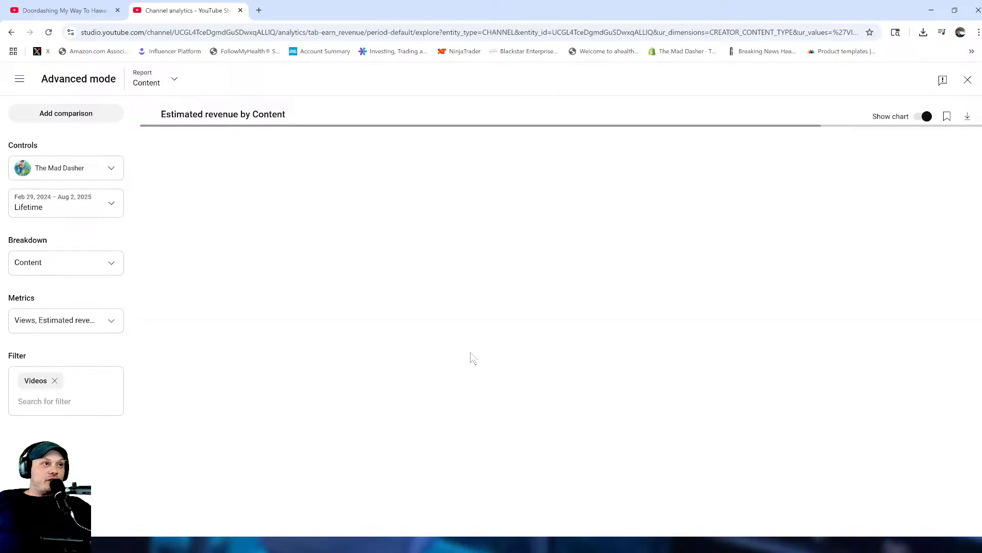
scroll(735, 405, down, 5)
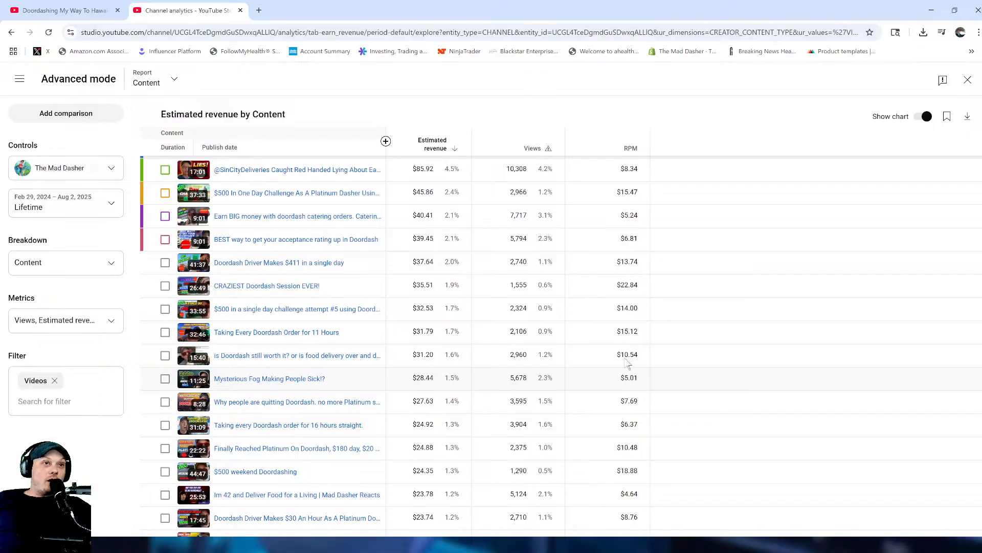
mouse_move(310, 221)
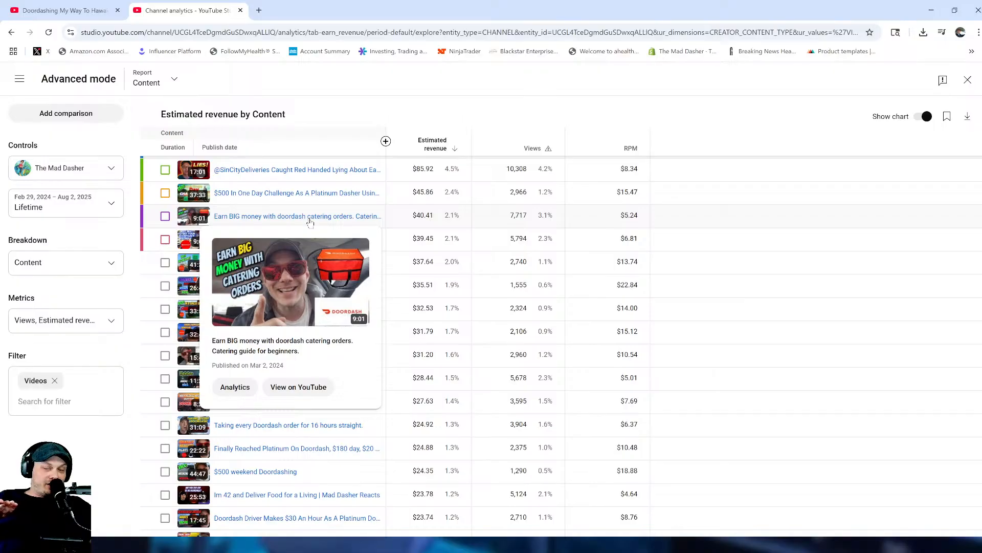
scroll(309, 221, up, 1)
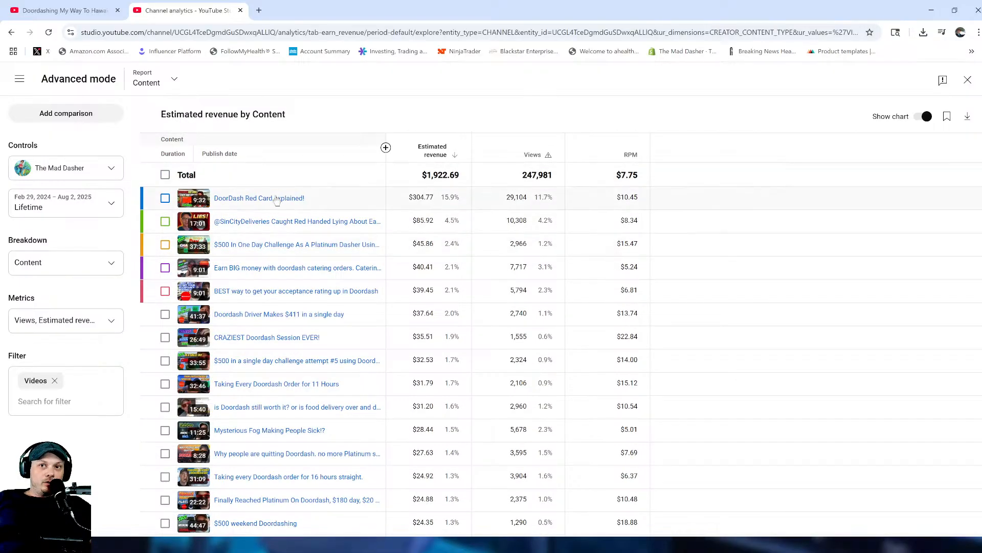
mouse_move(277, 201)
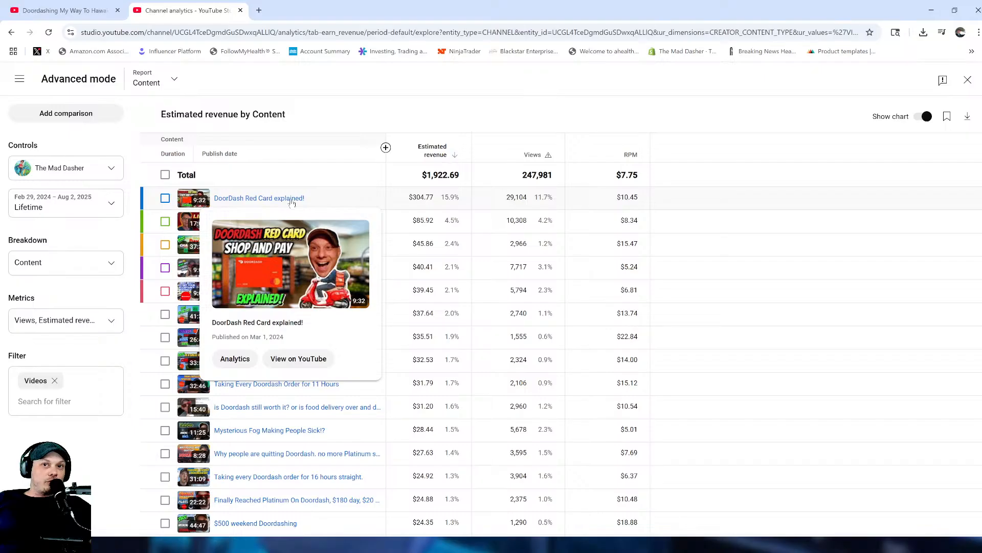
View the revenue report of "Earn BIG money with doordash catering orders" since its upload, and close the advanced report.
mouse_move(295, 270)
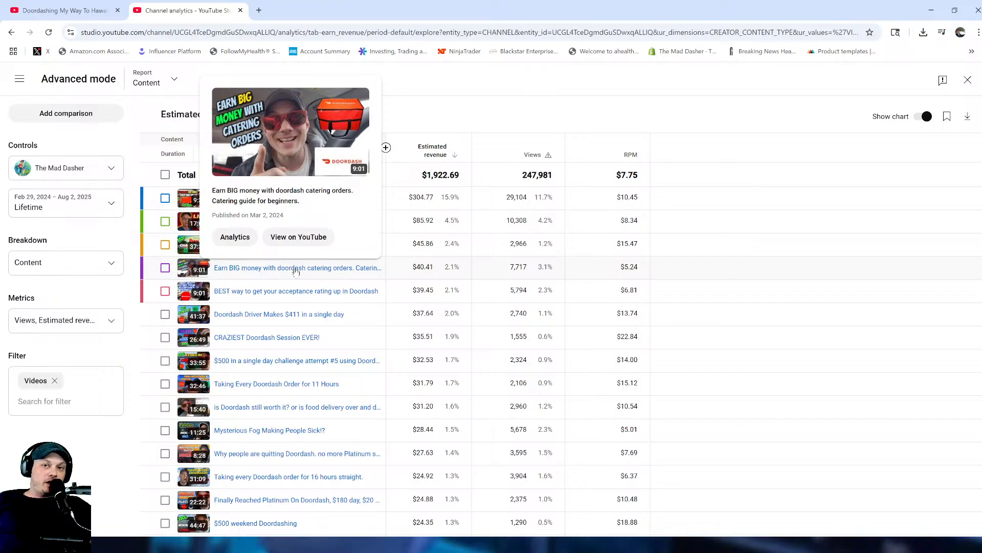
click(295, 270)
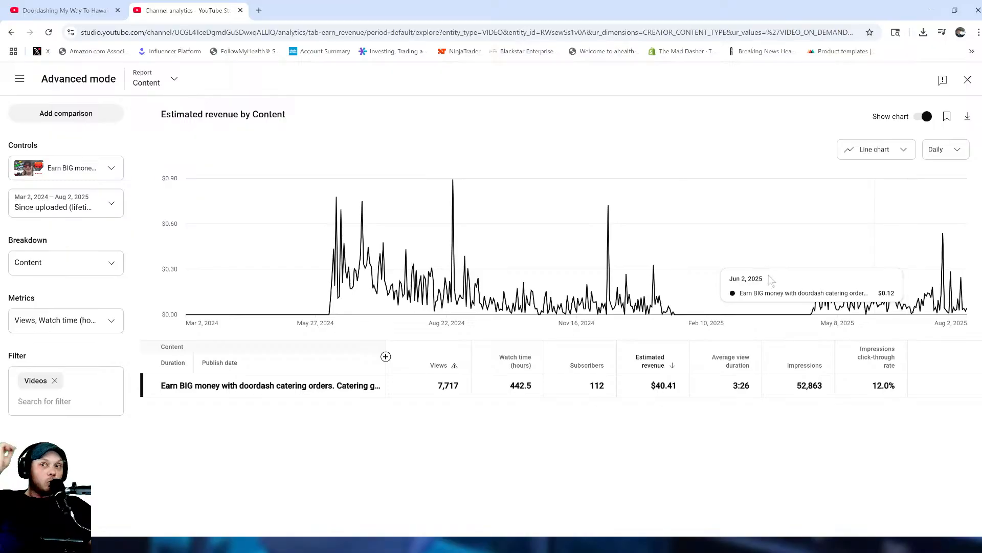
click(968, 79)
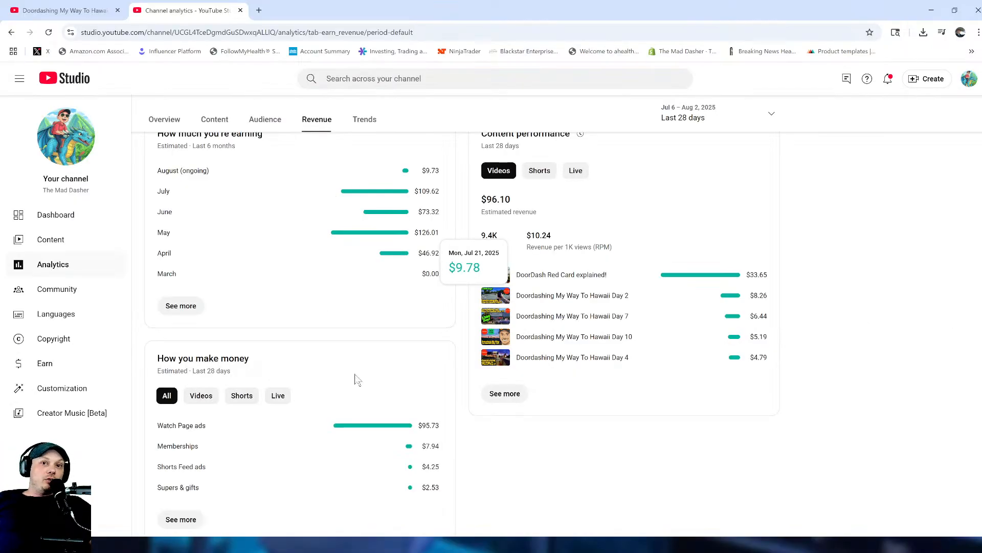
Reopen the per-video revenue report with the Lifetime date range and look through the lower-earning videos, previewing several of them.
click(505, 393)
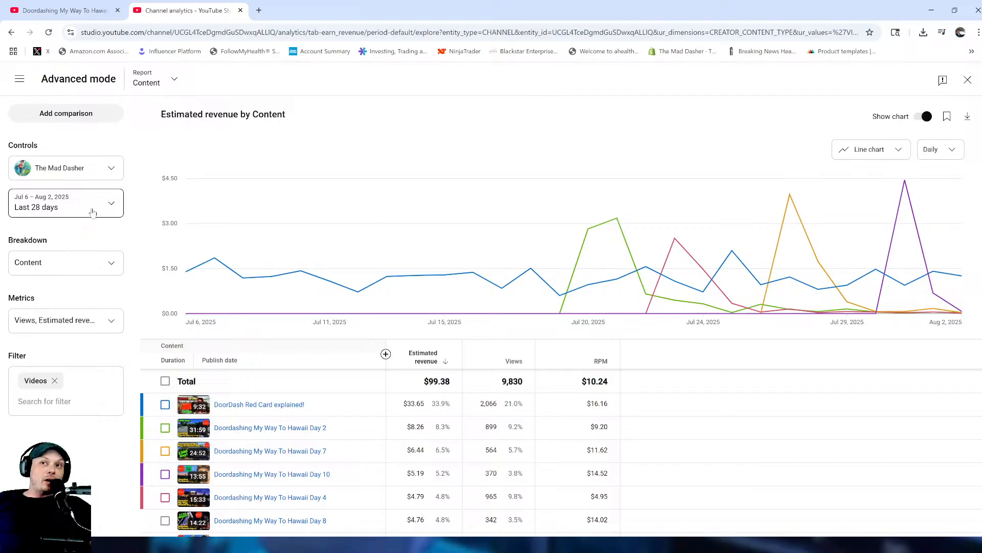
click(92, 213)
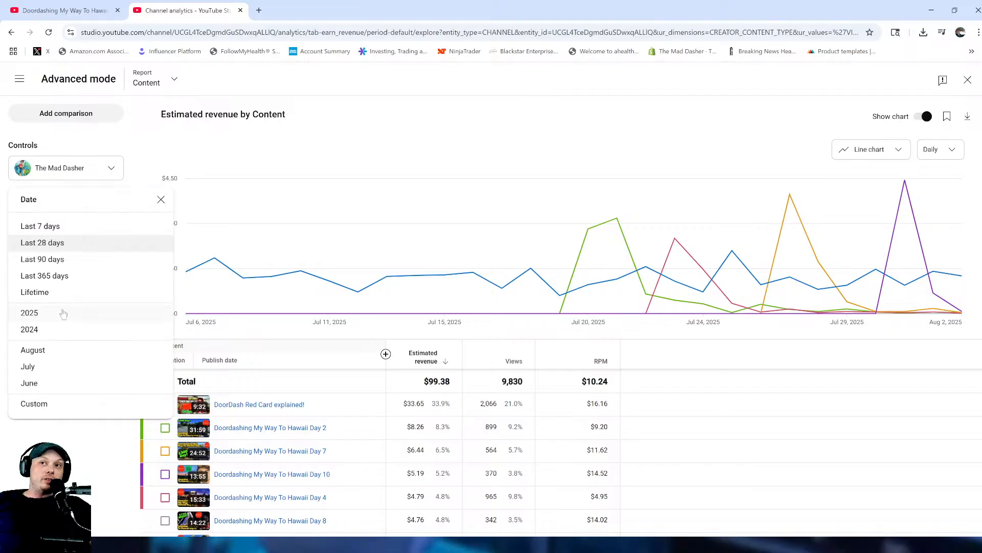
click(59, 299)
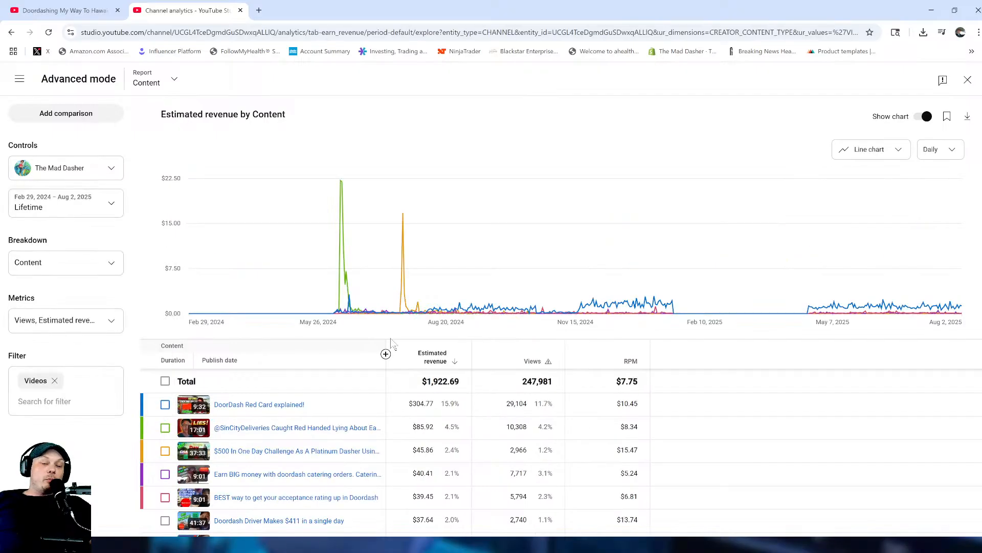
scroll(814, 394, down, 5)
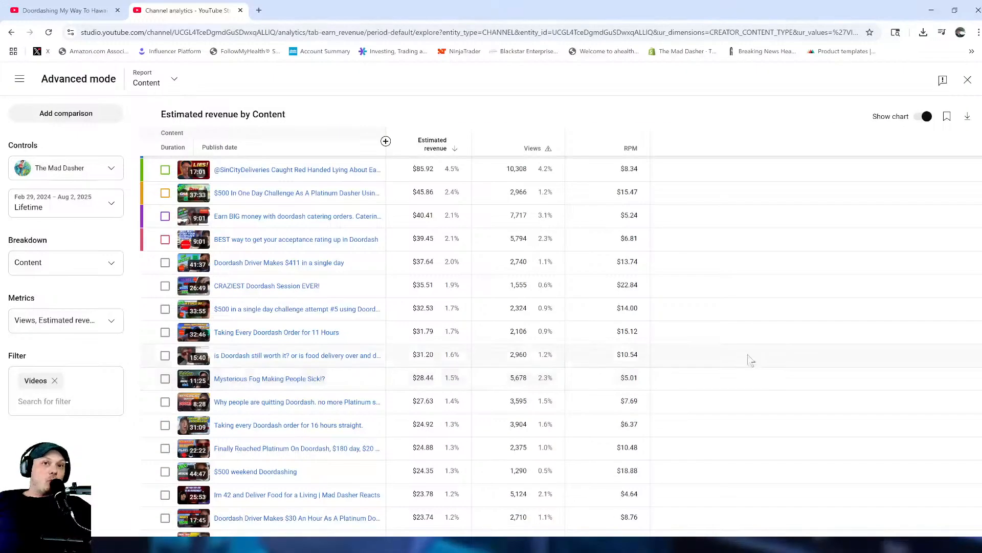
scroll(702, 330, down, 2)
scroll(702, 330, down, 2)
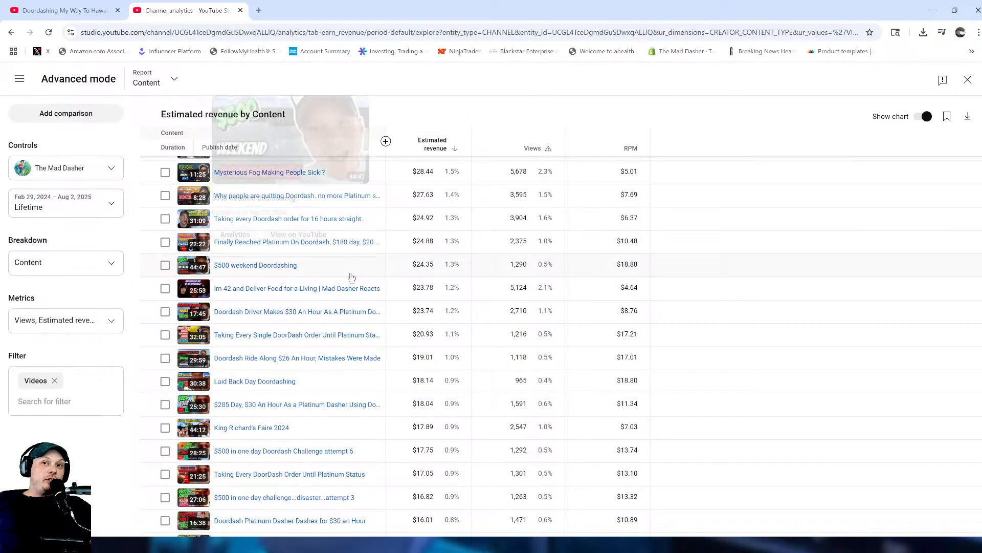
mouse_move(334, 286)
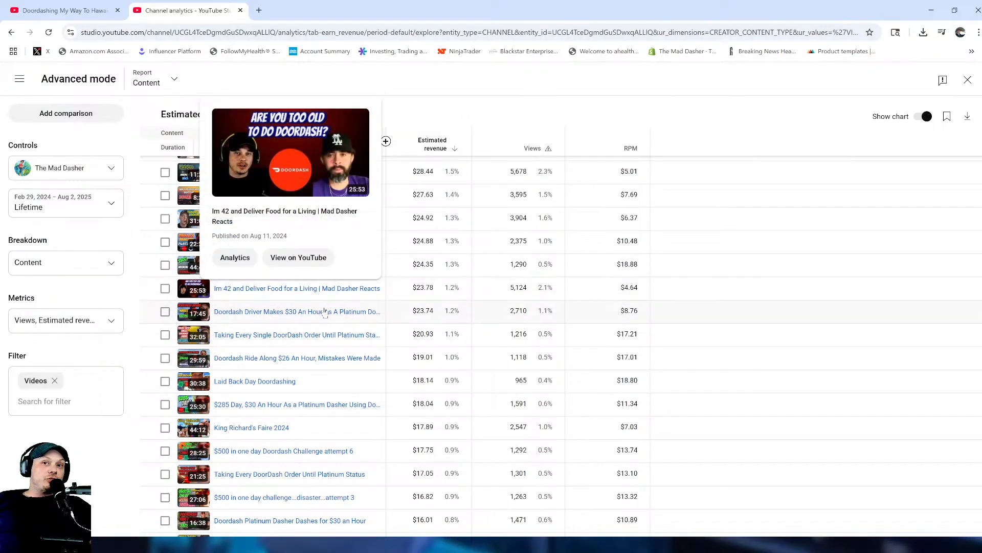
mouse_move(323, 315)
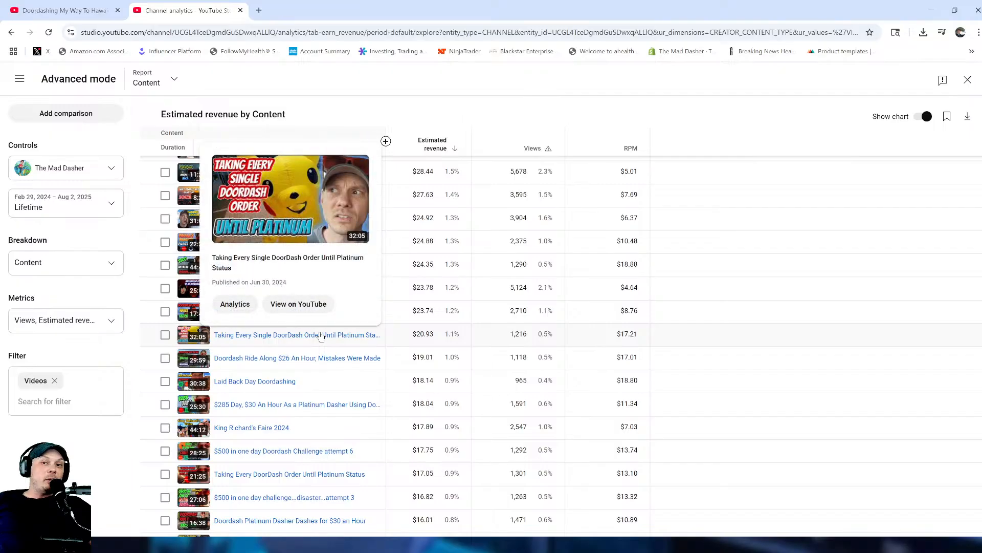
mouse_move(309, 357)
scroll(309, 358, down, 6)
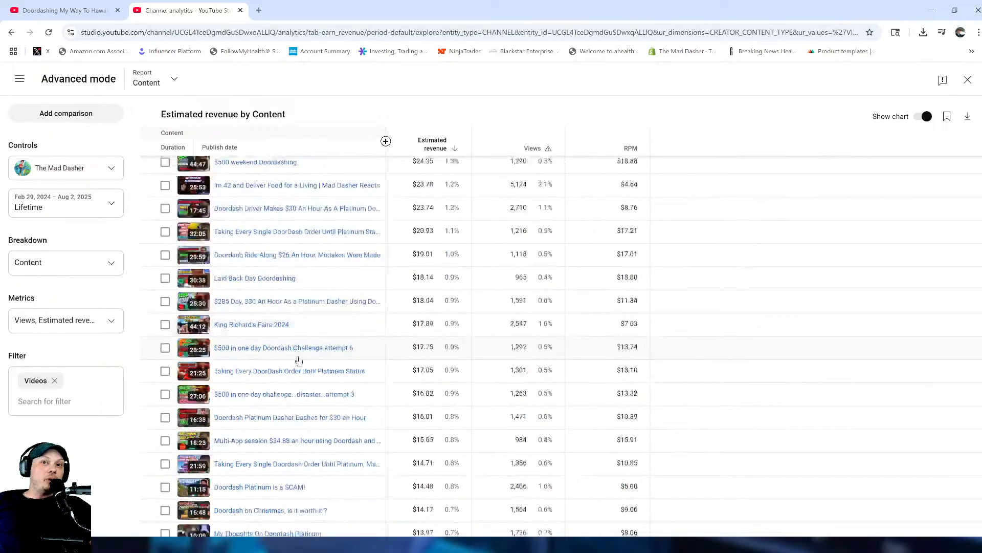